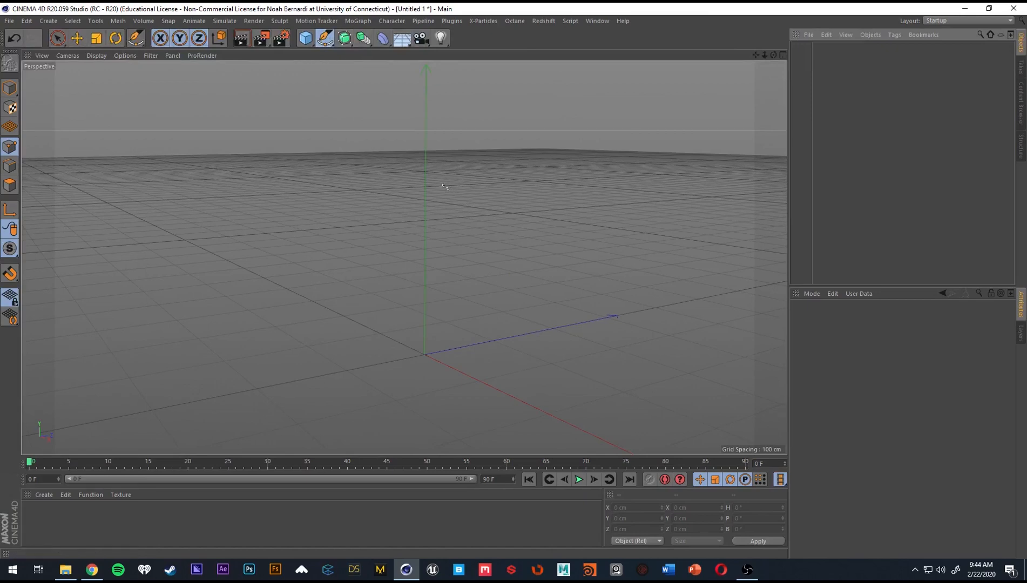
Add a Lathe generator to the empty scene.
click(345, 36)
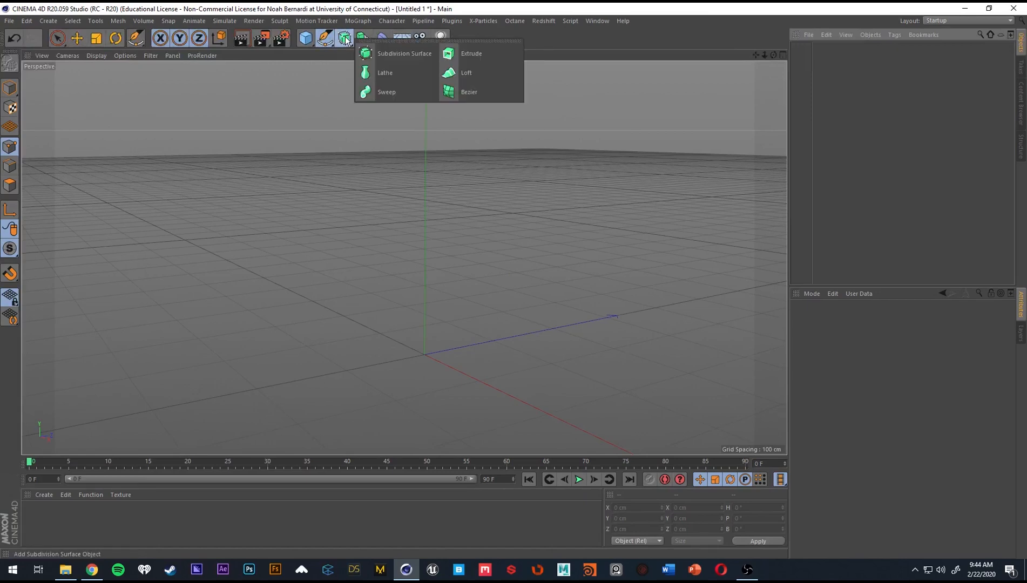
click(393, 71)
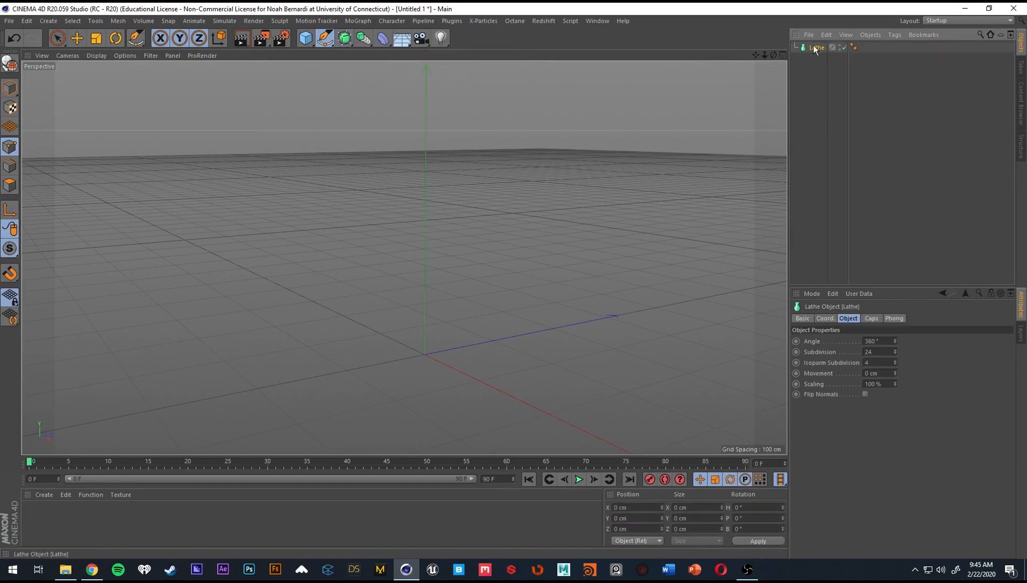
alt+middle_drag(436, 373, 429, 320)
scroll(429, 321, up, 2)
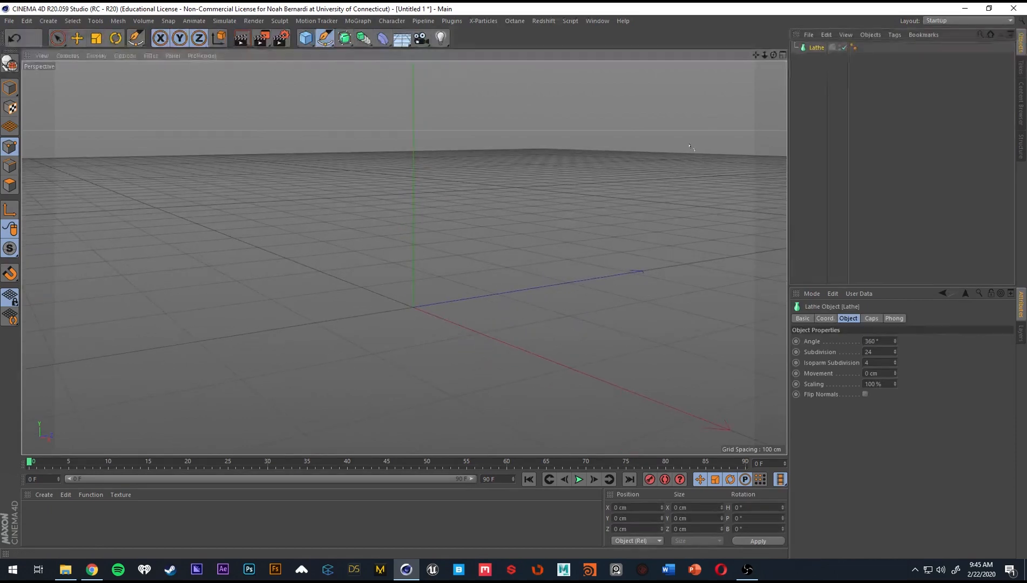
In the Front view, draw a closed six-point stepped half-profile spline from the origin, about 44 cm wide and 40 cm high, wider at the top.
middle_click(412, 280)
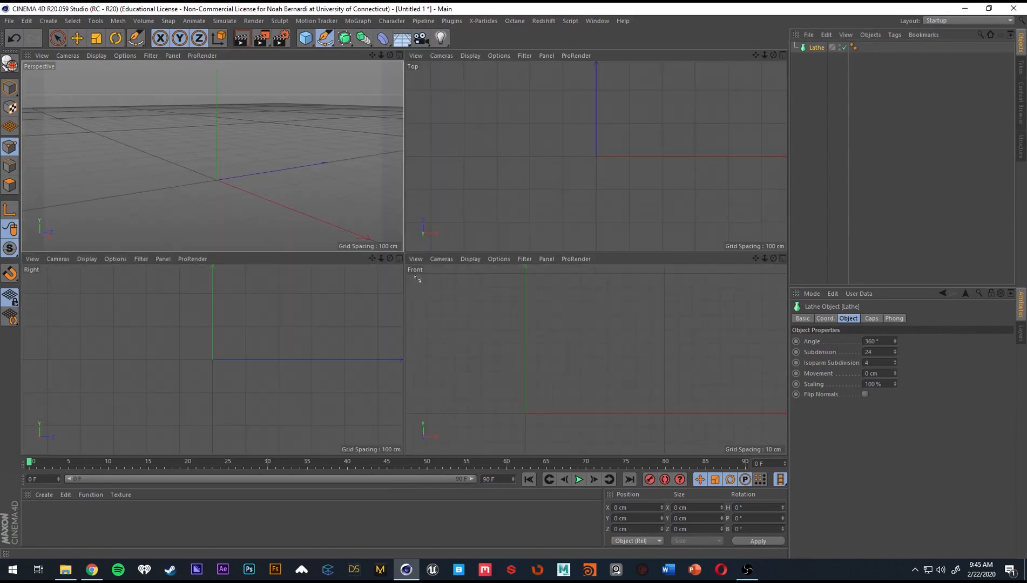
middle_click(264, 179)
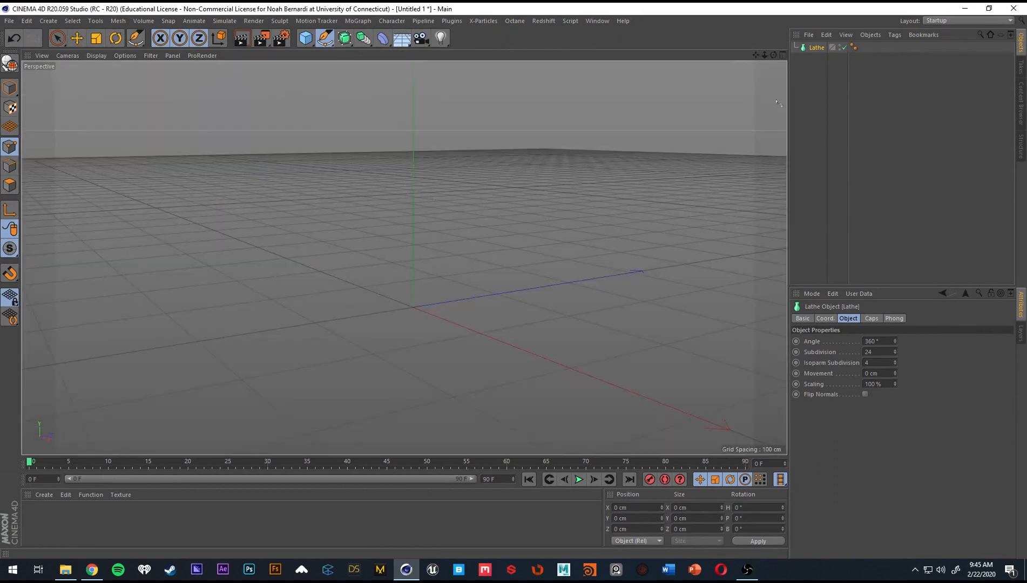
click(782, 55)
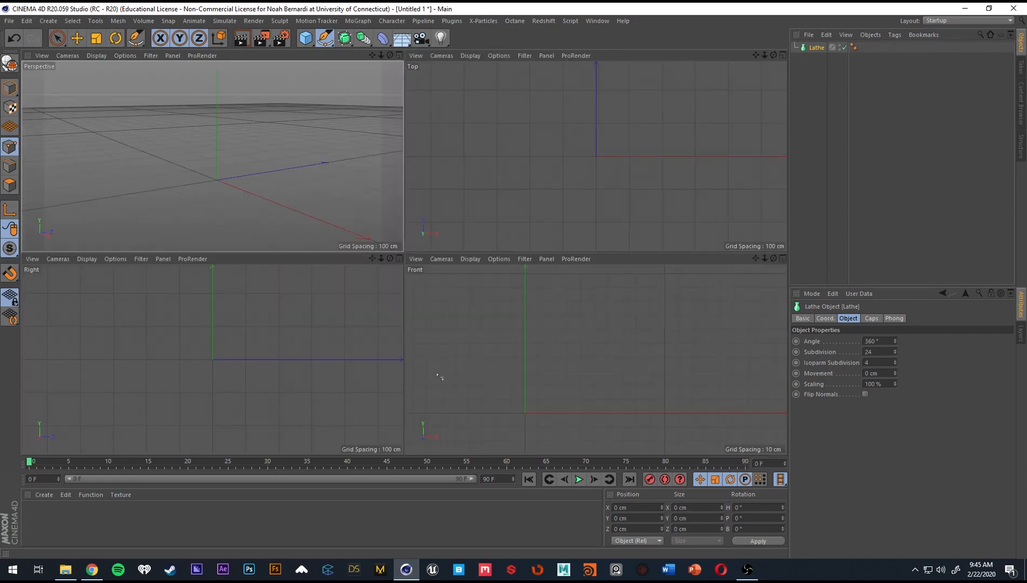
middle_click(545, 334)
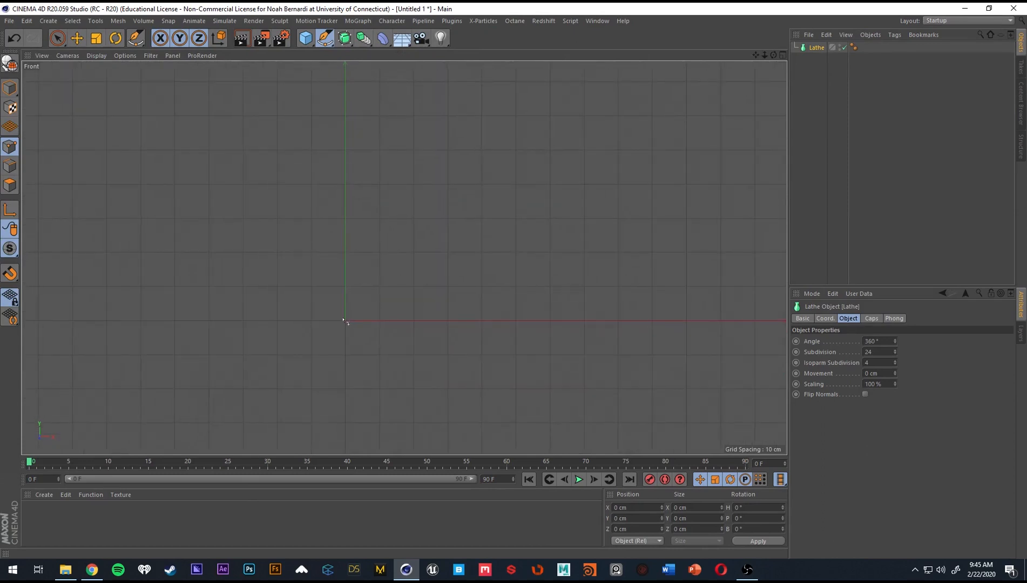
click(345, 320)
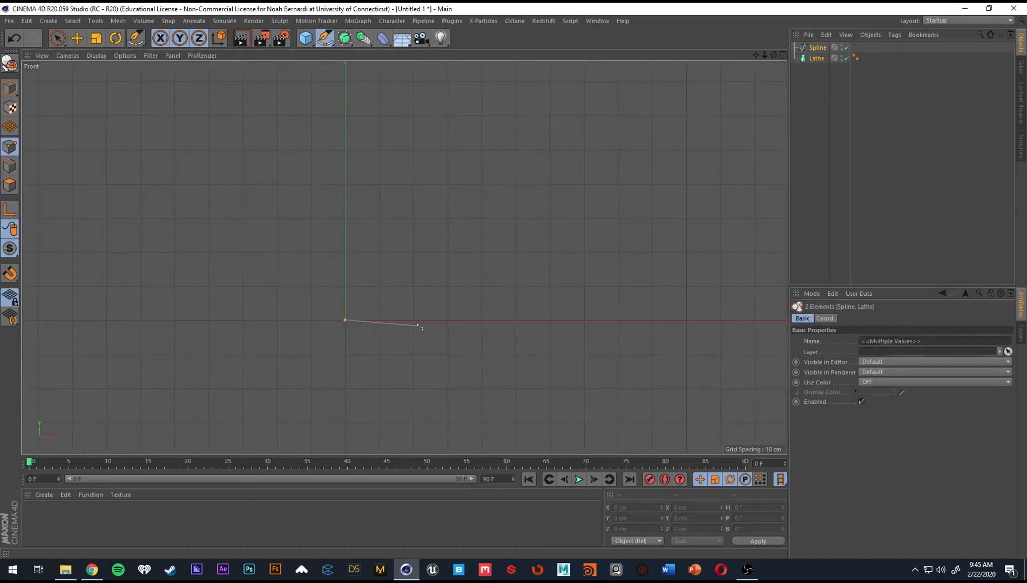
click(449, 320)
click(448, 219)
click(493, 185)
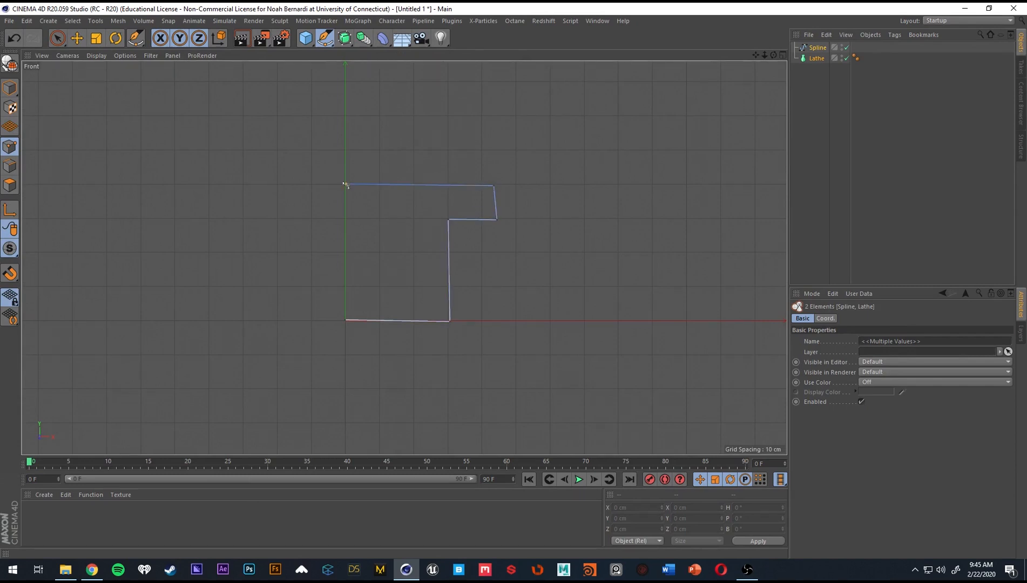
click(345, 184)
click(234, 120)
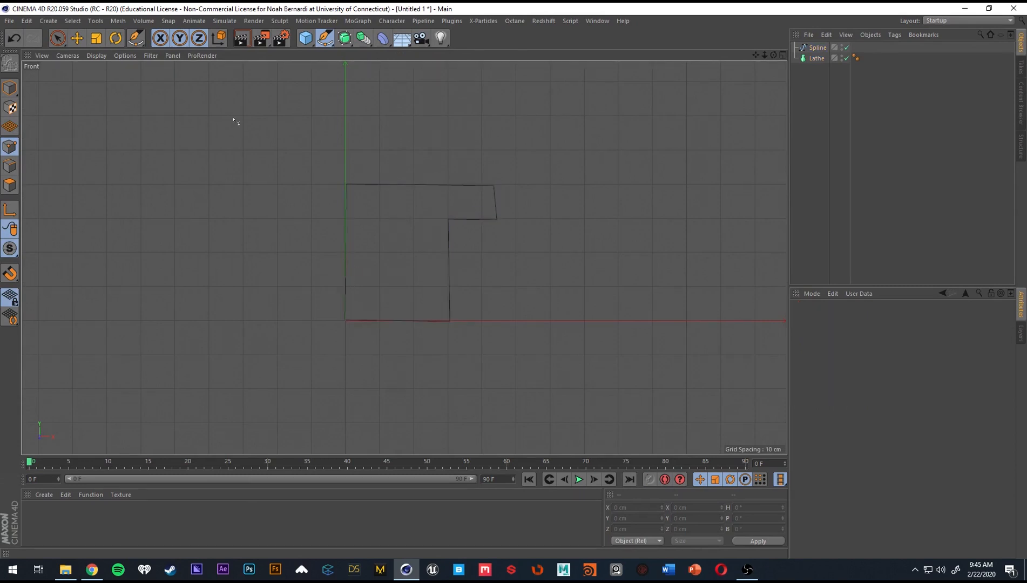
Select the spline's starting point at the origin and set its position to X 0 and Y 0 cm.
click(817, 47)
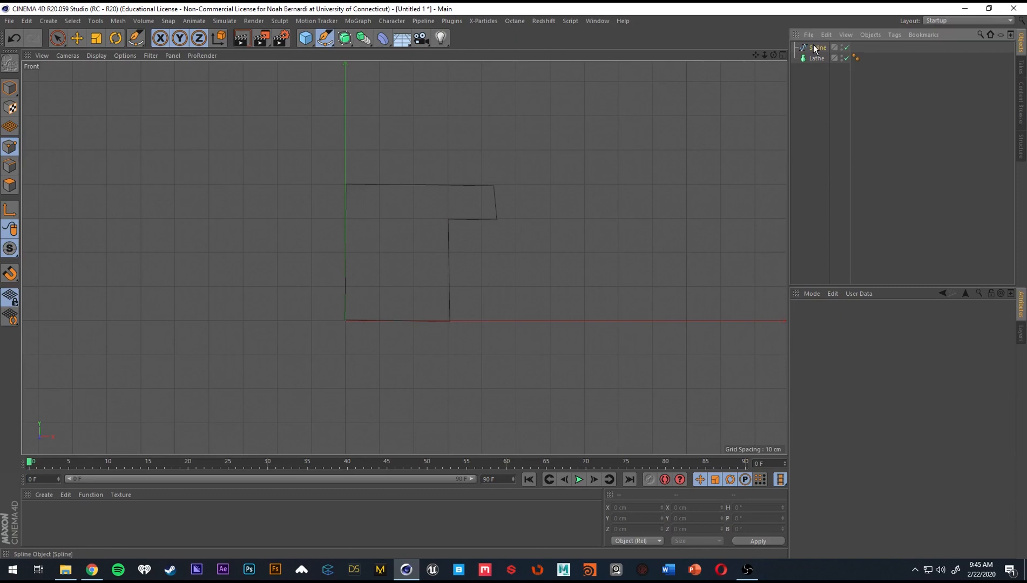
click(57, 38)
scroll(389, 335, up, 5)
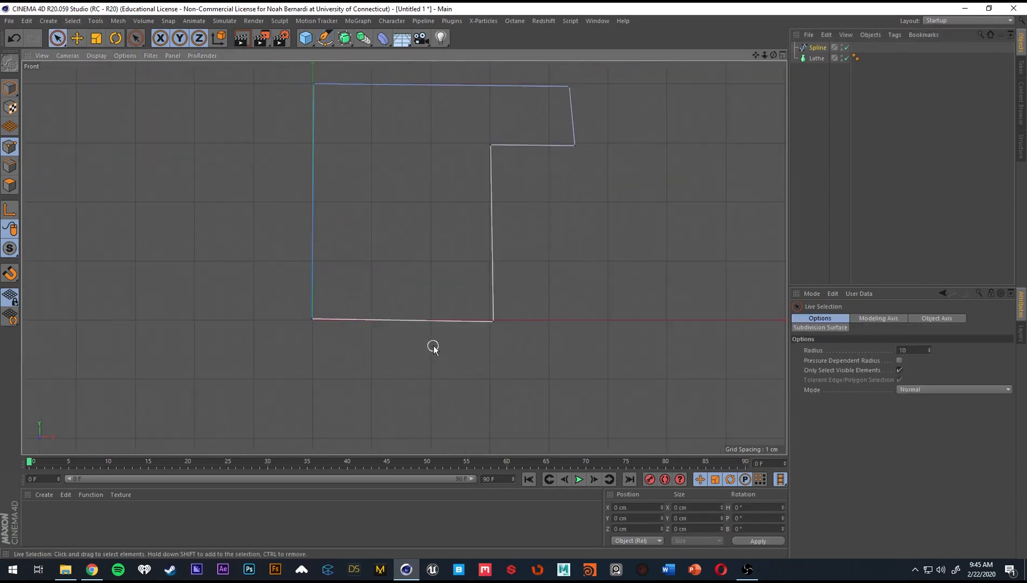
click(311, 319)
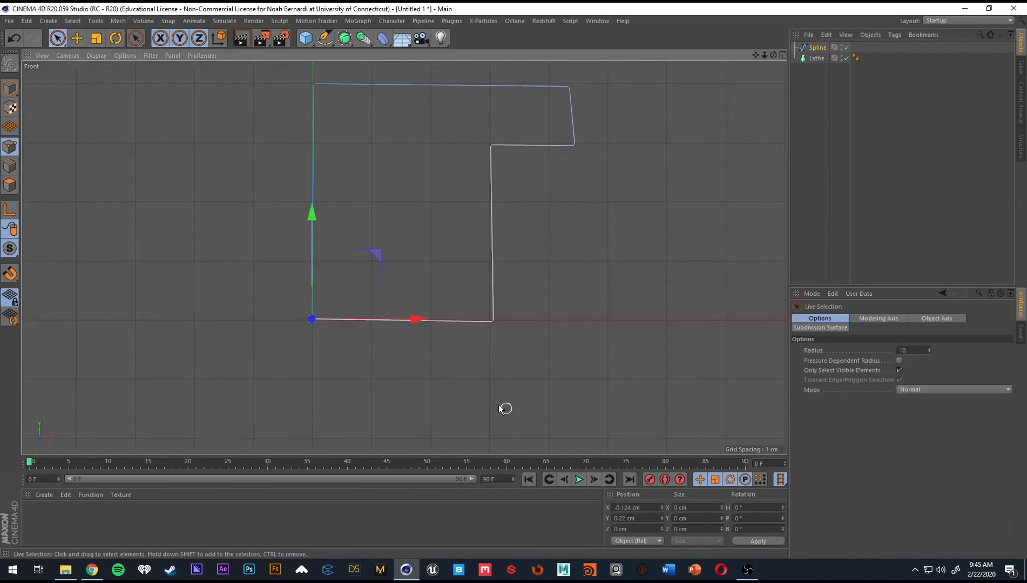
click(651, 508)
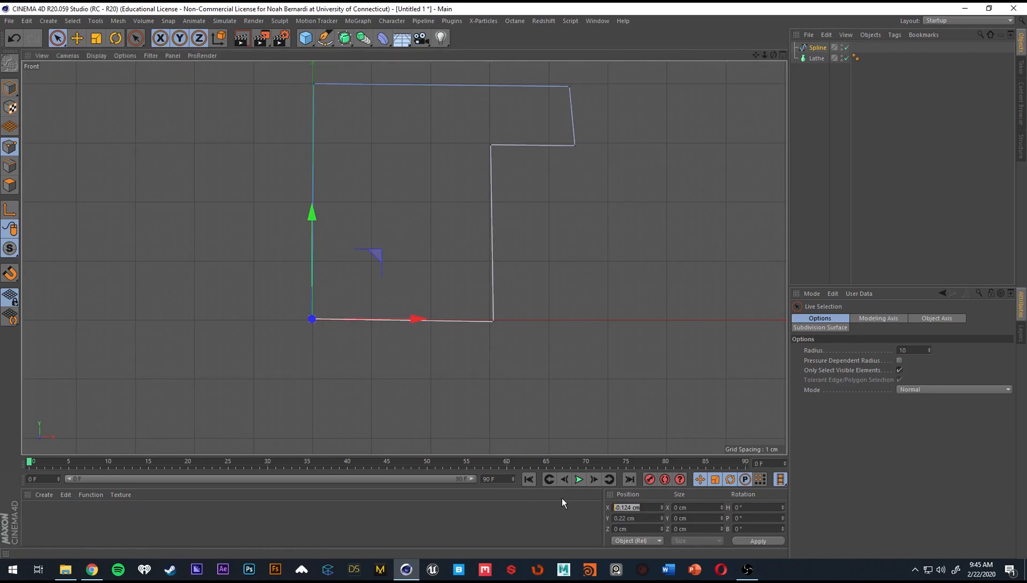
text(0)
key(Tab)
text(0)
key(Return)
Set the outer point of the spline's bottom edge to X 30 cm and Y 0 cm.
alt+middle_drag(404, 216, 382, 247)
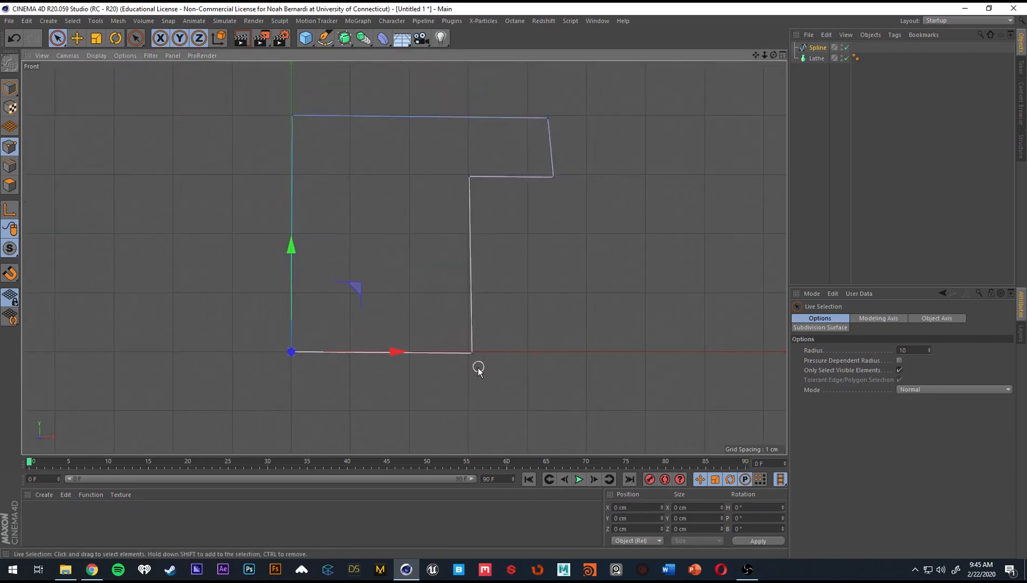
click(471, 354)
click(629, 518)
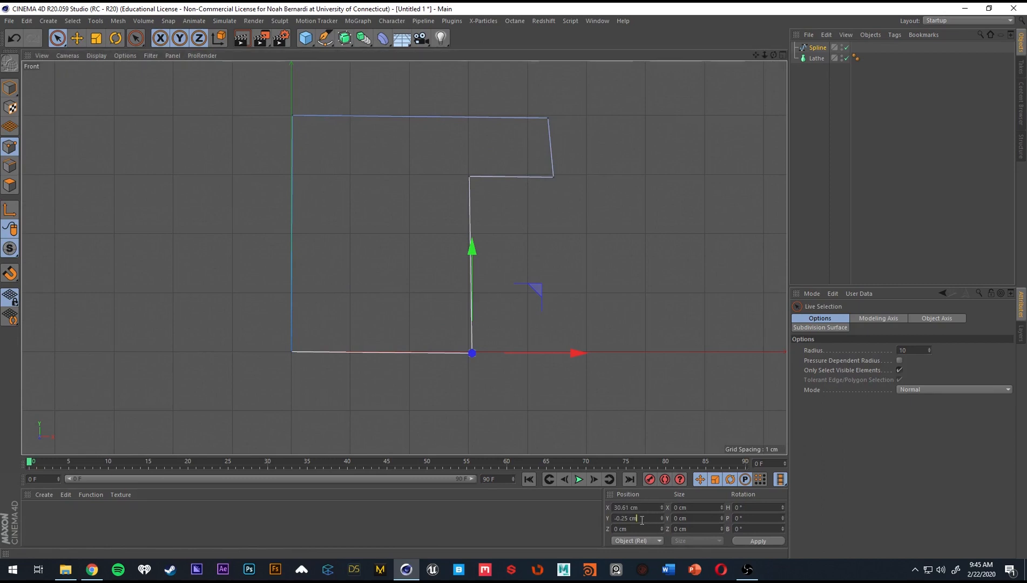
text(0)
key(Return)
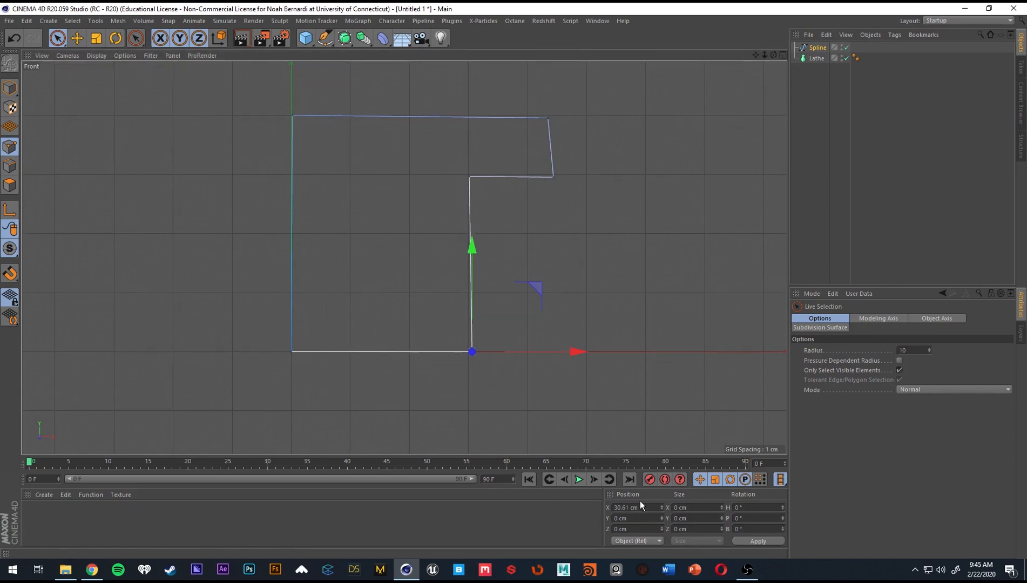
click(651, 508)
text(30)
key(Return)
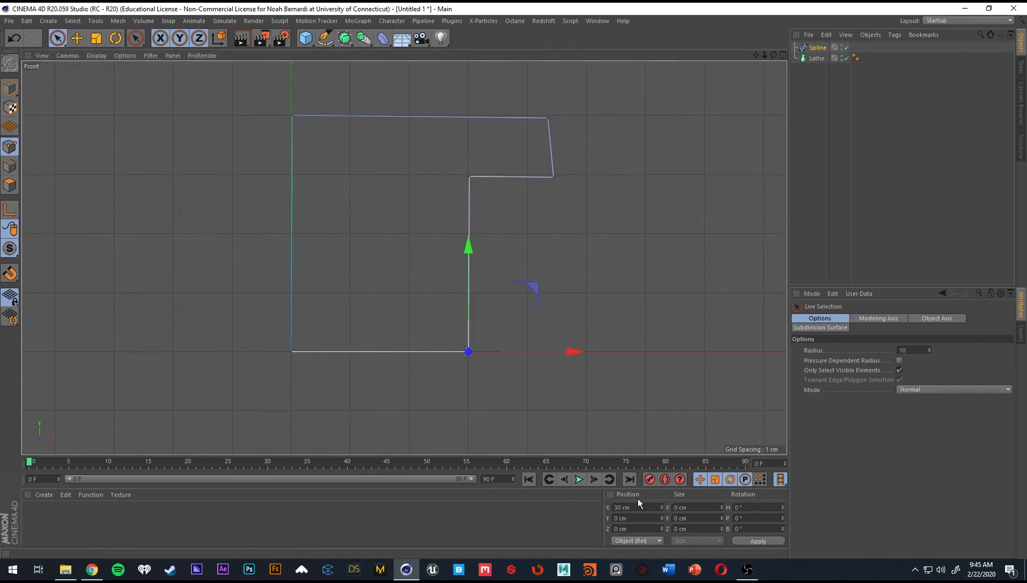
Set the spline's inner step corner to X 30 cm and Y 30 cm.
alt+middle_drag(509, 190, 495, 202)
click(459, 191)
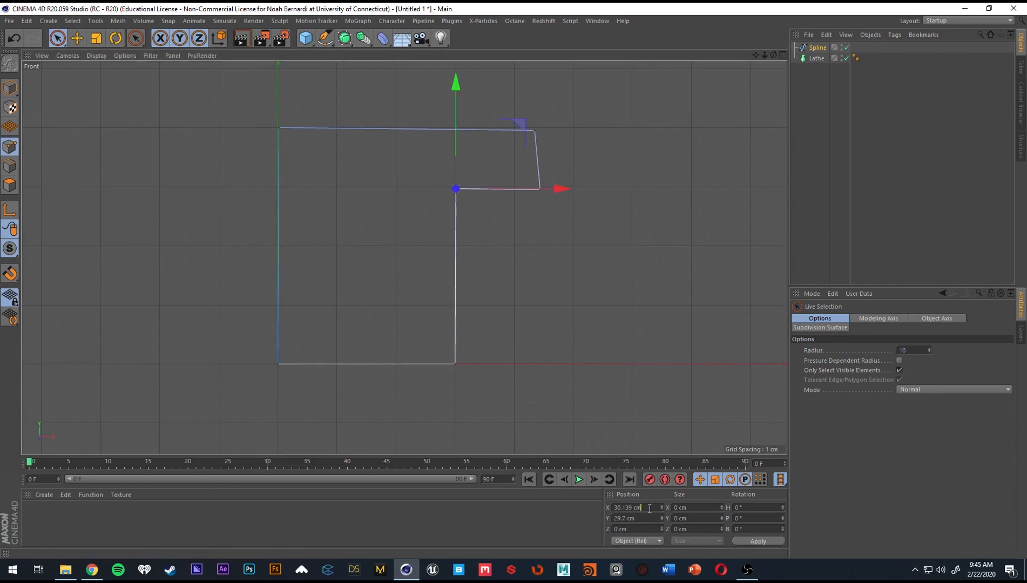
click(629, 507)
text(30)
key(Tab)
text(30)
key(Return)
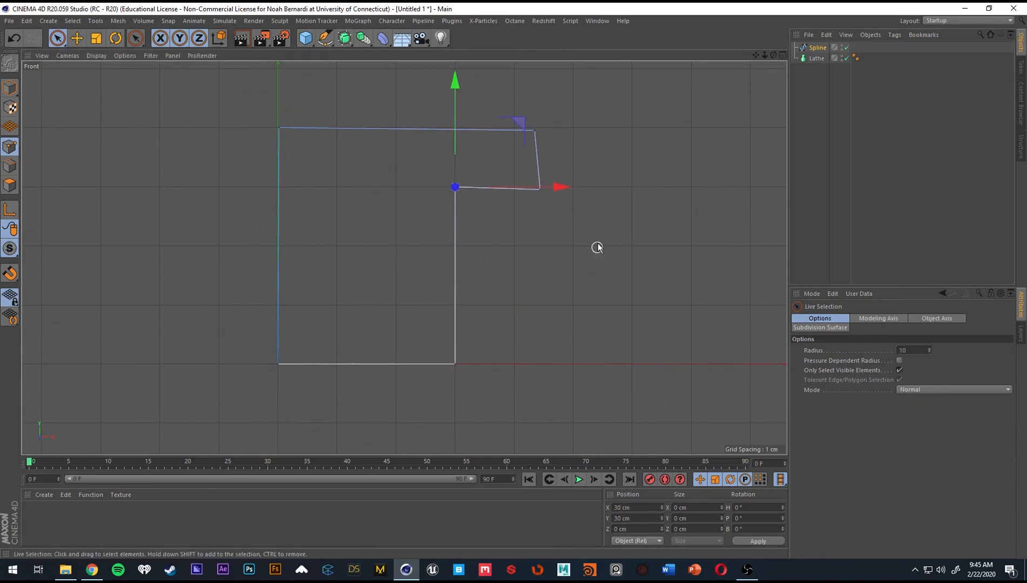
Set the lower outer corner of the spline's overhang to X 45 cm and Y 30 cm.
click(534, 188)
click(534, 189)
click(629, 507)
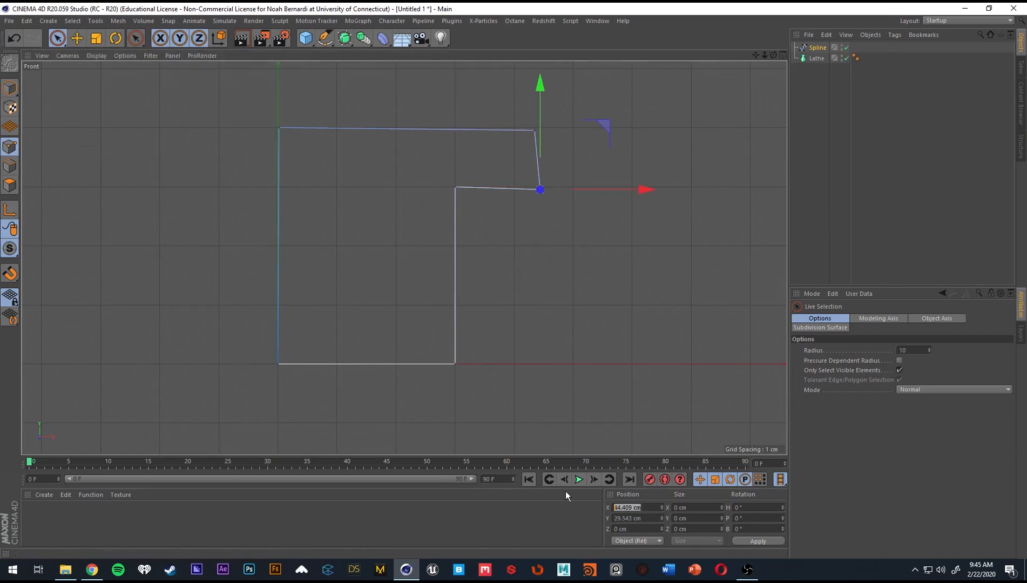
text(45)
key(Tab)
text(30)
key(Return)
Set the upper outer corner of the spline's overhang to X 45 cm and Y 45 cm.
alt+middle_drag(554, 209, 528, 267)
click(509, 187)
click(629, 507)
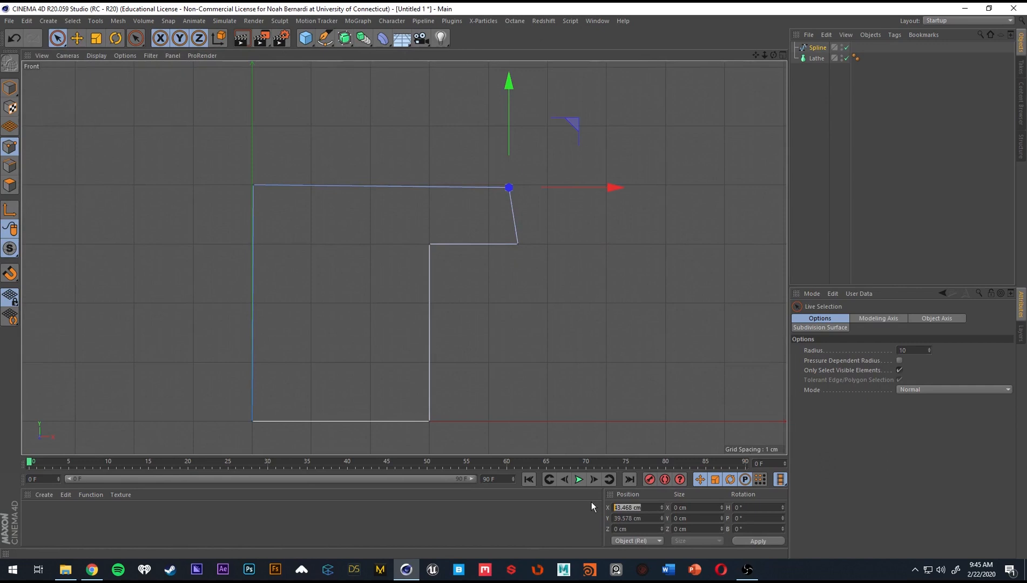
text(45)
key(Tab)
text(45)
key(Return)
Set the spline's top point on the vertical axis to X 0 cm and Y 45 cm.
alt+middle_drag(539, 257, 540, 288)
click(262, 216)
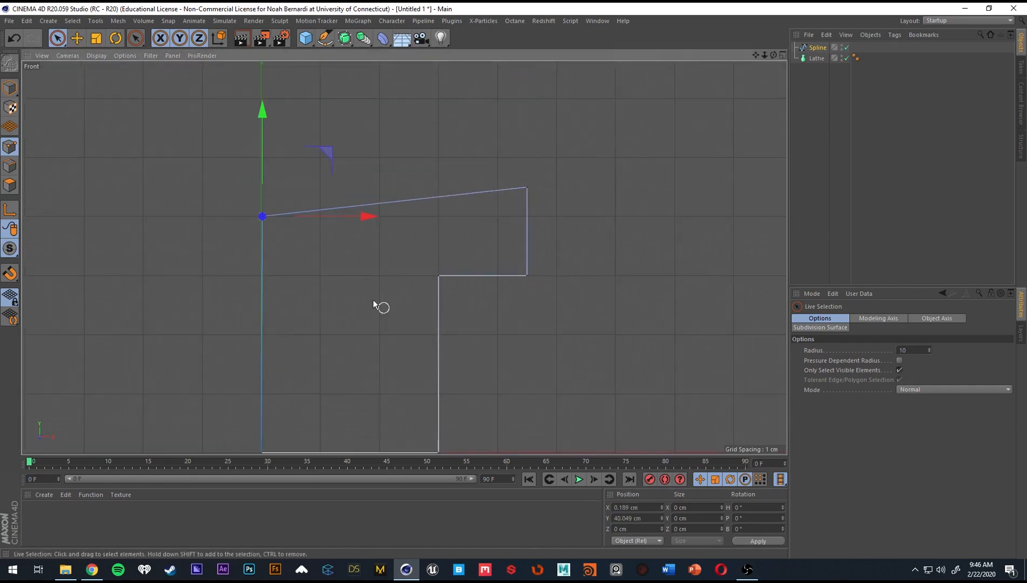
click(646, 508)
text(0)
key(Tab)
text(45)
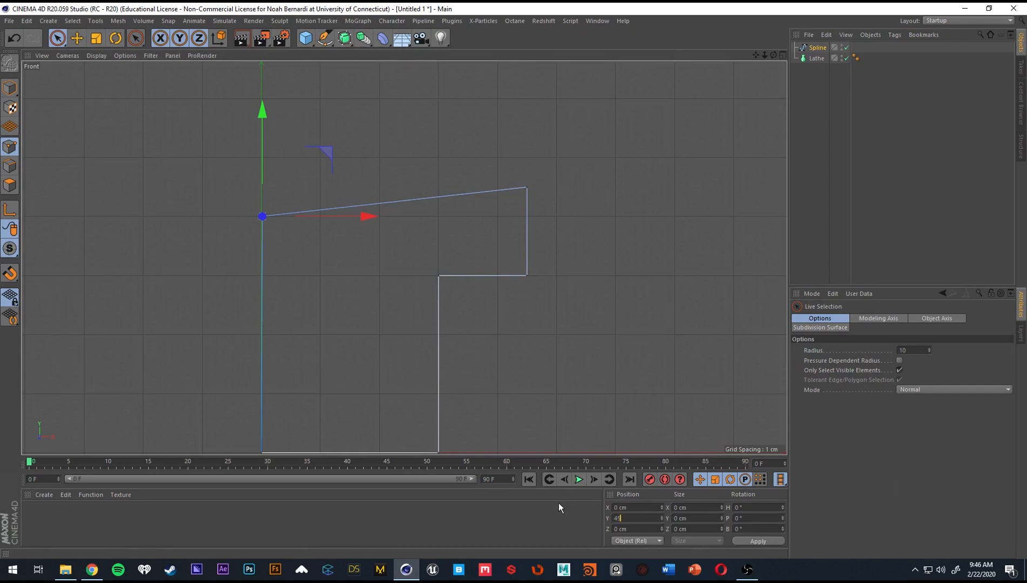
key(Return)
mouse_move(509, 288)
alt+middle_down()
mouse_move(505, 244)
mouse_move(508, 283)
alt+middle_up()
scroll(505, 245, down, 2)
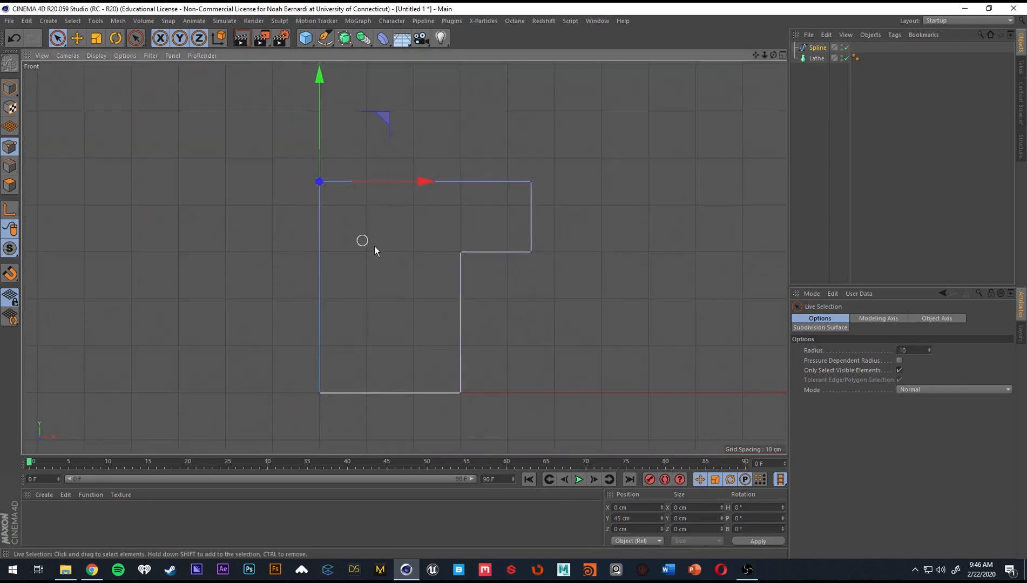
In the Perspective view, make the spline a child of the Lathe to revolve the profile into a solid, and inspect it.
click(92, 570)
middle_click(655, 274)
middle_click(327, 215)
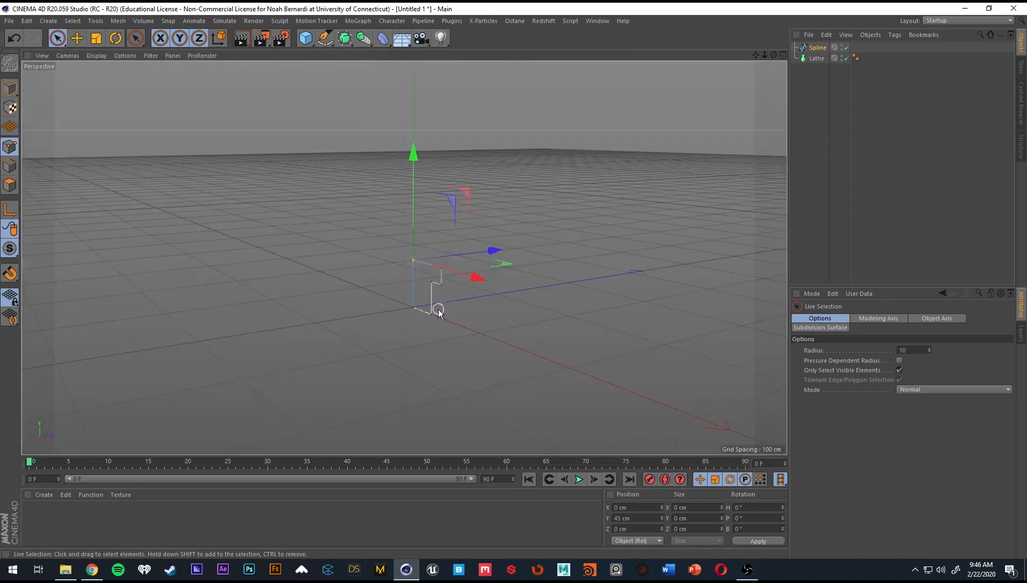
scroll(438, 308, up, 8)
alt+middle_drag(498, 293, 591, 476)
alt+middle_drag(611, 418, 521, 291)
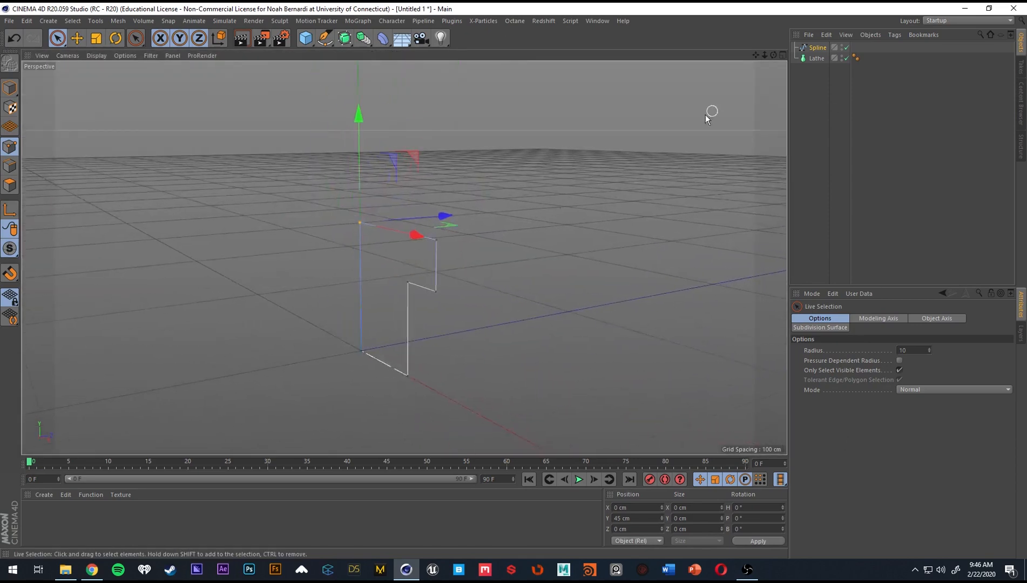
drag(817, 47, 816, 62)
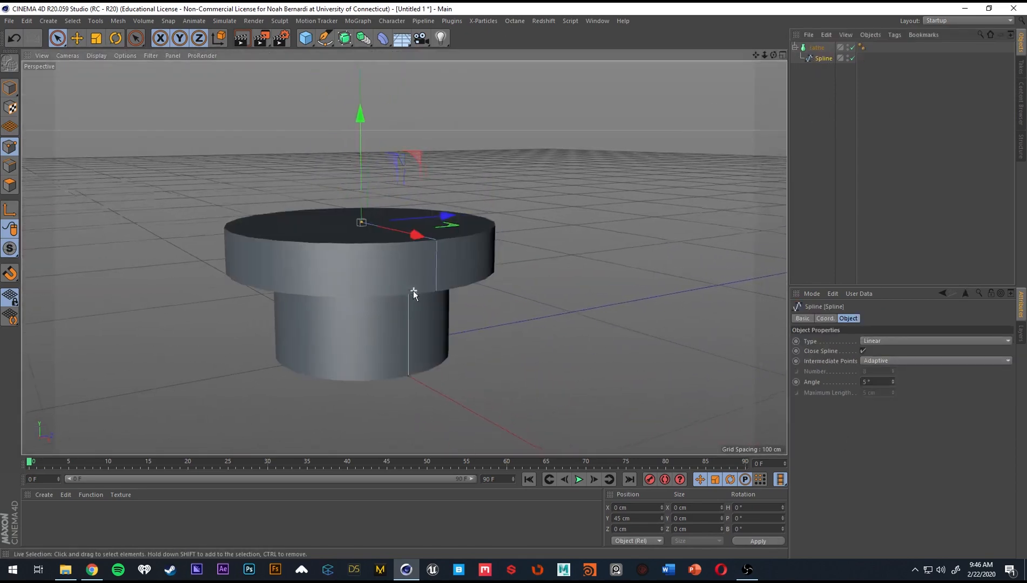
alt+drag(412, 292, 409, 294)
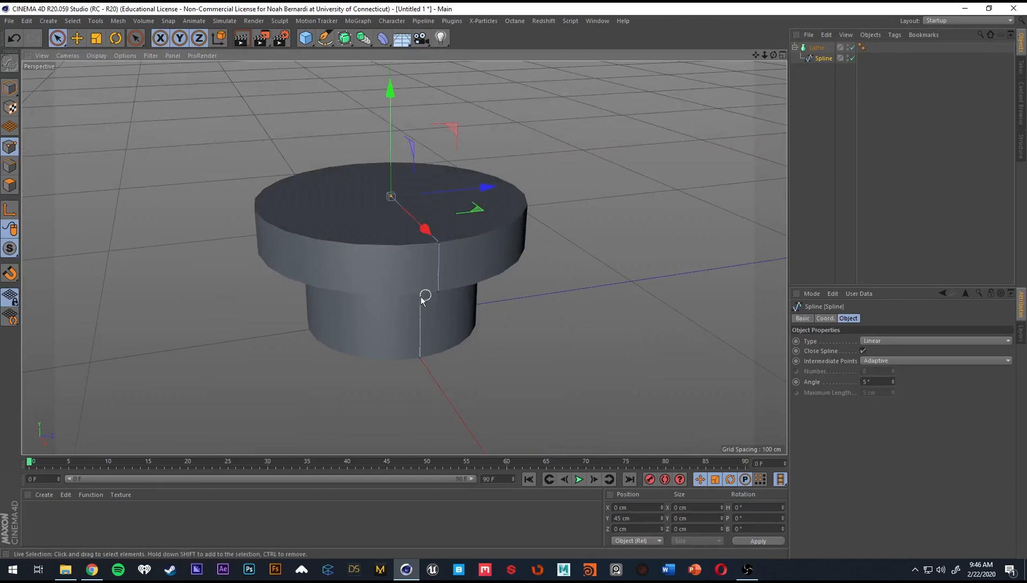
alt+drag(423, 315, 441, 276)
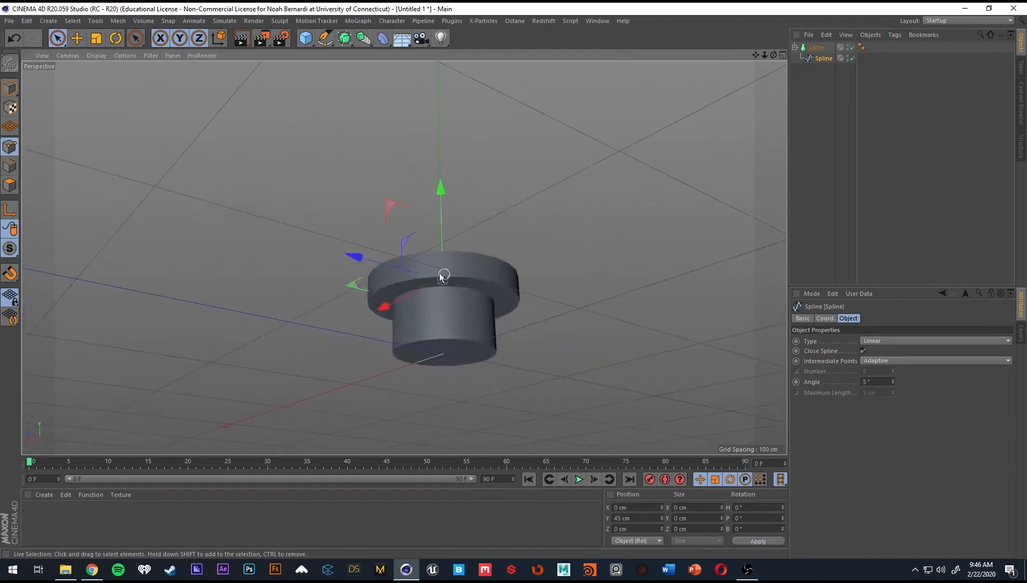
Return to the Front view and disable the Lathe generator to show only the profile spline.
middle_click(499, 291)
middle_click(621, 322)
alt+middle_drag(529, 375, 594, 386)
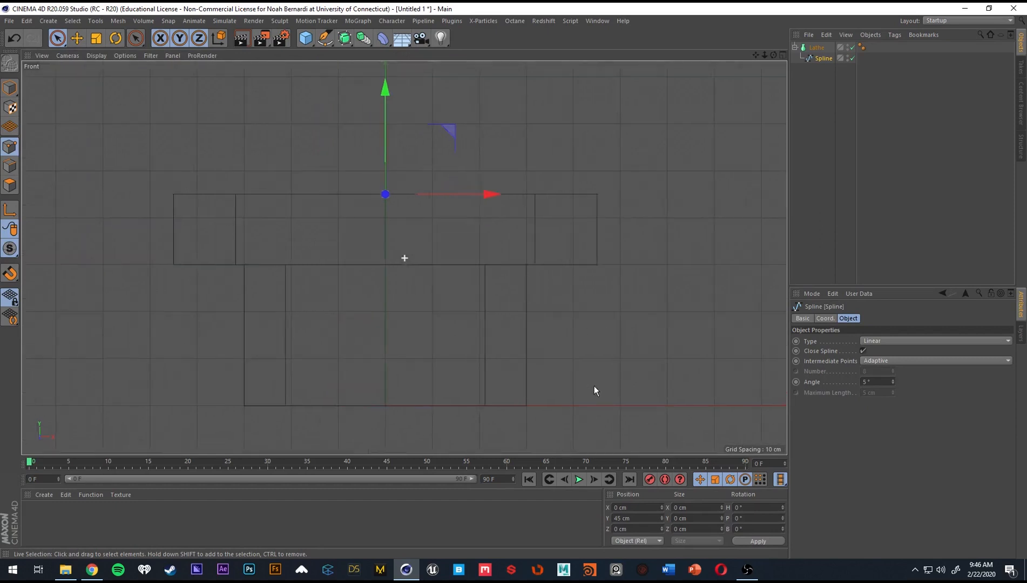
alt+right_drag(598, 385, 567, 365)
alt+middle_drag(568, 366, 567, 334)
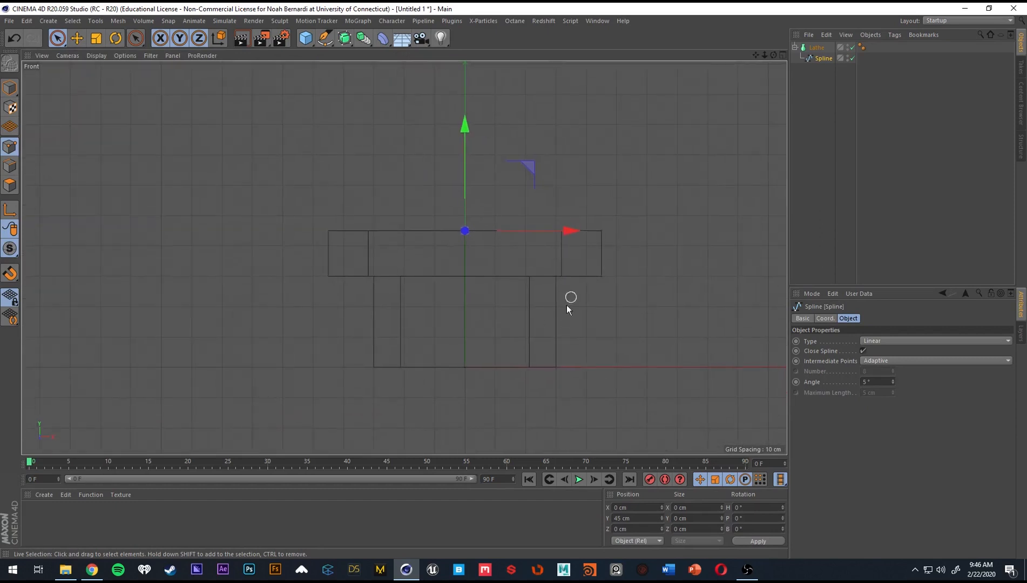
click(849, 48)
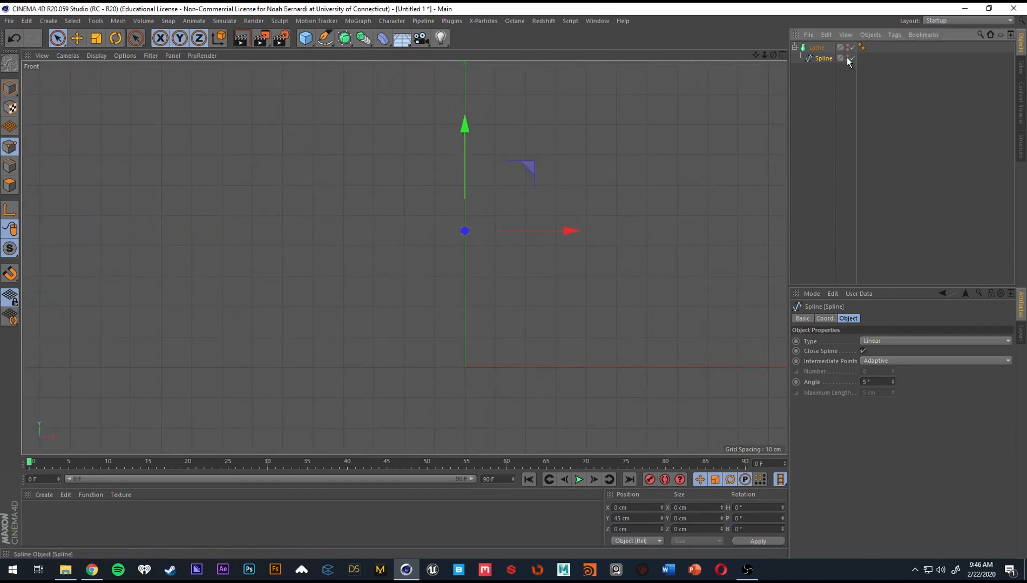
click(847, 49)
click(853, 47)
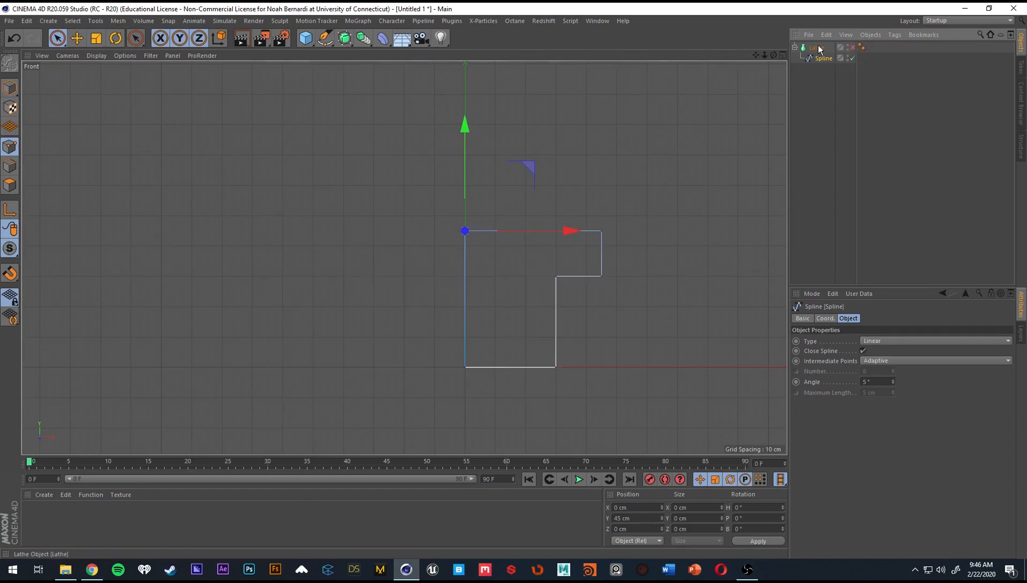
alt+middle_drag(563, 255, 471, 241)
scroll(558, 283, up, 2)
alt+middle_drag(558, 283, 544, 283)
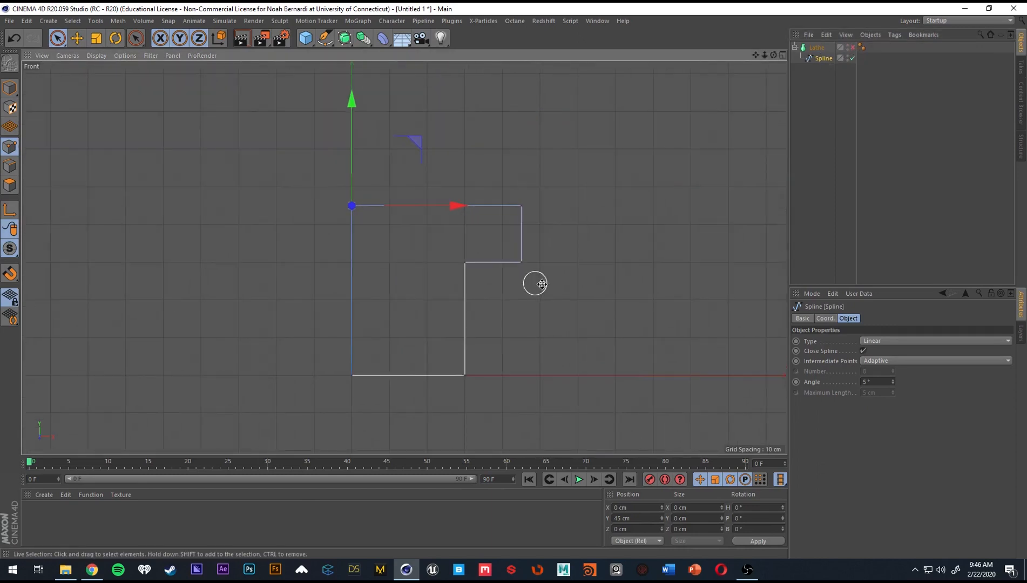
Move the overhang's two outer points inward to X about 37.8 cm and re-enable the Lathe in Perspective view to inspect the shape.
drag(521, 193, 530, 263)
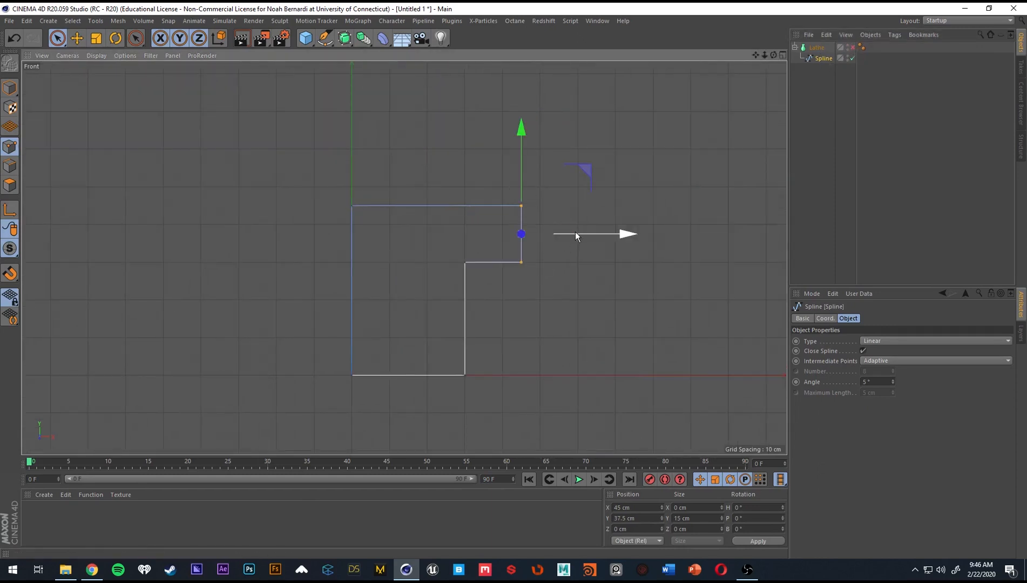
drag(576, 232, 548, 233)
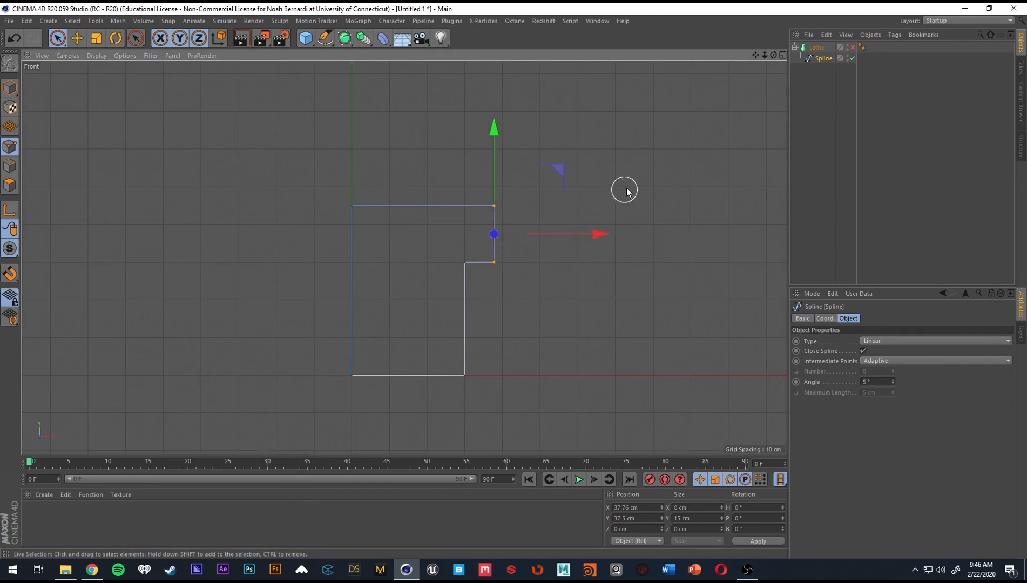
middle_click(220, 170)
middle_click(220, 151)
click(853, 47)
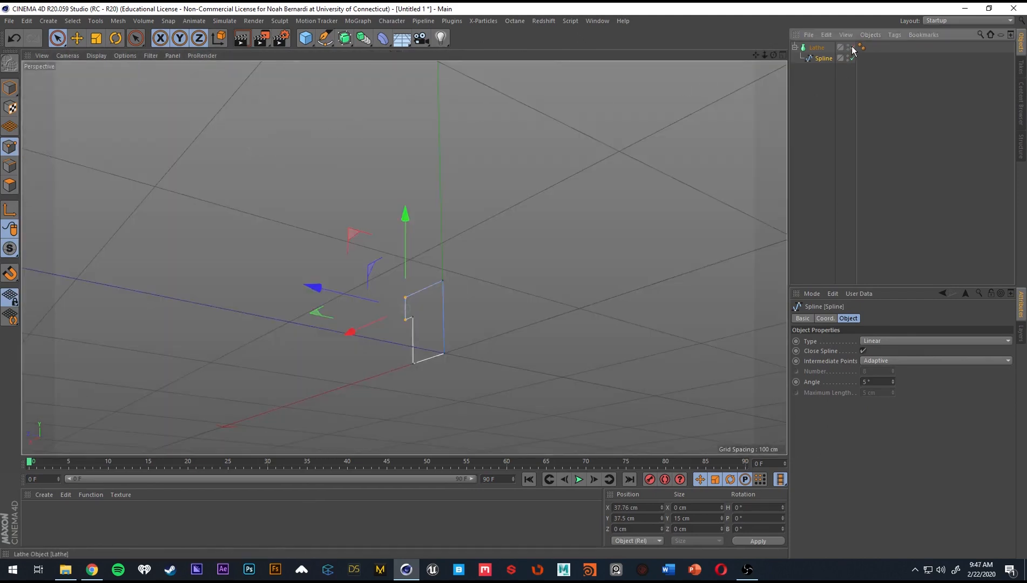
alt+drag(456, 278, 603, 298)
With the Lathe temporarily disabled, raise the four points of the overhang to a centre height of Y about 56.6 cm and inspect the revolved solid.
middle_click(510, 291)
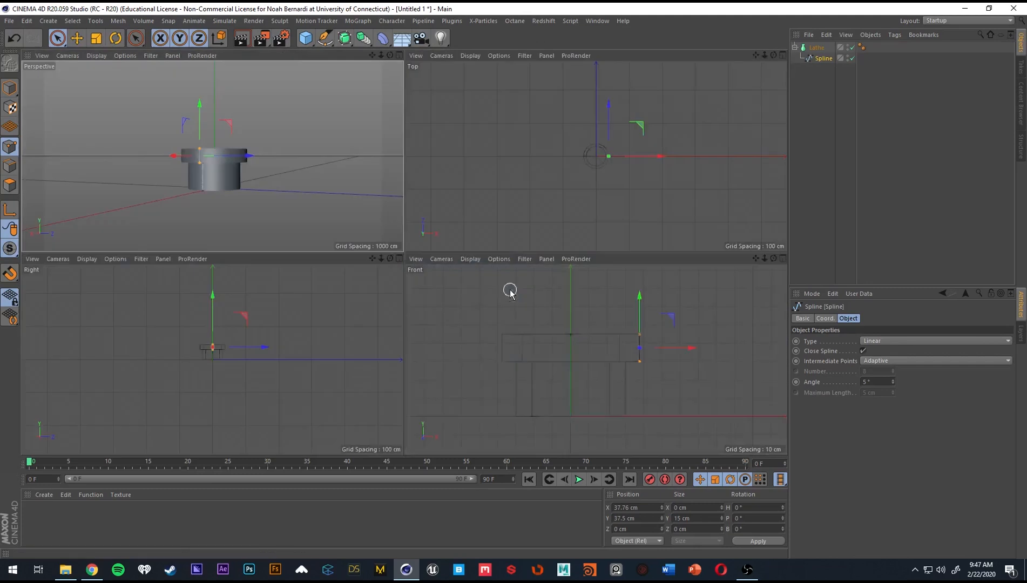
click(853, 47)
mouse_move(660, 372)
mouse_down()
mouse_move(567, 324)
mouse_move(627, 338)
mouse_move(637, 325)
mouse_move(606, 300)
mouse_move(601, 266)
mouse_move(601, 308)
mouse_move(609, 272)
mouse_move(595, 280)
mouse_up()
click(854, 48)
alt+drag(400, 190, 175, 168)
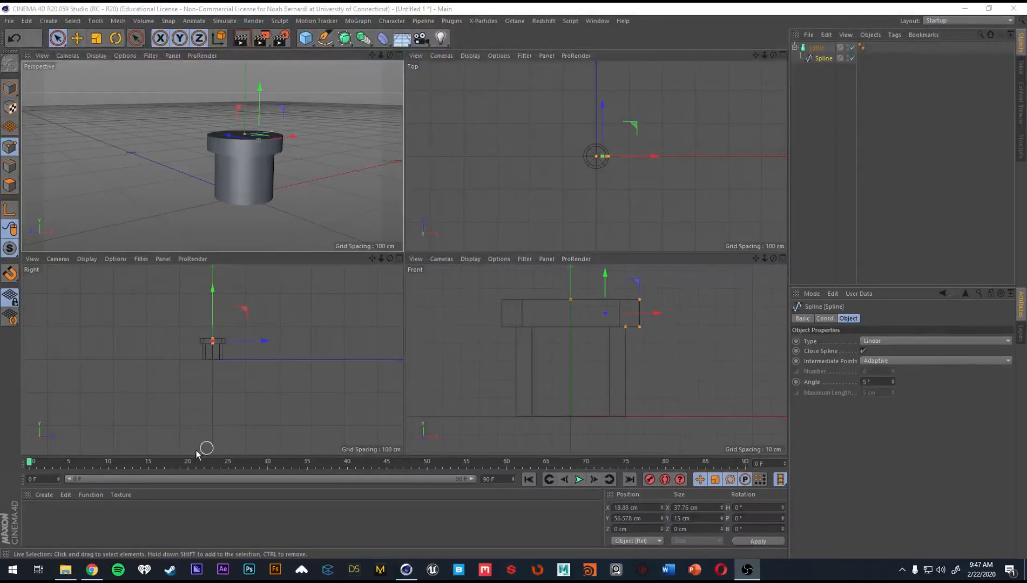
Disable the Lathe and use the Pen in the Front view to add two points on the top edge at X about 7 cm and 30.7 cm.
click(852, 47)
middle_click(675, 334)
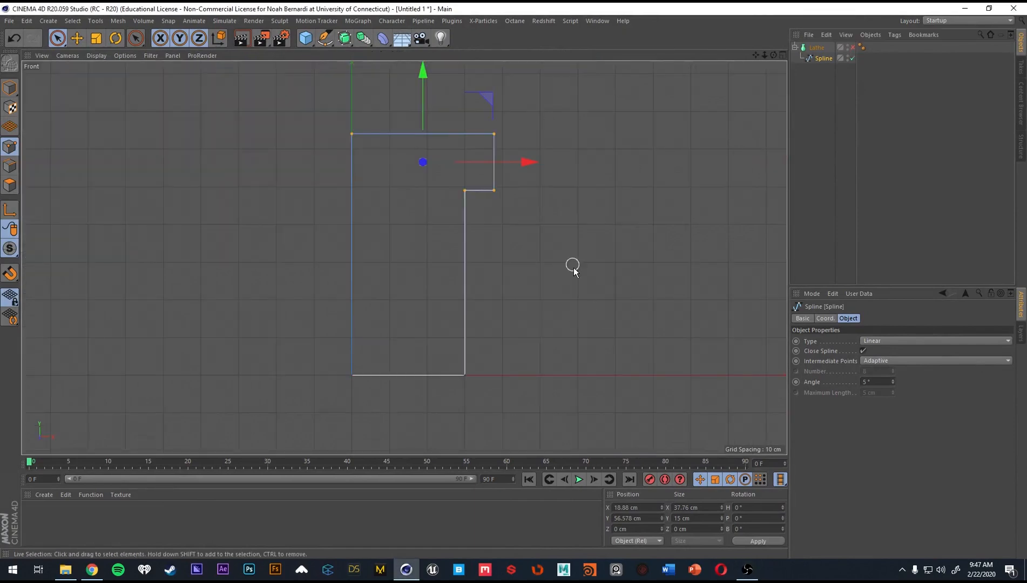
click(325, 37)
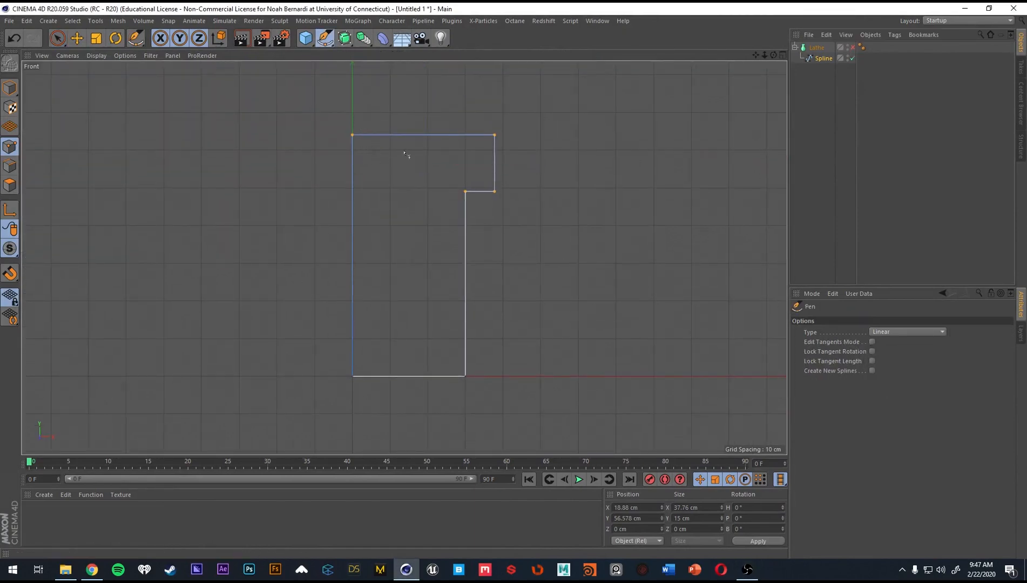
scroll(418, 169, up, 2)
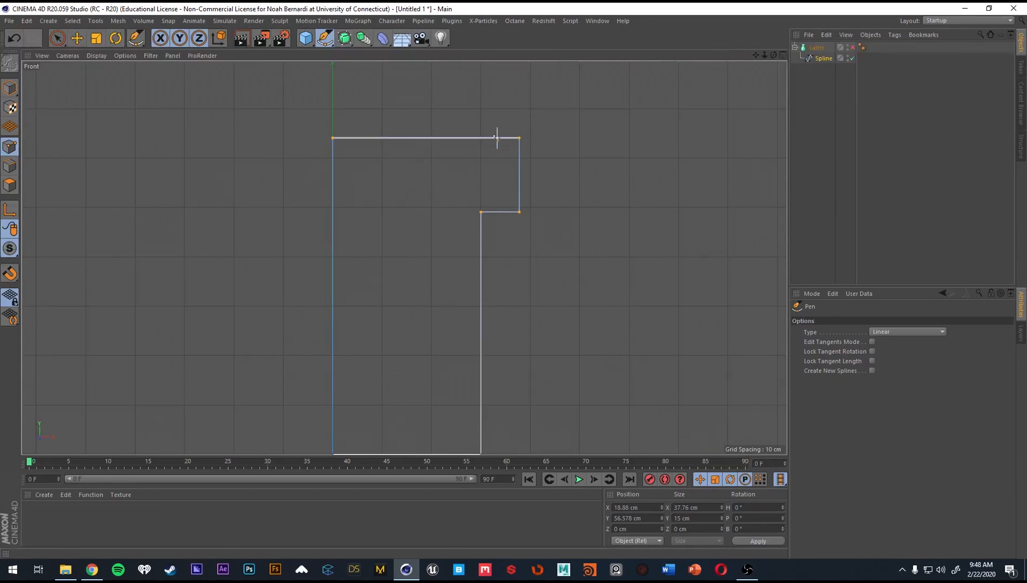
click(329, 40)
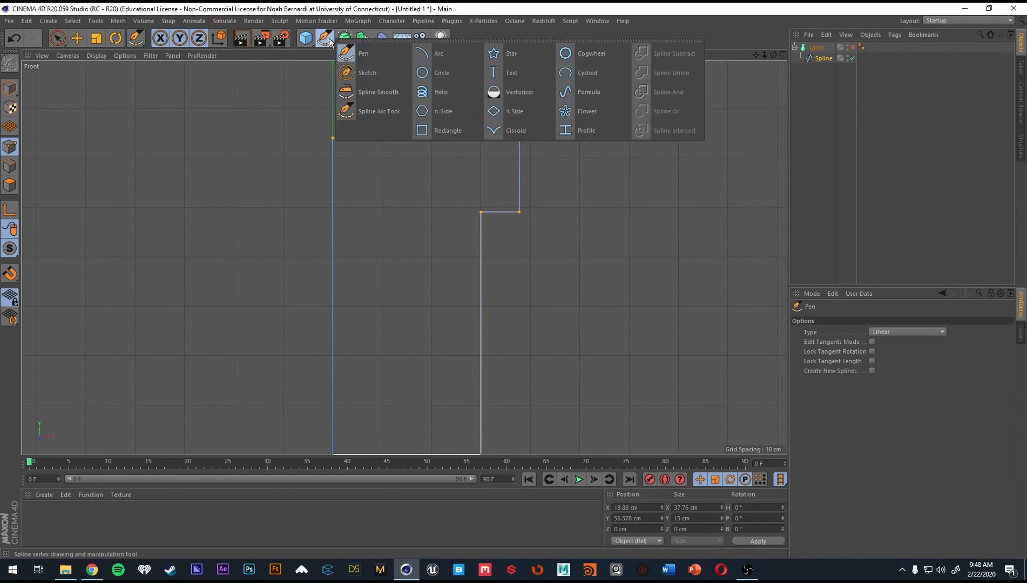
click(375, 54)
click(368, 138)
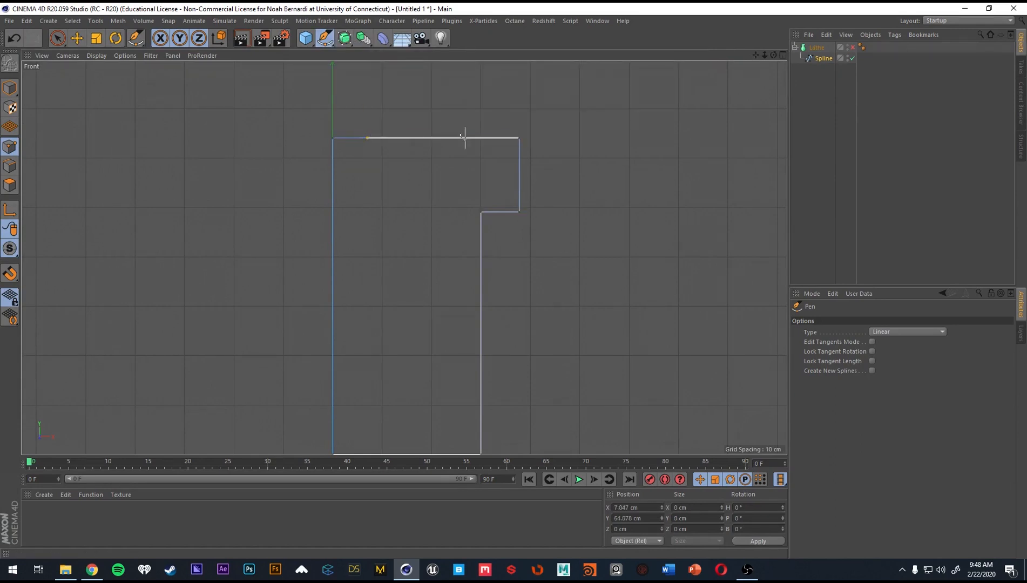
click(484, 137)
Try lowering the two new top-edge points together to Y about 53 cm, and undo the move.
key(space)
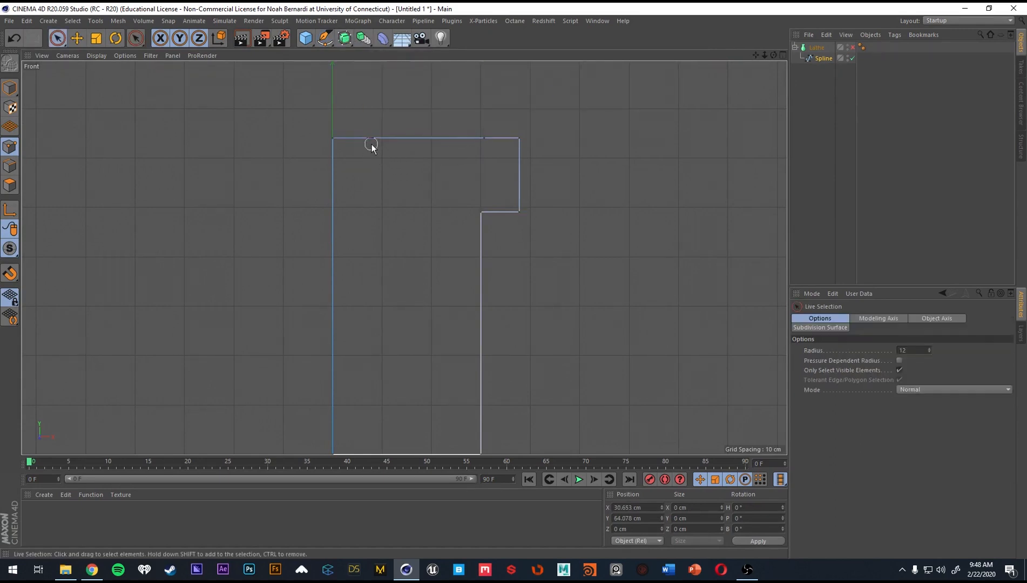
shift+click(482, 134)
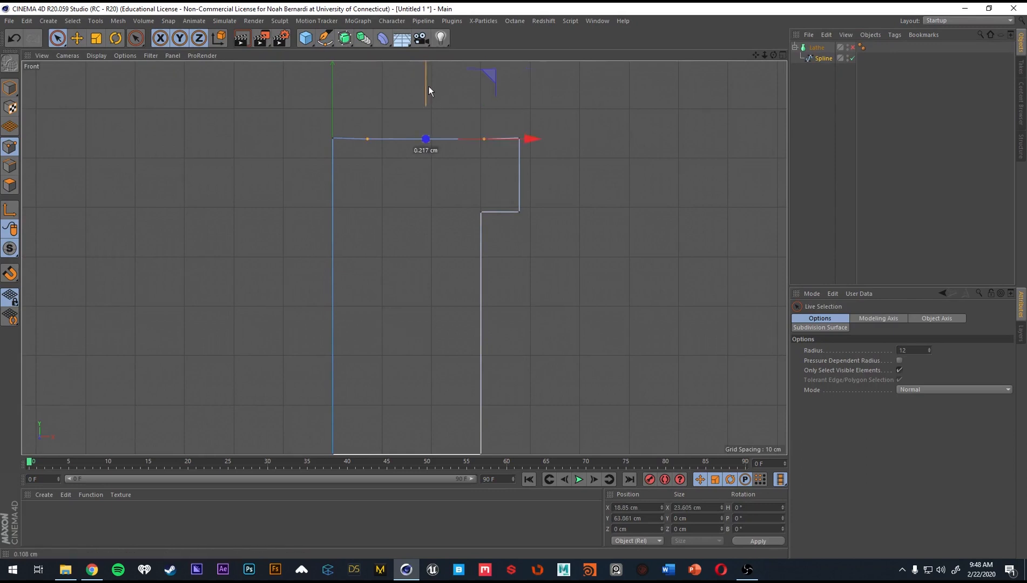
drag(428, 86, 427, 139)
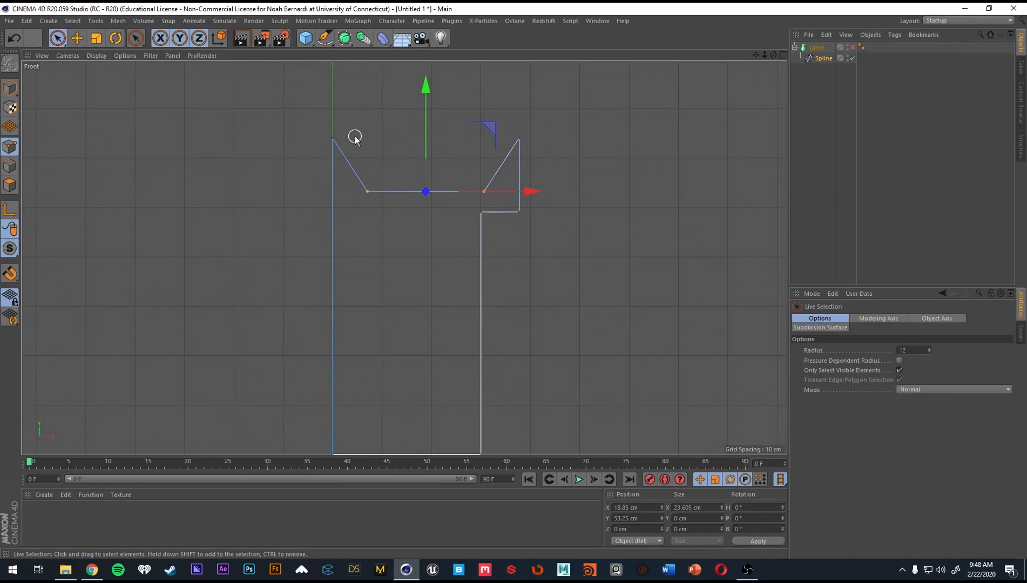
key(ctrl+z)
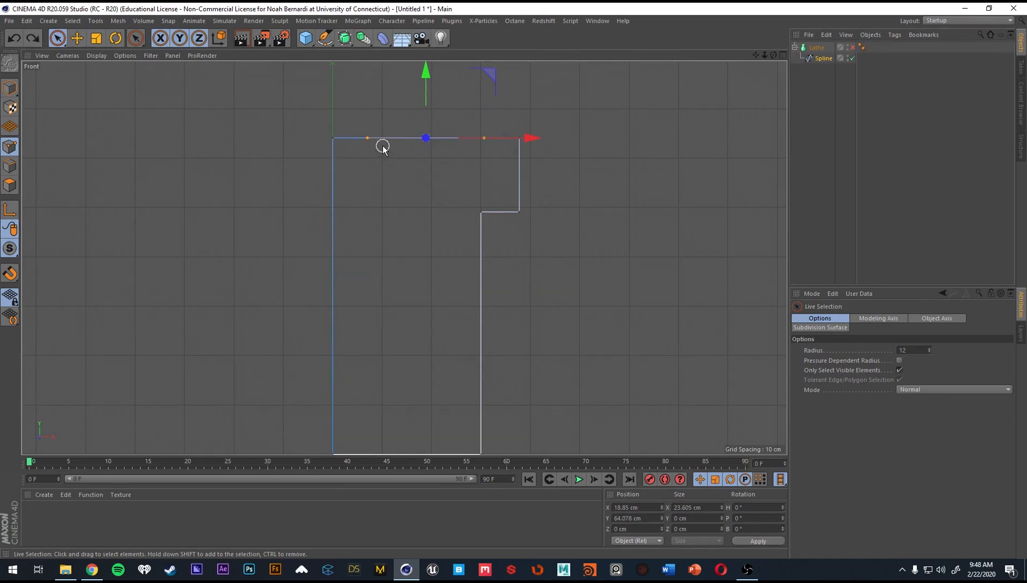
Add two more Pen points on the top edge just outside the first pair, the outer one at X about 31.3 cm.
scroll(381, 147, up, 3)
click(324, 38)
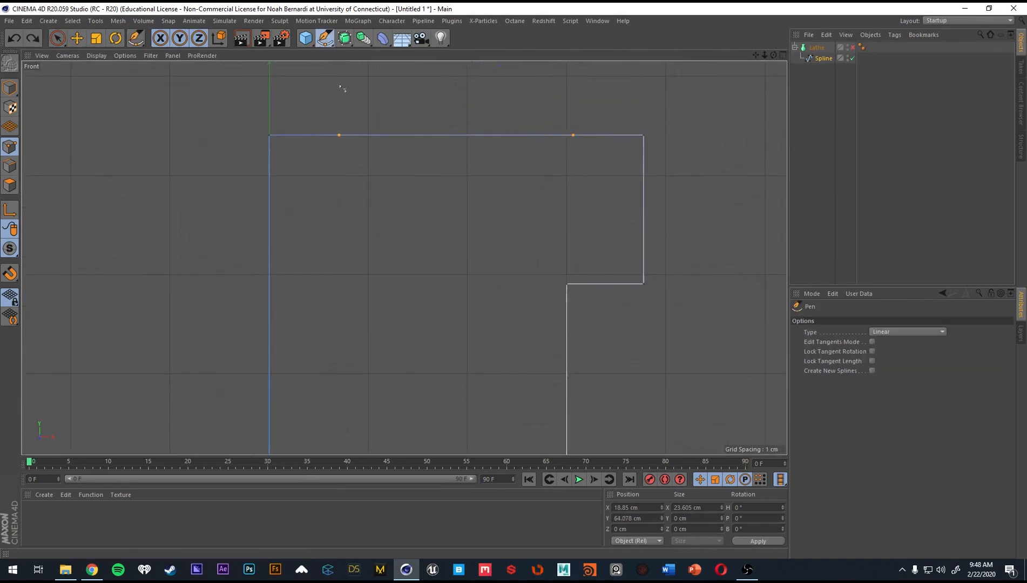
drag(332, 136, 327, 136)
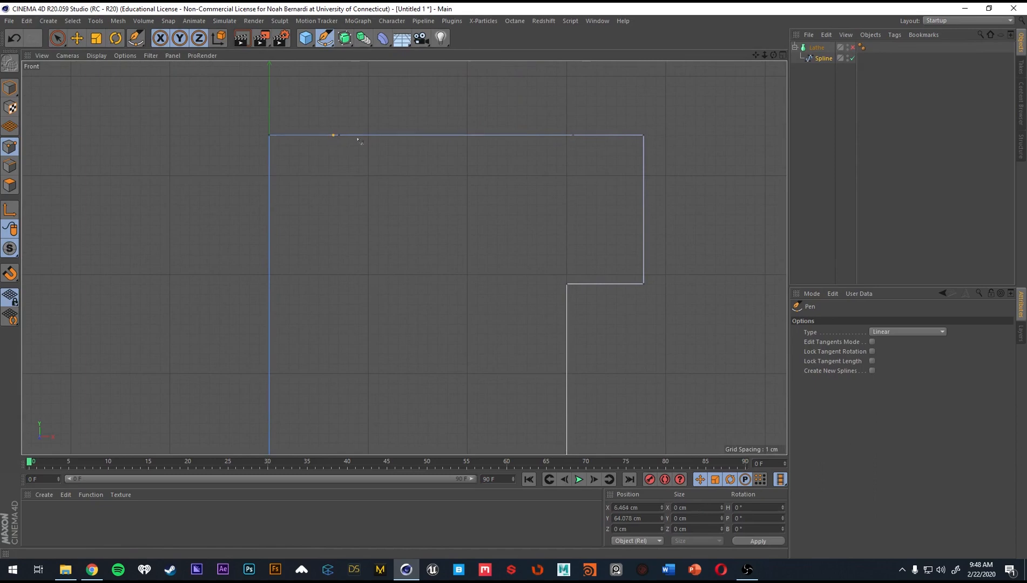
ctrl+click(580, 135)
Select the two inner top-edge points and lower them to Y about 55.9 cm to form a recess.
key(space)
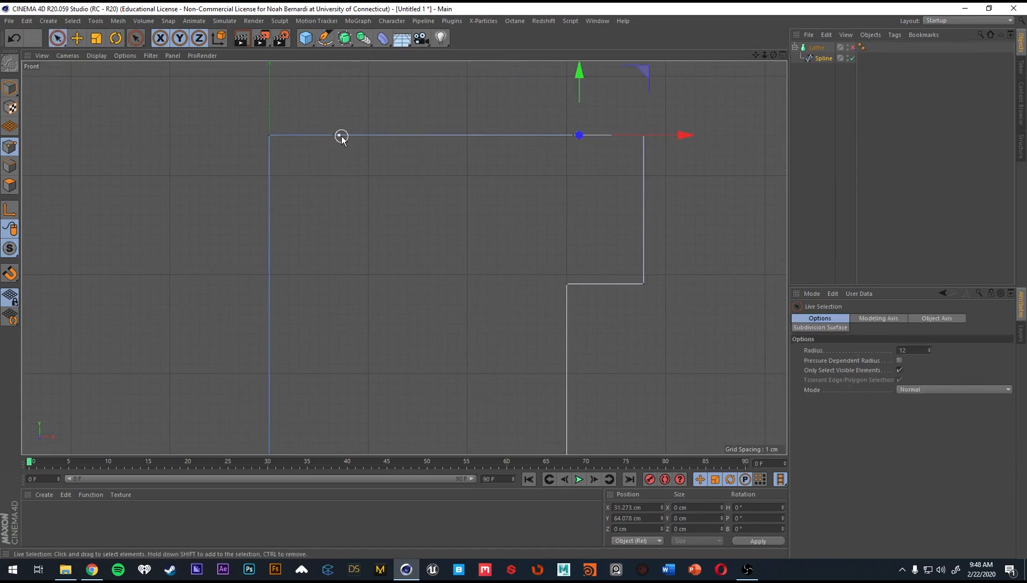
click(342, 136)
shift+click(578, 135)
drag(455, 85, 458, 171)
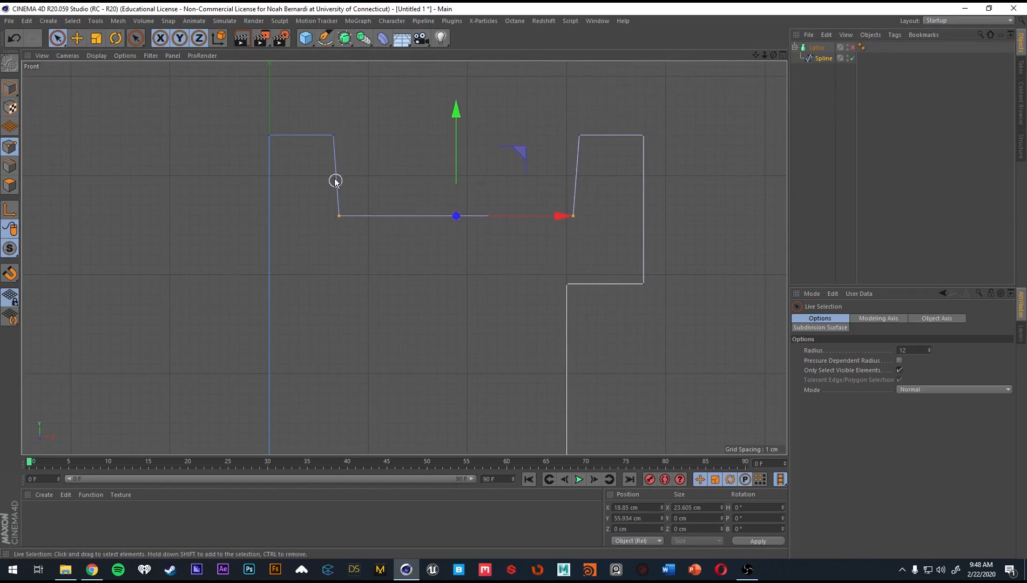
Scale the two points of the recess's outer wall together along X to make that wall vertical.
key(space)
key(space)
mouse_move(577, 231)
mouse_down()
mouse_move(583, 143)
mouse_move(571, 172)
mouse_up()
key(t)
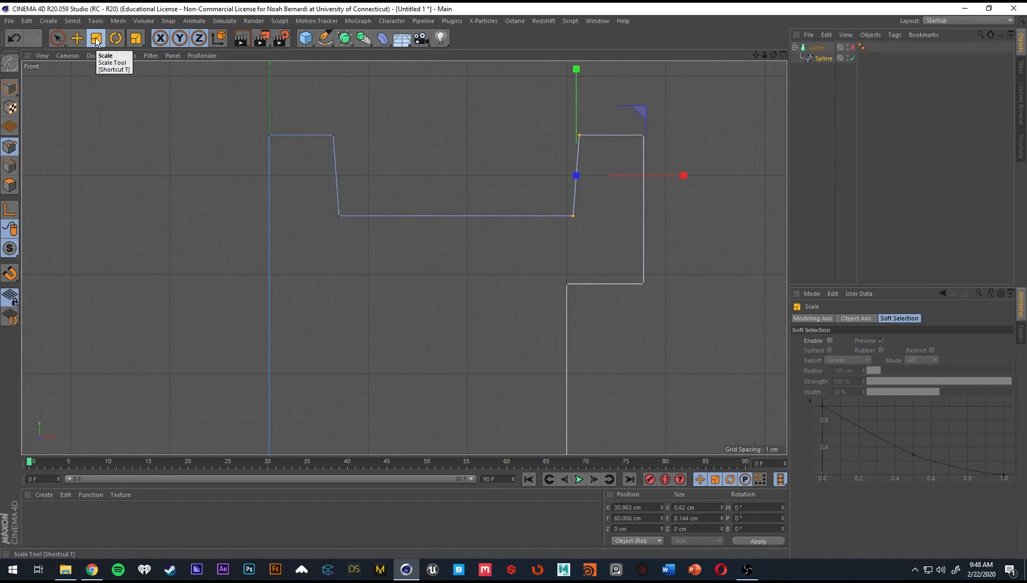
mouse_move(679, 176)
mouse_down()
mouse_move(578, 175)
mouse_move(697, 179)
mouse_up()
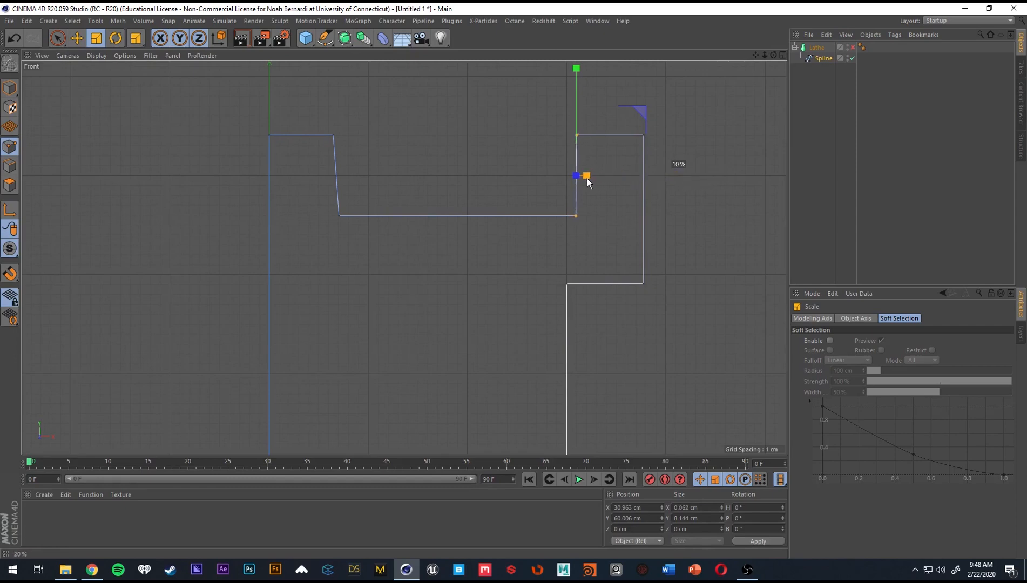
drag(581, 184, 579, 184)
Undo the accidental move of the recess's inner wall points and scale them along X to a width of 0 cm.
alt+middle_drag(334, 165, 403, 171)
key(space)
key(ctrl+z)
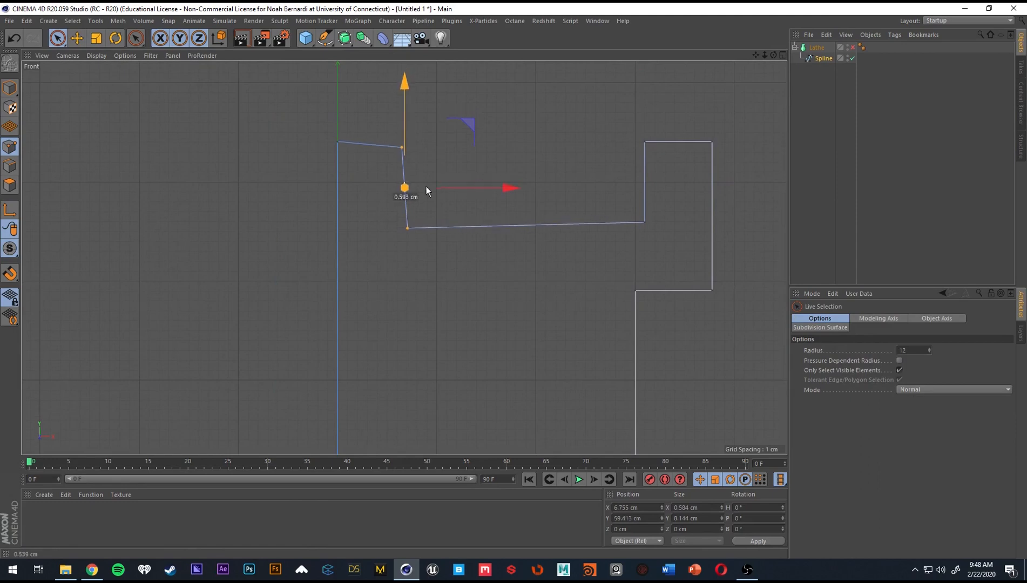
key(space)
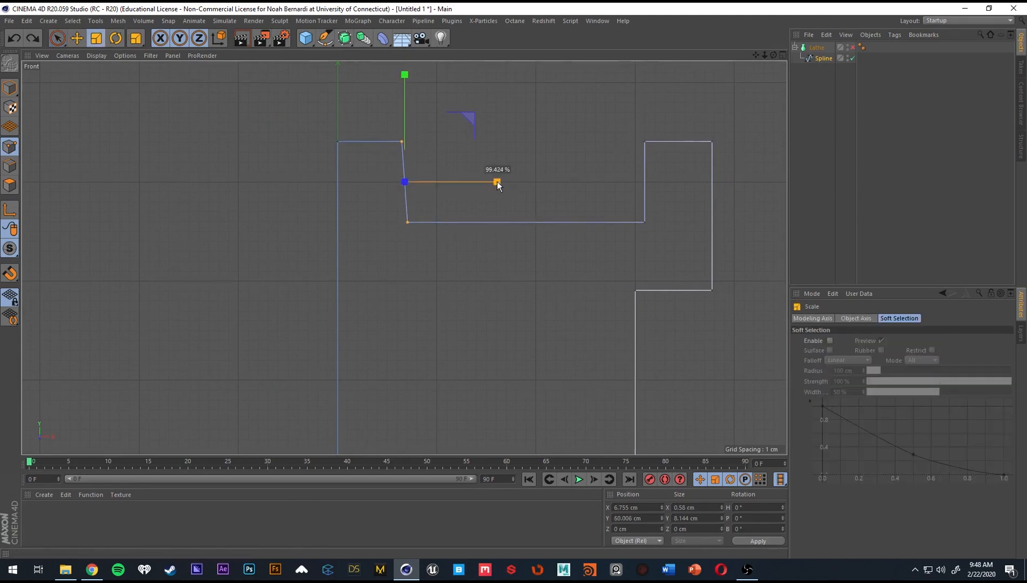
drag(497, 182, 405, 187)
Re-enable the Lathe in Perspective view and examine the recess and central post from several angles.
alt+right_drag(549, 187, 517, 197)
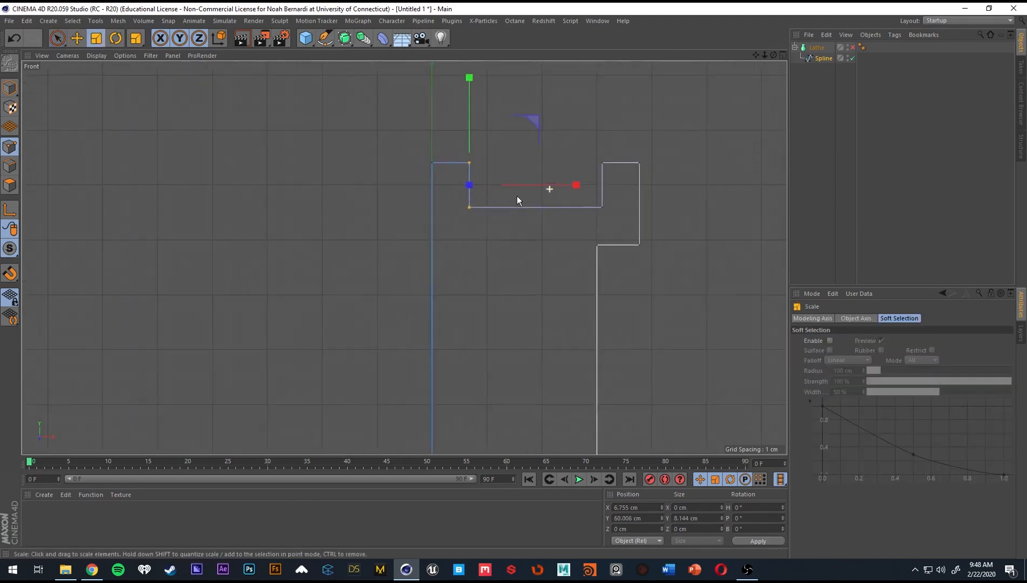
alt+middle_drag(517, 197, 473, 200)
middle_click(413, 190)
middle_click(378, 186)
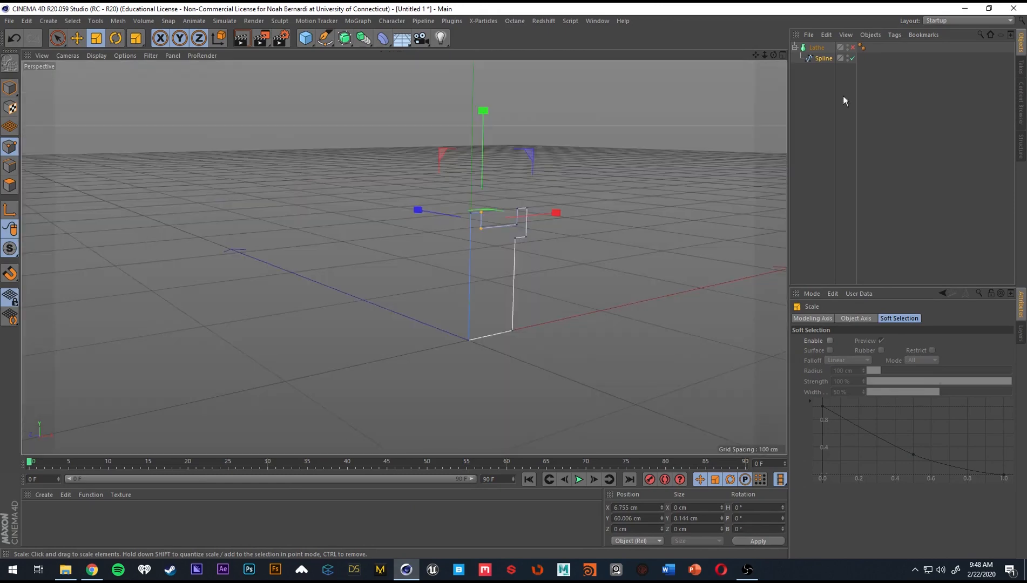
click(854, 48)
alt+drag(493, 238, 545, 255)
alt+drag(462, 220, 454, 216)
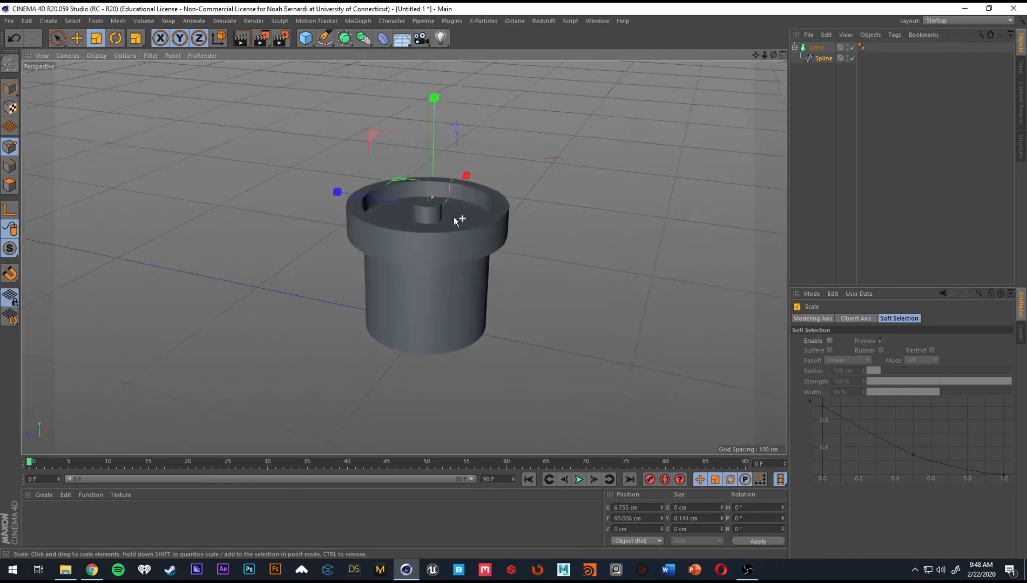
alt+right_drag(416, 199, 477, 195)
Disable the Lathe in the four-view layout and clear the point selection on the spline in the Front view.
middle_click(421, 205)
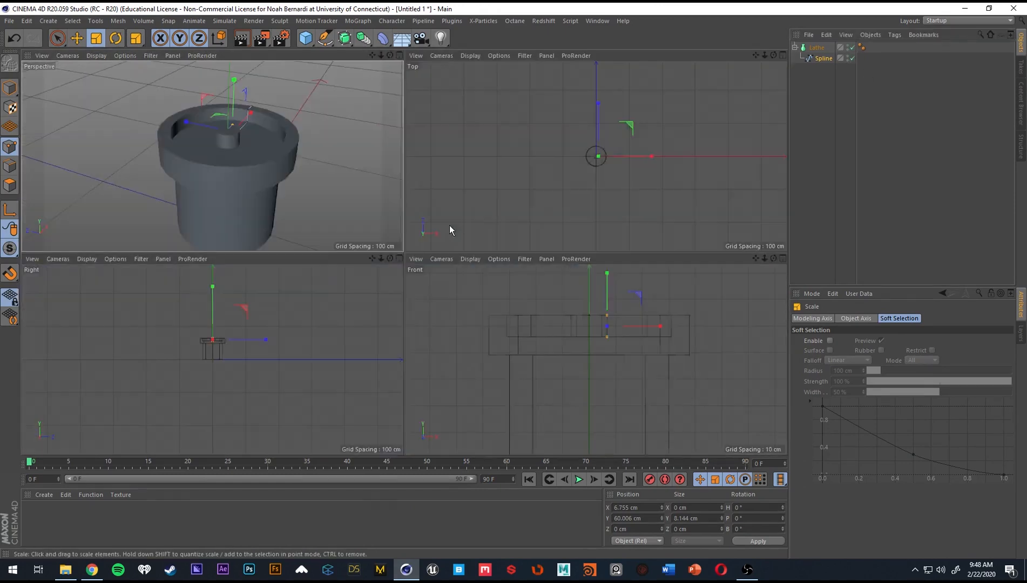
middle_click(568, 314)
middle_click(539, 196)
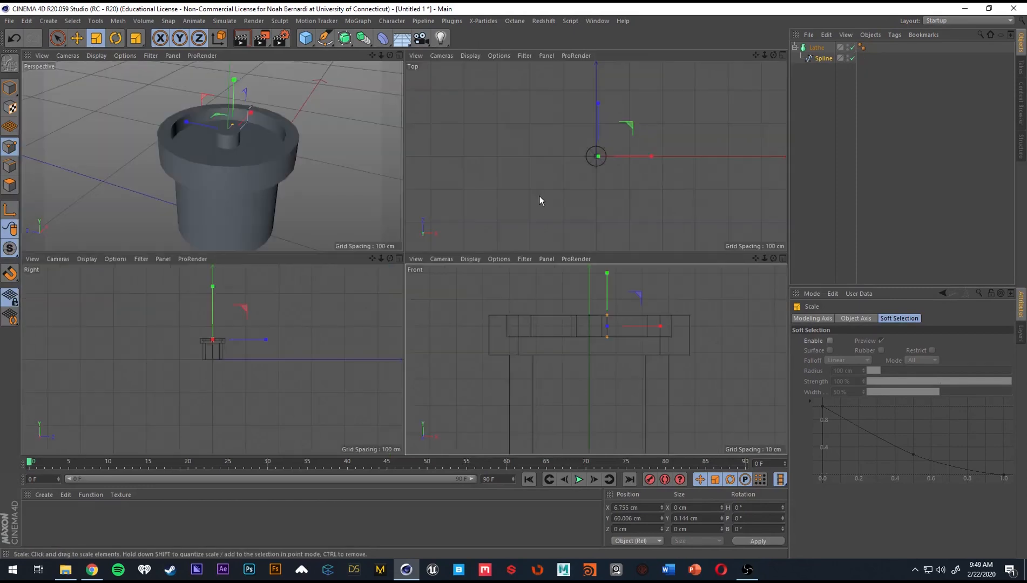
click(853, 47)
scroll(633, 348, up, 6)
alt+middle_drag(605, 324, 557, 316)
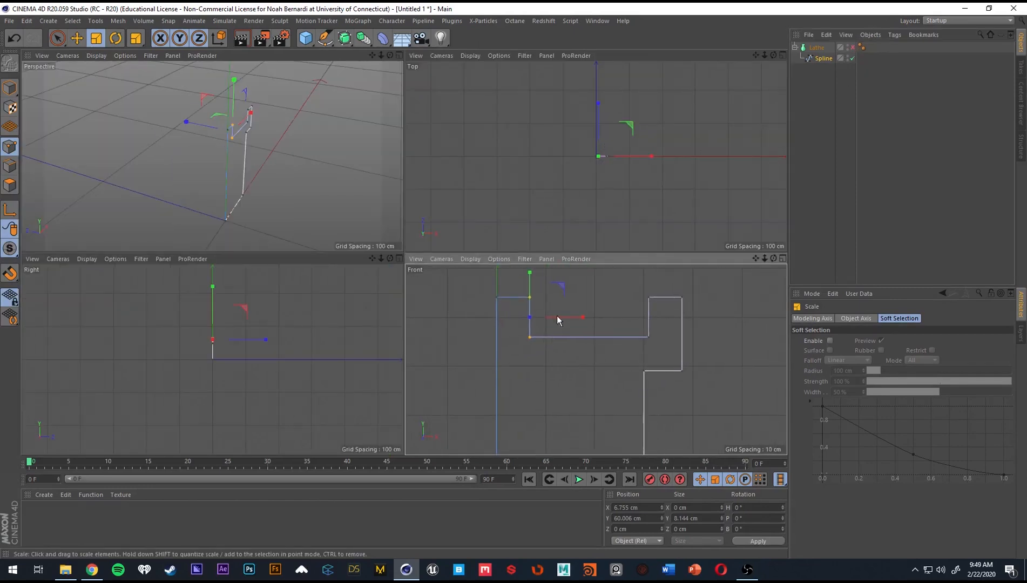
key(space)
click(535, 360)
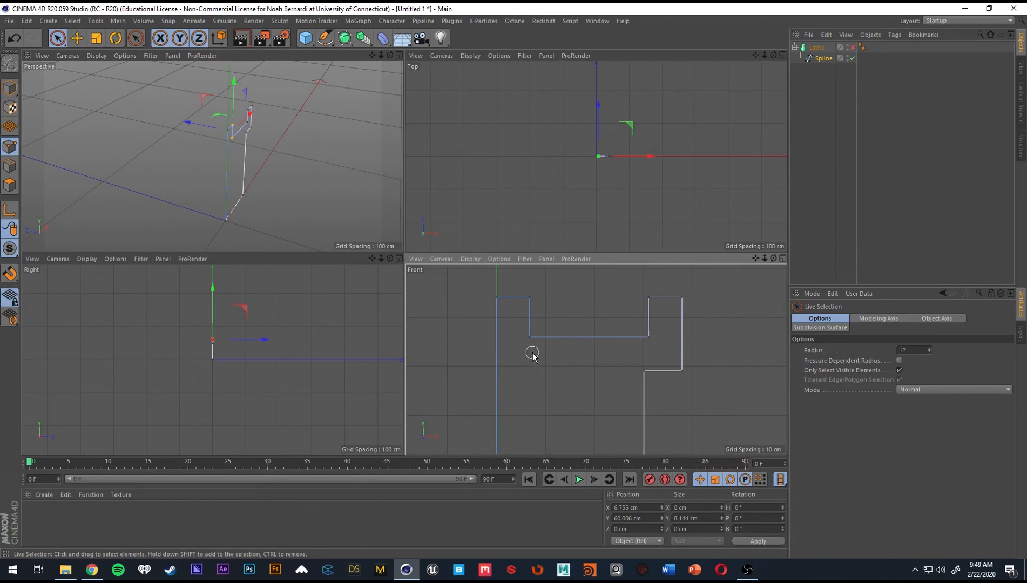
click(533, 355)
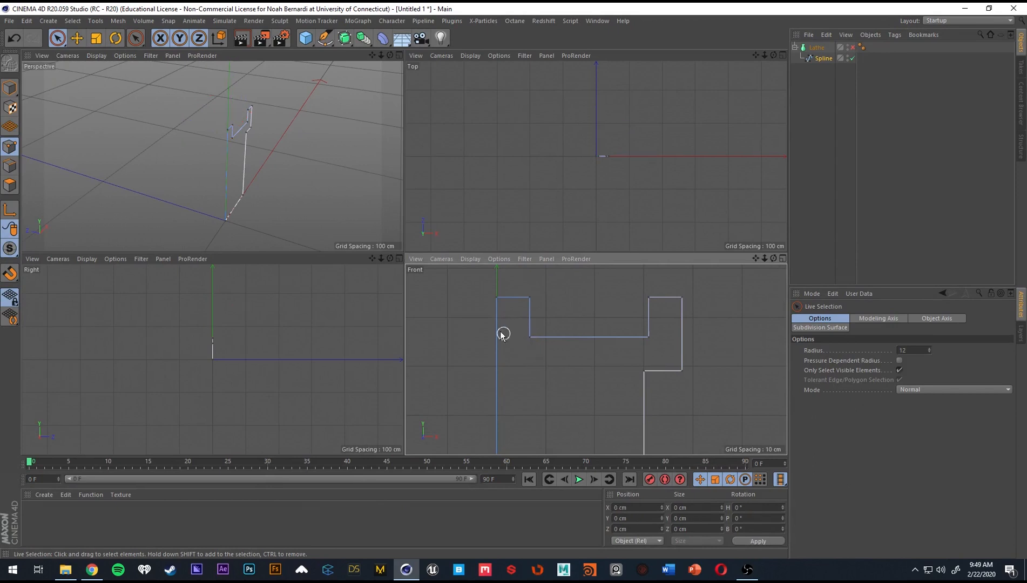
Turn the Lathe back on, select the Spline object and inspect the central post in the Perspective view.
click(851, 48)
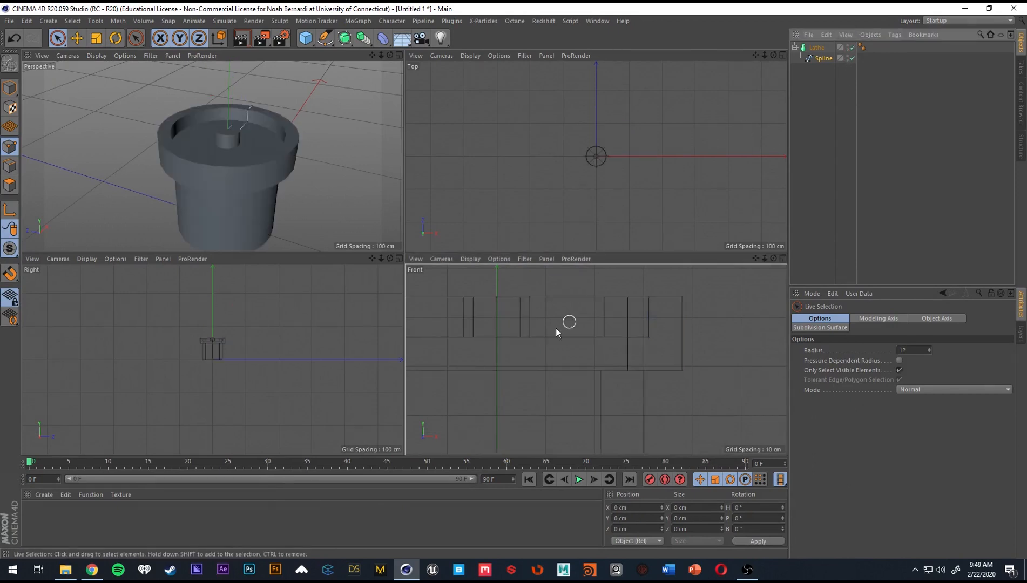
click(832, 59)
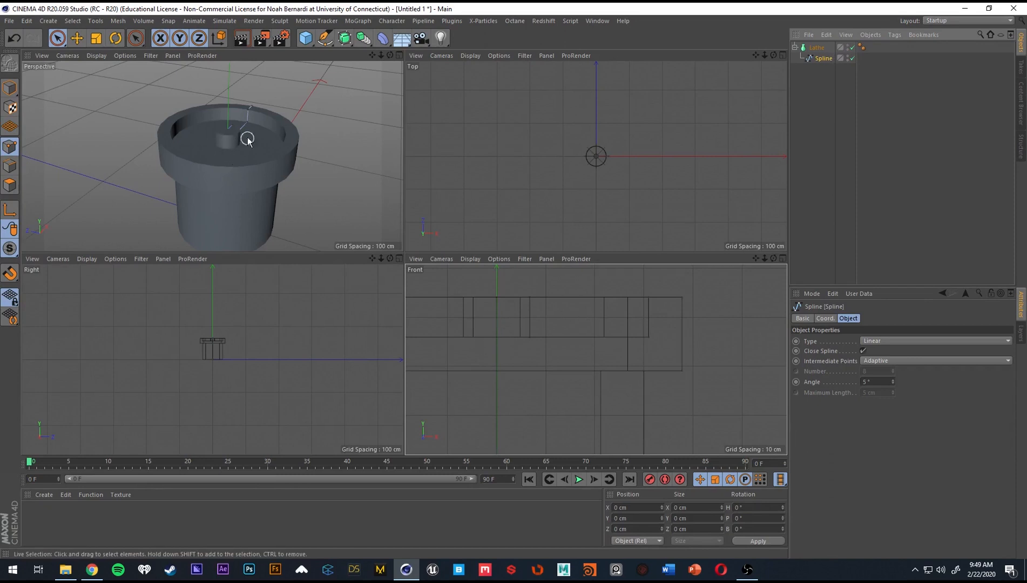
alt+drag(229, 144, 238, 121)
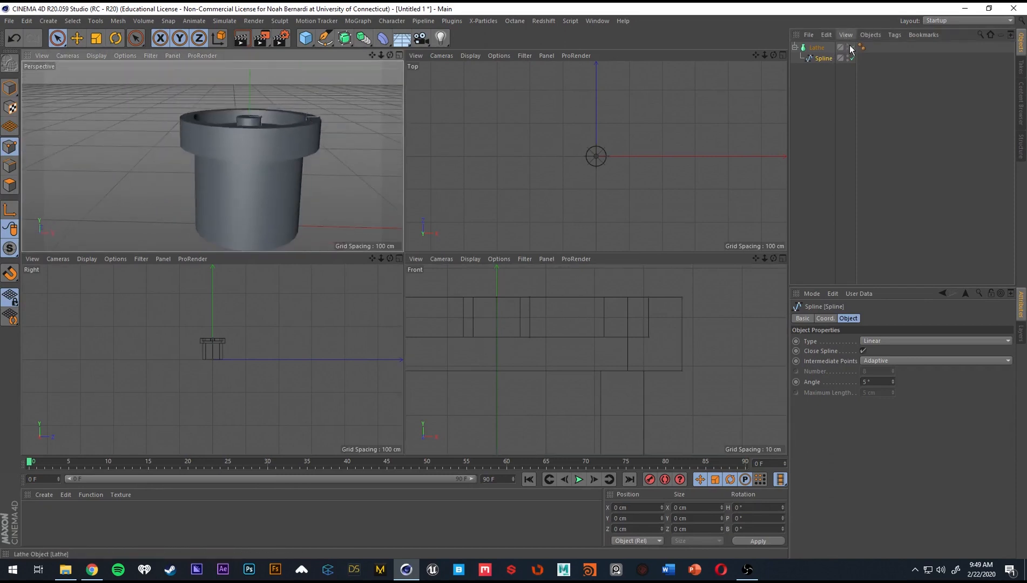
Disable the Lathe and delete the spline point at the base of the central post's side in the Front view.
click(852, 48)
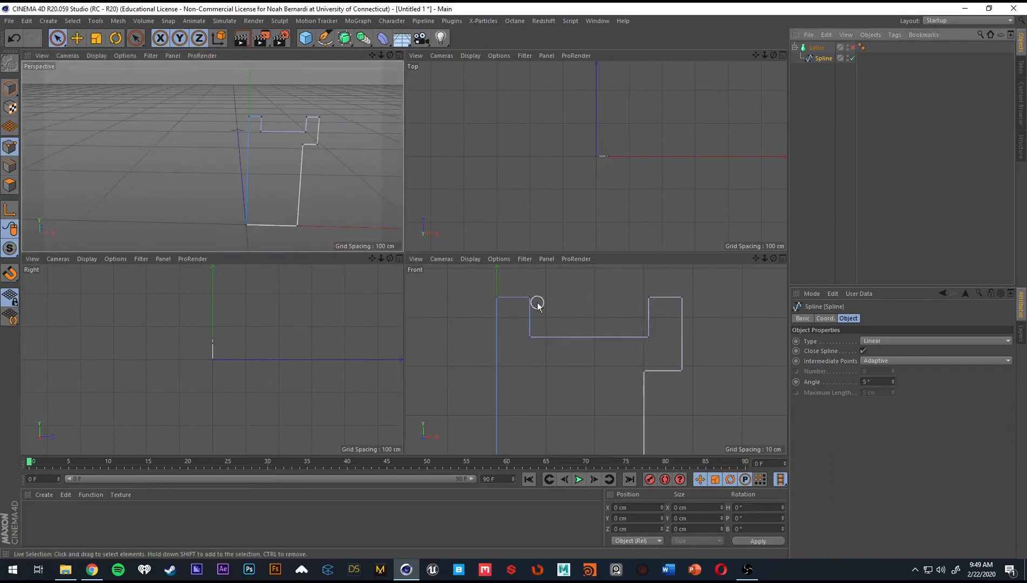
drag(528, 298, 500, 298)
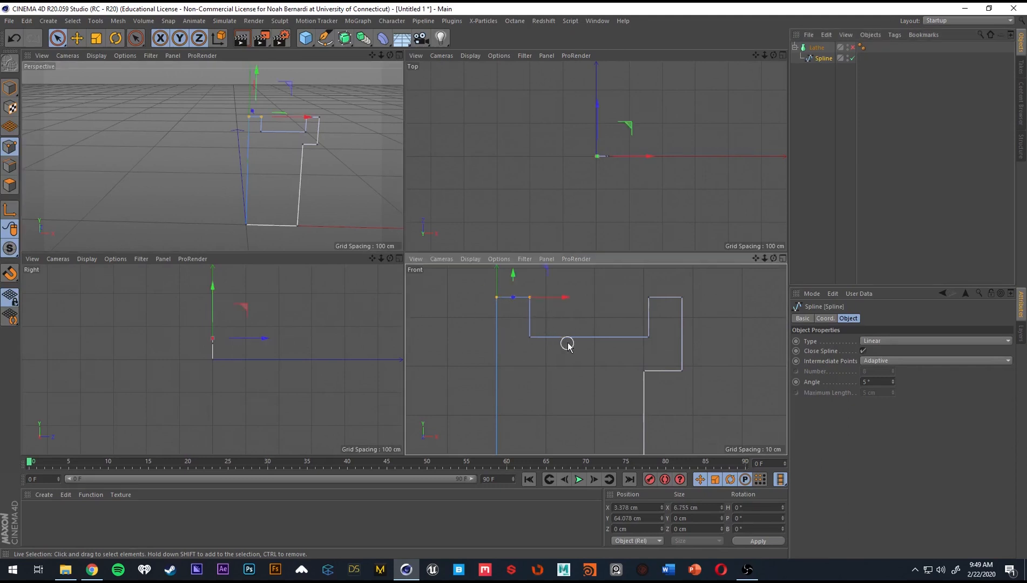
alt+middle_drag(549, 327, 547, 321)
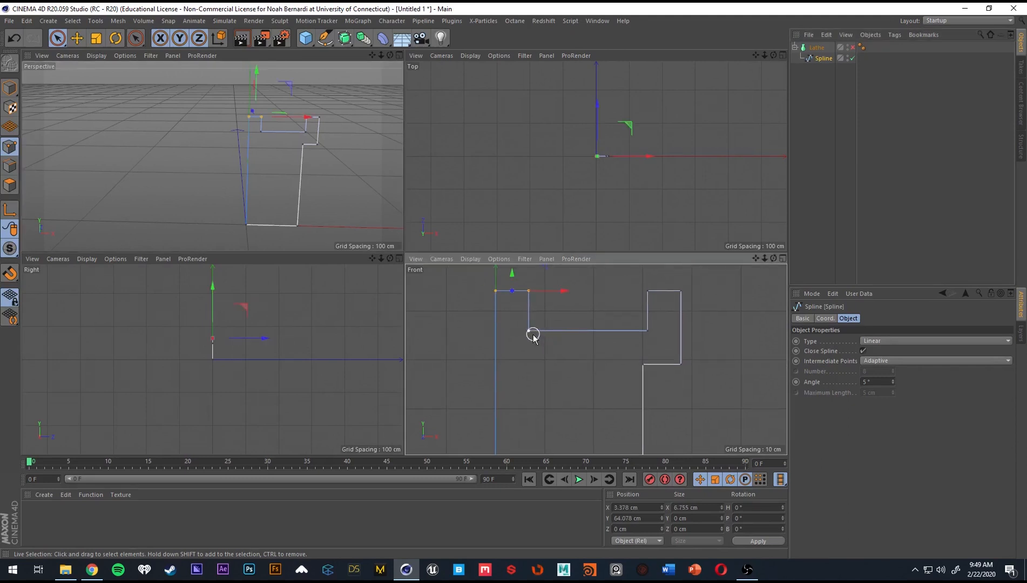
click(533, 333)
key(Delete)
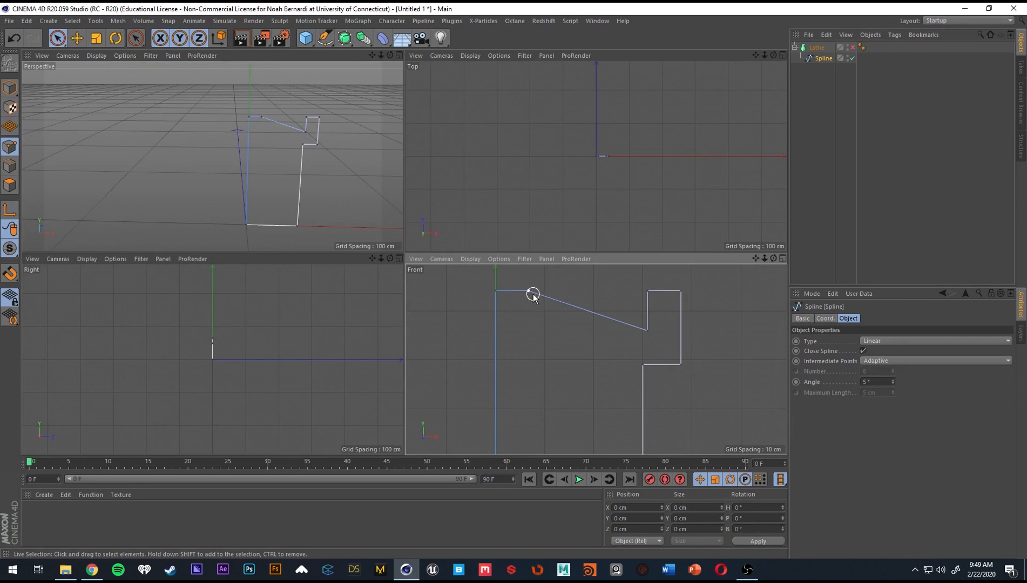
Try setting the X position of the recess floor's outer corner point to 30 cm.
drag(485, 299, 508, 291)
alt+middle_drag(521, 281, 499, 307)
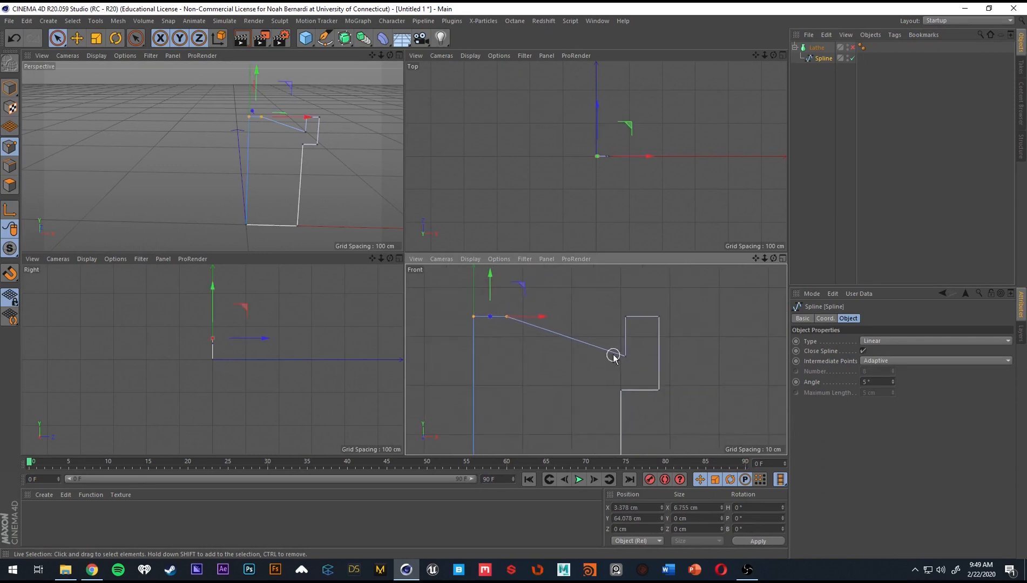
click(625, 357)
click(644, 506)
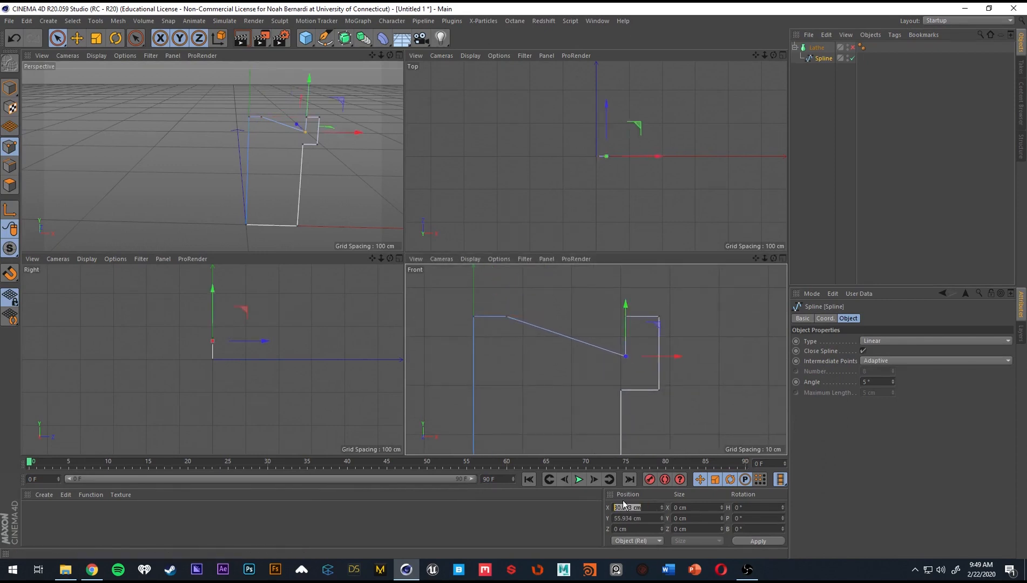
text(30)
key(Return)
key(ctrl+z)
Level the two top points of the central post with the recess floor by setting their Y position to 55.934 cm.
drag(501, 316, 507, 316)
drag(641, 508, 584, 510)
click(620, 361)
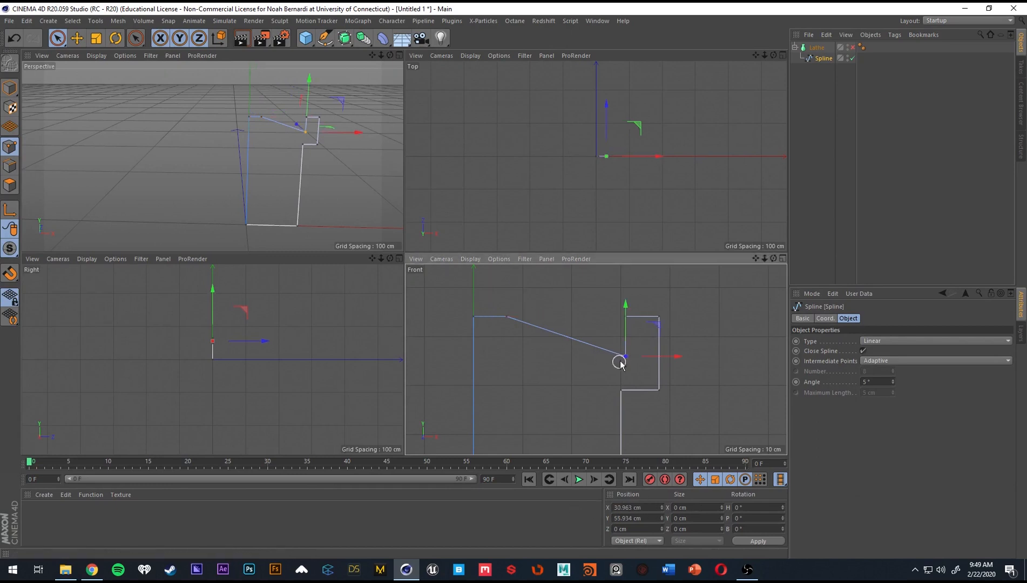
drag(474, 317, 523, 321)
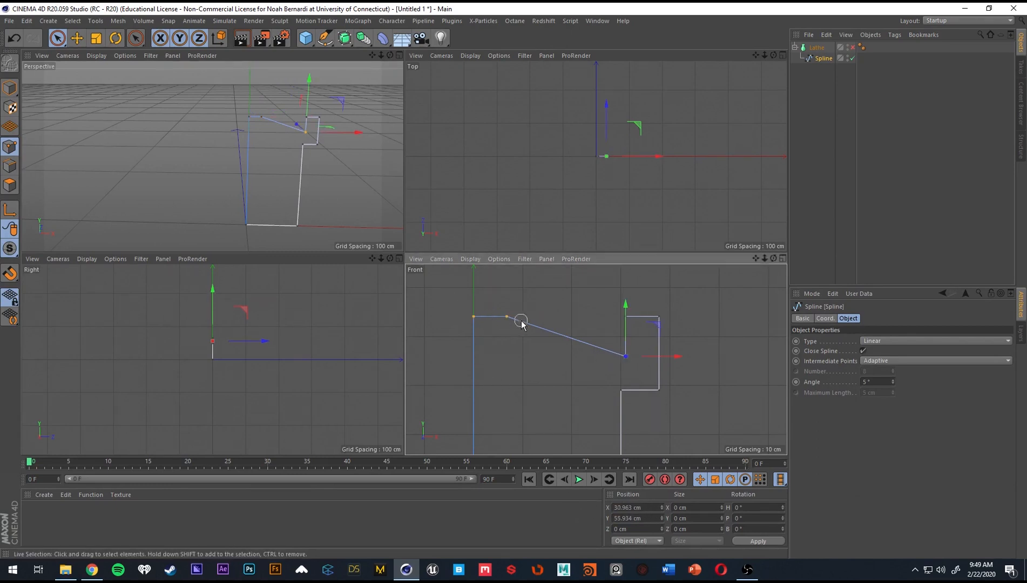
drag(644, 515, 572, 509)
text(55.934 cm)
key(Return)
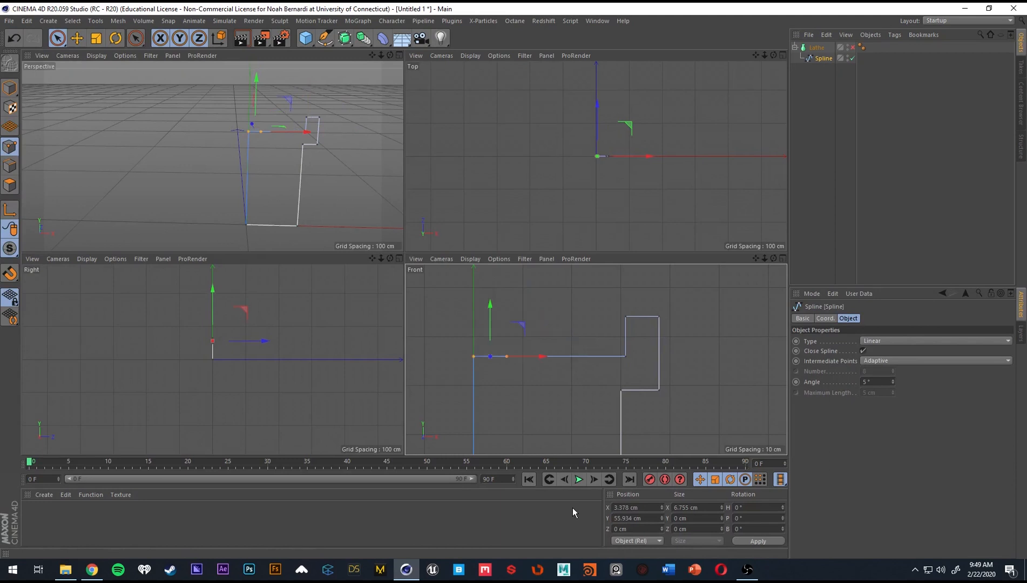
Delete the leftover middle point on the recess floor and re-enable the Lathe to inspect the flat recess.
click(510, 376)
click(512, 368)
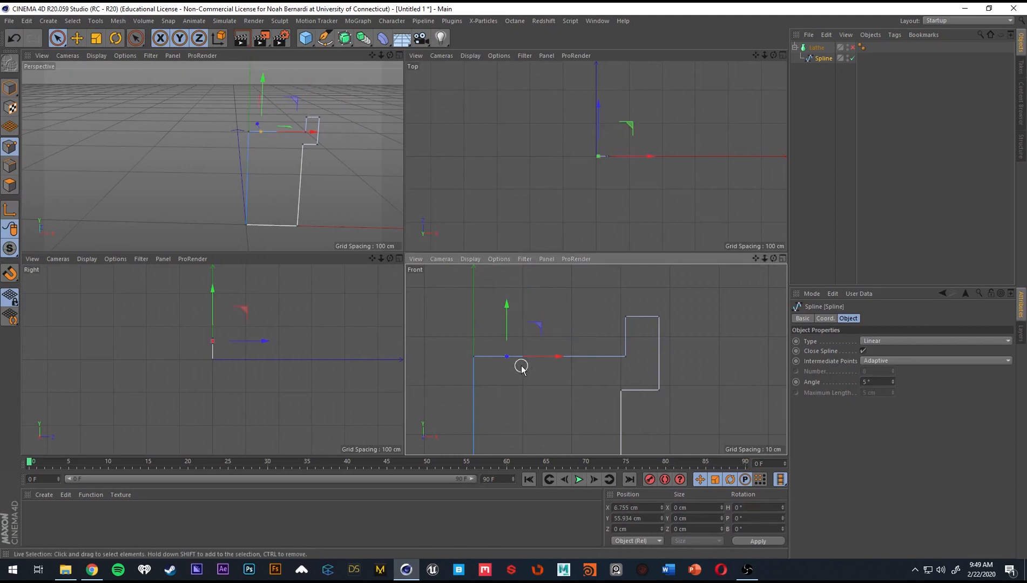
key(Delete)
click(851, 47)
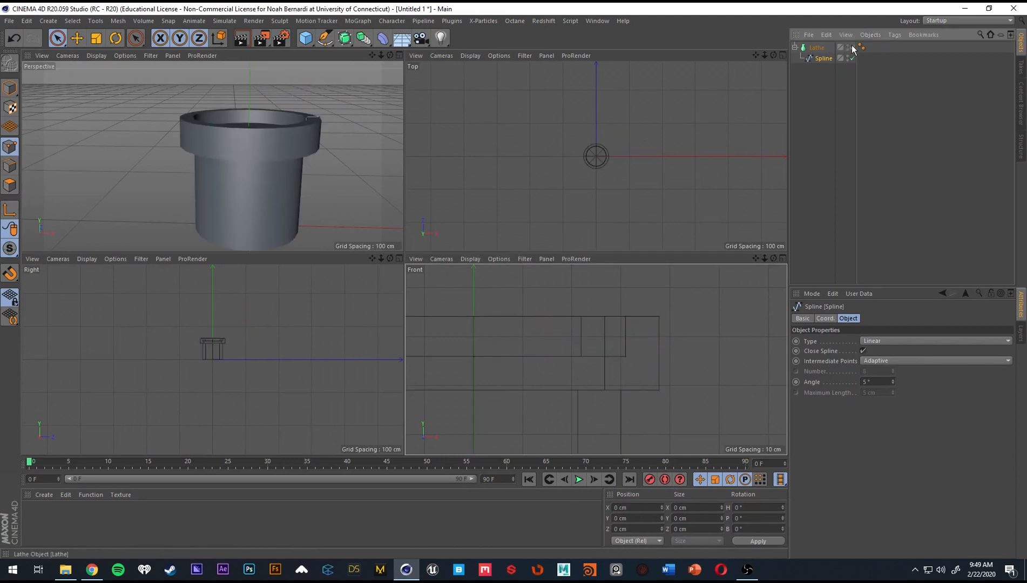
alt+drag(324, 140, 223, 128)
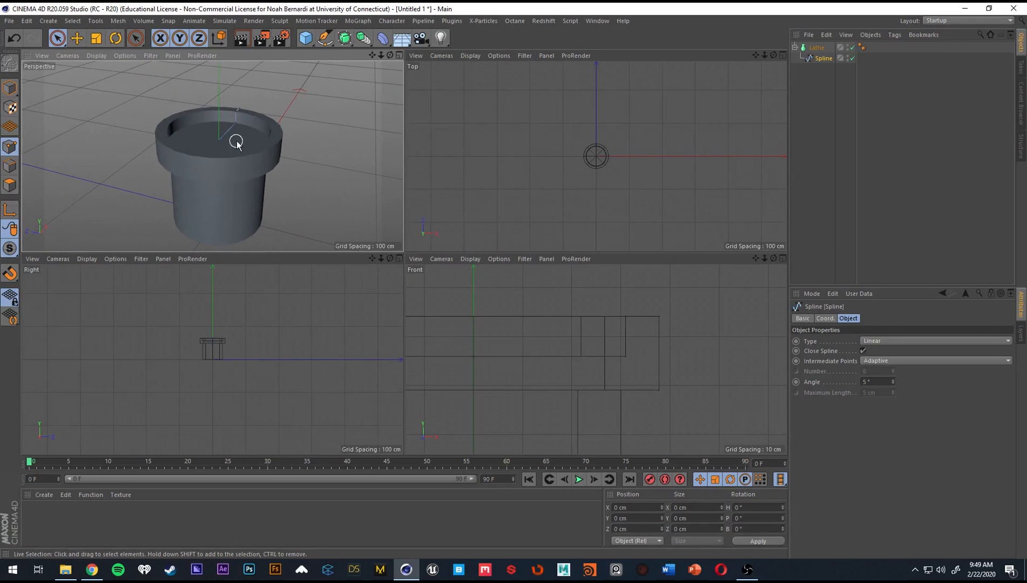
click(821, 48)
click(825, 58)
alt+drag(213, 157, 240, 102)
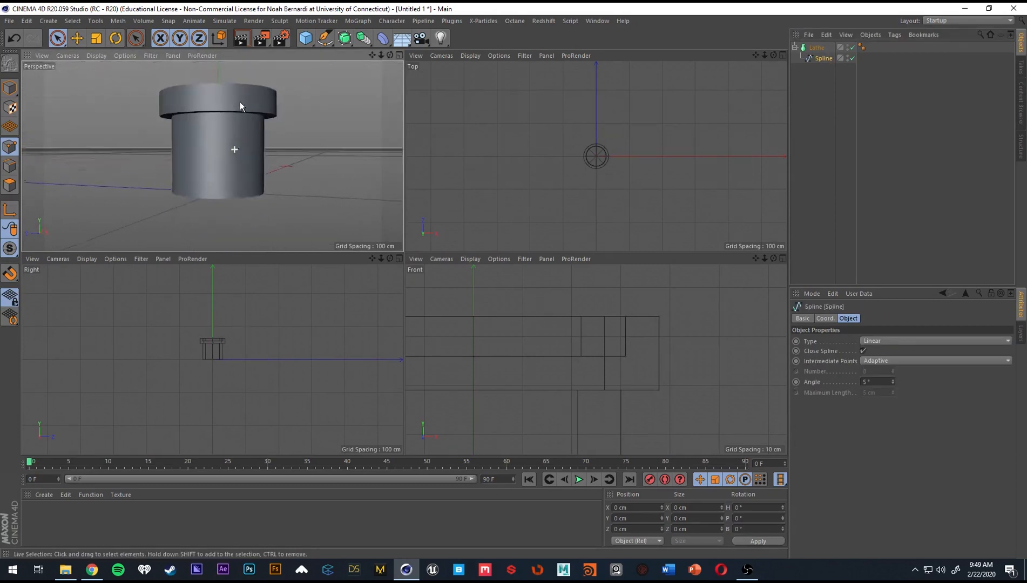
Taper the pot's body by moving the spline's bottom outer point inward to X about 21.5 cm, with the Lathe enabled for preview.
click(853, 47)
scroll(613, 324, up, 5)
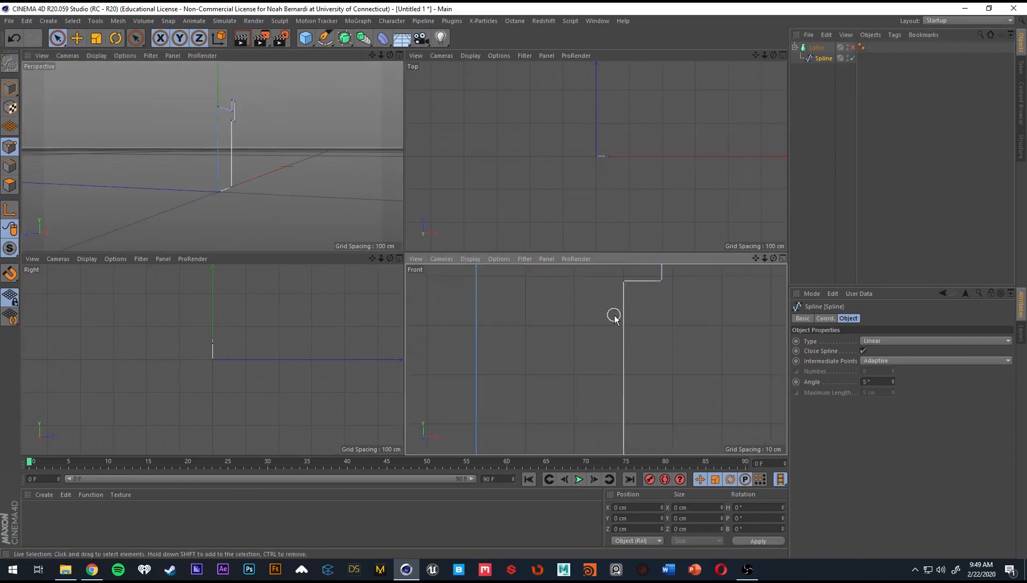
scroll(580, 339, up, 2)
click(600, 402)
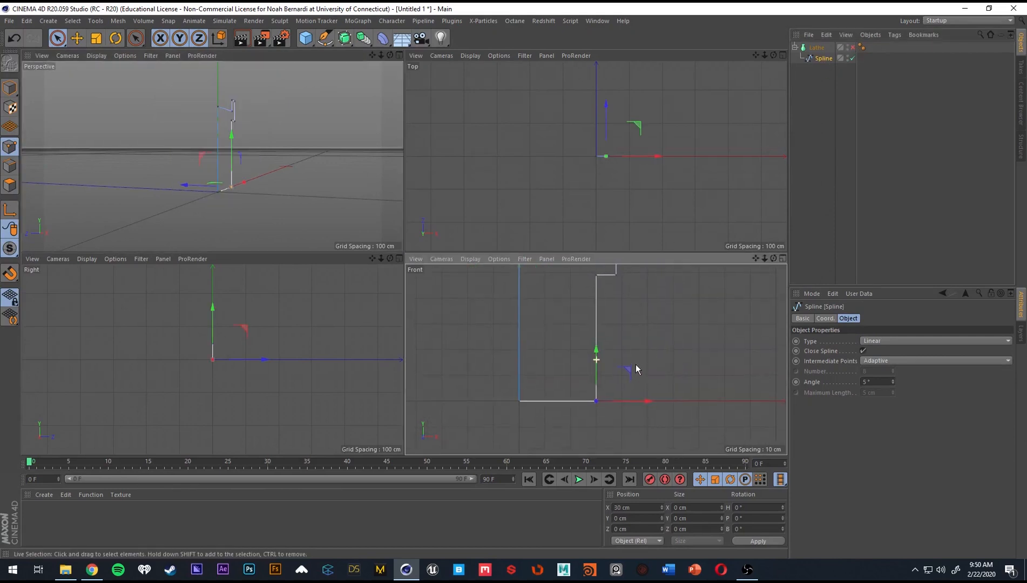
click(853, 47)
drag(649, 403, 627, 402)
alt+middle_drag(562, 309, 569, 317)
alt+drag(221, 159, 162, 98)
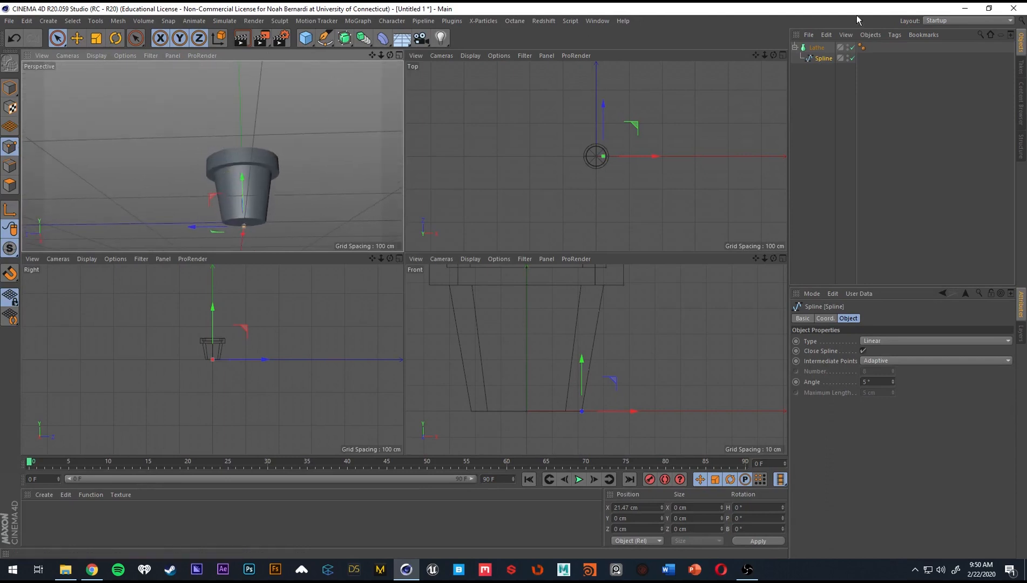
Thin the rim by moving its two outer spline points inward to X about 34.9 cm, leaving the Lathe enabled and everything deselected.
click(852, 48)
alt+middle_drag(645, 326, 637, 360)
alt+middle_drag(612, 303, 610, 341)
scroll(637, 336, up, 3)
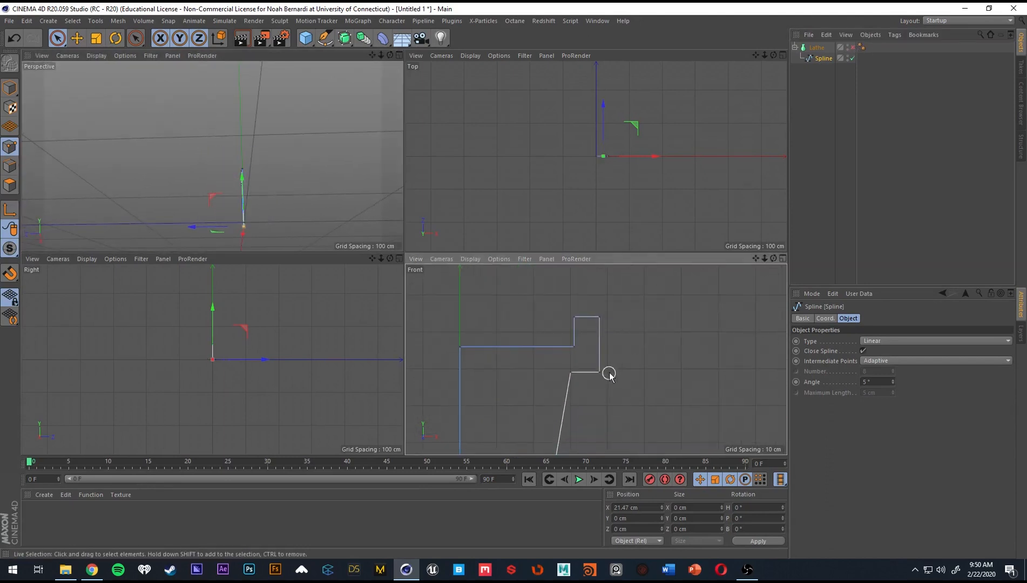
drag(601, 327, 628, 347)
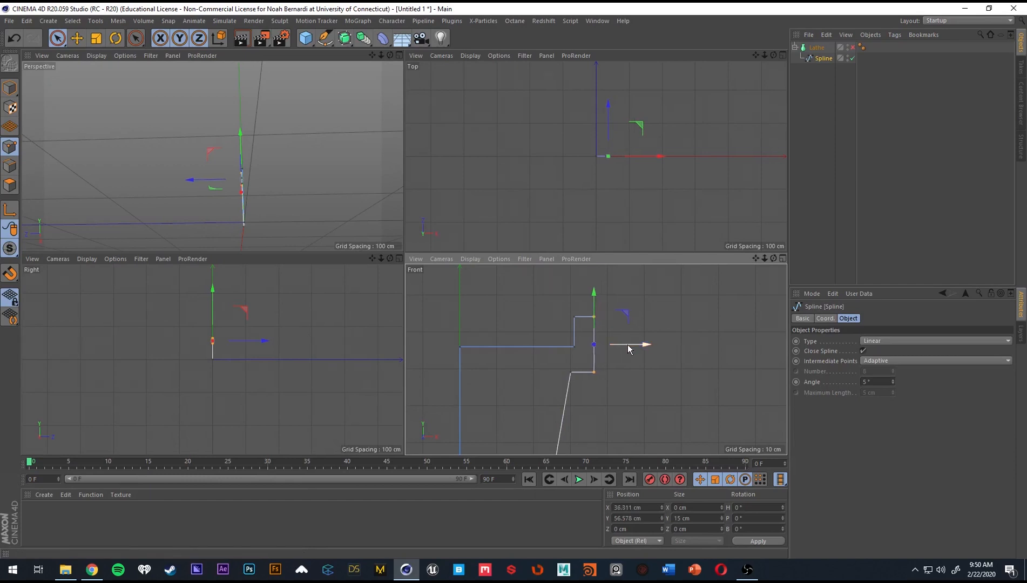
click(853, 47)
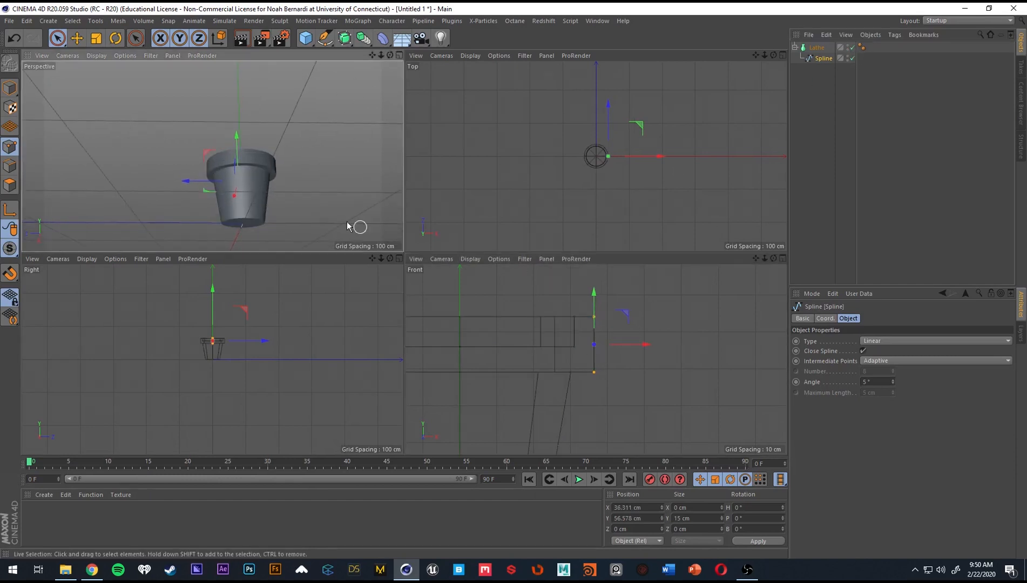
alt+middle_drag(609, 384, 621, 360)
drag(655, 324, 631, 322)
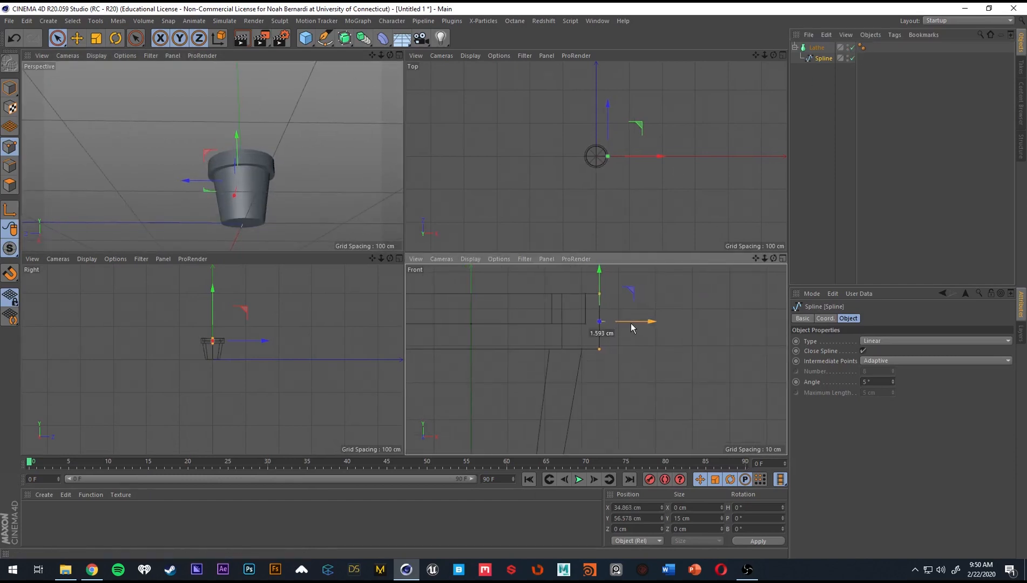
alt+drag(270, 162, 344, 194)
click(890, 170)
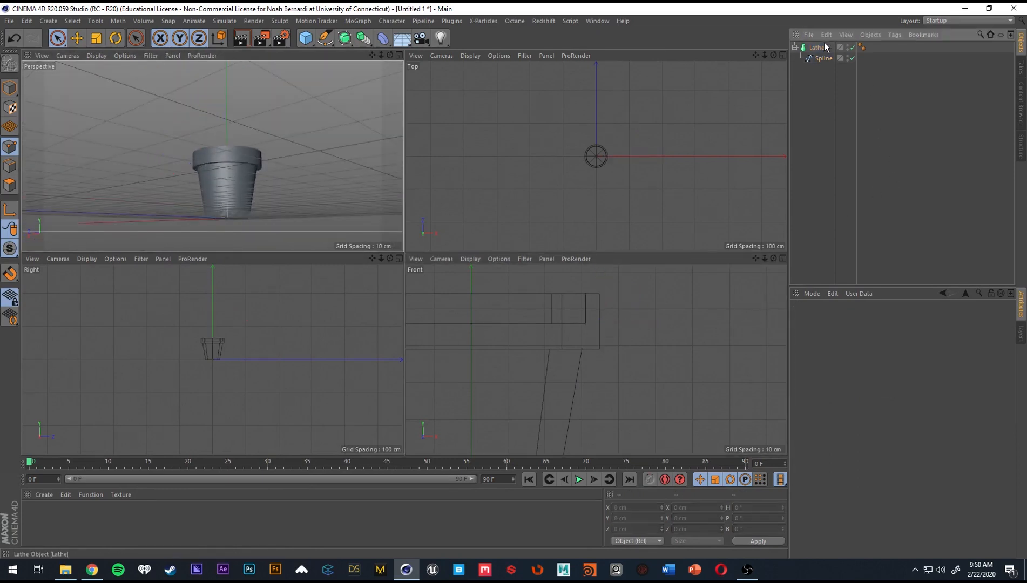
Maximize the Perspective view and inspect the tapered pot from the side.
click(822, 48)
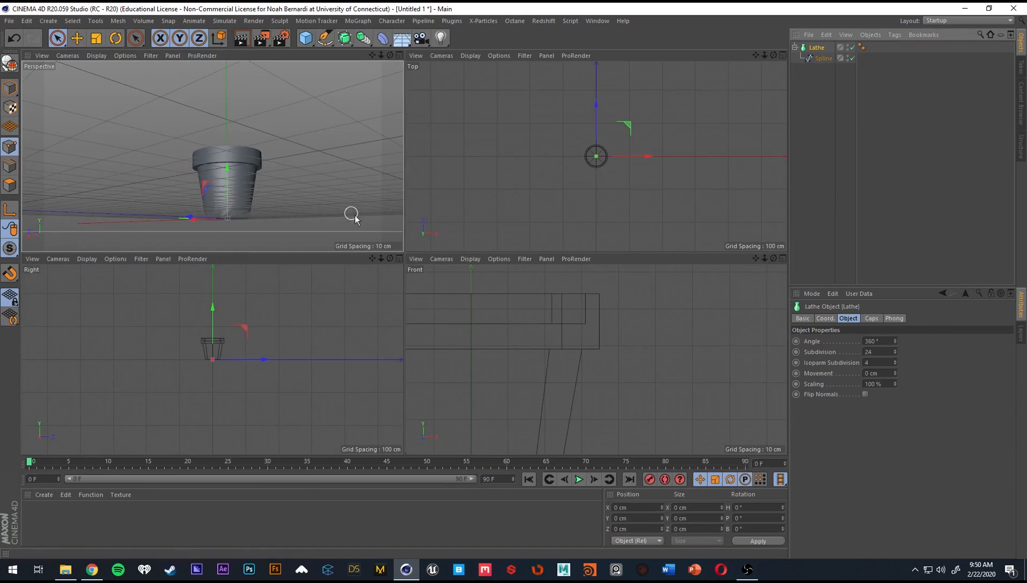
middle_click(221, 175)
alt+drag(344, 252, 385, 297)
alt+right_drag(385, 296, 452, 298)
alt+drag(452, 298, 444, 254)
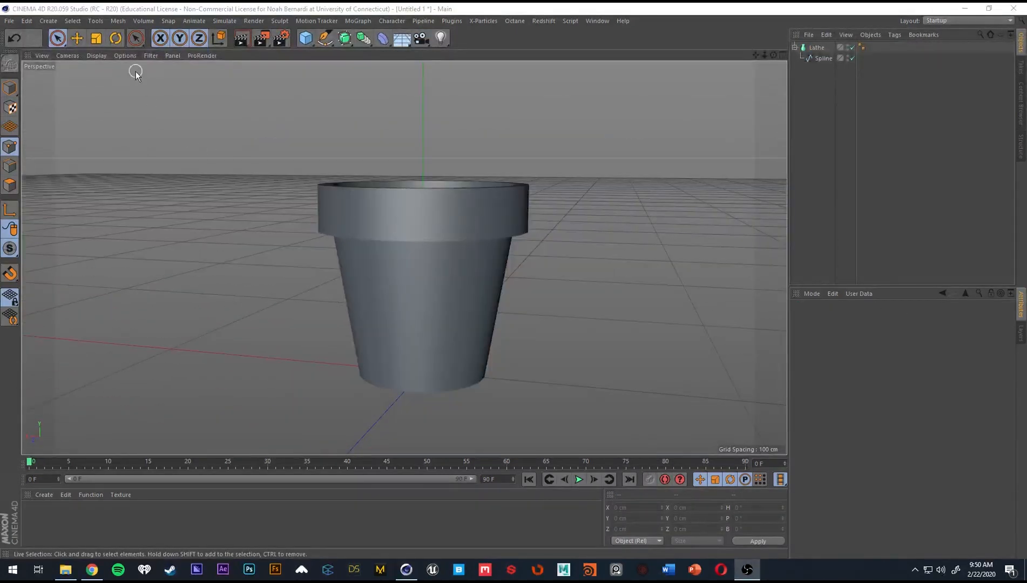
Switch the Perspective view's display to Hidden Line and examine the pot's polygon edges from above.
click(75, 54)
mouse_move(96, 54)
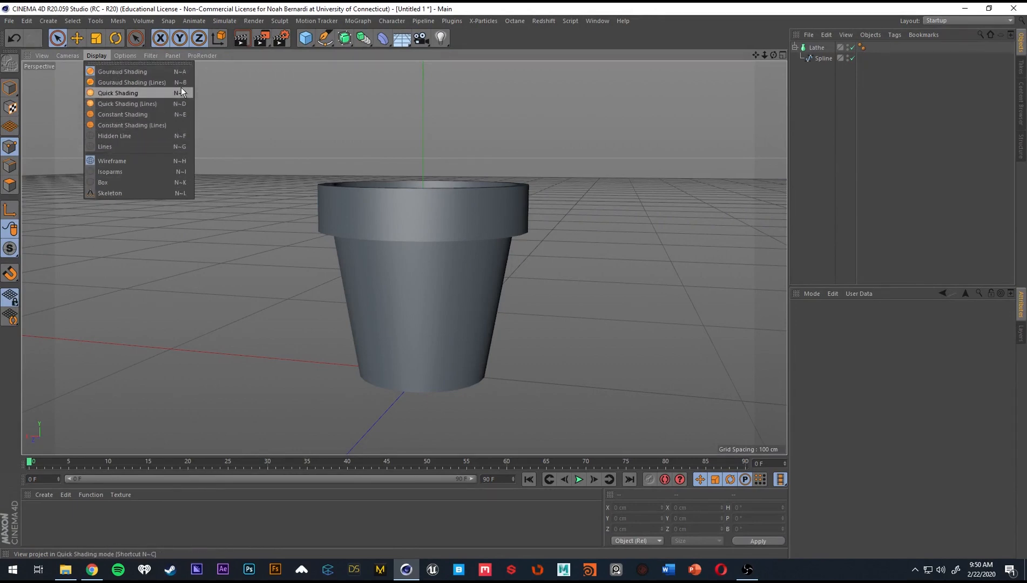
click(226, 182)
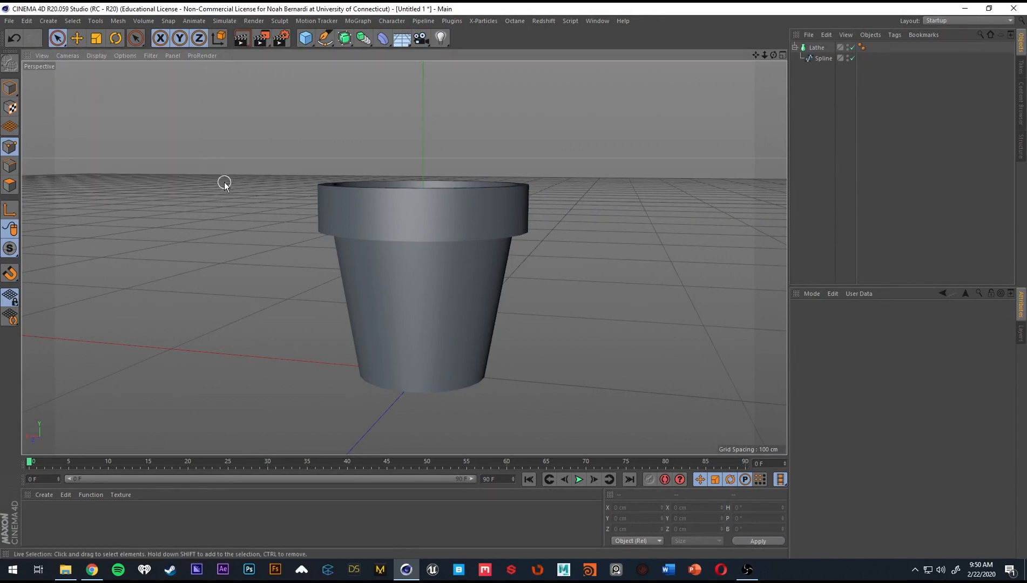
key(n)
key(f)
mouse_move(431, 286)
alt+mouse_down()
mouse_move(497, 315)
mouse_move(488, 338)
alt+mouse_up()
mouse_move(454, 296)
alt+mouse_down()
mouse_move(469, 296)
mouse_move(424, 215)
mouse_move(359, 163)
mouse_move(404, 232)
mouse_move(328, 205)
mouse_move(453, 234)
mouse_move(377, 255)
mouse_move(488, 200)
alt+mouse_up()
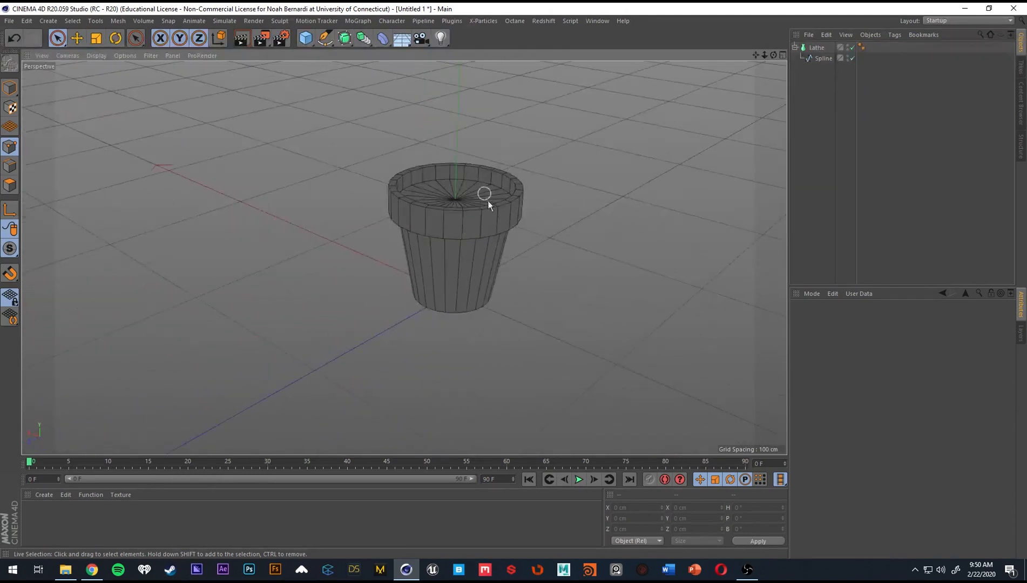
Examine the pot from several angles and switch the display to a shaded mode with lines.
alt+drag(447, 266, 538, 289)
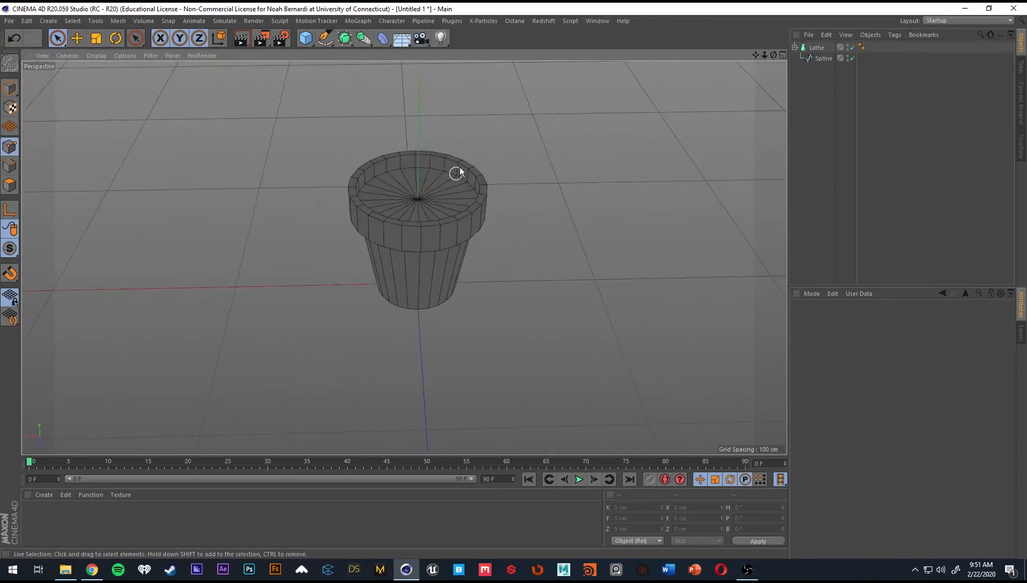
alt+drag(460, 168, 475, 227)
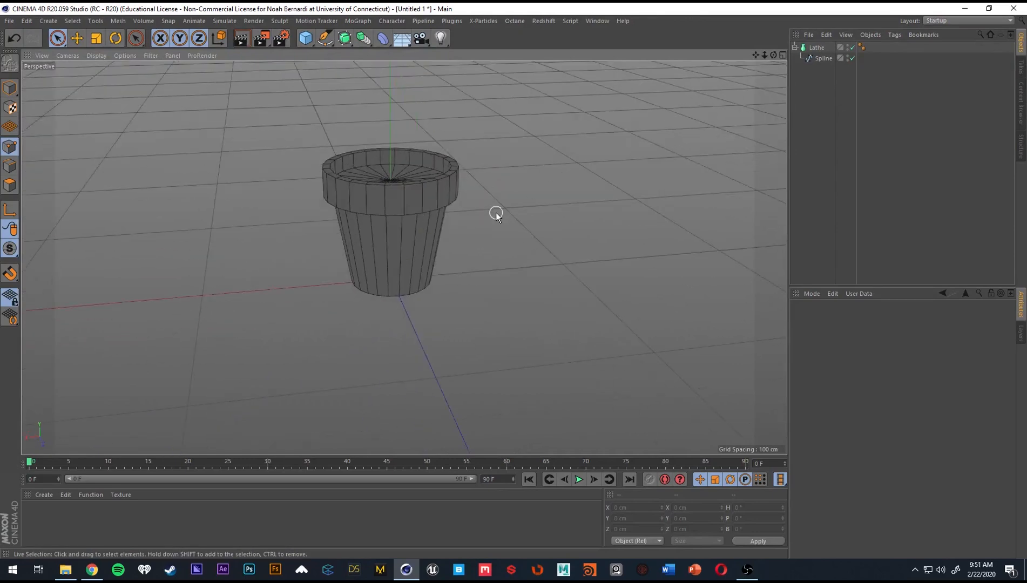
mouse_move(486, 211)
alt+mouse_down()
mouse_move(362, 208)
mouse_move(434, 216)
mouse_move(480, 202)
alt+mouse_up()
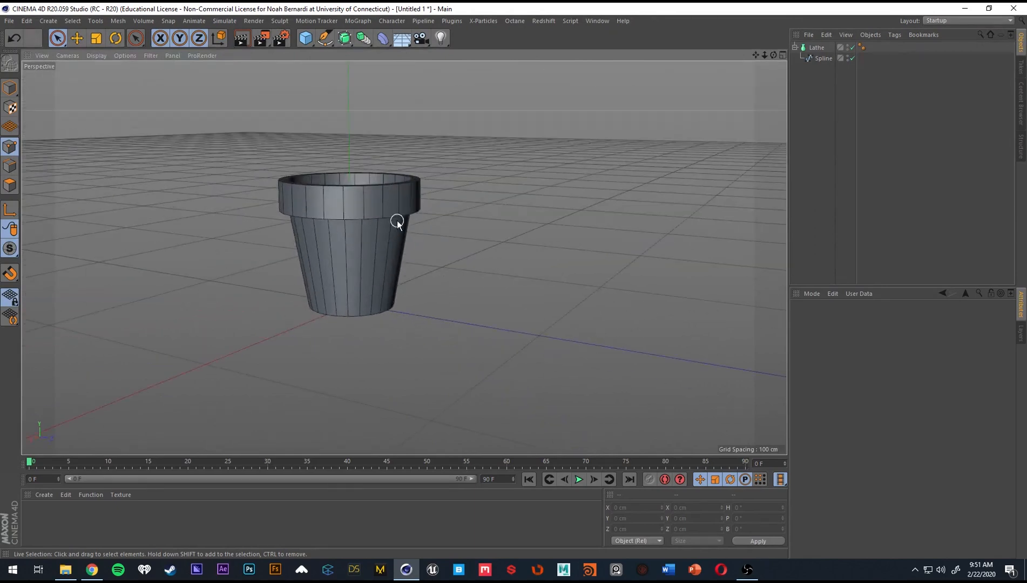
alt+drag(364, 208, 379, 243)
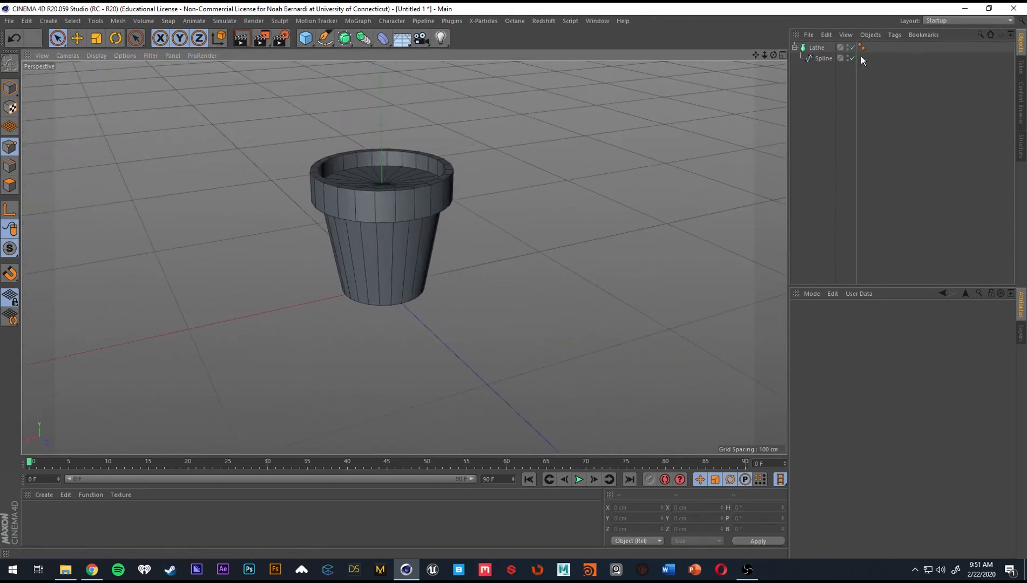
Select the Lathe and reduce its Subdivision to 5, inspecting the five-sided pot.
click(823, 58)
click(816, 47)
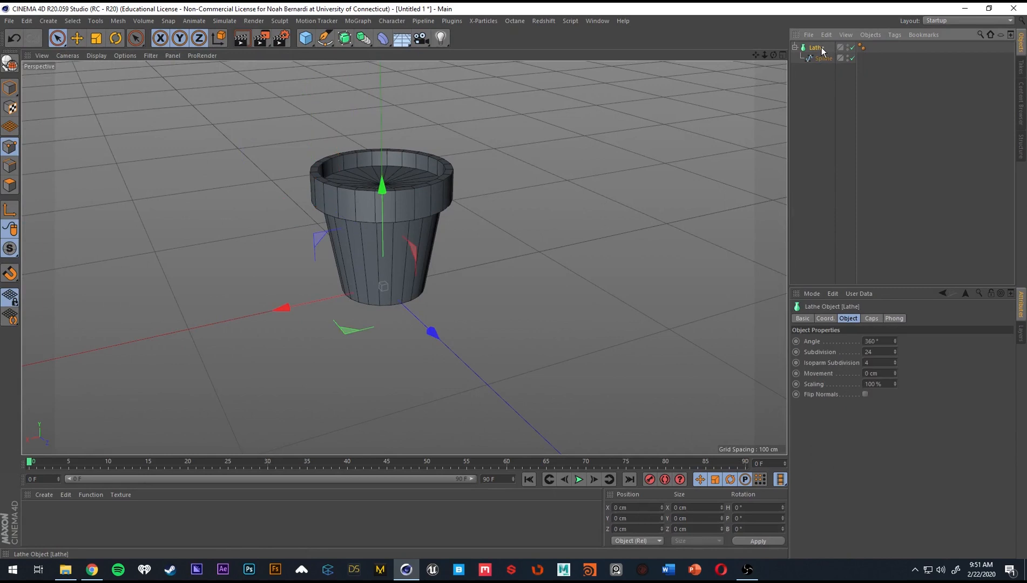
alt+drag(438, 247, 426, 208)
mouse_move(895, 353)
mouse_down()
mouse_move(895, 283)
mouse_move(895, 373)
mouse_up()
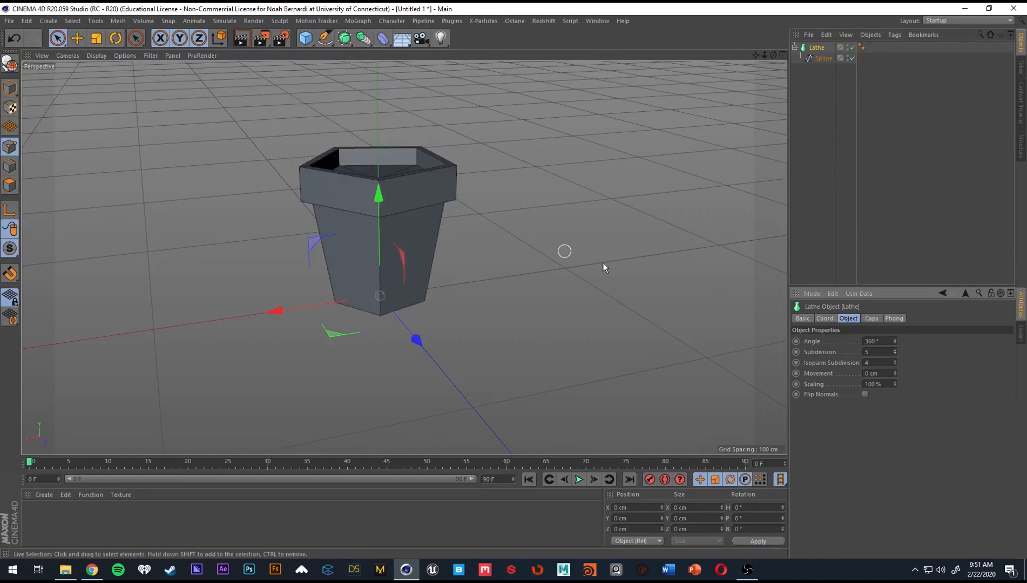
alt+drag(603, 262, 367, 211)
Set the Lathe's Subdivision to 32 and inspect the rounder pot in the Perspective view.
double_click(877, 352)
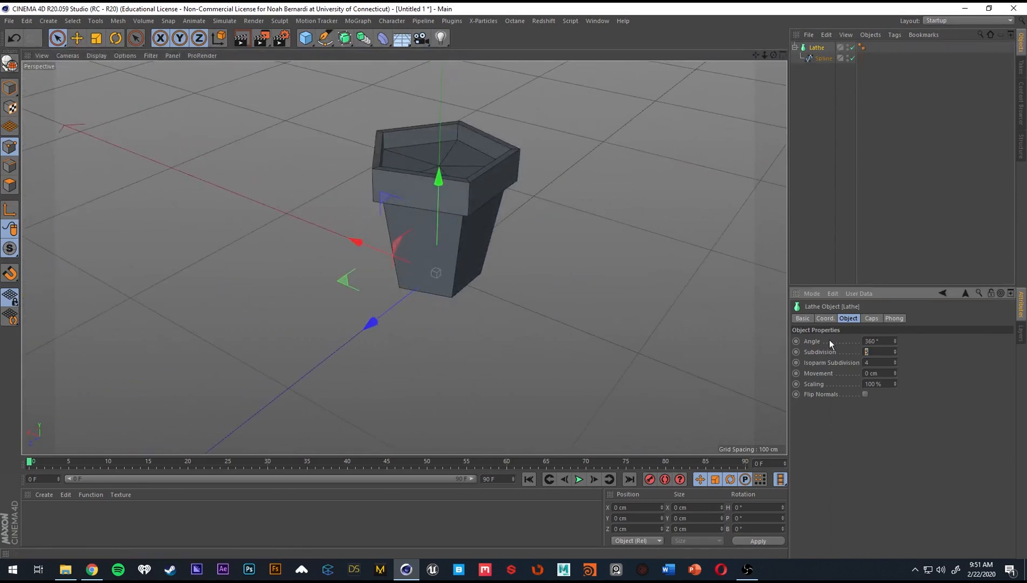
text(32)
key(Return)
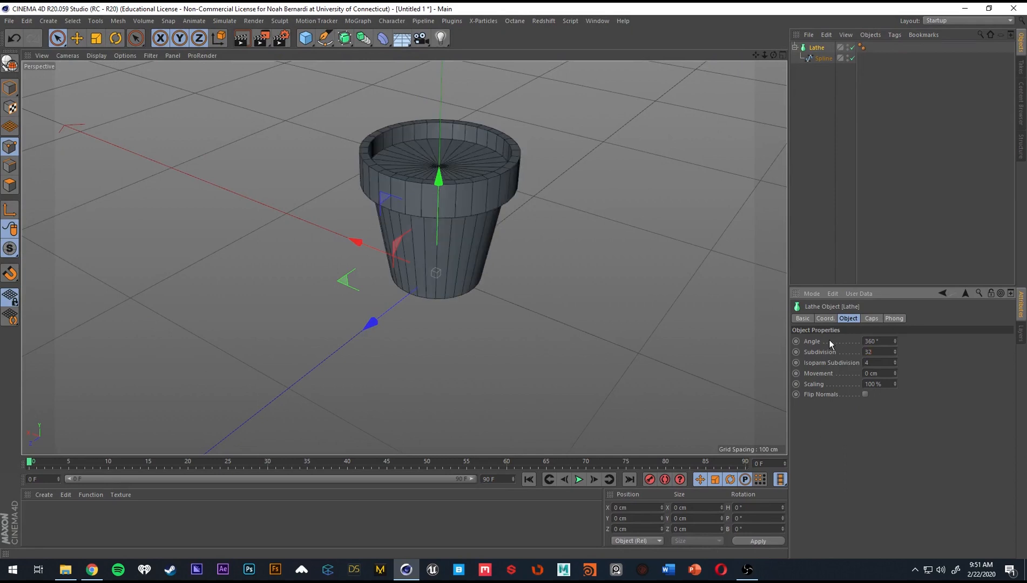
alt+drag(574, 96, 453, 155)
alt+drag(458, 214, 604, 289)
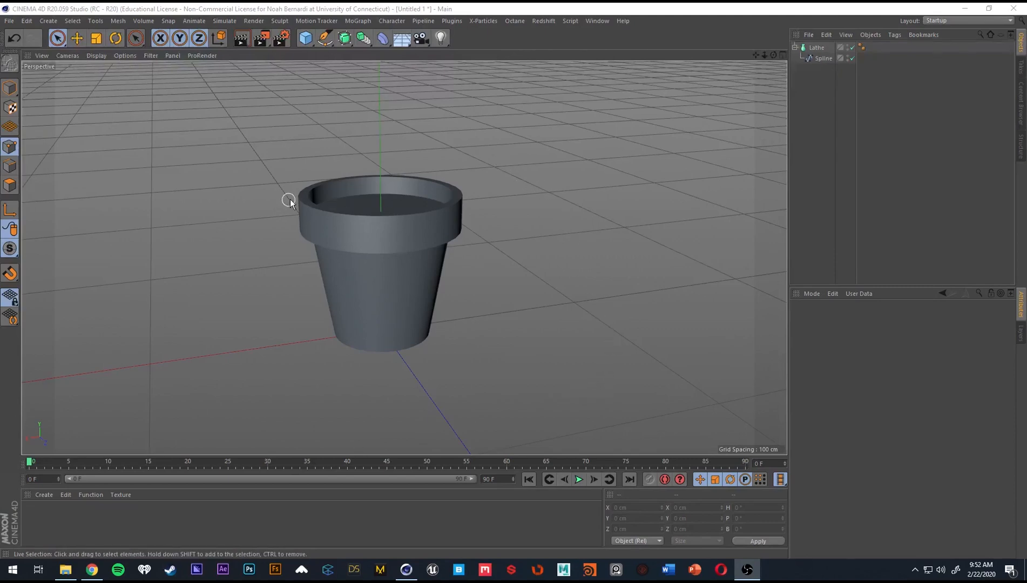
Examine the sharp edges of the pot's rim up close, from above and from below.
scroll(289, 201, up, 4)
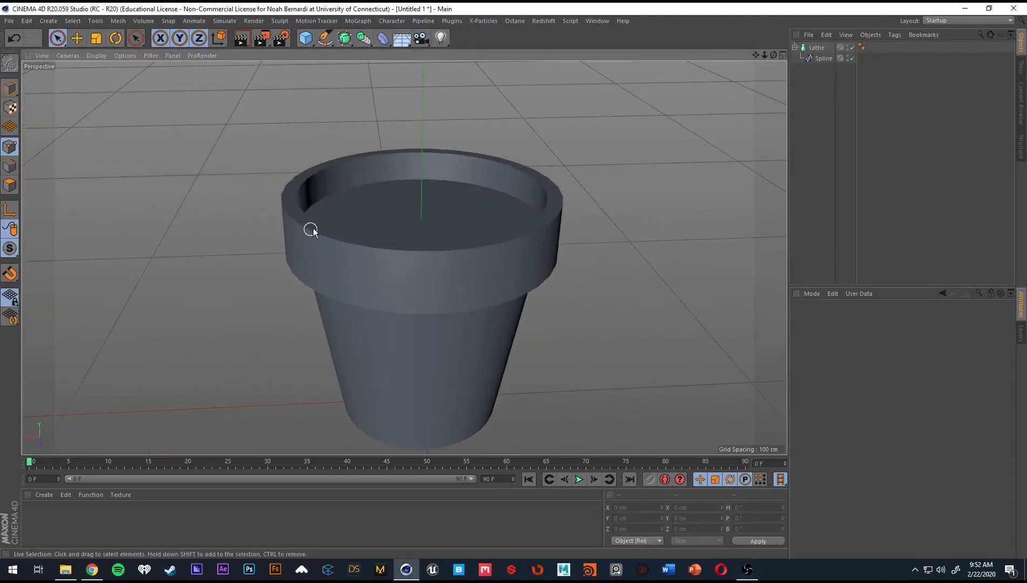
scroll(314, 224, up, 6)
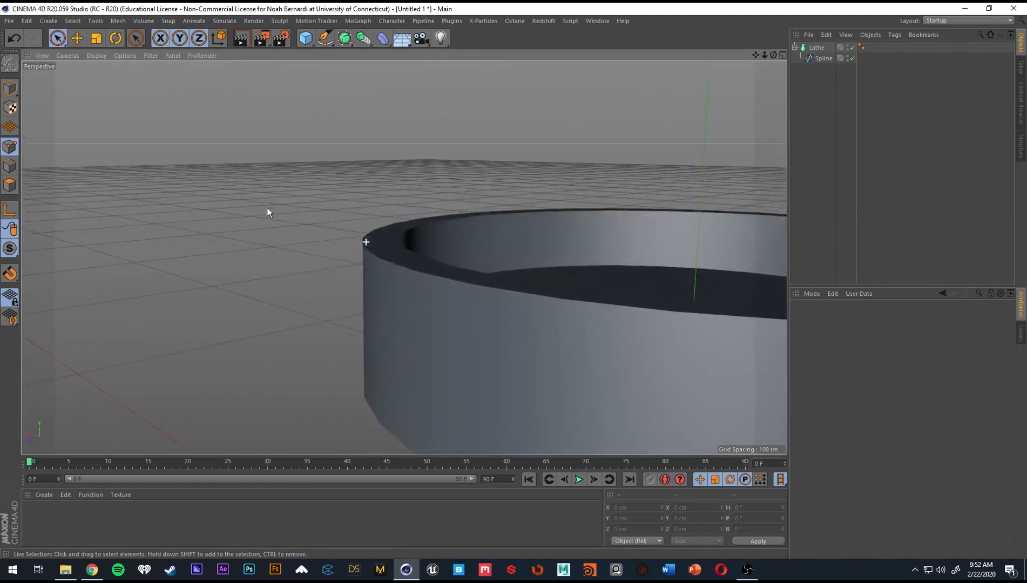
alt+drag(373, 254, 457, 274)
scroll(463, 276, down, 4)
alt+middle_drag(463, 276, 348, 257)
alt+drag(441, 262, 521, 173)
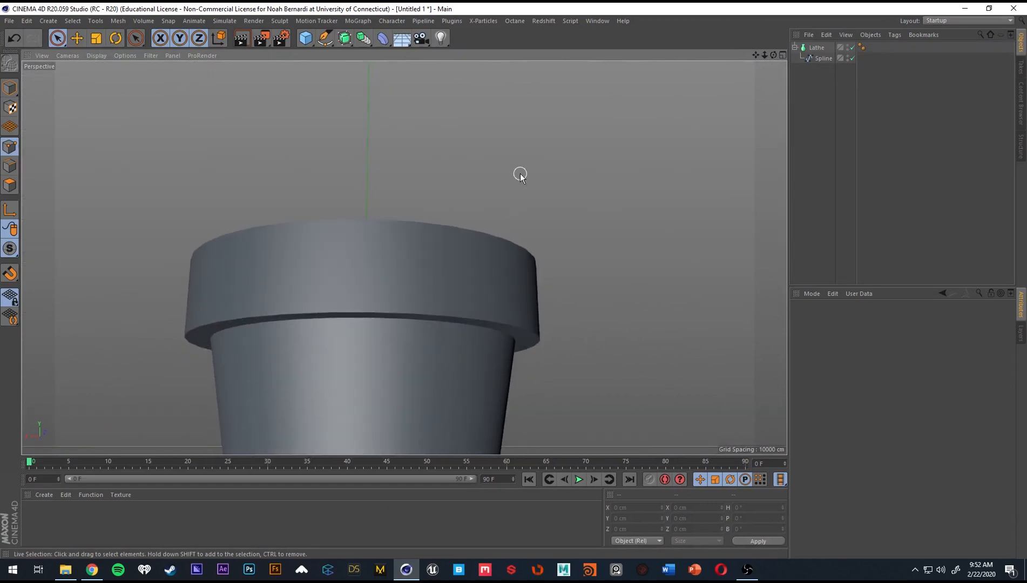
alt+drag(381, 245, 353, 313)
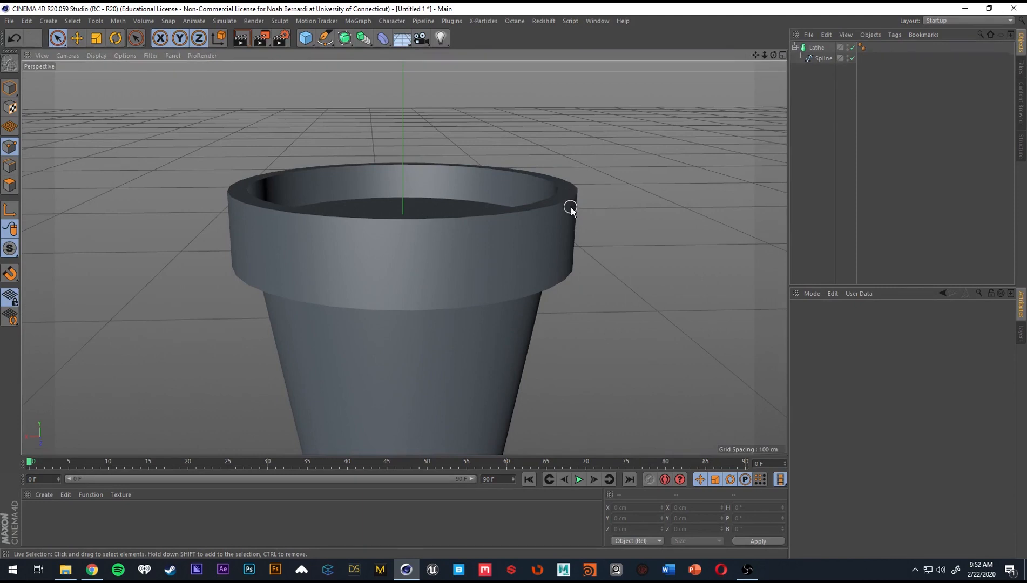
Add a Bevel deformer to the scene.
click(381, 40)
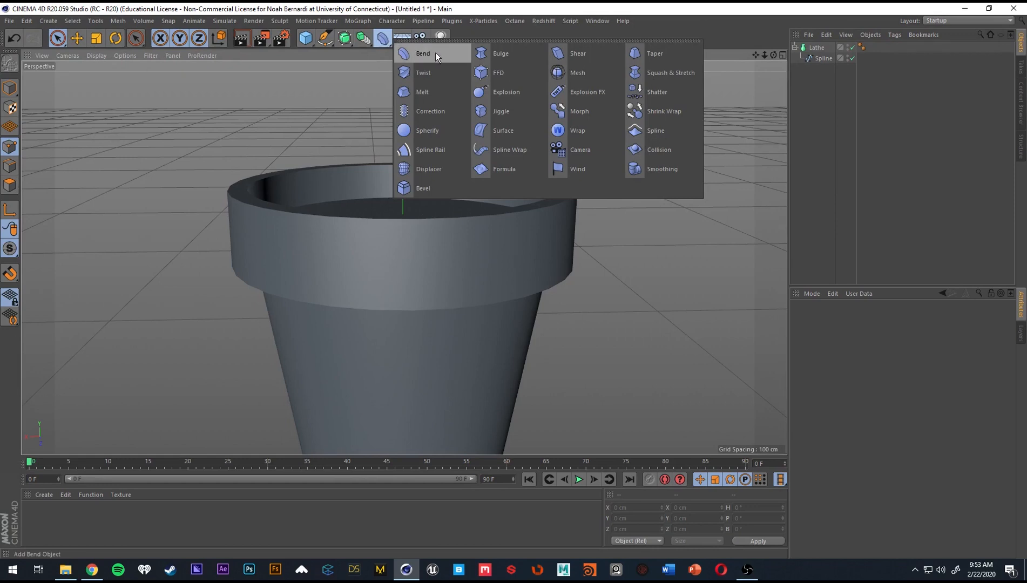
click(424, 188)
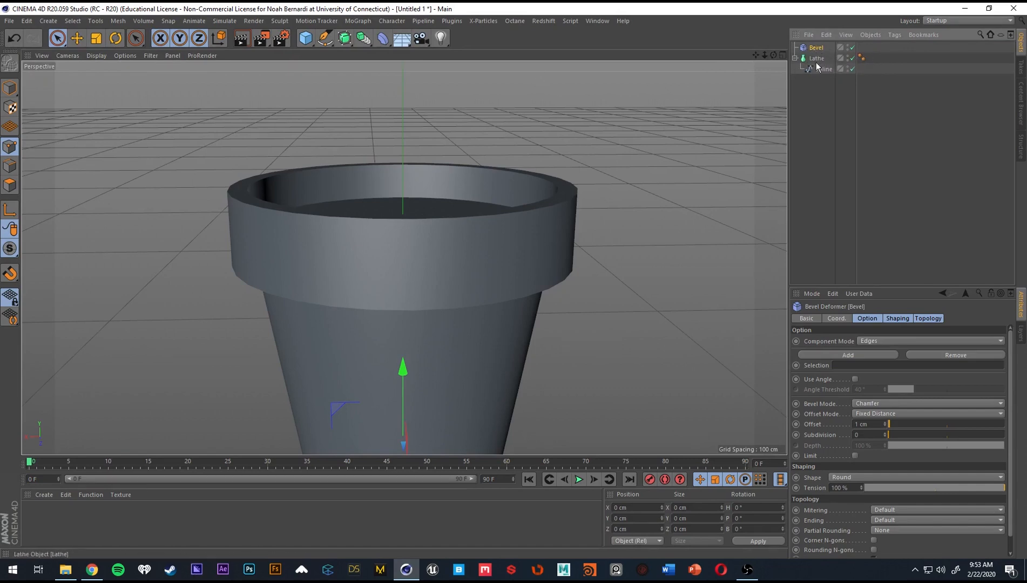
click(838, 122)
click(305, 38)
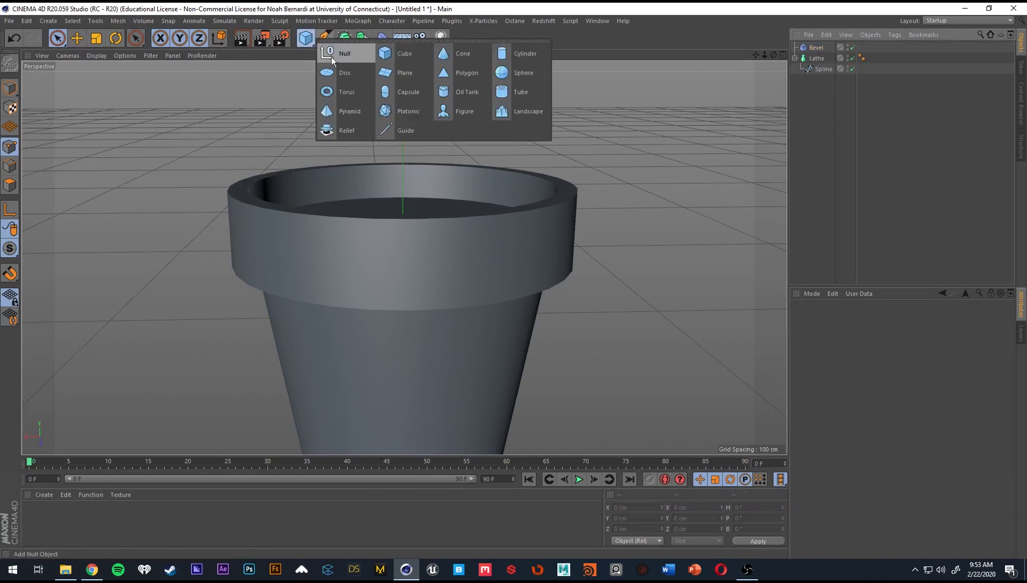
click(340, 54)
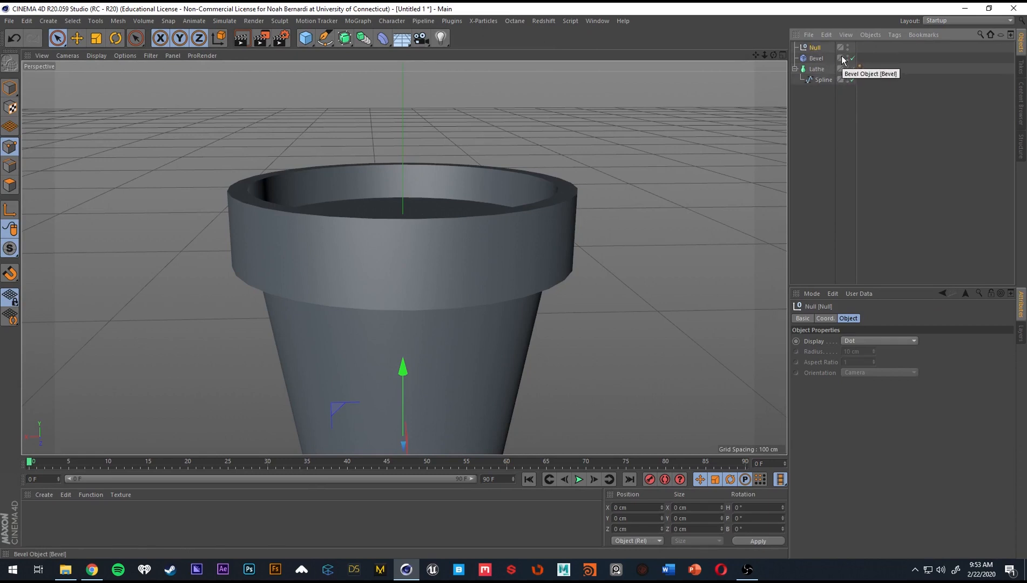
click(863, 150)
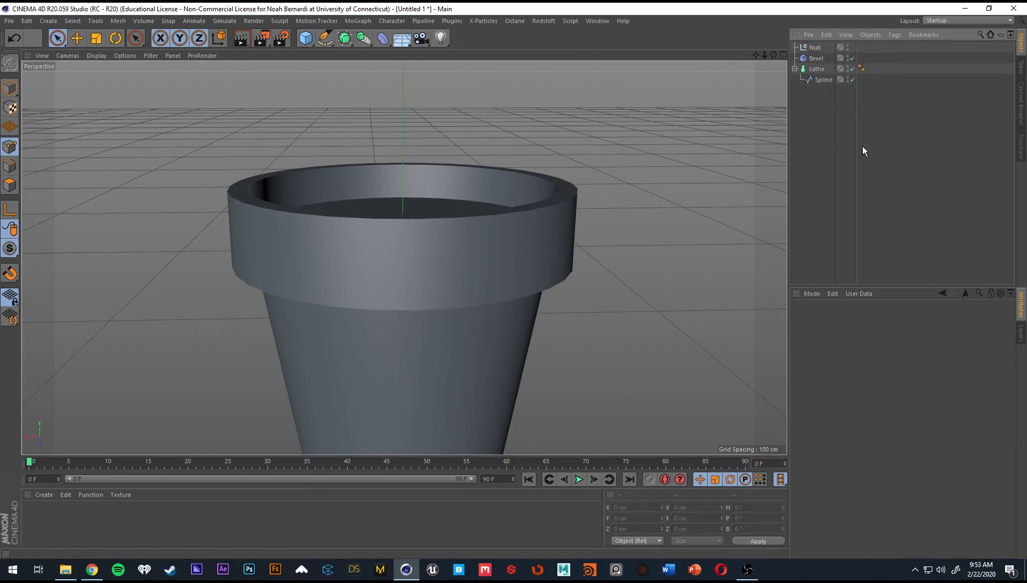
key(ctrl+z)
key(Delete)
Group the Bevel, Lathe and Spline together under a Null and inspect the bevelled pot.
drag(829, 96, 798, 30)
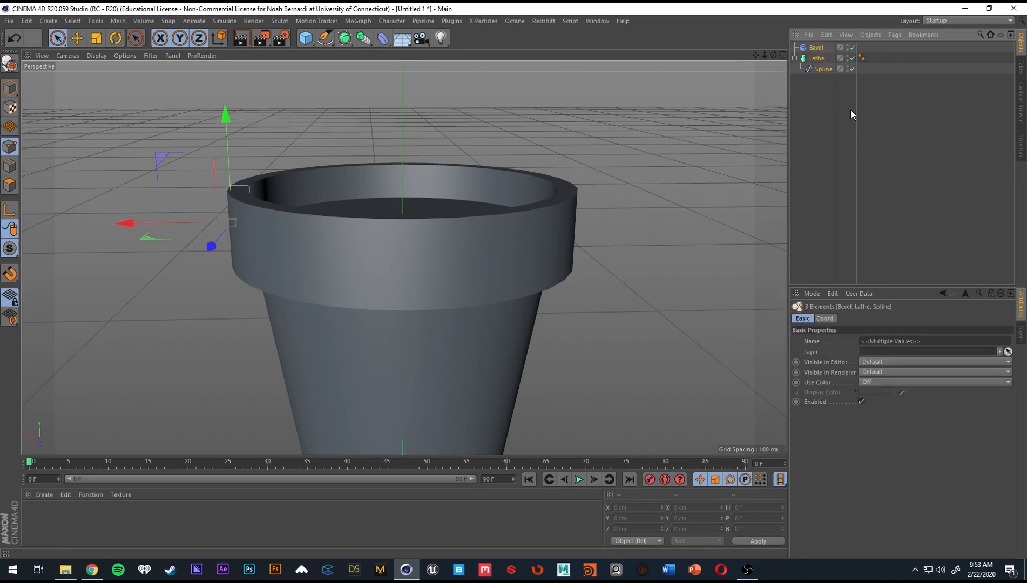
click(843, 104)
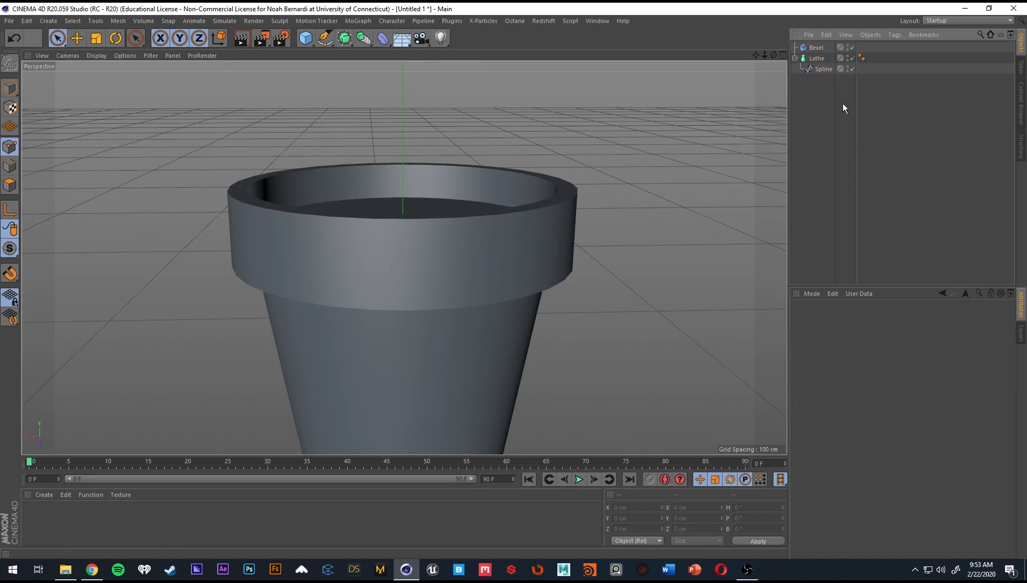
key(ctrl+a)
key(alt+g)
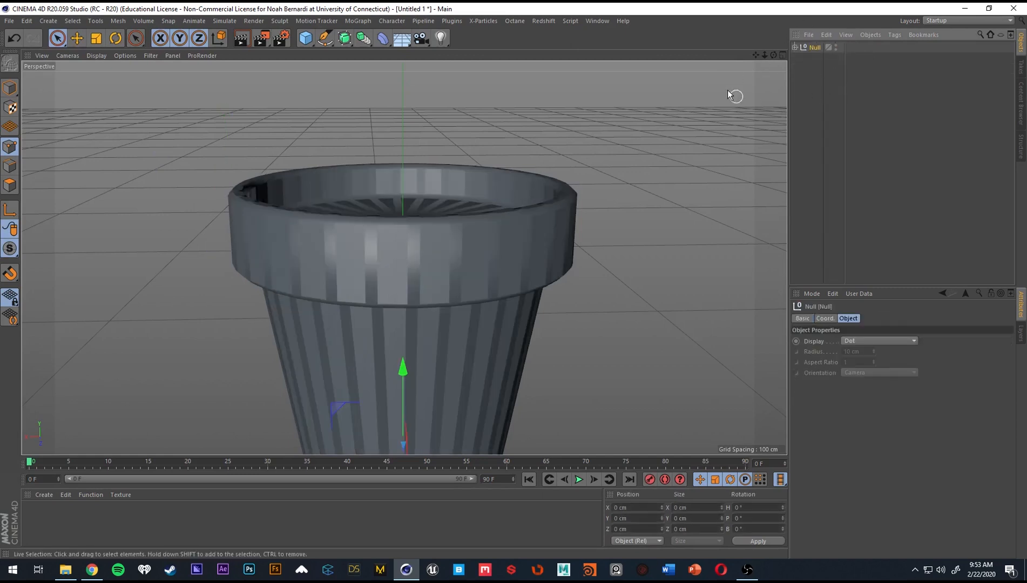
alt+right_drag(550, 217, 478, 228)
alt+drag(477, 222, 498, 244)
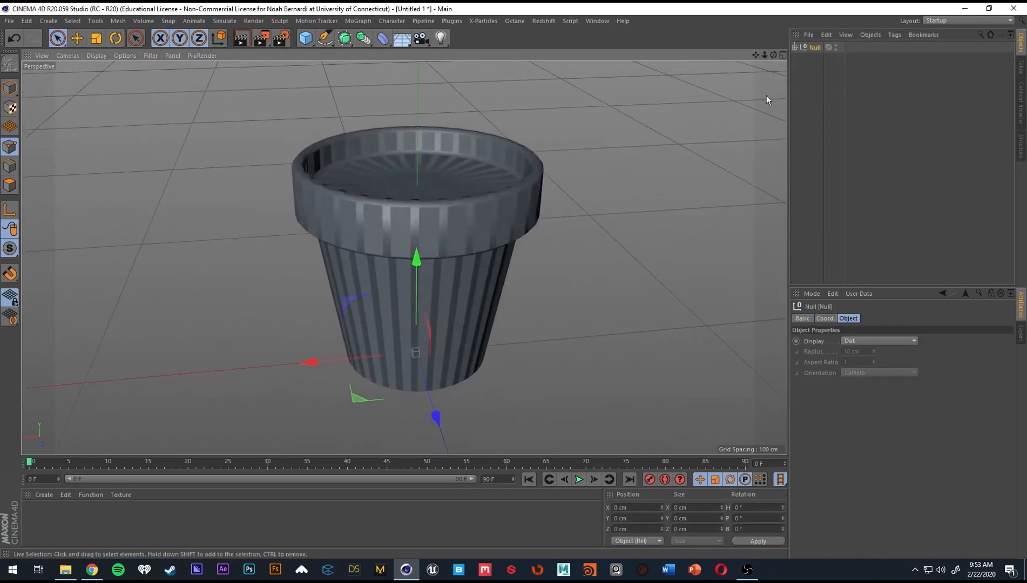
Expand the Null, enable Use Angle on the Bevel deformer, and inspect the pot's rim and base edges.
click(795, 47)
click(823, 58)
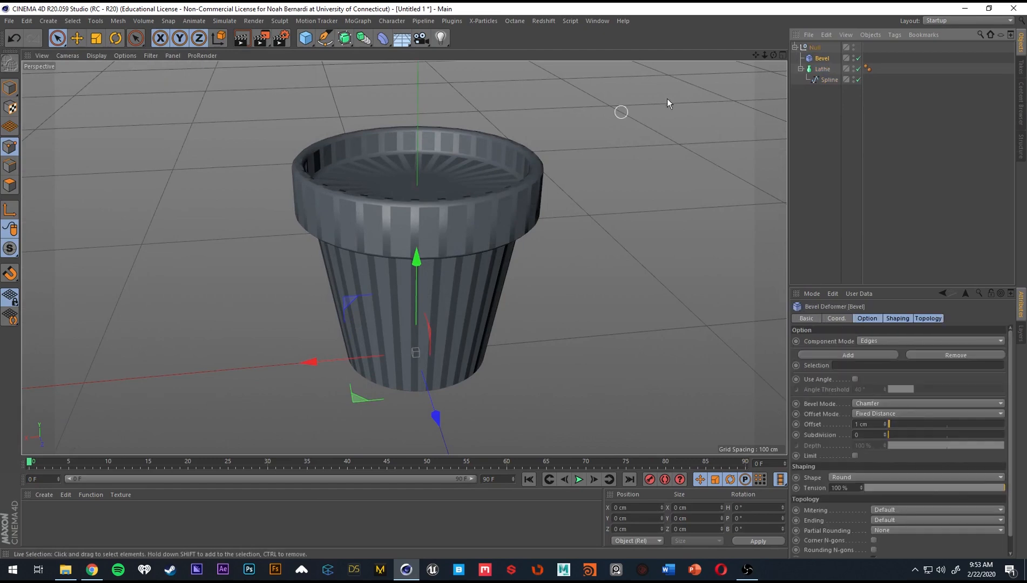
scroll(434, 215, up, 2)
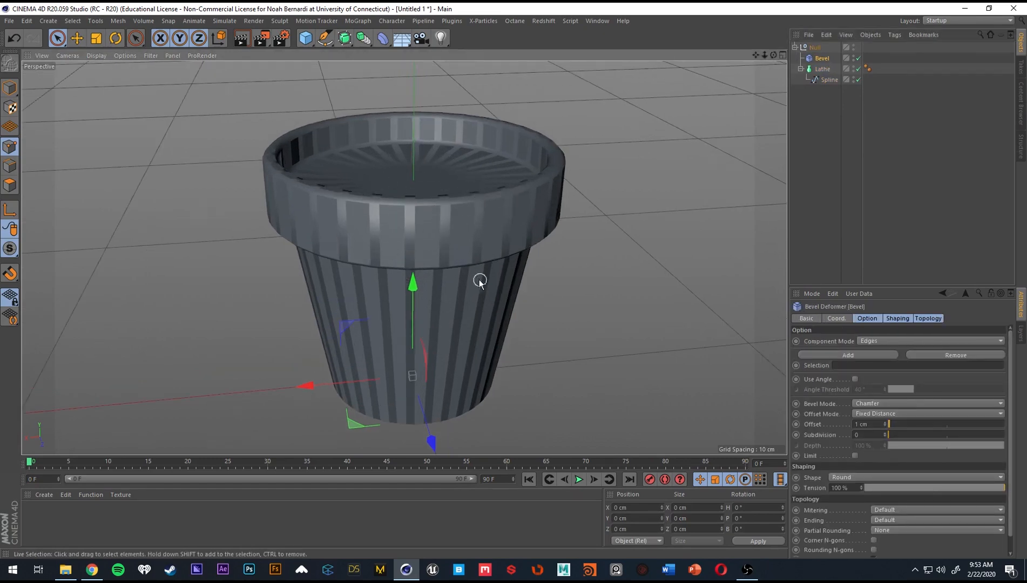
alt+drag(479, 280, 518, 281)
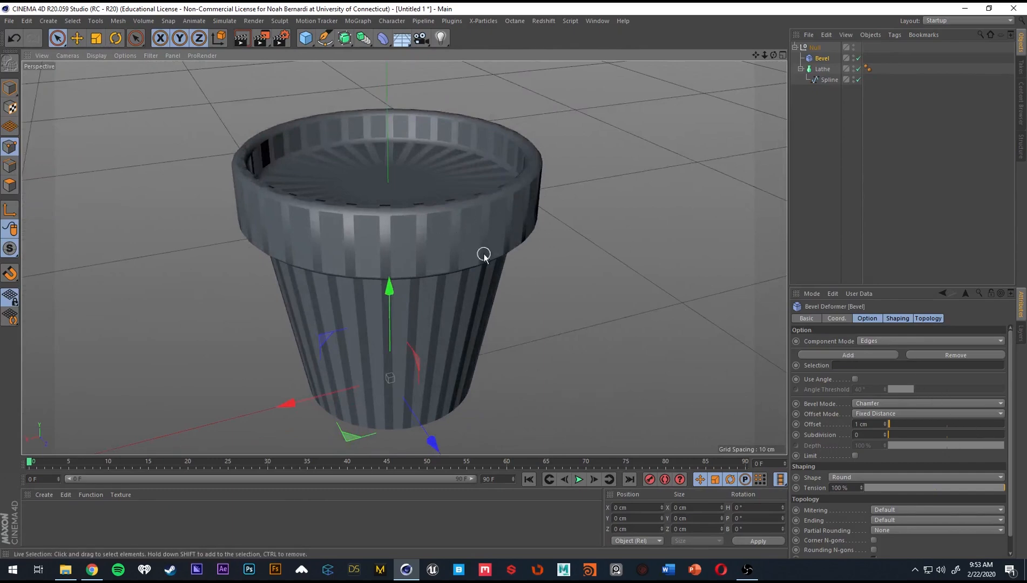
alt+drag(401, 218, 489, 228)
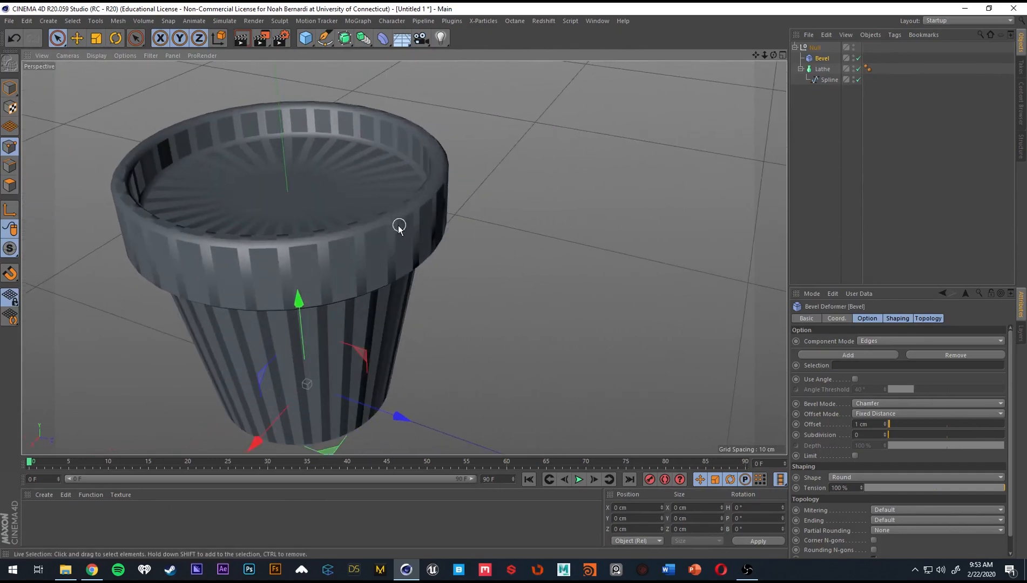
alt+drag(374, 213, 461, 330)
click(855, 379)
scroll(398, 254, up, 3)
alt+drag(398, 254, 254, 387)
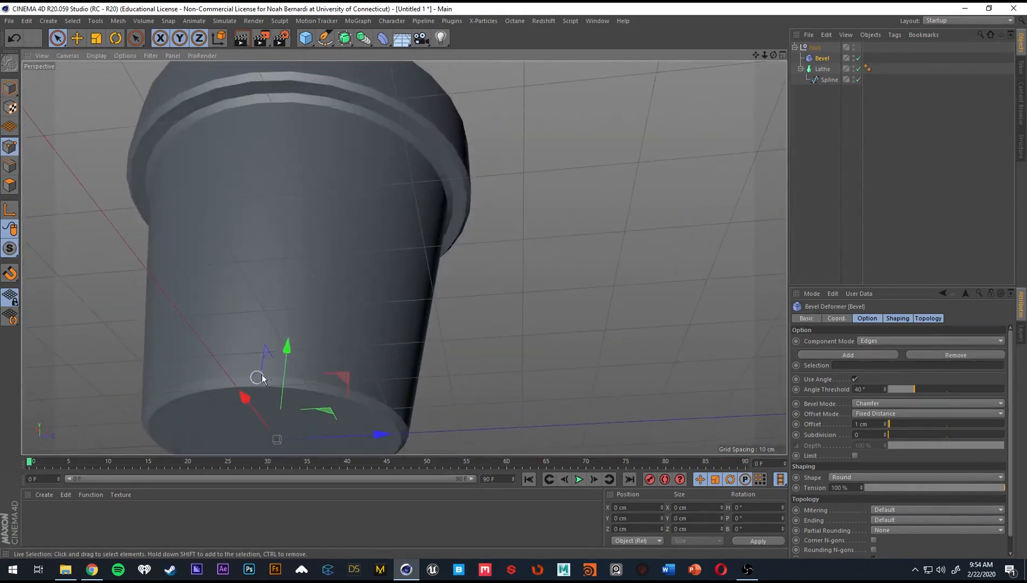
alt+drag(327, 172, 410, 264)
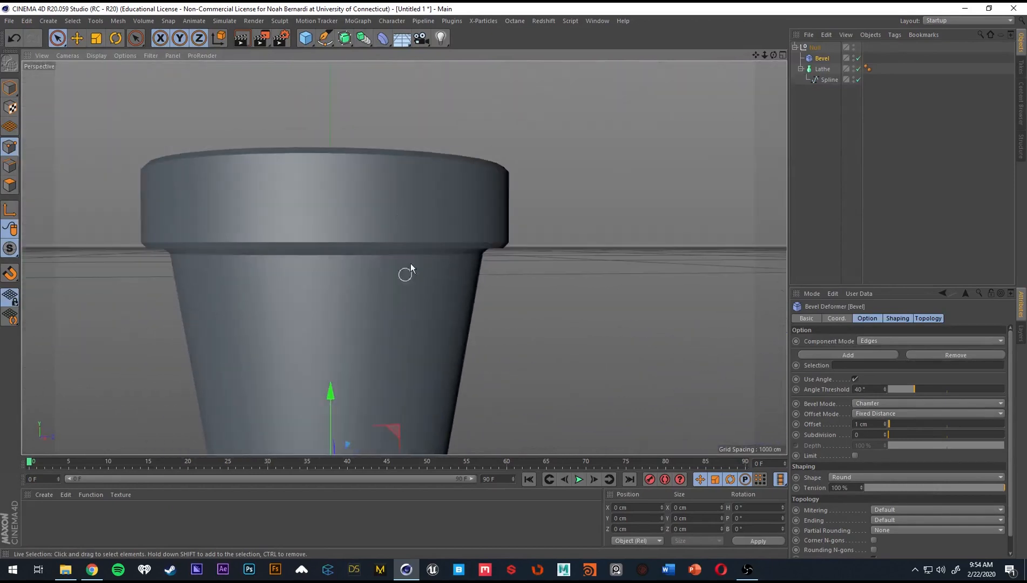
alt+drag(420, 414, 527, 354)
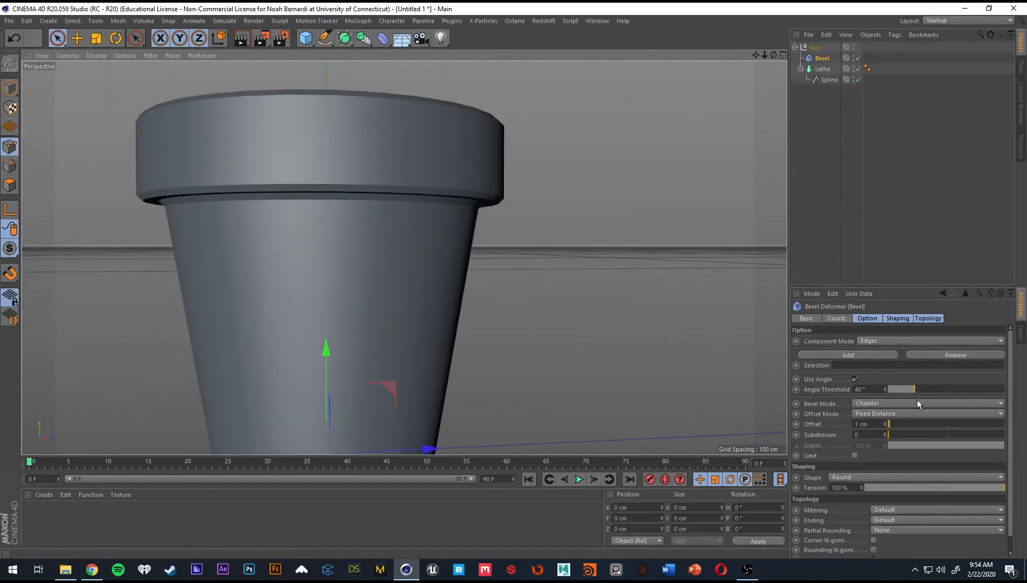
alt+drag(527, 319, 386, 225)
Raise the Bevel deformer's Subdivision to 2 and on to 4, inspecting the rim's rounded edge.
double_click(872, 436)
text(2)
key(Return)
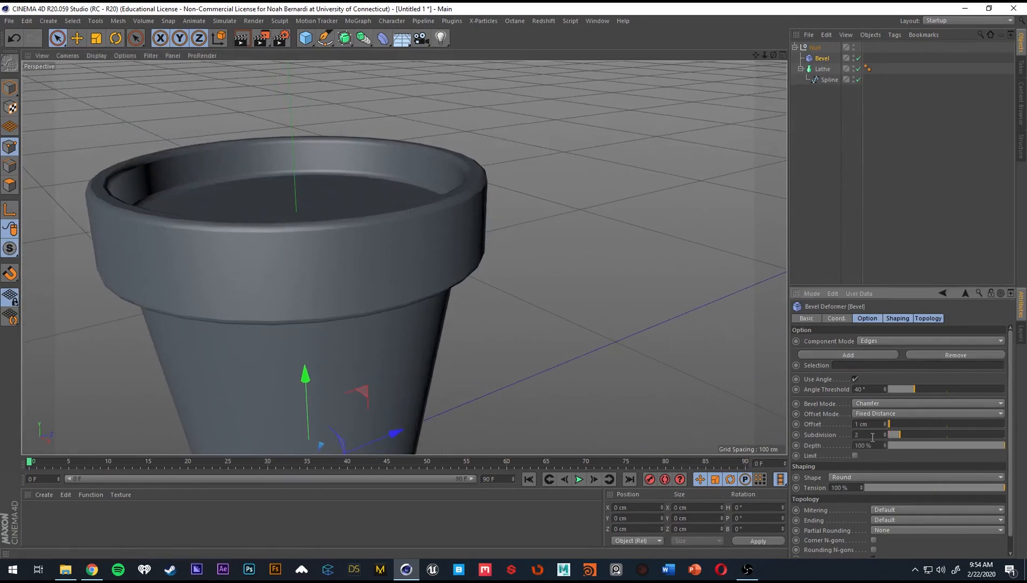
alt+drag(358, 241, 489, 255)
alt+drag(315, 259, 372, 260)
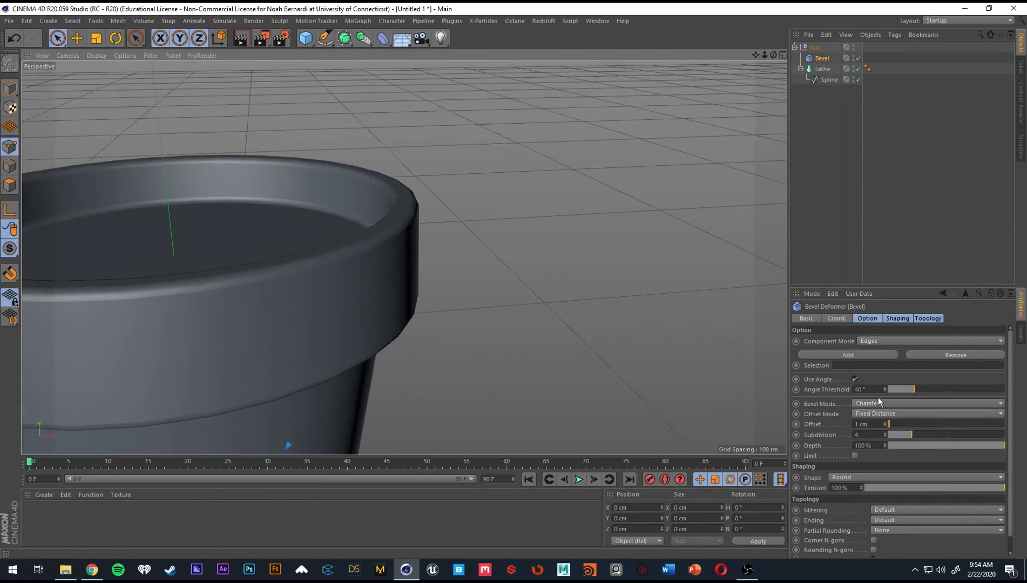
Set the Bevel deformer's Offset to 0.5 cm and inspect the rim's edges up close.
drag(896, 424, 885, 428)
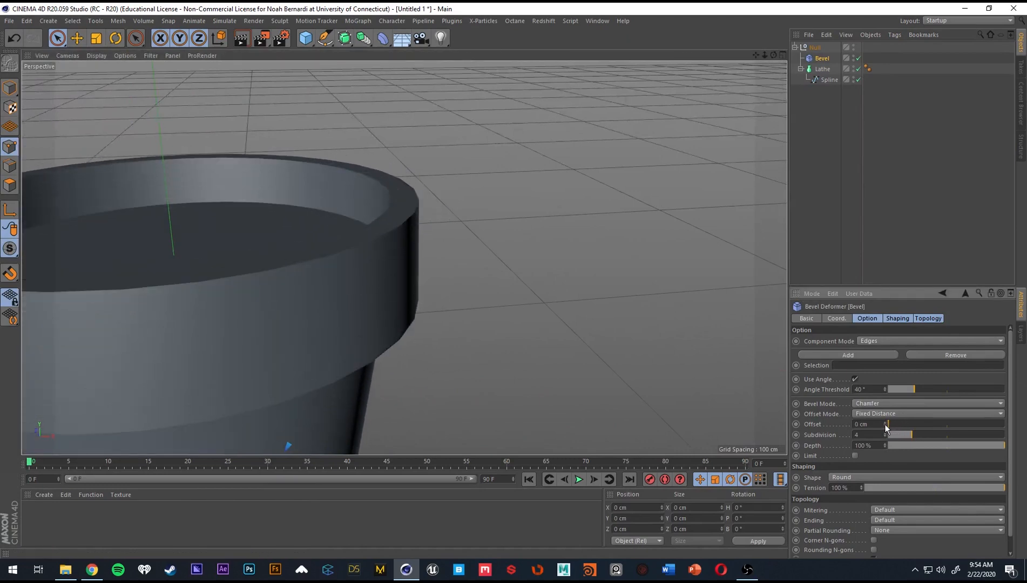
key(Return)
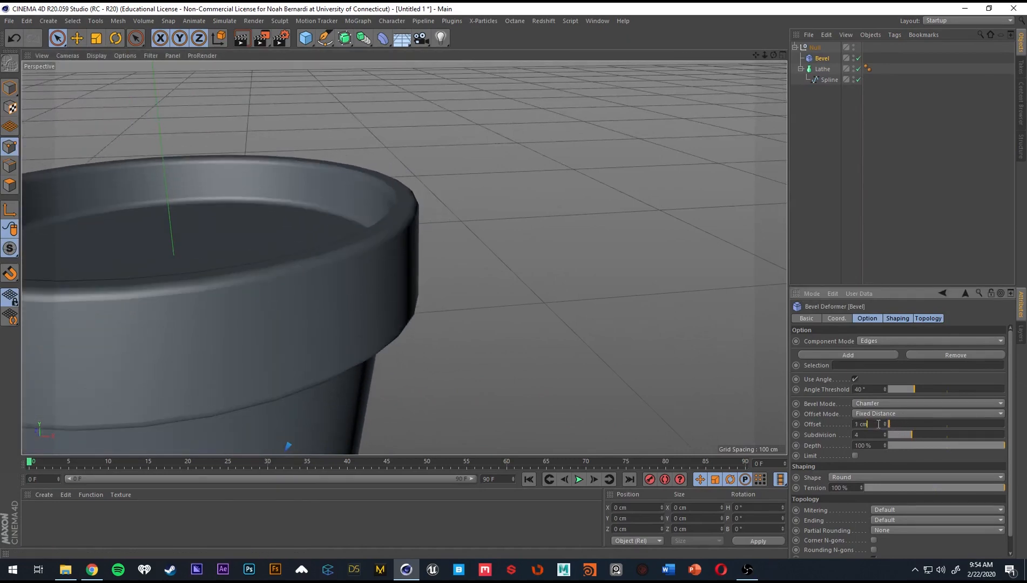
text(0.5)
key(Return)
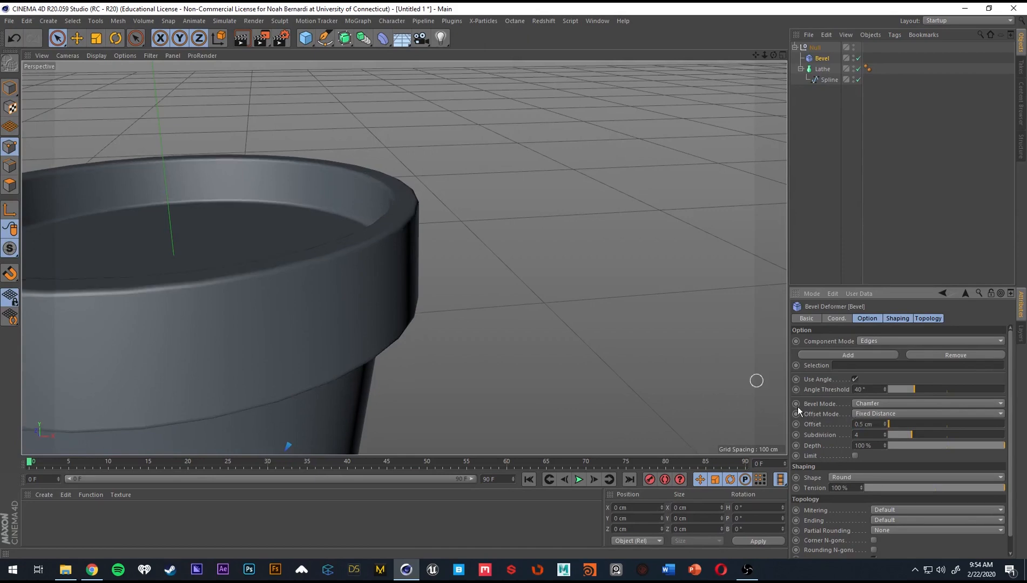
scroll(369, 245, up, 3)
scroll(370, 244, up, 2)
scroll(374, 268, up, 3)
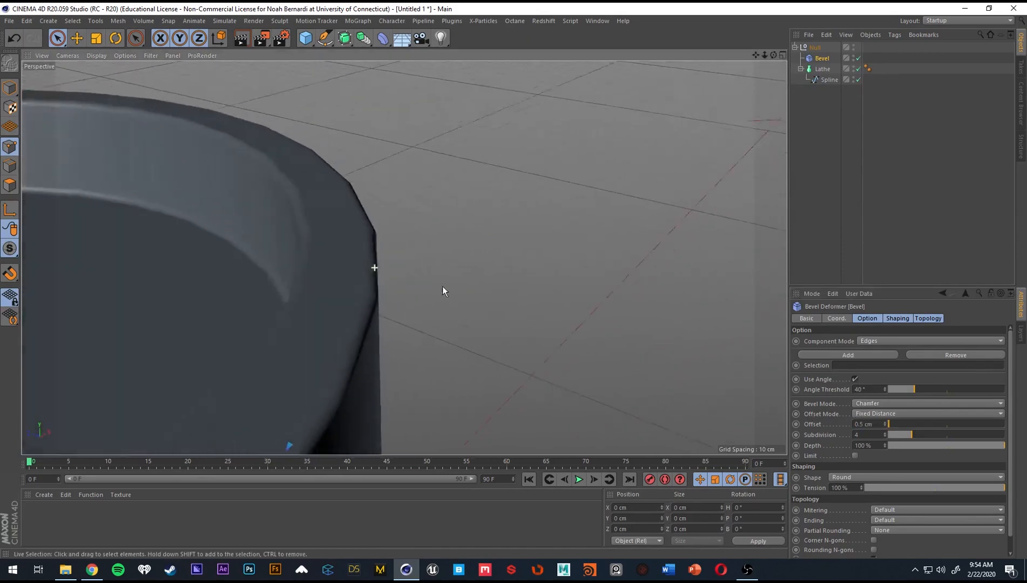
alt+right_drag(361, 342, 246, 345)
alt+drag(316, 365, 270, 329)
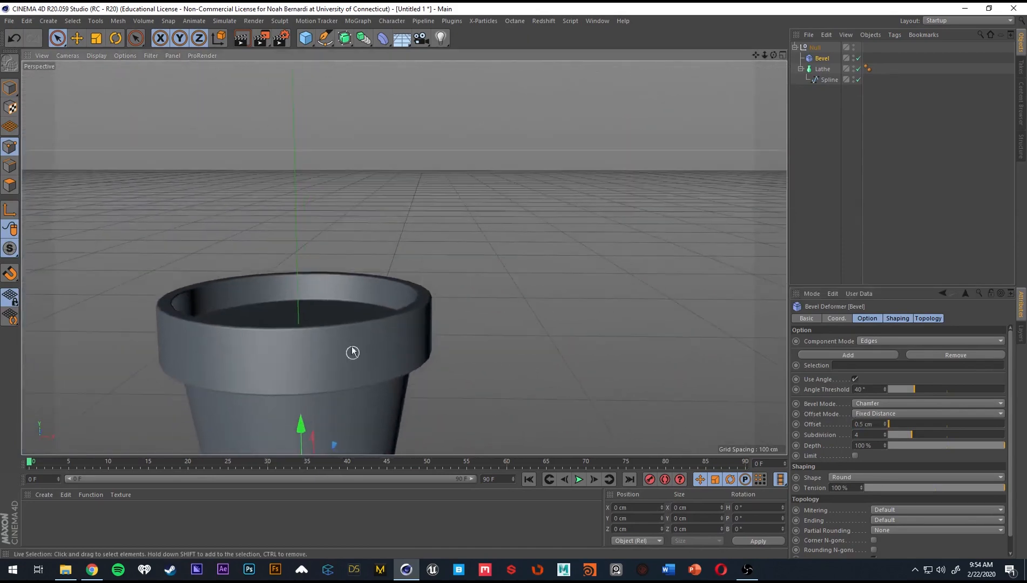
alt+right_drag(352, 351, 516, 374)
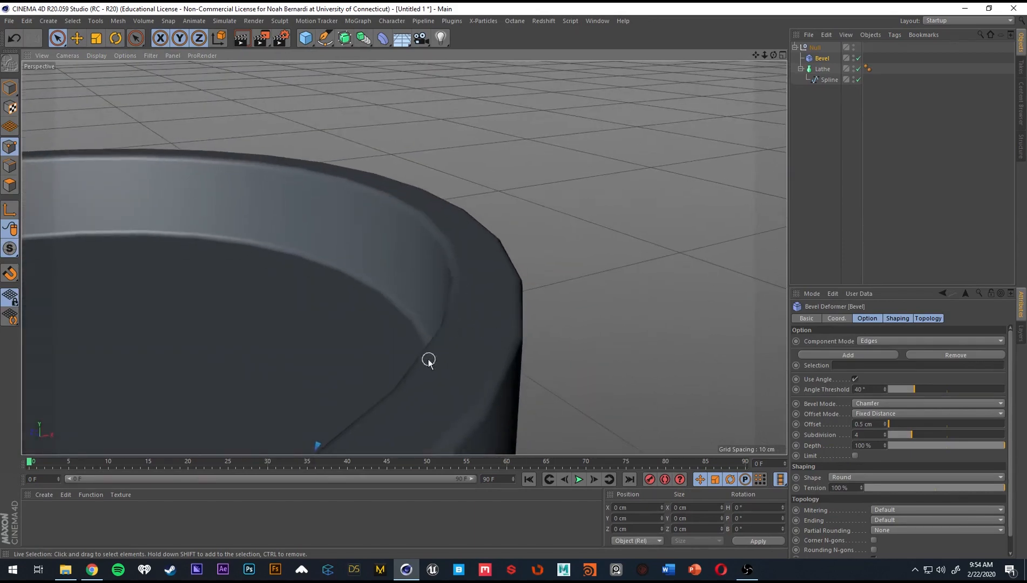
Set the Lathe's Subdivision to 45 and check the curvature of the rim.
click(825, 69)
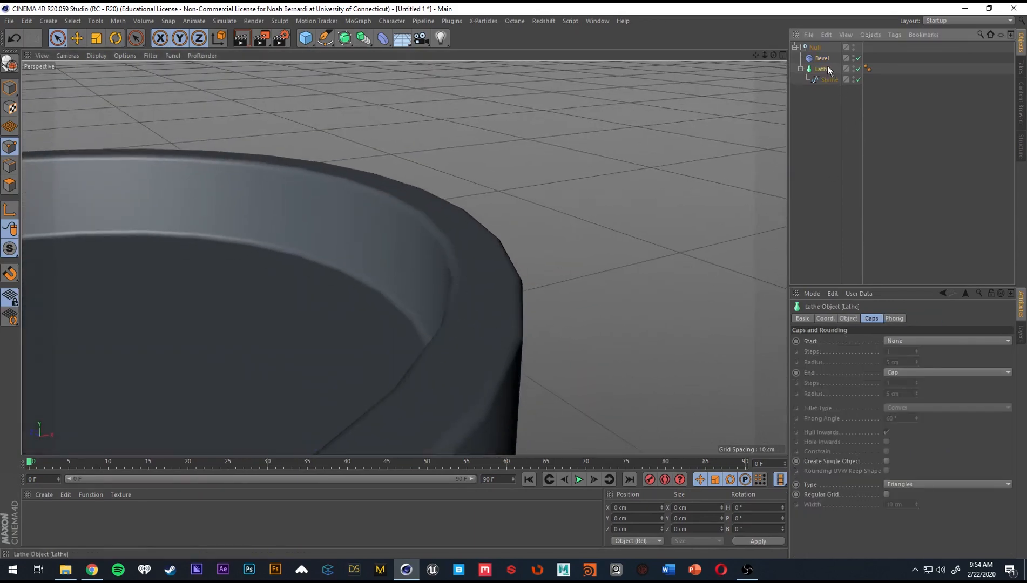
click(848, 318)
double_click(878, 351)
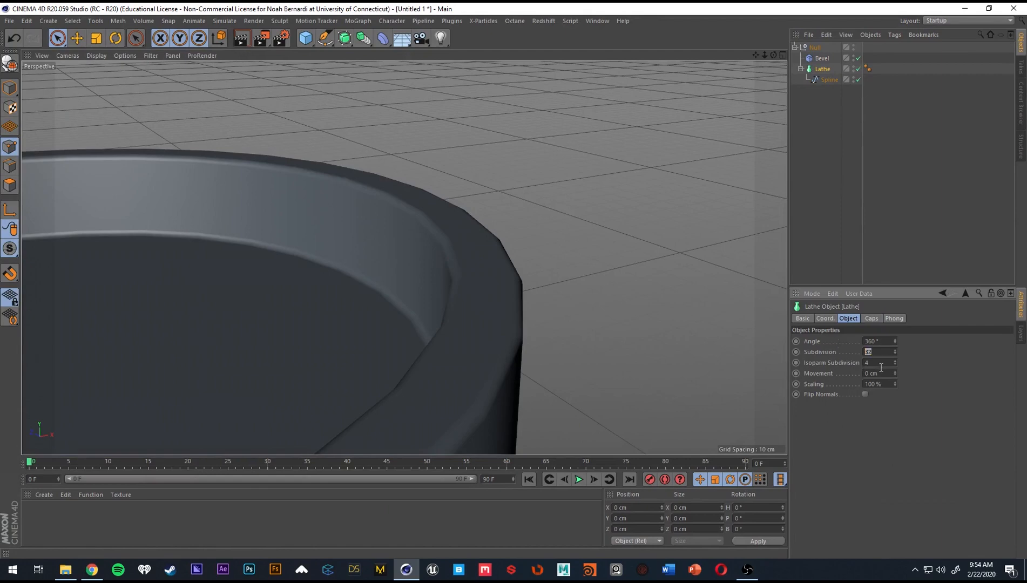
text(45)
key(Return)
alt+drag(516, 327, 525, 338)
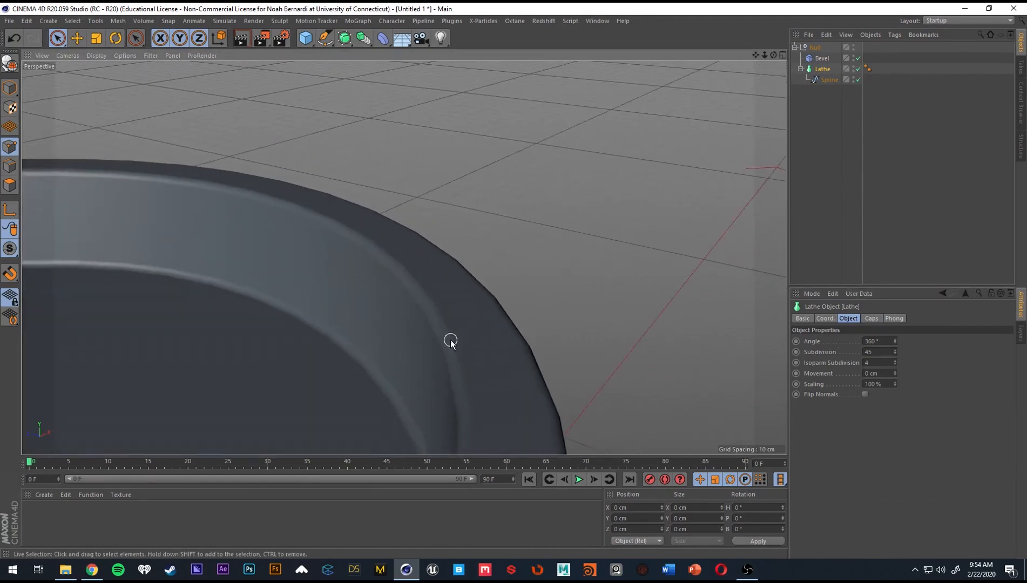
Examine the whole bevelled pot from several angles and clear the object selection.
scroll(455, 343, down, 6)
alt+drag(408, 377, 521, 306)
scroll(473, 305, down, 4)
scroll(517, 314, up, 2)
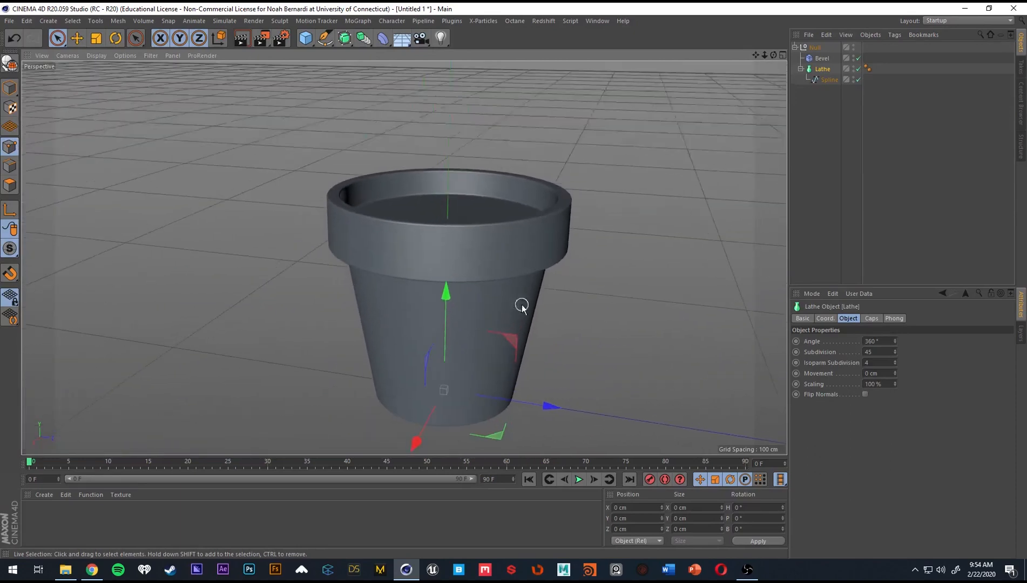
alt+middle_drag(522, 306, 431, 278)
alt+drag(431, 278, 413, 248)
alt+middle_drag(413, 248, 429, 287)
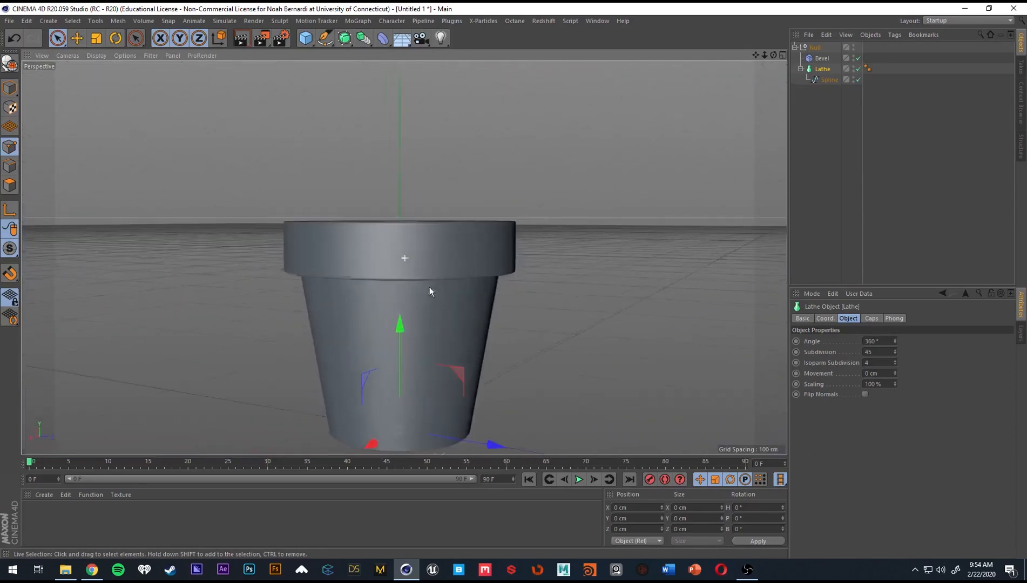
alt+drag(430, 292, 477, 301)
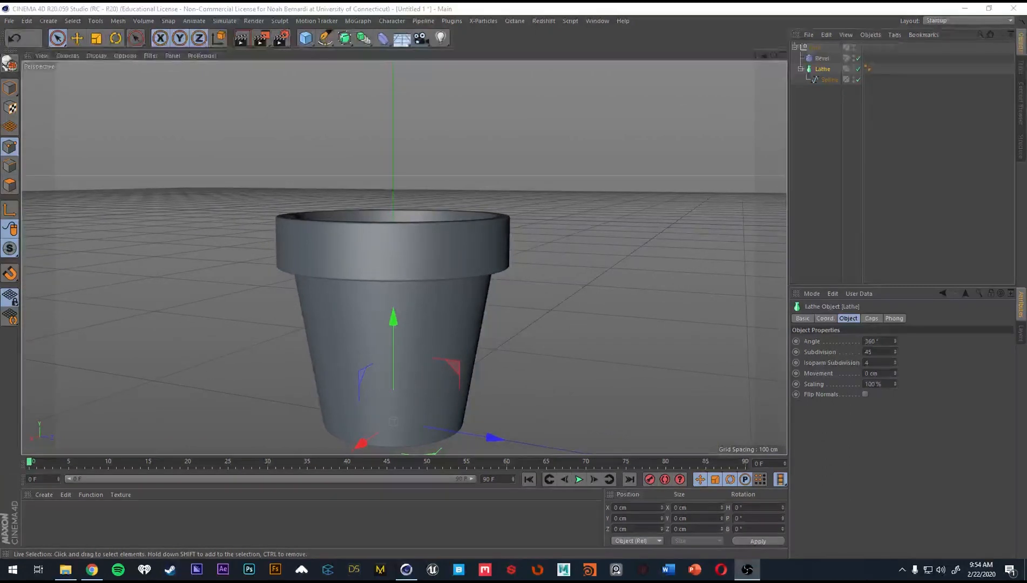
click(824, 130)
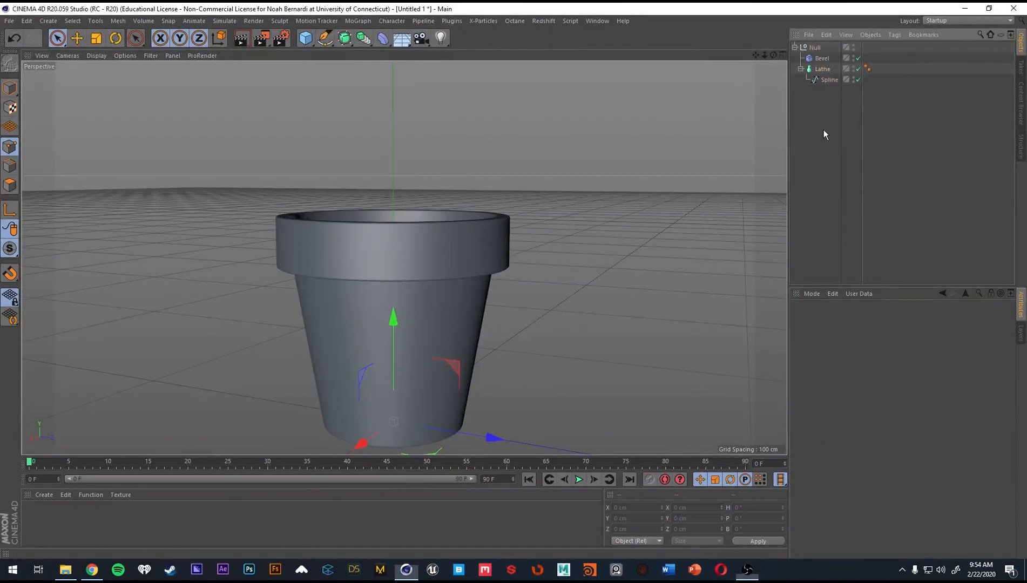
Rename the null group holding the bevel and lathe as Pot.
double_click(817, 47)
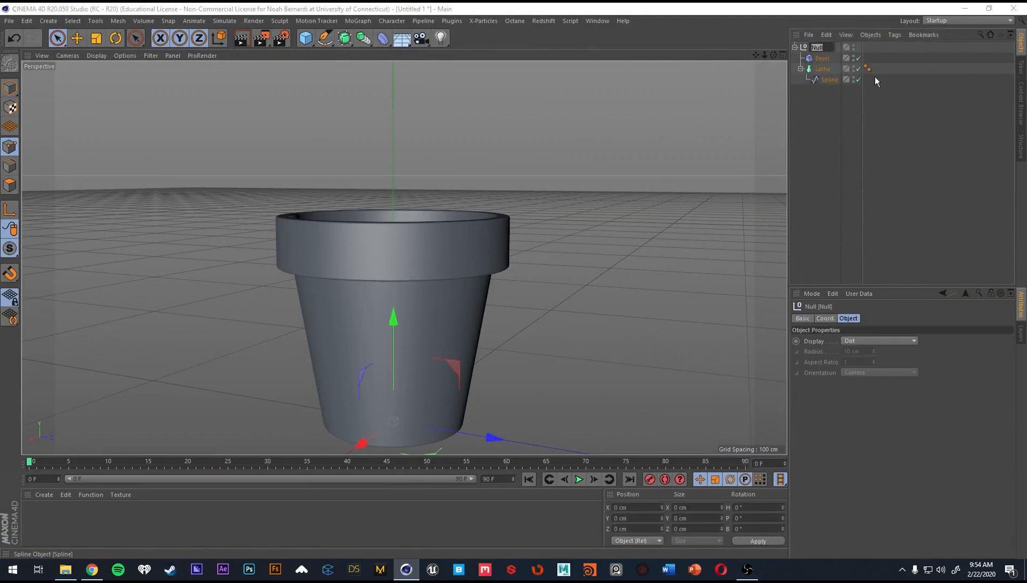
text(Pot)
key(Return)
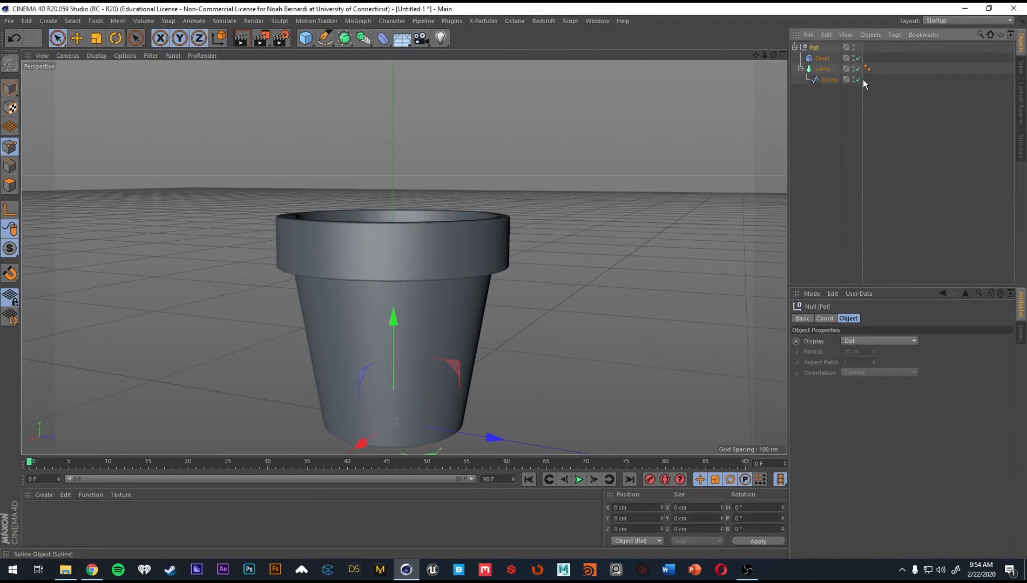
Rename the spline inside the lathe as Base_Form and keep the Bevel deformer's name.
double_click(828, 81)
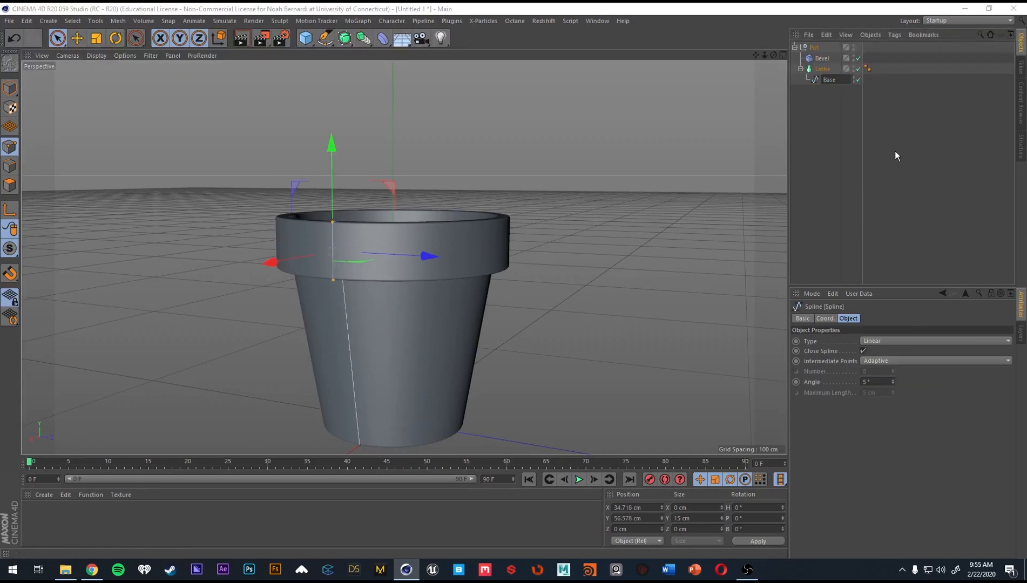
text(Base_Form)
key(Return)
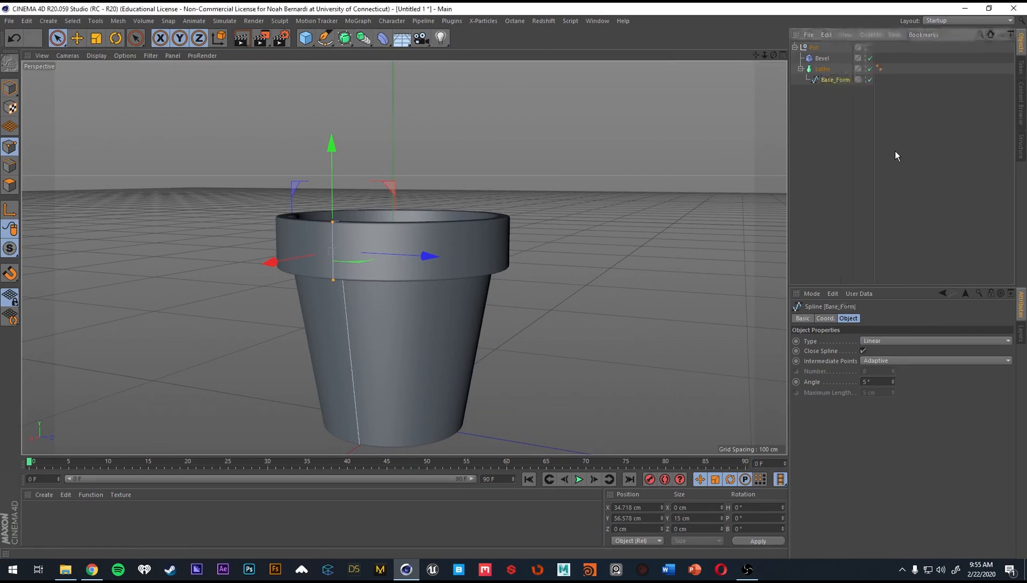
double_click(823, 58)
key(Return)
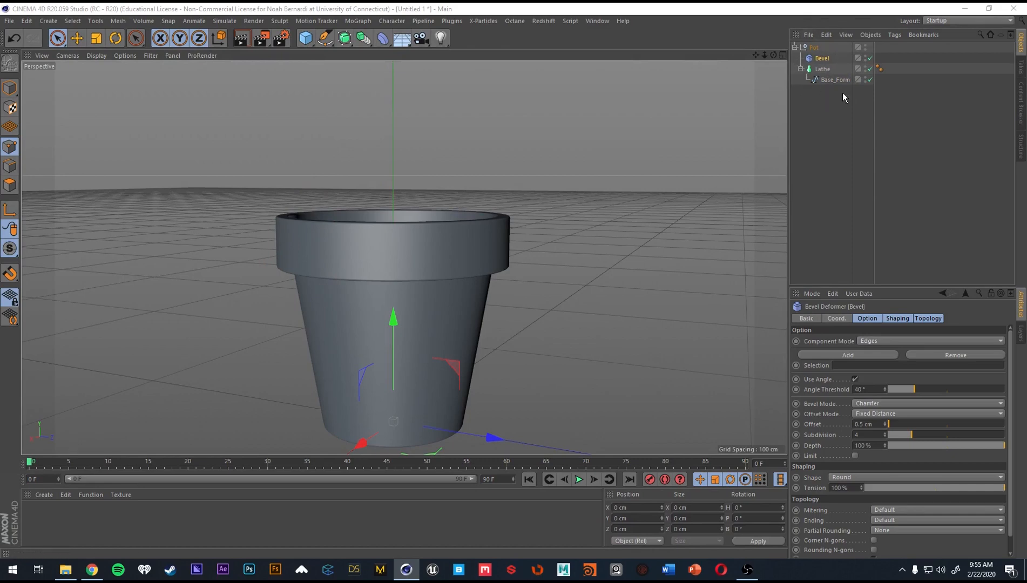
Collapse the Lathe's hierarchy and place the Lathe above the Bevel deformer inside the Pot group.
click(801, 68)
alt+drag(408, 222, 427, 258)
scroll(423, 258, up, 1)
alt+middle_drag(424, 255, 428, 216)
alt+drag(428, 216, 427, 220)
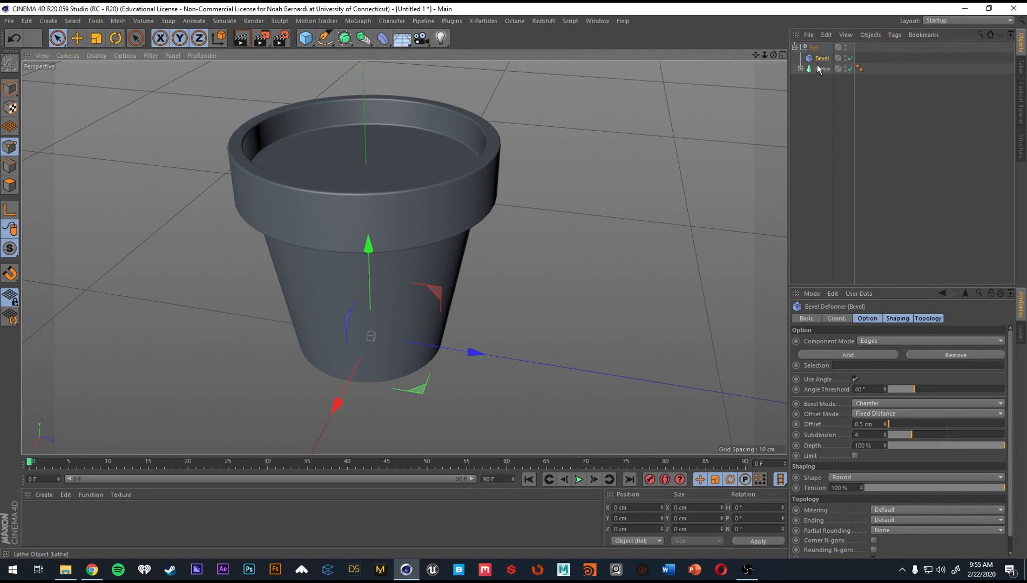
drag(820, 73, 822, 54)
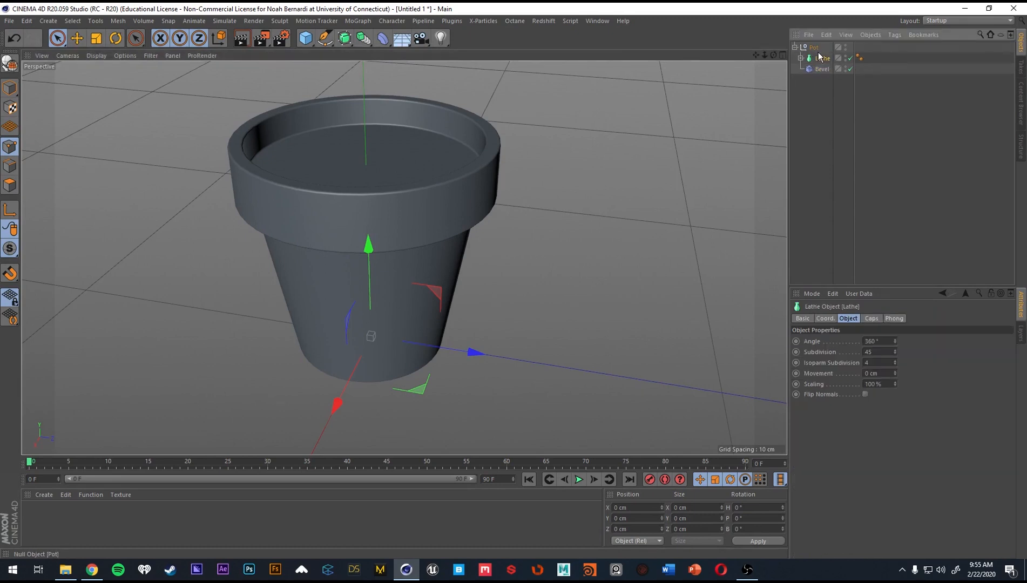
click(827, 86)
alt+drag(453, 211, 438, 195)
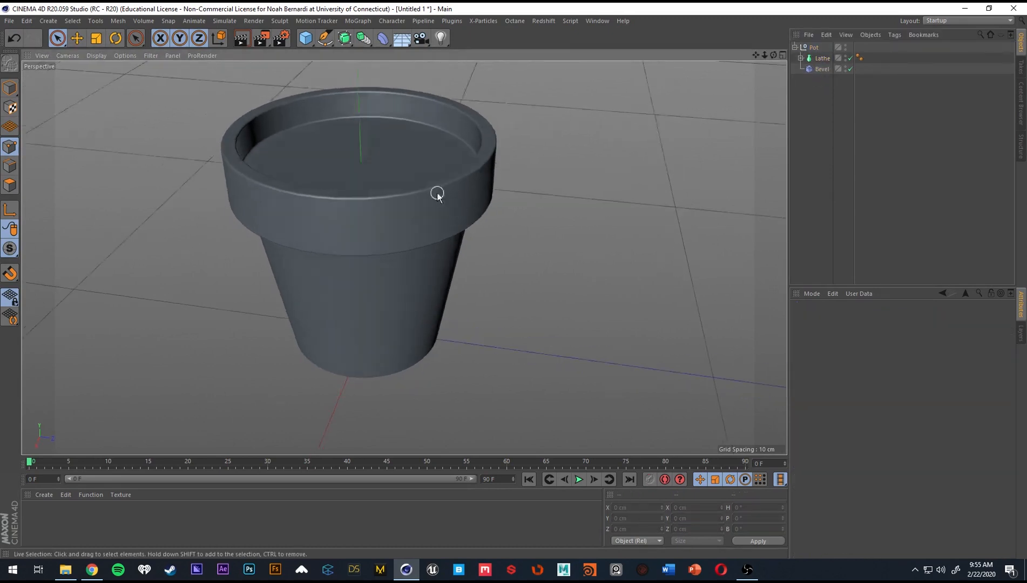
alt+middle_drag(436, 193, 464, 256)
alt+drag(464, 256, 421, 258)
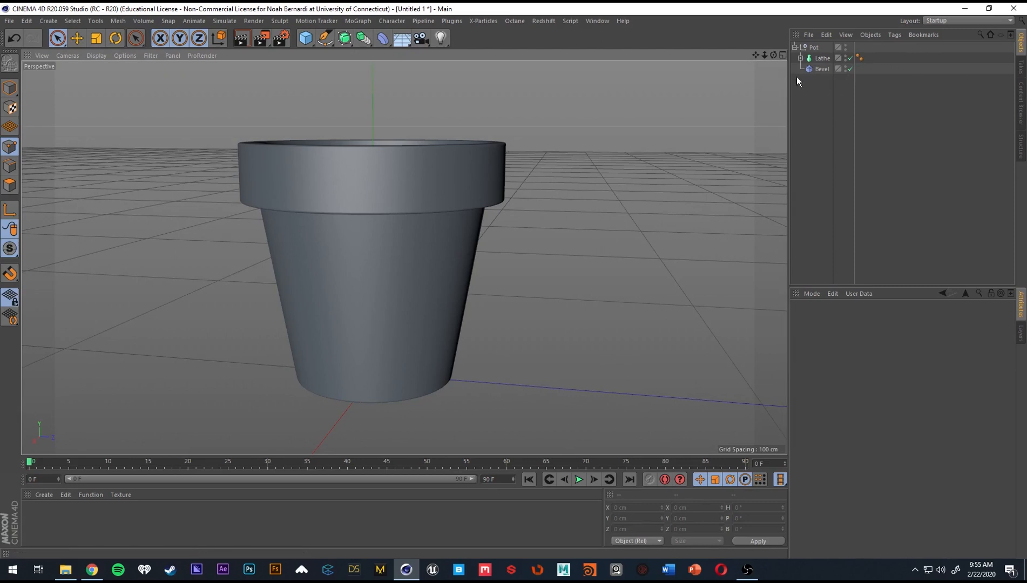
Add a sphere primitive and raise it above the pot.
alt+drag(493, 122, 381, 197)
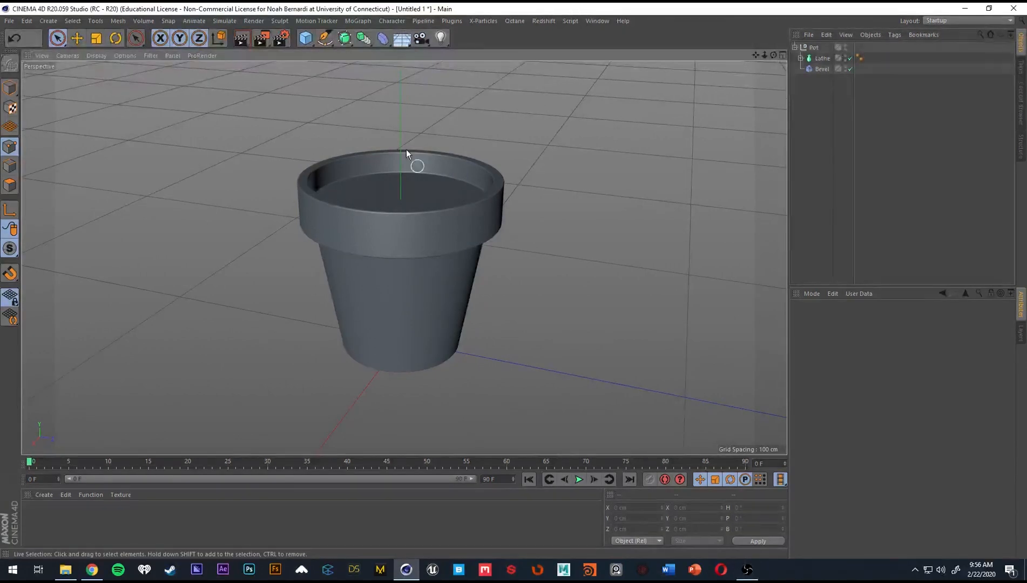
alt+middle_drag(452, 186, 456, 213)
scroll(456, 213, down, 5)
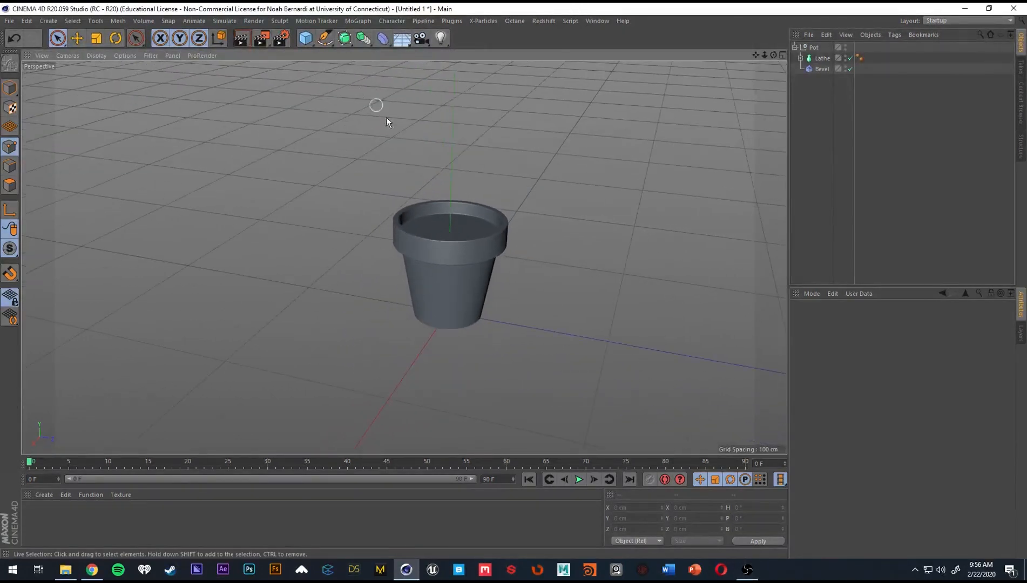
click(309, 41)
click(523, 72)
scroll(514, 237, down, 3)
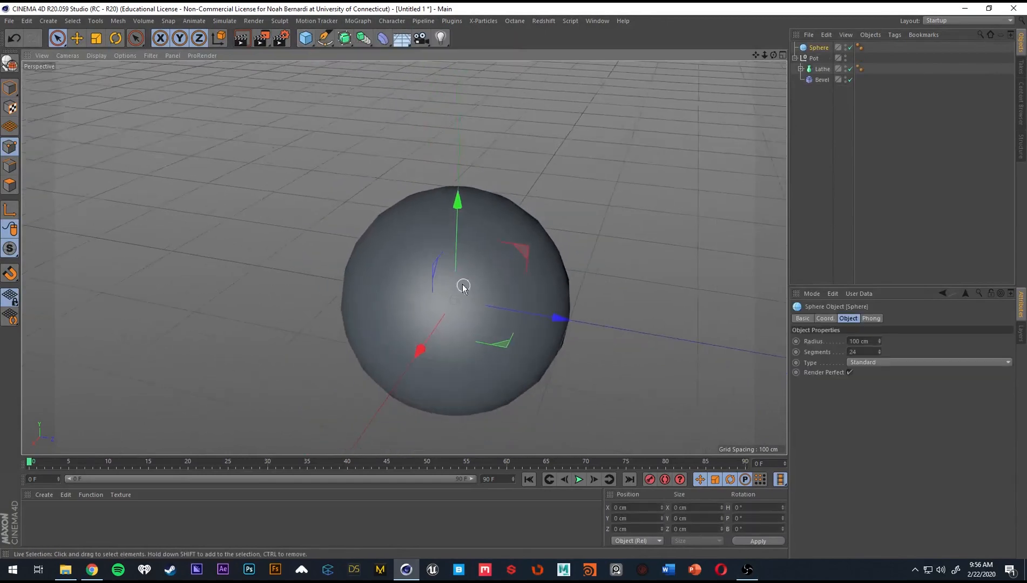
alt+drag(462, 284, 426, 227)
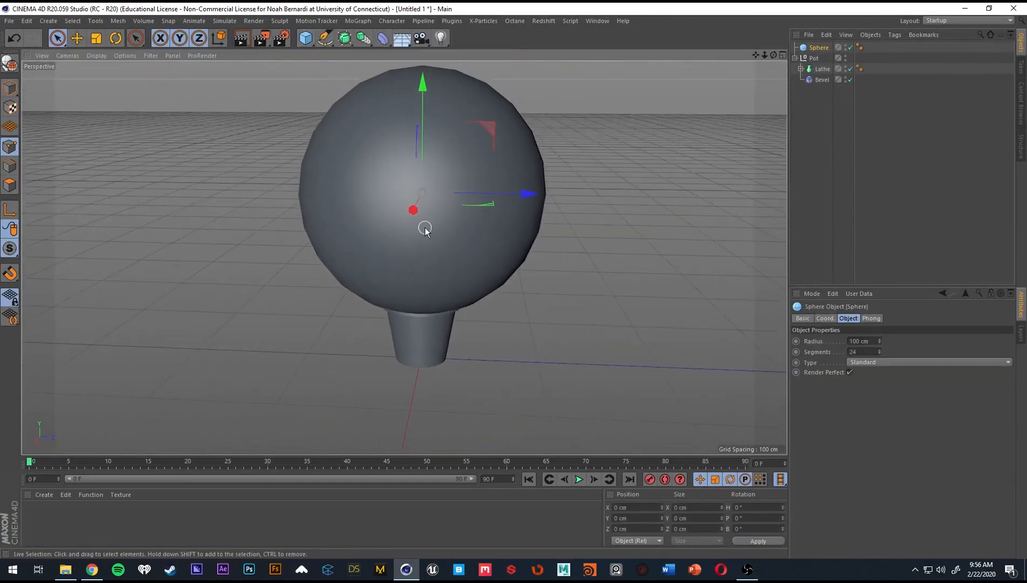
Scale the sphere down to a radius of about 29.6 cm and lower it into the pot's recessed top.
key(t)
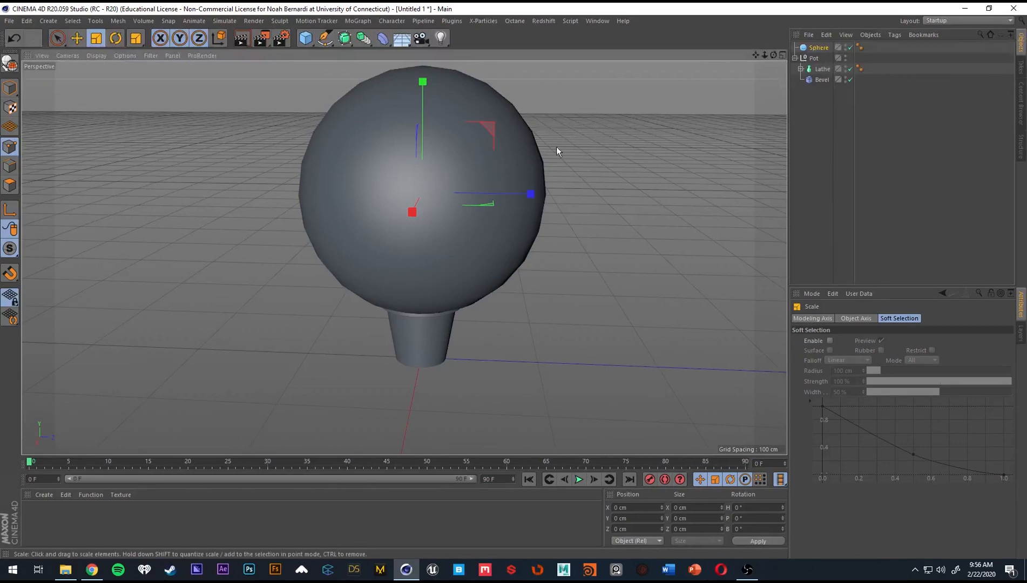
drag(528, 194, 322, 236)
key(e)
drag(423, 118, 417, 200)
alt+right_drag(413, 299, 474, 301)
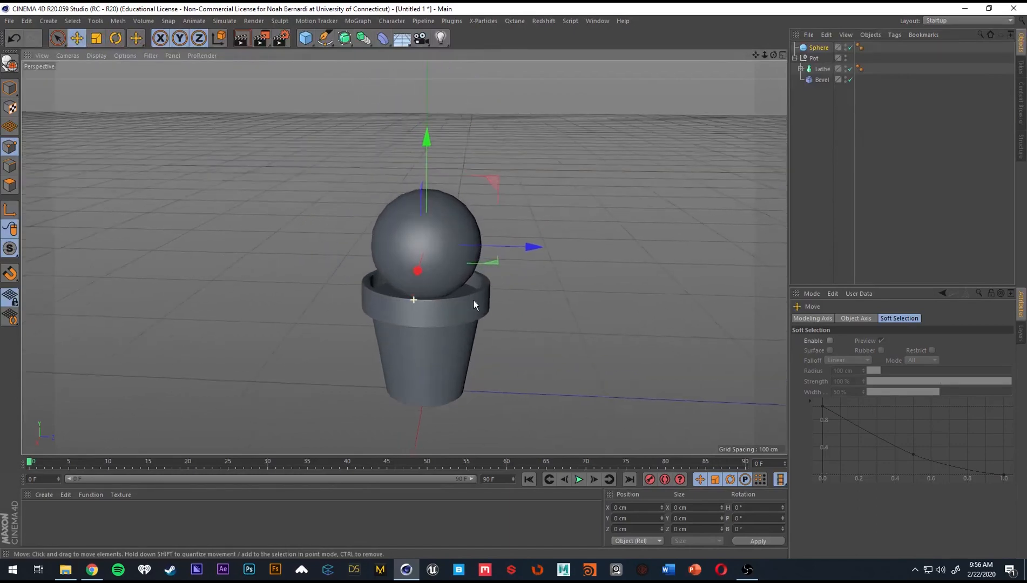
mouse_move(464, 278)
alt+mouse_down()
mouse_move(430, 249)
mouse_move(472, 261)
alt+mouse_up()
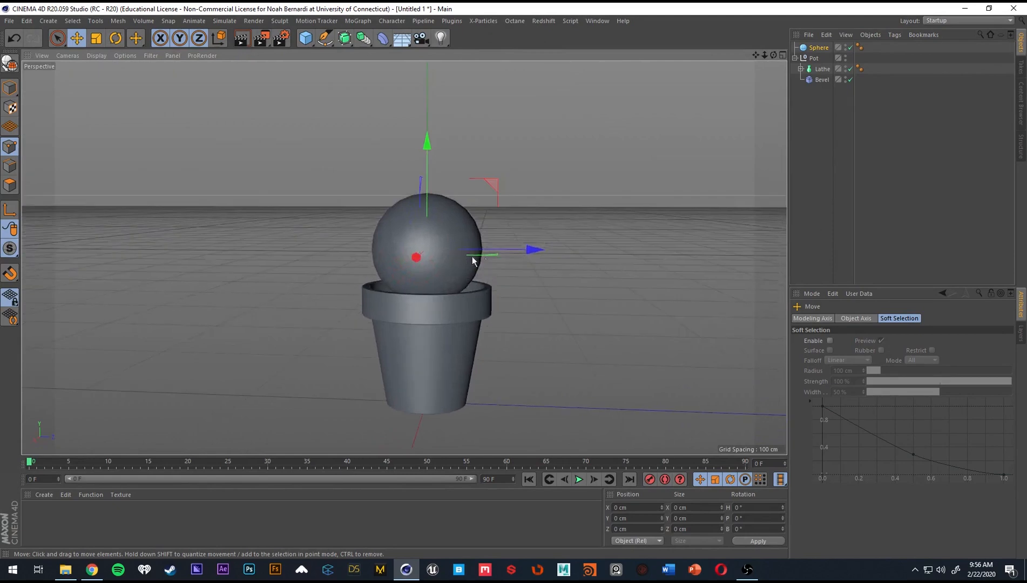
Move the sphere below the collapsed Pot group in the object hierarchy and group it in a null named Cactus.
click(822, 47)
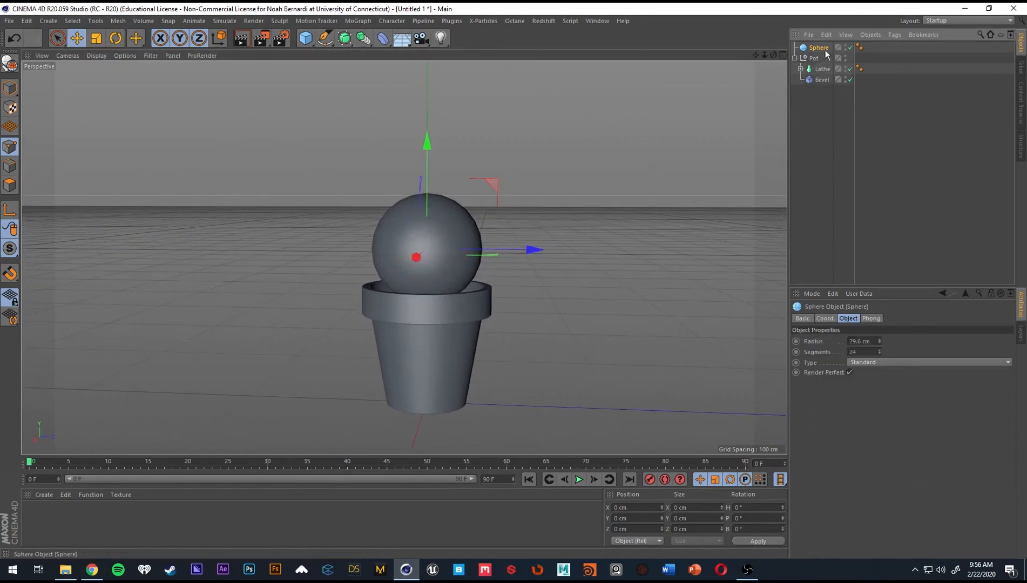
drag(819, 47, 804, 89)
click(796, 47)
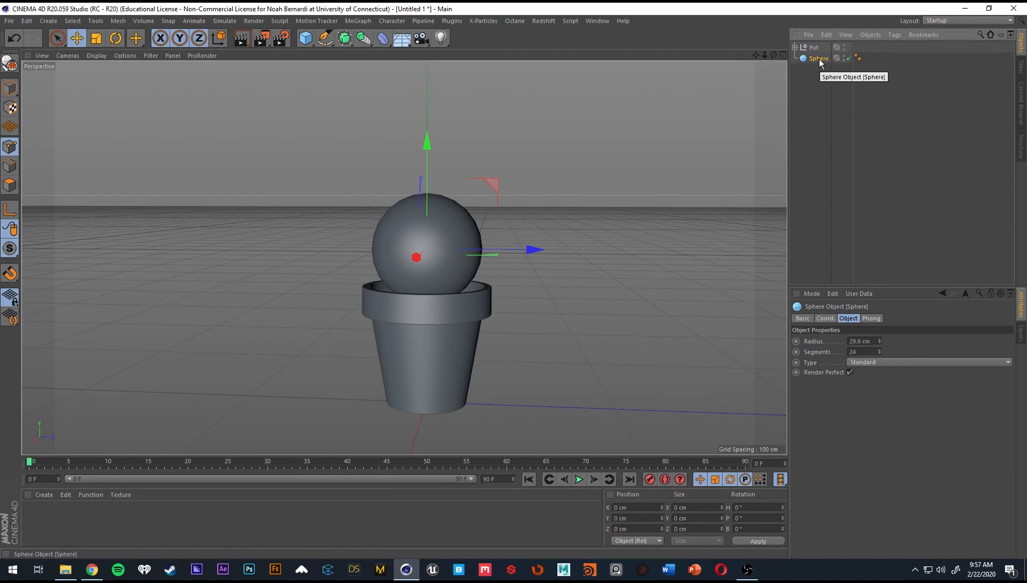
key(alt+g)
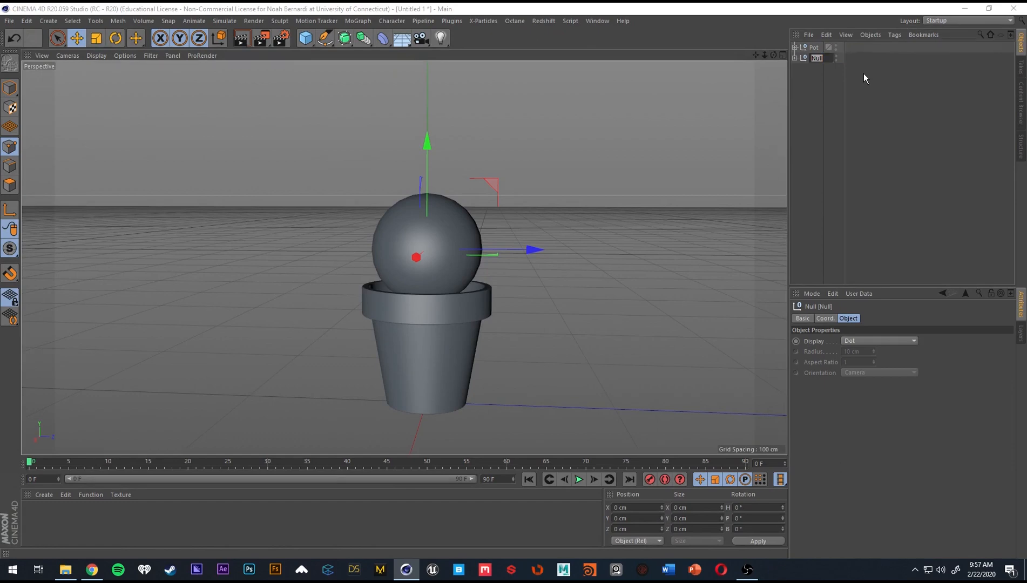
text(Cactus)
key(Return)
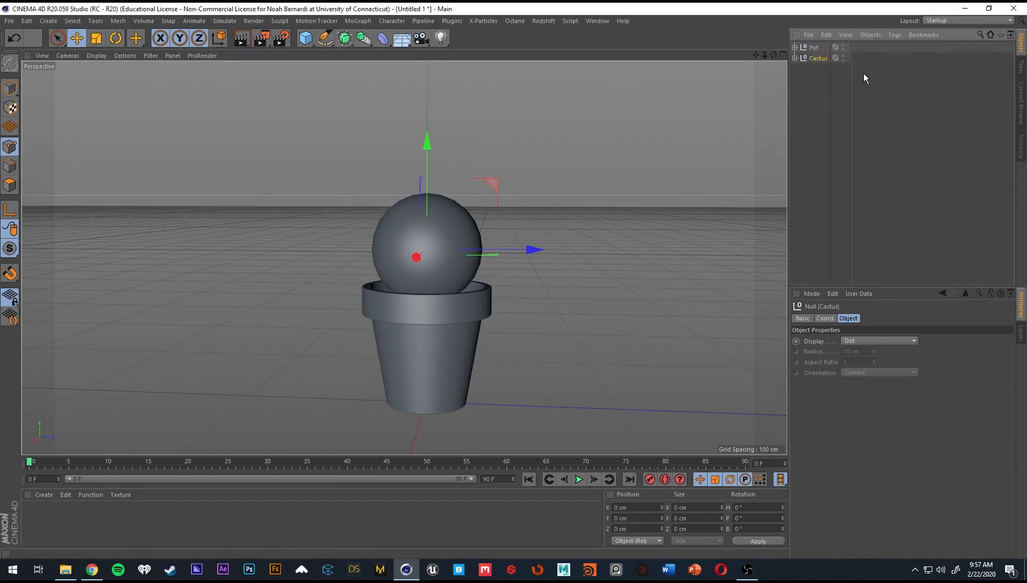
Expand the Cactus group and rename its sphere as Base_Cactus.
click(795, 57)
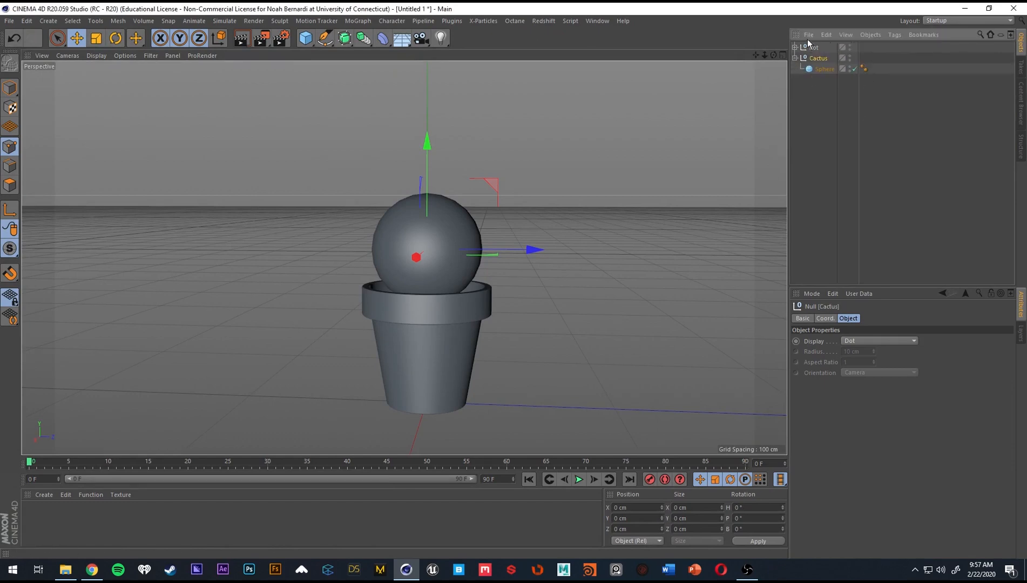
double_click(820, 67)
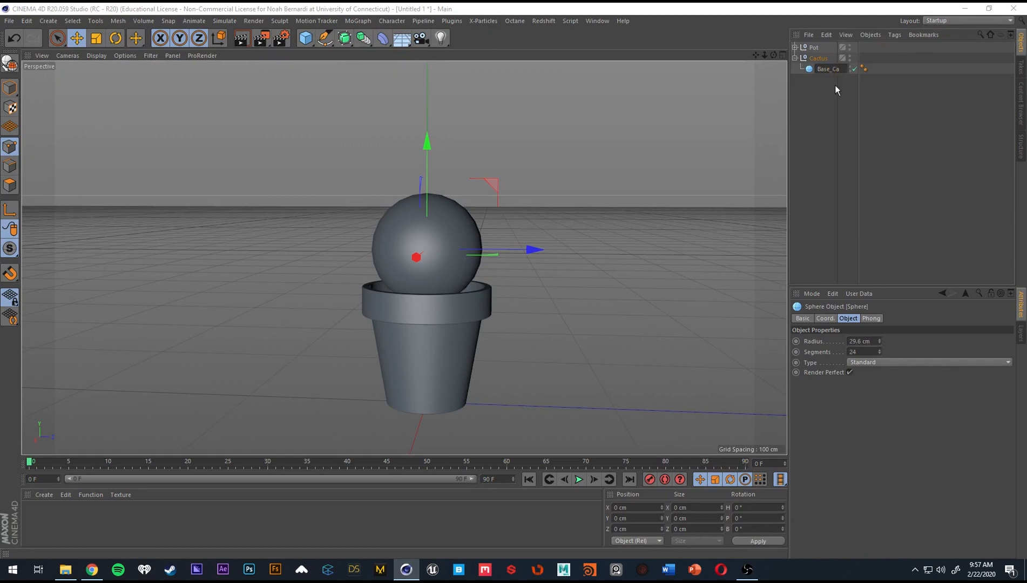
text(Base_Cactus)
key(Return)
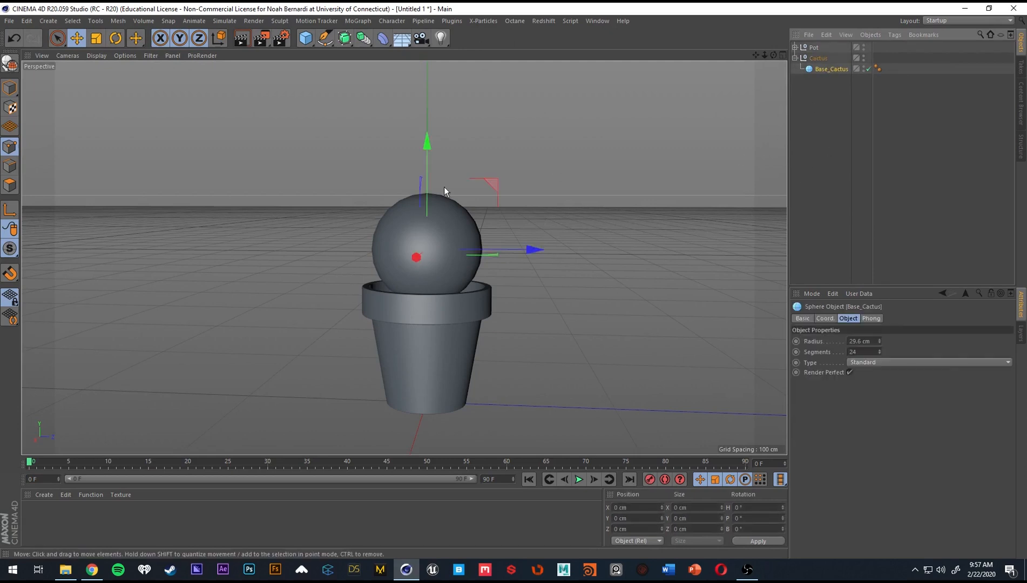
Switch the viewport to a Hidden Line wireframe display and inspect the mesh lines of the sphere.
key(n)
key(b)
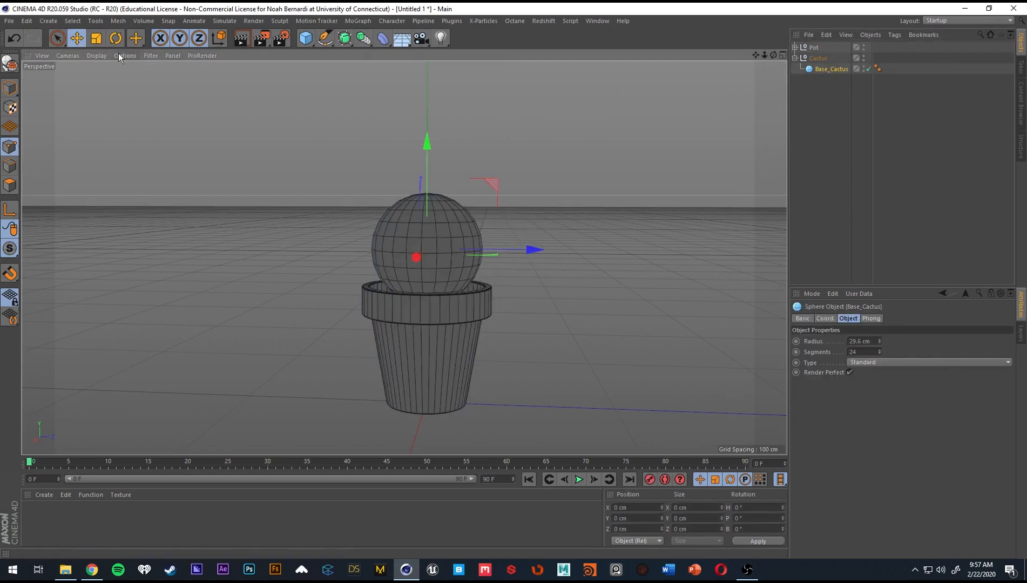
click(96, 55)
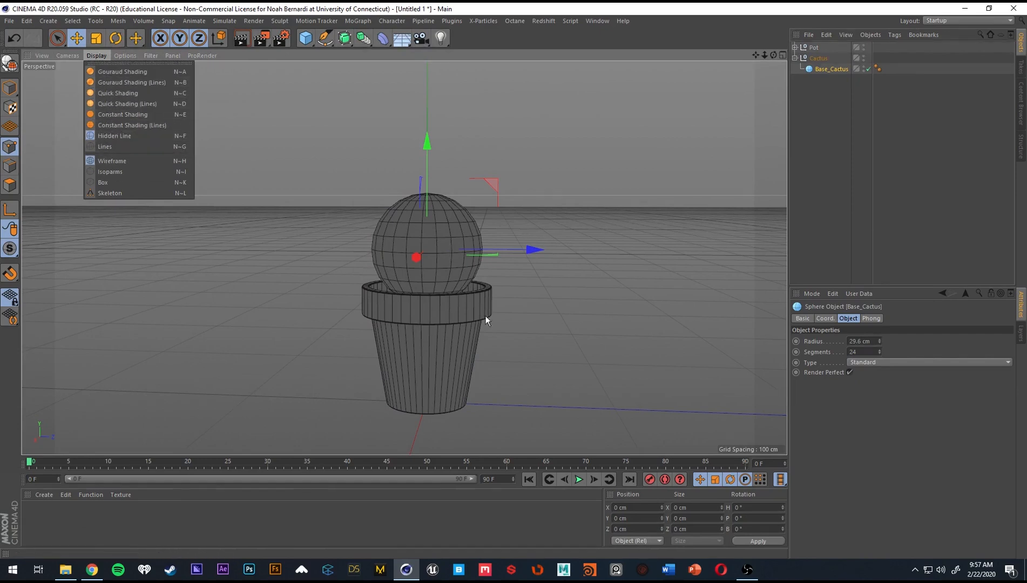
click(458, 277)
alt+drag(458, 278, 474, 259)
scroll(422, 180, up, 3)
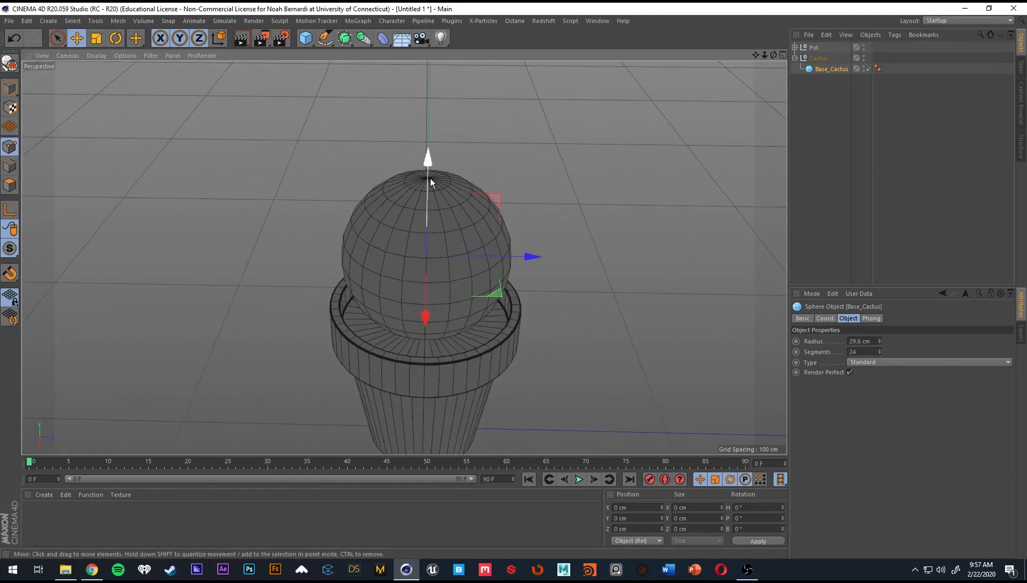
Lift the sphere off the pot to inspect the pot's top surface, and lower it back into the rim.
drag(428, 175, 430, 58)
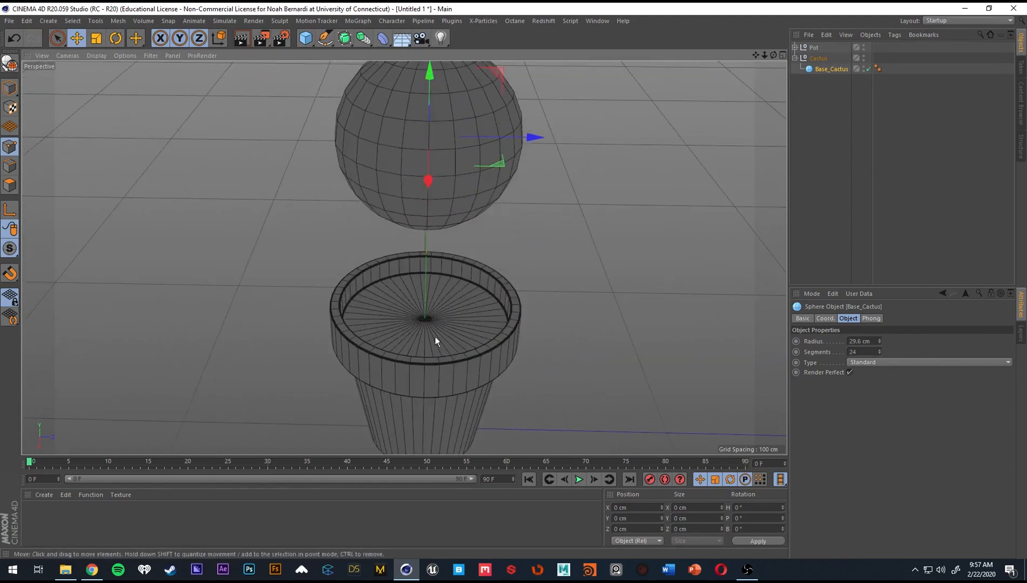
alt+drag(434, 328, 418, 305)
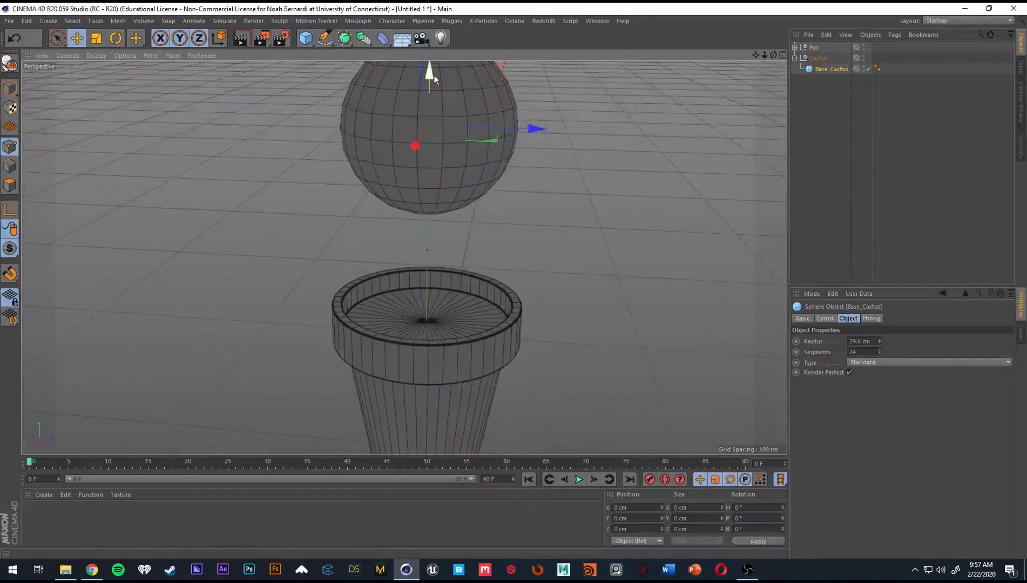
drag(430, 73, 438, 187)
alt+drag(436, 227, 433, 261)
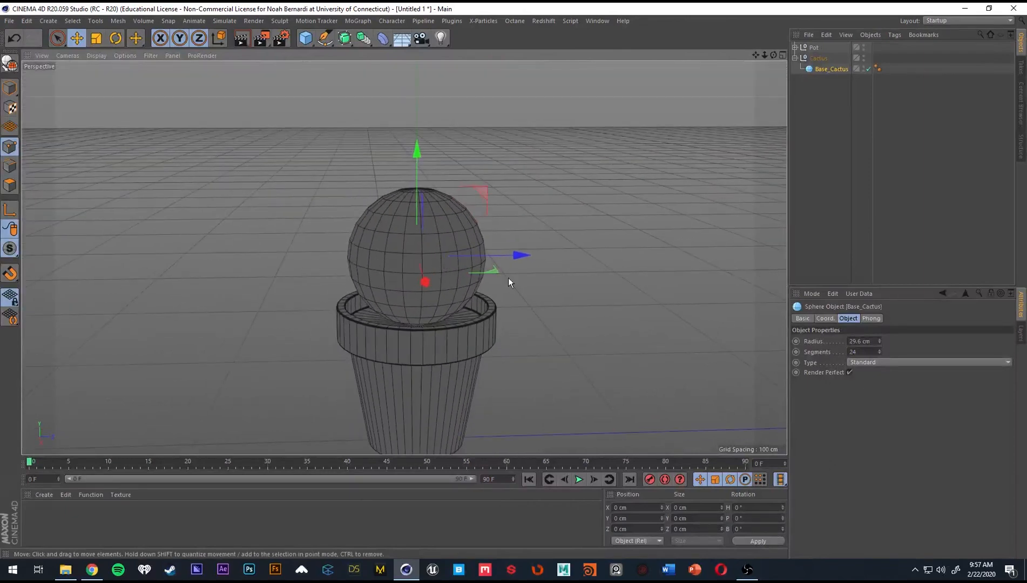
Change the Base_Cactus sphere's type to Hexahedron and inspect its mesh from several angles.
click(874, 362)
click(893, 398)
alt+drag(447, 209, 410, 194)
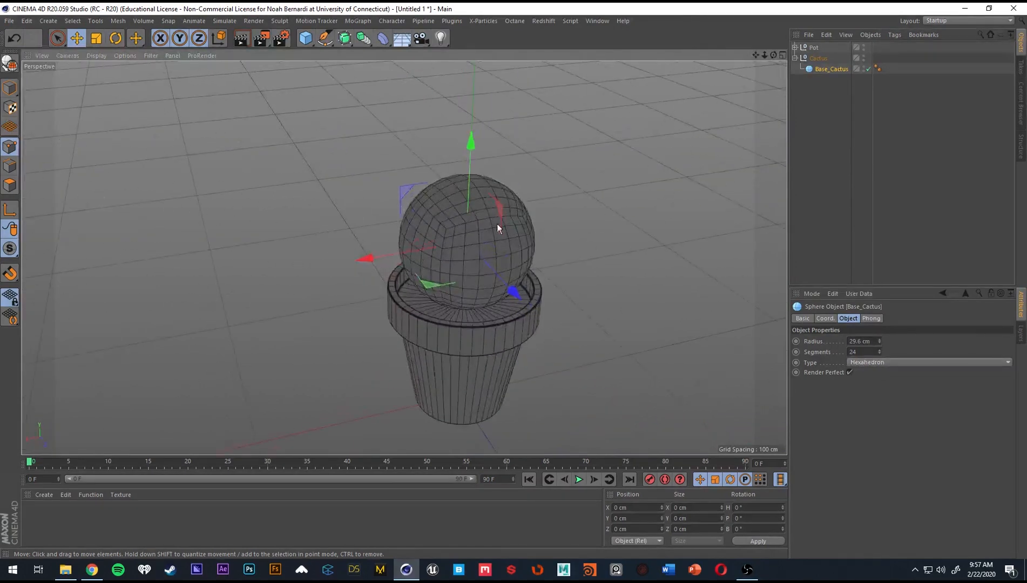
alt+drag(497, 226, 384, 187)
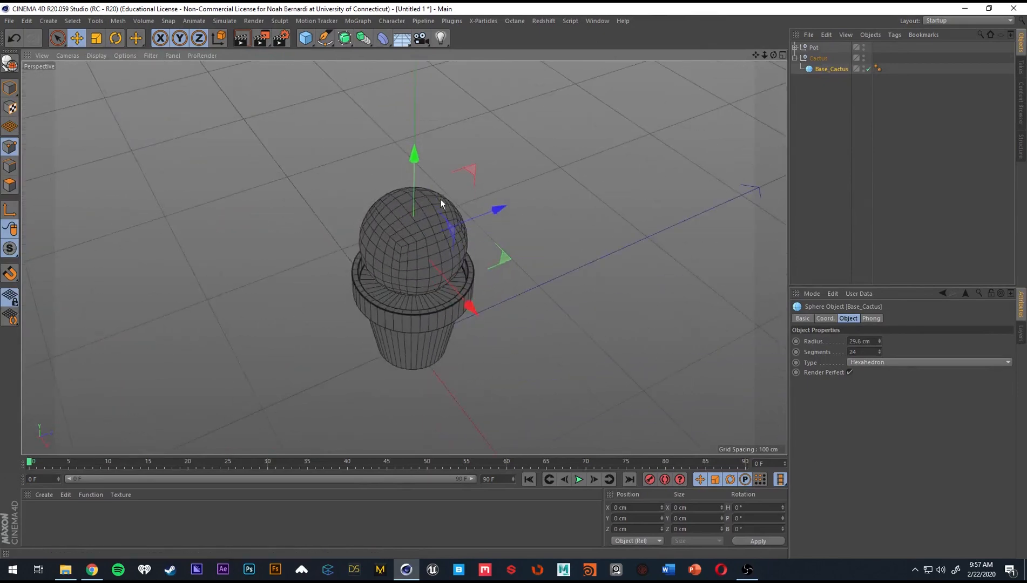
alt+drag(425, 246, 405, 272)
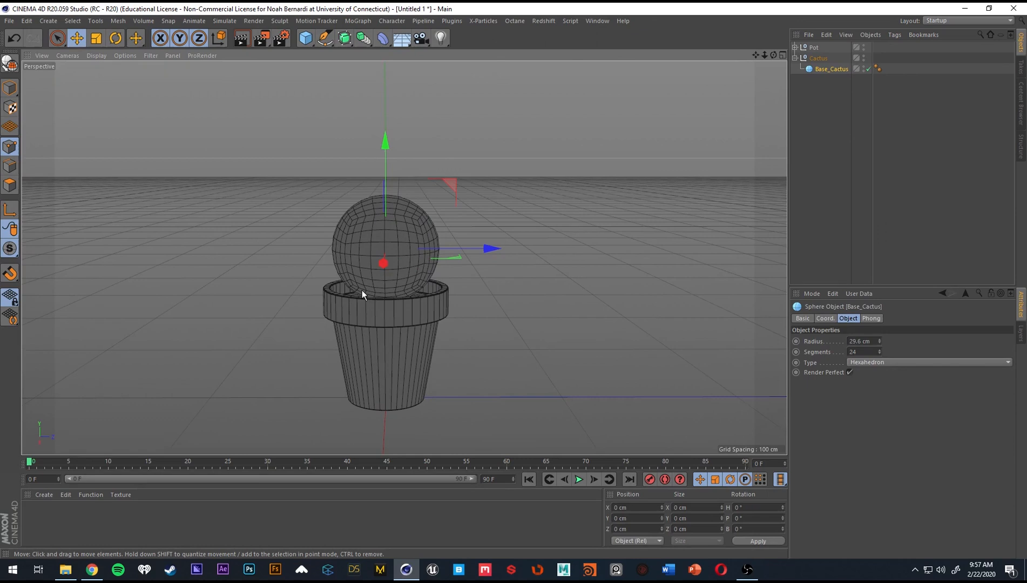
Add an FFD deformer as a child of Base_Cactus and set its grid points to 2 in X, Y and Z.
click(383, 39)
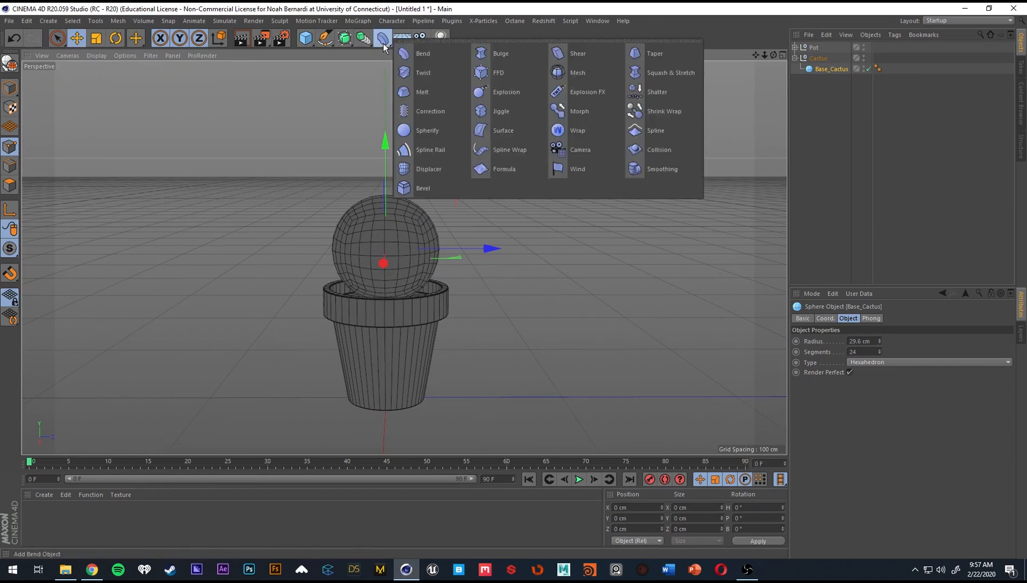
click(524, 69)
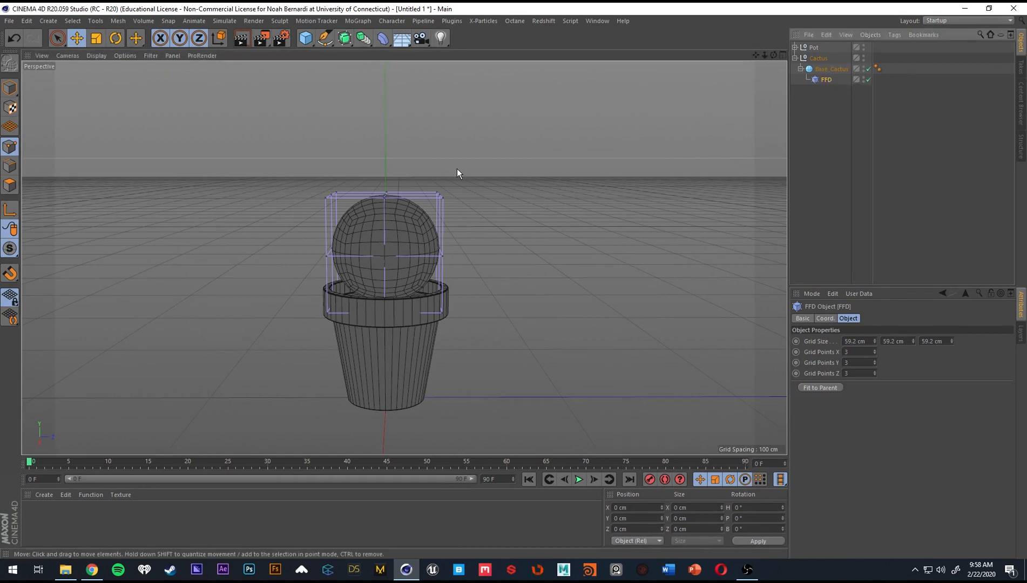
alt+drag(456, 169, 404, 225)
click(854, 351)
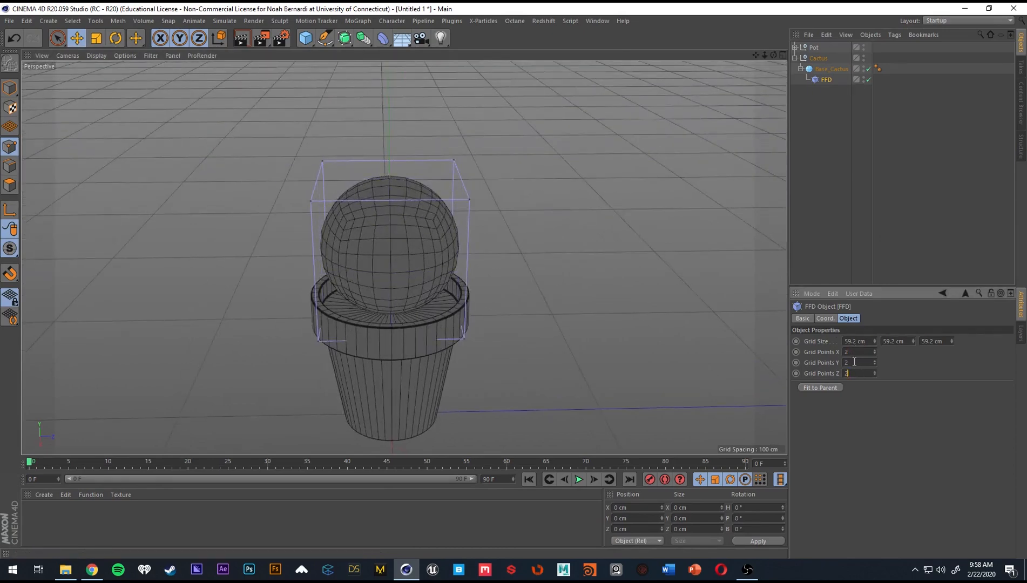
Raise the pair of top FFD cage points on the positive Z side to about Y 59 cm.
alt+drag(435, 260, 428, 251)
scroll(424, 256, down, 2)
key(9)
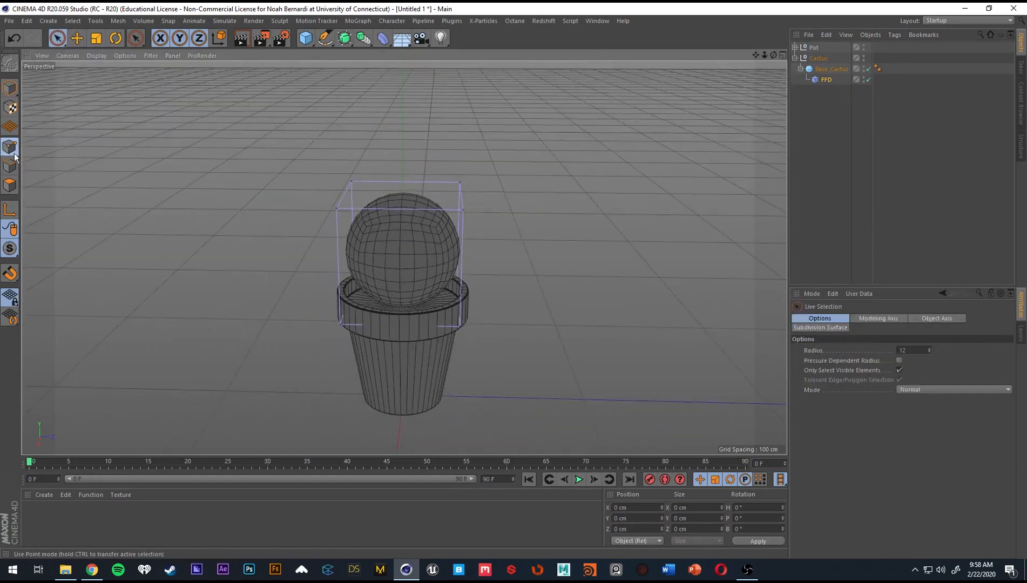
alt+drag(406, 300, 446, 253)
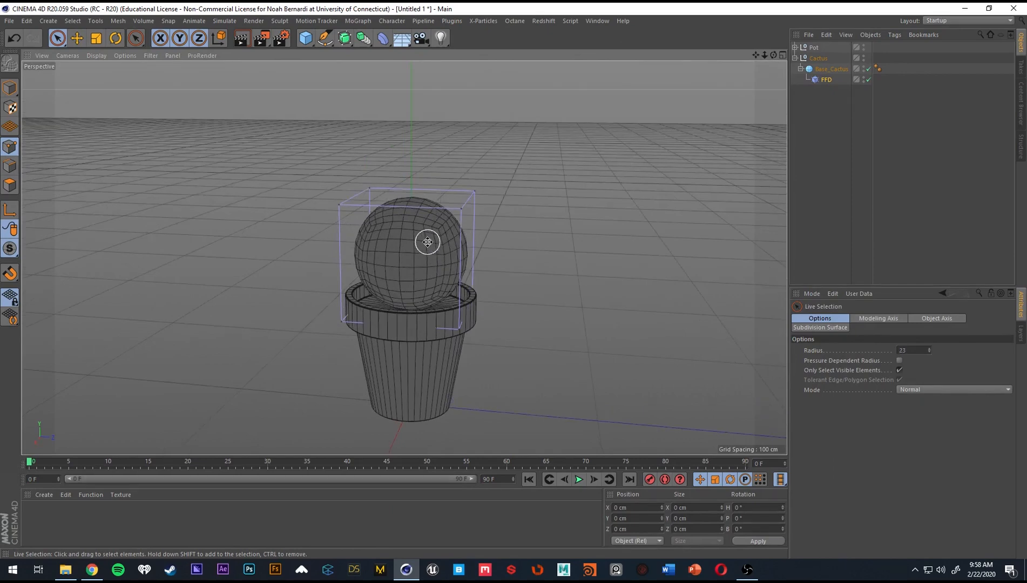
middle_drag(428, 243, 433, 242)
mouse_move(479, 225)
alt+mouse_down()
mouse_move(470, 233)
mouse_move(477, 108)
mouse_move(431, 168)
alt+mouse_up()
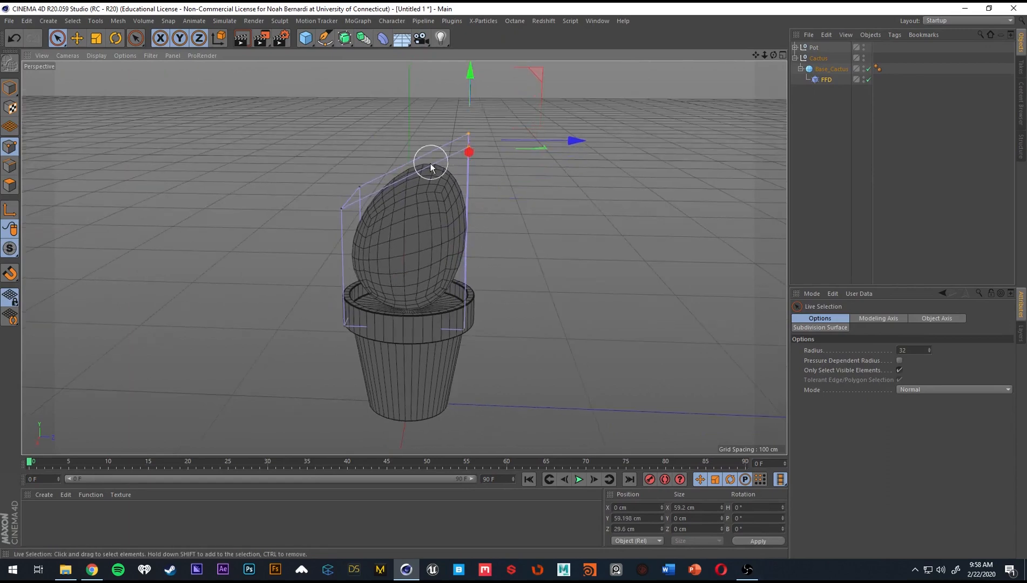
Raise the opposite pair of top FFD cage points to about Y 53 cm and bring them inward to about Z -24 cm.
alt+drag(435, 214, 444, 211)
mouse_move(369, 225)
mouse_down()
mouse_move(360, 204)
mouse_move(405, 203)
mouse_up()
drag(371, 157, 380, 101)
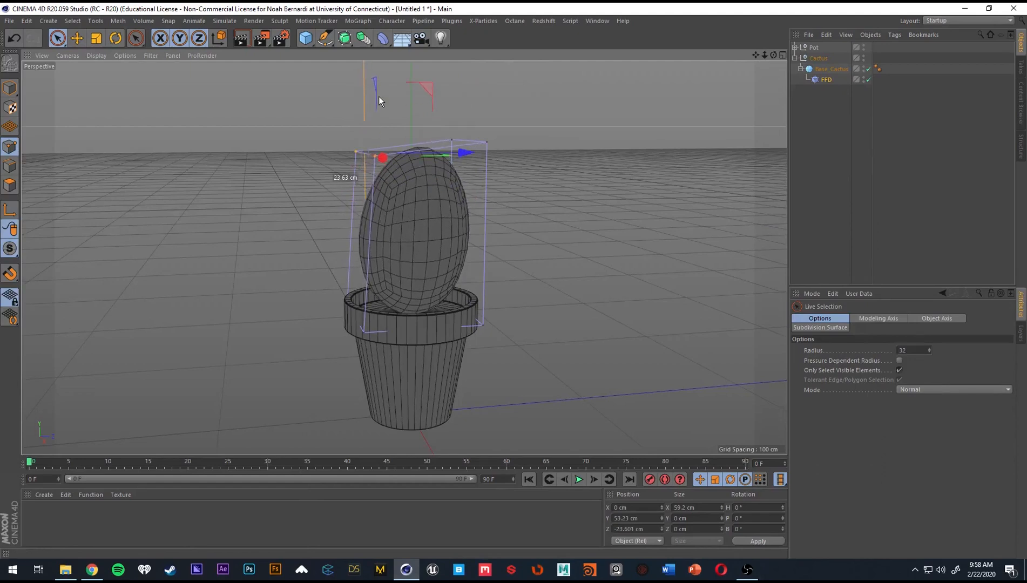
mouse_move(438, 200)
alt+mouse_down()
mouse_move(362, 190)
mouse_move(433, 203)
alt+mouse_up()
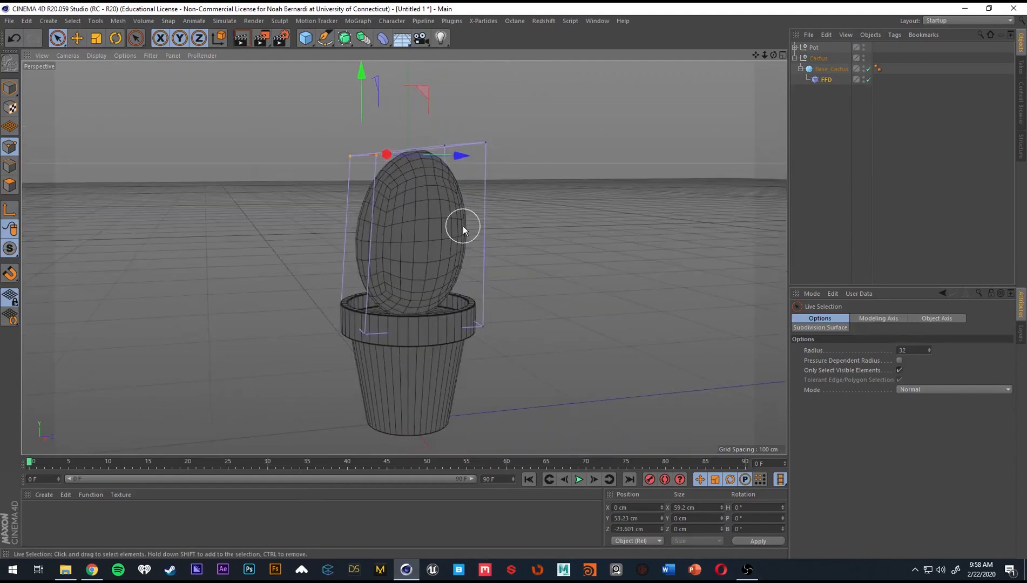
click(92, 570)
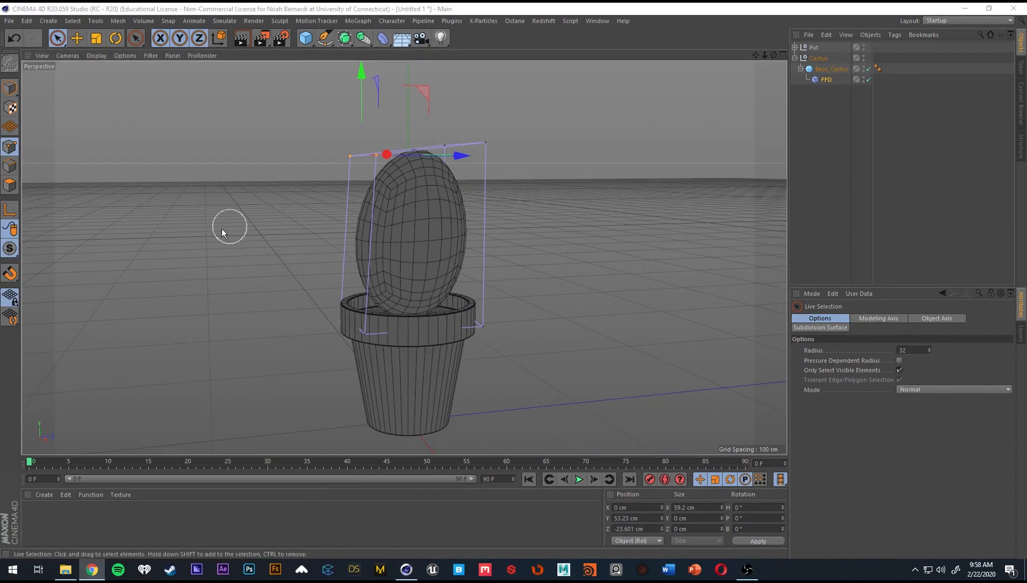
Lower the negative Z pair of bottom FFD cage points to about Y -55 cm and pull them inward along Z.
alt+drag(490, 245, 322, 294)
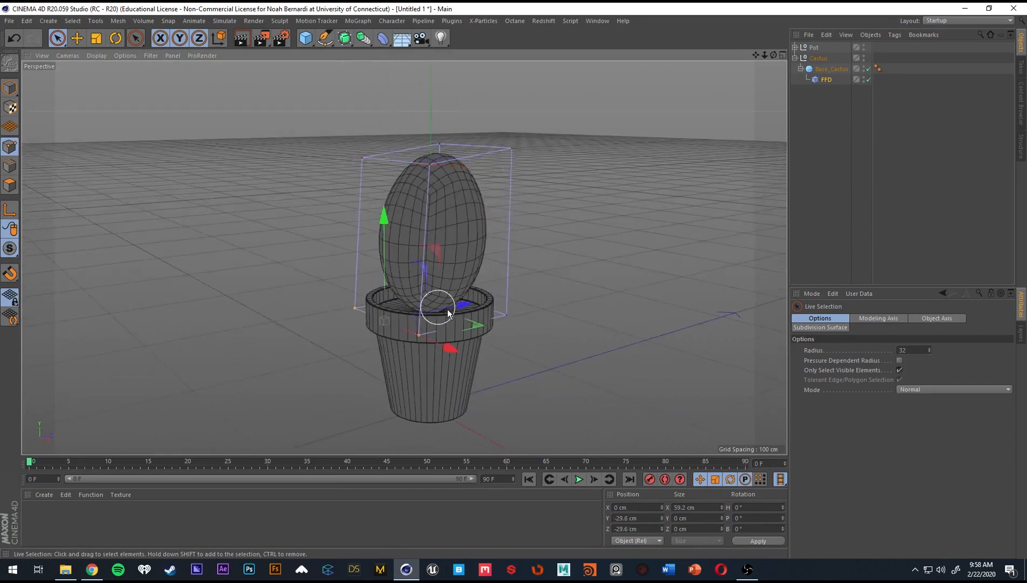
alt+drag(438, 308, 399, 296)
alt+drag(434, 293, 455, 289)
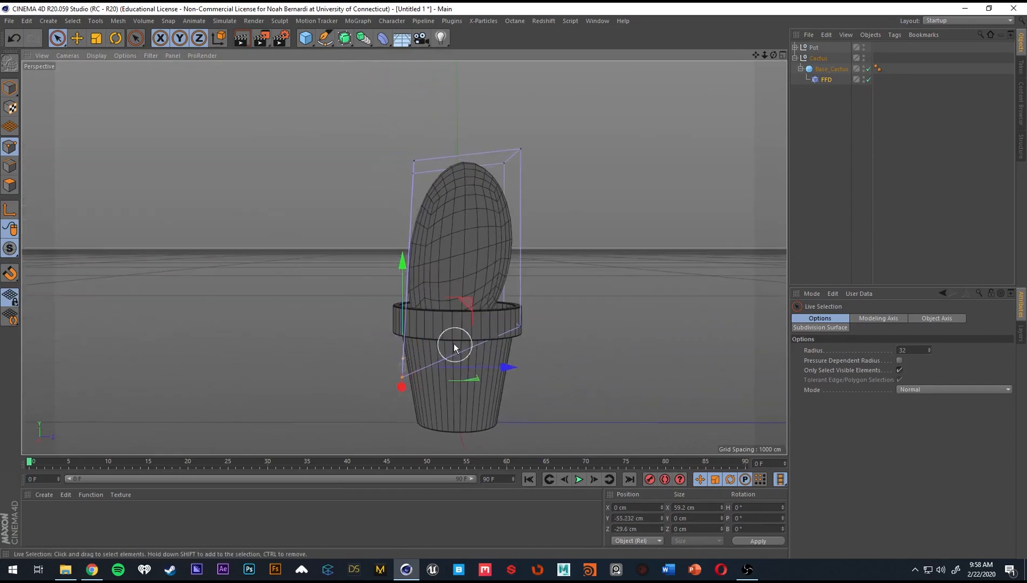
drag(478, 366, 506, 368)
Lower the remaining pair of bottom FFD cage points to about Y -52 cm and pull them inward to about Z 11 cm.
alt+drag(533, 331, 621, 331)
drag(488, 276, 508, 351)
drag(559, 393, 605, 302)
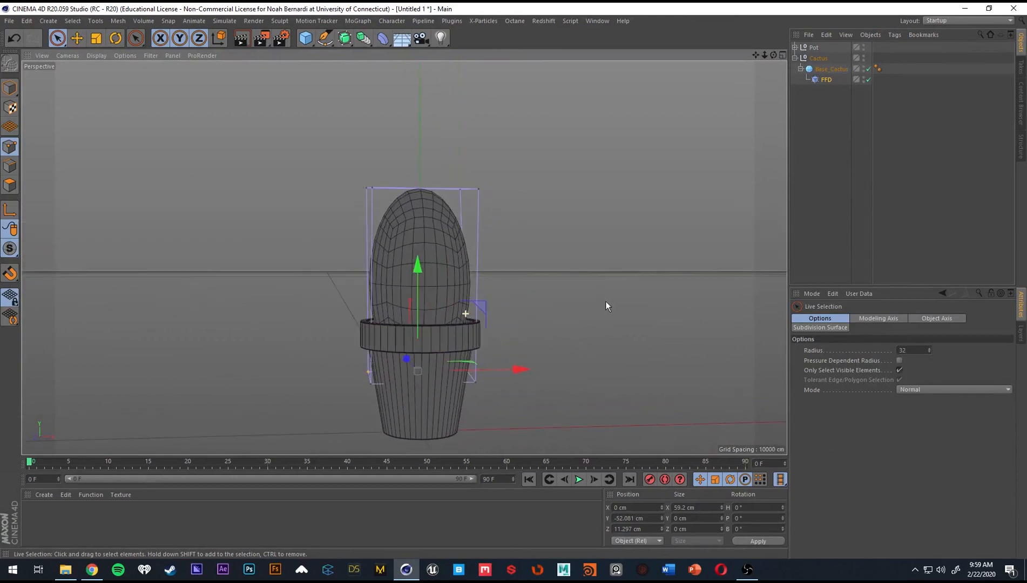
Scale the four bottom FFD cage points inward along X to a width of about 33 cm.
alt+drag(396, 310, 499, 400)
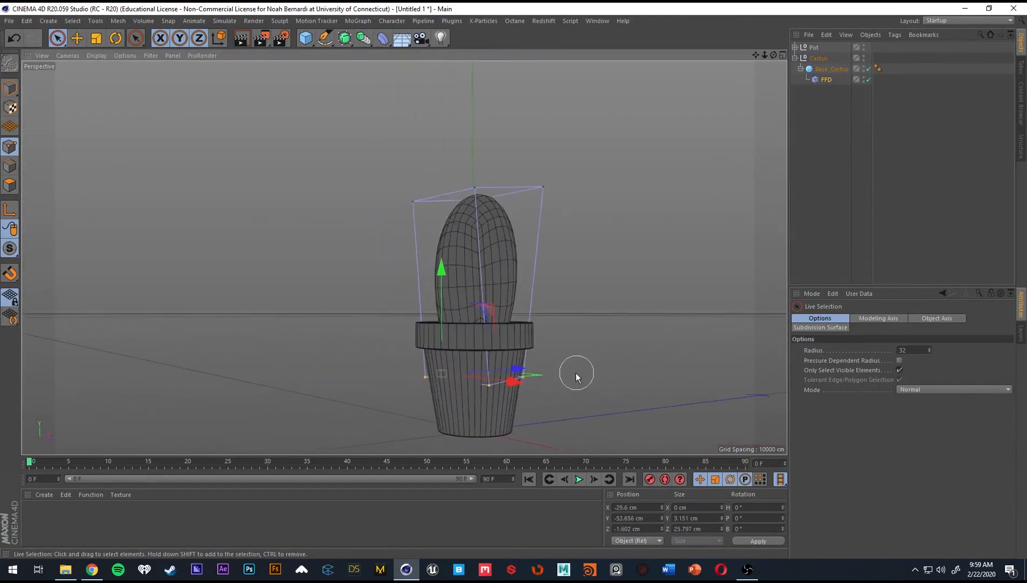
alt+drag(576, 378, 415, 310)
key(t)
Set the FFD deformer's Grid Points Y to 3 to add a middle row to the cage.
click(826, 80)
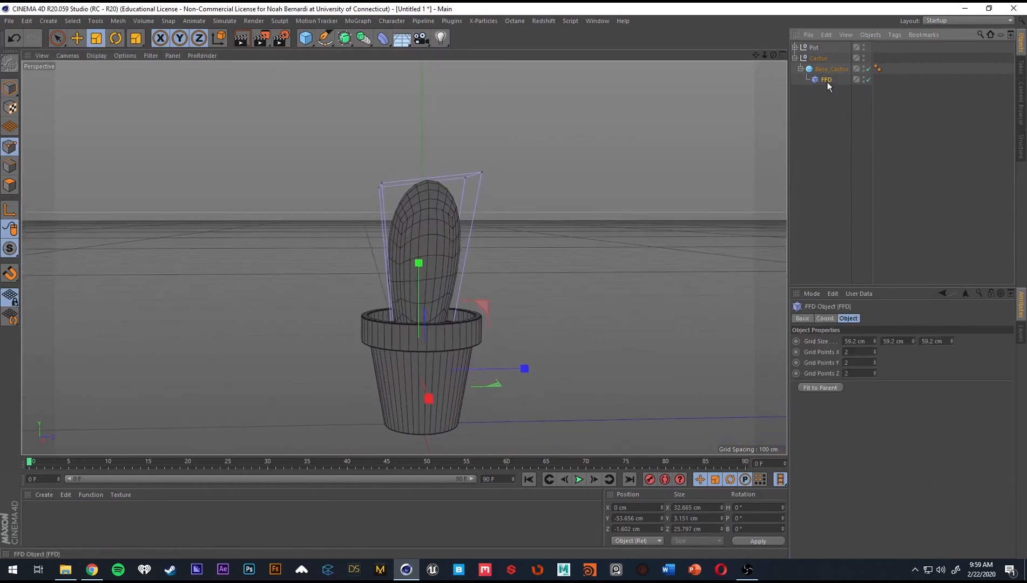
double_click(859, 363)
text(3)
key(Return)
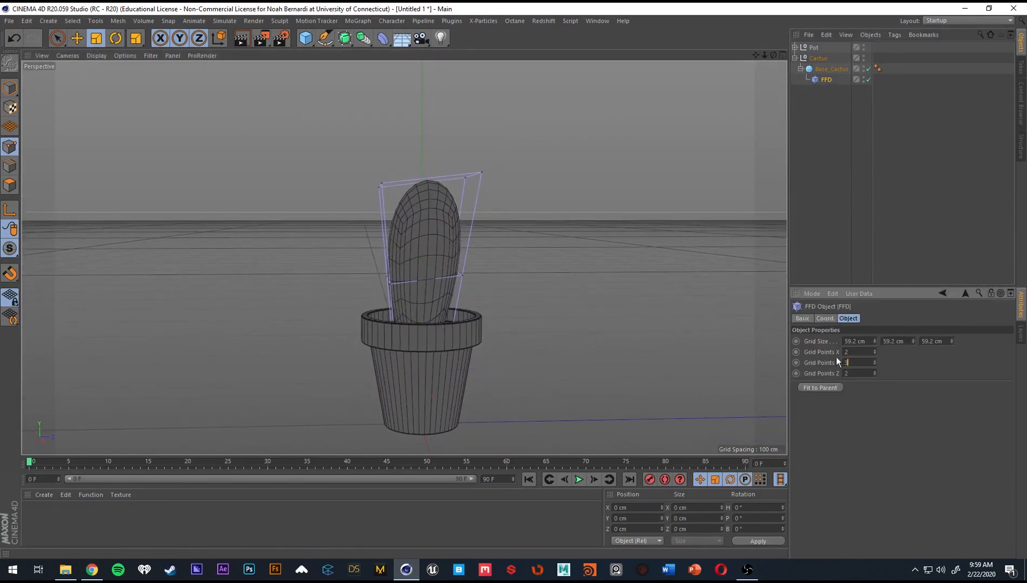
Shift the middle row of FFD cage points along Z to about -34 cm to bend the cactus body.
mouse_move(416, 265)
alt+mouse_down()
mouse_move(456, 280)
mouse_move(359, 261)
mouse_move(451, 273)
mouse_move(305, 267)
mouse_move(516, 271)
mouse_move(469, 271)
mouse_move(411, 291)
mouse_move(442, 297)
mouse_move(452, 266)
mouse_move(423, 262)
mouse_move(431, 263)
mouse_move(426, 187)
mouse_move(422, 212)
mouse_move(355, 166)
alt+mouse_up()
key(space)
key(t)
key(space)
alt+drag(357, 198, 350, 150)
drag(435, 175, 408, 172)
alt+drag(386, 223, 389, 279)
alt+drag(389, 279, 324, 284)
Scale the middle row of FFD cage points inward along X to a width of about 31 cm.
key(t)
drag(474, 277, 443, 274)
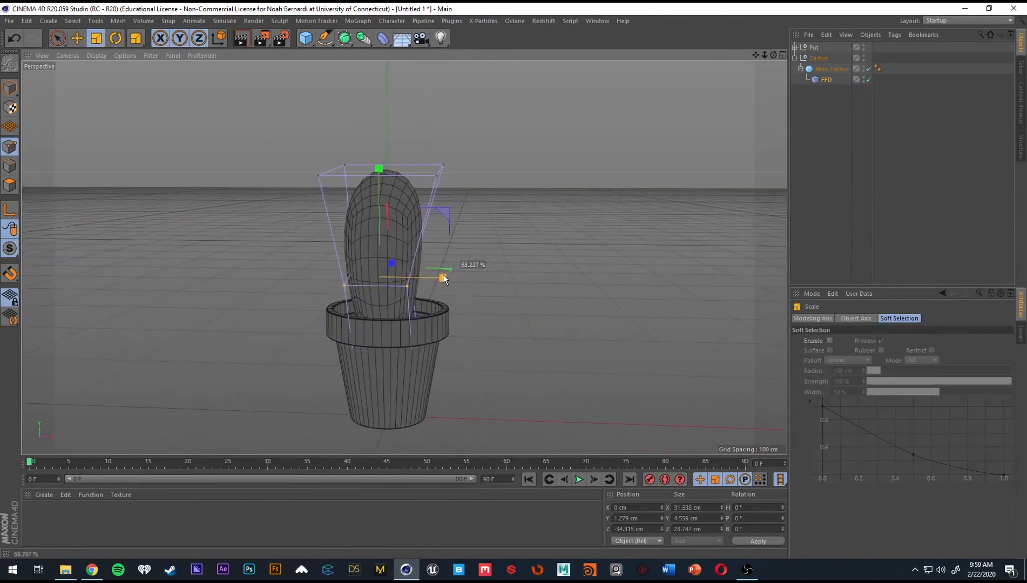
alt+drag(348, 275, 402, 290)
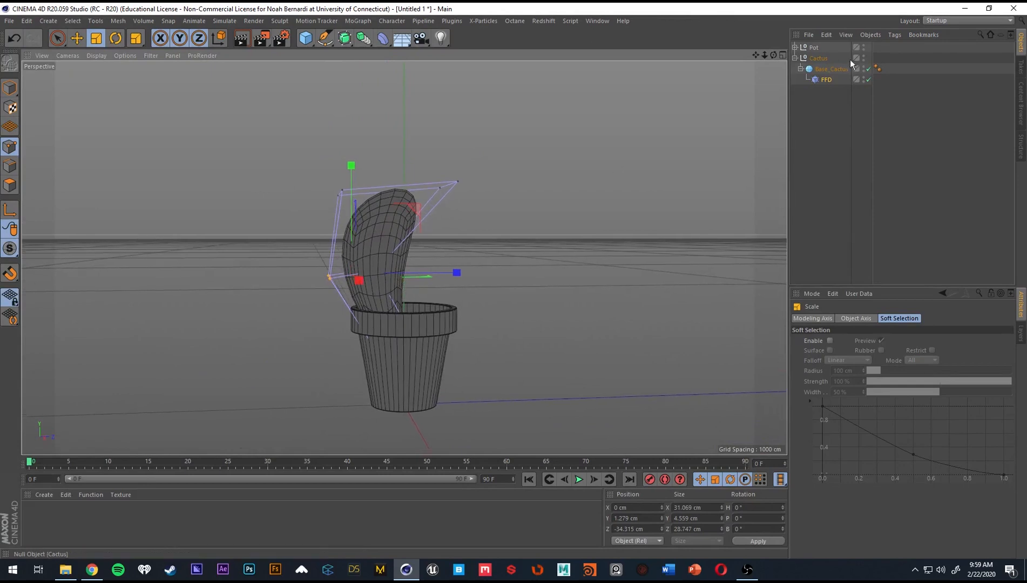
click(823, 69)
key(e)
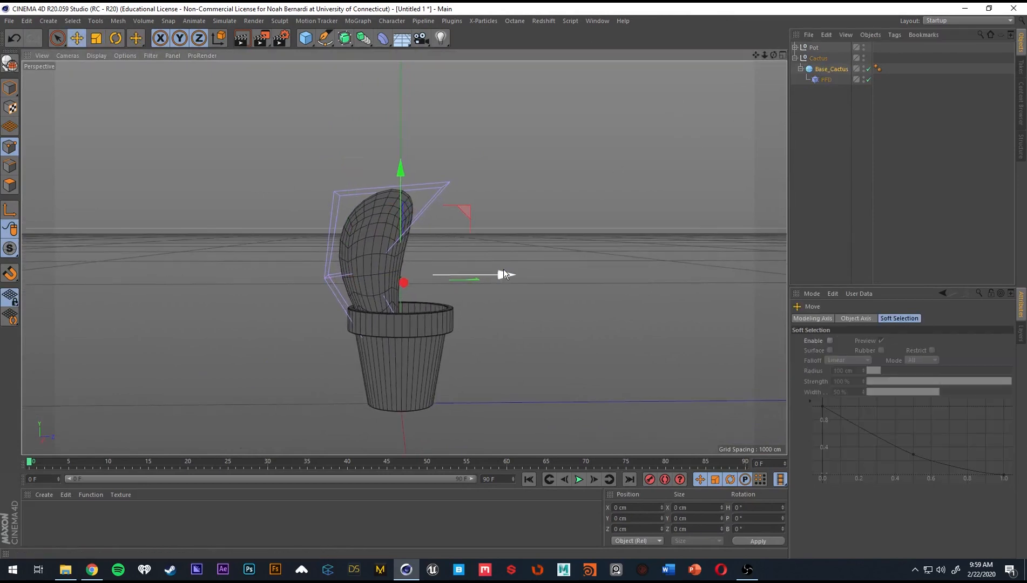
drag(491, 274, 514, 275)
alt+drag(336, 286, 386, 335)
alt+drag(470, 275, 394, 303)
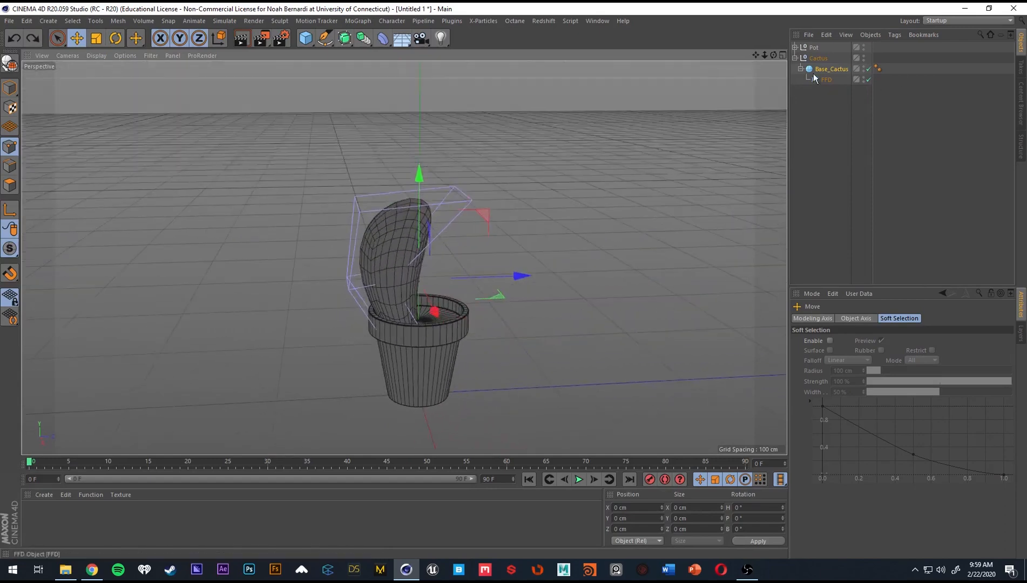
click(817, 59)
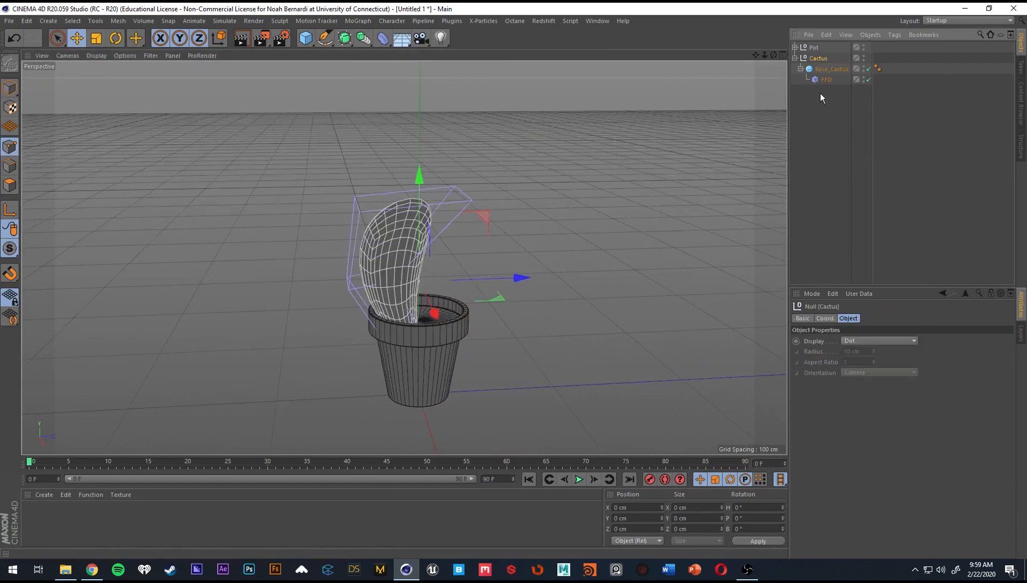
Move Base_Cactus along Z so the bent body sits centred over the pot opening.
click(826, 70)
drag(513, 277, 543, 275)
alt+drag(442, 316, 412, 291)
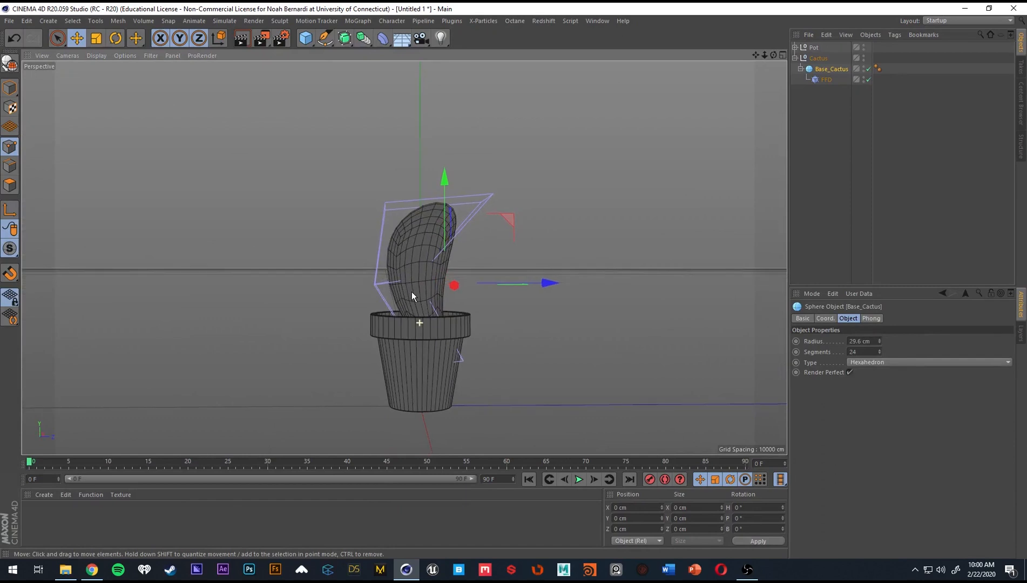
Raise the four top FFD cage points of Base_Cactus to about Y 73 cm to make the body taller.
click(814, 79)
alt+drag(449, 189, 396, 200)
key(space)
key(ctrl+z)
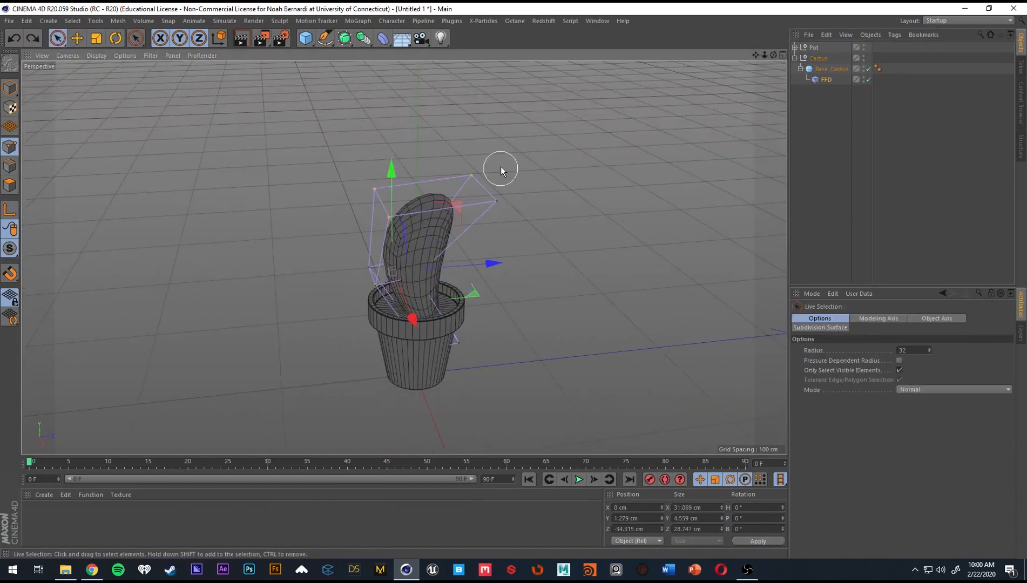
drag(506, 209, 431, 123)
alt+drag(426, 273, 437, 129)
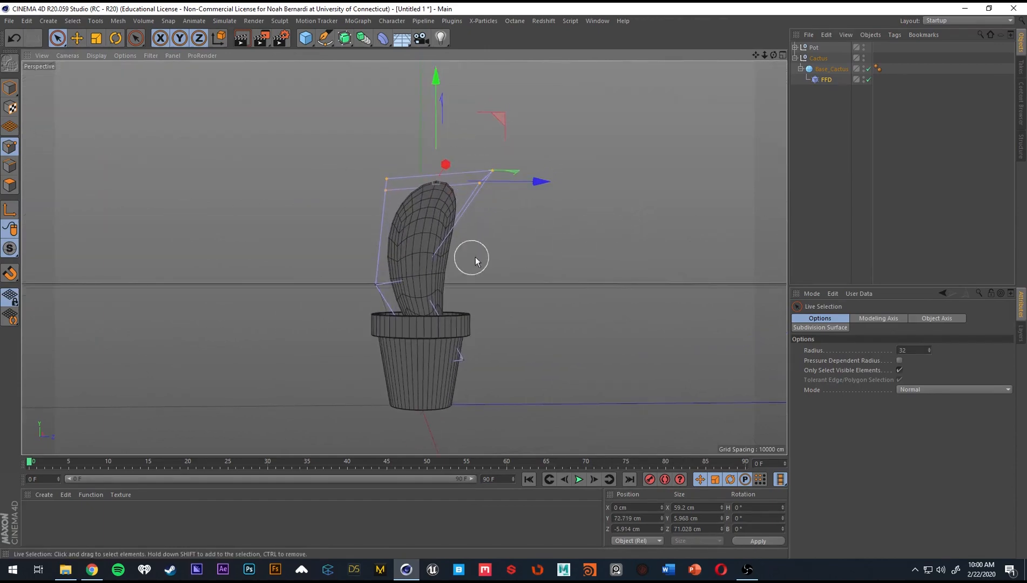
alt+drag(475, 260, 236, 261)
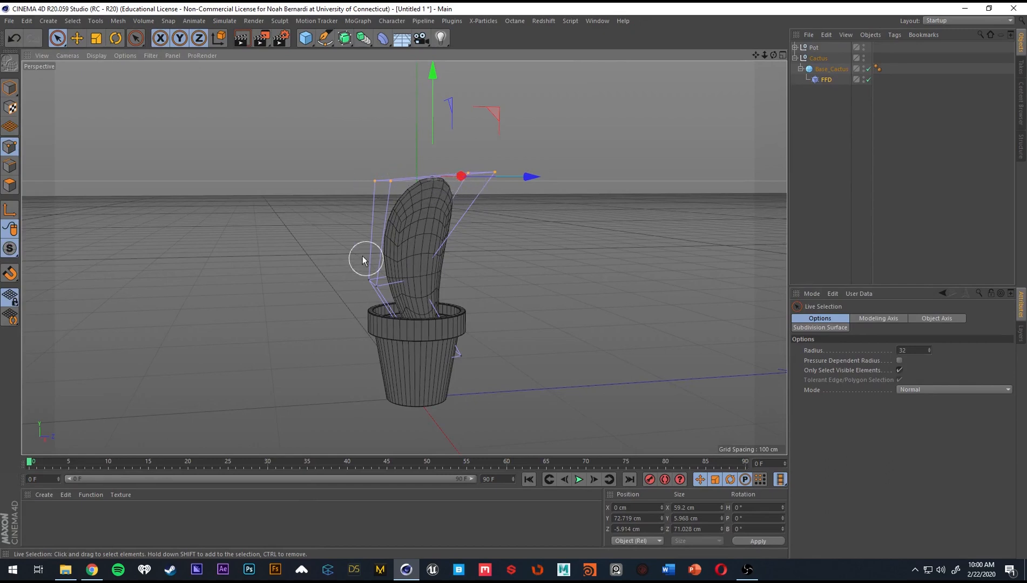
Duplicate Base_Cactus with its FFD deformer outside the Cactus group and rename the copy Arm_Cactus.
click(830, 68)
alt+drag(527, 181, 484, 279)
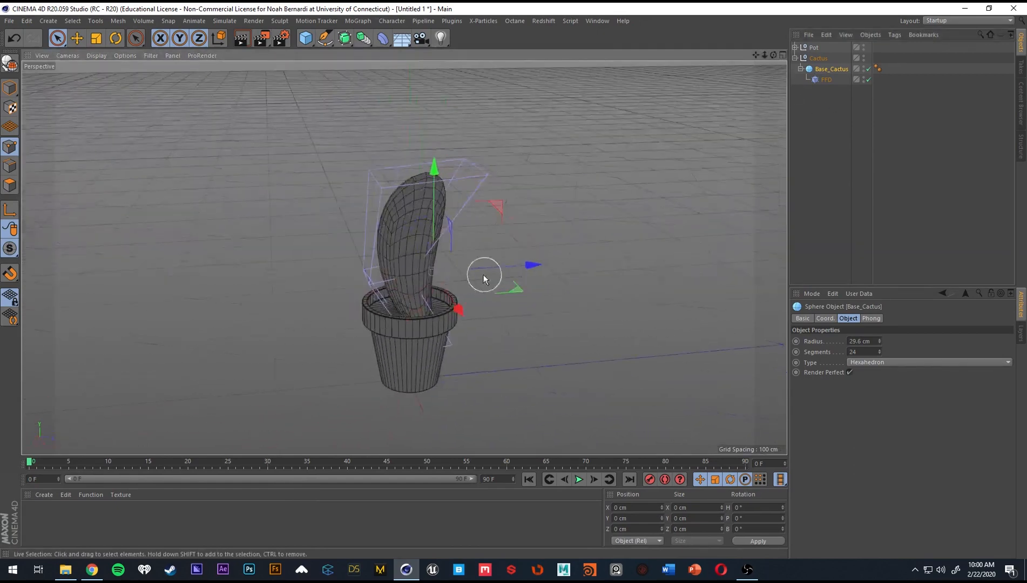
mouse_move(469, 241)
alt+mouse_down()
mouse_move(394, 242)
mouse_move(405, 276)
mouse_move(454, 237)
alt+mouse_up()
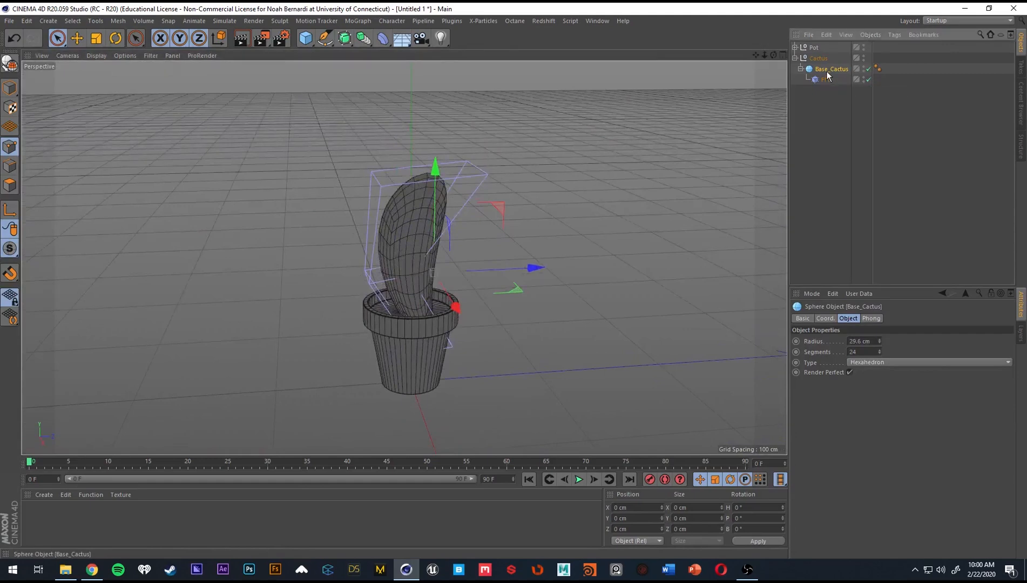
ctrl+drag(828, 75, 833, 50)
drag(822, 137, 822, 134)
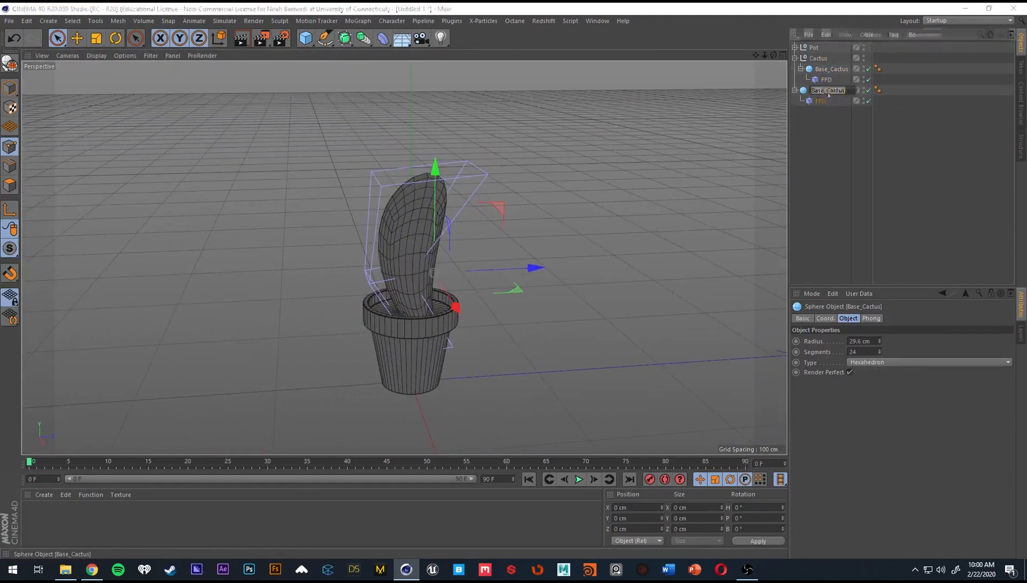
double_click(842, 90)
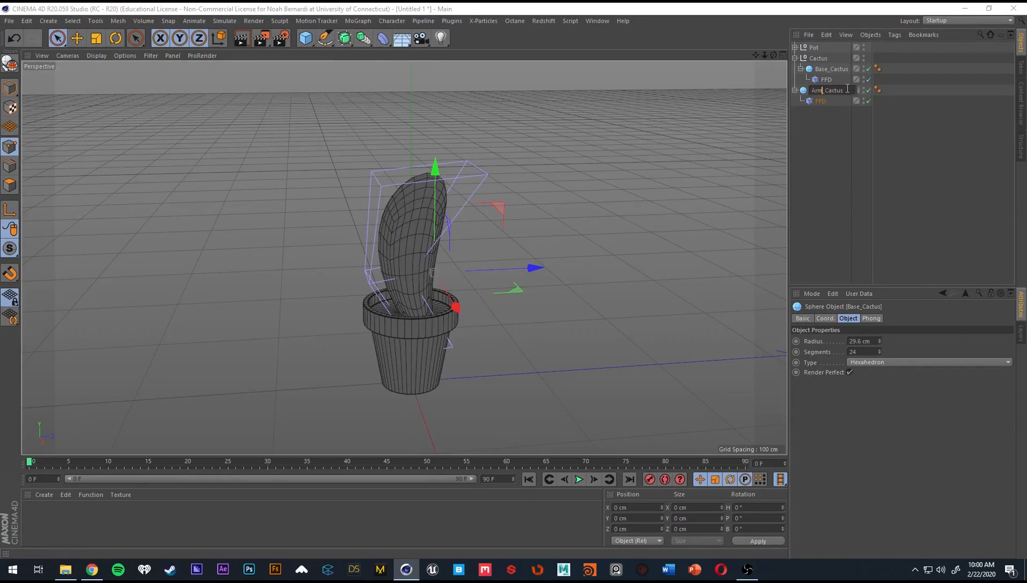
key(Return)
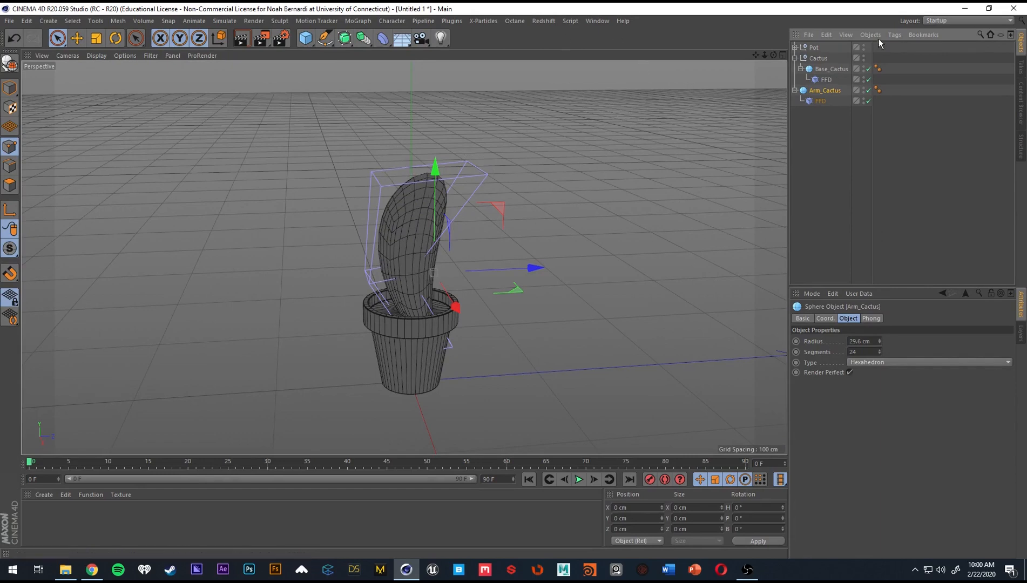
Scale Arm_Cactus down to a small arm and move it out beside the main cactus body.
alt+drag(489, 168, 511, 248)
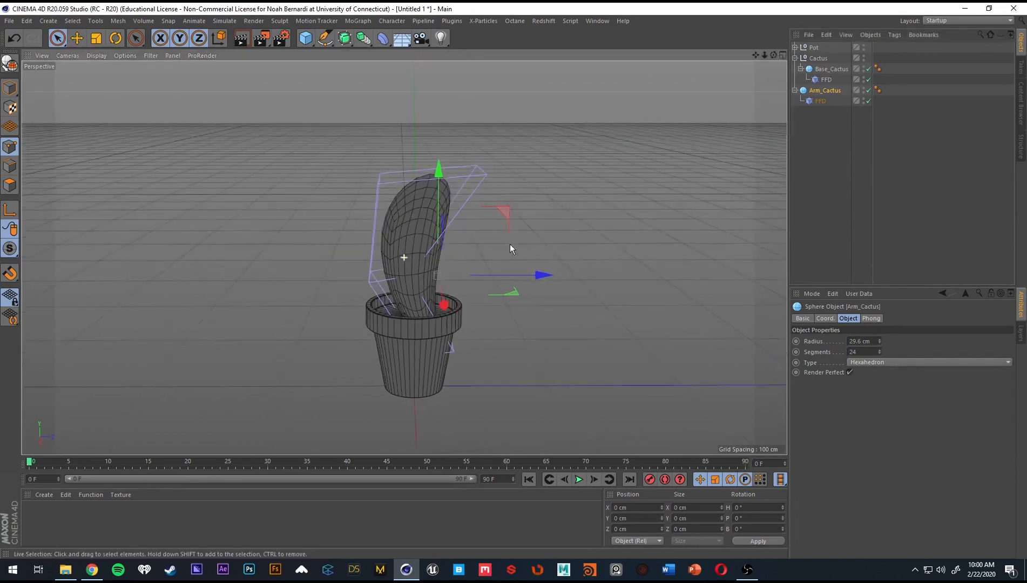
key(t)
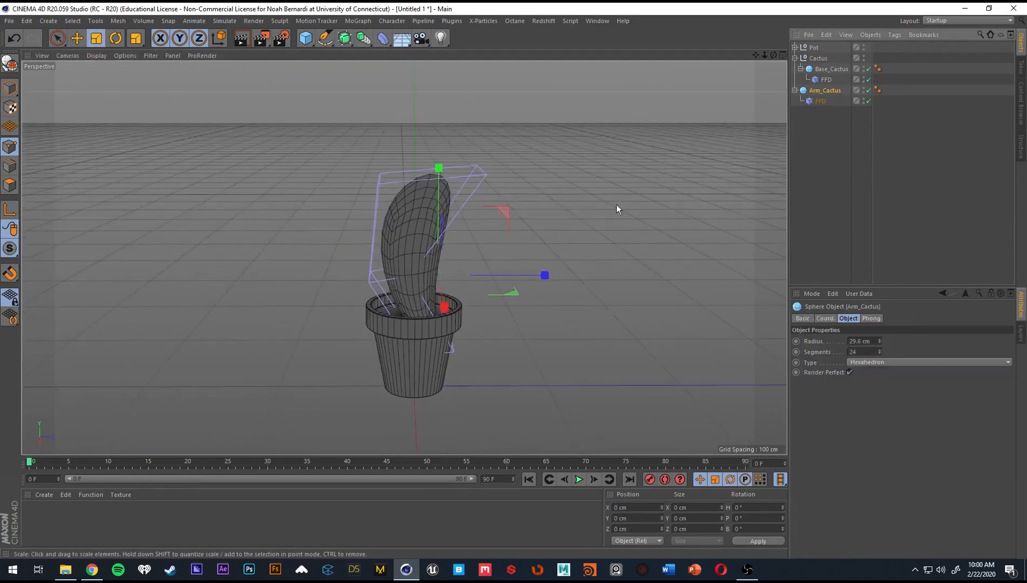
drag(616, 204, 434, 268)
key(e)
key(t)
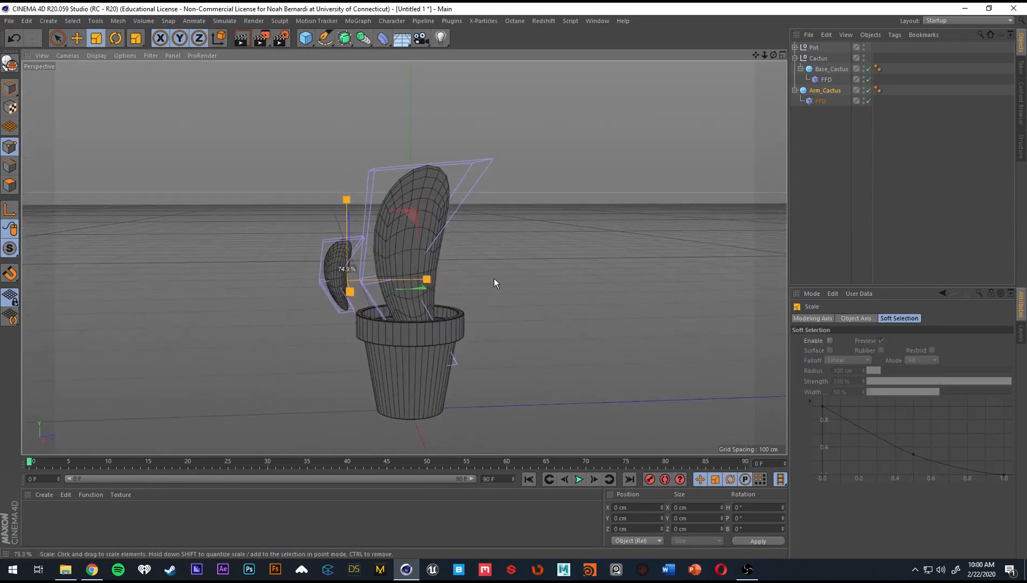
drag(357, 242, 324, 253)
Position the outward-tilted Arm_Cactus so its lower end sinks into the side of the main body.
key(e)
drag(384, 235, 403, 211)
mouse_move(366, 258)
alt+mouse_down()
mouse_move(368, 241)
mouse_move(546, 270)
mouse_move(359, 242)
alt+mouse_up()
drag(318, 215, 415, 263)
scroll(419, 253, up, 3)
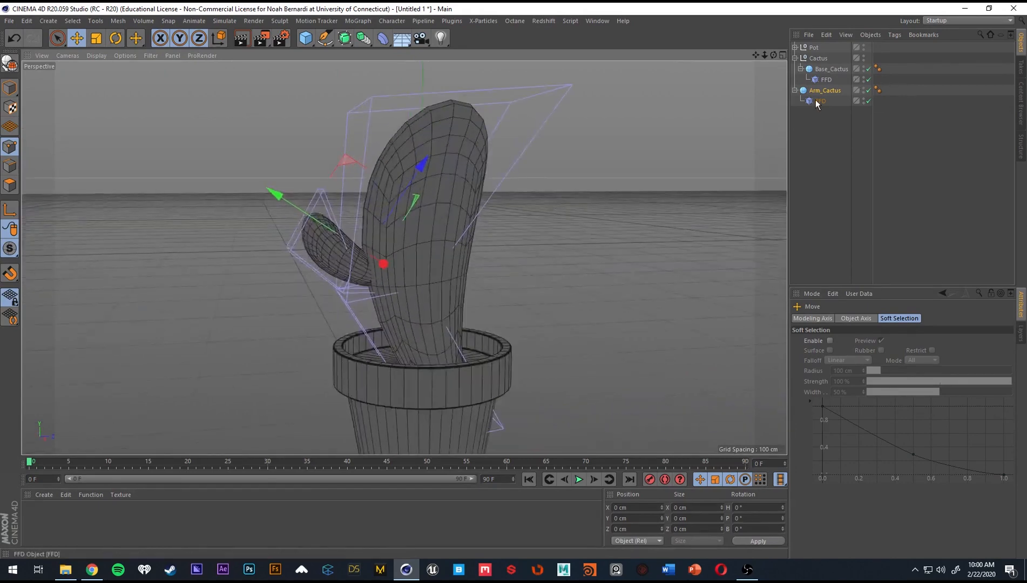
Isolate Arm_Cactus for editing its FFD cage by disabling and hiding Base_Cactus and its FFD deformer.
click(818, 102)
mouse_move(406, 218)
alt+mouse_down()
mouse_move(424, 225)
mouse_move(412, 222)
alt+mouse_up()
key(space)
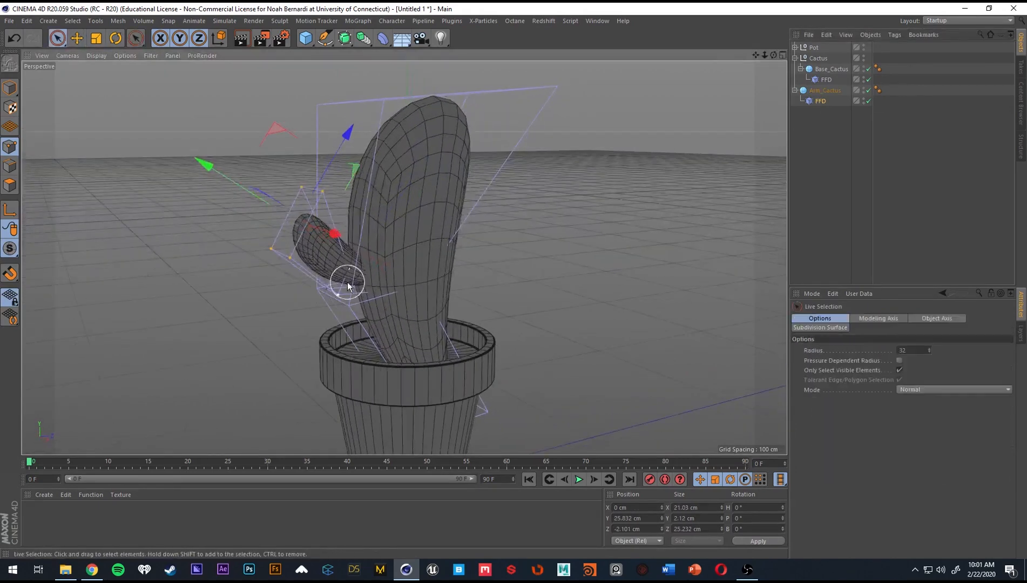
click(869, 69)
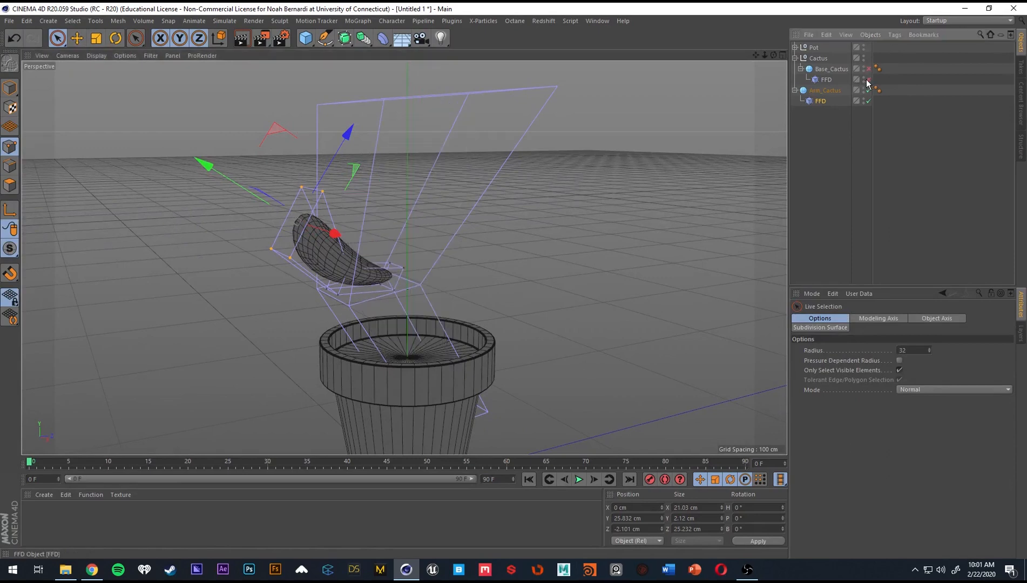
click(842, 129)
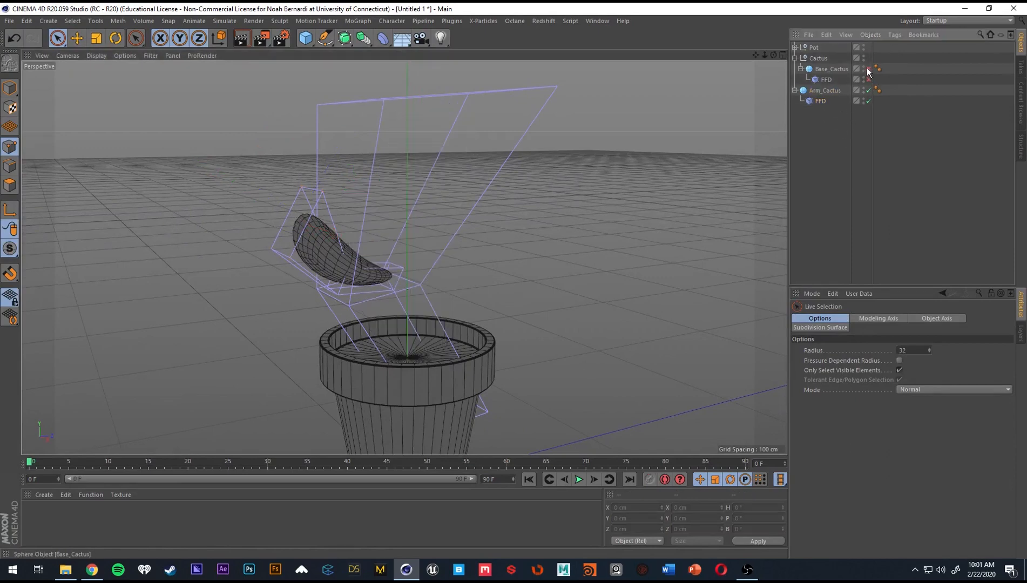
click(830, 70)
click(827, 80)
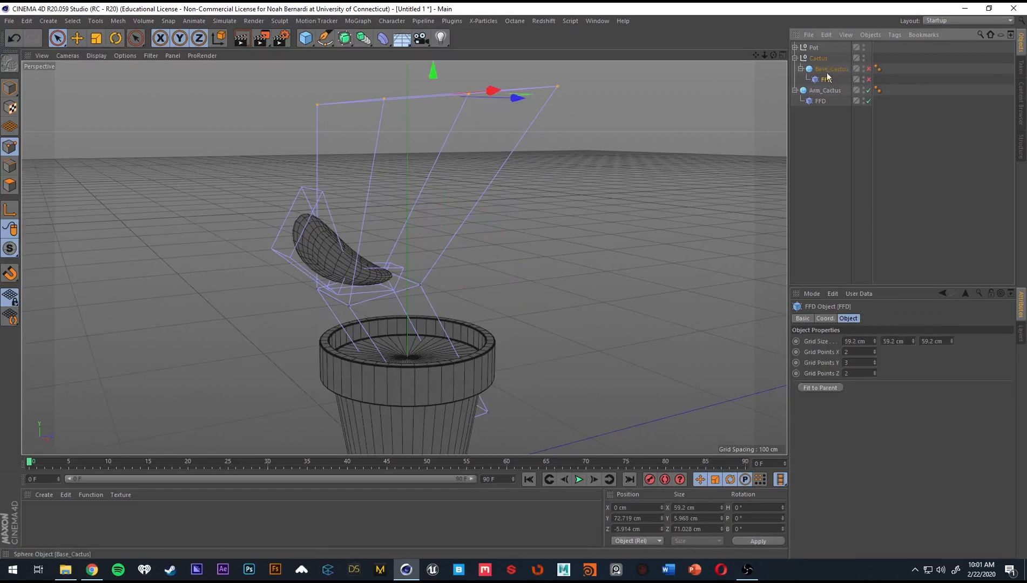
click(867, 79)
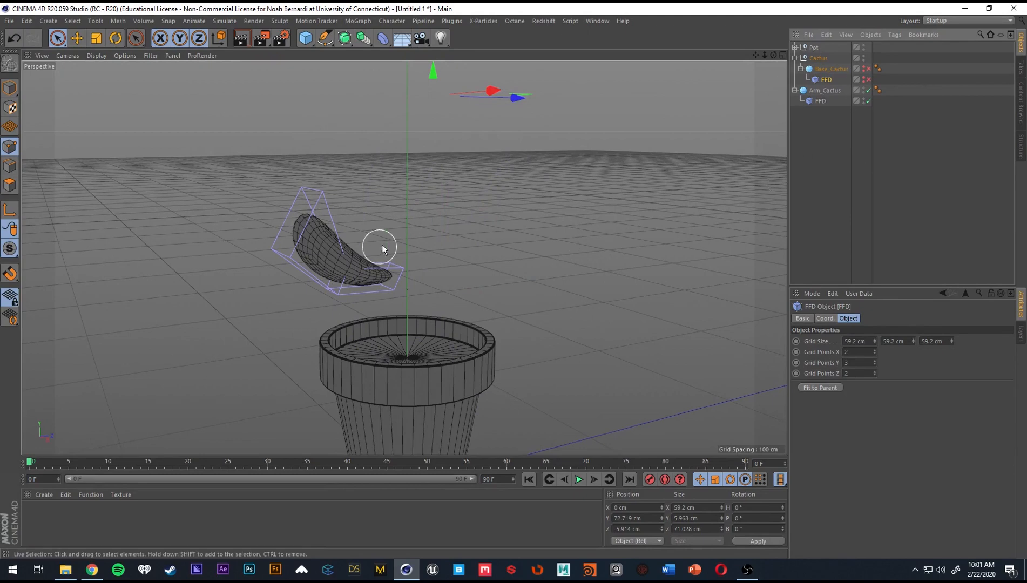
Move the upper points of Arm_Cactus's FFD cage higher and scale them down to stretch and narrow the arm's tip.
alt+drag(382, 245, 367, 290)
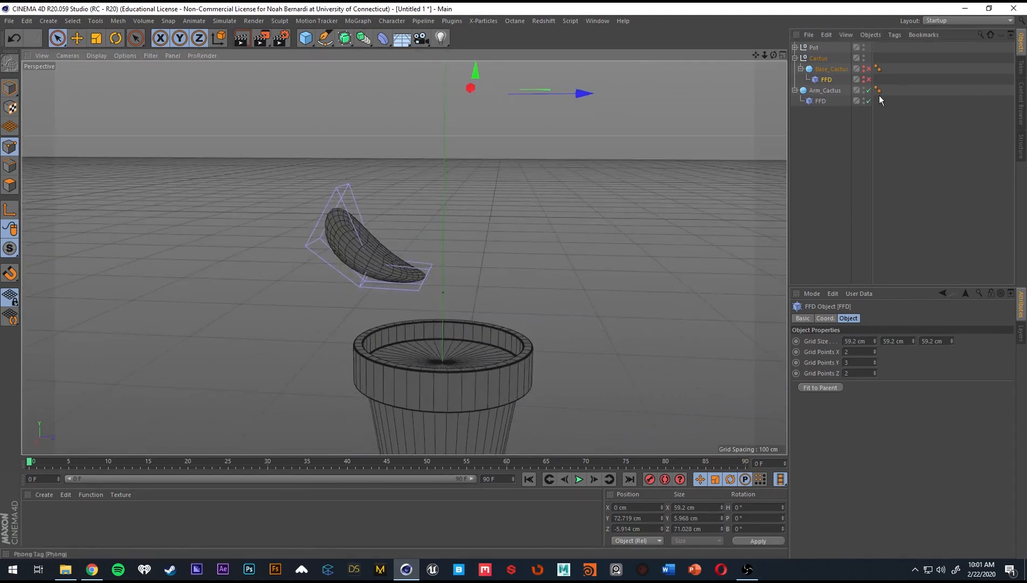
click(820, 101)
alt+drag(314, 215, 428, 242)
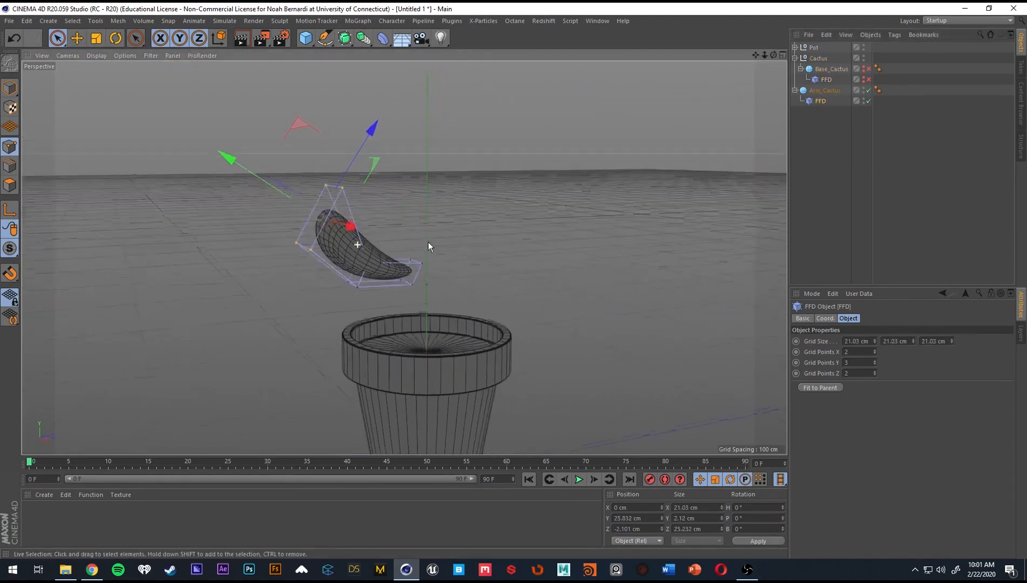
scroll(348, 226, up, 4)
alt+drag(348, 226, 358, 233)
drag(360, 166, 397, 122)
alt+drag(388, 210, 403, 179)
key(t)
alt+drag(410, 184, 327, 226)
mouse_move(500, 246)
alt+mouse_down()
mouse_move(502, 227)
mouse_move(500, 259)
alt+mouse_up()
Reshape the bend of Arm_Cactus by shifting the FFD cage's middle points, and move its tip points toward the main body's side.
key(9)
drag(387, 327, 383, 325)
alt+drag(381, 301, 351, 311)
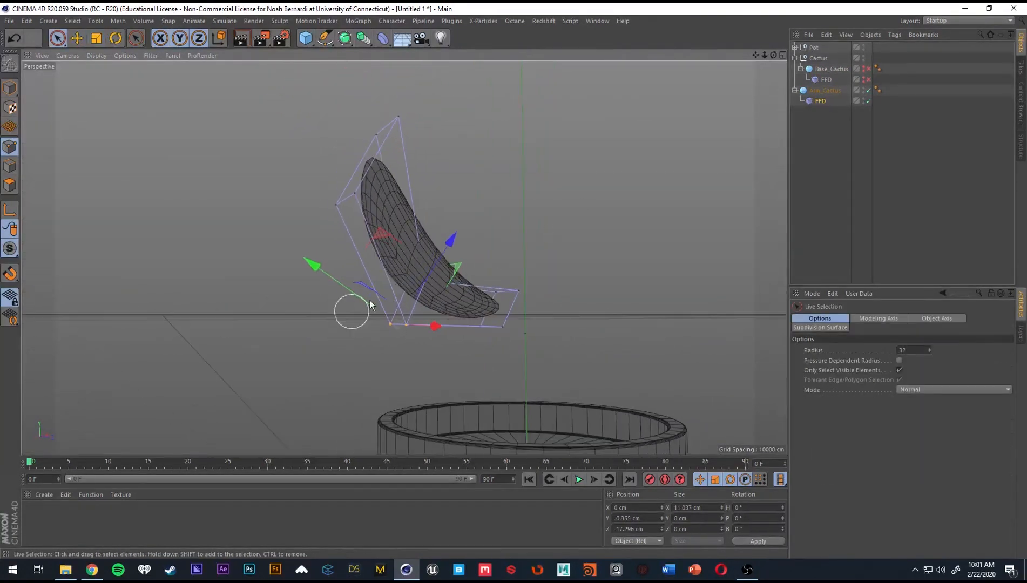
drag(437, 255, 436, 153)
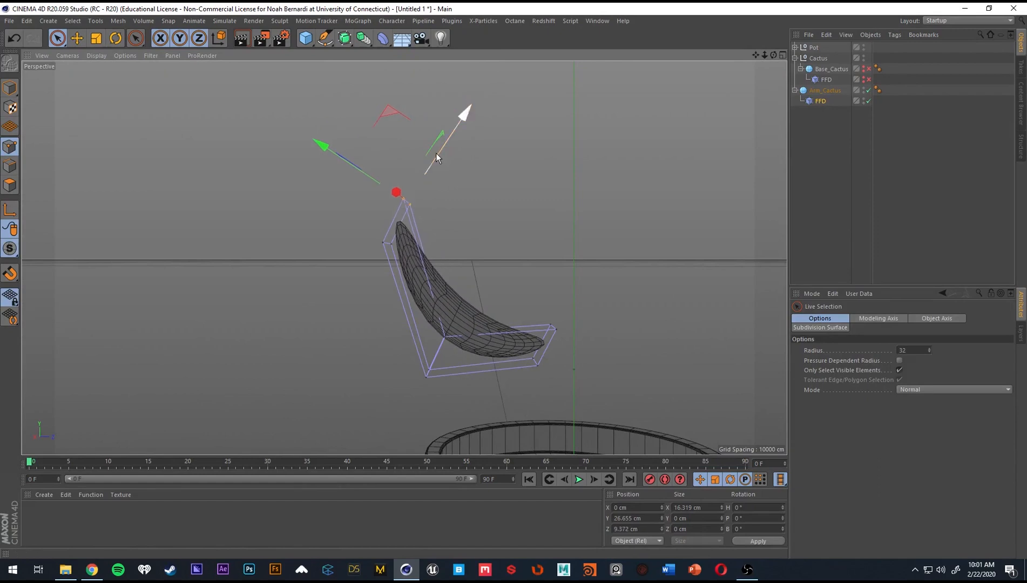
drag(335, 153, 356, 172)
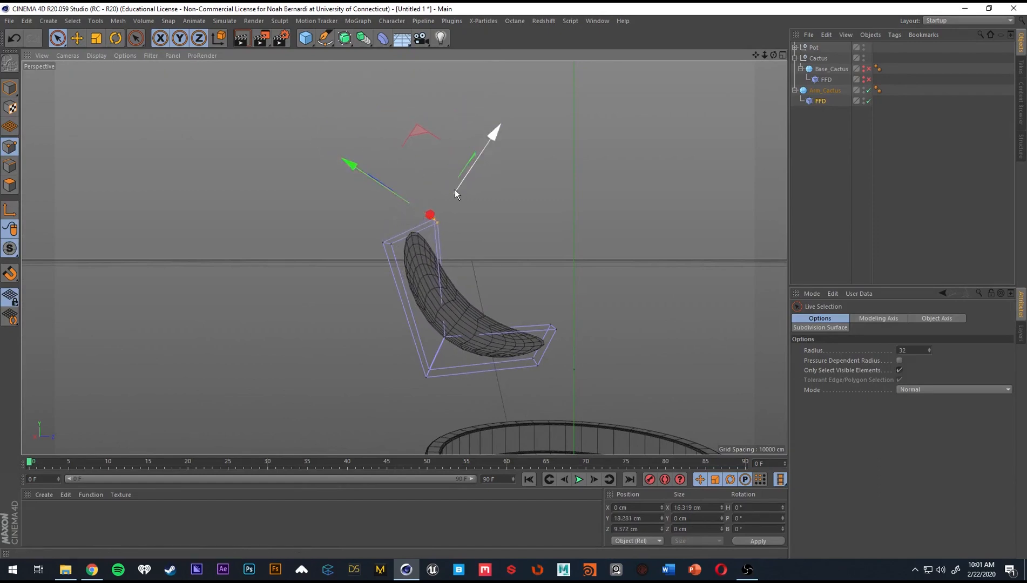
drag(456, 190, 472, 187)
Select the four FFD points at the attached lower end of Arm_Cactus and scale them down to taper that end.
alt+drag(470, 243, 470, 291)
alt+middle_drag(470, 298, 384, 232)
alt+drag(404, 261, 440, 311)
alt+drag(439, 302, 475, 273)
key(t)
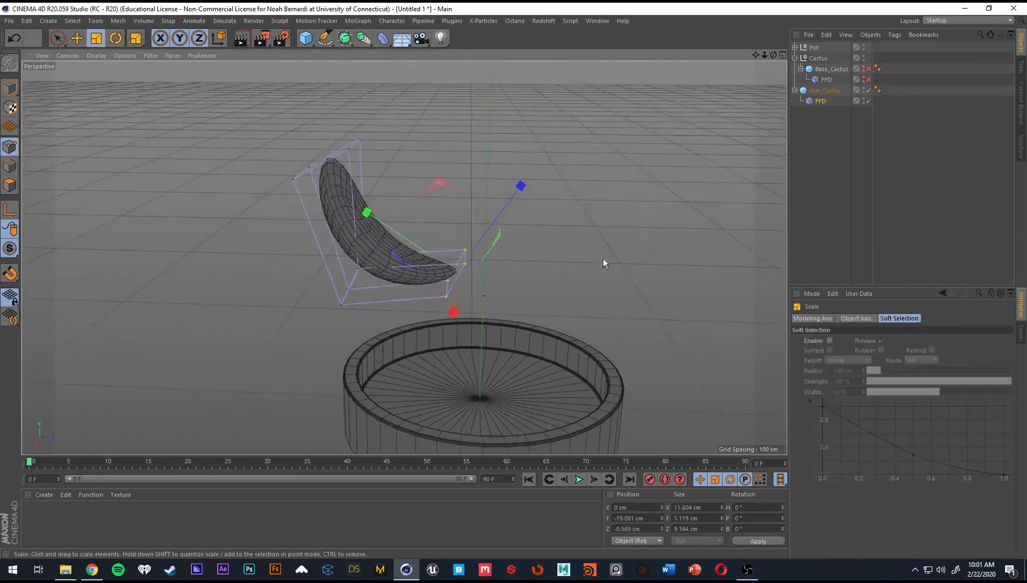
drag(603, 258, 440, 300)
Select the middle row of Arm_Cactus's FFD points and scale it down to slim the arm at the bend.
key(9)
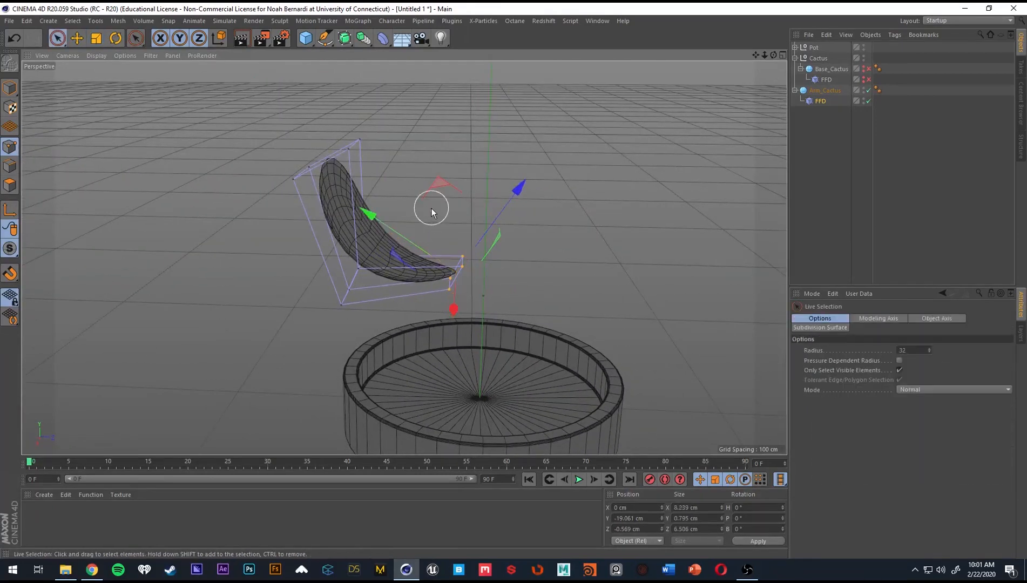
alt+drag(340, 328, 434, 284)
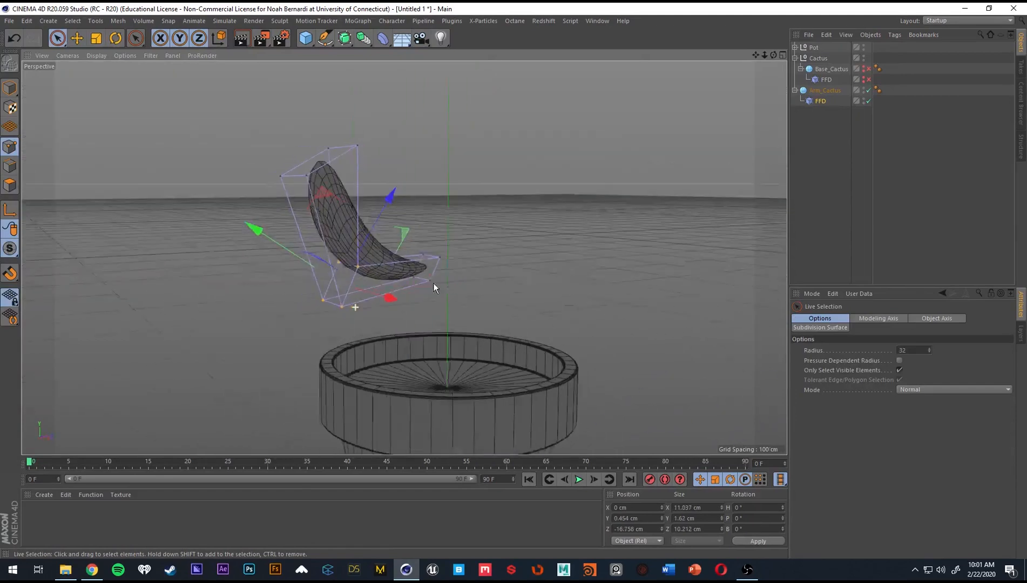
key(t)
drag(577, 257, 379, 288)
alt+drag(392, 253, 360, 259)
scroll(424, 269, down, 3)
alt+drag(424, 268, 354, 227)
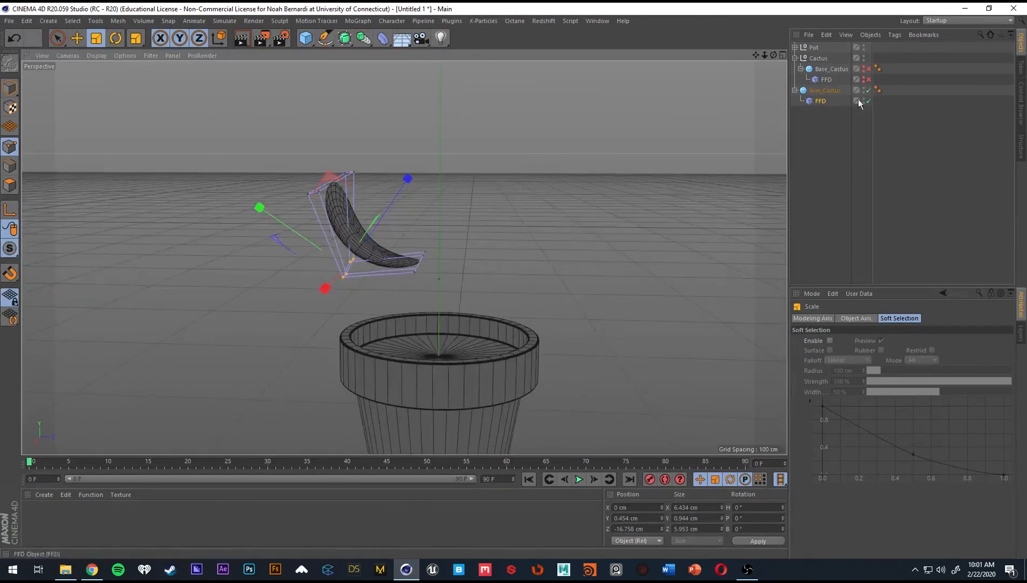
Show and re-enable Base_Cactus and its FFD deformer to check the arm against the main body.
click(864, 69)
mouse_move(464, 216)
alt+mouse_down()
mouse_move(497, 218)
mouse_move(428, 201)
mouse_move(467, 214)
alt+mouse_up()
alt+middle_drag(400, 200, 414, 209)
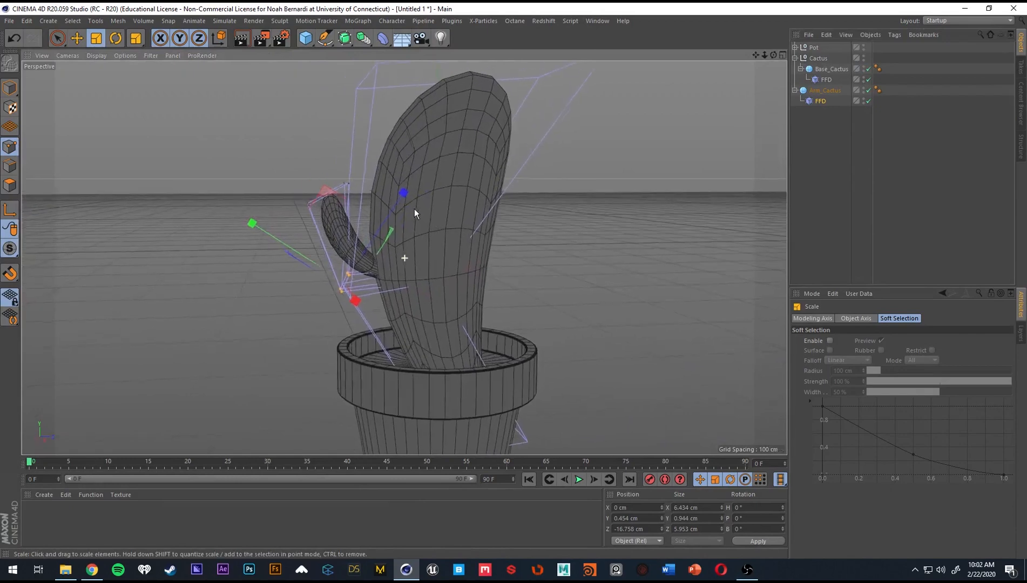
scroll(400, 216, down, 4)
mouse_move(395, 227)
alt+mouse_down()
mouse_move(430, 228)
mouse_move(395, 228)
alt+mouse_up()
scroll(395, 227, up, 4)
Scale the whole Arm_Cactus up to a radius of 14.804 cm and reposition it against the main body.
click(806, 91)
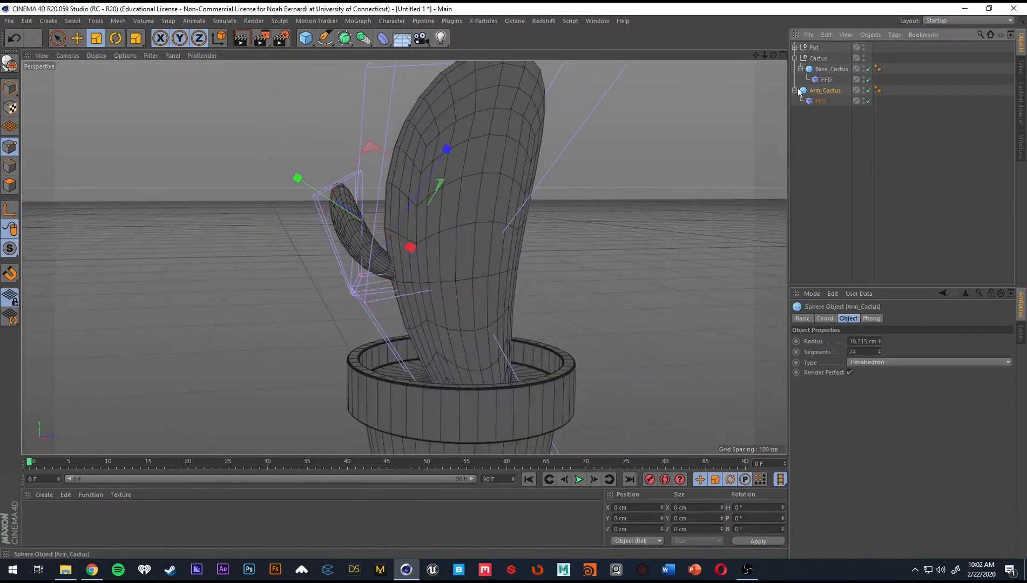
drag(457, 273, 582, 262)
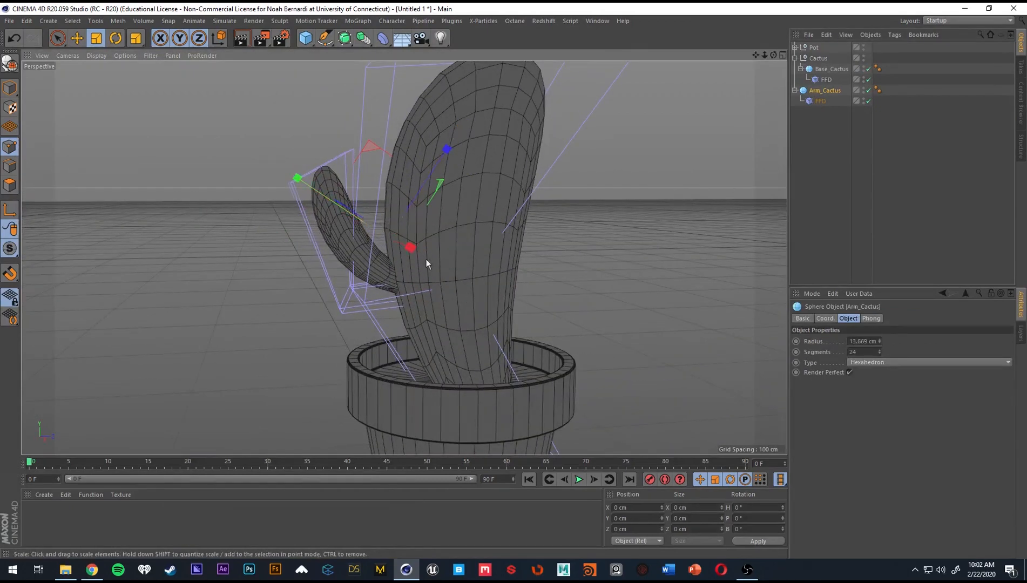
drag(426, 260, 462, 273)
alt+drag(462, 272, 451, 243)
scroll(442, 222, down, 3)
key(e)
drag(451, 198, 475, 217)
Duplicate Arm_Cactus with its FFD deformer and place the copy below the original in the object hierarchy.
key(ctrl+c)
key(ctrl+v)
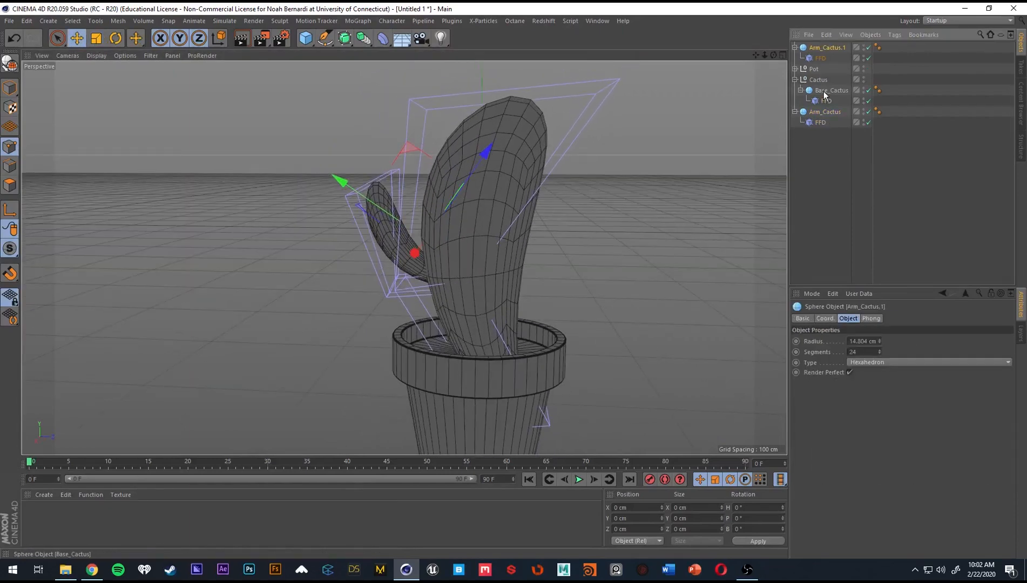
drag(835, 132, 835, 133)
Rotate Arm_Cactus.1 around the world's vertical axis so it faces away from the original arm.
alt+drag(572, 205, 391, 230)
key(r)
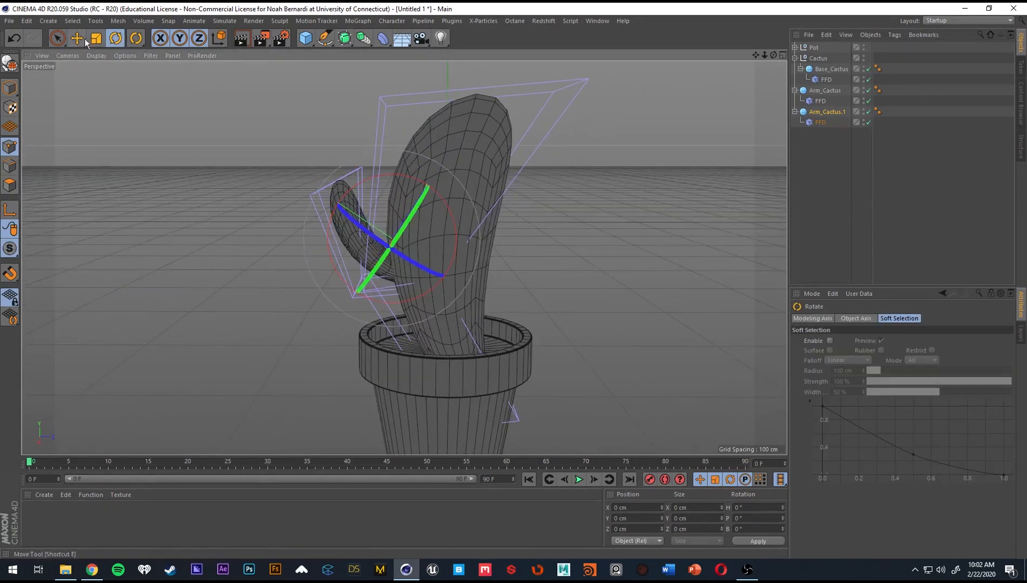
click(220, 38)
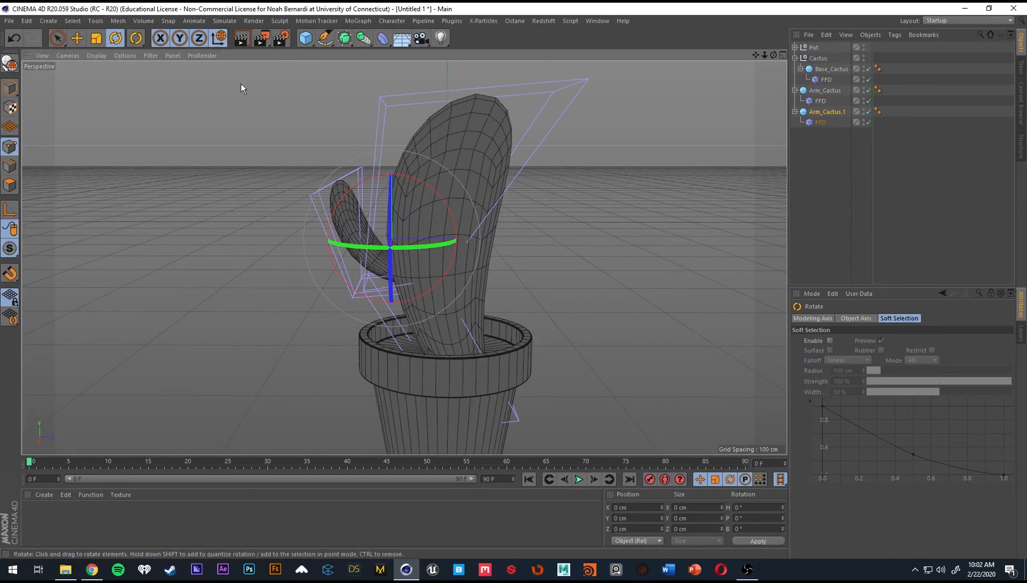
click(223, 38)
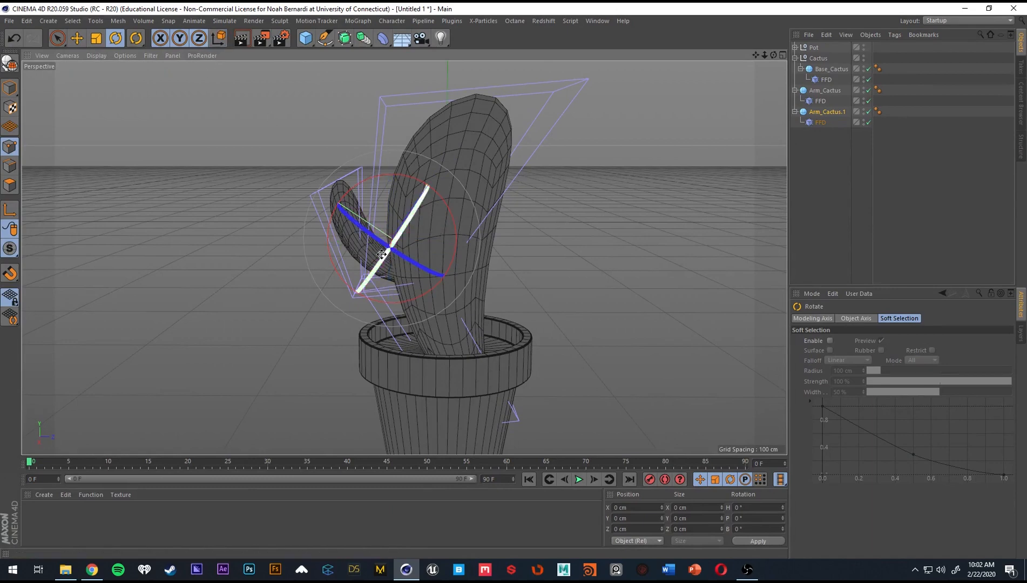
click(222, 38)
alt+drag(343, 213, 749, 63)
Move Arm_Cactus.1 along the world Z axis to the opposite side of the main body, with its lower end sunk in.
key(e)
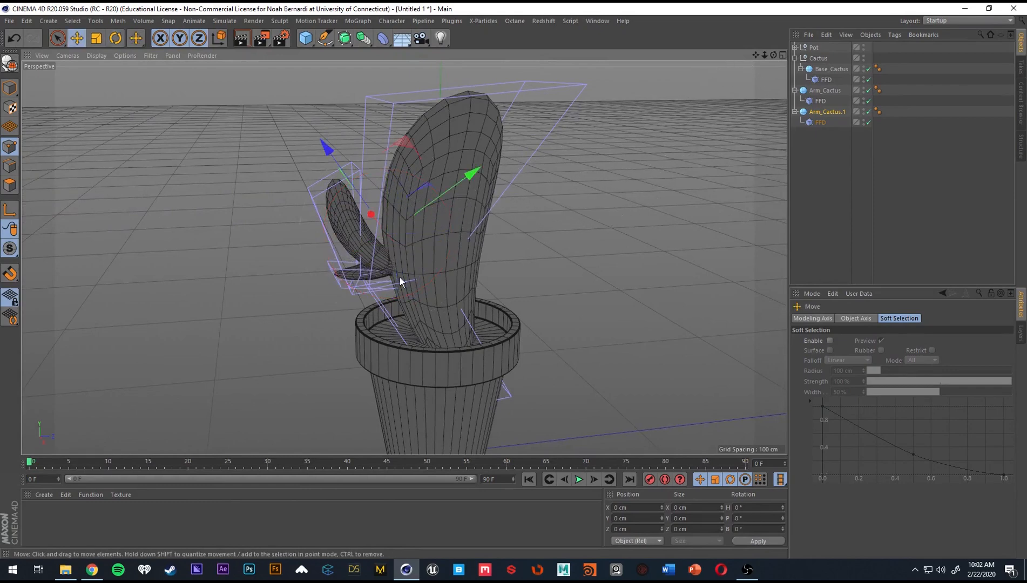
click(218, 38)
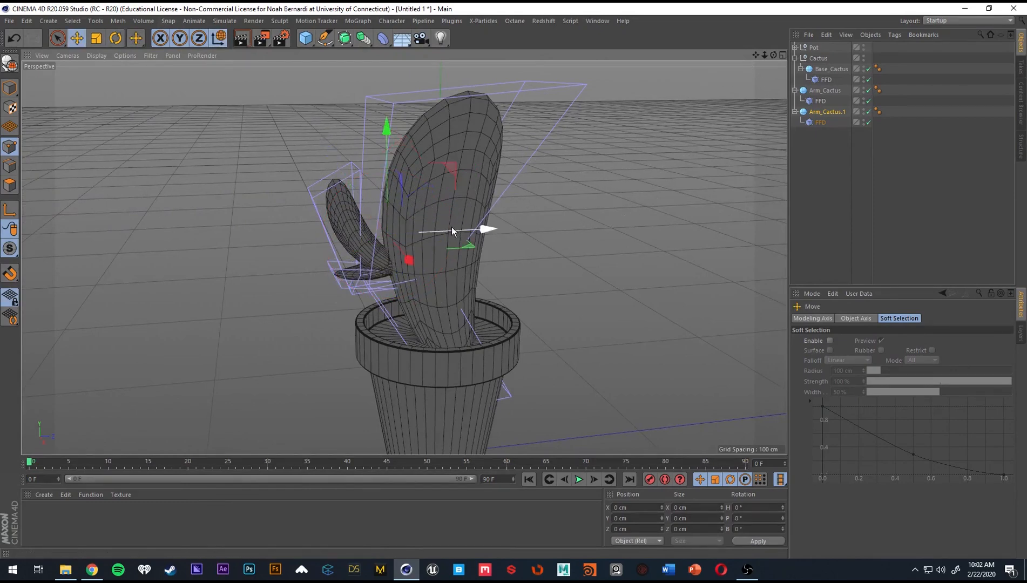
alt+drag(452, 228, 438, 251)
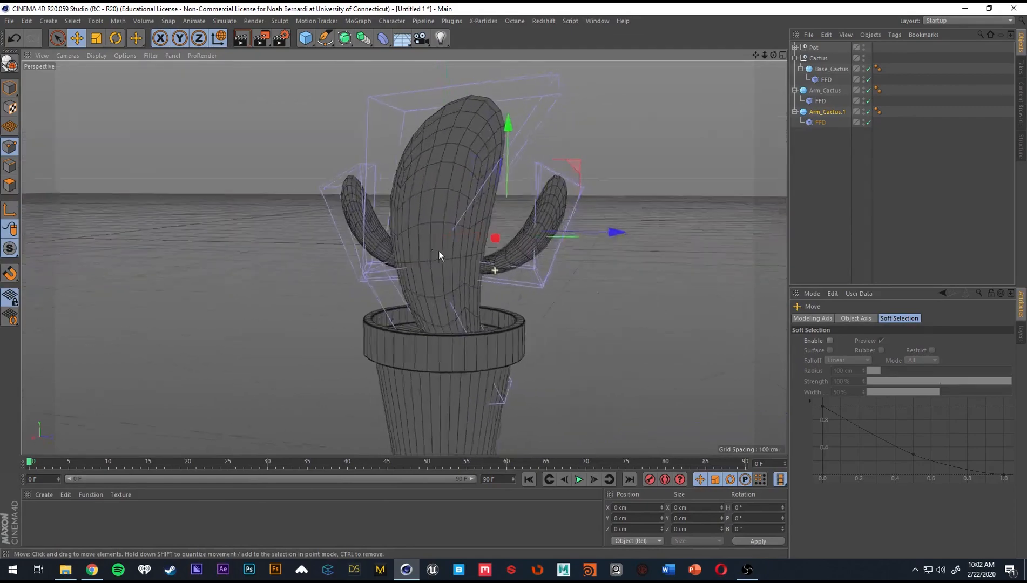
drag(505, 215, 555, 193)
alt+drag(433, 206, 485, 233)
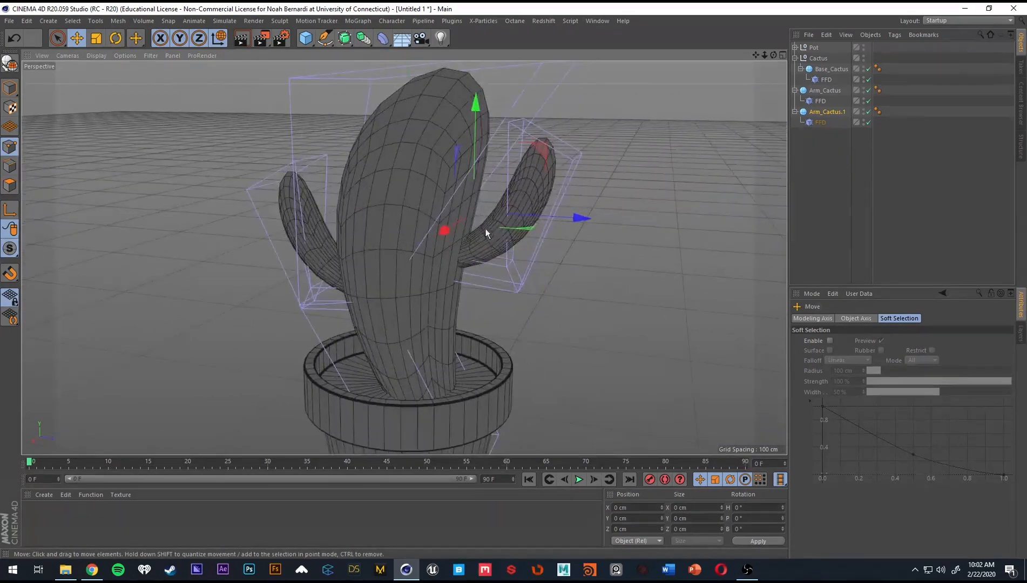
Raise the tip points of Arm_Cactus.1's FFD cage in world coordinates to make the second arm taller.
click(821, 122)
alt+drag(540, 194, 520, 243)
key(9)
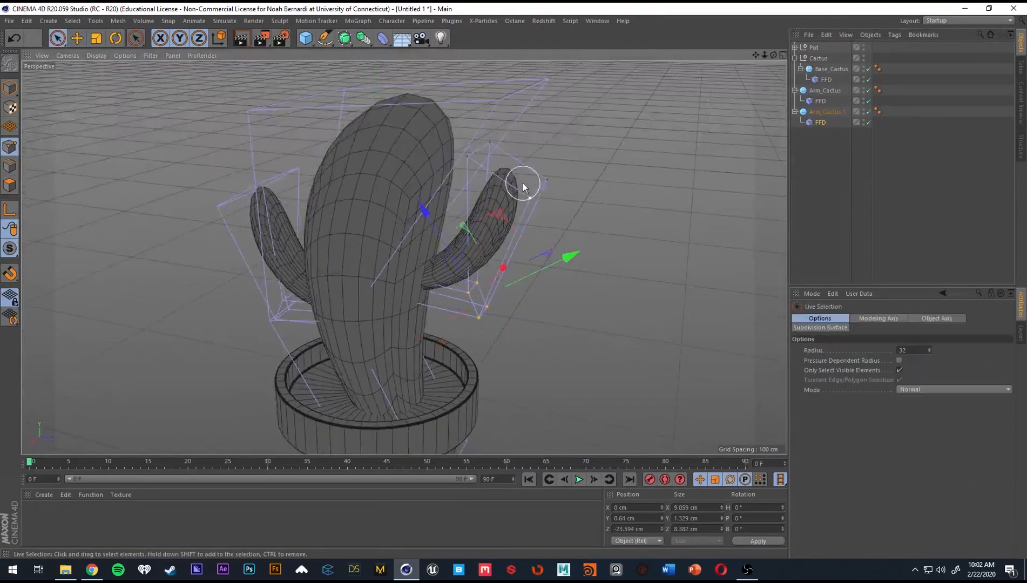
click(558, 195)
mouse_move(500, 163)
alt+mouse_down()
mouse_move(521, 158)
mouse_move(489, 147)
alt+mouse_up()
alt+middle_drag(522, 153, 477, 220)
click(224, 39)
mouse_move(462, 135)
mouse_down()
mouse_move(464, 97)
mouse_move(465, 130)
mouse_up()
Adjust the height and outward offset of Arm_Cactus.1's middle FFD points to refine the arm's bend, then deselect everything.
mouse_move(373, 221)
alt+mouse_down()
mouse_move(504, 289)
mouse_move(463, 288)
mouse_move(369, 236)
mouse_move(433, 260)
mouse_move(469, 316)
mouse_move(453, 331)
mouse_move(532, 327)
alt+mouse_up()
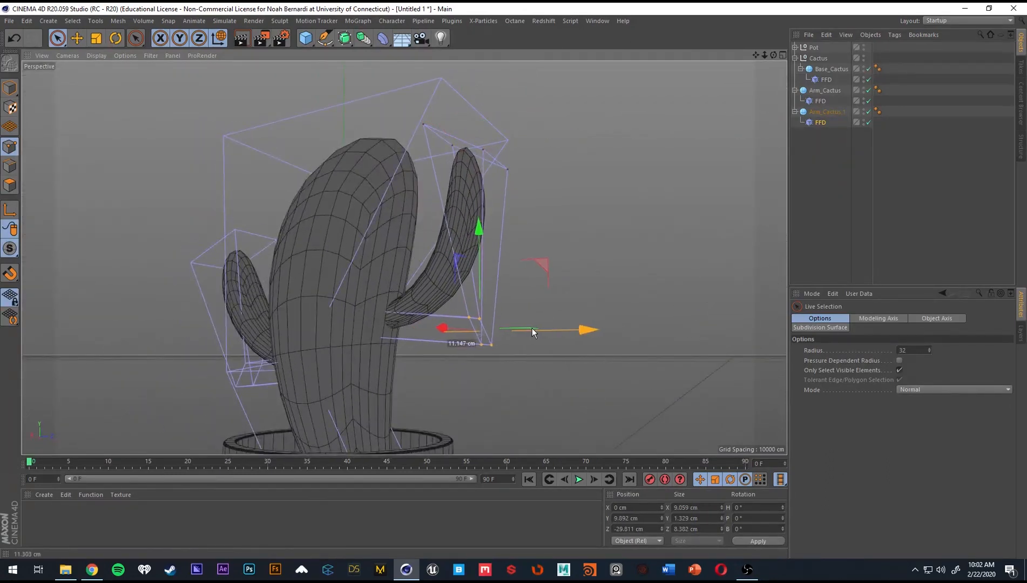
mouse_move(426, 282)
alt+mouse_down()
mouse_move(497, 310)
mouse_move(474, 277)
alt+mouse_up()
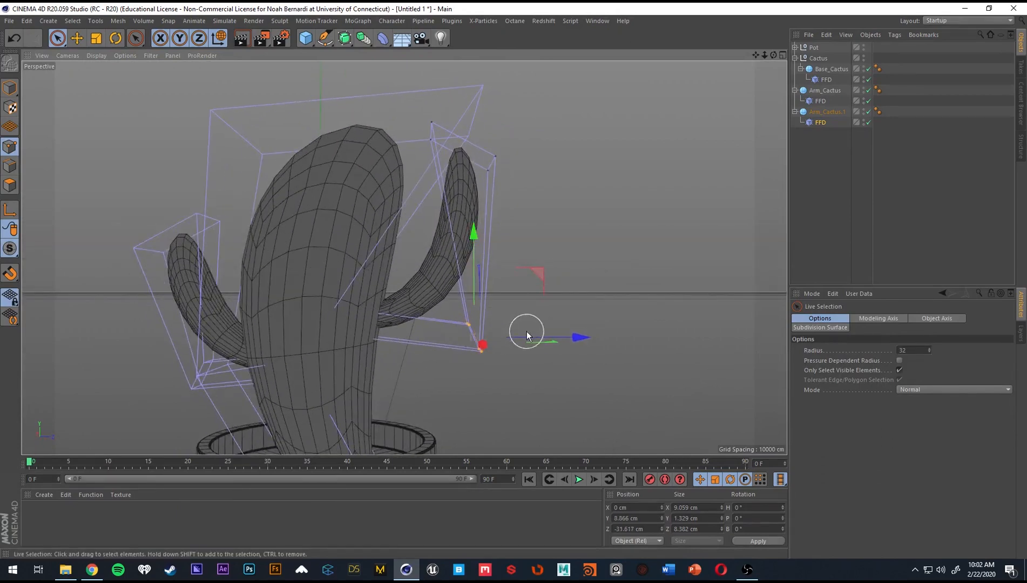
drag(526, 331, 503, 334)
alt+drag(420, 269, 389, 284)
scroll(356, 272, down, 5)
click(859, 158)
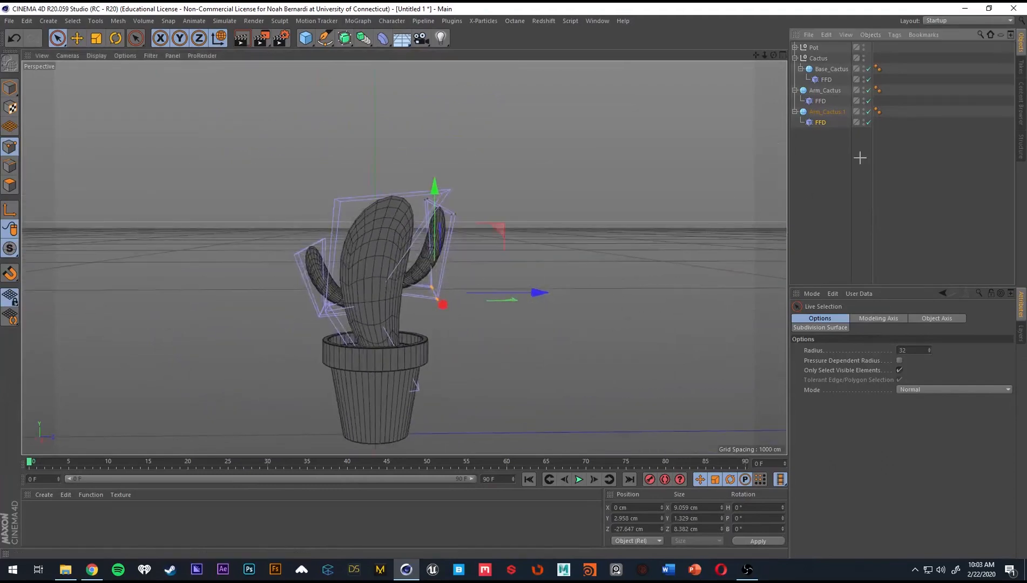
click(606, 217)
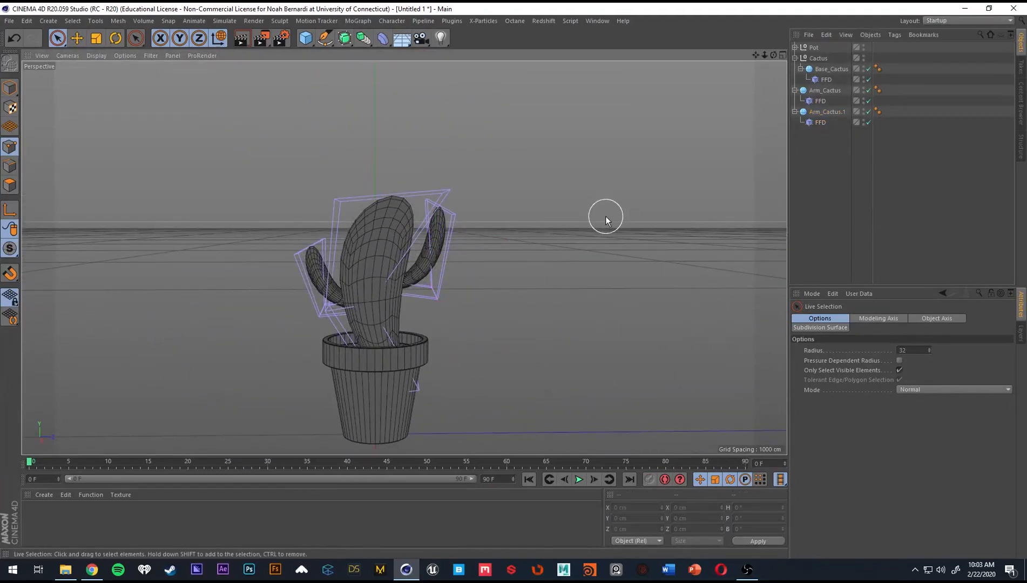
Switch the viewport to smooth shading without wireframe lines and hide the FFD cages of the body and both arms.
key(n)
key(a)
mouse_move(361, 282)
alt+mouse_down()
mouse_move(493, 309)
mouse_move(759, 156)
alt+mouse_up()
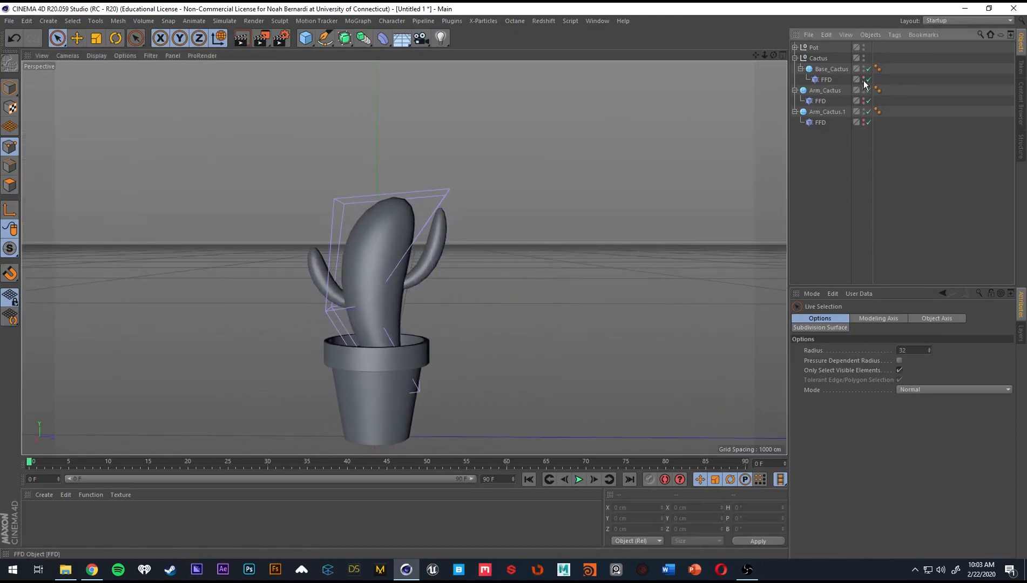
Collapse the object hierarchies and move Arm_Cactus and Arm_Cactus.1 into the Cactus group.
click(801, 68)
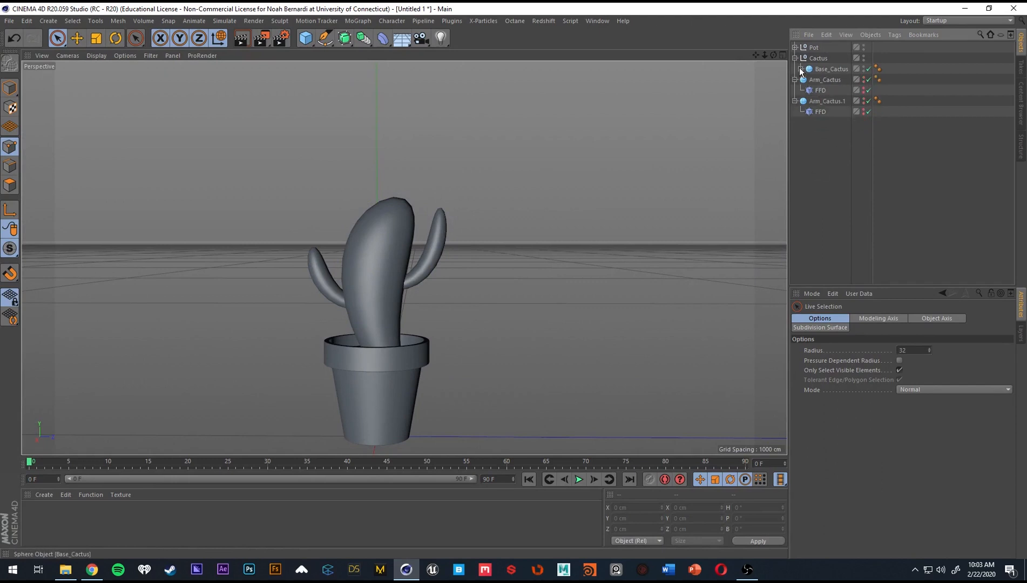
click(795, 80)
click(795, 58)
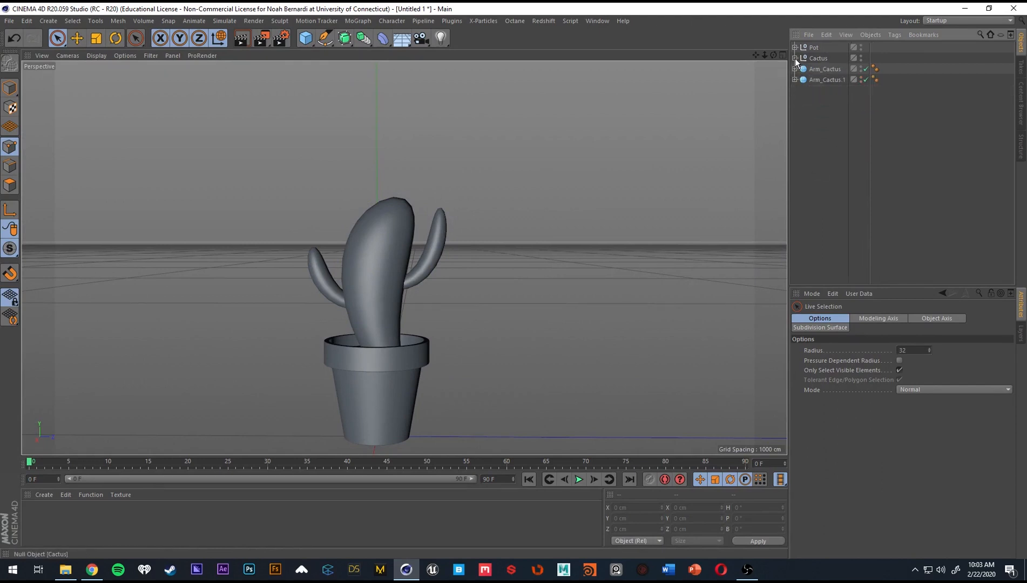
click(823, 71)
shift+click(826, 80)
drag(821, 58, 822, 68)
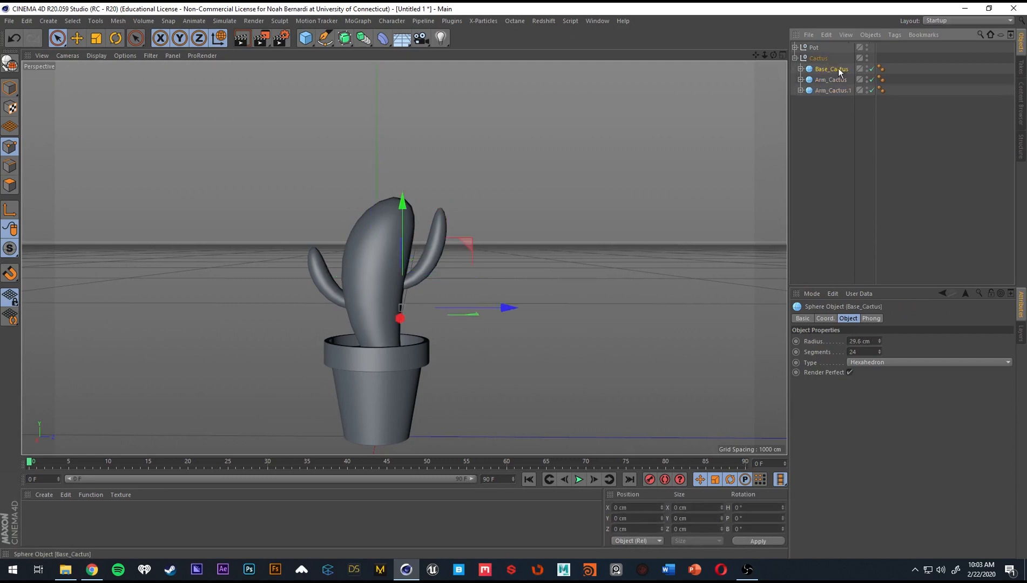
click(835, 116)
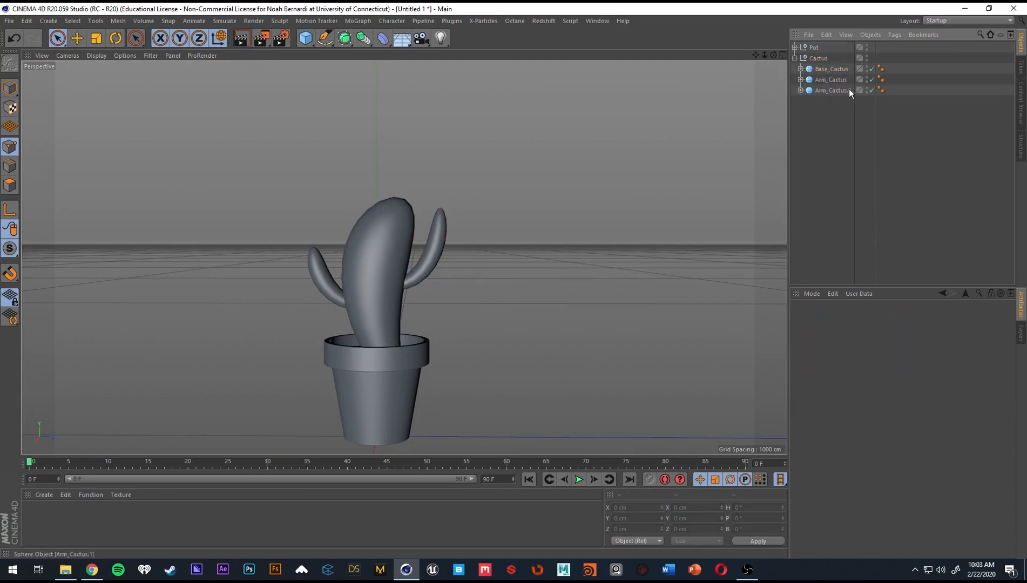
Rename Arm_Cactus.1 as Arm_Cactus_Right.
double_click(842, 91)
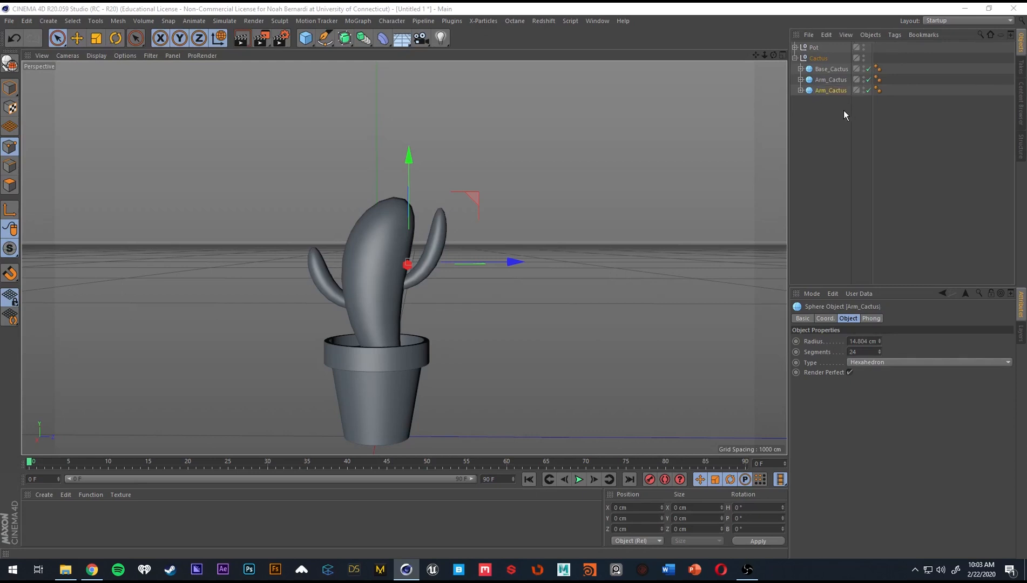
double_click(829, 93)
click(855, 88)
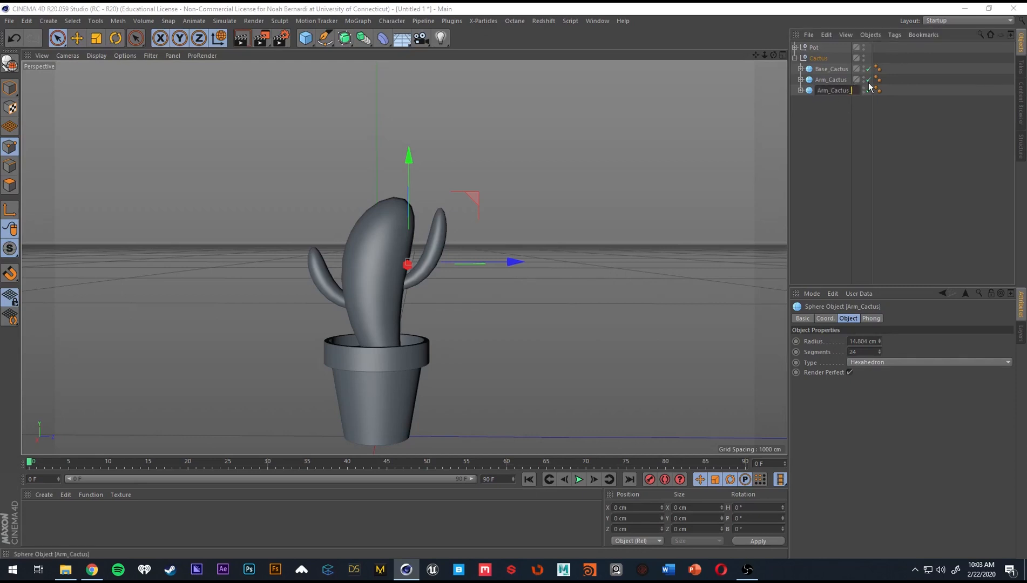
text(_Right)
key(Return)
Rename the original Arm_Cactus as Arm_Cactus_Left and clear the selection.
double_click(835, 79)
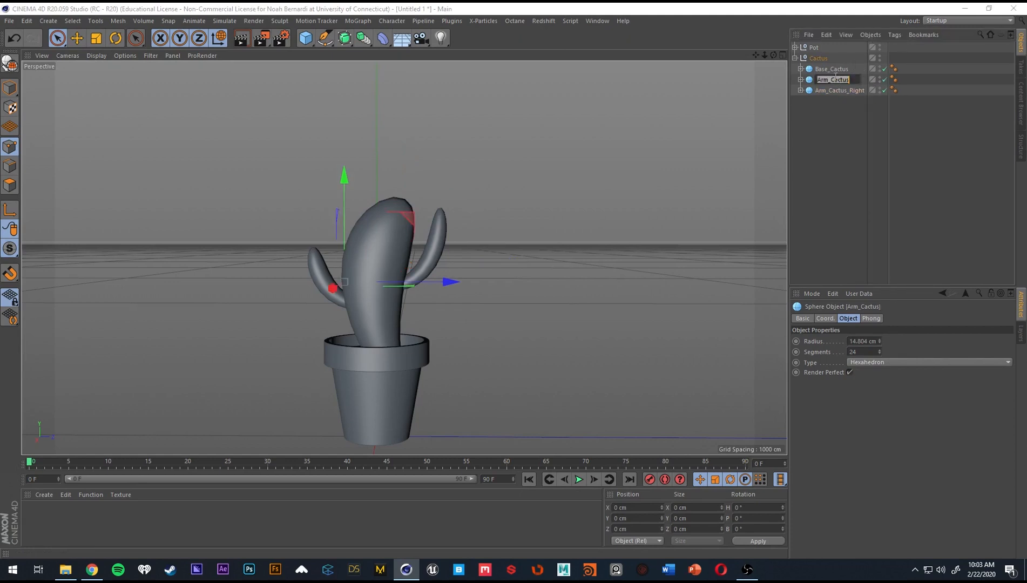
text(_LEft)
key(Return)
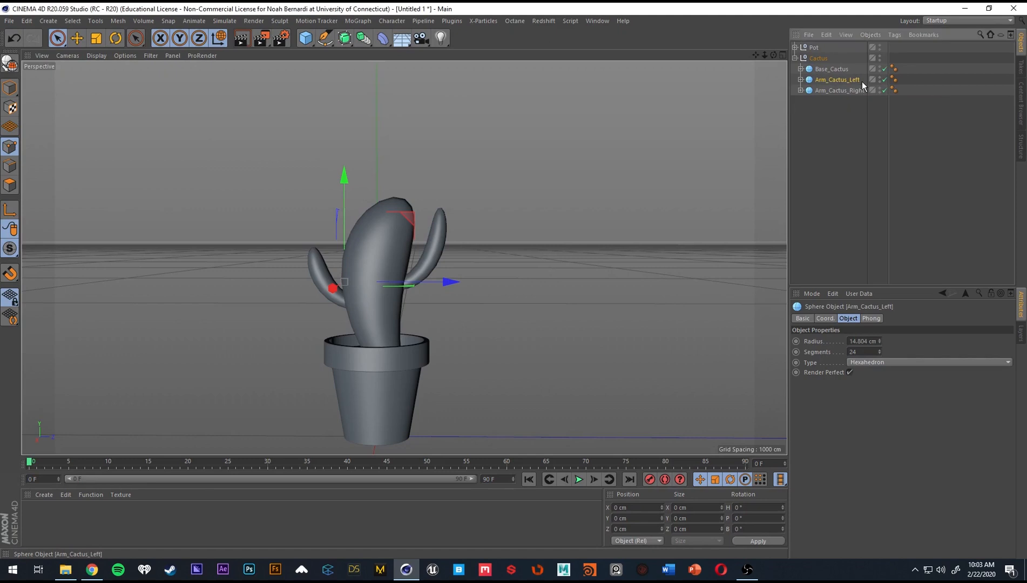
click(855, 120)
alt+drag(453, 249, 441, 314)
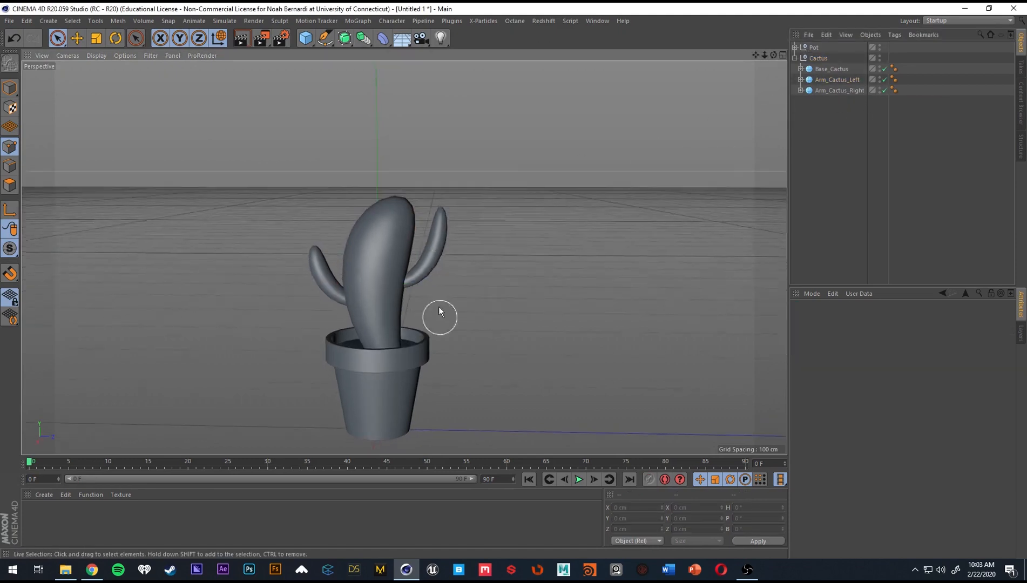
Show wireframe lines over the shaded cactus and examine the mesh density of the body and arms.
alt+middle_drag(440, 314, 421, 260)
alt+drag(379, 292, 379, 258)
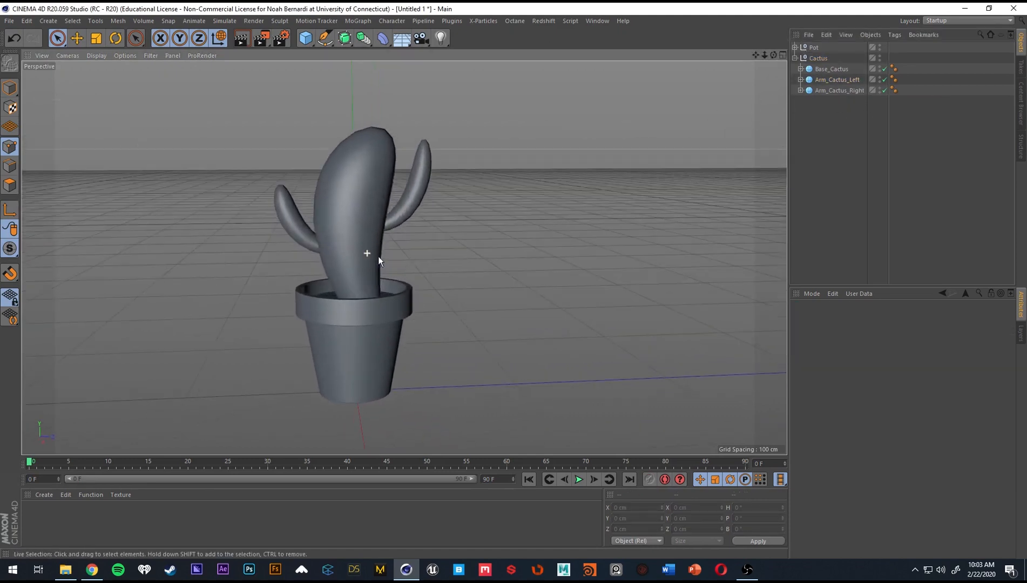
alt+right_drag(351, 152, 383, 146)
alt+drag(376, 135, 436, 150)
alt+drag(368, 152, 414, 119)
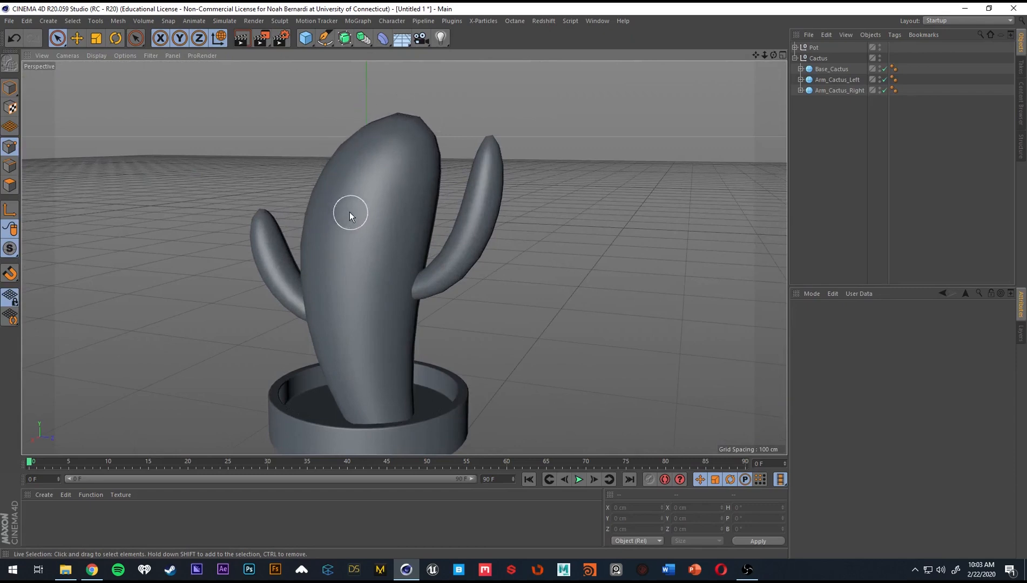
alt+drag(349, 212, 373, 216)
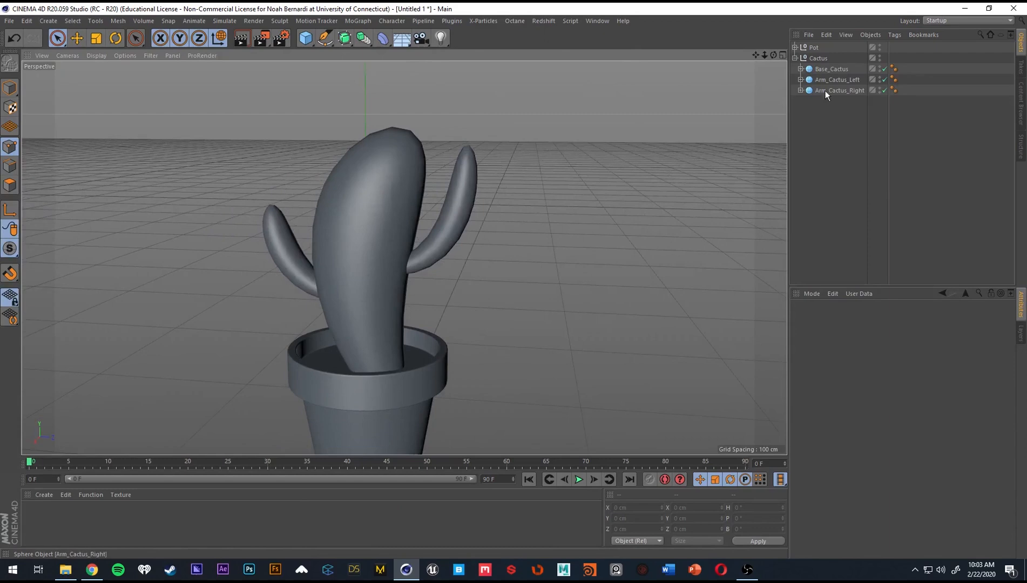
key(n)
key(b)
alt+drag(489, 236, 375, 179)
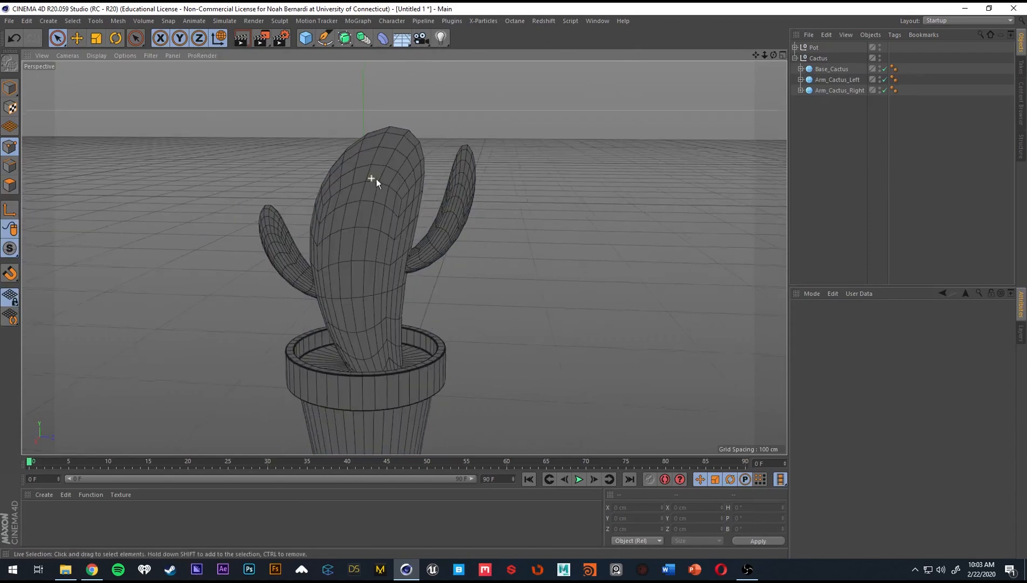
Try smoothing Base_Cactus with a Subdivision Surface, check it with and without wireframe lines, and undo it.
click(831, 70)
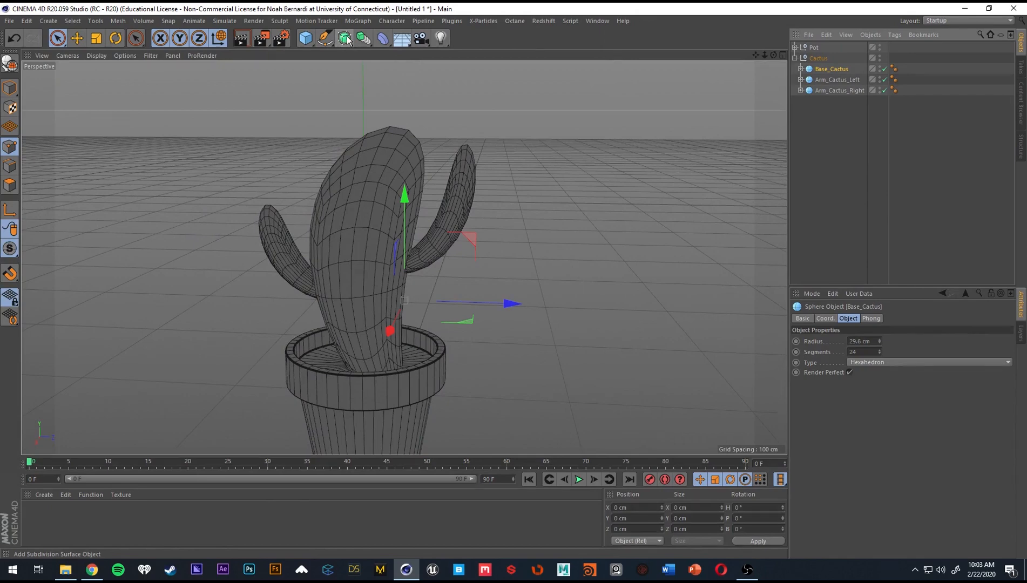
mouse_move(346, 36)
mouse_down()
mouse_move(374, 52)
mouse_move(341, 38)
mouse_up()
alt+click(344, 39)
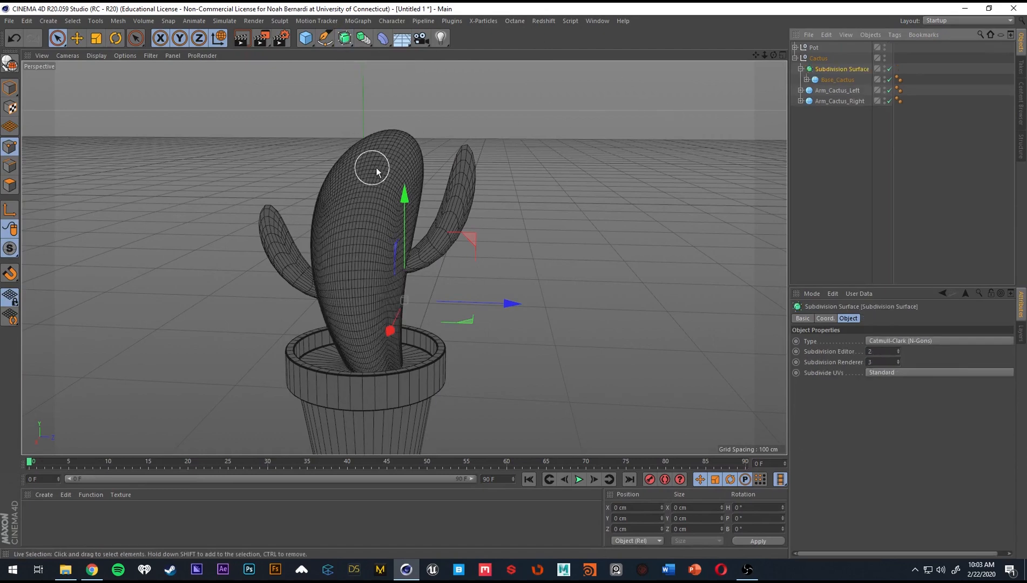
alt+drag(375, 168, 426, 182)
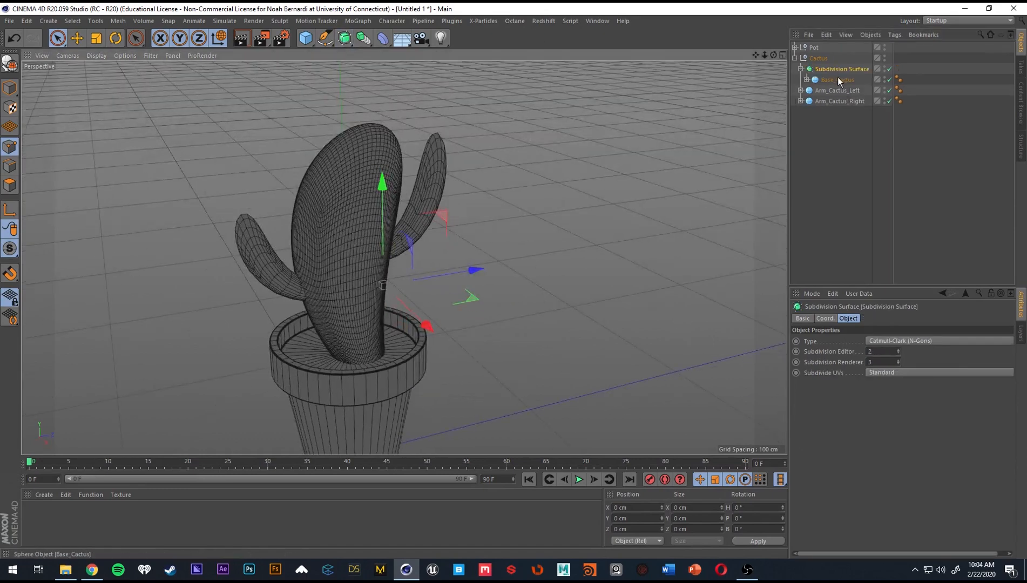
alt+drag(407, 223, 376, 221)
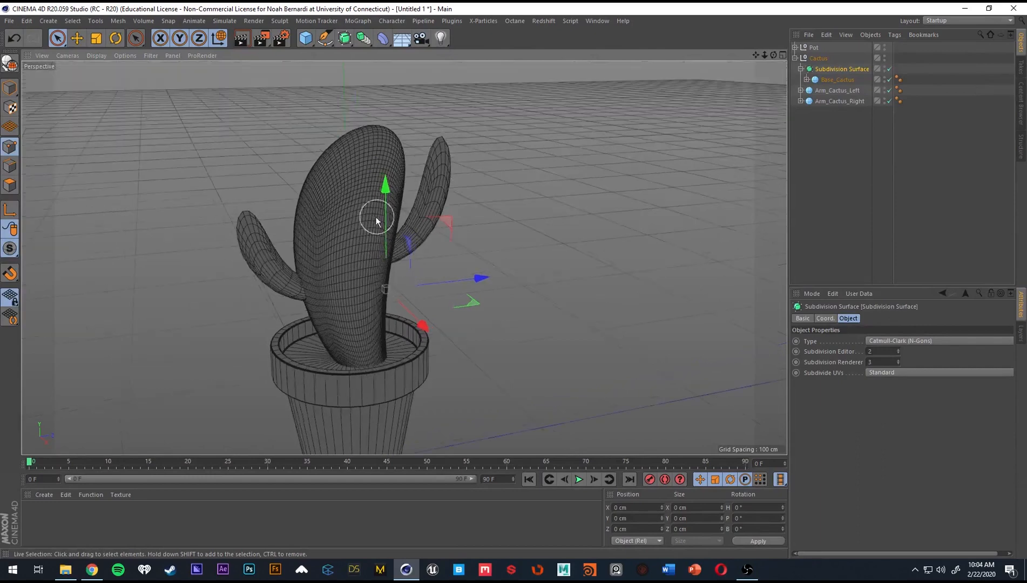
mouse_move(588, 215)
alt+mouse_down()
mouse_move(240, 140)
mouse_move(180, 166)
mouse_move(387, 170)
mouse_move(361, 182)
alt+mouse_up()
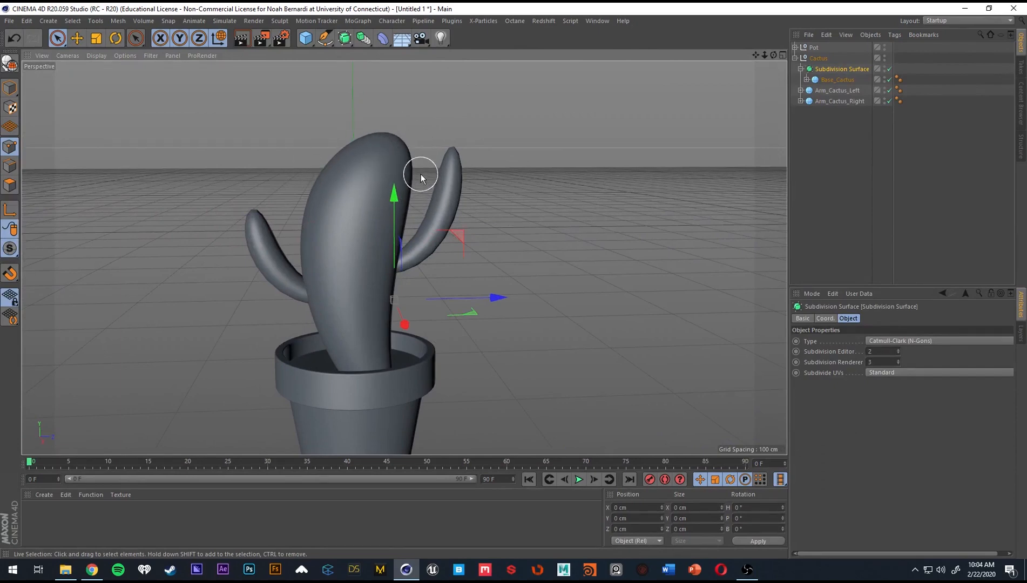
key(ctrl+z)
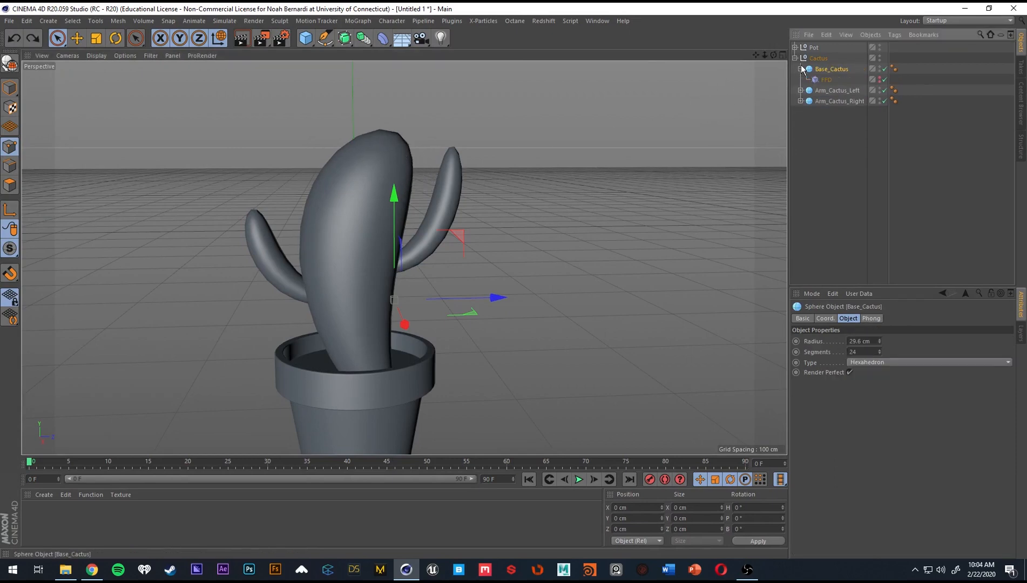
Try a Smoothing deformer on Base_Cactus, placed below the FFD in its hierarchy.
click(382, 38)
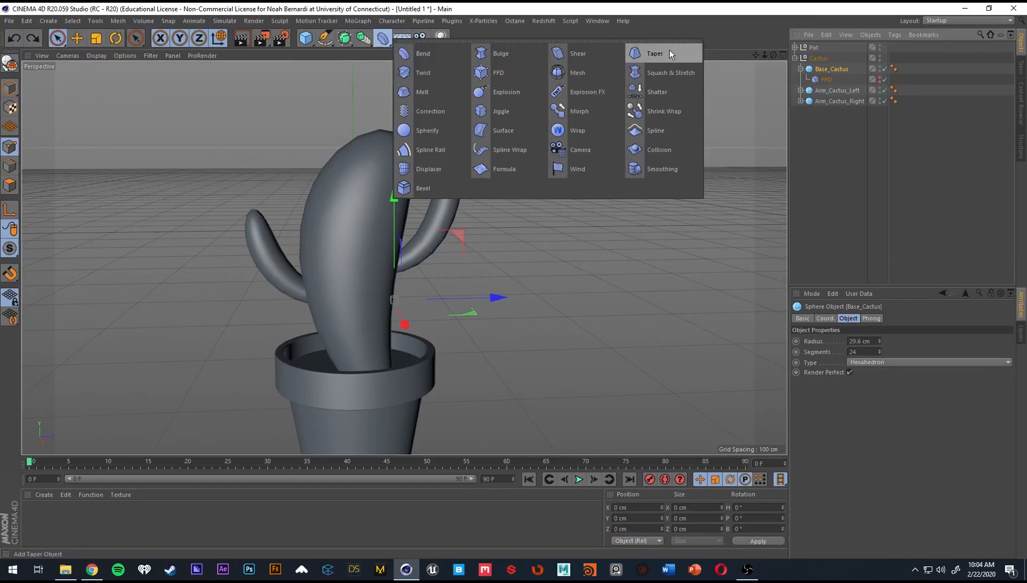
shift+click(671, 172)
alt+drag(417, 203, 654, 161)
drag(834, 81, 826, 95)
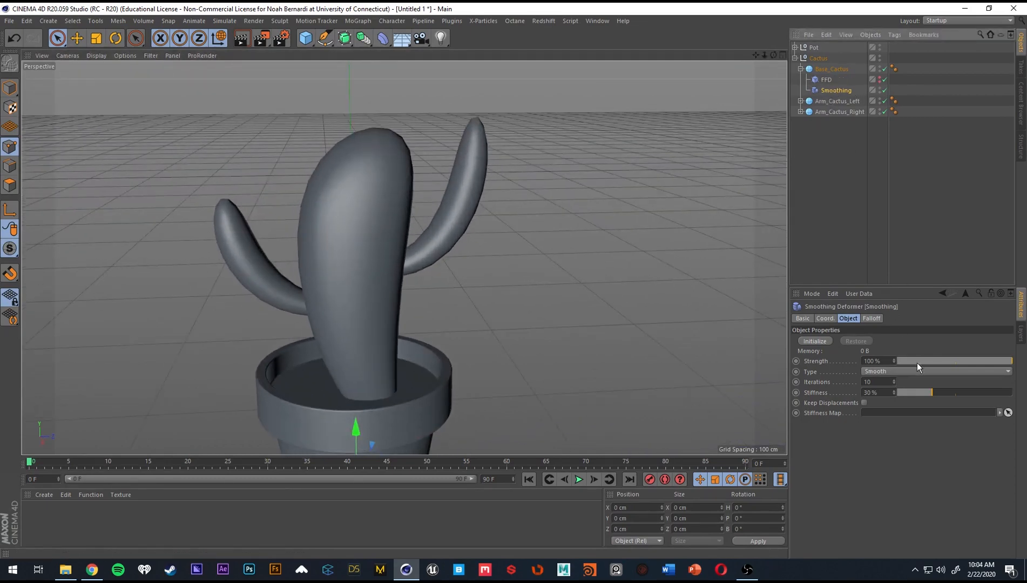
Try the Smoothing deformer at 60% strength and 72% stiffness, initialize it, and delete the deformer.
drag(917, 363, 966, 363)
drag(930, 391, 979, 392)
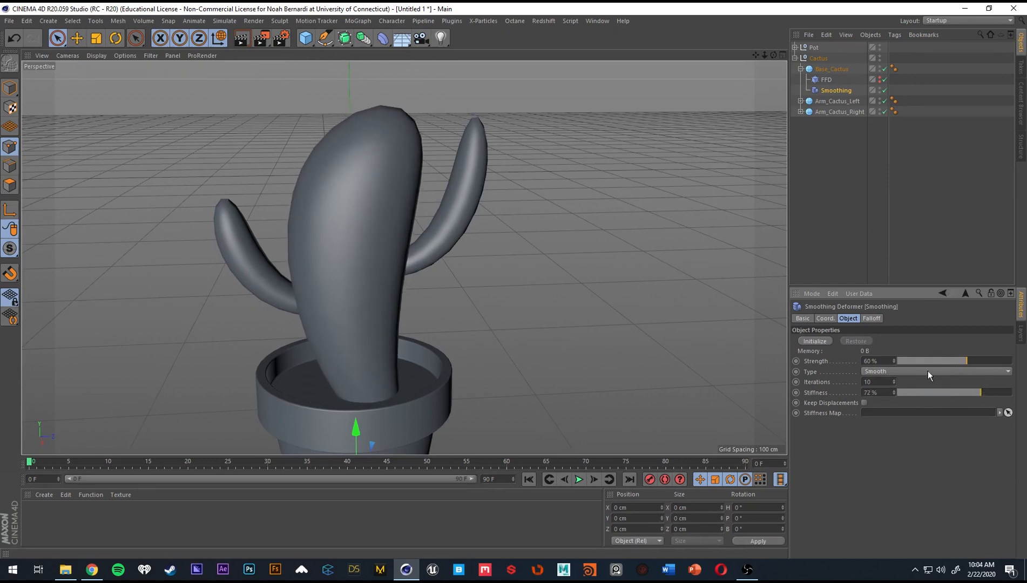
click(816, 342)
alt+drag(625, 255, 509, 149)
key(Delete)
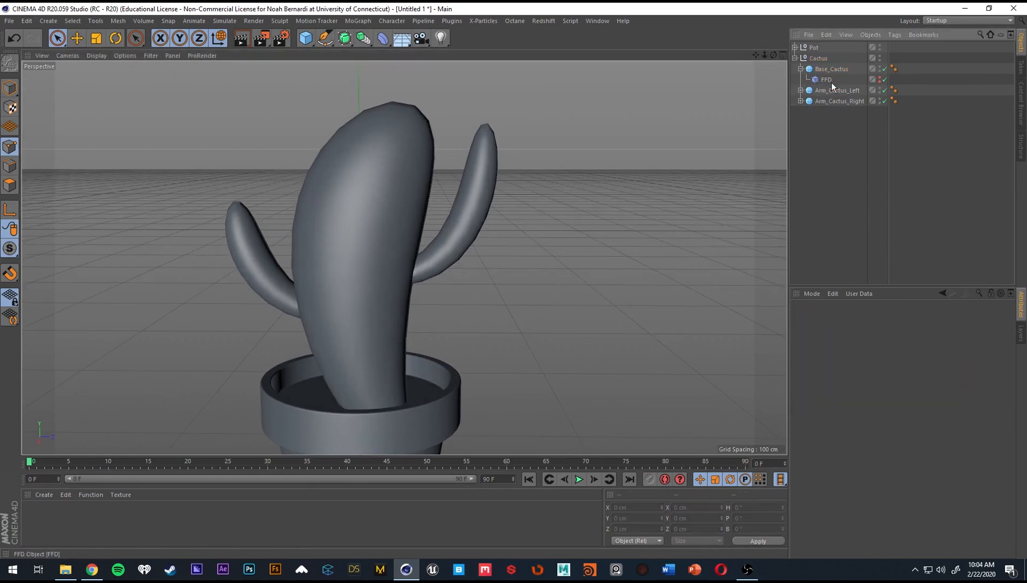
Try 48 segments on the Base_Cactus sphere and undo the change.
click(831, 68)
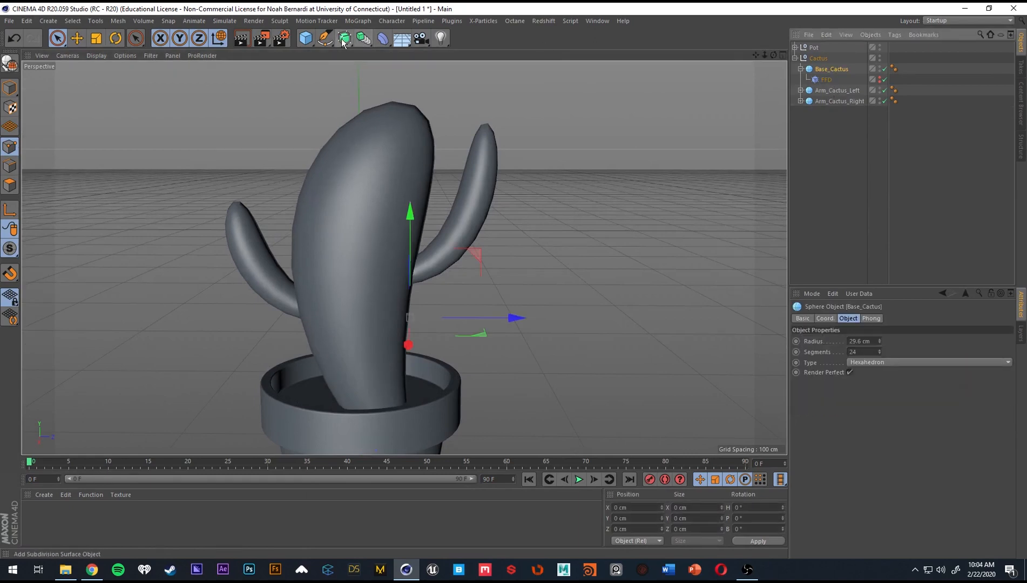
double_click(856, 352)
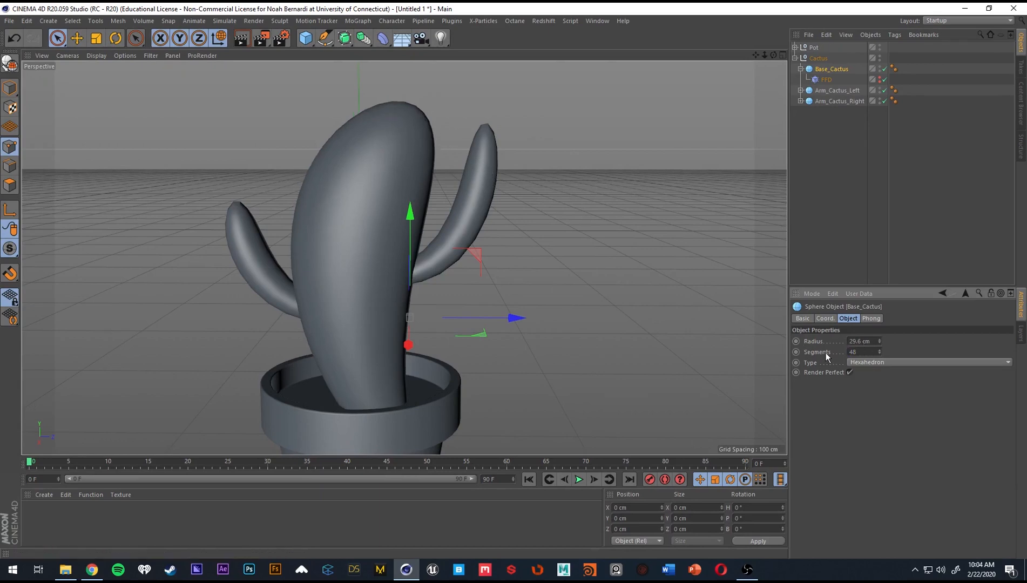
alt+drag(412, 85, 562, 193)
key(ctrl+z)
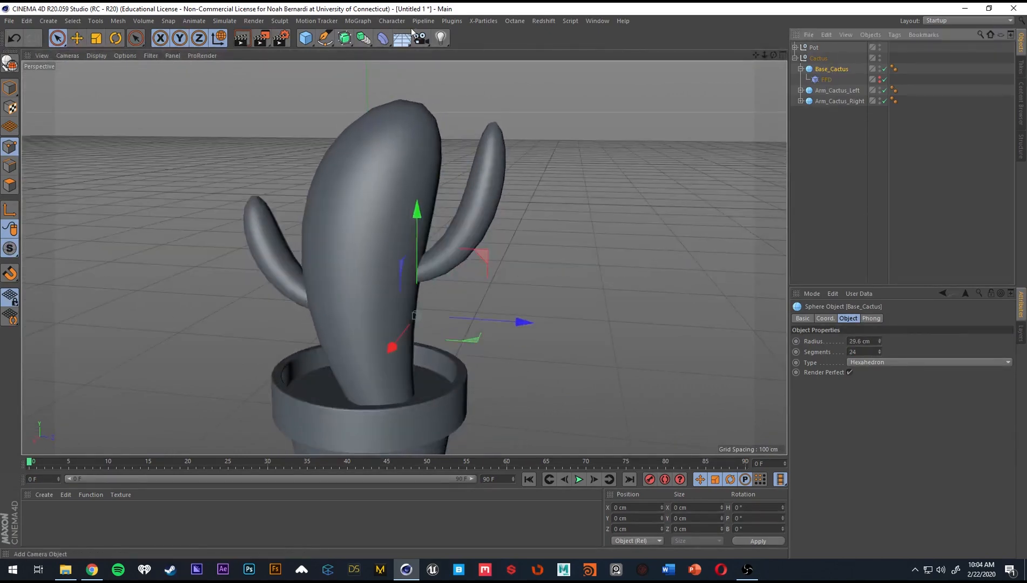
Put Base_Cactus, Arm_Cactus_Left and Arm_Cactus_Right each under its own Subdivision Surface.
alt+click(349, 40)
alt+drag(378, 102, 424, 175)
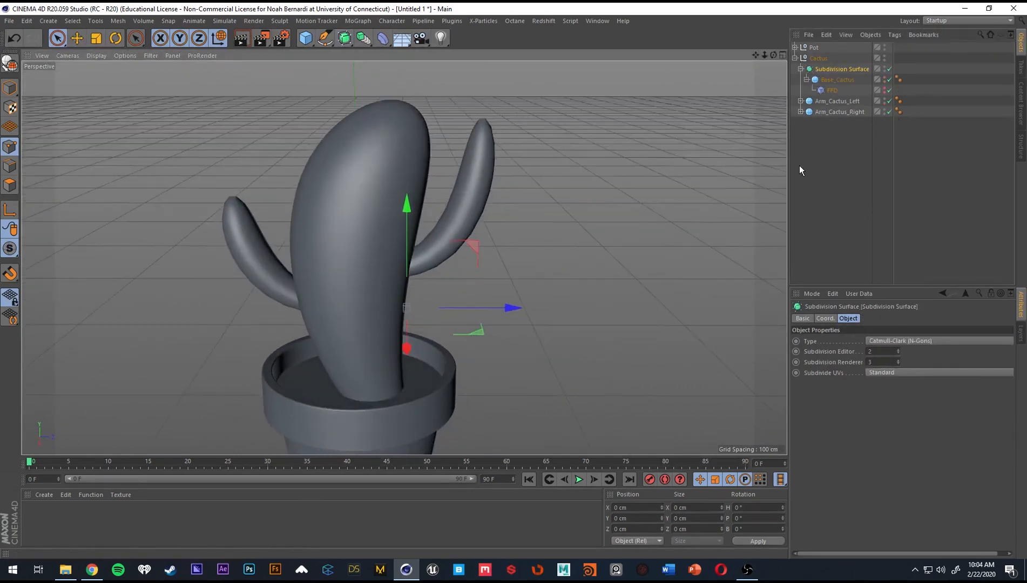
click(823, 101)
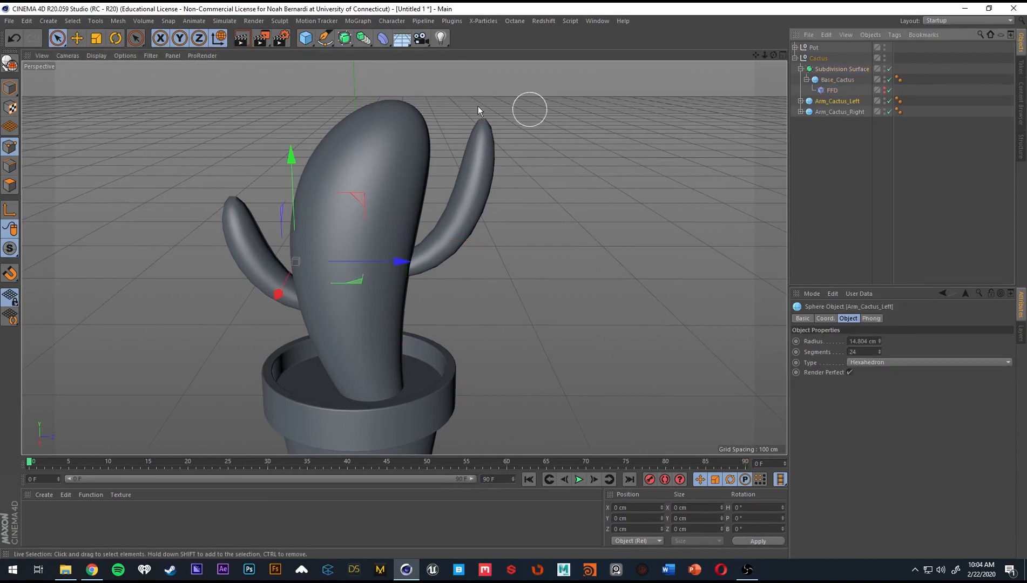
alt+click(344, 40)
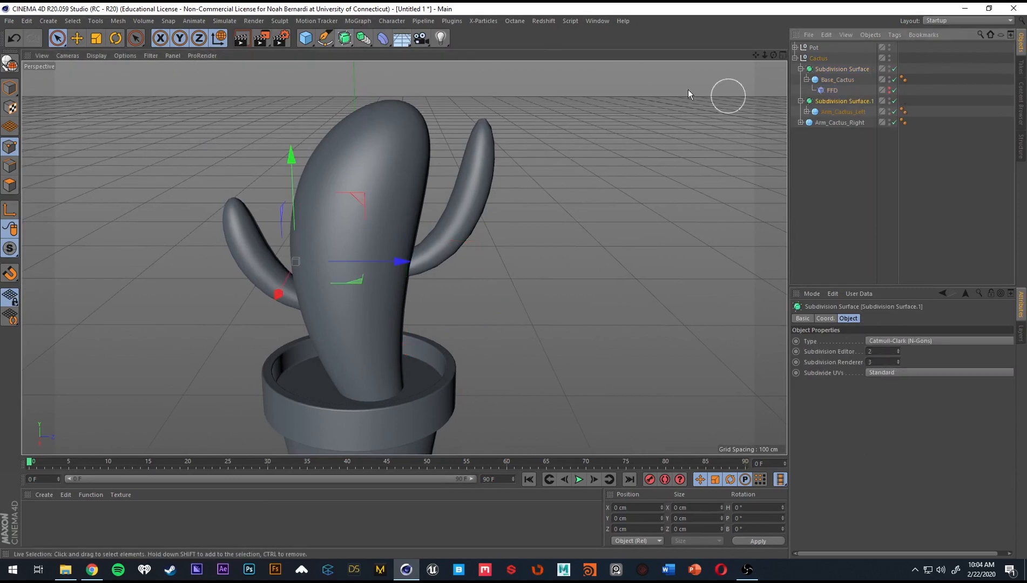
click(840, 123)
alt+click(343, 39)
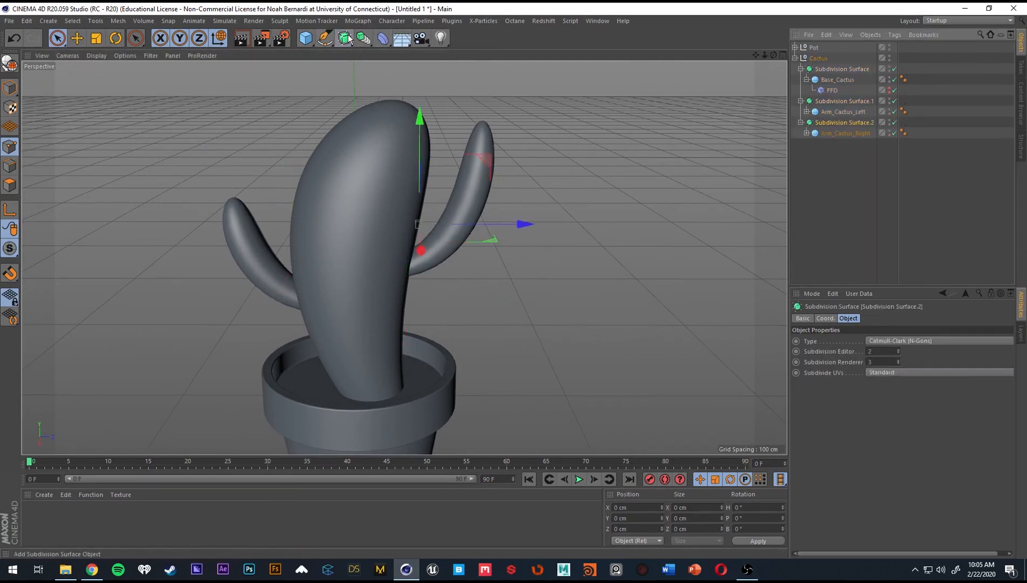
alt+drag(370, 187, 614, 207)
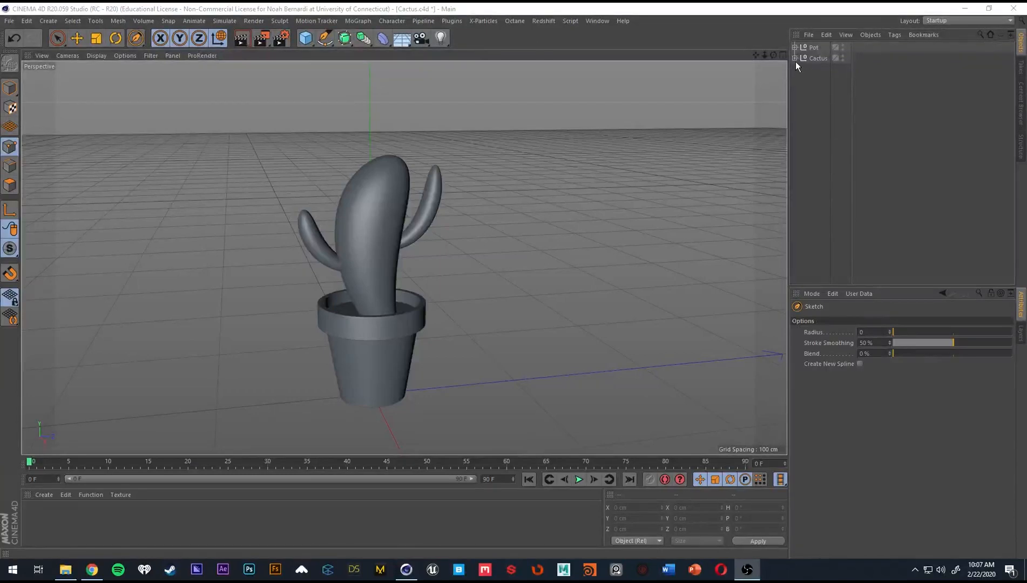
Expand the Cactus group, look inside the Base_Cactus hierarchy, and collapse it again.
click(795, 58)
click(800, 69)
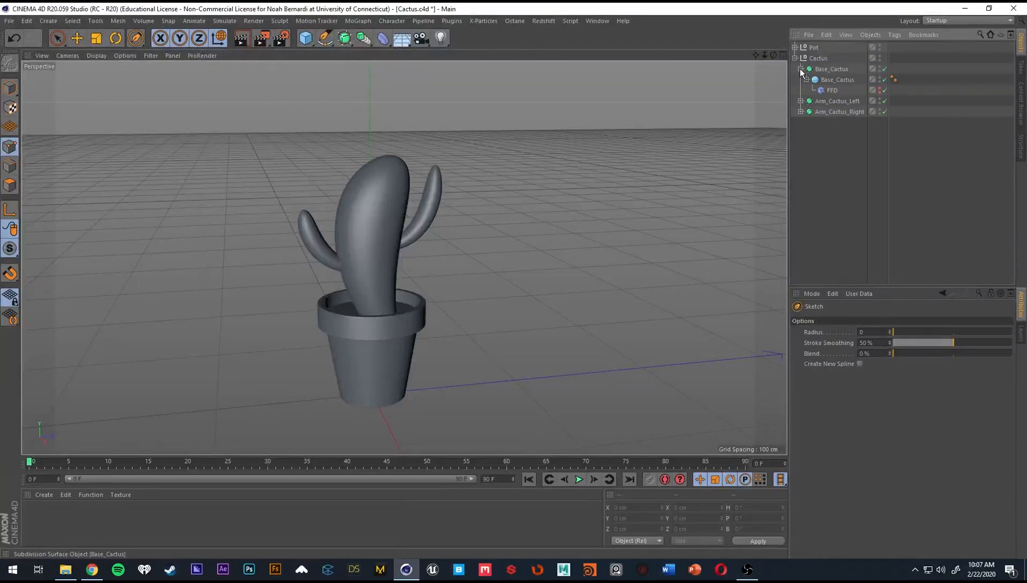
click(800, 68)
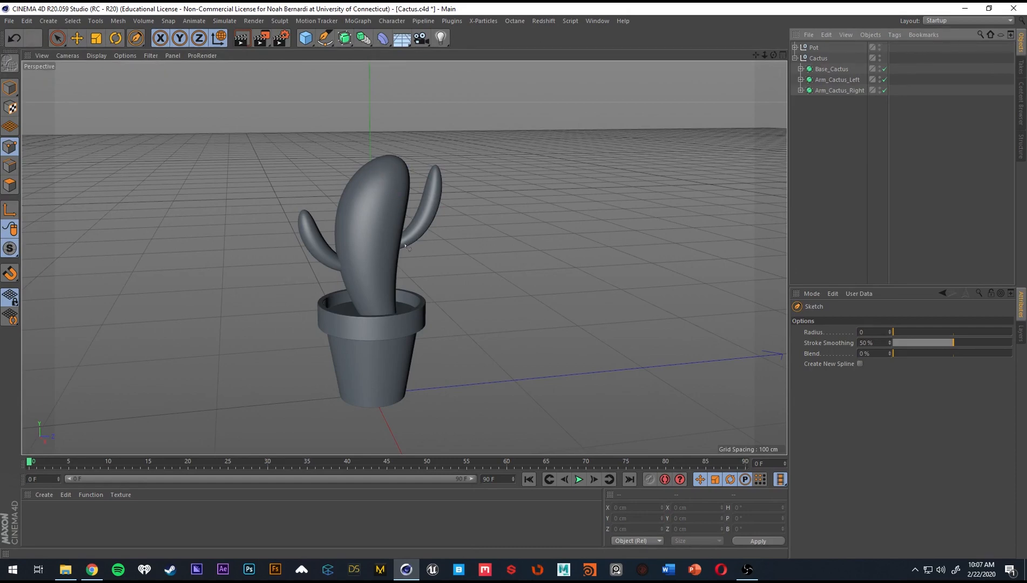
Try the Sketch tool in the Right view with a freehand wavy spline beside the cactus and undo it.
alt+drag(406, 246, 376, 265)
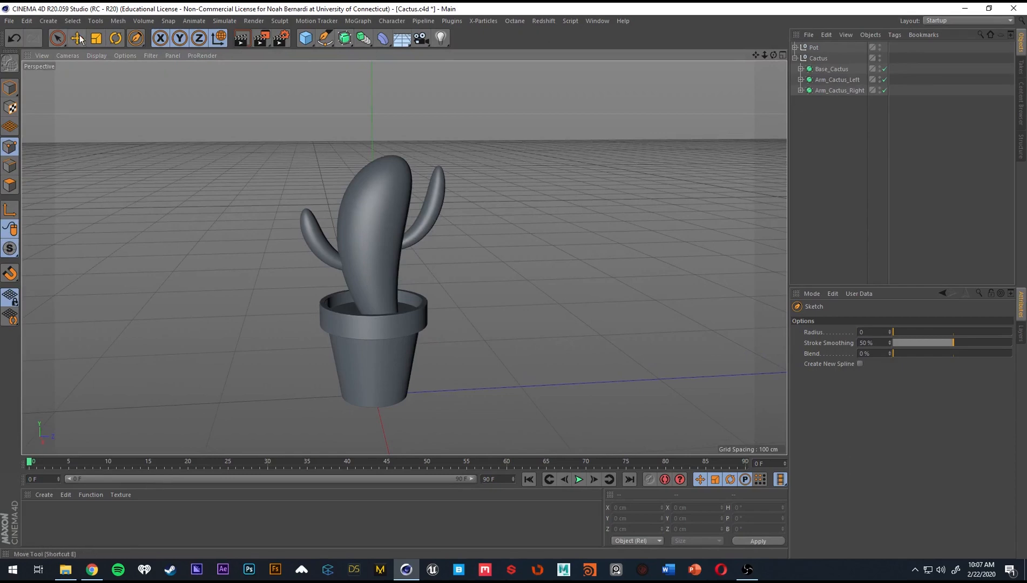
drag(324, 37, 374, 72)
middle_click(426, 159)
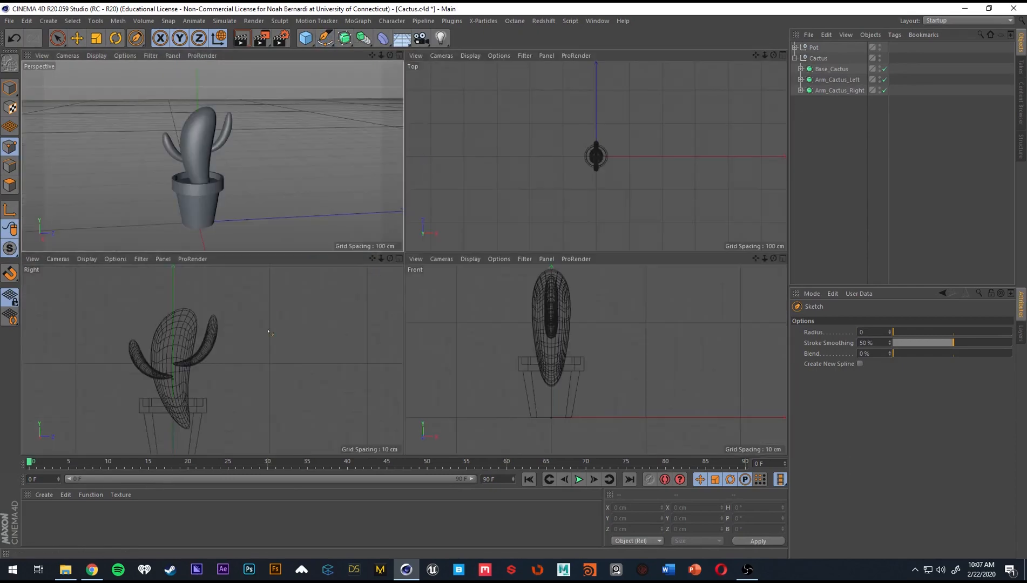
middle_click(269, 332)
scroll(305, 333, up, 5)
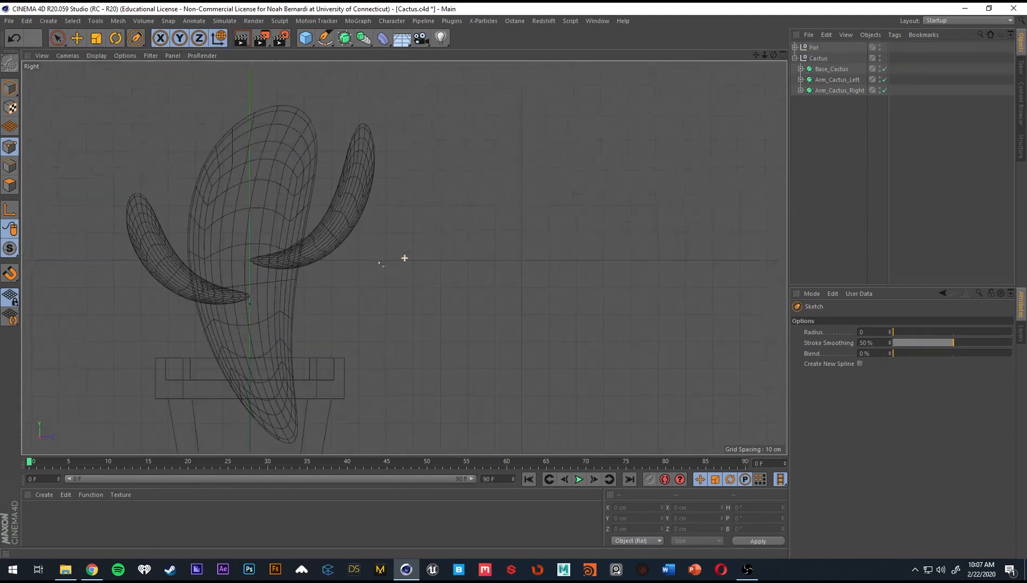
alt+middle_drag(379, 264, 364, 268)
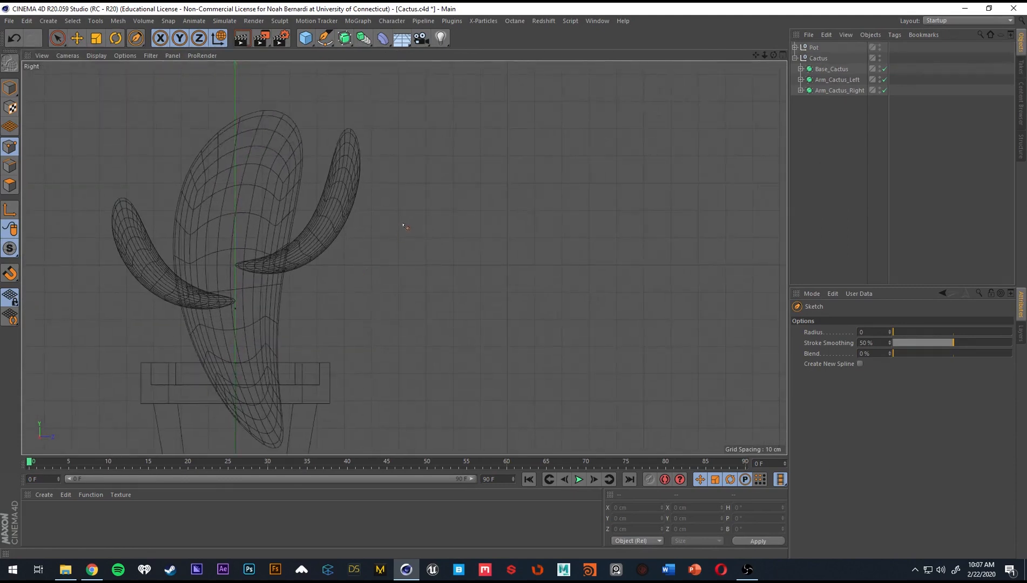
drag(435, 222, 465, 223)
key(ctrl+z)
mouse_move(398, 297)
mouse_down()
mouse_move(435, 201)
mouse_move(697, 300)
mouse_move(681, 374)
mouse_up()
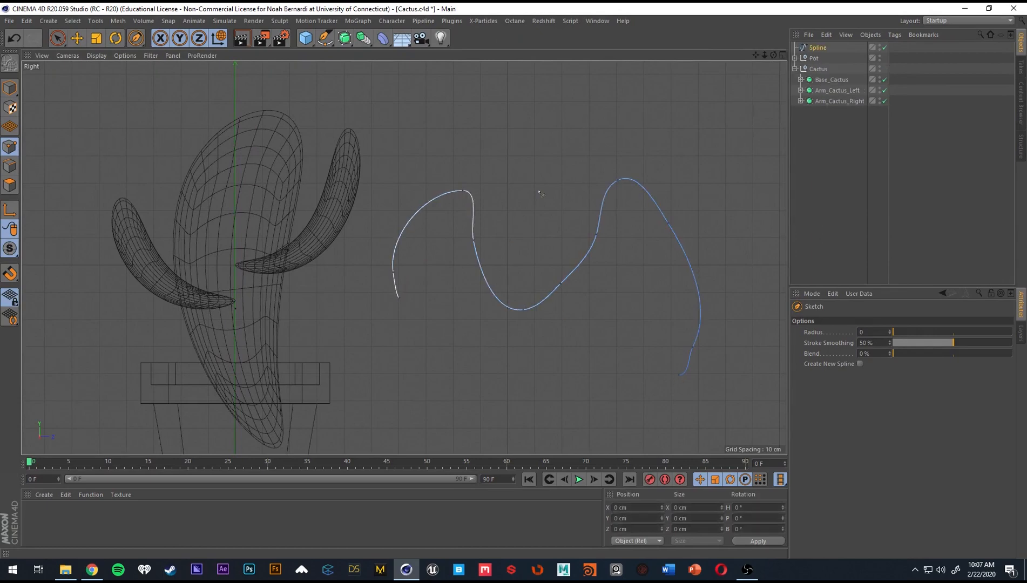
key(ctrl+z)
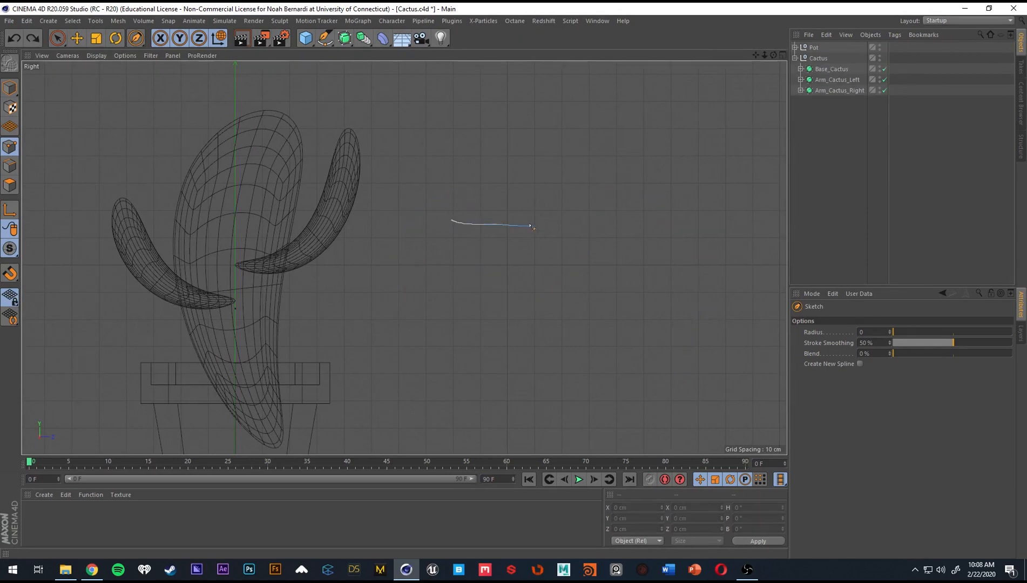
Sketch a closed freehand loop beside the cactus in the Right view and round it out with Spline Smooth.
drag(447, 231, 450, 220)
scroll(508, 243, up, 8)
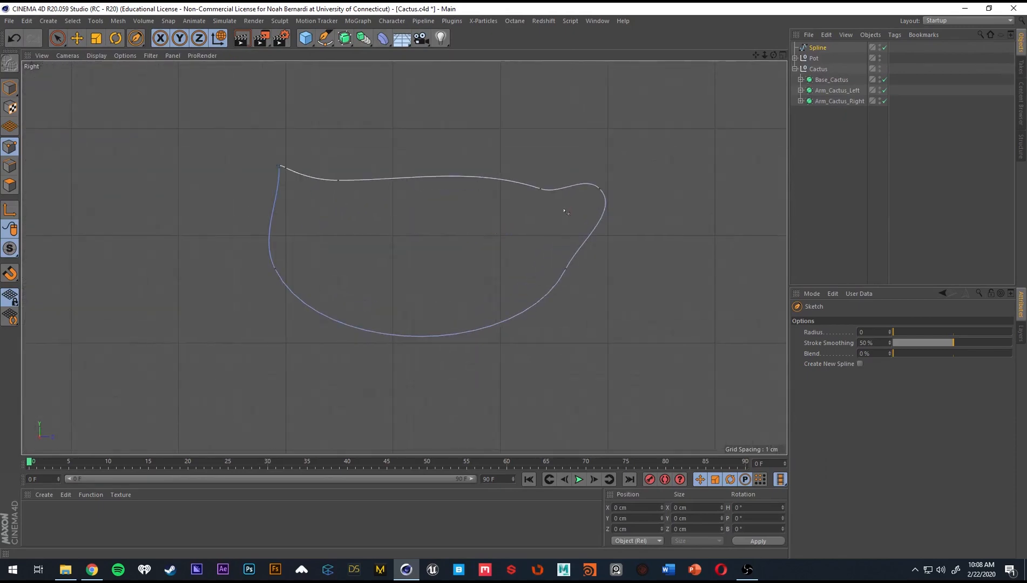
scroll(565, 211, down, 2)
click(324, 38)
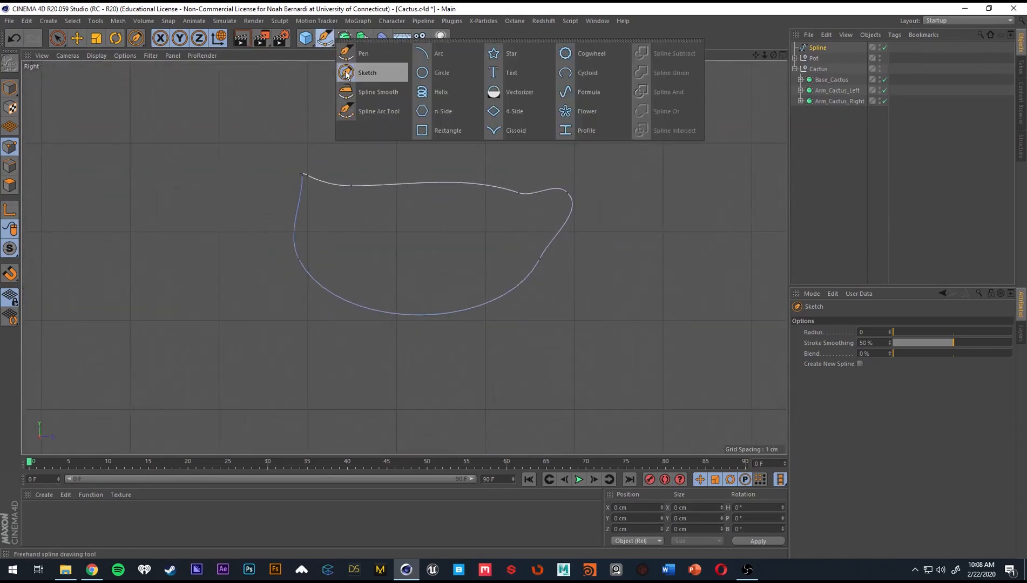
click(380, 93)
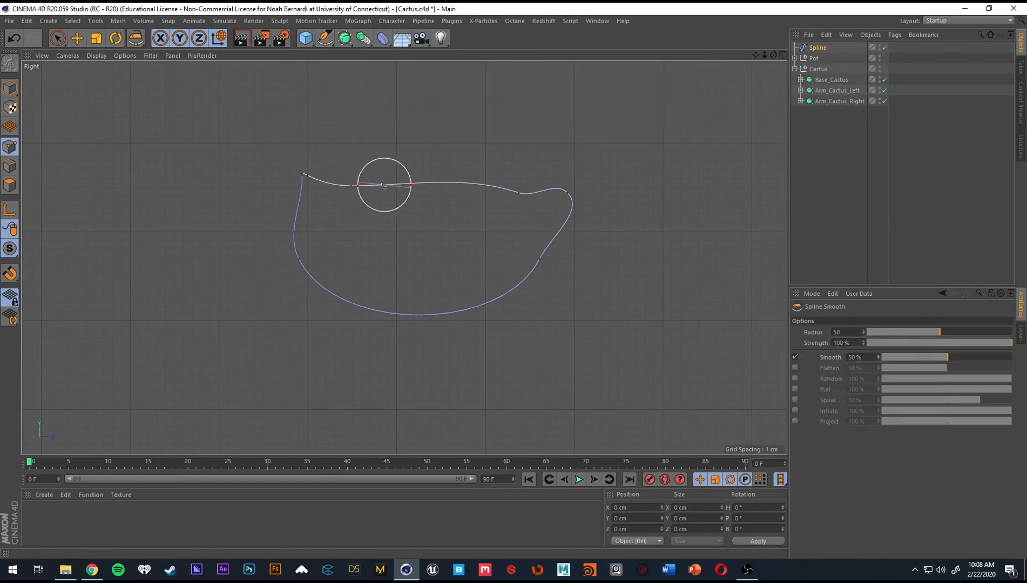
mouse_move(281, 184)
mouse_down()
mouse_move(413, 271)
mouse_move(451, 188)
mouse_move(559, 278)
mouse_up()
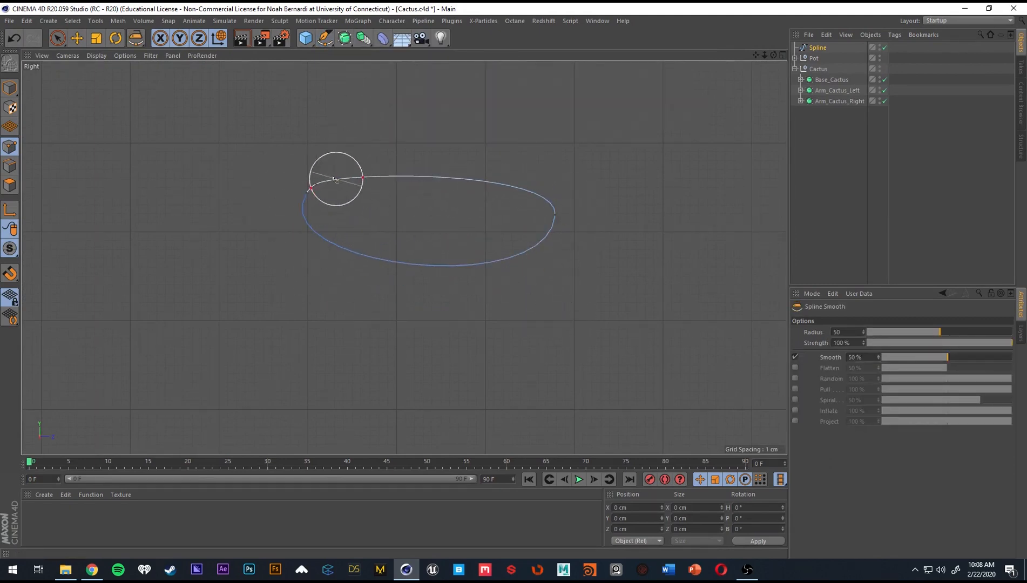
Try deleting the loop's upper-left point with the Pen tool and undo the deletion.
click(325, 38)
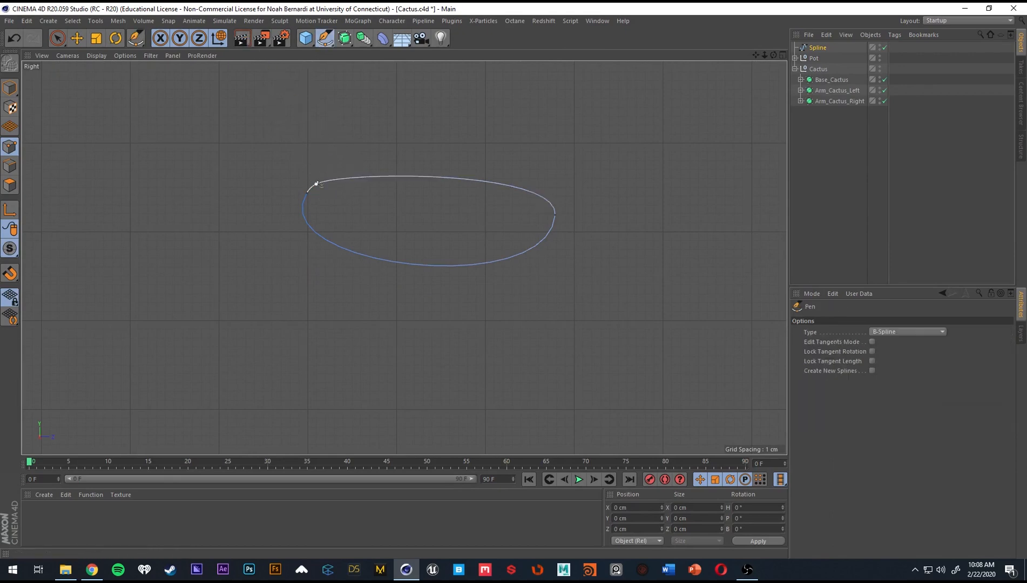
click(316, 183)
key(Delete)
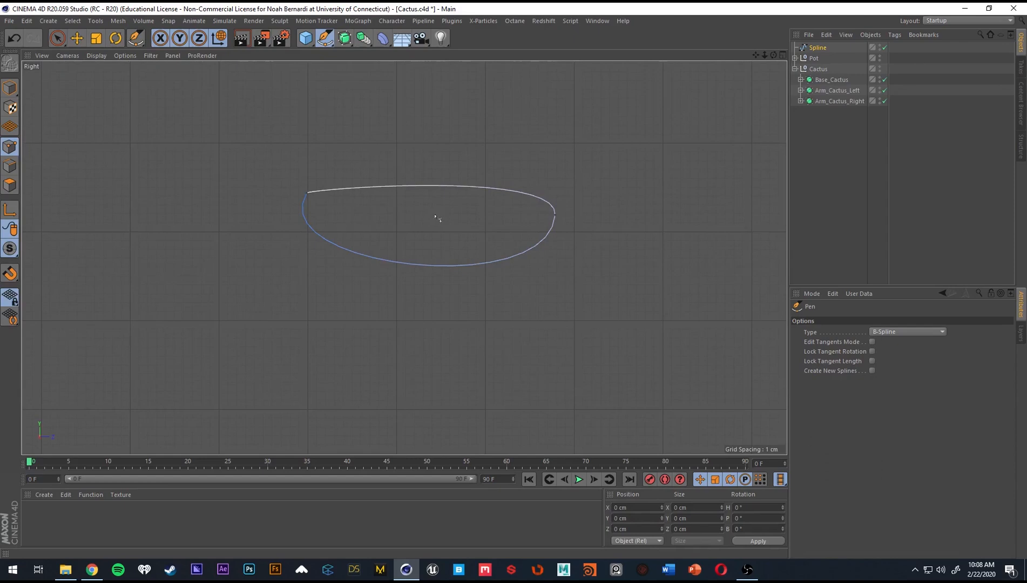
key(ctrl+z)
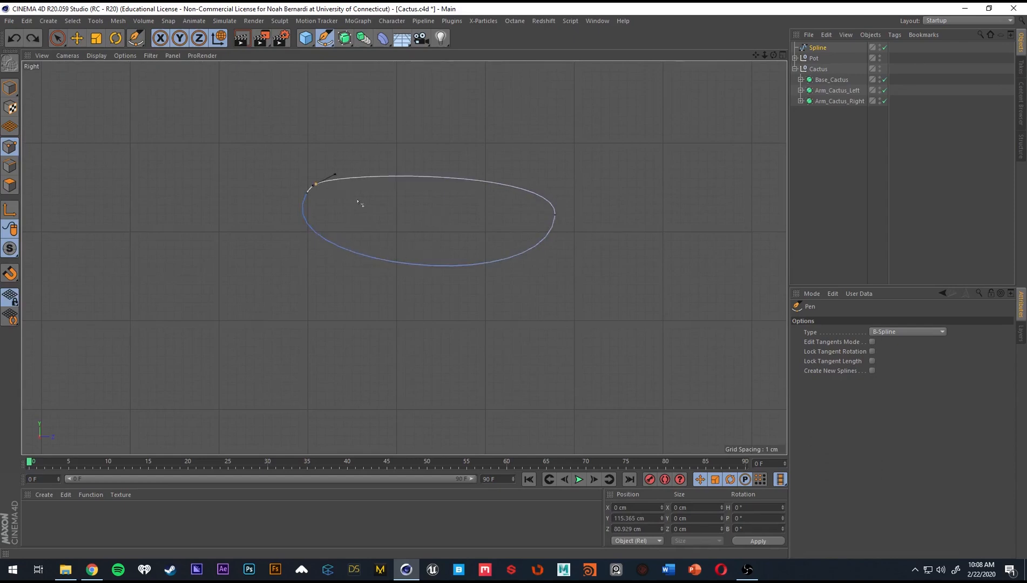
Shift the loop's left end point down and its right end point up with the Pen tool.
drag(306, 195, 303, 221)
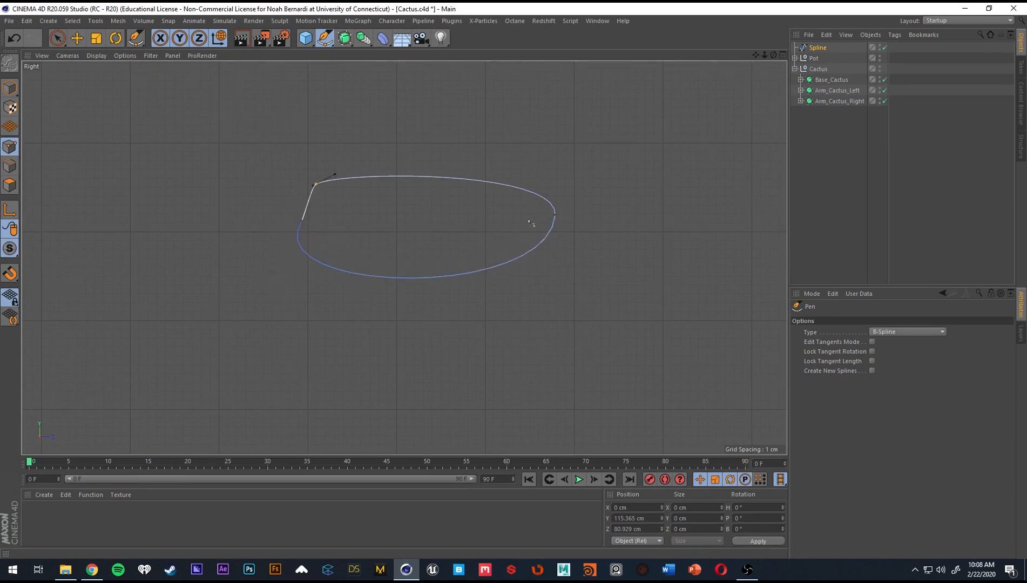
drag(554, 215, 551, 193)
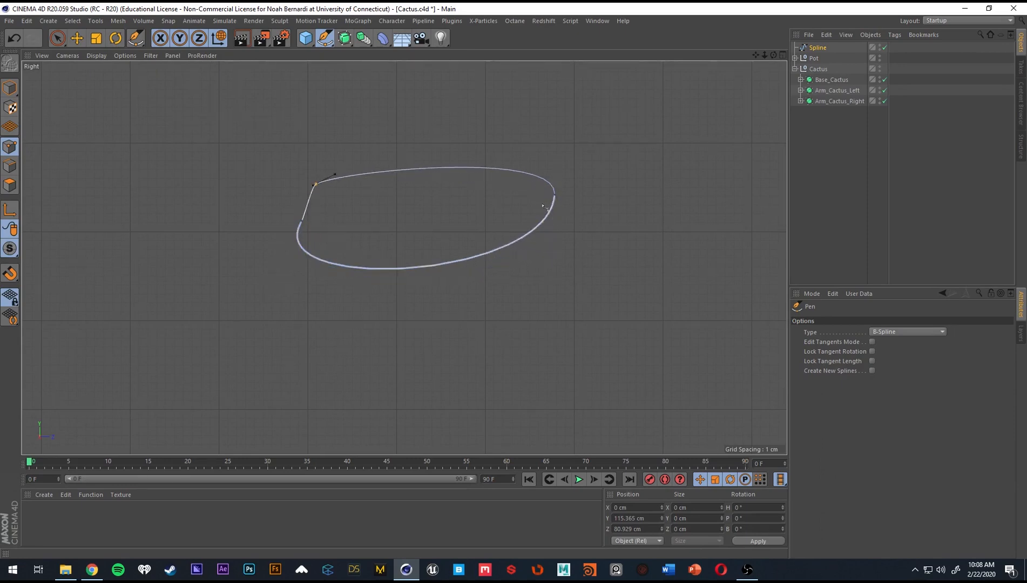
click(551, 193)
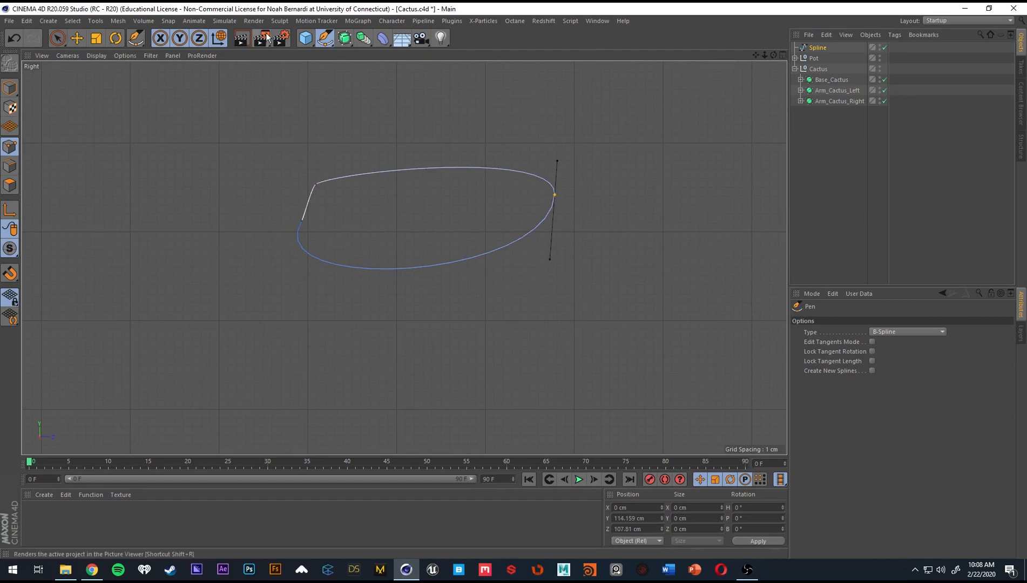
Smooth the left side of the loop with Spline Smooth and delete the sketched spline.
click(325, 38)
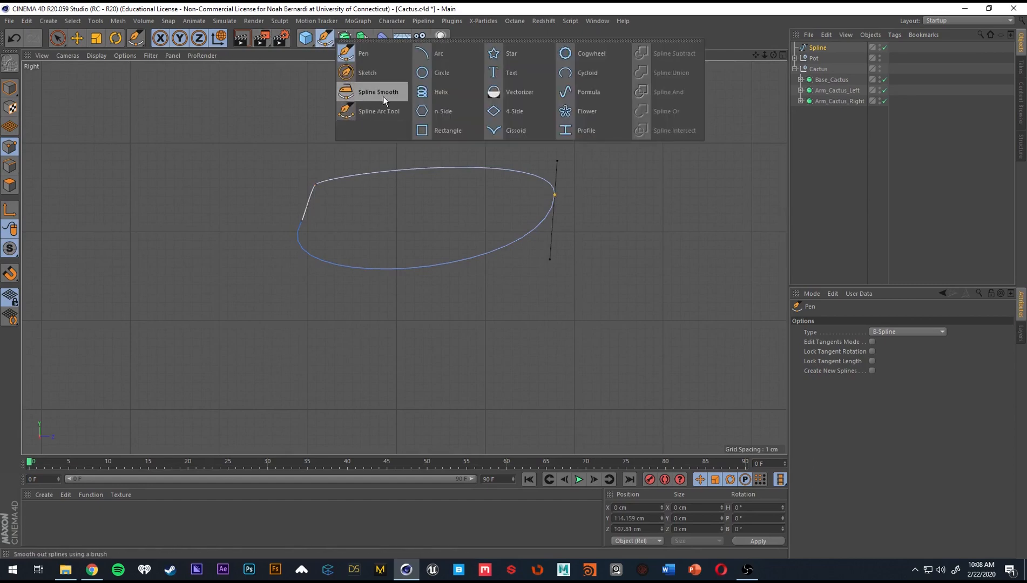
click(383, 95)
drag(327, 179, 290, 248)
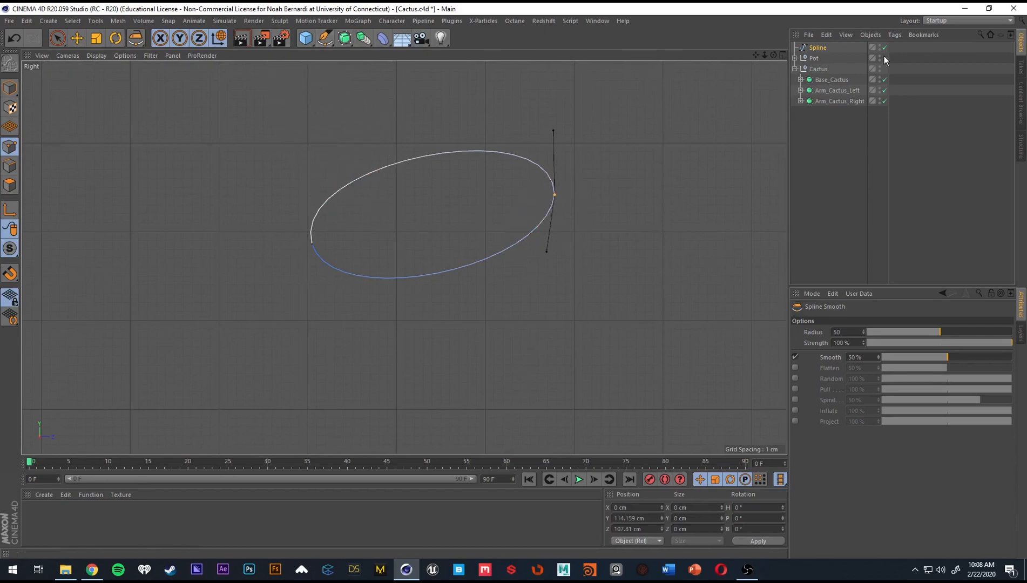
click(817, 48)
key(Delete)
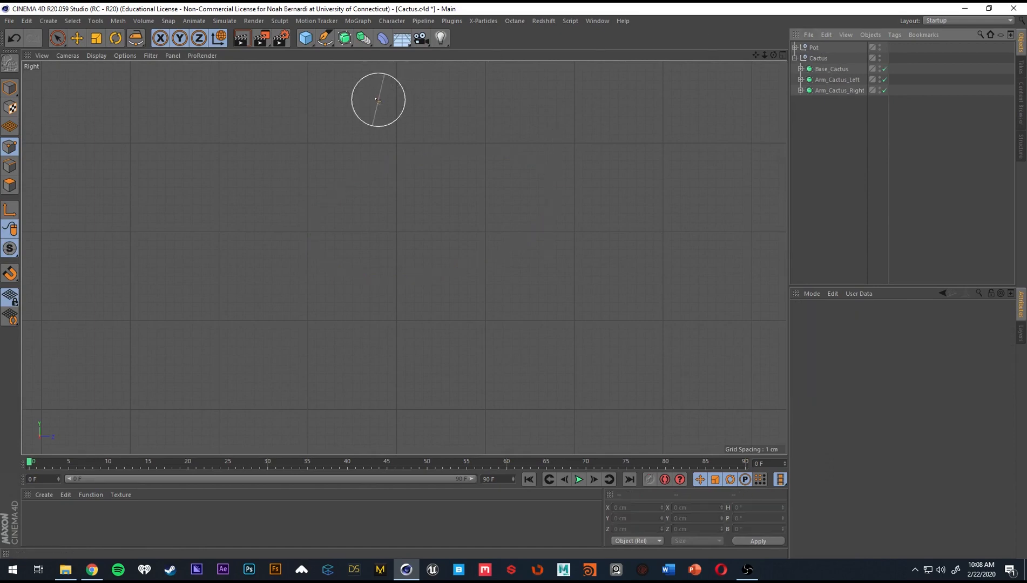
Add an Arc spline in the Right view with a 180° end angle and a 25 cm radius.
click(327, 38)
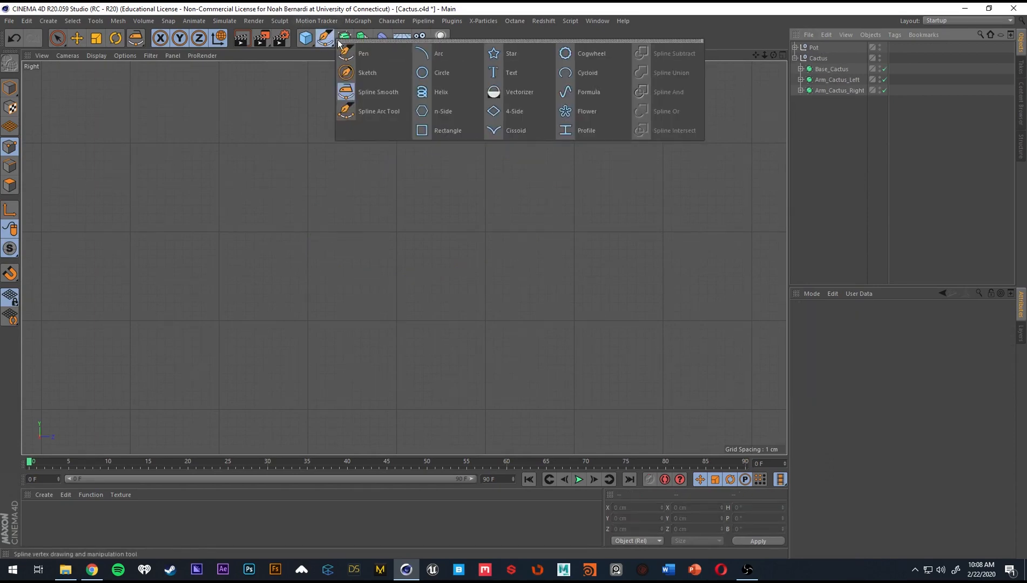
click(436, 58)
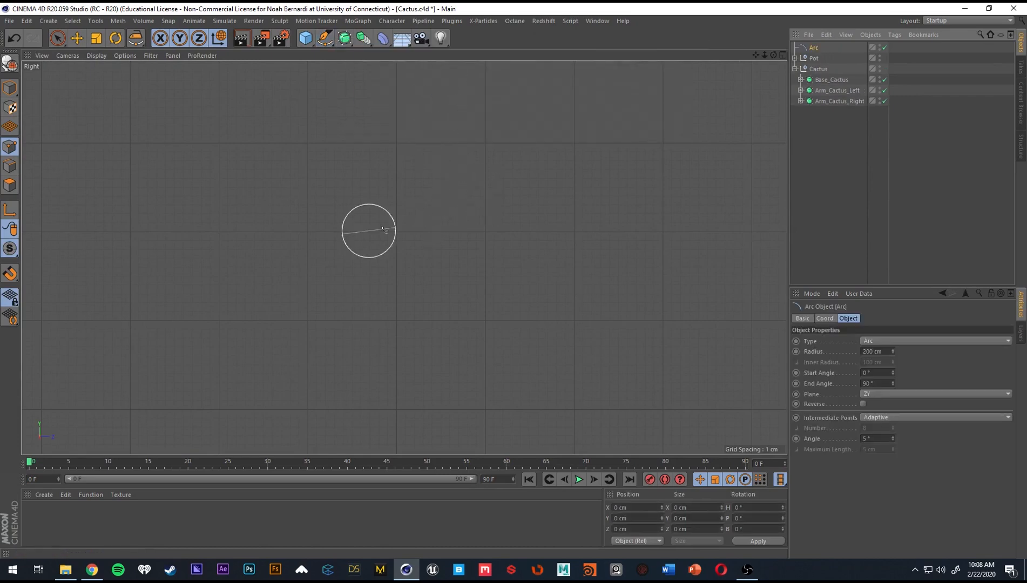
mouse_move(417, 236)
alt+right_down()
mouse_move(259, 242)
mouse_move(476, 198)
alt+right_up()
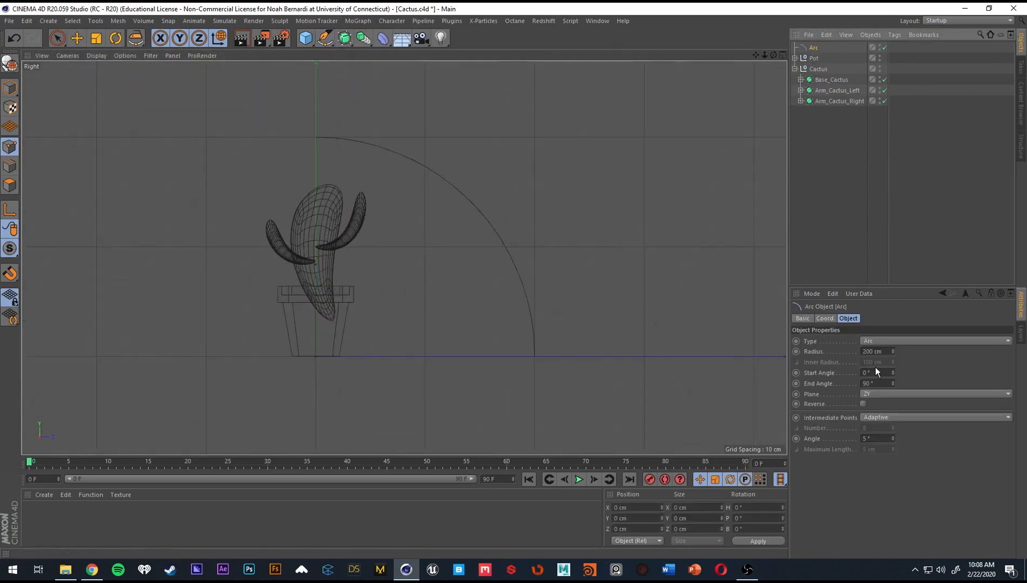
click(883, 385)
text(180)
key(Return)
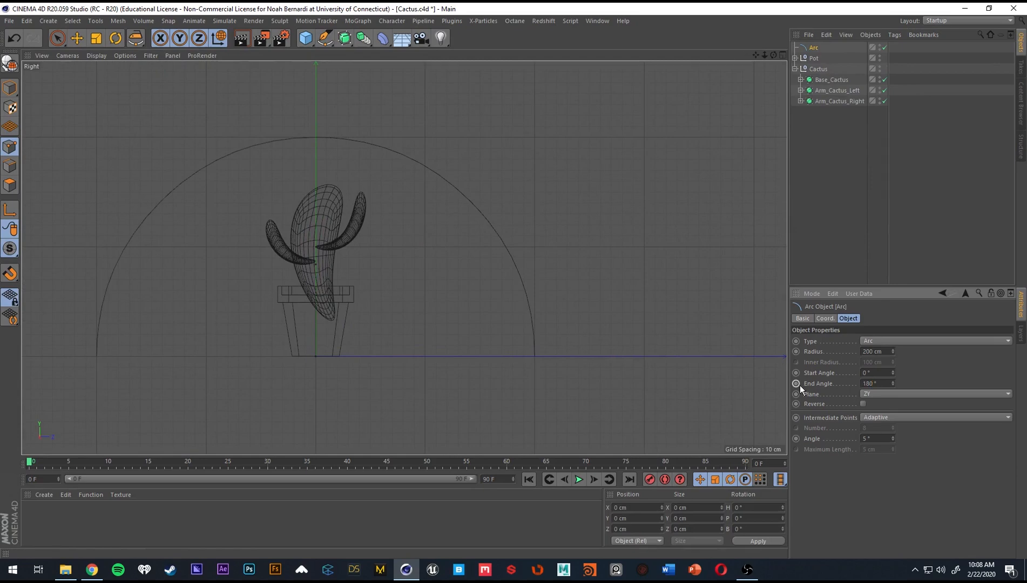
drag(891, 351, 892, 372)
Move the arc into the empty space beside the cactus's right arm and rotate it so its open side faces up.
key(e)
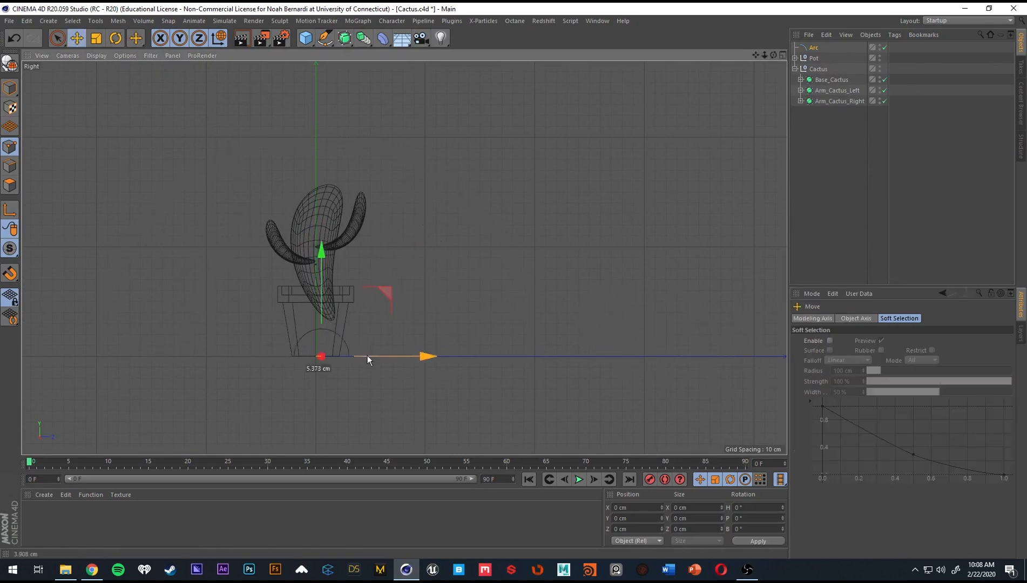
drag(368, 356, 587, 351)
drag(544, 320, 493, 220)
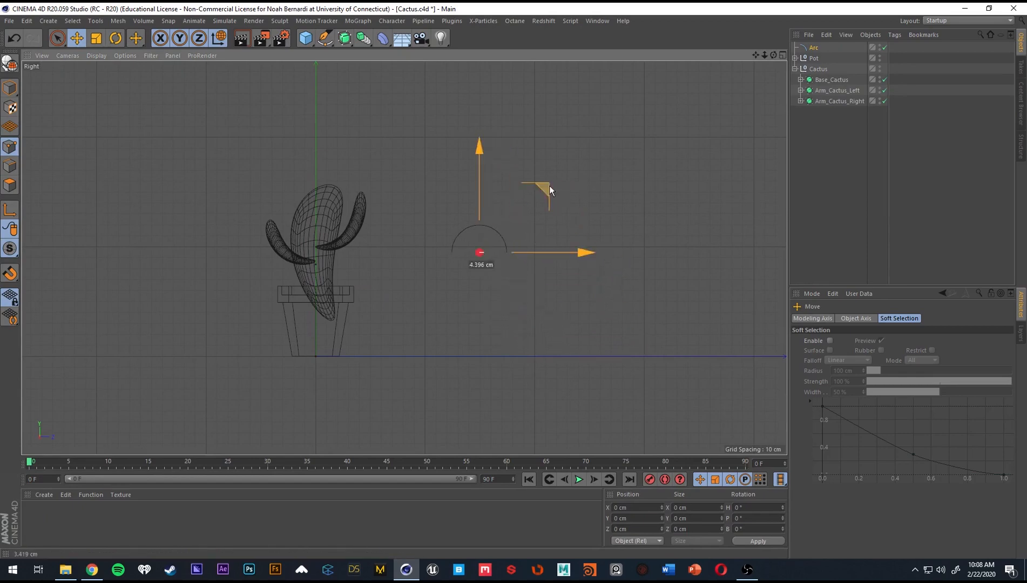
drag(549, 186, 530, 183)
key(r)
drag(455, 188, 488, 357)
Make the arc editable and close it with a straight segment between its two end points using the Pen tool.
scroll(514, 270, up, 5)
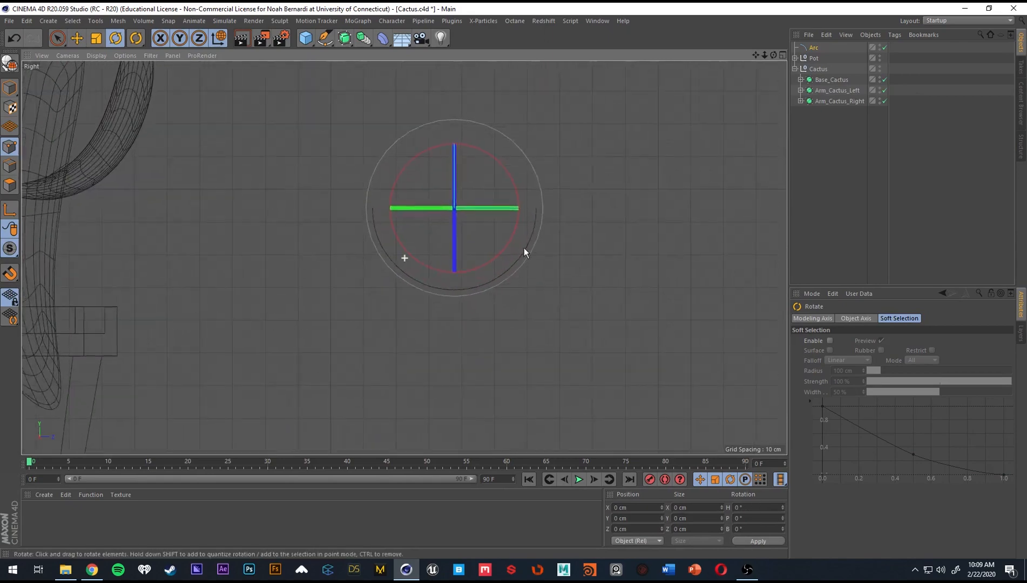
click(815, 51)
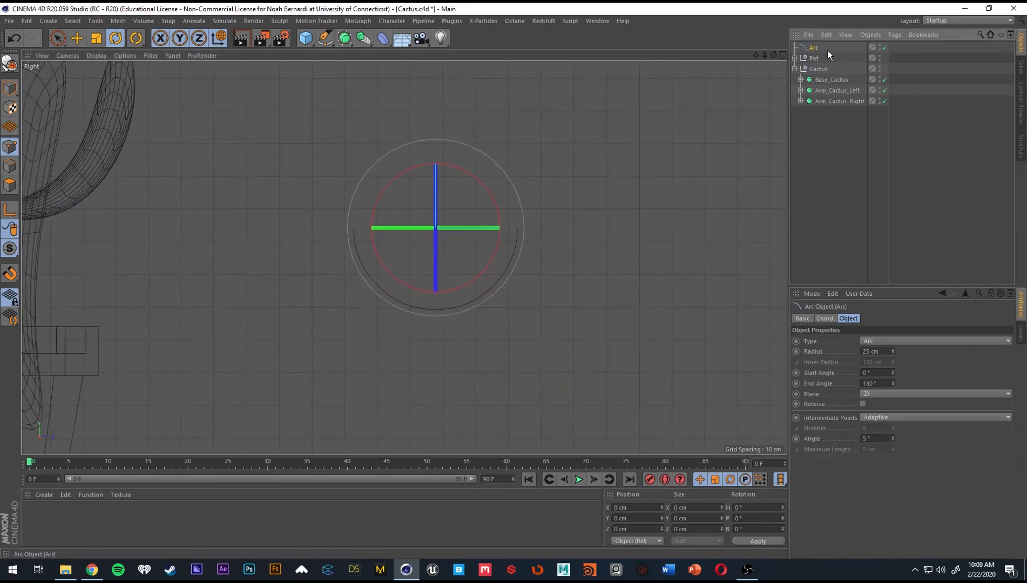
key(c)
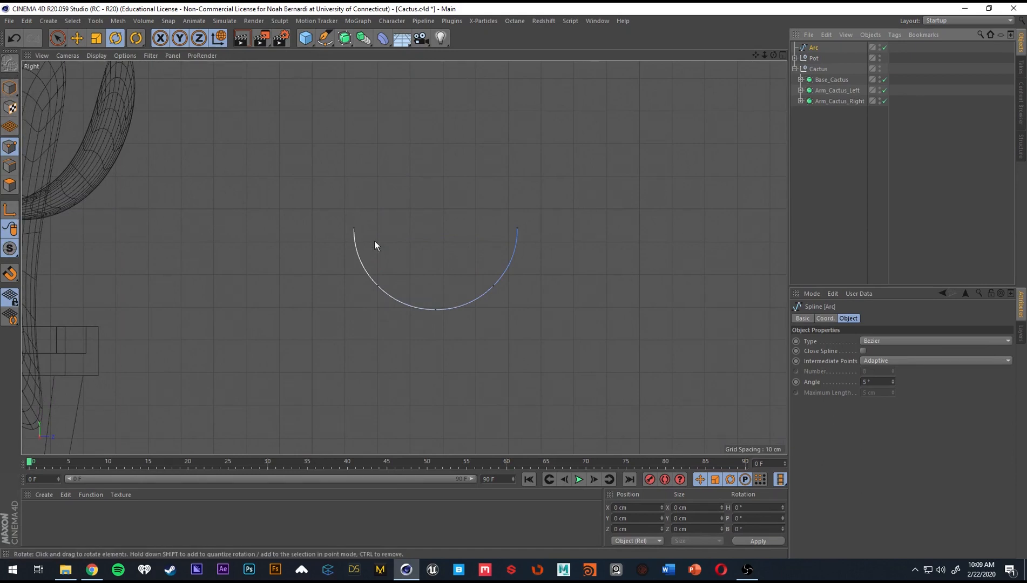
scroll(397, 241, up, 3)
click(325, 38)
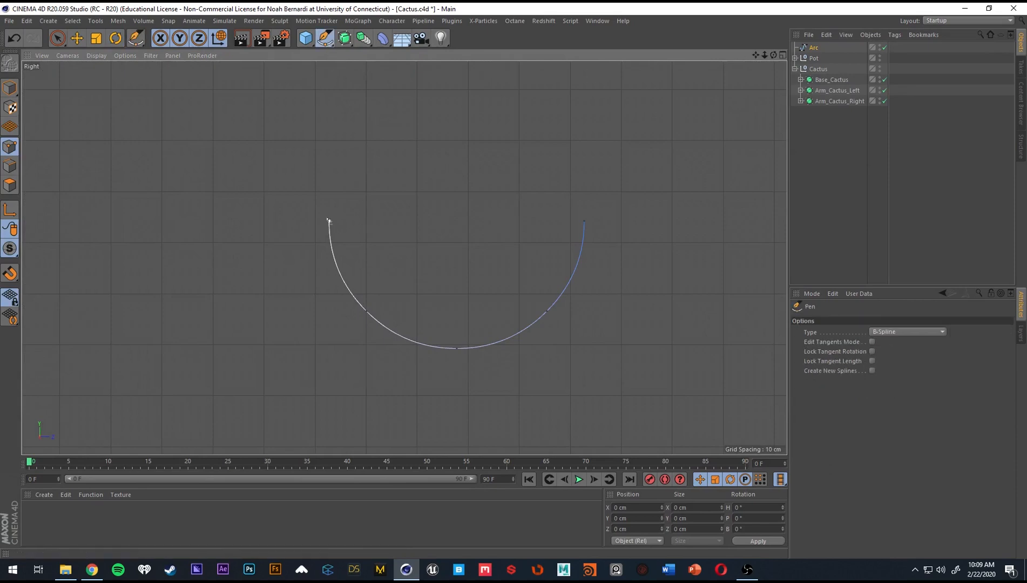
click(329, 221)
click(583, 221)
scroll(581, 232, down, 5)
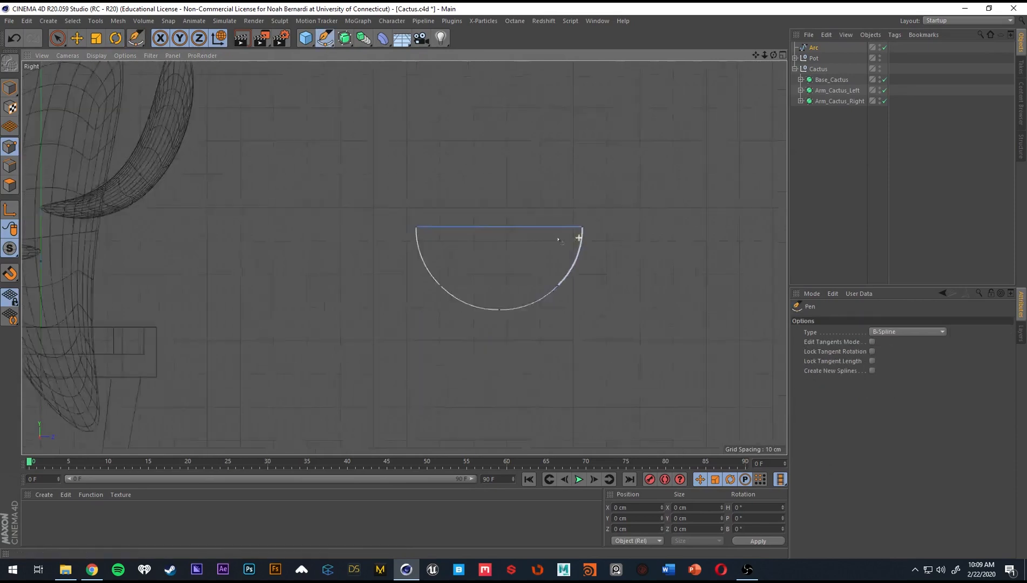
Return to the Perspective view, then collapse the Cactus group and place the Arc spline below it in the object hierarchy.
middle_click(494, 250)
middle_click(322, 183)
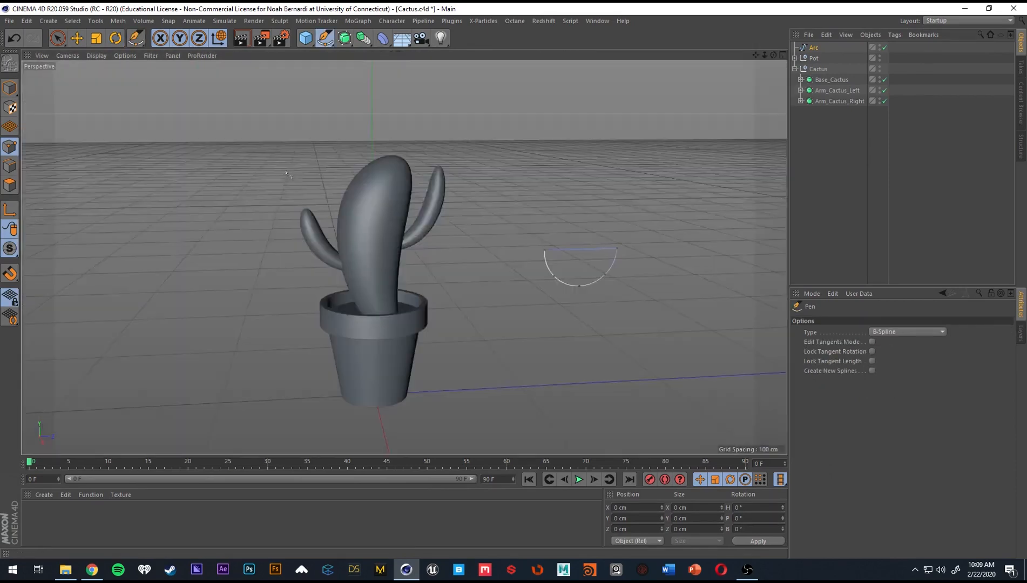
alt+drag(323, 184, 387, 214)
click(816, 49)
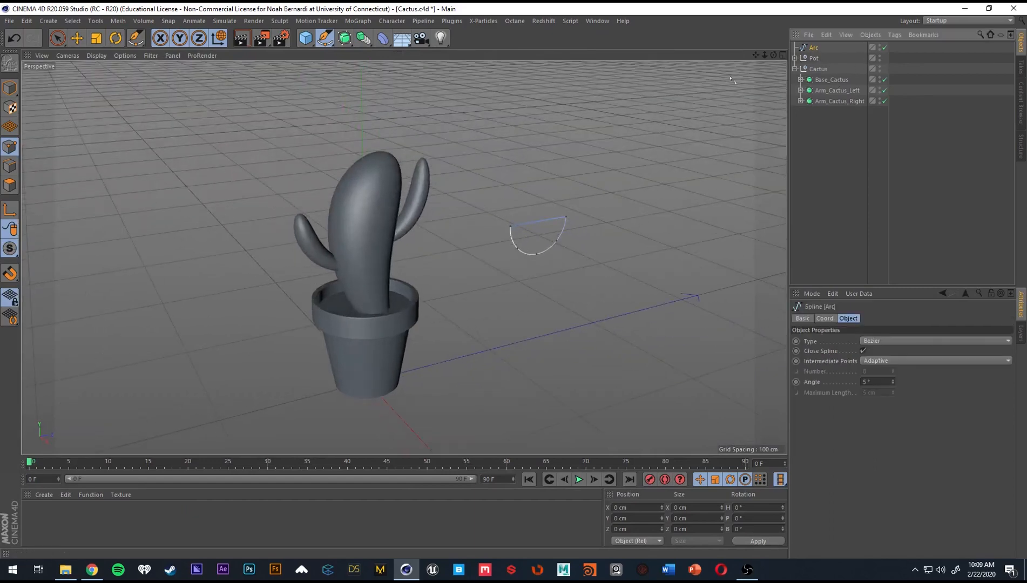
click(795, 69)
drag(819, 50, 824, 75)
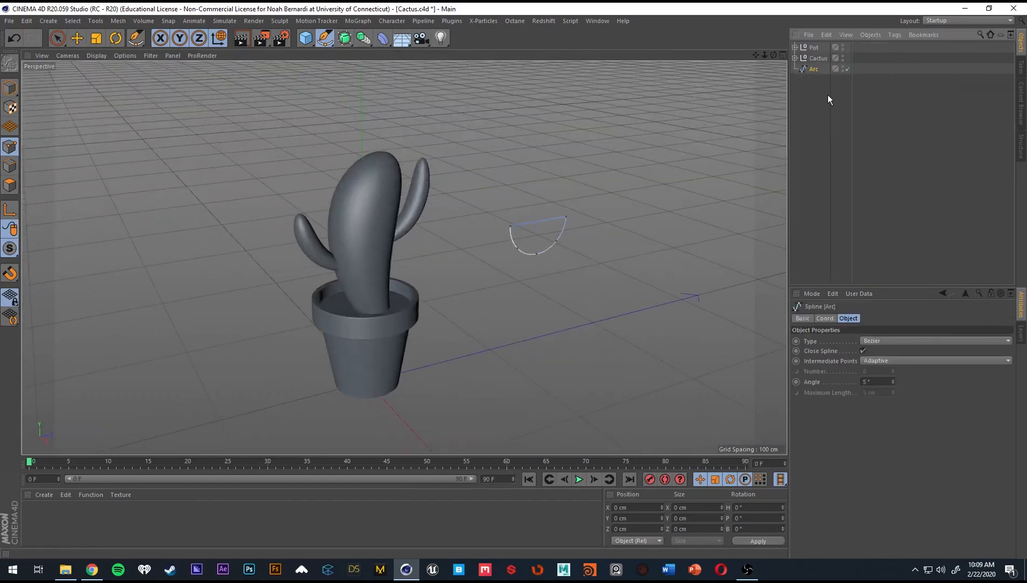
Add an Extrude generator and nest the closed Arc spline under it.
click(344, 38)
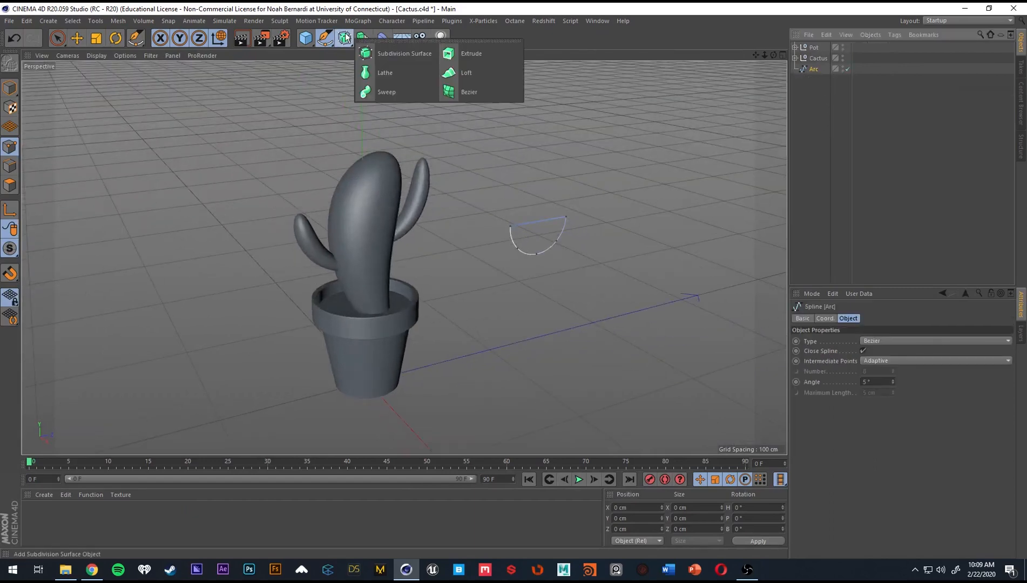
click(471, 59)
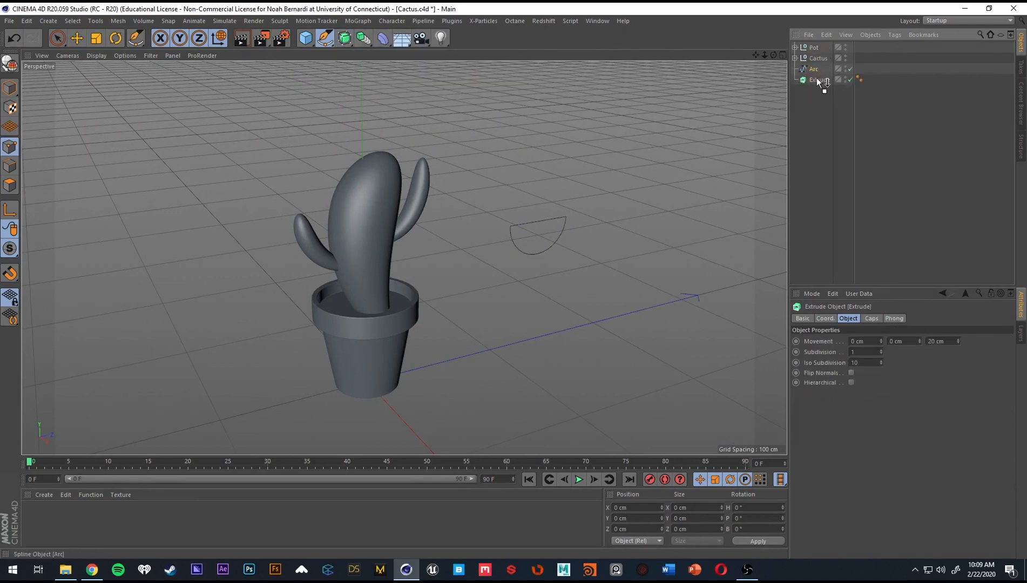
drag(817, 80, 817, 80)
scroll(580, 229, up, 4)
alt+drag(580, 229, 572, 248)
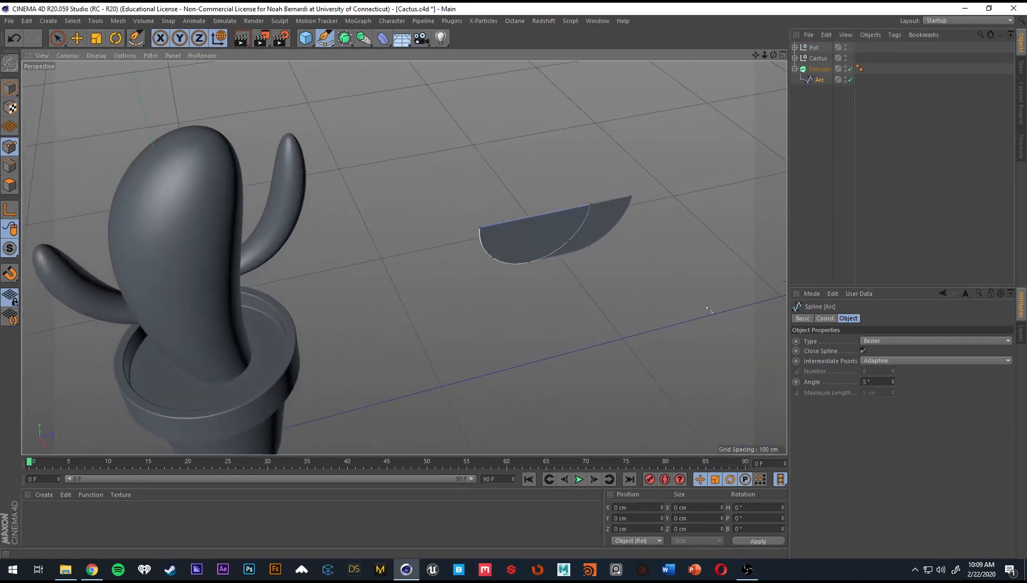
Rotate the Arc spline to a -90° heading in Model mode so the half circle is extruded straight along its depth.
click(823, 70)
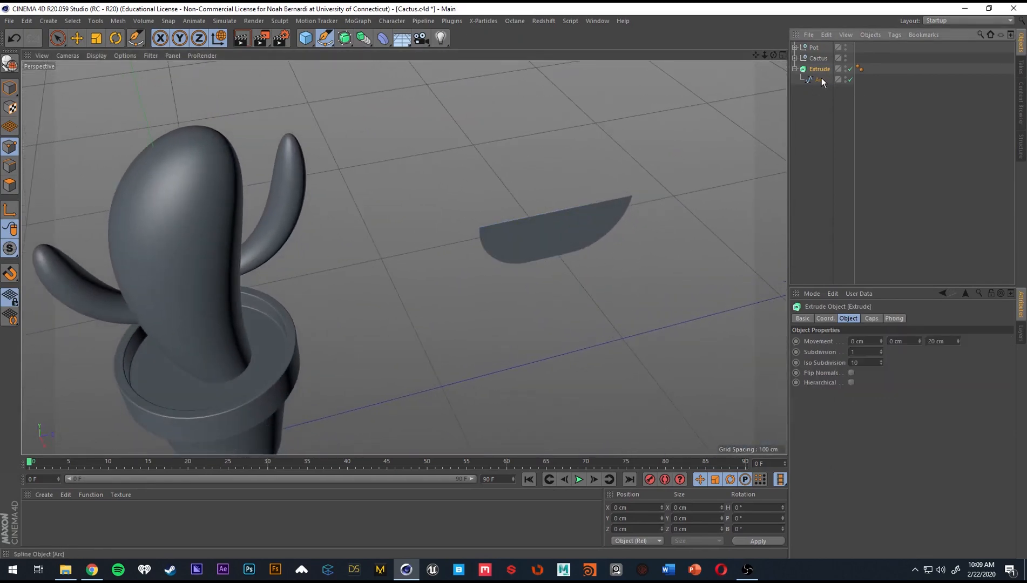
click(821, 79)
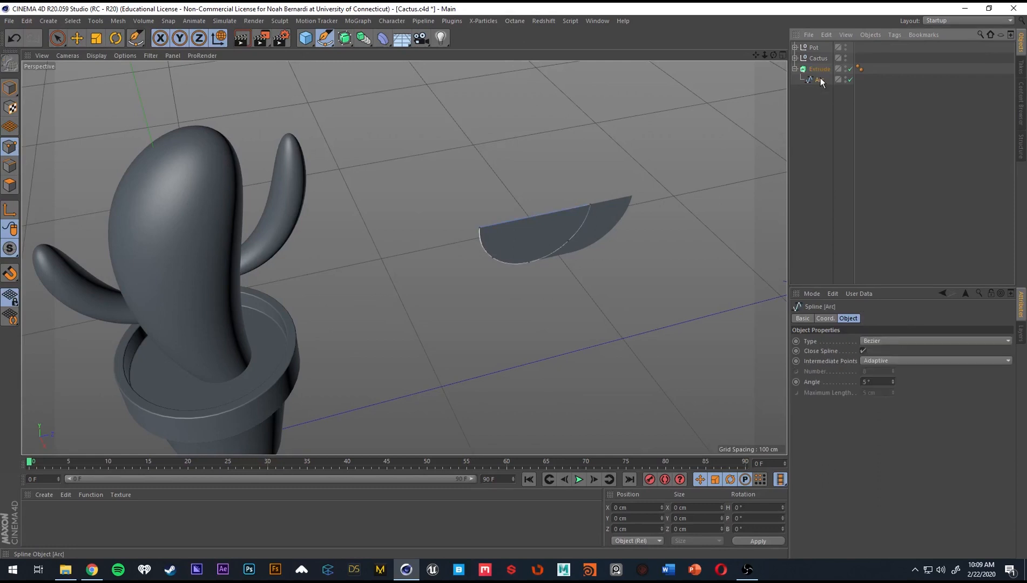
click(12, 91)
key(r)
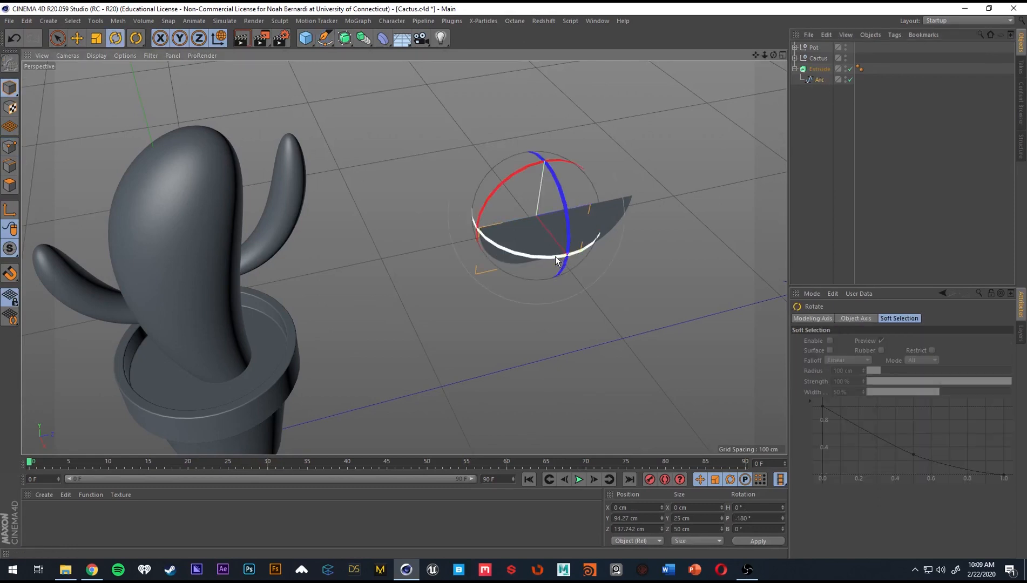
drag(555, 256, 417, 216)
drag(429, 218, 430, 217)
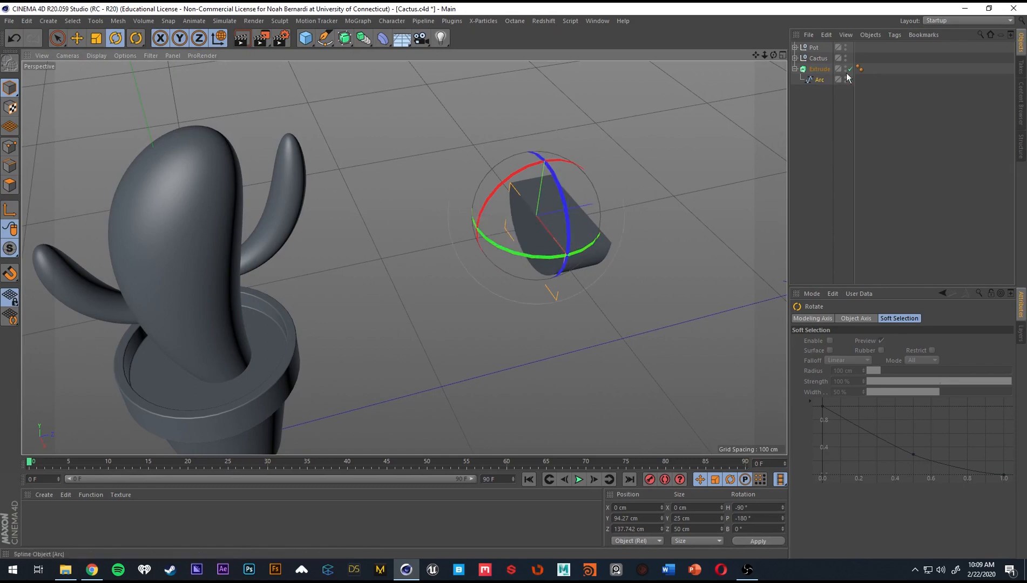
Set the Extrude object's Z movement to 10 cm.
click(819, 81)
alt+middle_drag(547, 226, 489, 224)
alt+right_drag(489, 224, 512, 222)
alt+drag(512, 224, 538, 229)
click(820, 69)
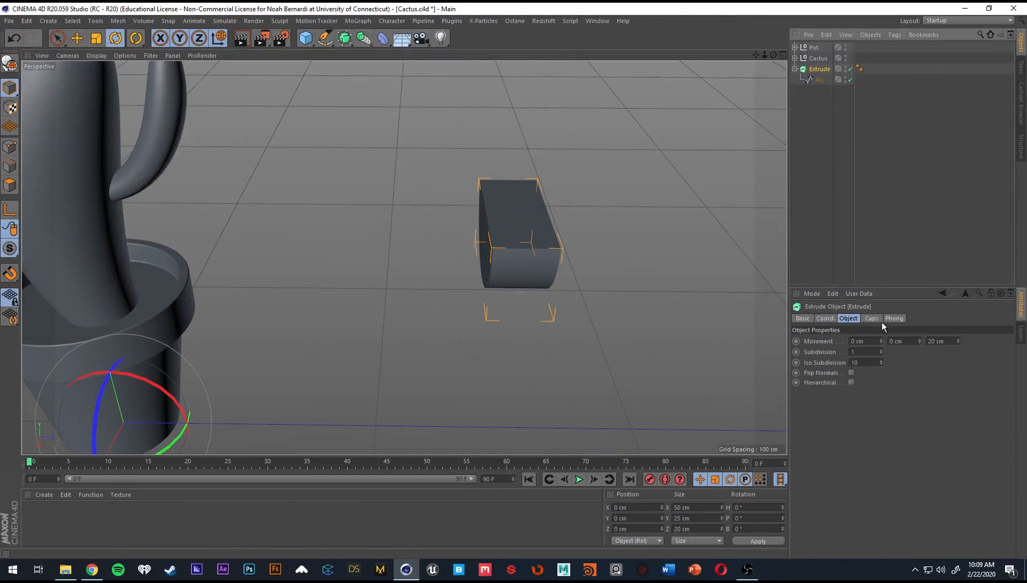
click(868, 319)
click(843, 320)
click(945, 340)
scroll(948, 340, down, 3)
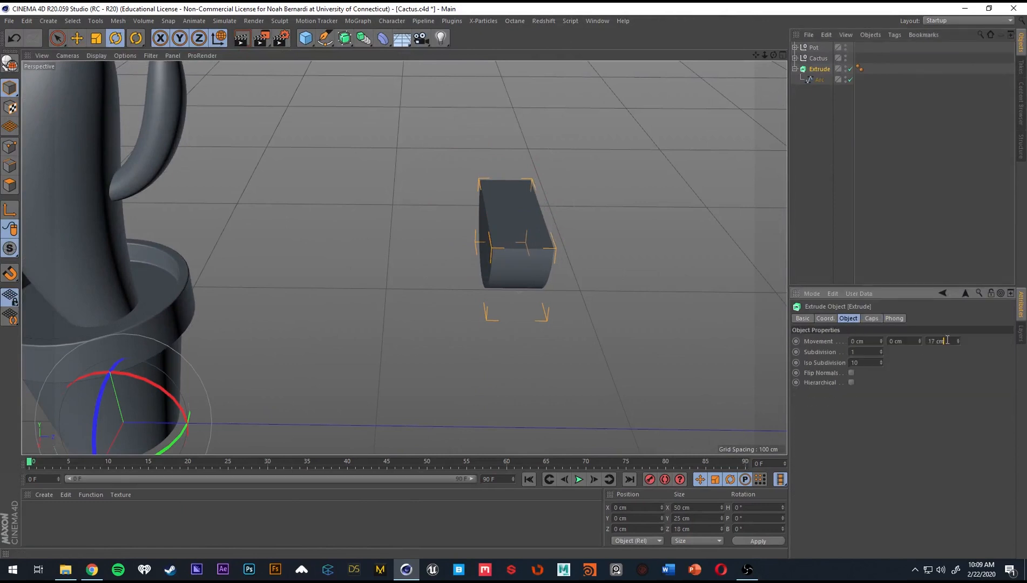
scroll(948, 340, down, 8)
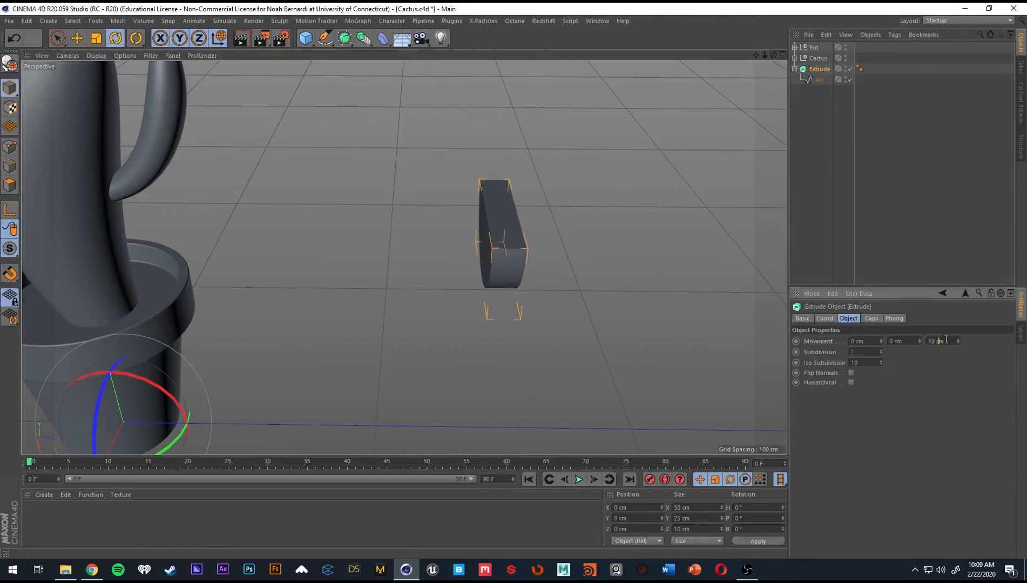
alt+drag(516, 265, 594, 265)
Set both the start and end caps of the Extrude object to Fillet Cap.
click(872, 319)
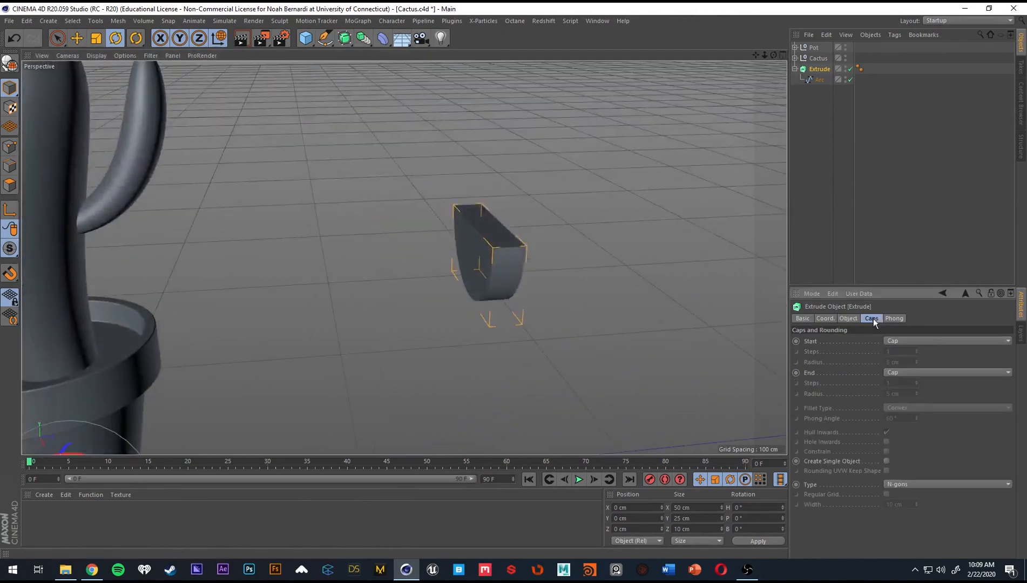
alt+right_drag(522, 257, 597, 264)
alt+middle_drag(596, 263, 493, 250)
alt+right_drag(493, 250, 536, 254)
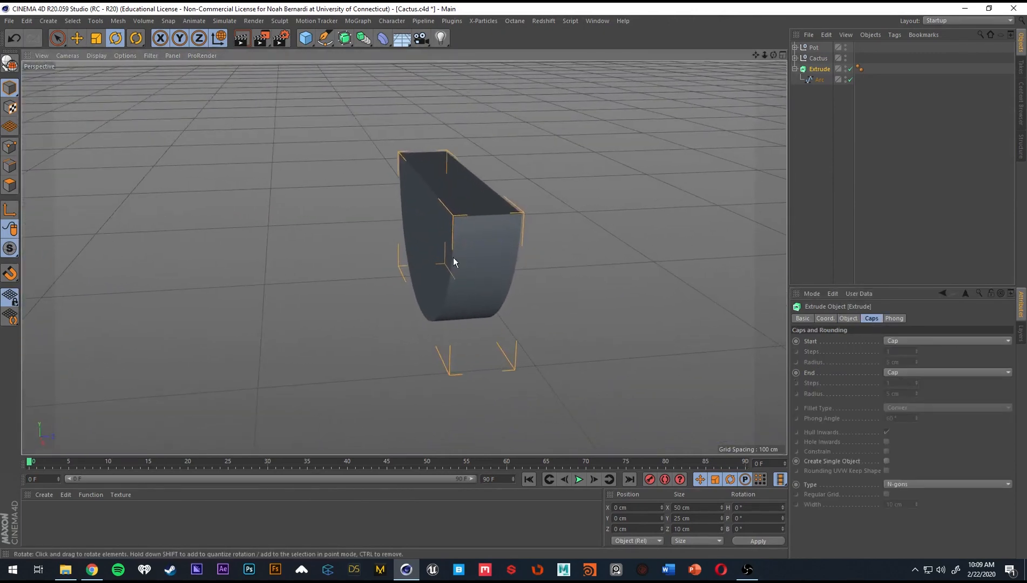
alt+drag(454, 263, 477, 259)
click(918, 342)
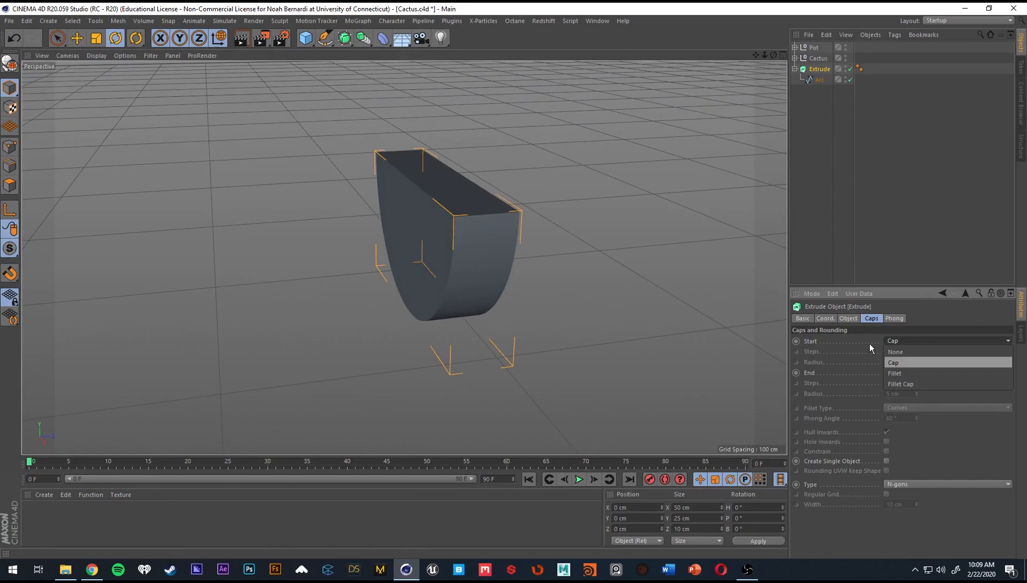
click(913, 384)
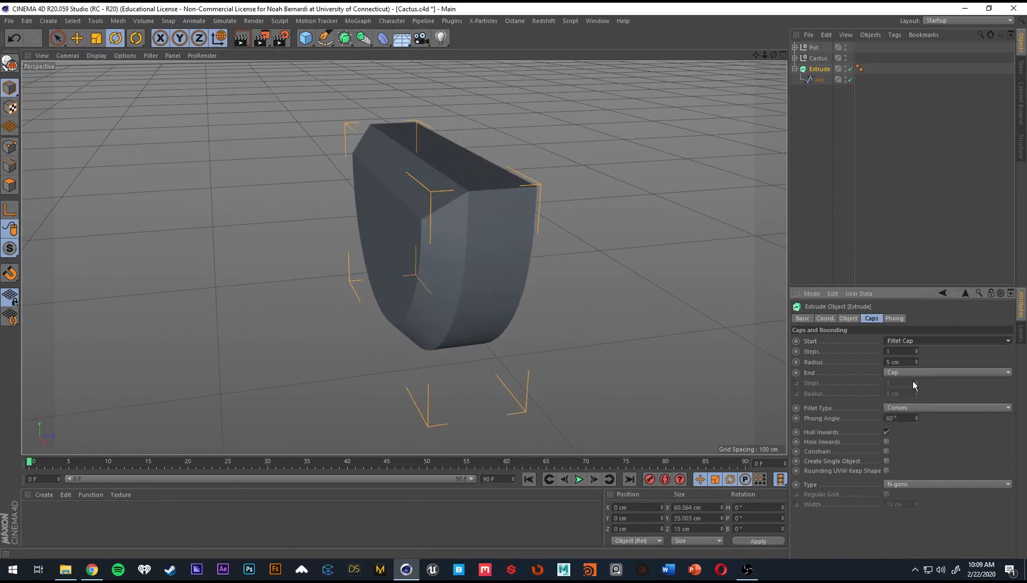
click(926, 372)
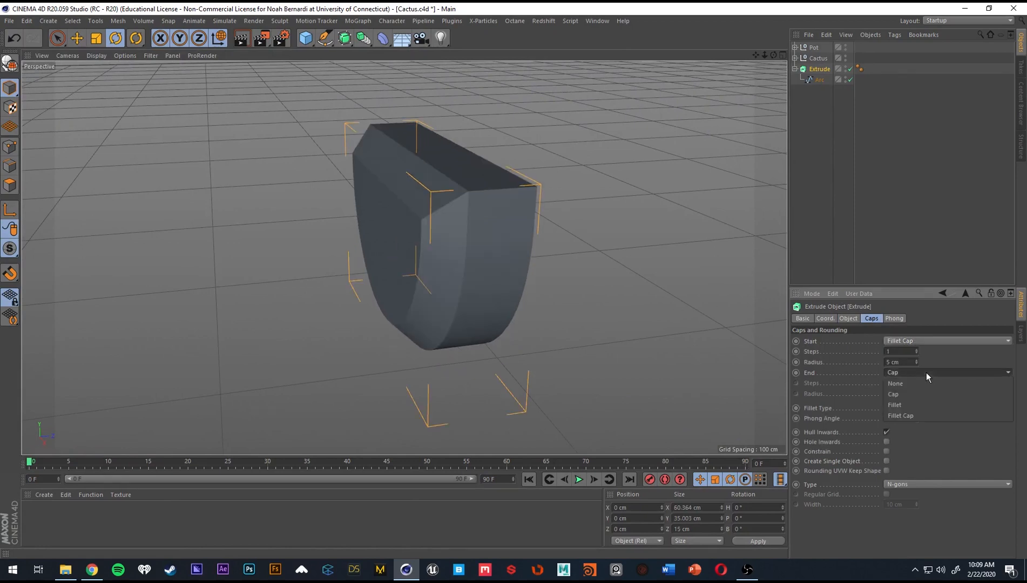
click(920, 413)
alt+drag(601, 294, 571, 272)
Give both fillet caps a 1 cm radius with 4 start steps and 5 end steps, and check the rounded corners.
click(901, 361)
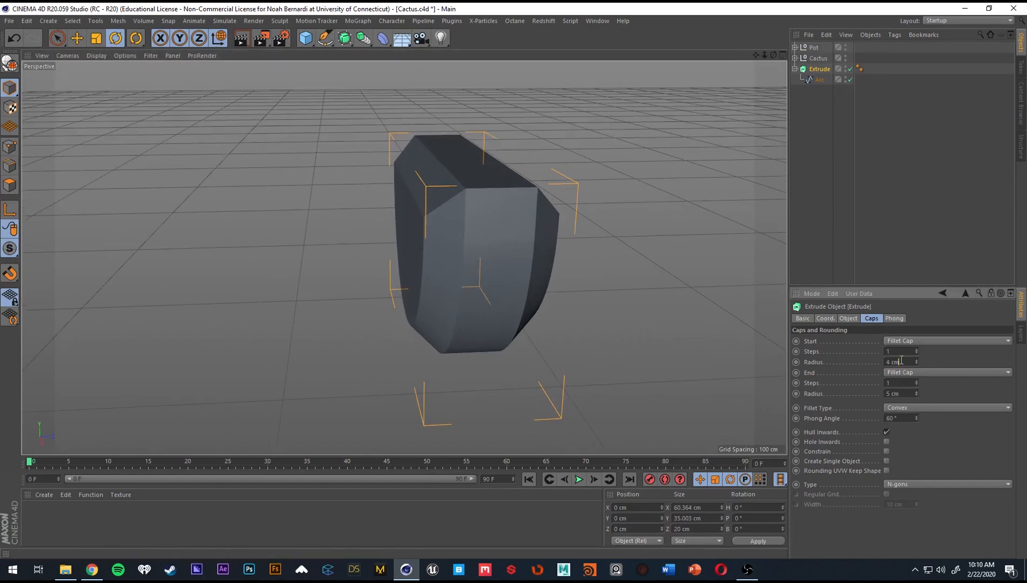
scroll(902, 361, down, 4)
scroll(906, 393, down, 4)
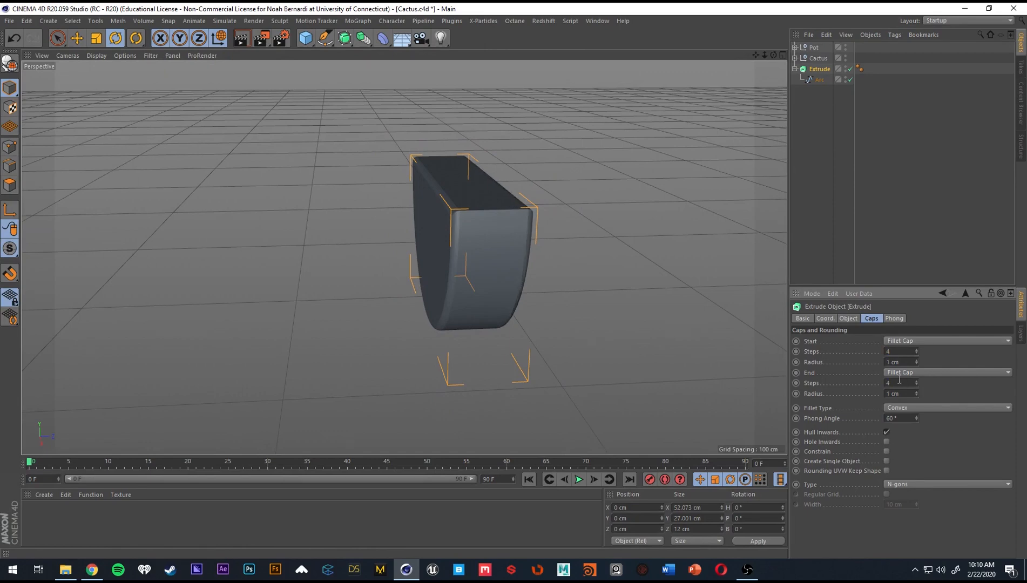
scroll(899, 382, up, 1)
alt+drag(513, 264, 580, 286)
mouse_move(491, 219)
alt+right_down()
mouse_move(525, 206)
mouse_move(503, 203)
alt+right_up()
alt+drag(503, 204, 478, 210)
alt+right_drag(486, 207, 542, 199)
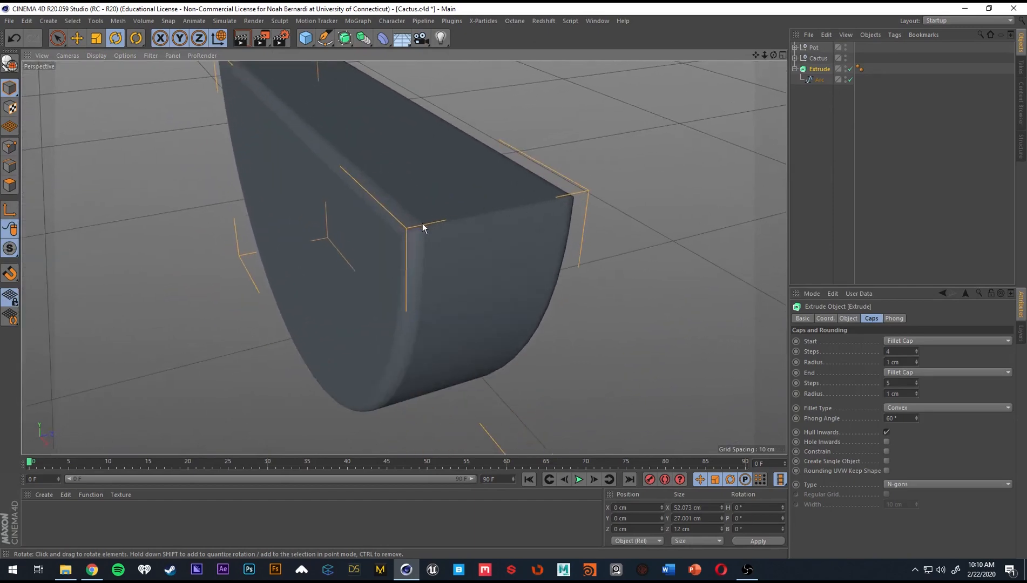
alt+drag(414, 224, 535, 221)
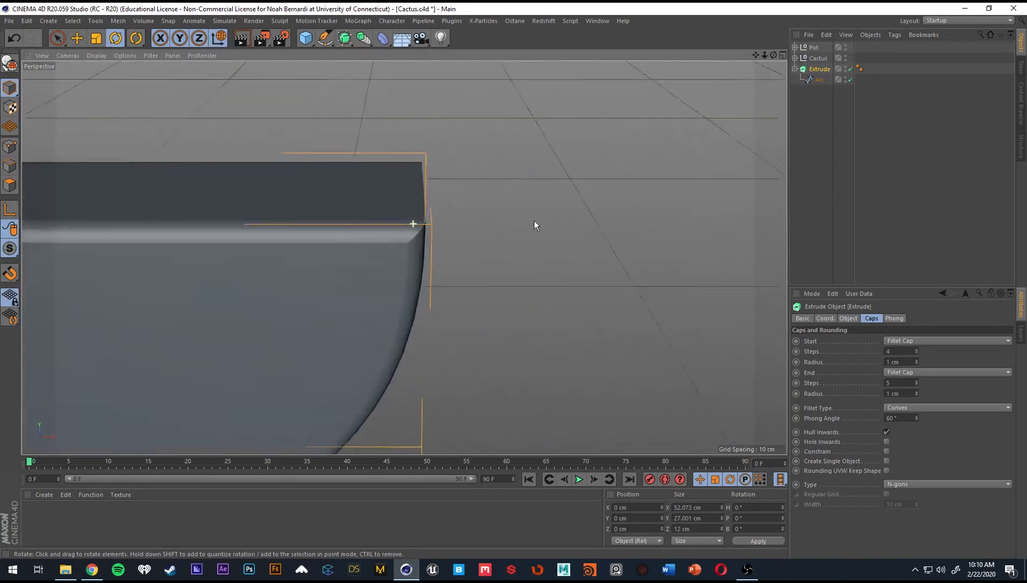
alt+right_drag(406, 255, 337, 235)
alt+drag(339, 244, 486, 210)
Remove the fillets by setting the Extrude's start and end caps to None and finally back to plain Cap.
click(939, 341)
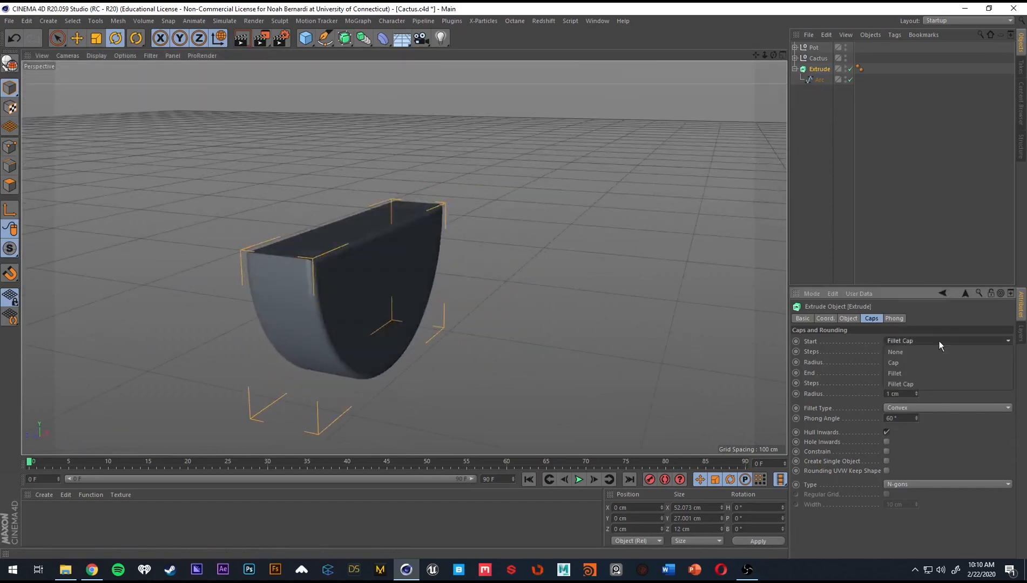
click(937, 351)
click(931, 371)
click(930, 380)
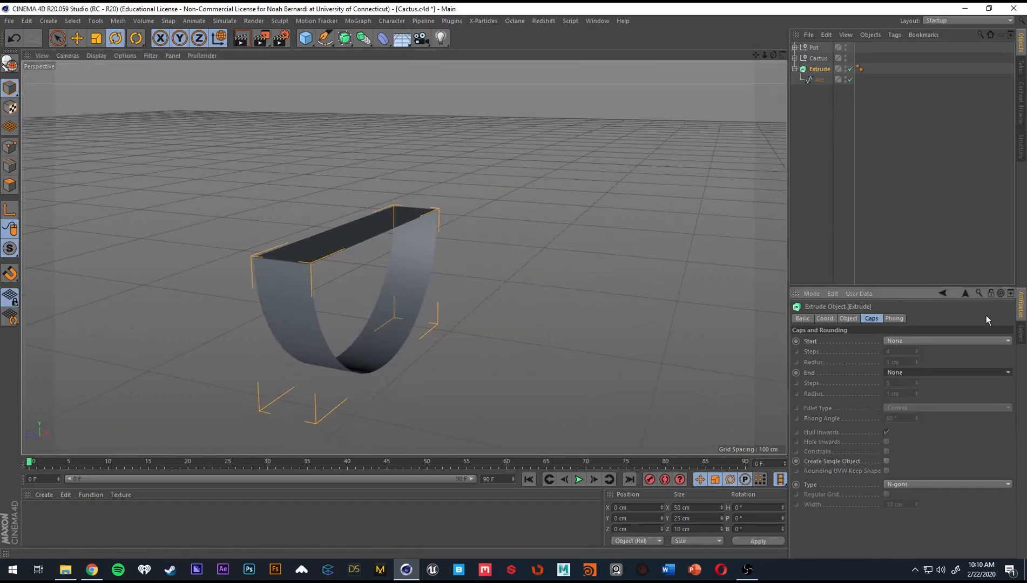
click(940, 343)
click(919, 361)
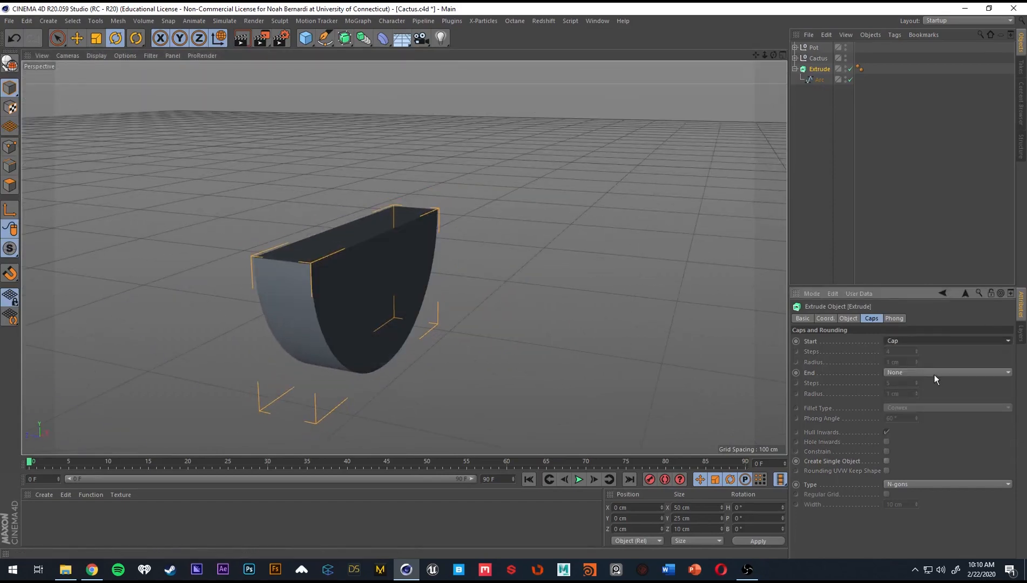
click(934, 373)
click(926, 395)
Enable Create Single Object for the Extrude object's caps.
alt+drag(388, 260, 206, 257)
click(886, 461)
alt+drag(445, 267, 576, 175)
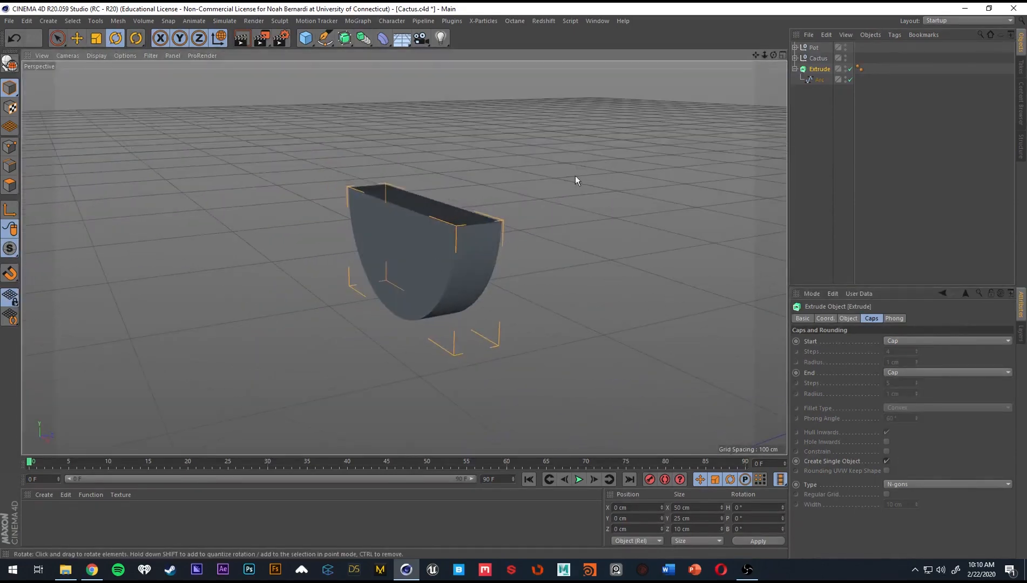
Group the Extrude object into a null and name it Mouth.
key(alt+g)
double_click(816, 69)
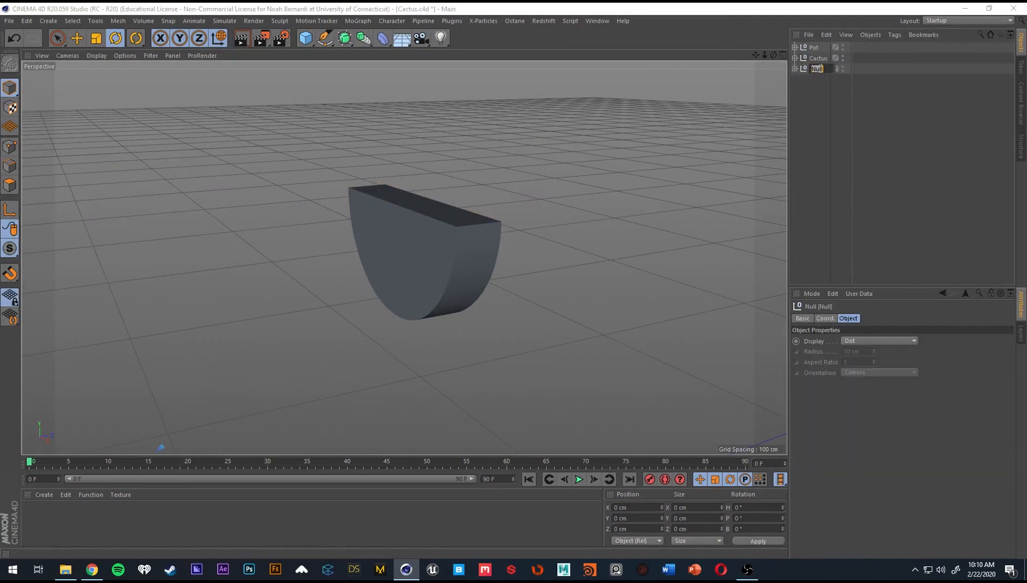
key(Return)
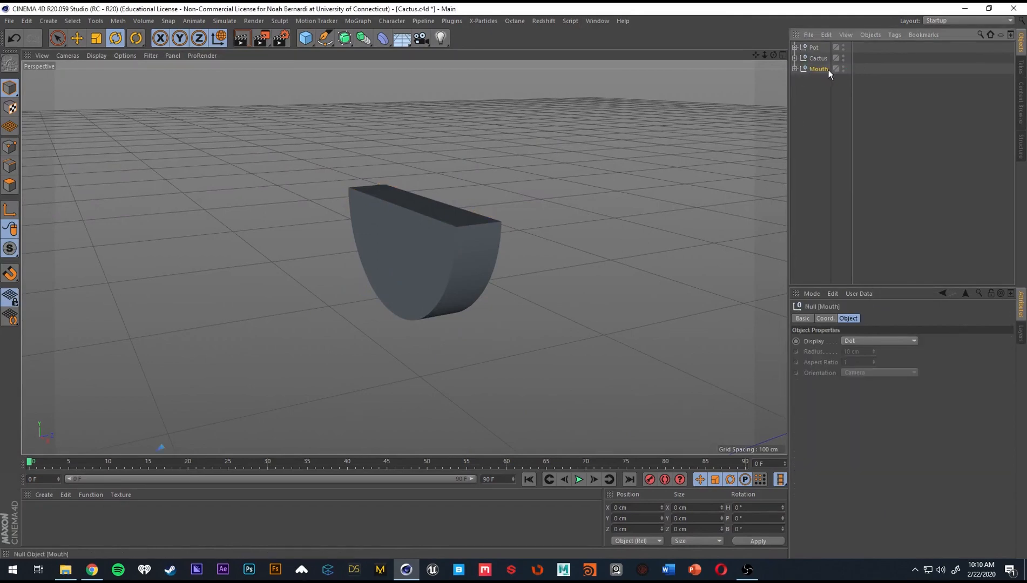
Add a Bevel deformer and place it inside the Mouth group below the Extrude object.
click(795, 69)
click(310, 42)
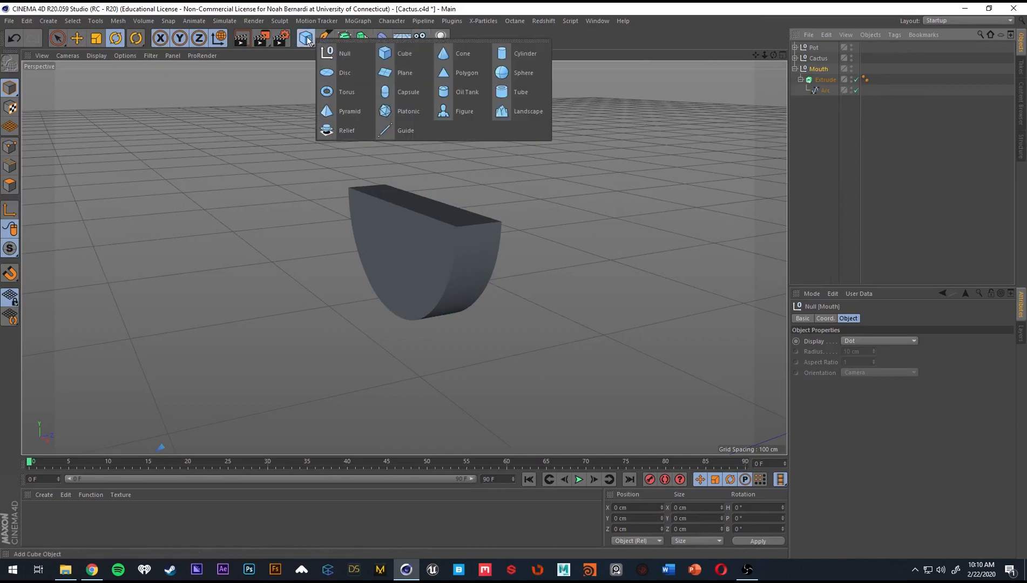
click(382, 38)
click(422, 188)
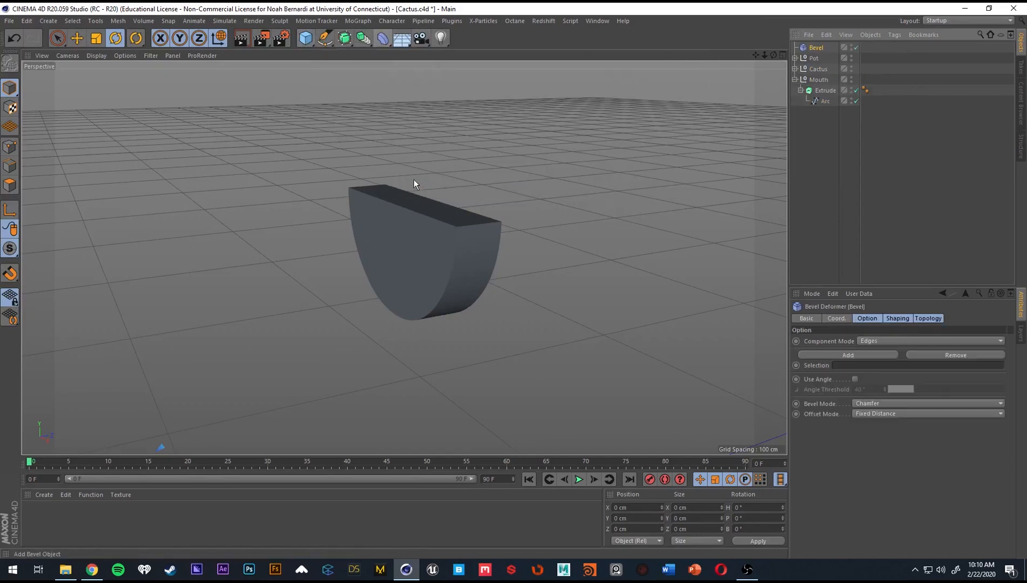
drag(820, 101, 821, 76)
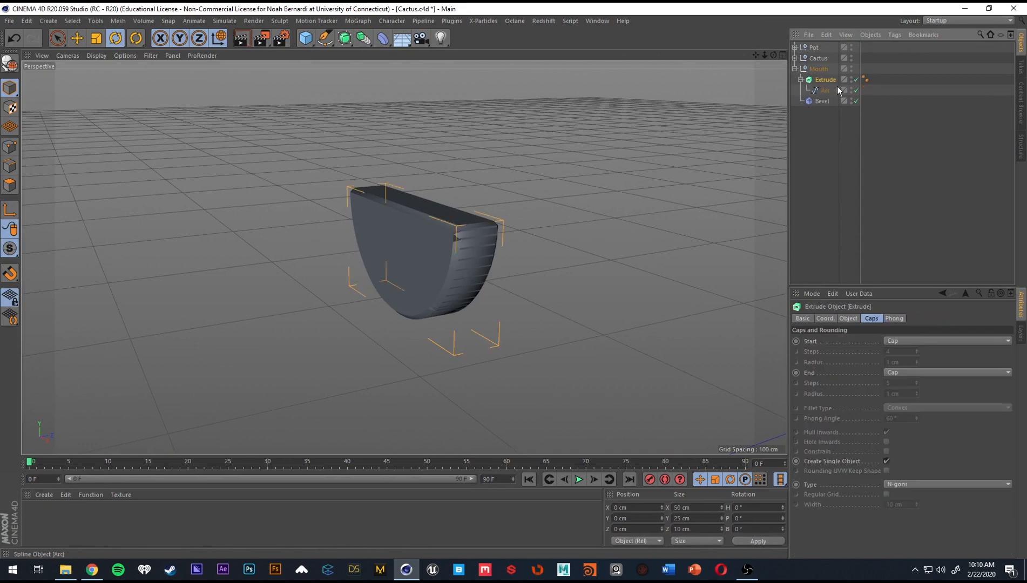
Enable Use Angle on the Bevel deformer and set its subdivision to 4.
click(819, 102)
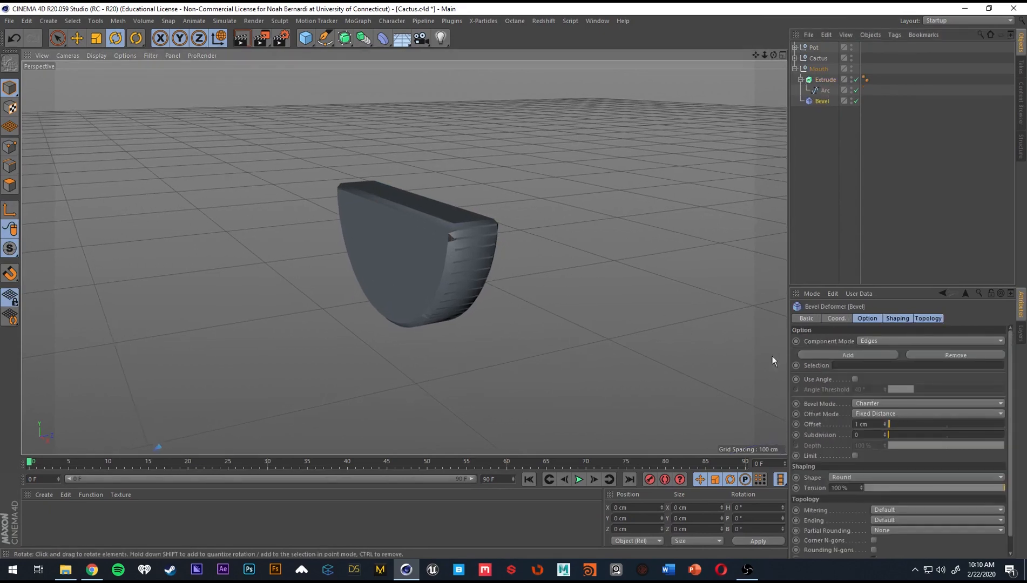
click(855, 379)
alt+drag(442, 232, 394, 232)
double_click(874, 435)
text(4)
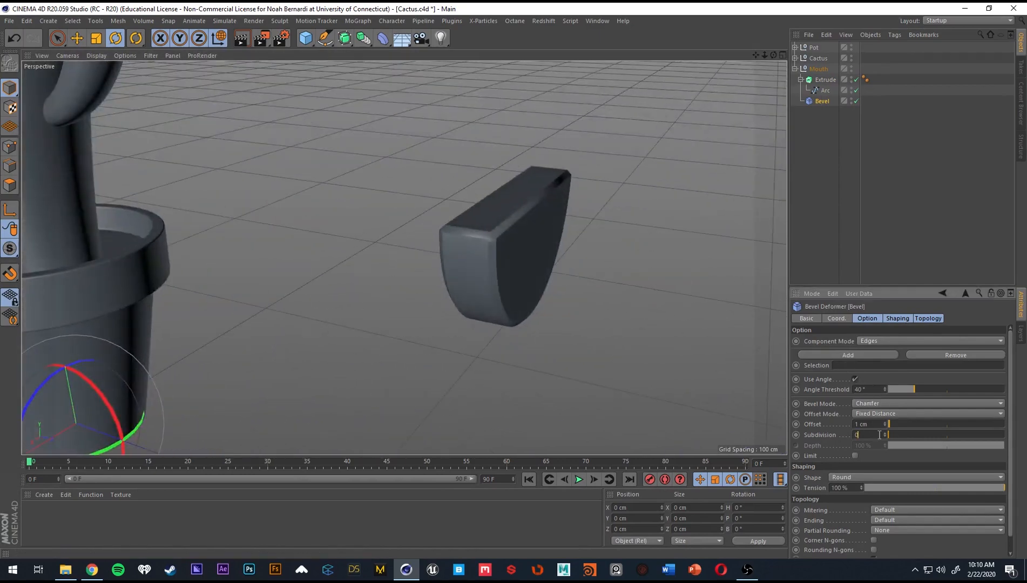
key(Return)
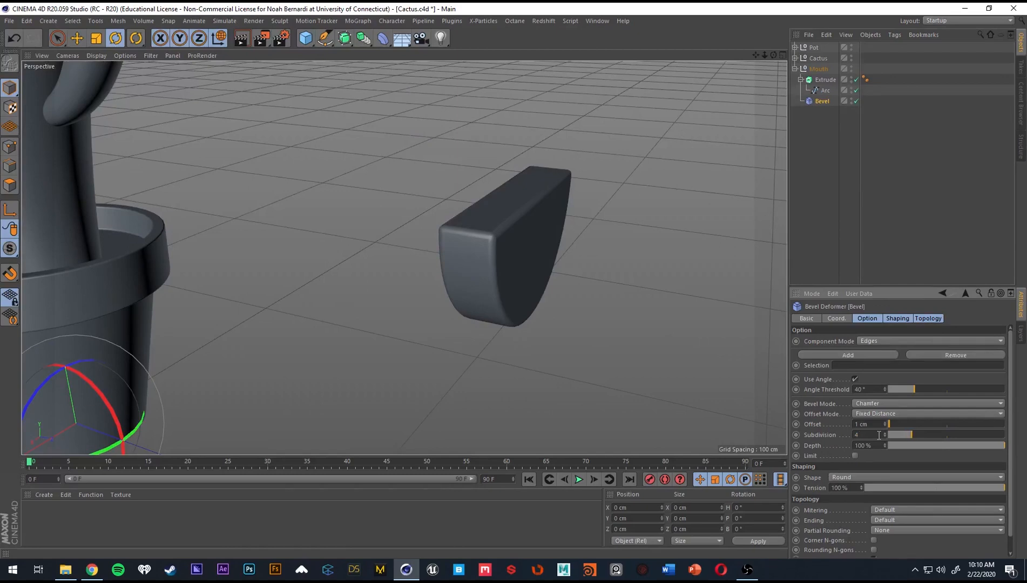
alt+drag(567, 243, 486, 254)
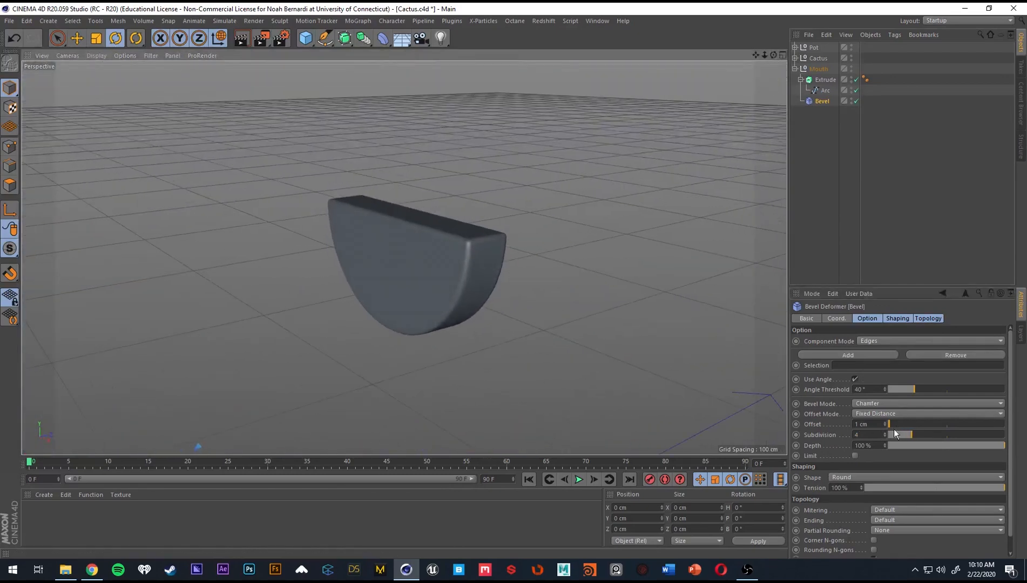
Set the Bevel deformer's offset to 2 cm for softer mouth edges.
click(870, 435)
scroll(872, 424, up, 3)
scroll(872, 424, down, 2)
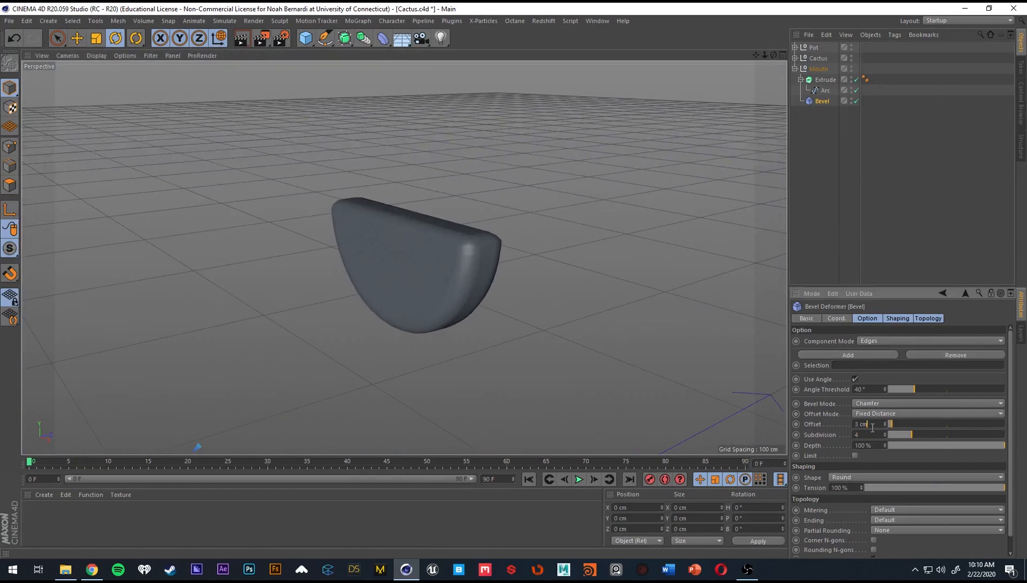
alt+drag(539, 281, 443, 264)
Move the mouth's Arc spline along Z onto the cactus, to about Z -3 cm.
click(818, 68)
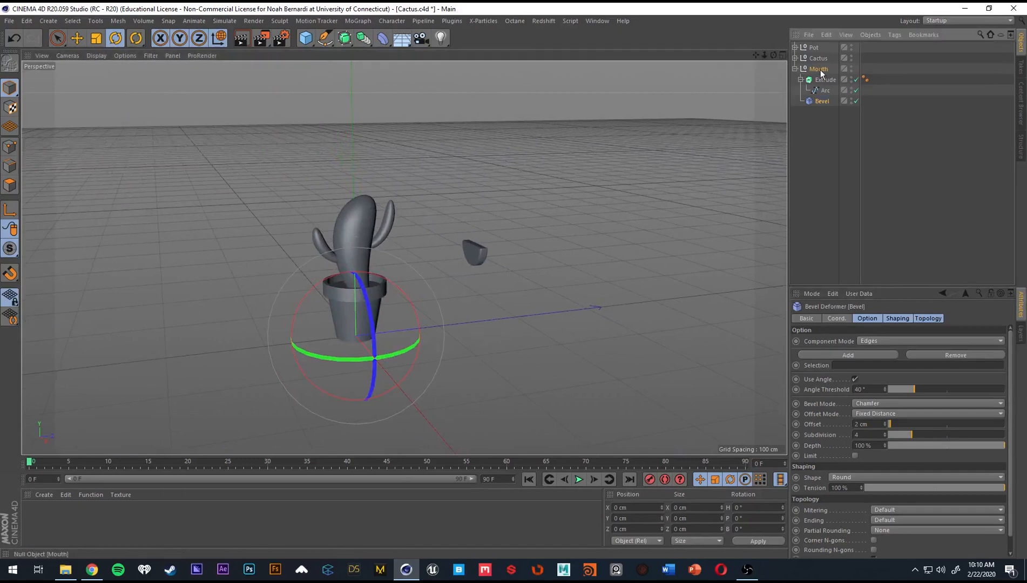
alt+middle_drag(407, 318, 395, 301)
alt+drag(394, 300, 372, 297)
alt+right_drag(372, 297, 404, 306)
click(828, 100)
click(825, 90)
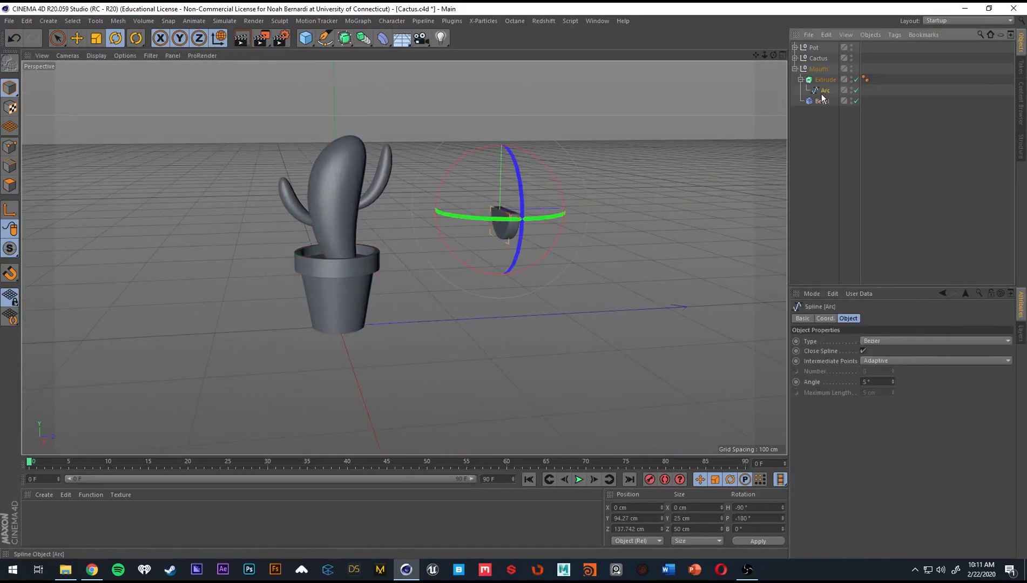
key(e)
drag(527, 205, 381, 221)
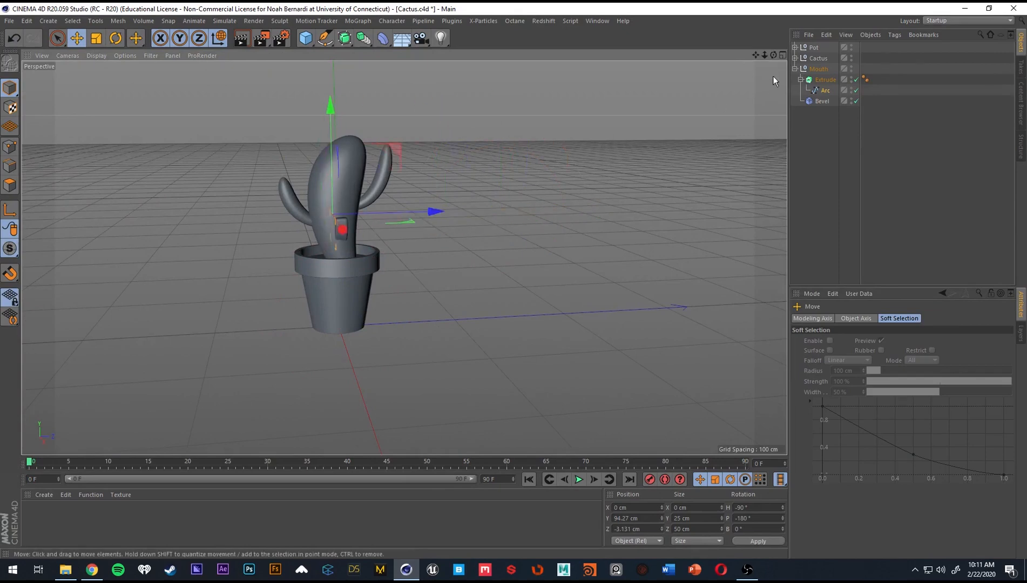
Move the mouth's Arc spline forward along X to about 63 cm, out in front of the cactus.
click(825, 90)
alt+right_drag(297, 216, 386, 227)
alt+drag(386, 228, 495, 213)
key(r)
key(e)
alt+drag(391, 219, 612, 263)
key(r)
alt+drag(458, 274, 428, 275)
key(ctrl+z)
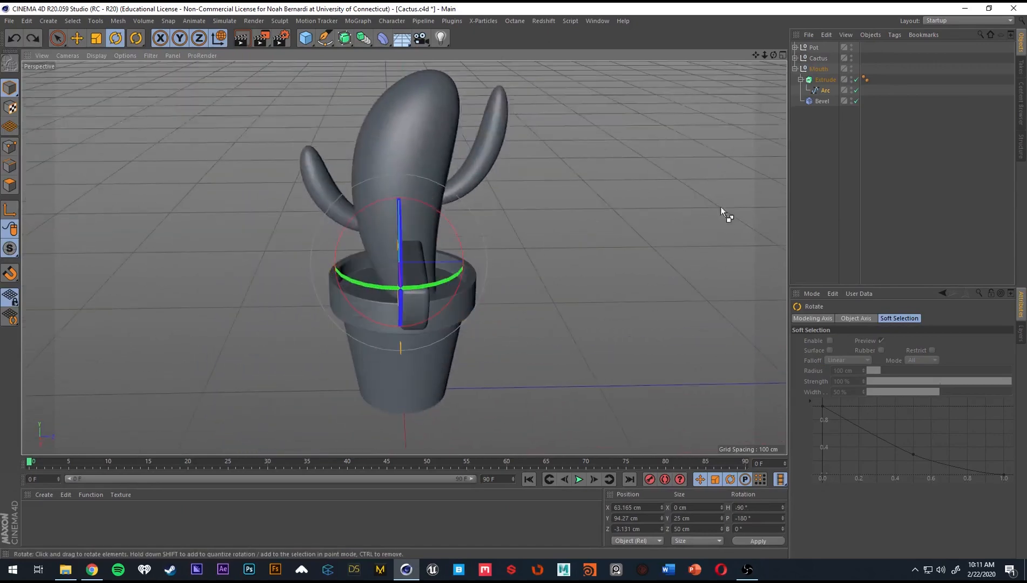
click(831, 81)
alt+drag(518, 232, 425, 207)
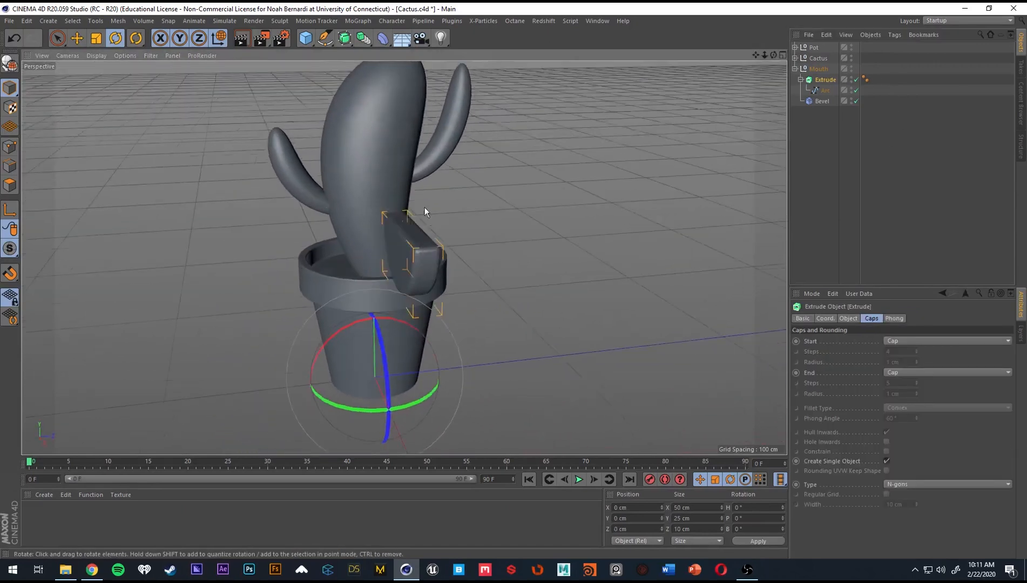
alt+drag(393, 243, 438, 273)
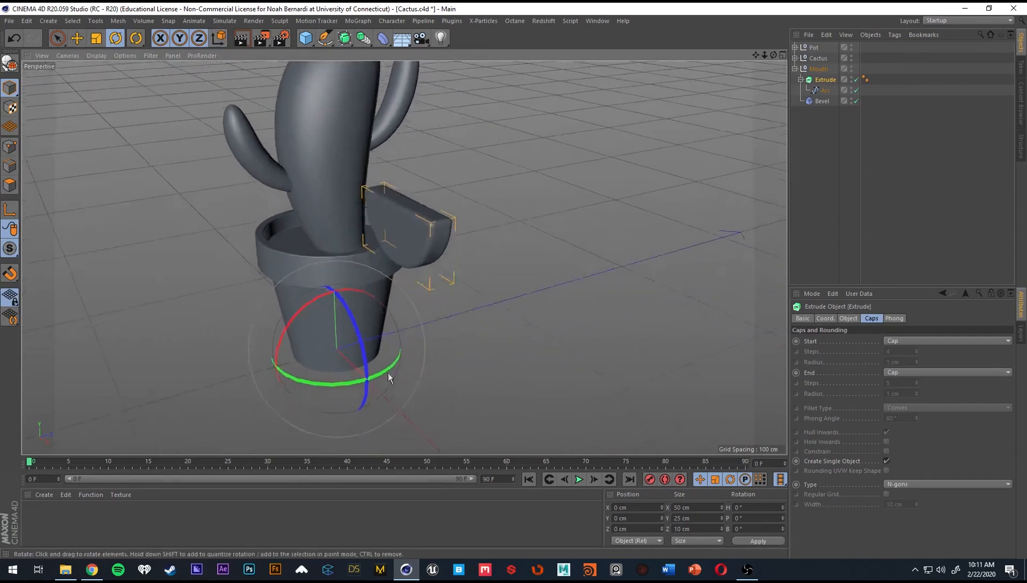
drag(383, 374, 414, 275)
Place the mouth's Arc spline against the cactus body at about X -1, Y 98, Z -26 cm.
click(825, 91)
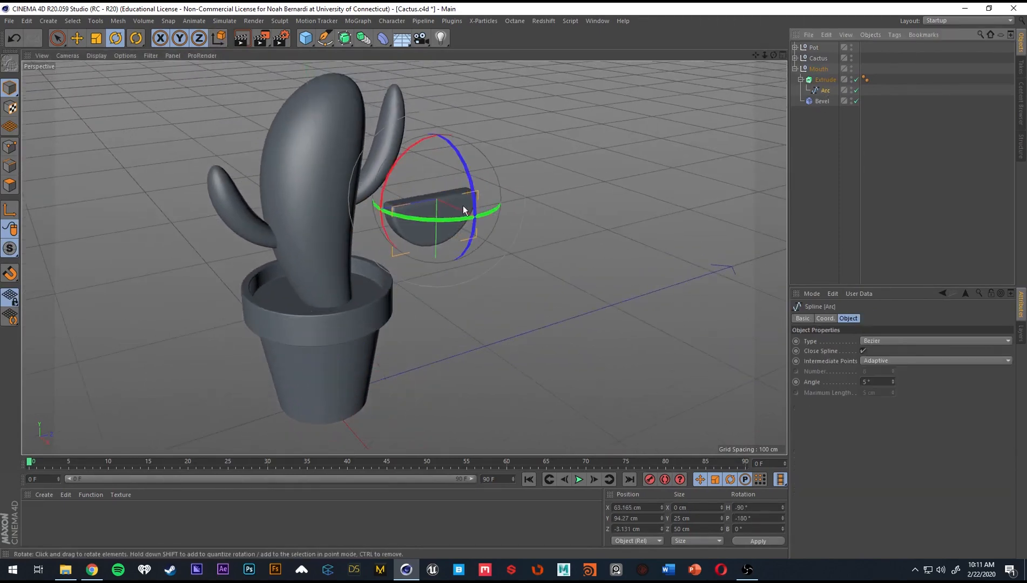
key(e)
drag(467, 193, 367, 262)
mouse_move(343, 263)
alt+mouse_down()
mouse_move(327, 258)
mouse_move(349, 248)
mouse_move(336, 204)
mouse_move(332, 240)
mouse_move(348, 256)
alt+mouse_up()
click(93, 571)
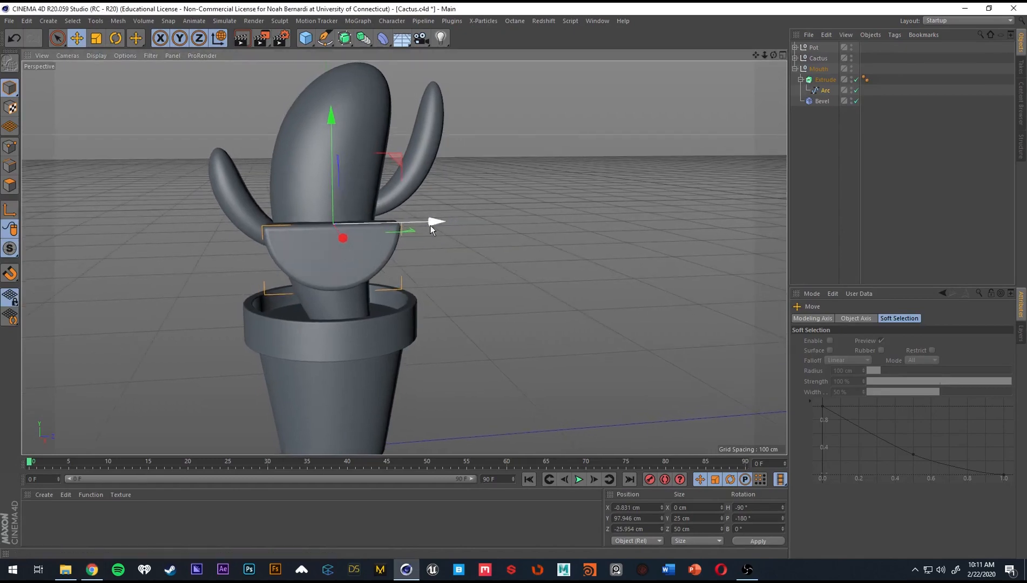
Scale the mouth's Arc spline to about 18.8 by 9.4 cm and fit it into the cactus's front surface.
key(t)
drag(451, 239, 233, 269)
key(e)
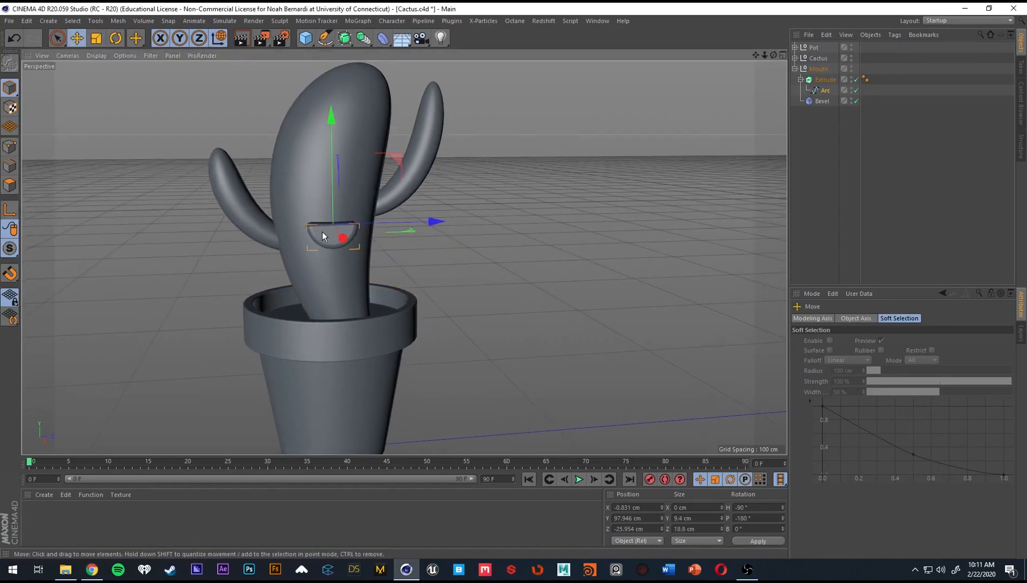
drag(322, 231, 330, 224)
alt+drag(345, 265, 514, 276)
mouse_move(454, 262)
mouse_down()
mouse_move(139, 234)
mouse_move(443, 245)
mouse_move(421, 252)
mouse_move(554, 265)
mouse_move(451, 256)
mouse_up()
scroll(352, 246, up, 3)
click(674, 251)
scroll(465, 250, down, 3)
scroll(421, 252, down, 3)
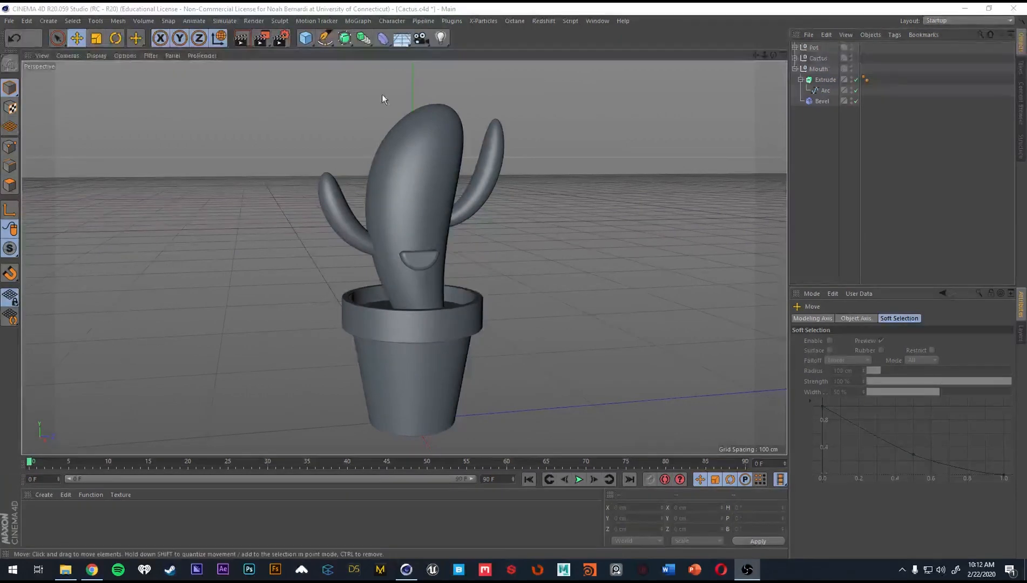
Add a Sphere primitive and set its type to Hexahedron.
click(420, 9)
click(311, 42)
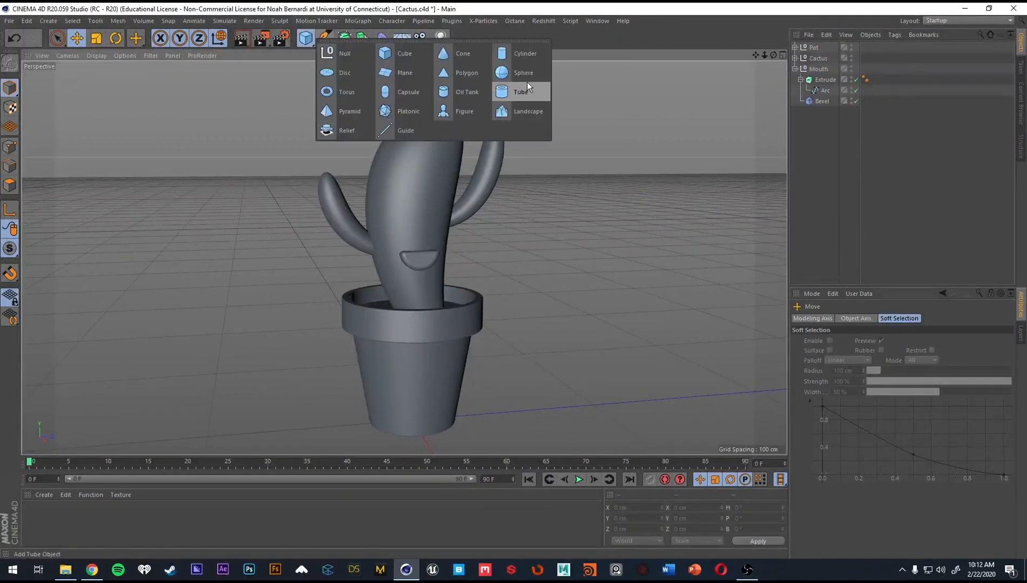
click(522, 73)
scroll(639, 216, down, 3)
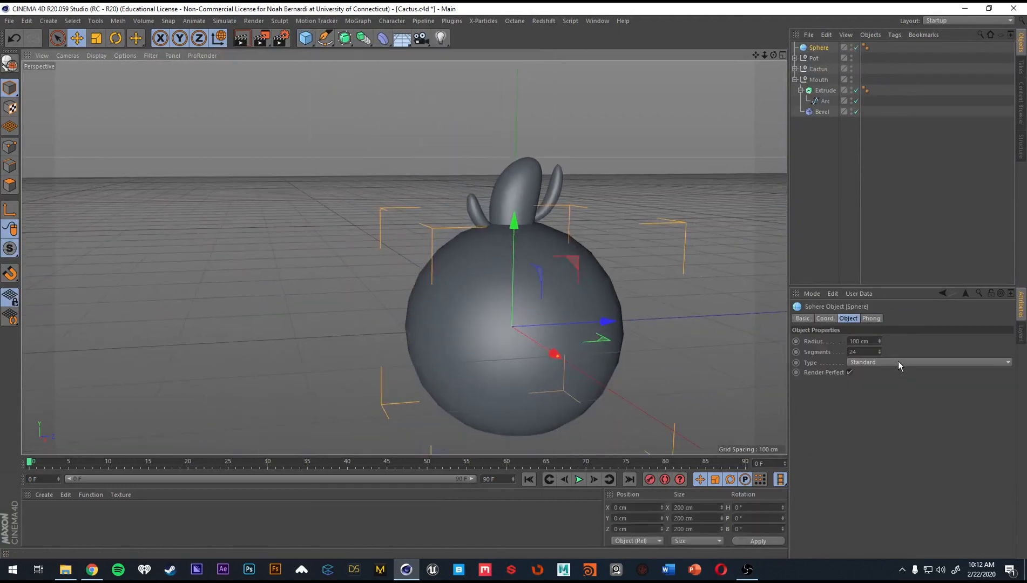
click(899, 362)
click(896, 398)
Show the mesh lines in the viewport to examine the sphere's hexahedron topology.
alt+middle_drag(553, 310, 507, 300)
key(n)
key(f)
mouse_move(488, 244)
alt+mouse_down()
mouse_move(493, 220)
mouse_move(472, 274)
mouse_move(534, 387)
mouse_move(465, 269)
mouse_move(541, 281)
alt+mouse_up()
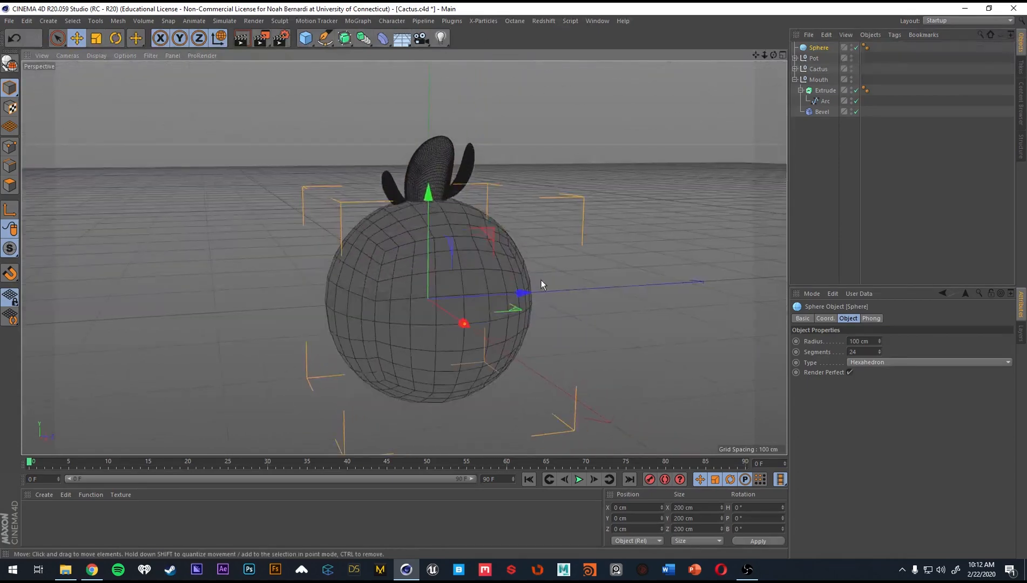
Scale the sphere down to about 21 cm across and raise it onto the cactus above the mouth.
key(t)
drag(708, 237, 304, 313)
key(e)
drag(431, 272, 432, 162)
alt+right_drag(434, 168, 478, 237)
drag(478, 237, 461, 250)
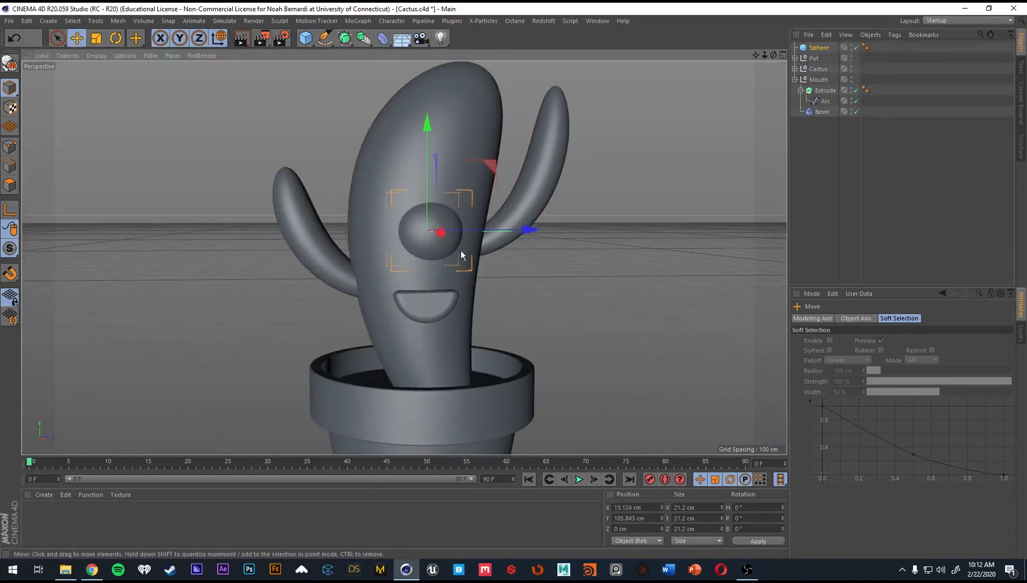
Shrink the sphere to about 9 cm and position it as an eye on one side of the face.
key(t)
drag(636, 252, 528, 269)
key(e)
drag(527, 229, 404, 190)
alt+drag(403, 190, 485, 219)
alt+drag(403, 257, 302, 216)
alt+drag(445, 241, 408, 237)
key(t)
drag(581, 248, 409, 262)
alt+drag(410, 262, 384, 244)
key(e)
drag(380, 168, 380, 191)
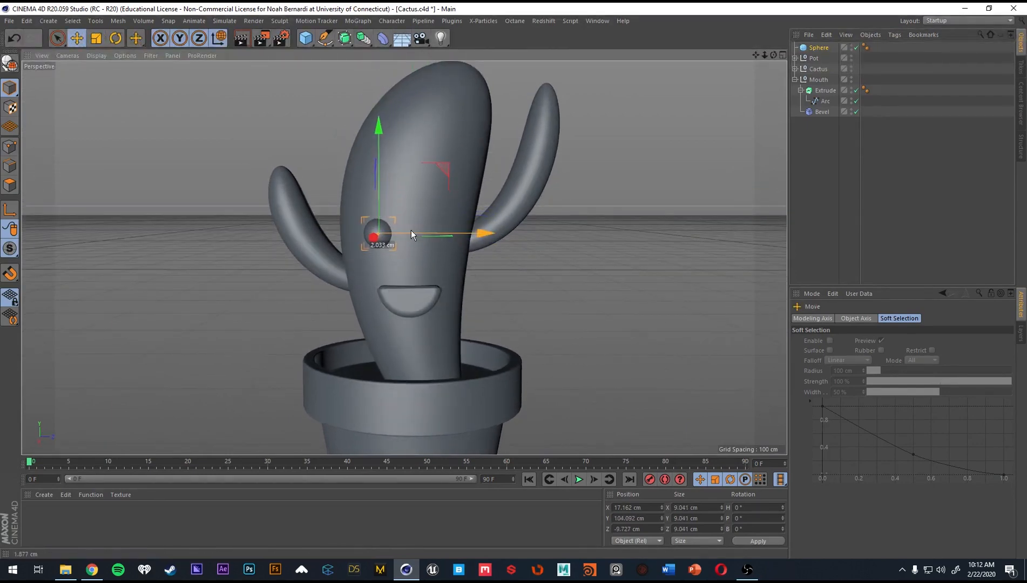
Duplicate the eye sphere and place the copy on the other side of the face above the mouth.
ctrl+drag(411, 231, 472, 232)
mouse_move(443, 198)
mouse_down()
mouse_move(441, 186)
mouse_move(439, 201)
mouse_up()
mouse_move(406, 244)
alt+mouse_down()
mouse_move(513, 272)
mouse_move(414, 253)
alt+mouse_up()
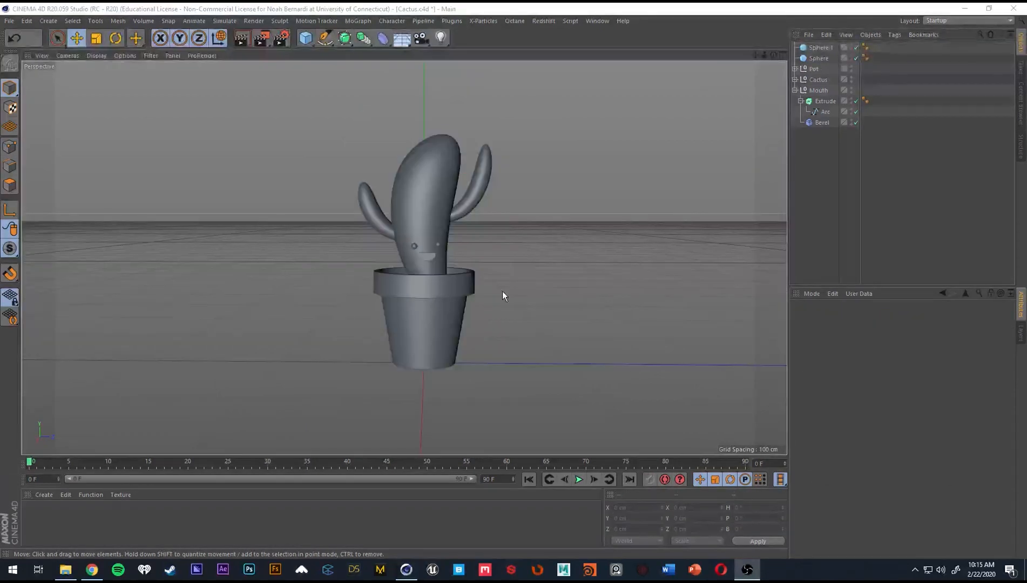
Check the finished face from several angles and collapse the Mouth group.
alt+right_drag(421, 248, 584, 269)
alt+drag(584, 269, 429, 243)
alt+right_drag(429, 243, 402, 242)
alt+drag(402, 243, 449, 243)
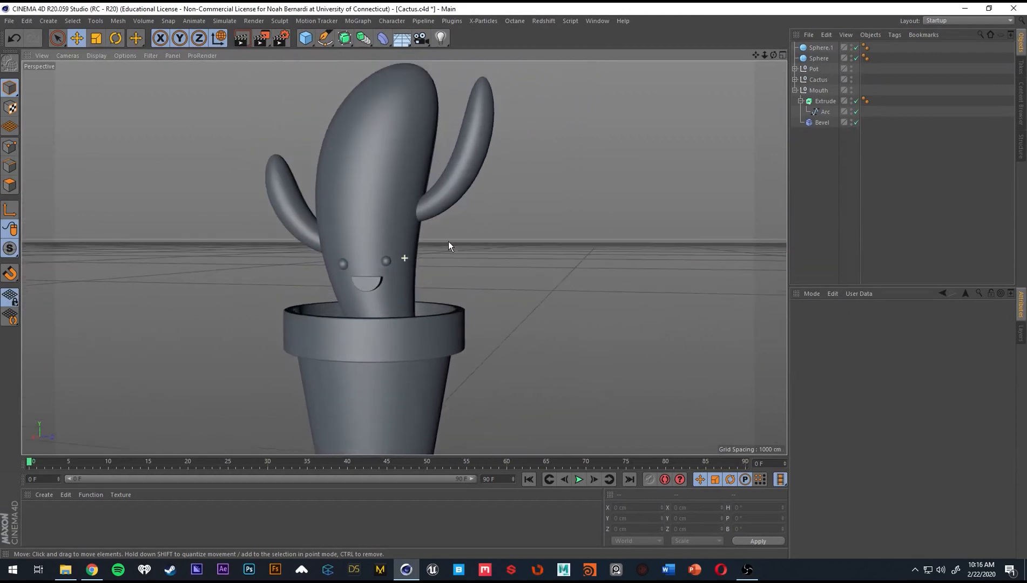
alt+right_drag(449, 242, 396, 254)
alt+drag(397, 254, 608, 90)
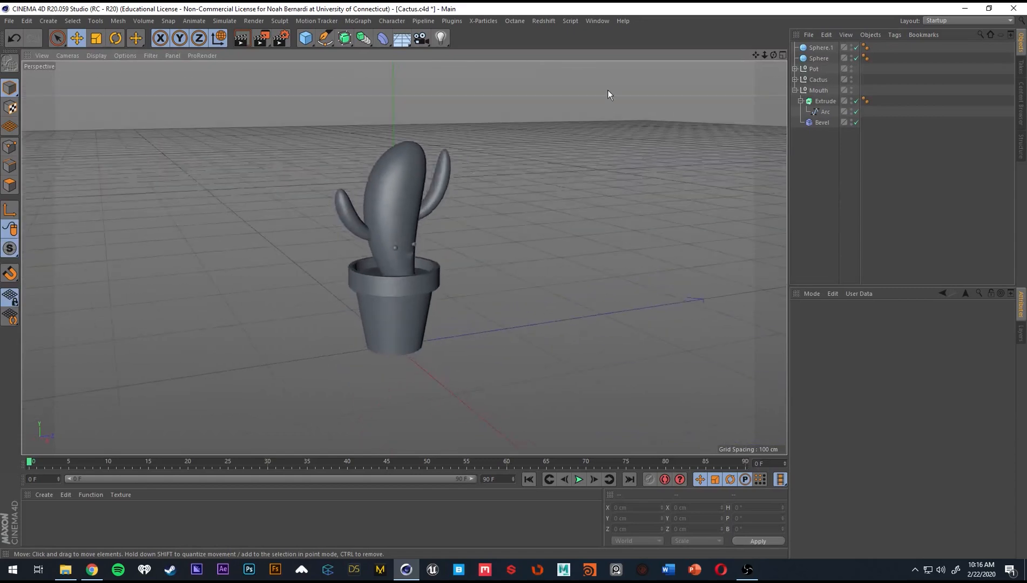
click(795, 90)
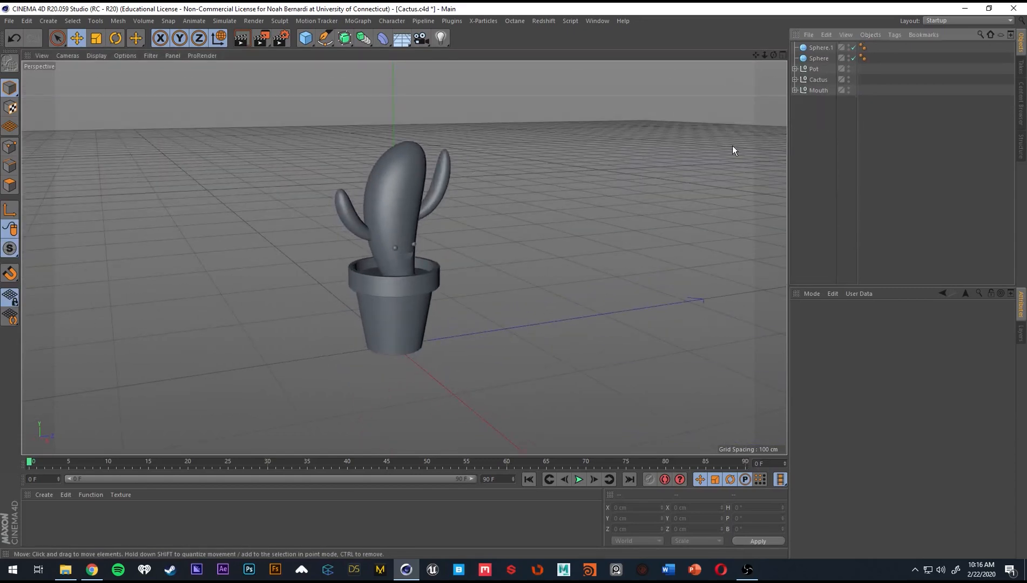
Add a Cone primitive and move it beside the cactus to about Y 78, Z 159 cm.
alt+drag(380, 215, 457, 55)
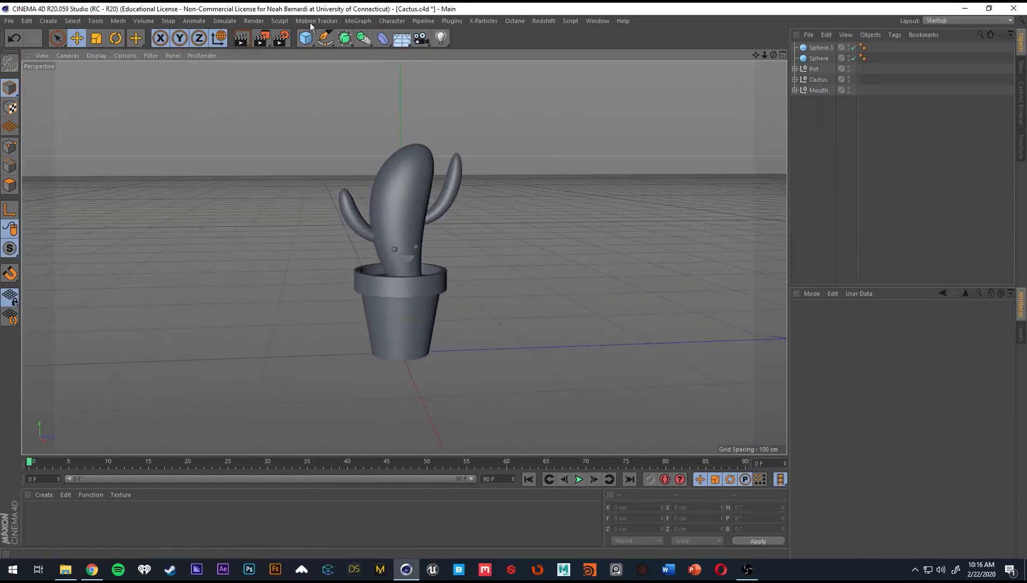
click(308, 40)
click(463, 58)
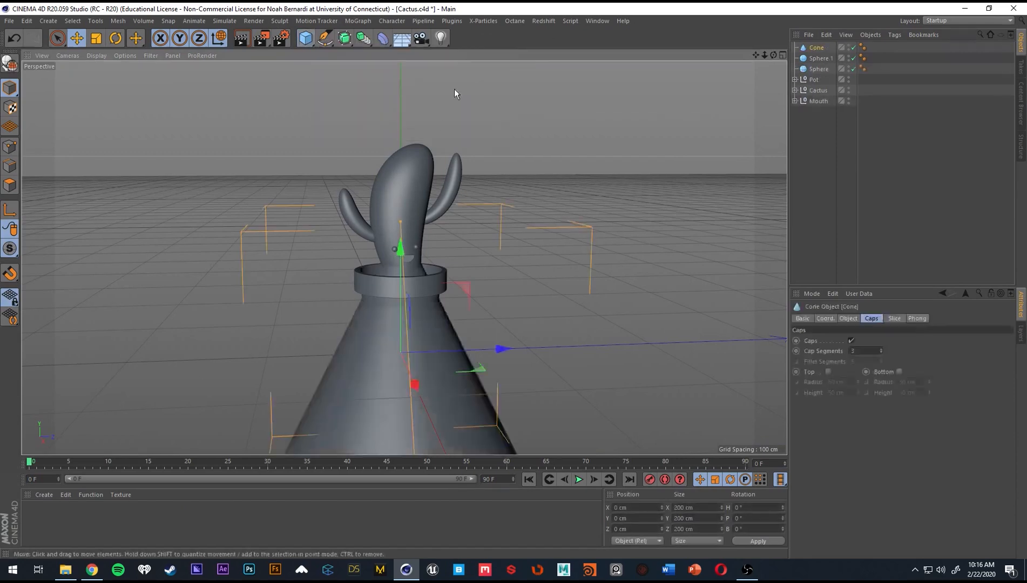
alt+middle_drag(503, 306, 411, 270)
drag(381, 313, 577, 307)
alt+right_drag(580, 306, 538, 286)
drag(536, 282, 527, 212)
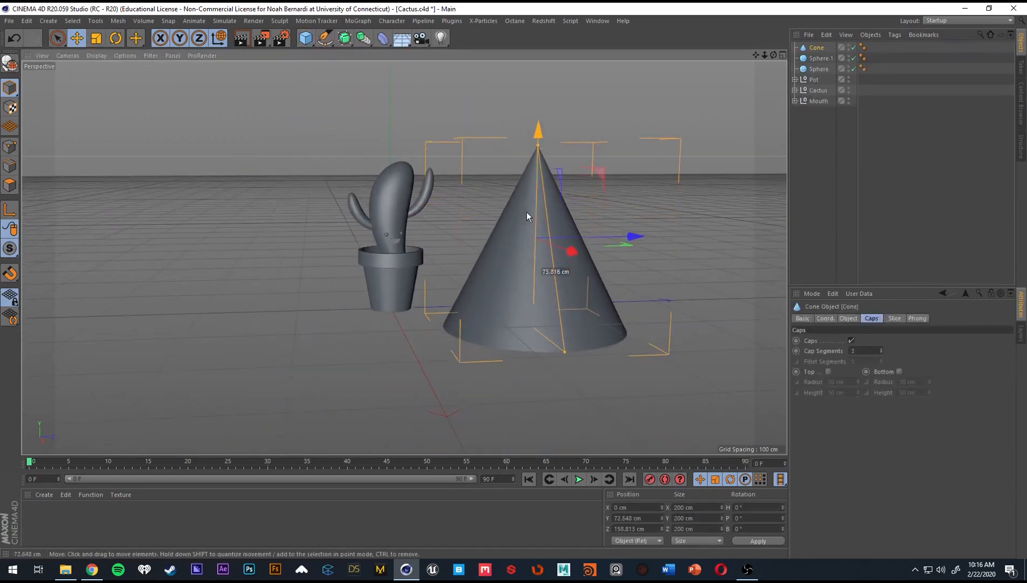
alt+middle_drag(599, 249, 517, 261)
Set the cone's bottom radius to 1 cm and its height to 2 cm.
click(851, 317)
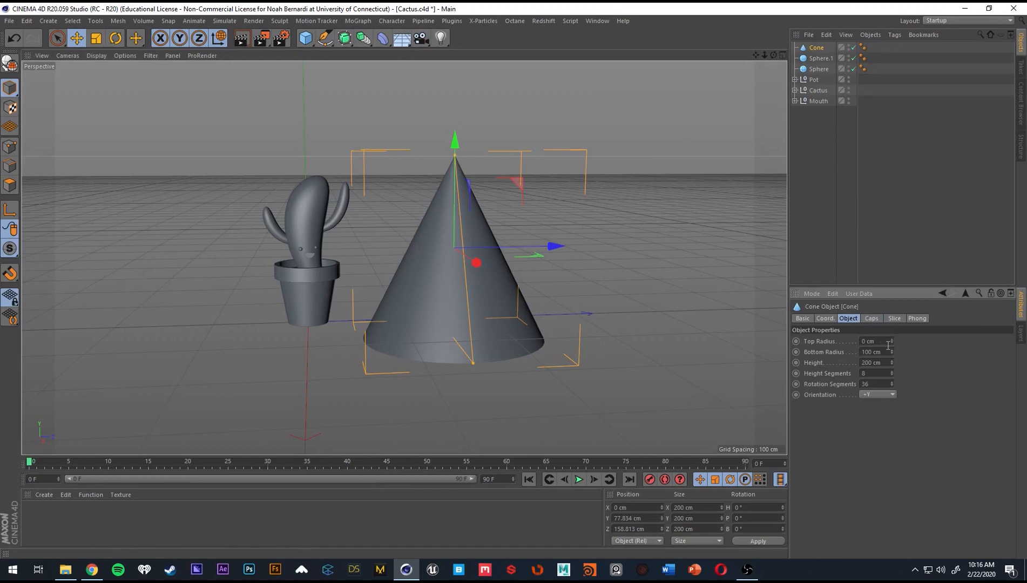
drag(889, 351, 854, 347)
text(1)
key(Return)
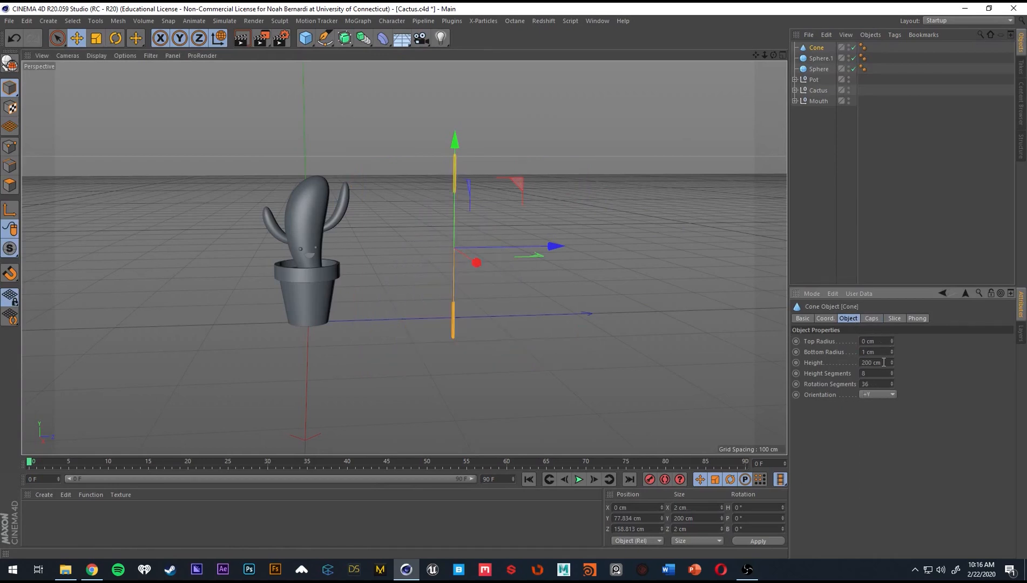
key(Return)
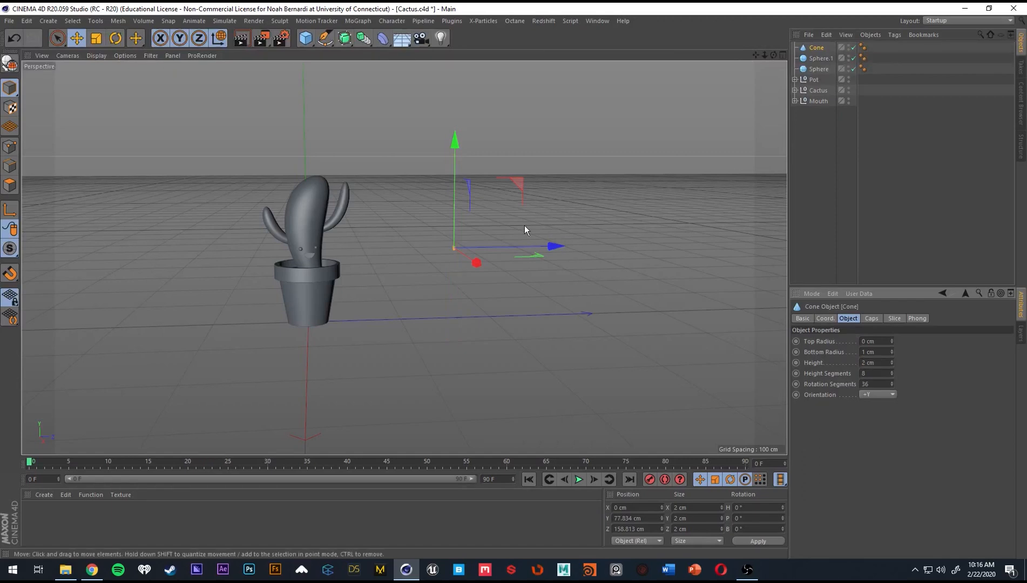
Move the cone along Z closer to the cactus, to about 30 cm.
scroll(511, 249, up, 5)
drag(475, 248, 261, 273)
alt+drag(404, 257, 236, 282)
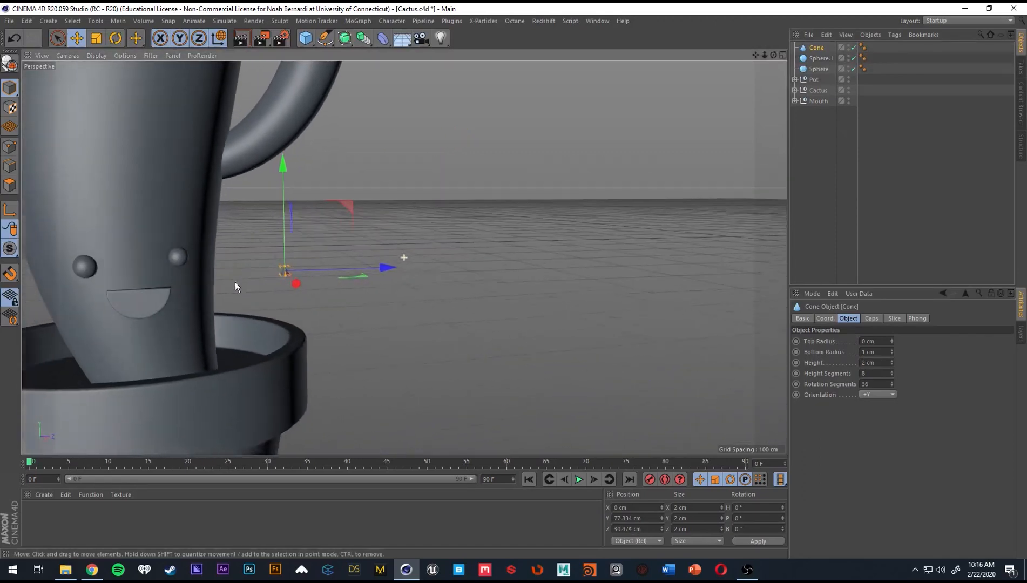
Set the cone's bottom radius to 2 cm and its height to 8 cm.
click(884, 362)
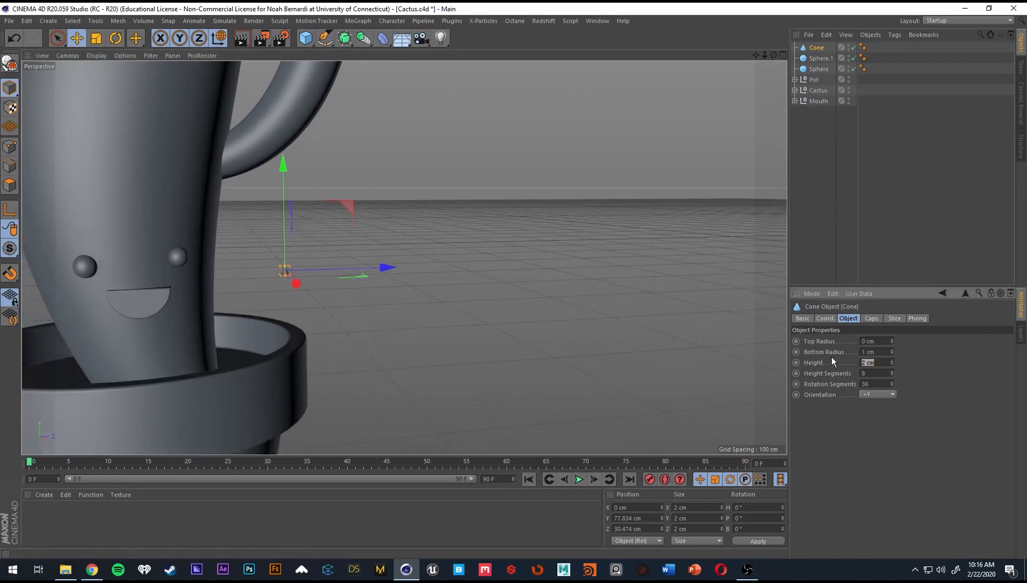
text(4)
key(Return)
key(shift+Tab)
text(2)
key(Return)
click(884, 360)
text(8)
key(Return)
alt+drag(382, 289, 260, 283)
scroll(300, 271, down, 5)
alt+middle_drag(269, 287, 379, 277)
scroll(379, 277, down, 3)
alt+drag(379, 277, 400, 282)
click(834, 115)
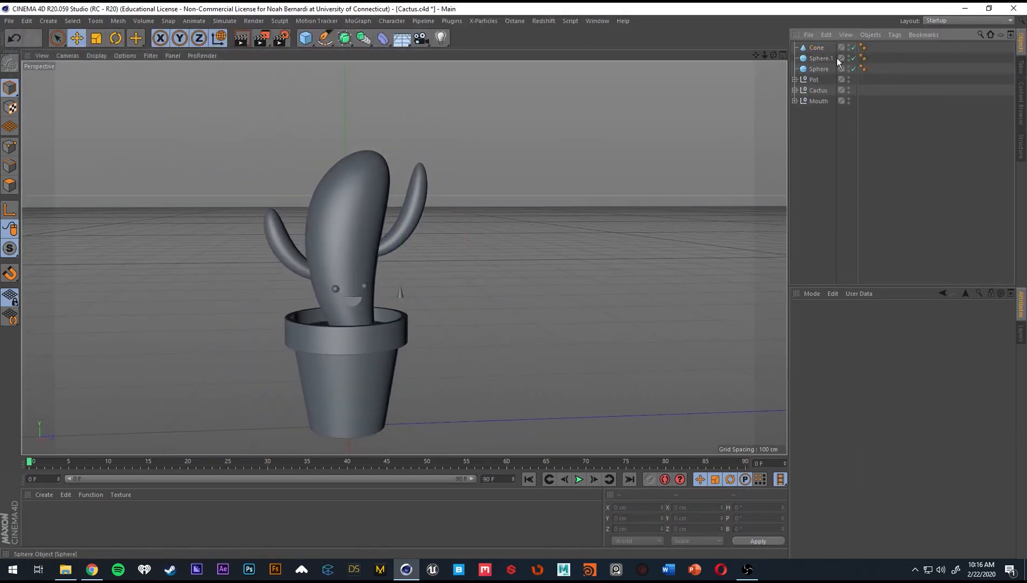
Rename the Cone object to Spike.
double_click(819, 48)
text(Sp)
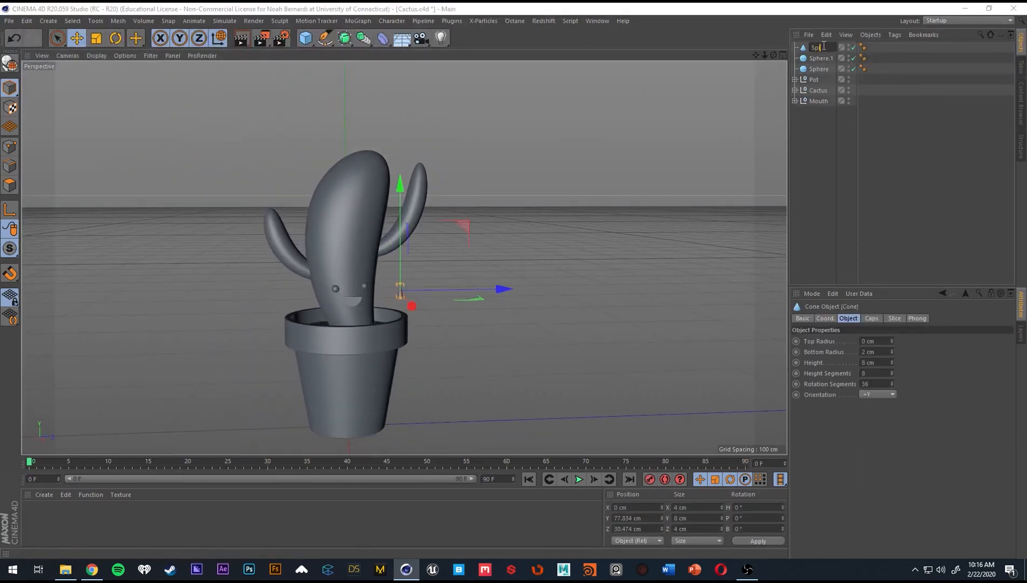
text(ike)
key(Tab)
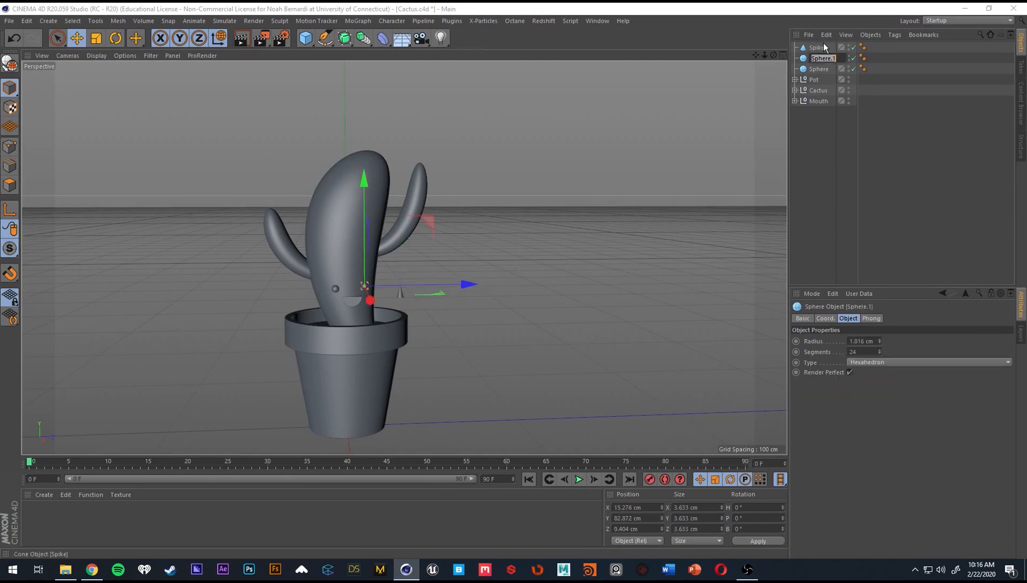
Rename both sphere objects to Eye.
text(Eye)
key(Return)
double_click(818, 69)
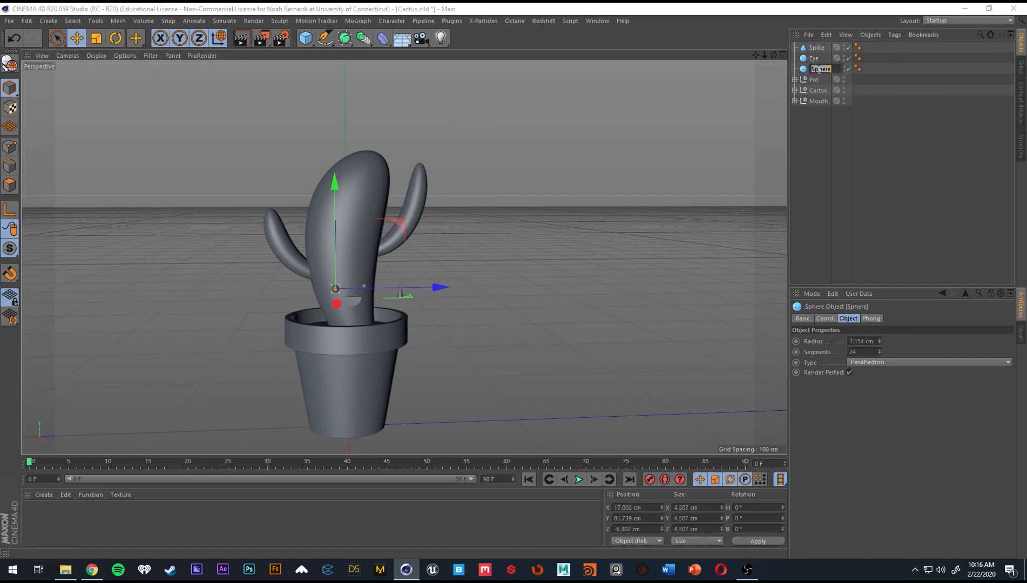
text(Eye)
key(Return)
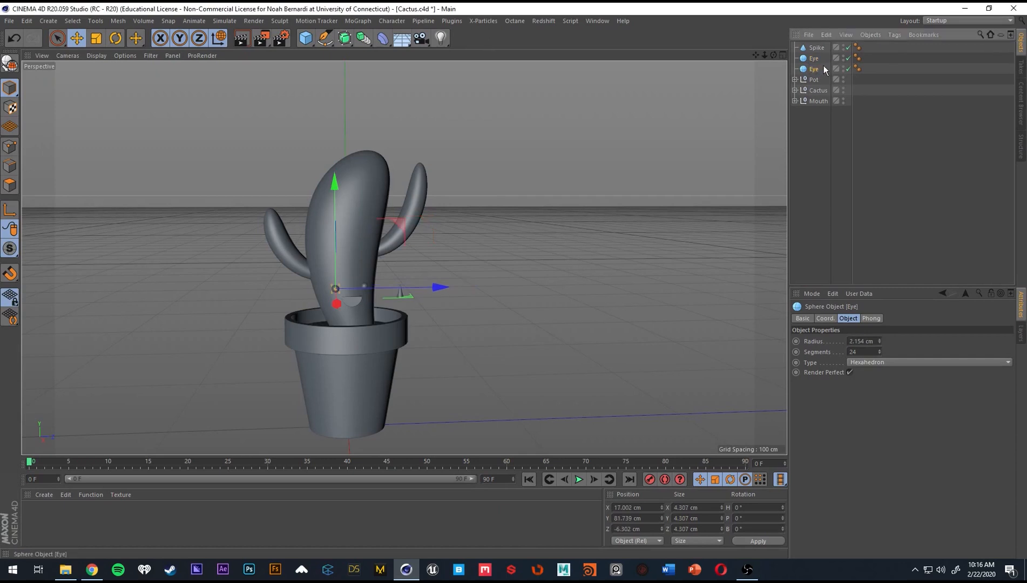
Group the two Eye spheres into a null named Eyes and place it below the Mouth group.
shift+click(816, 59)
key(alt+g)
double_click(816, 58)
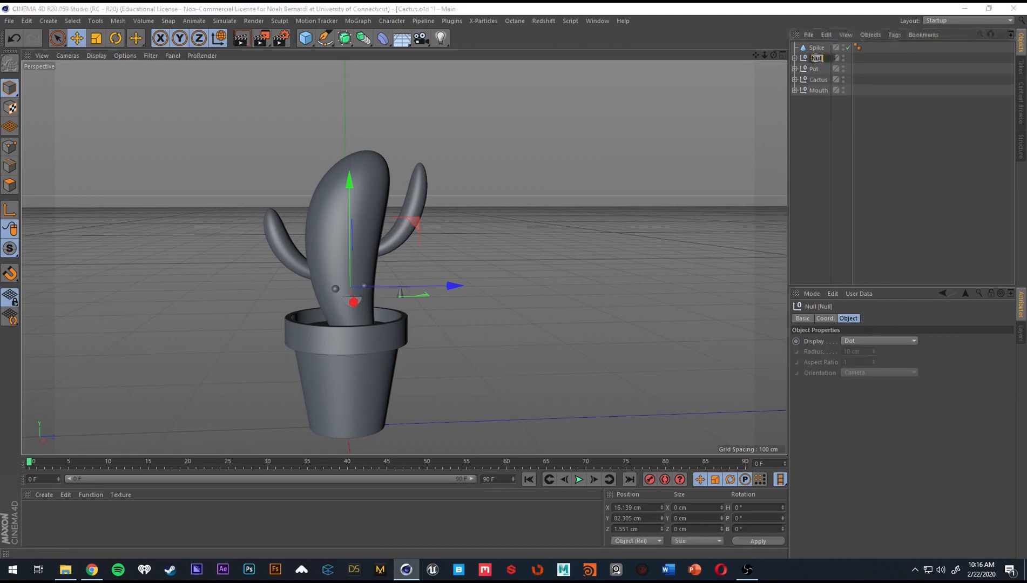
text(Eyes)
key(Return)
drag(815, 58, 821, 124)
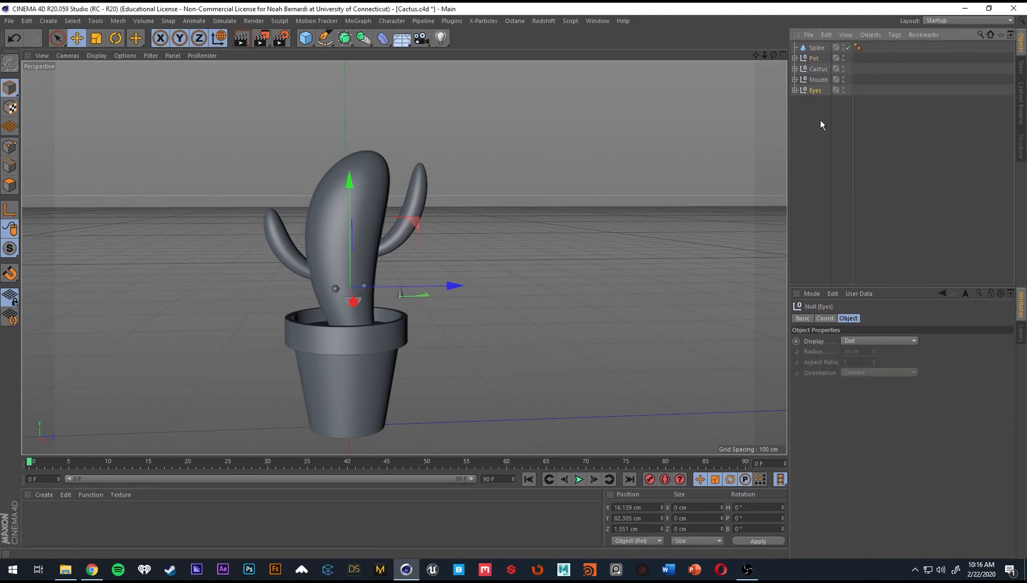
click(837, 131)
click(816, 48)
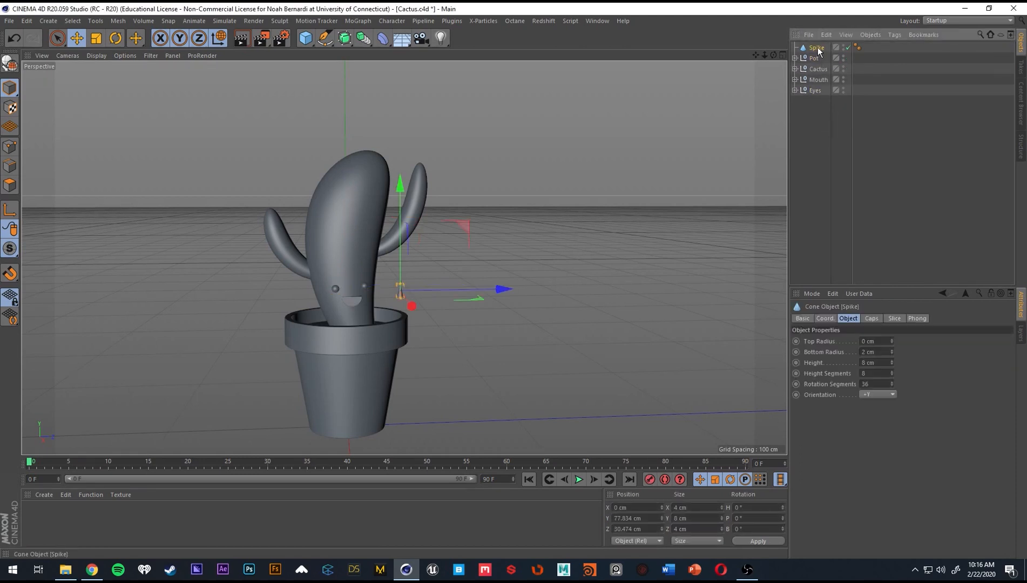
click(832, 147)
alt+drag(390, 291, 308, 289)
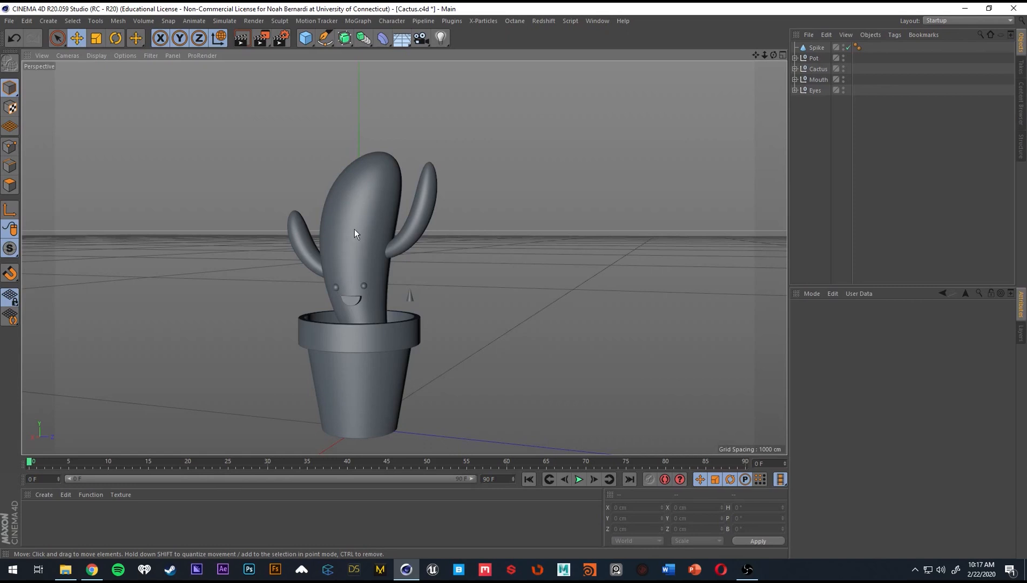
alt+drag(354, 232, 461, 197)
alt+drag(344, 250, 473, 203)
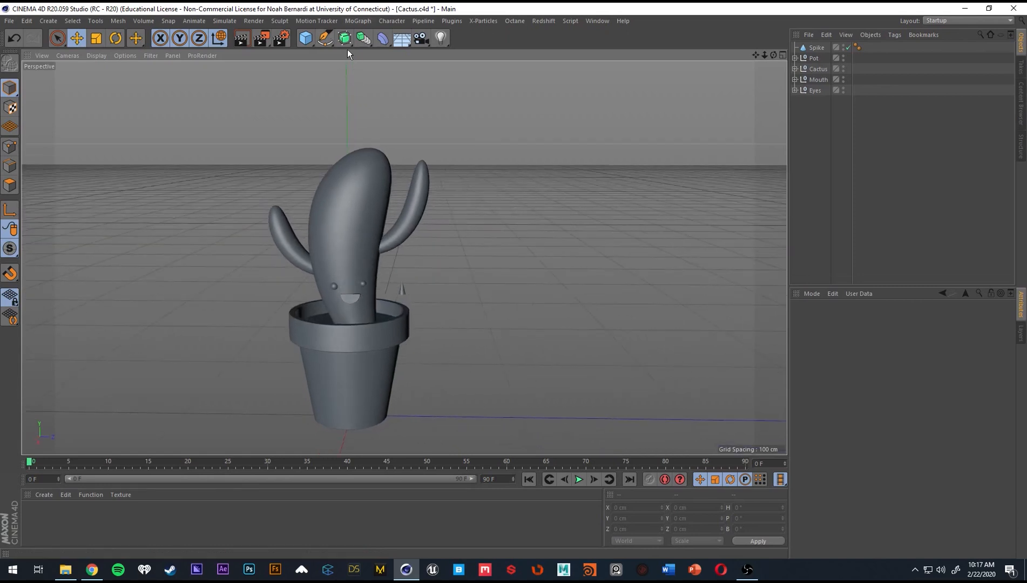
Add a MoGraph Cloner and nest the Spike cone inside it.
click(354, 20)
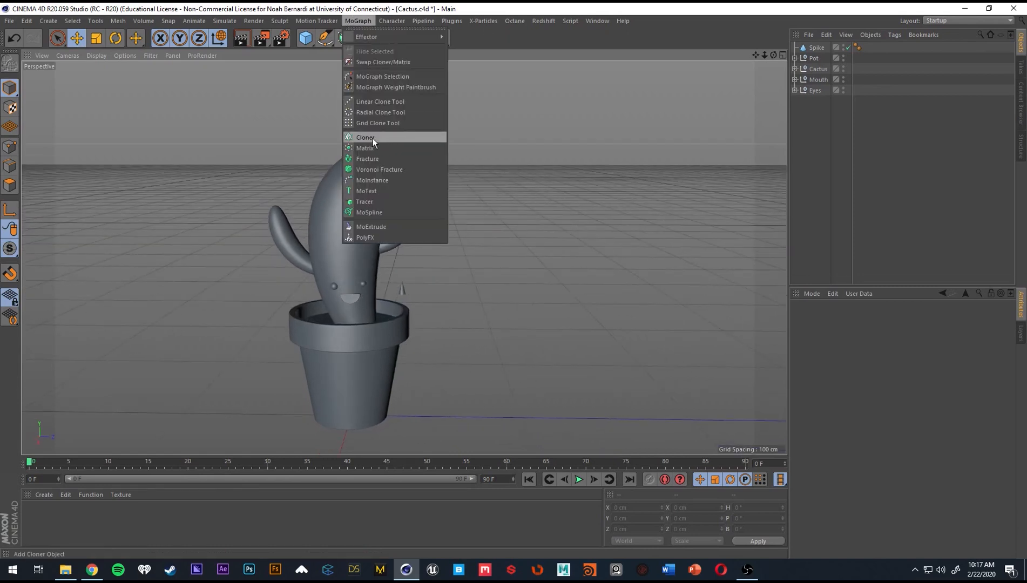
click(356, 23)
click(358, 25)
click(368, 140)
alt+drag(433, 171, 474, 172)
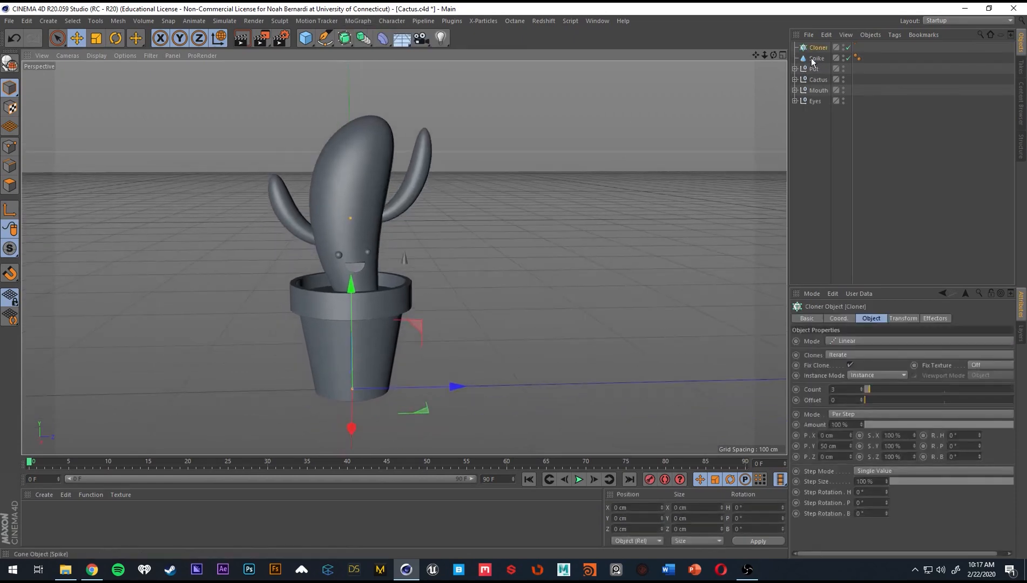
drag(814, 59, 818, 48)
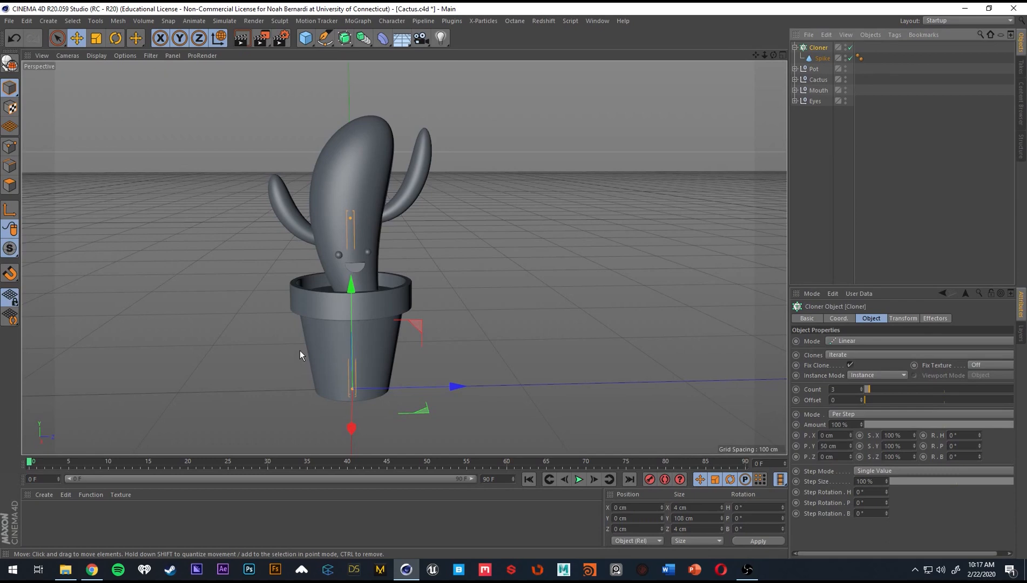
Set the Cloner's mode to Object.
click(826, 57)
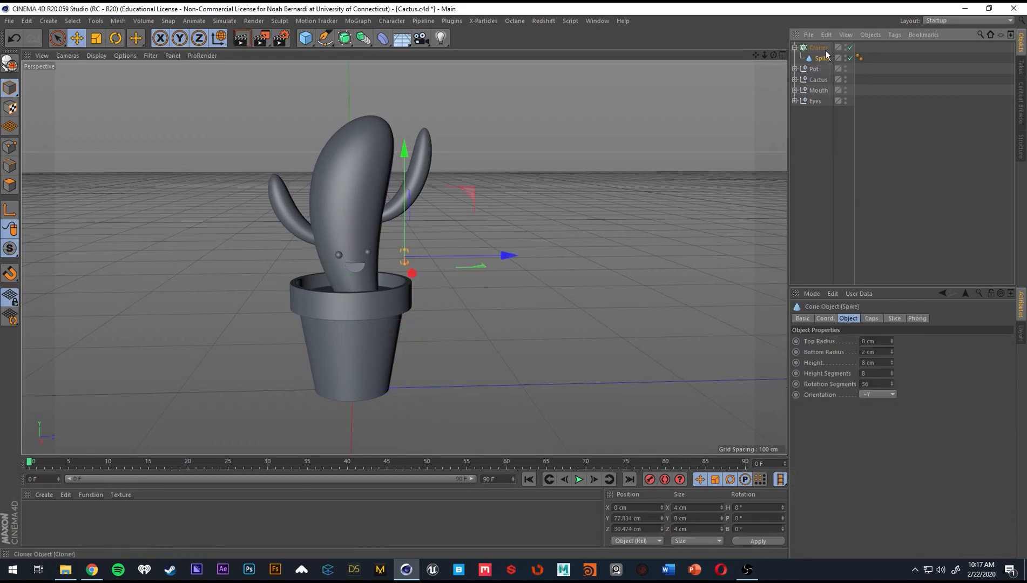
click(820, 48)
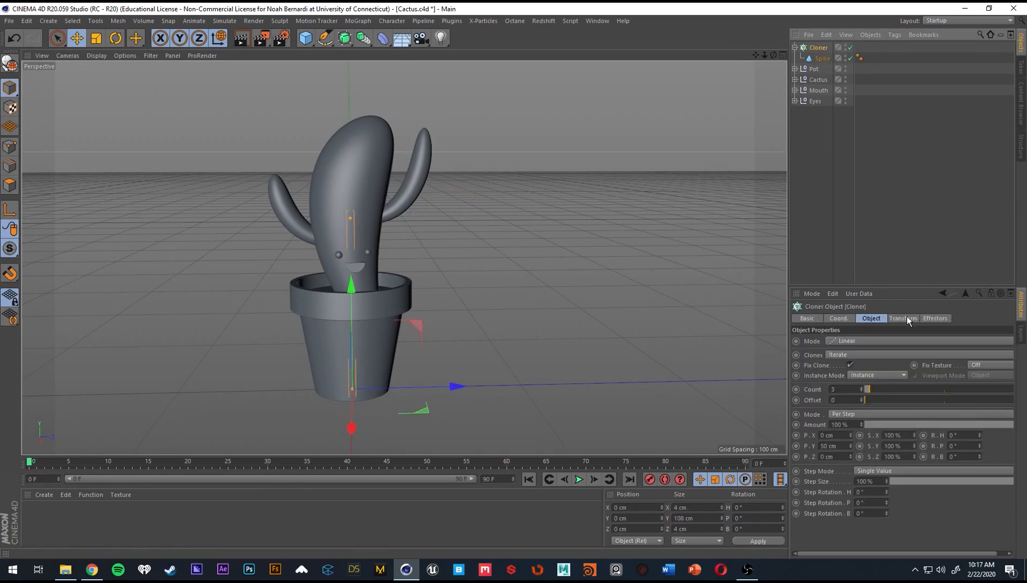
click(860, 342)
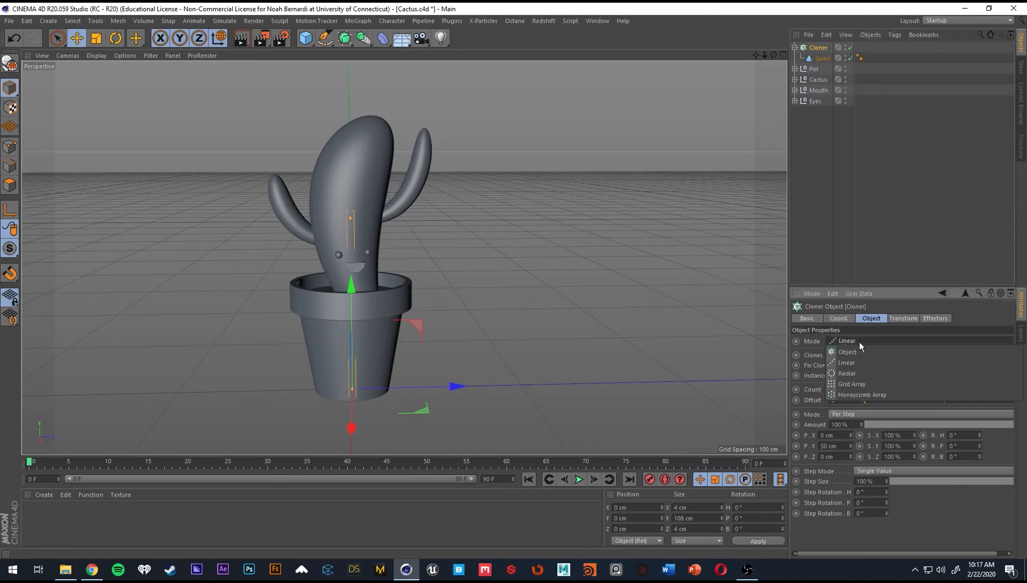
click(849, 352)
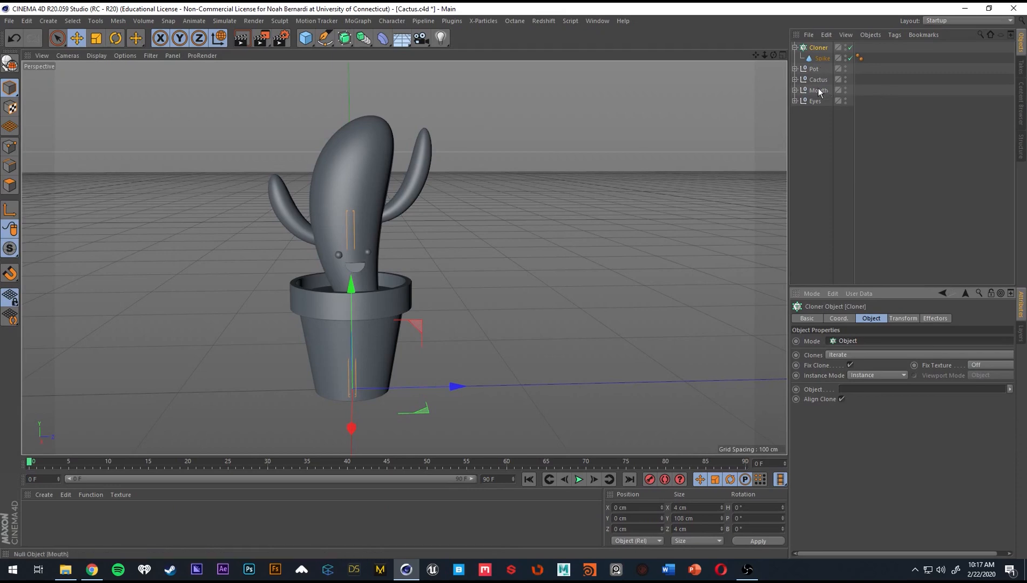
Try to assign the Cactus null as the Cloner's target object and undo the assignment.
drag(822, 78, 877, 386)
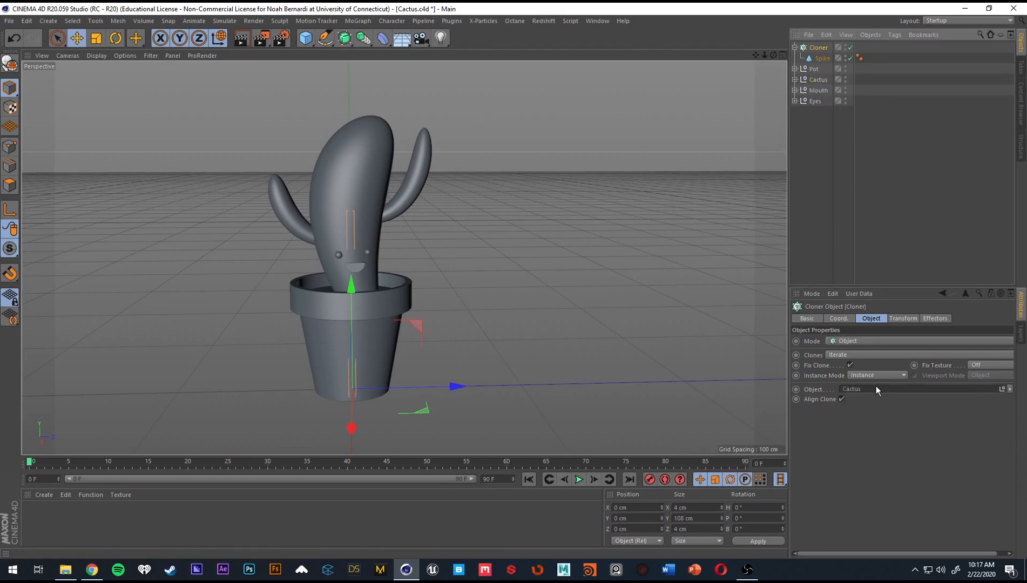
key(ctrl+z)
click(795, 79)
click(795, 79)
Create a Connect object and nest the Cactus null inside it.
click(820, 80)
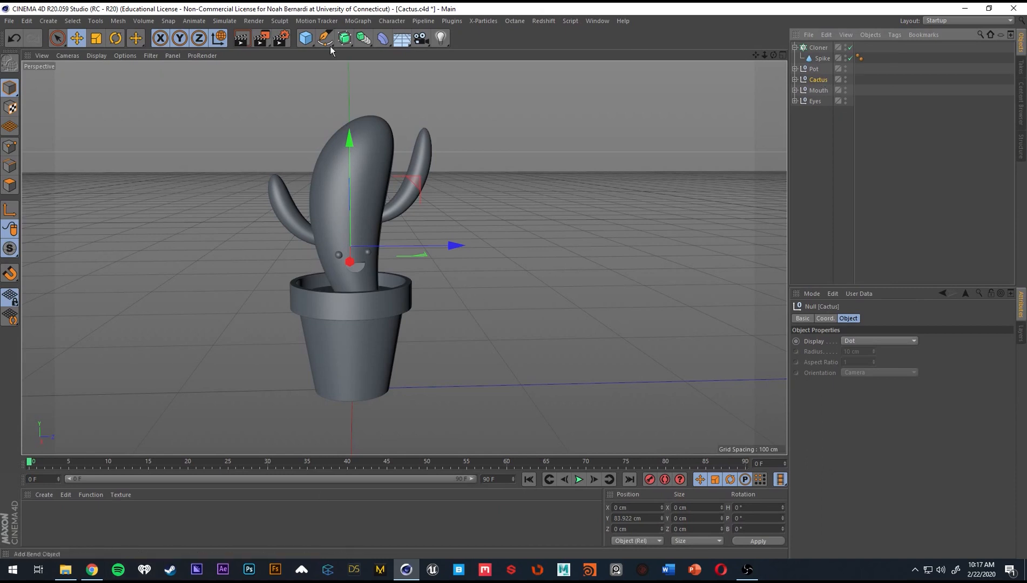
click(345, 39)
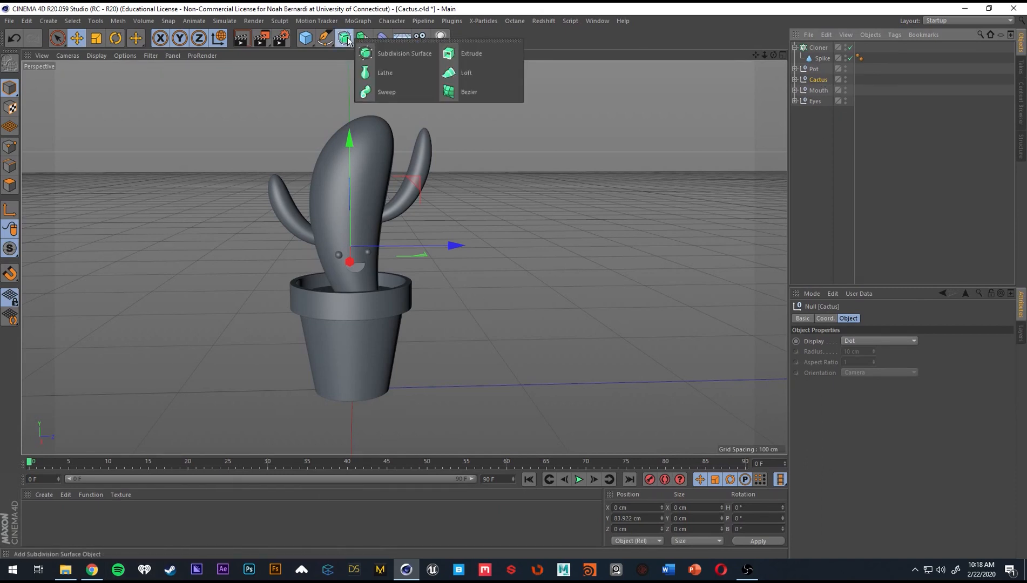
click(364, 38)
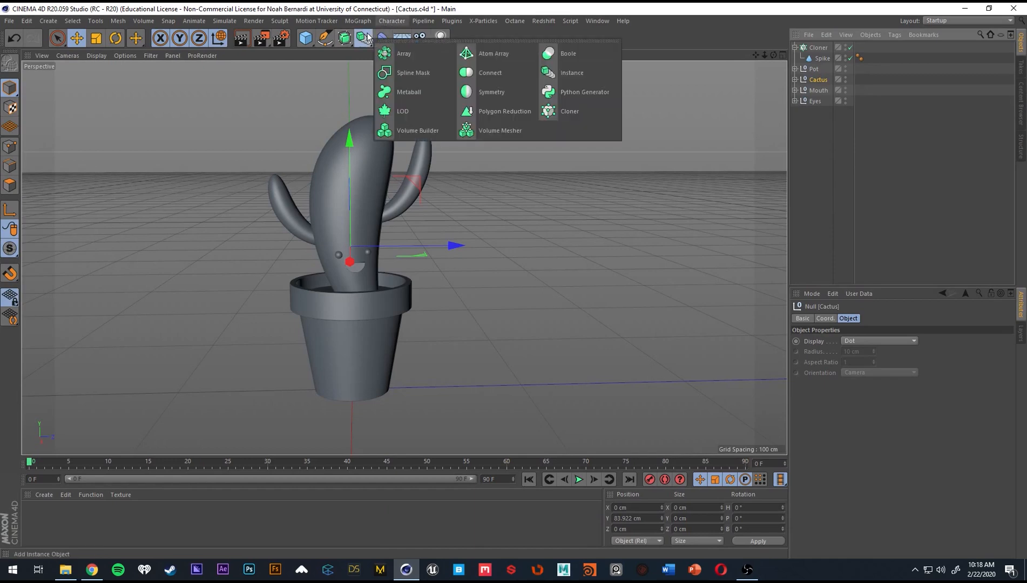
click(482, 73)
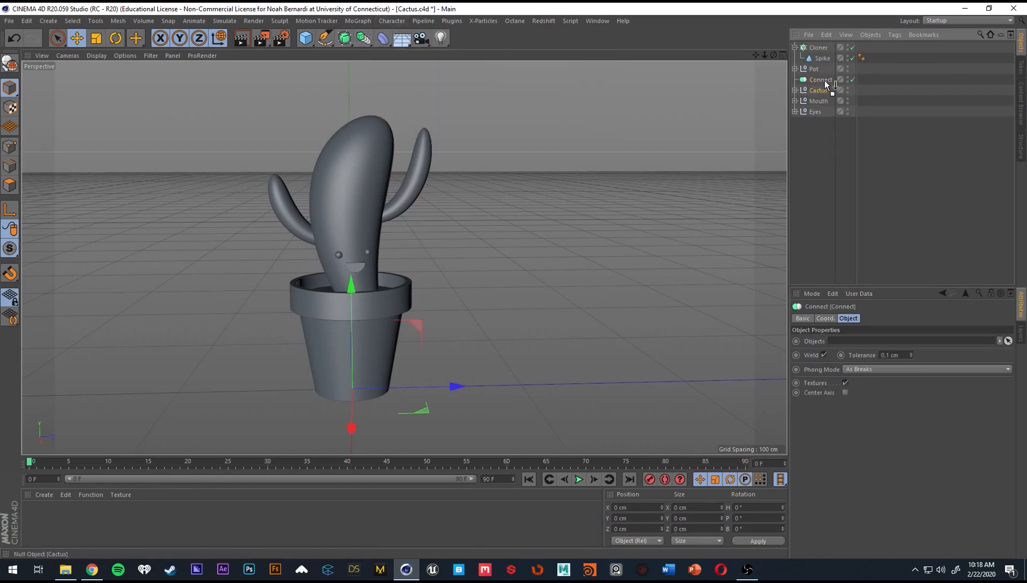
drag(825, 81, 825, 81)
Rename the Connect object as Cactus.
double_click(822, 79)
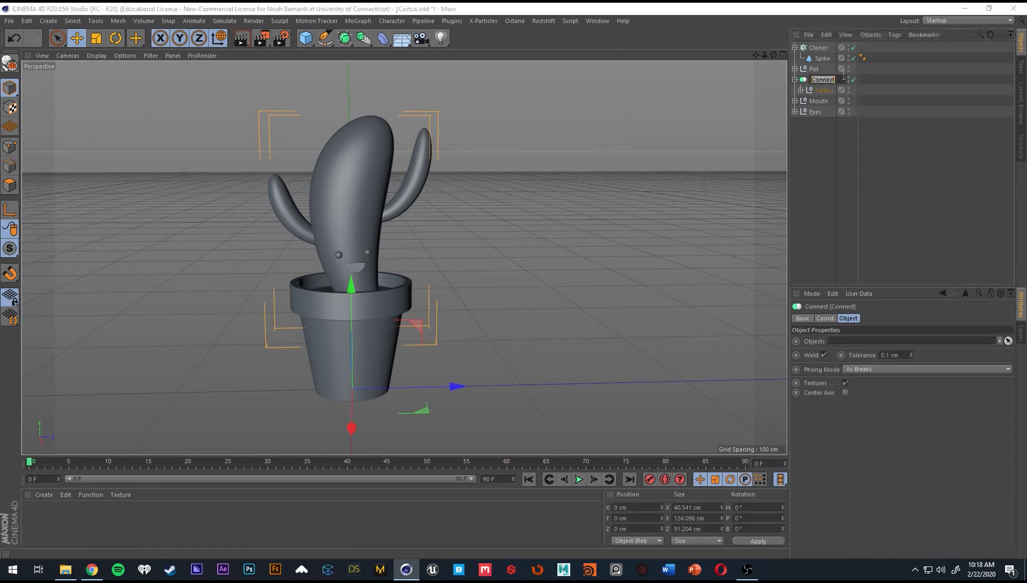
text(Cactus)
key(Return)
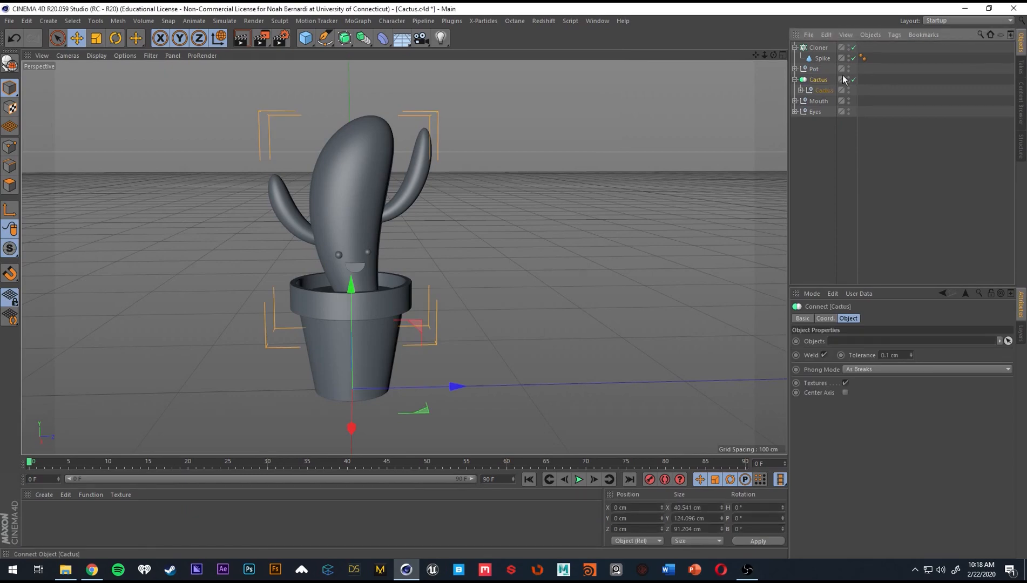
Assign the Cactus Connect object as the surface on which the Cloner distributes the spikes.
click(819, 48)
mouse_move(817, 81)
mouse_down()
mouse_move(896, 346)
mouse_move(885, 390)
mouse_up()
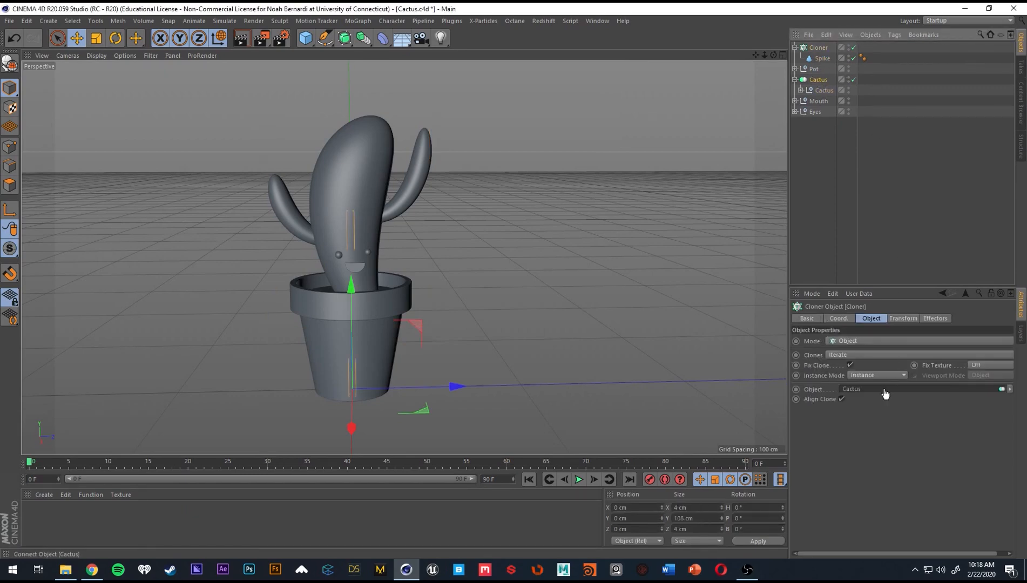
mouse_move(541, 276)
alt+mouse_down()
mouse_move(458, 257)
mouse_move(572, 263)
mouse_move(352, 221)
mouse_move(371, 218)
alt+mouse_up()
Examine the base and arm objects nested inside the Cactus Connect hierarchy.
click(818, 79)
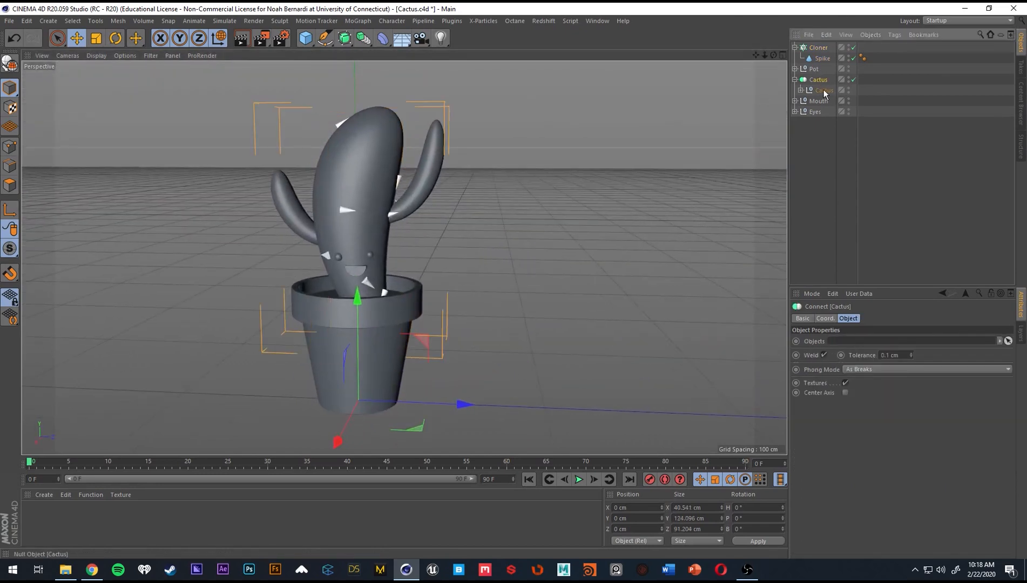
click(801, 90)
click(806, 101)
click(807, 101)
click(806, 101)
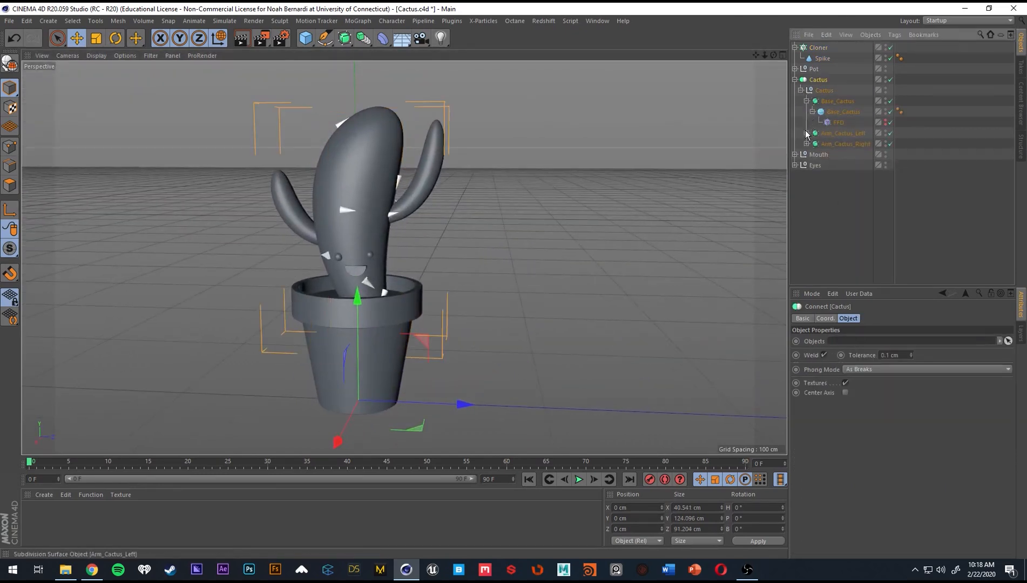
click(807, 133)
click(807, 134)
click(807, 101)
click(801, 90)
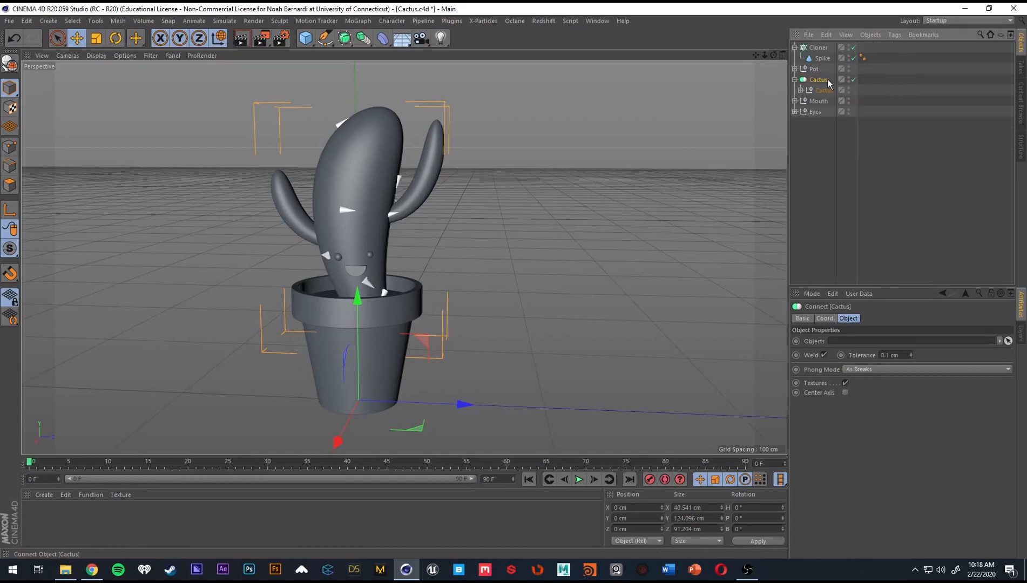
click(795, 79)
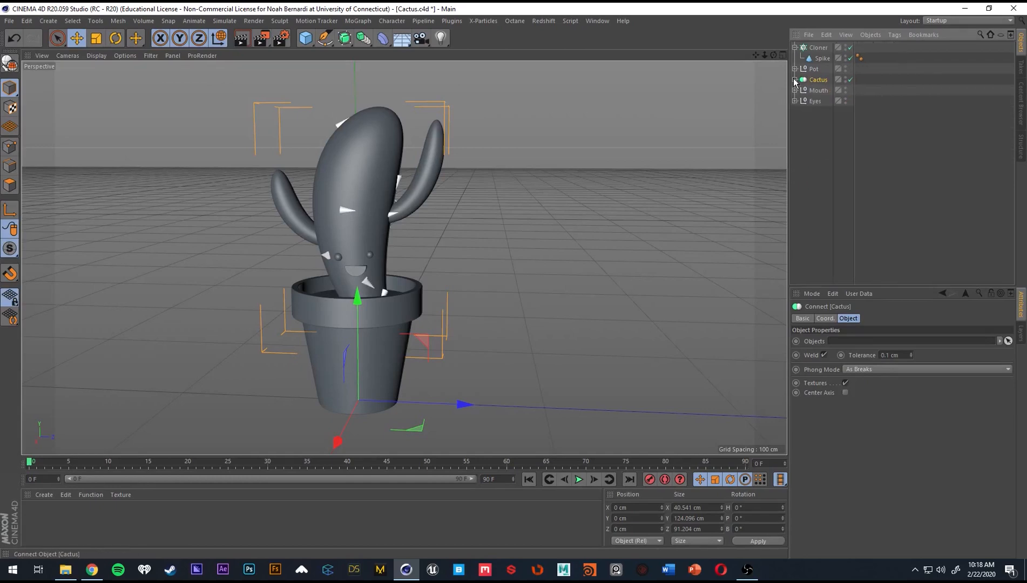
Try the spike Cloner without Align Clone and re-enable the option.
click(821, 47)
scroll(375, 205, up, 5)
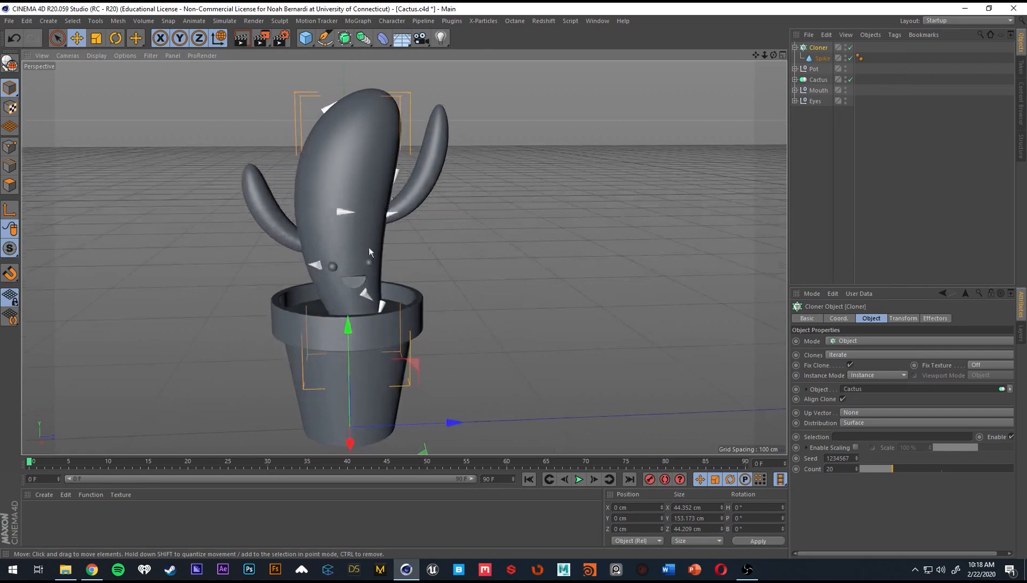
click(842, 399)
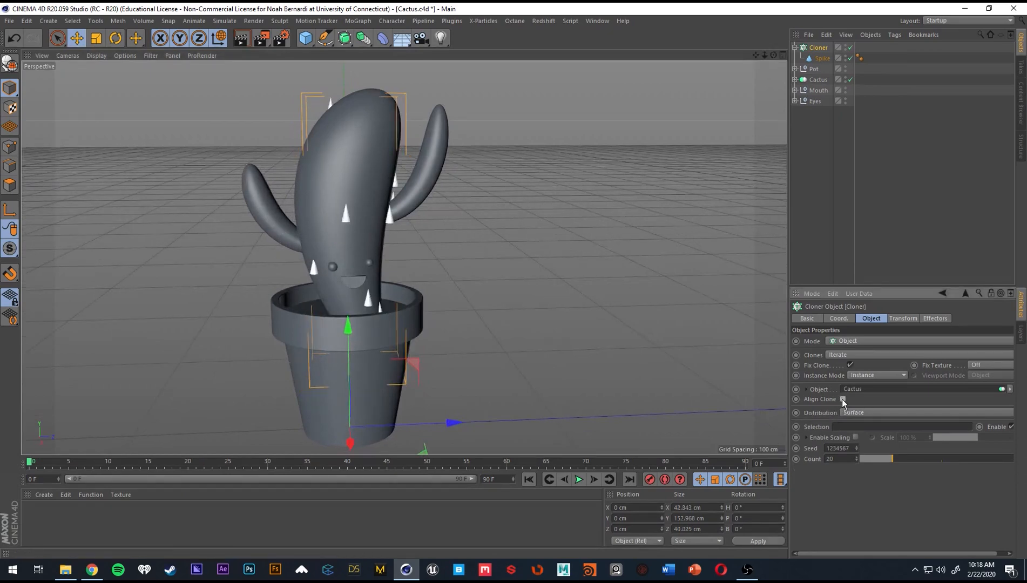
click(842, 399)
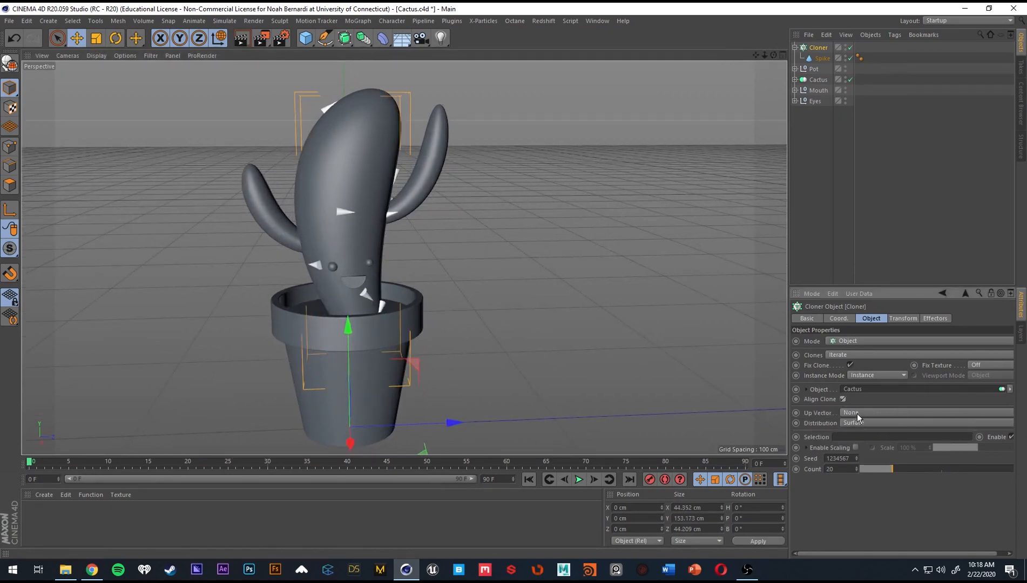
Try the Cloner's other Up Vector axes, from X+ through Z-, and return the option to None.
scroll(862, 413, down, 5)
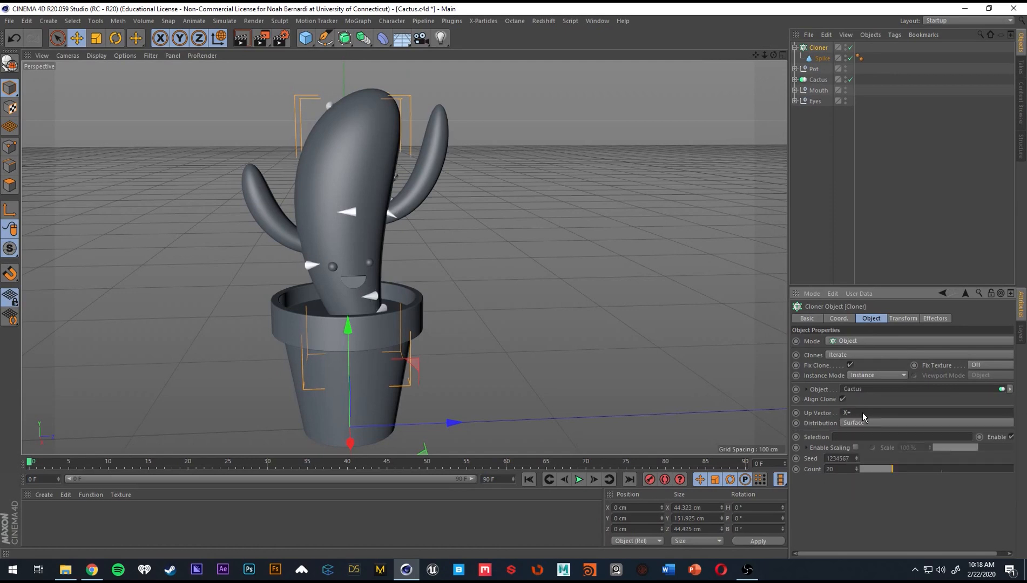
scroll(862, 413, down, 1)
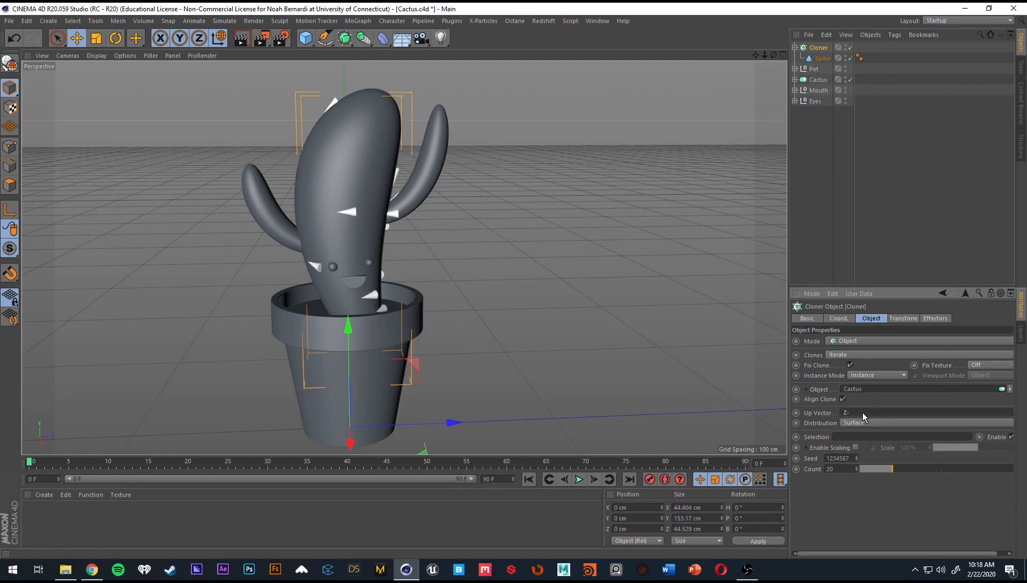
alt+drag(404, 257, 444, 269)
scroll(862, 411, up, 6)
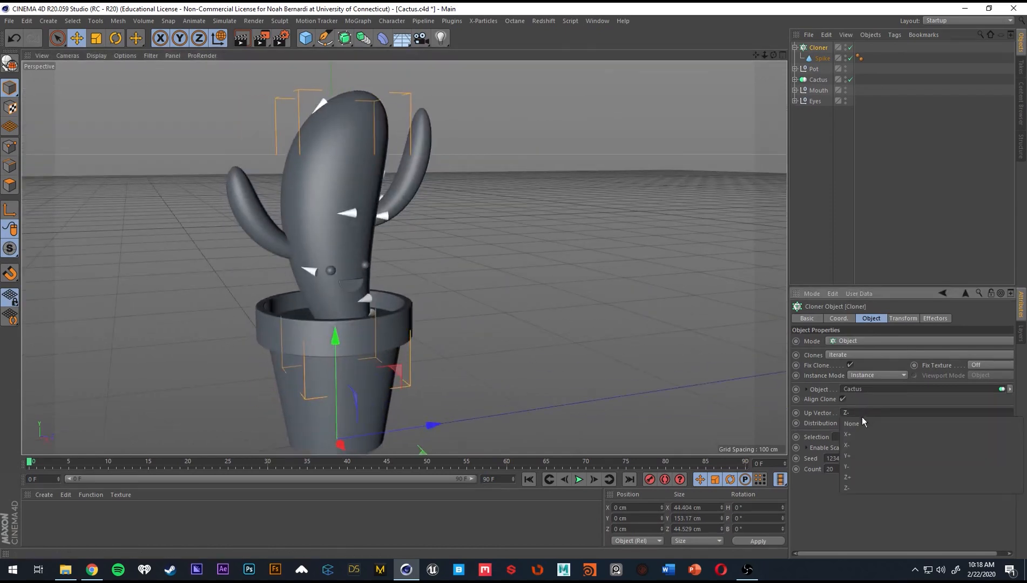
click(873, 423)
click(872, 424)
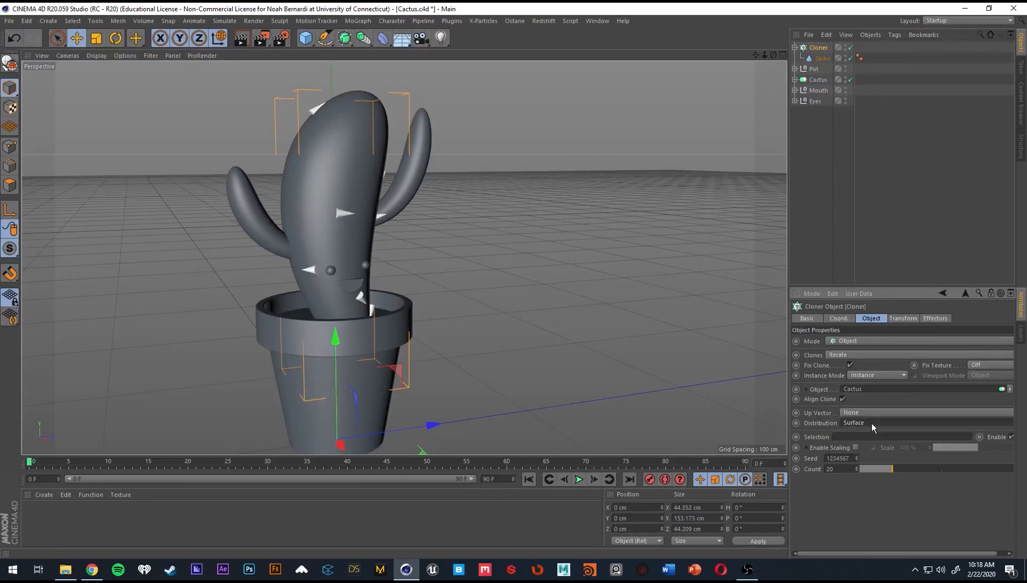
Try changing the heading rotation in the Cloner's transform settings and undo the last two changes.
click(911, 318)
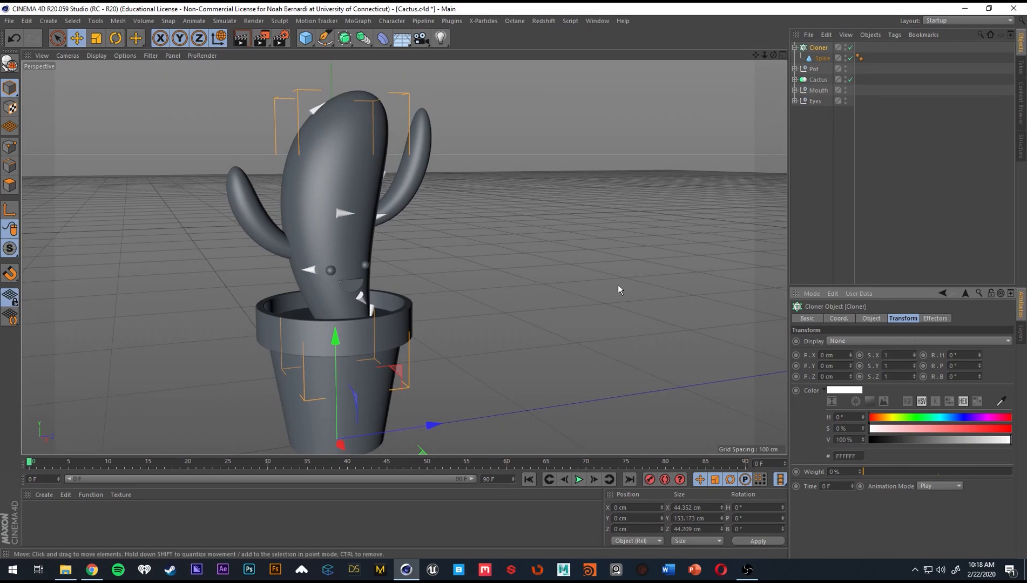
alt+drag(336, 249, 293, 228)
alt+right_drag(292, 229, 388, 227)
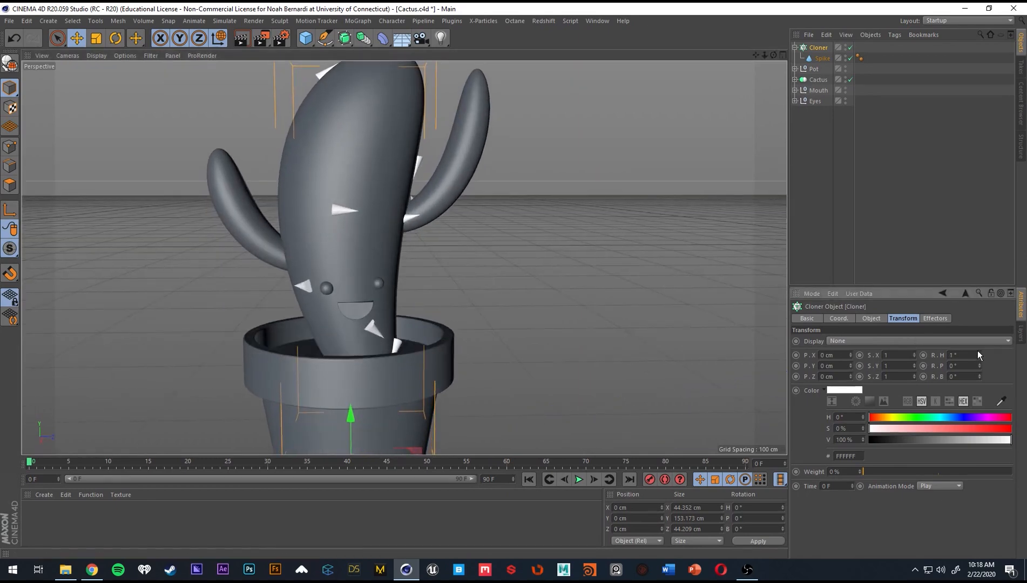
drag(979, 355, 995, 368)
key(ctrl+z)
key(ctrl+z)
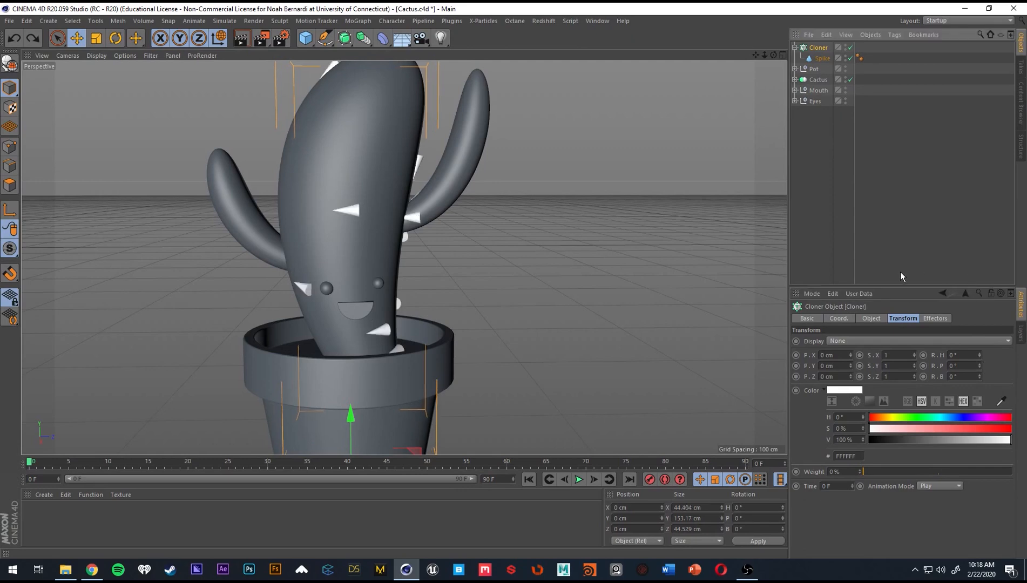
Set the spike Cloner's Up Vector to None.
click(871, 318)
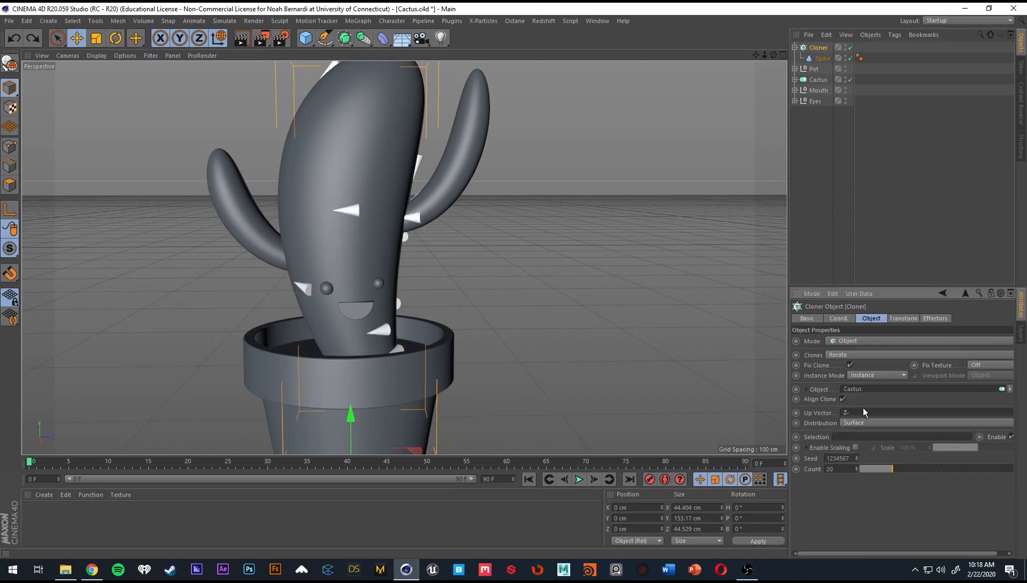
click(862, 412)
click(853, 424)
Set the pitch rotation of the spike clones to -980° in the Cloner's transform settings.
click(903, 318)
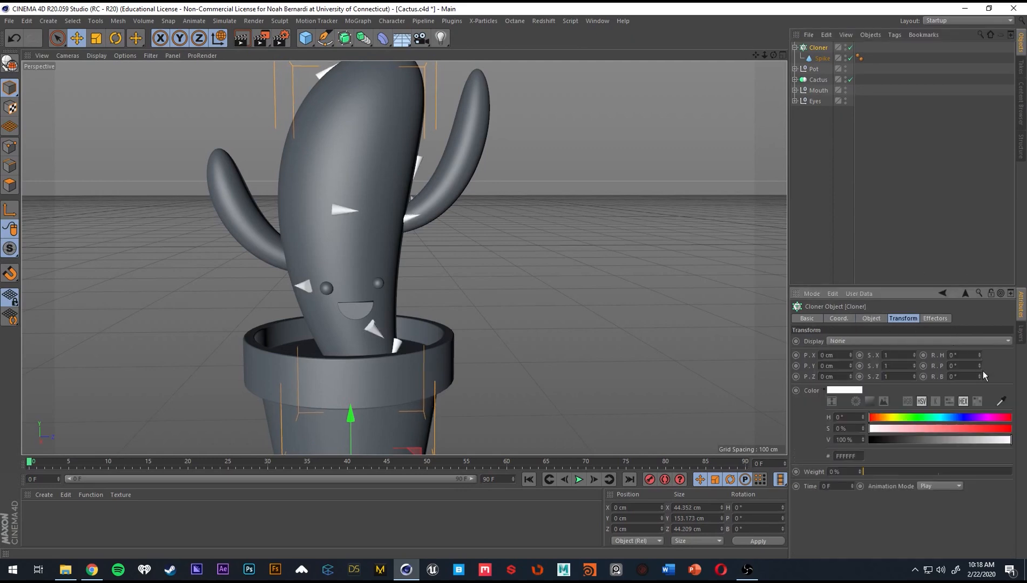
drag(980, 366, 892, 361)
text(-980)
key(Return)
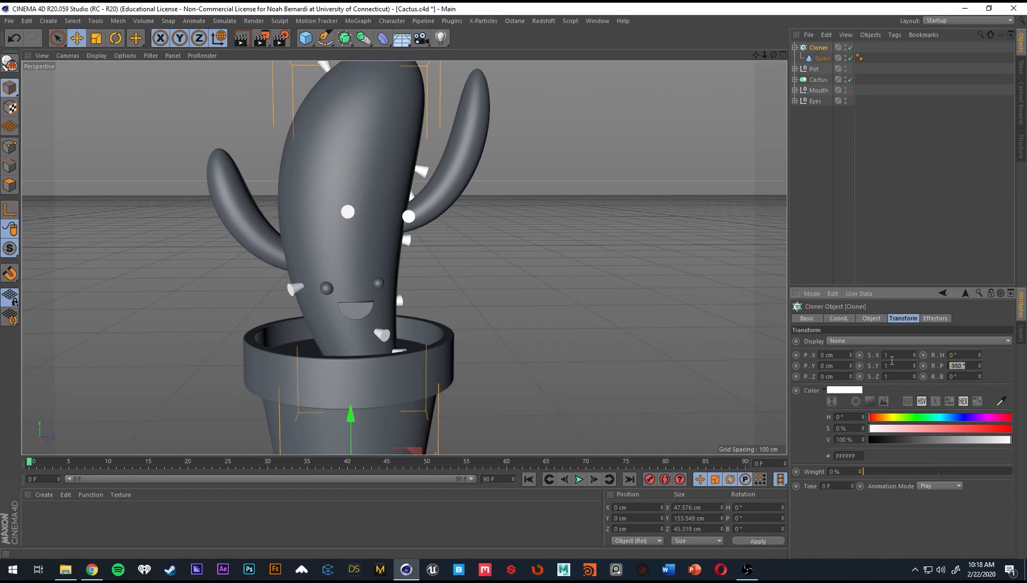
Set the pitch rotation of the spike clones to -90° in the Cloner's transform settings.
text(-90)
key(Return)
alt+drag(560, 234, 349, 219)
scroll(349, 219, down, 4)
mouse_move(353, 254)
alt+mouse_down()
mouse_move(345, 270)
mouse_move(363, 255)
alt+mouse_up()
scroll(362, 256, up, 3)
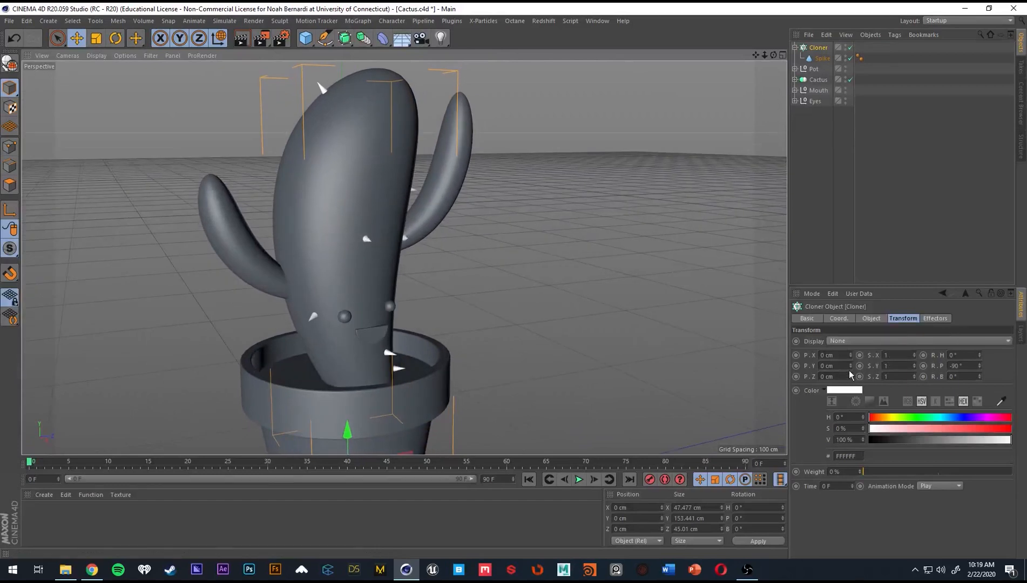
Try offsetting the spike clones along Y by up to 4 cm in the Cloner's transform settings, and return the offset to 0 cm.
mouse_move(850, 366)
mouse_down()
mouse_move(850, 351)
mouse_move(850, 366)
mouse_up()
key(ctrl+z)
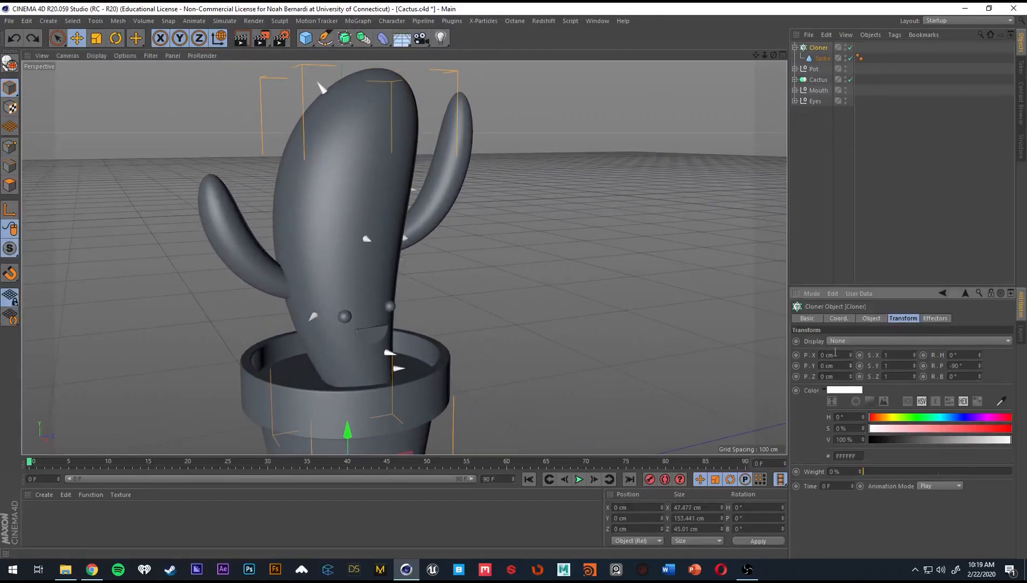
alt+drag(392, 282, 481, 277)
click(850, 364)
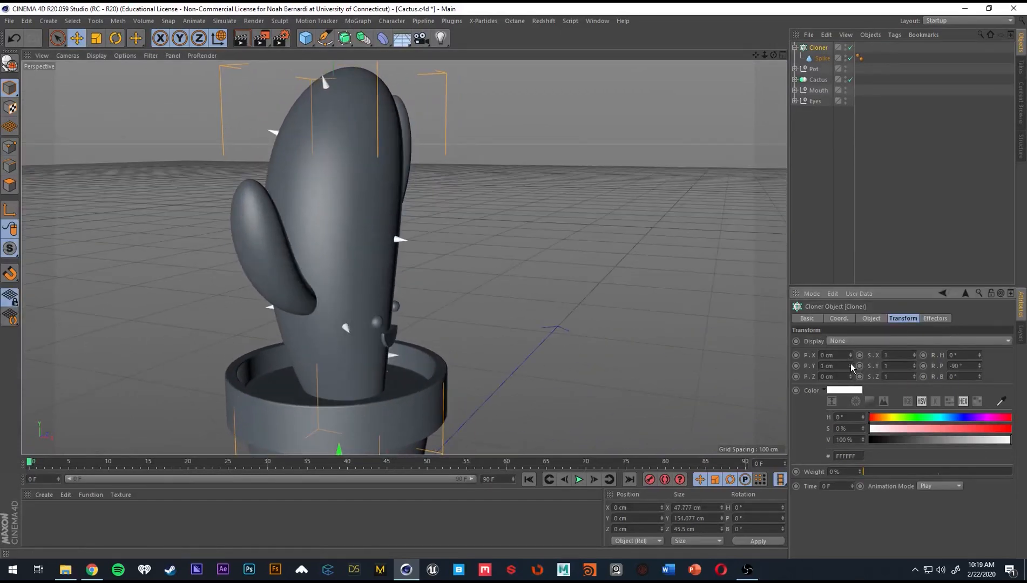
click(850, 364)
alt+drag(525, 320, 558, 284)
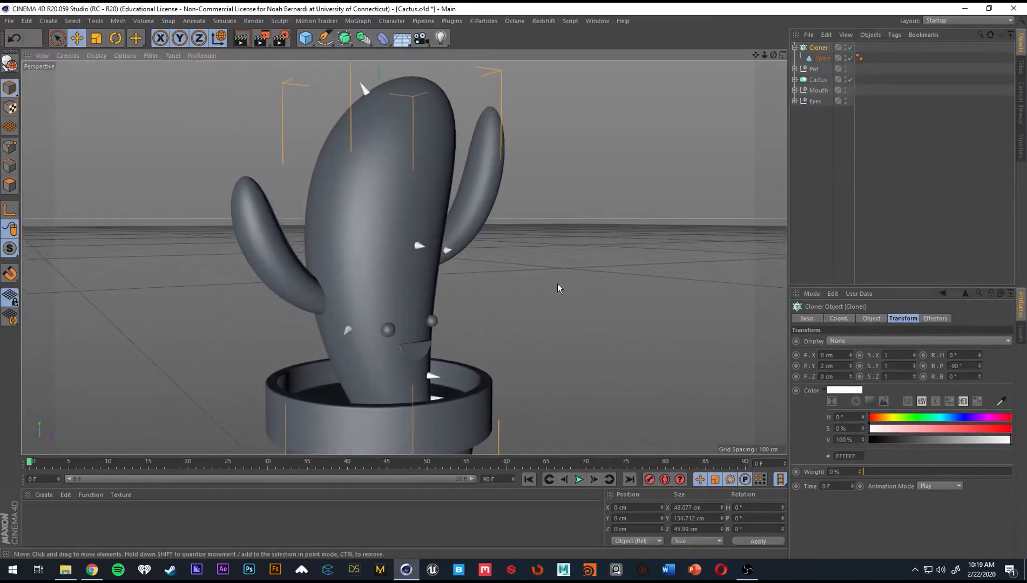
click(850, 363)
click(850, 364)
alt+drag(404, 263, 495, 273)
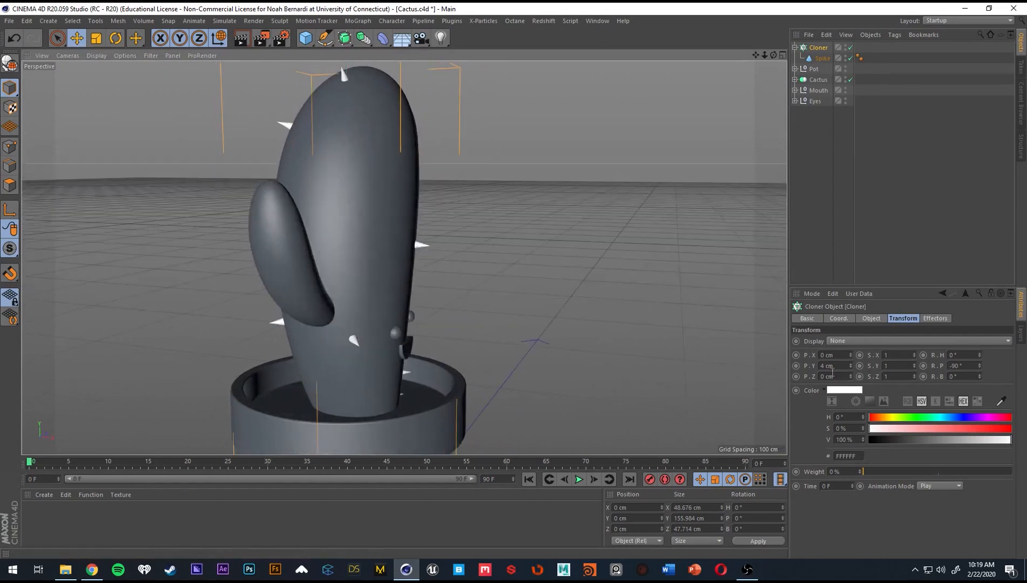
drag(833, 367, 779, 358)
text(0)
key(Return)
alt+drag(639, 292, 284, 180)
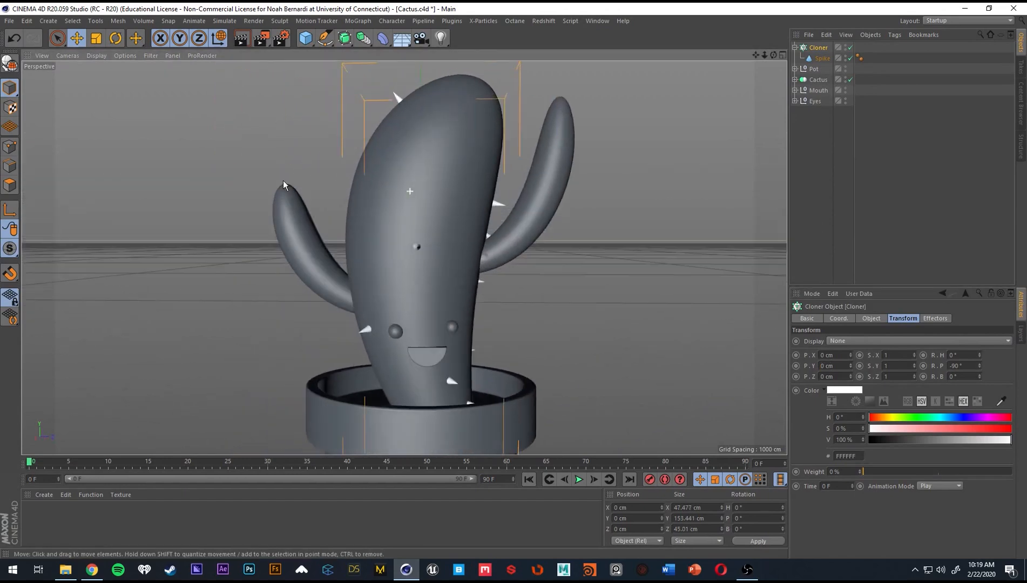
alt+drag(450, 221, 438, 259)
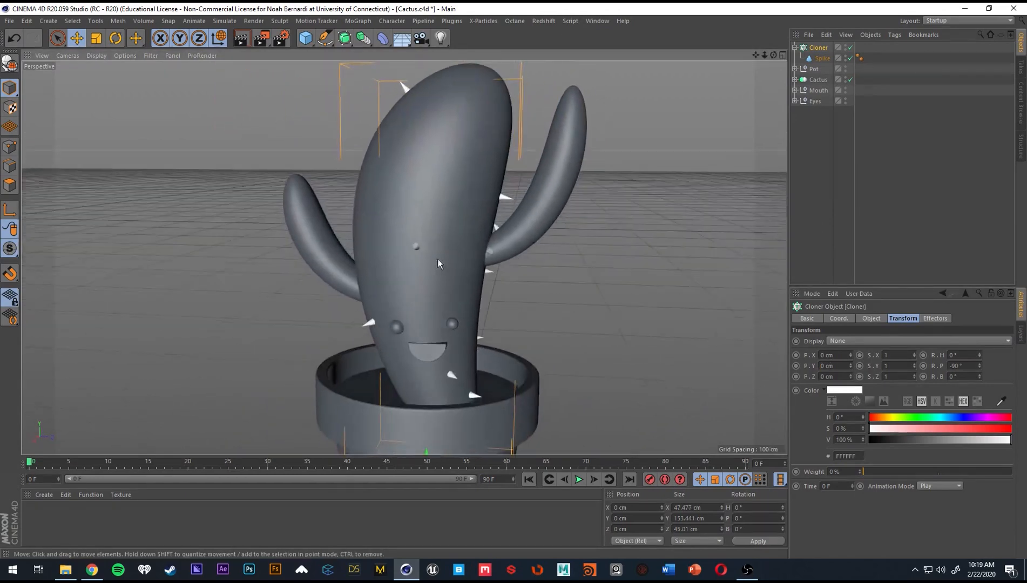
Try spike counts up to 100 in the Cloner's object settings and set the count to 75.
click(870, 319)
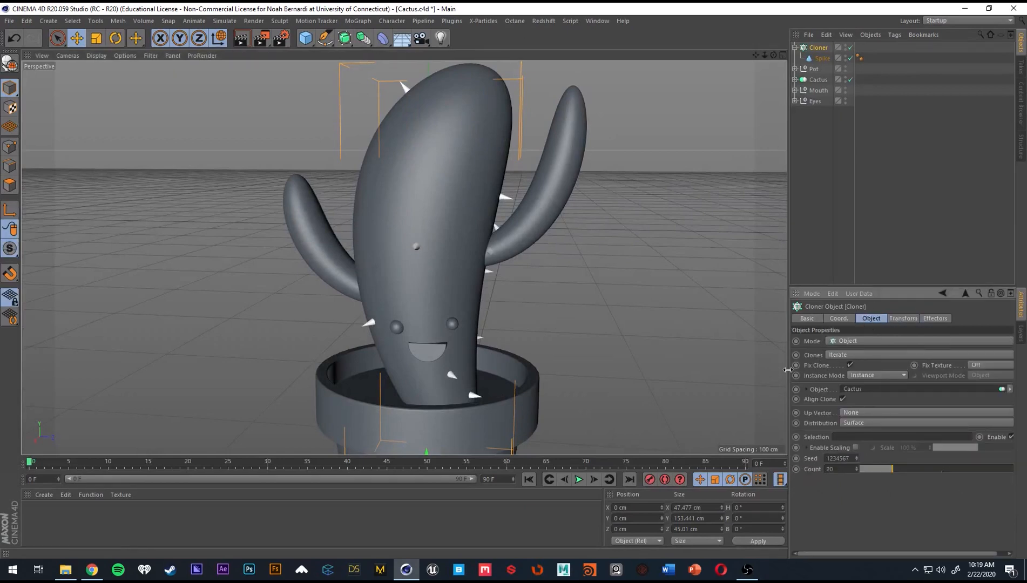
scroll(499, 274, down, 1)
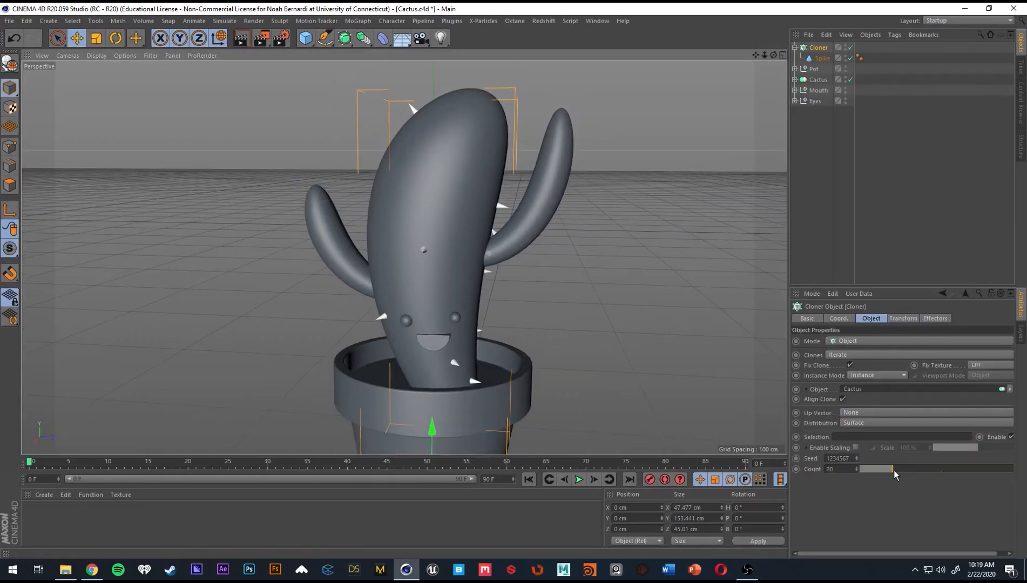
drag(895, 468, 1026, 473)
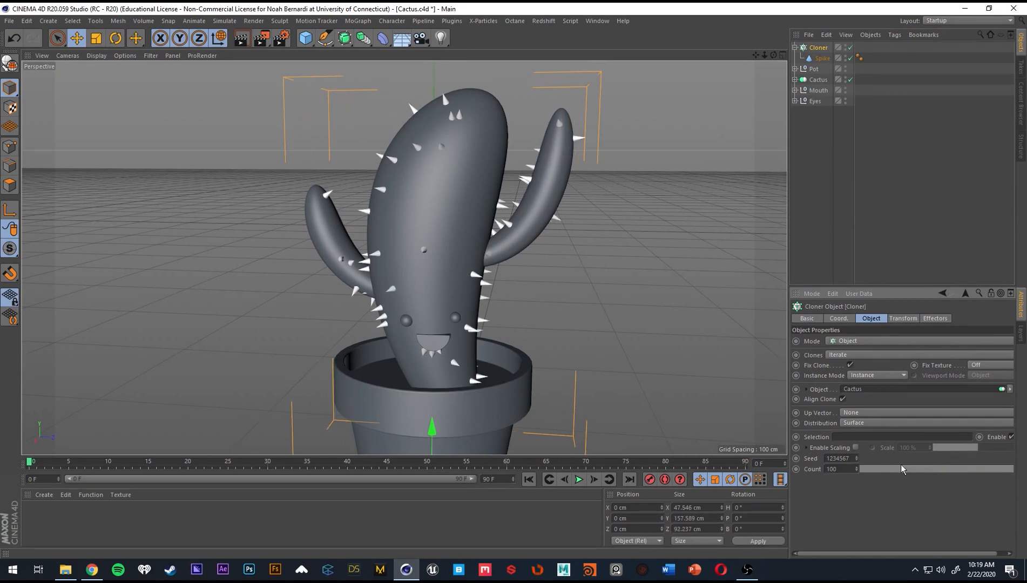
mouse_move(857, 469)
mouse_down()
mouse_move(857, 324)
mouse_move(857, 524)
mouse_move(857, 454)
mouse_up()
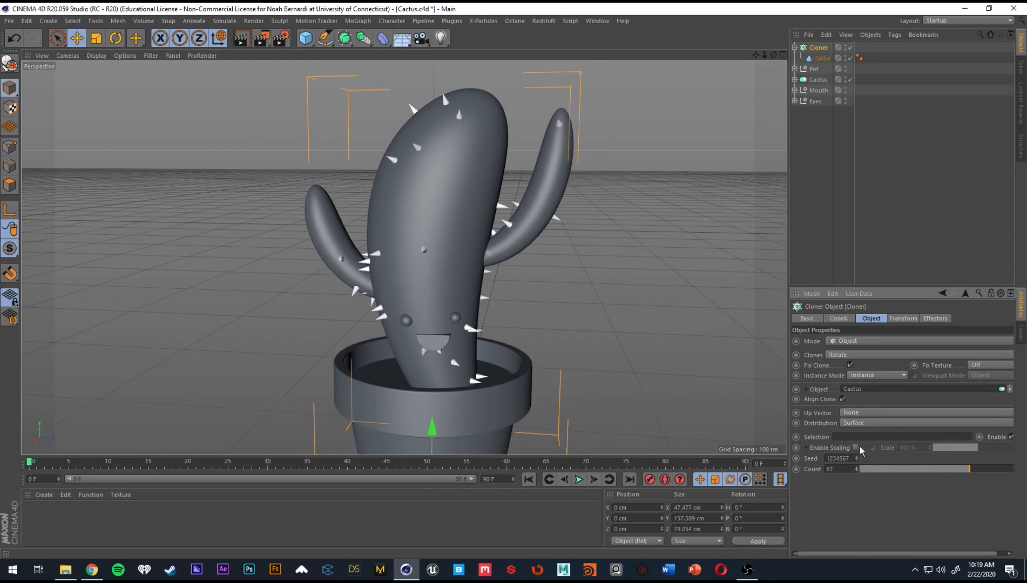
drag(981, 472, 1026, 472)
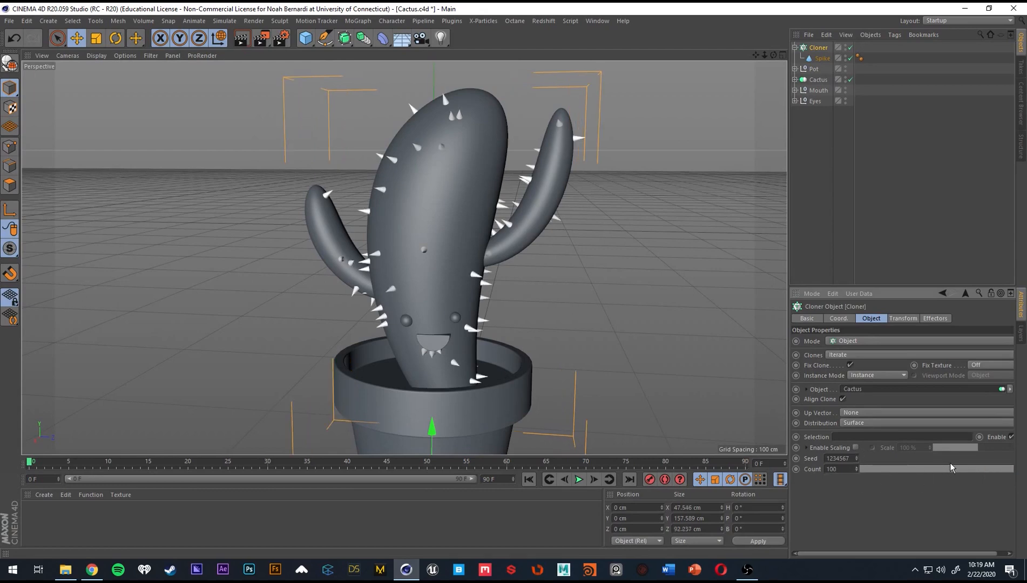
drag(949, 467, 1026, 466)
mouse_move(857, 470)
mouse_down()
mouse_move(858, 443)
mouse_move(858, 478)
mouse_up()
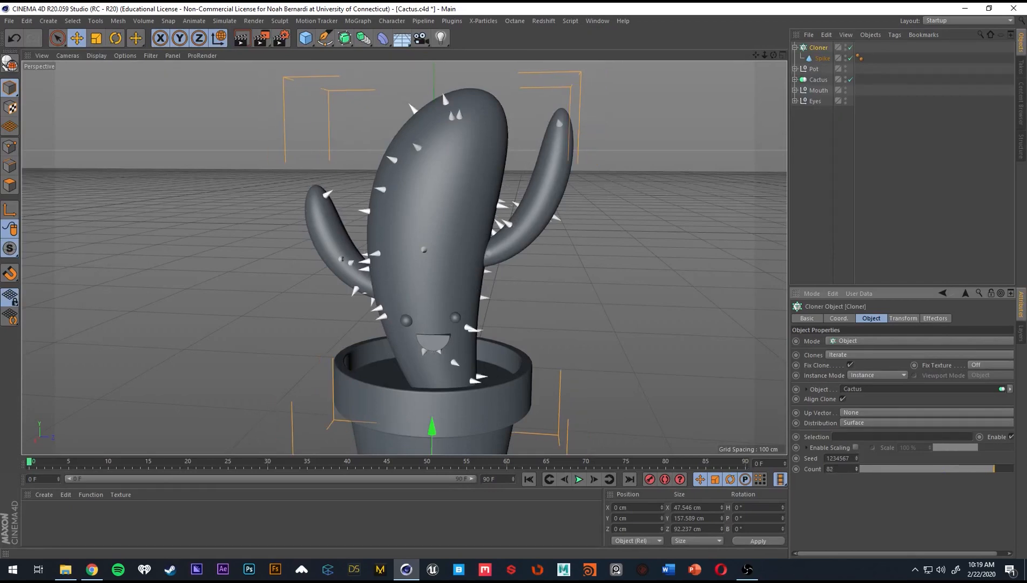
text(75)
key(Return)
Step through the Cloner's seed values to vary the spike distribution on the cactus, settling on seed 1234600.
scroll(841, 458, up, 3)
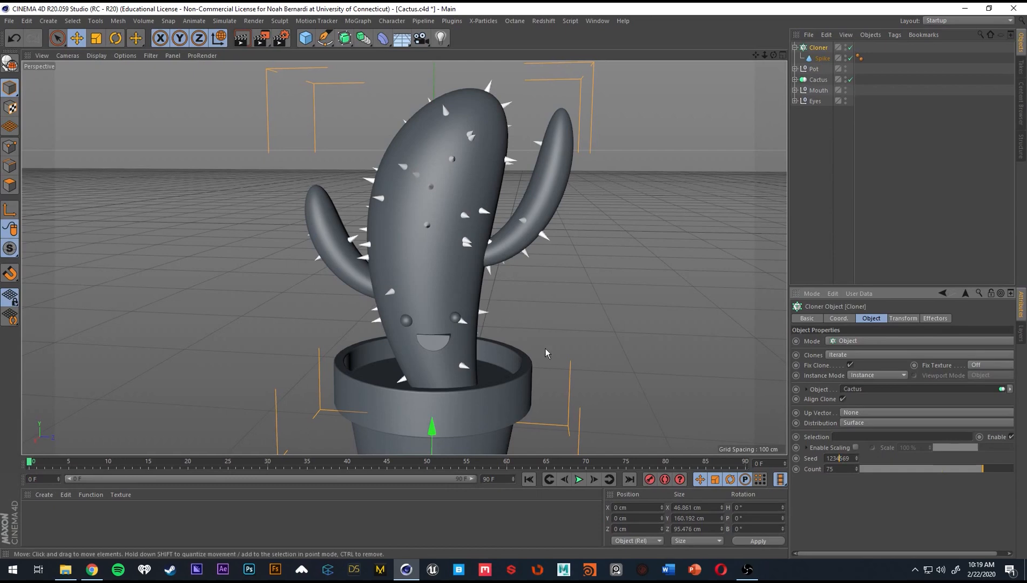
alt+drag(410, 300, 476, 316)
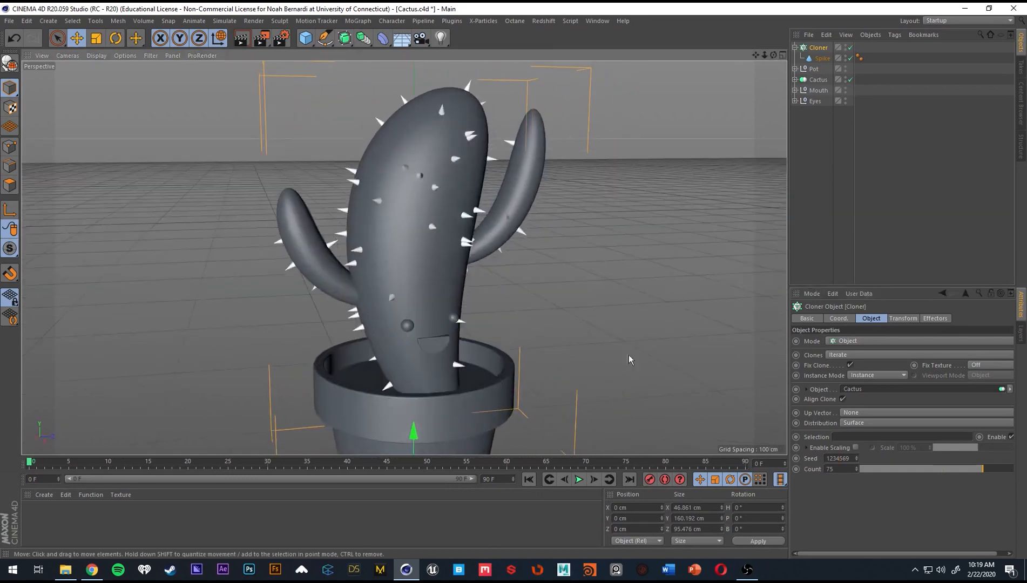
scroll(840, 458, up, 1)
scroll(841, 458, up, 2)
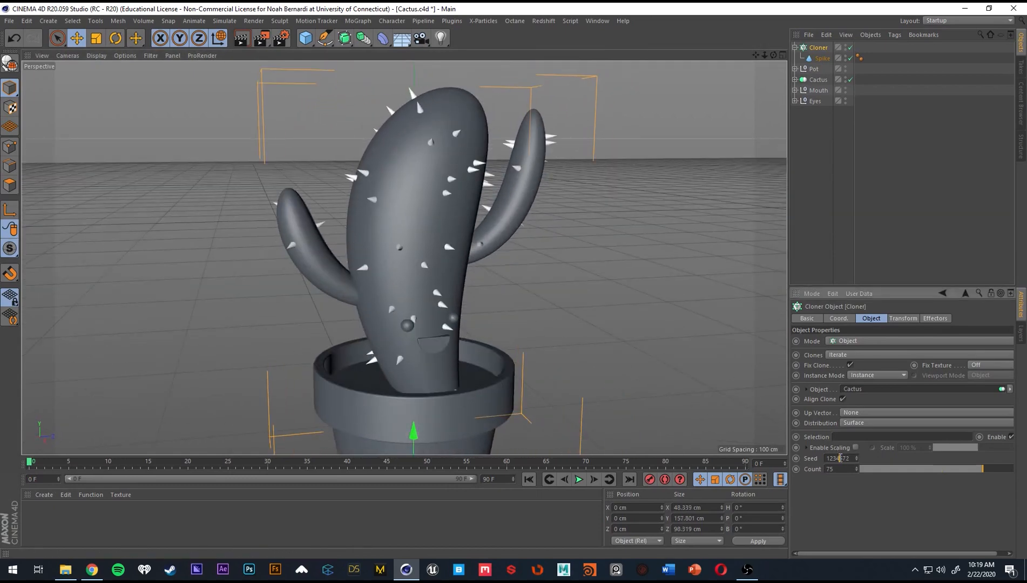
scroll(841, 458, up, 2)
mouse_move(422, 303)
alt+mouse_down()
mouse_move(399, 311)
mouse_move(497, 320)
mouse_move(437, 292)
mouse_move(378, 291)
mouse_move(415, 309)
alt+mouse_up()
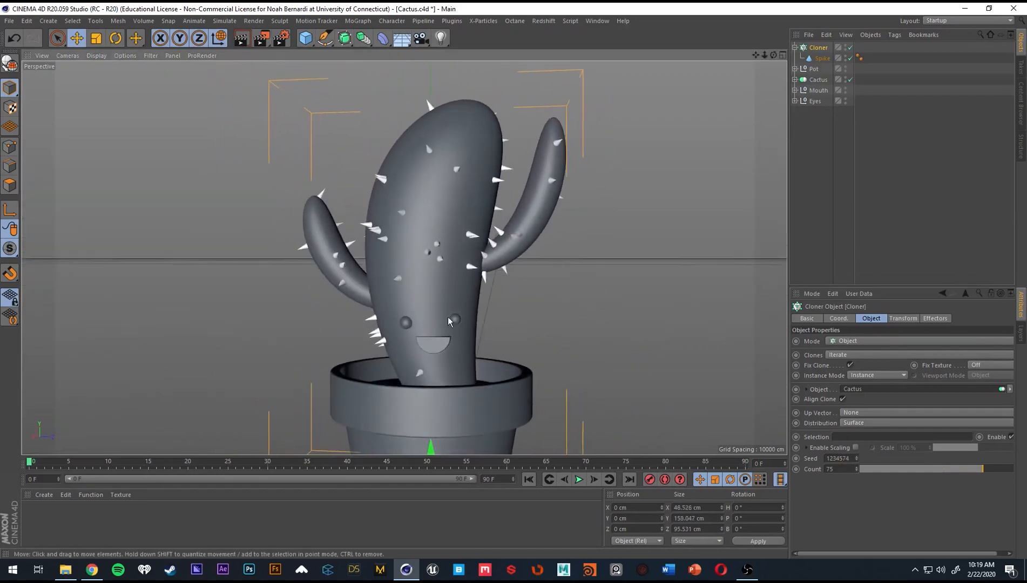
scroll(845, 457, up, 2)
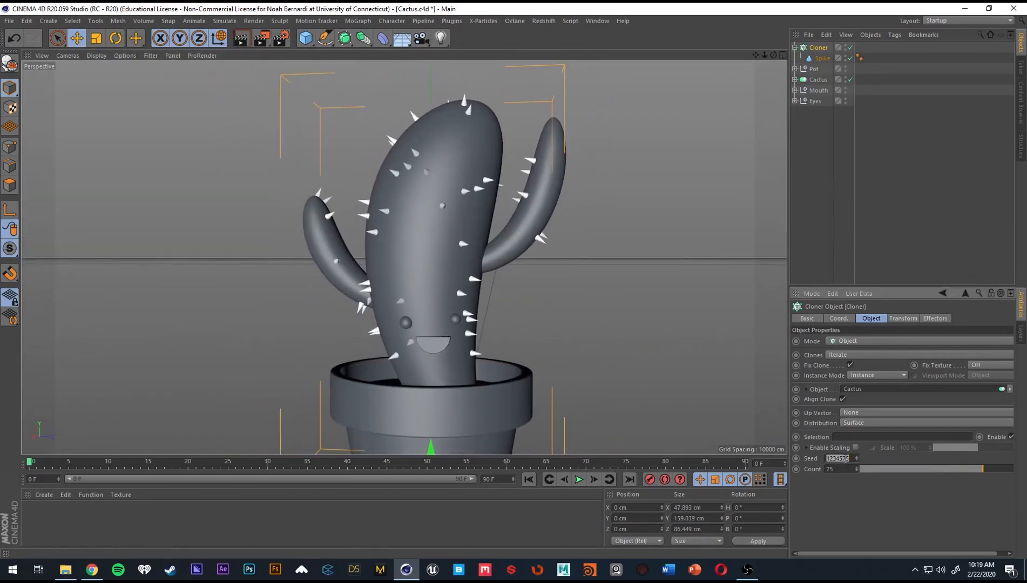
scroll(846, 458, up, 2)
scroll(846, 459, up, 3)
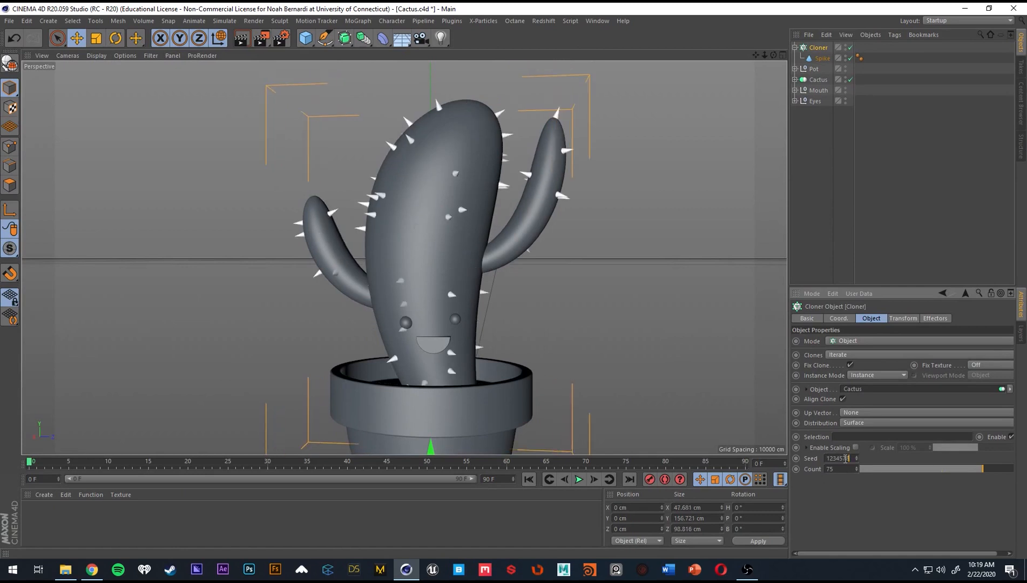
scroll(846, 459, up, 1)
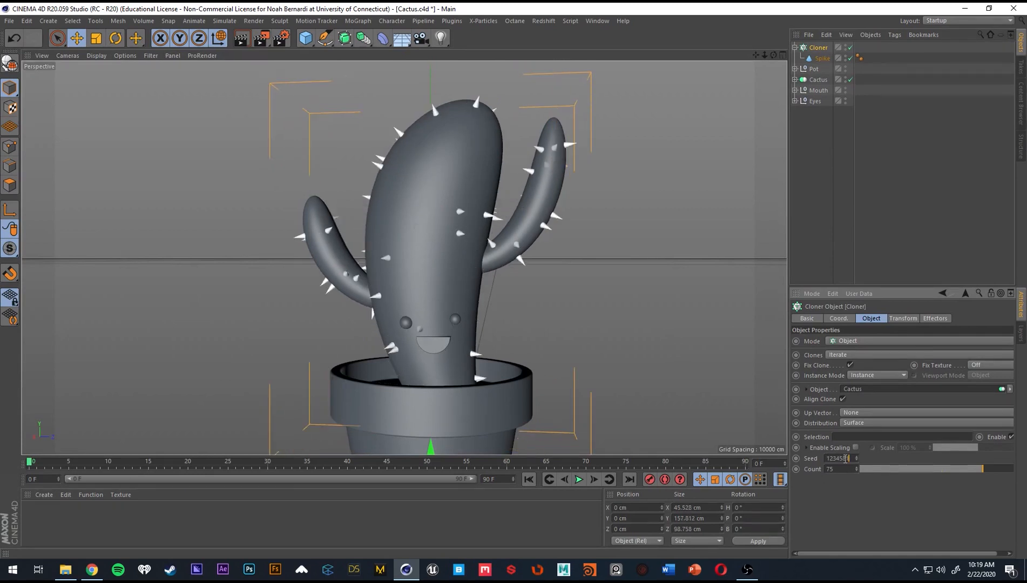
scroll(846, 459, up, 4)
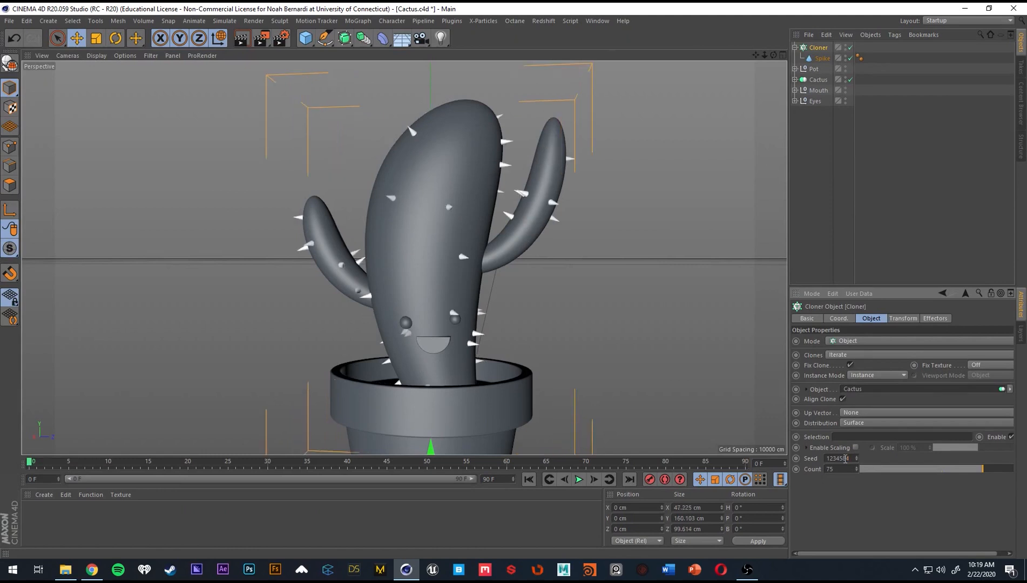
scroll(845, 459, up, 1)
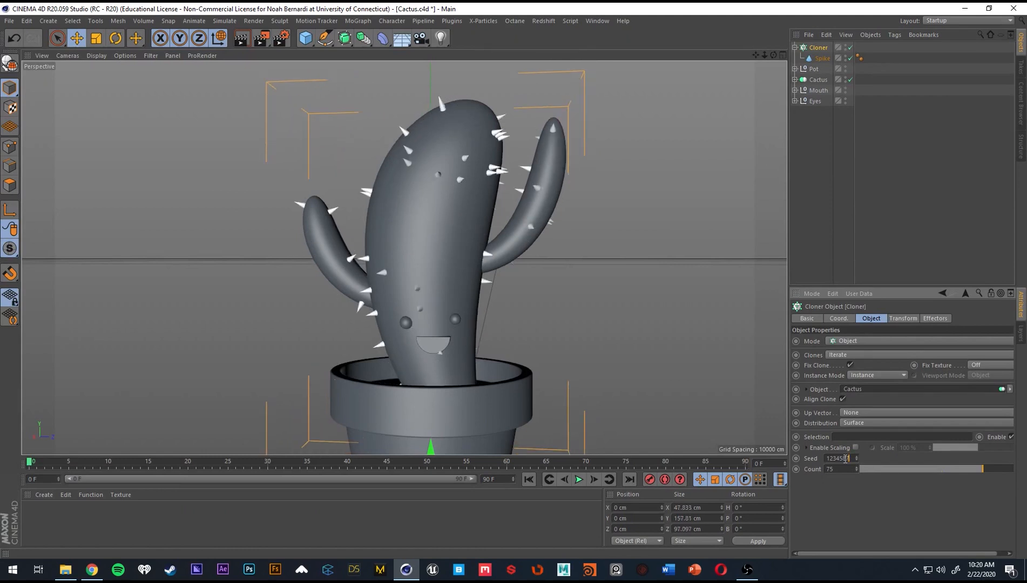
scroll(846, 458, up, 1)
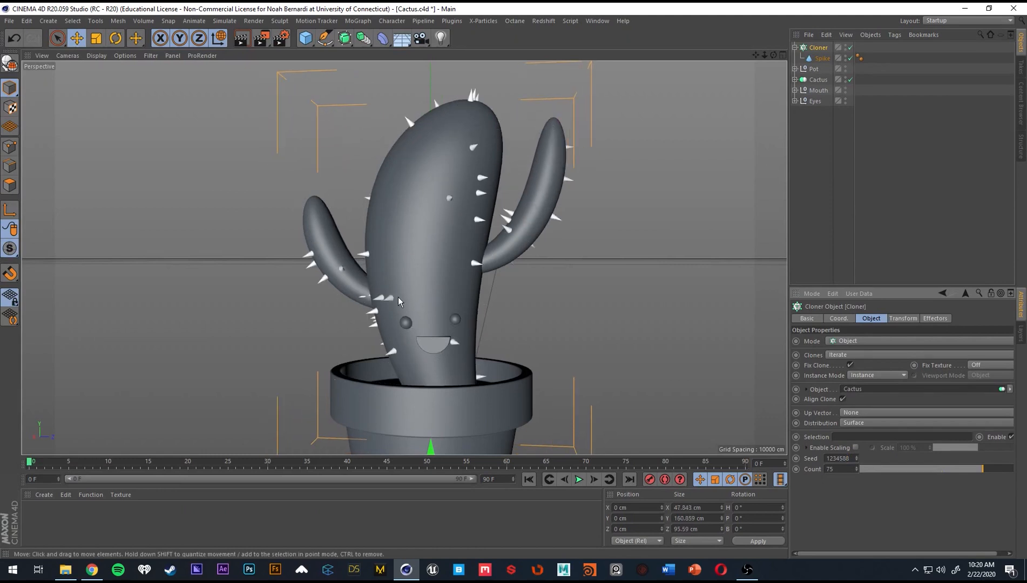
scroll(846, 458, up, 2)
scroll(846, 459, up, 1)
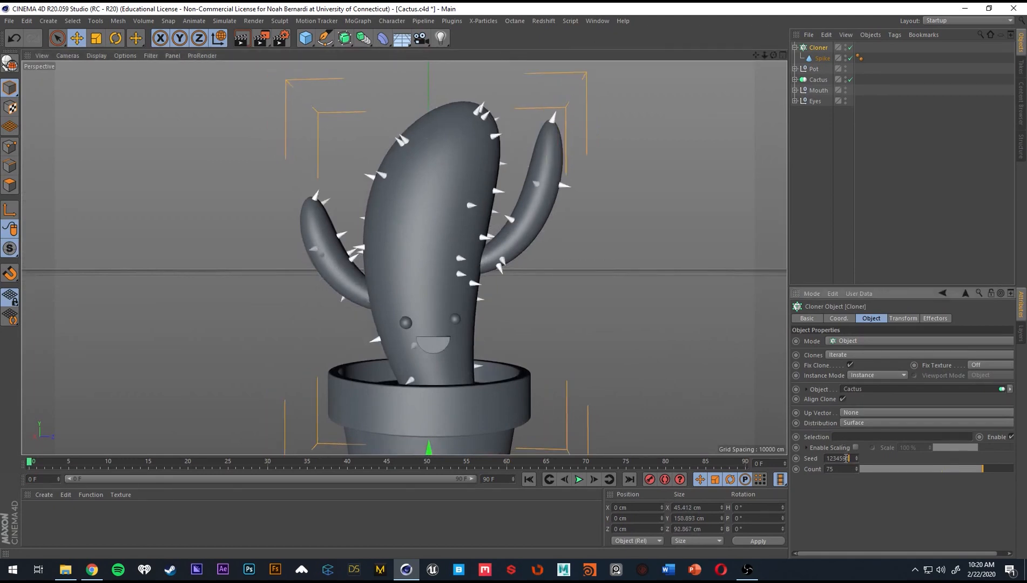
scroll(846, 458, up, 3)
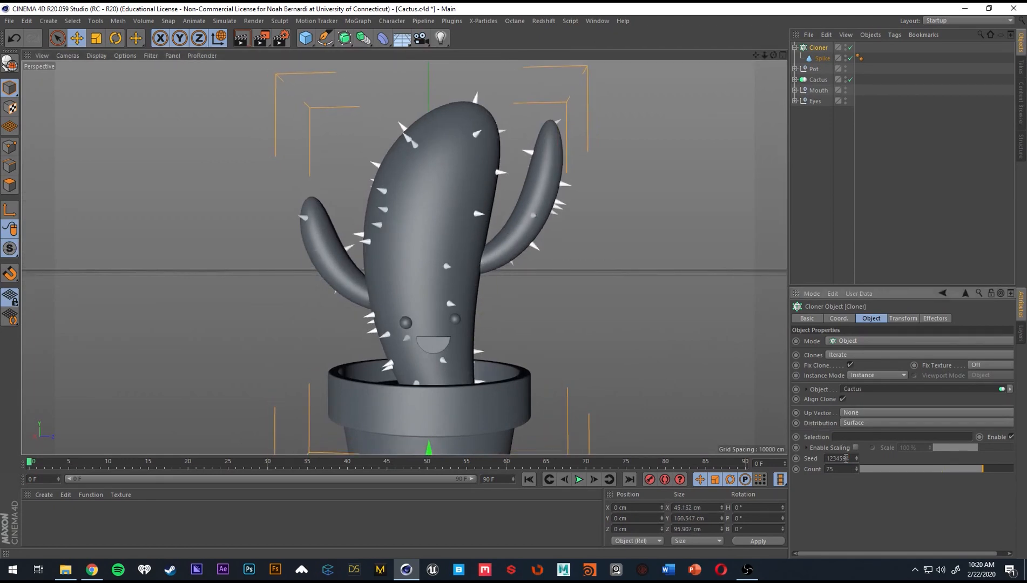
scroll(846, 459, up, 4)
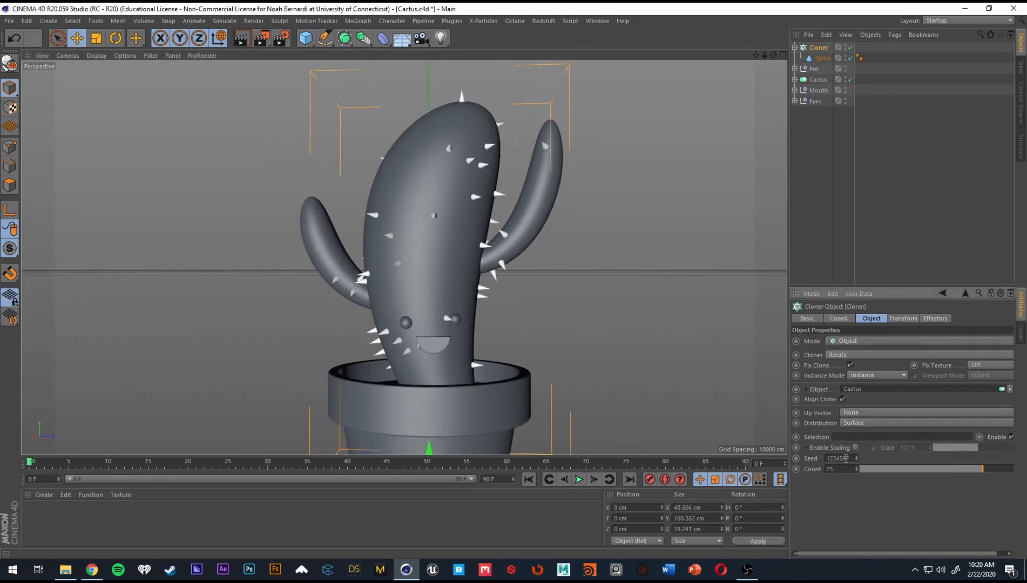
scroll(846, 458, up, 3)
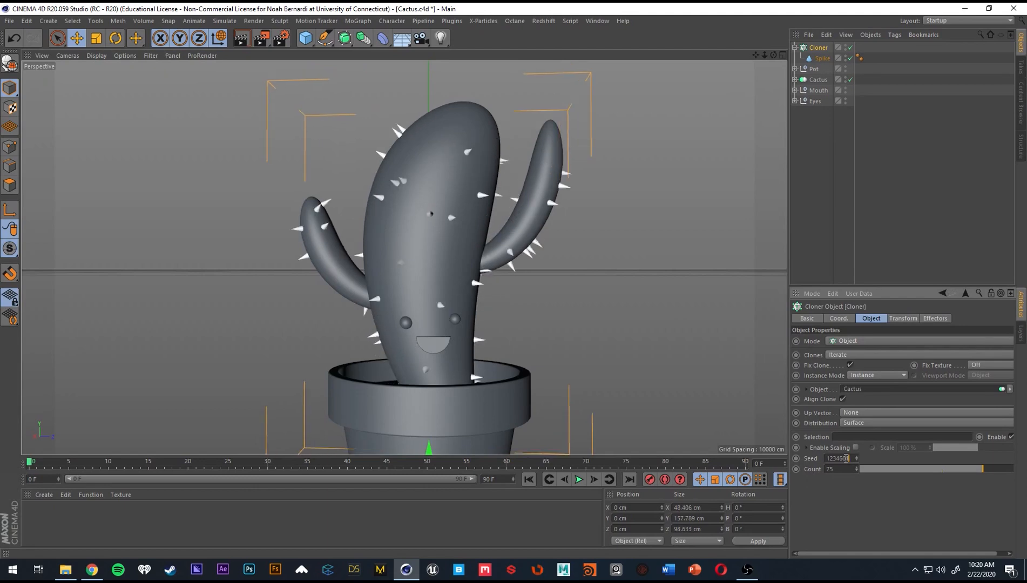
alt+drag(740, 427, 451, 344)
scroll(438, 325, up, 3)
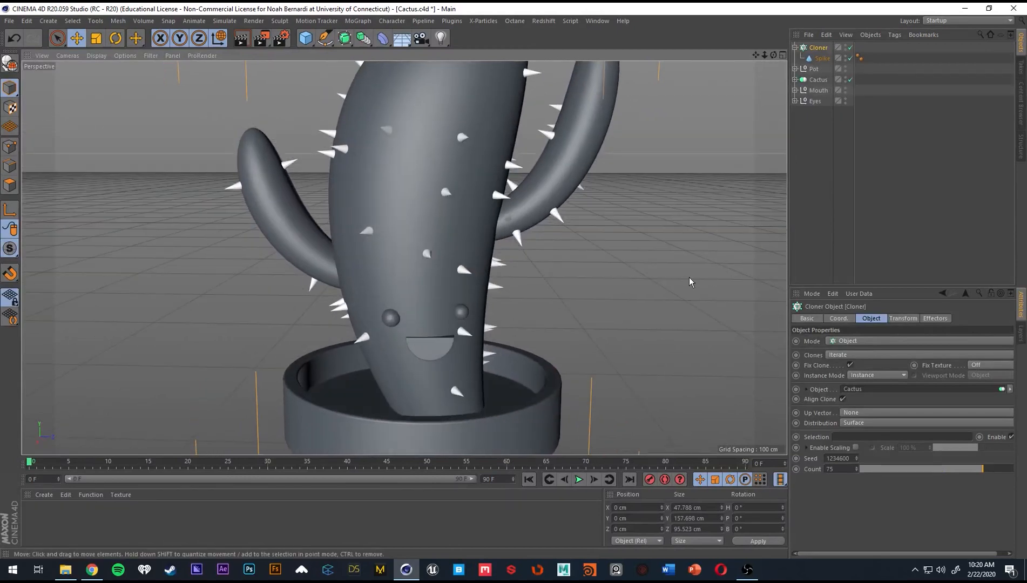
Add a Plain effector to the spike Cloner.
click(947, 318)
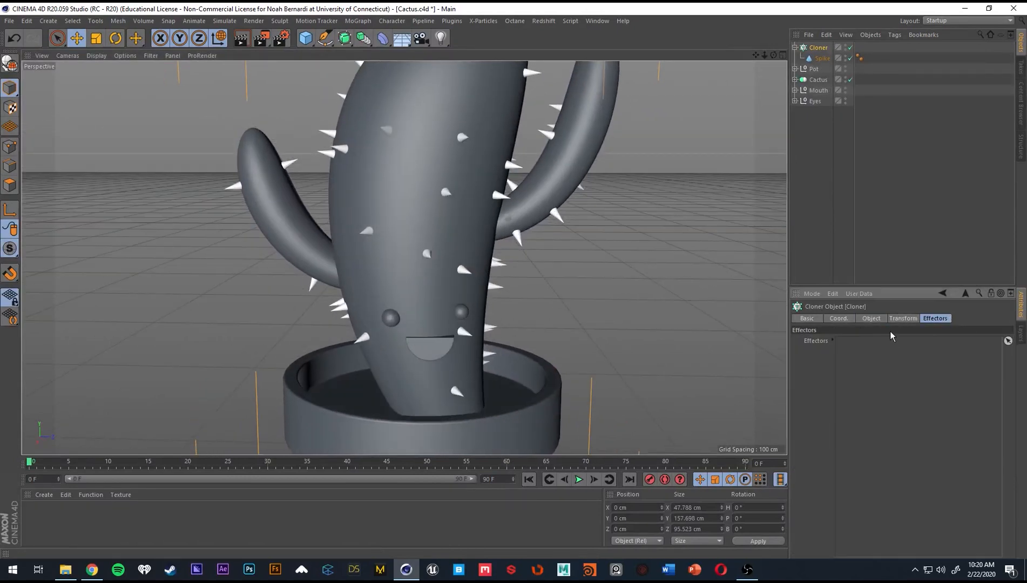
click(896, 318)
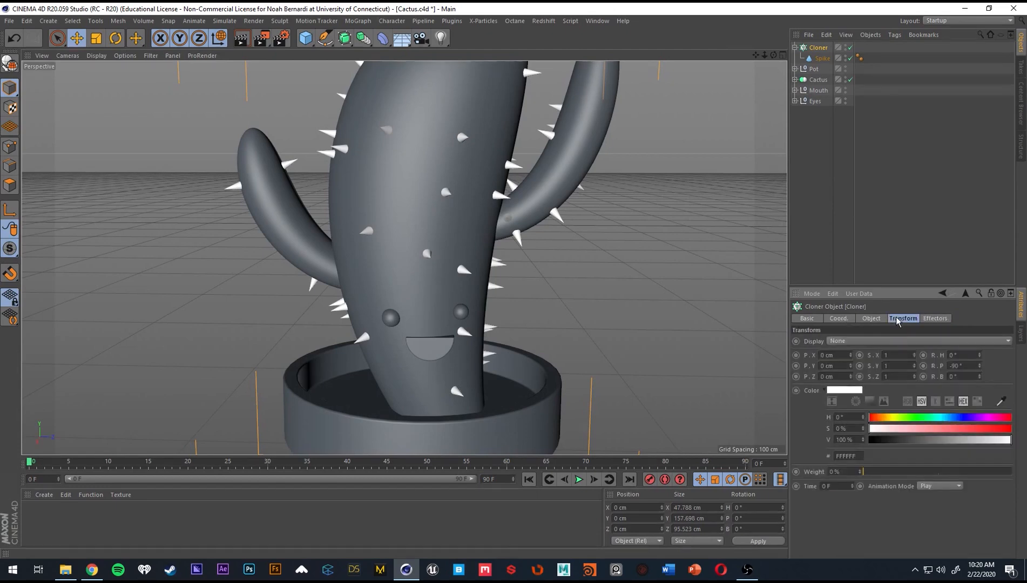
click(924, 318)
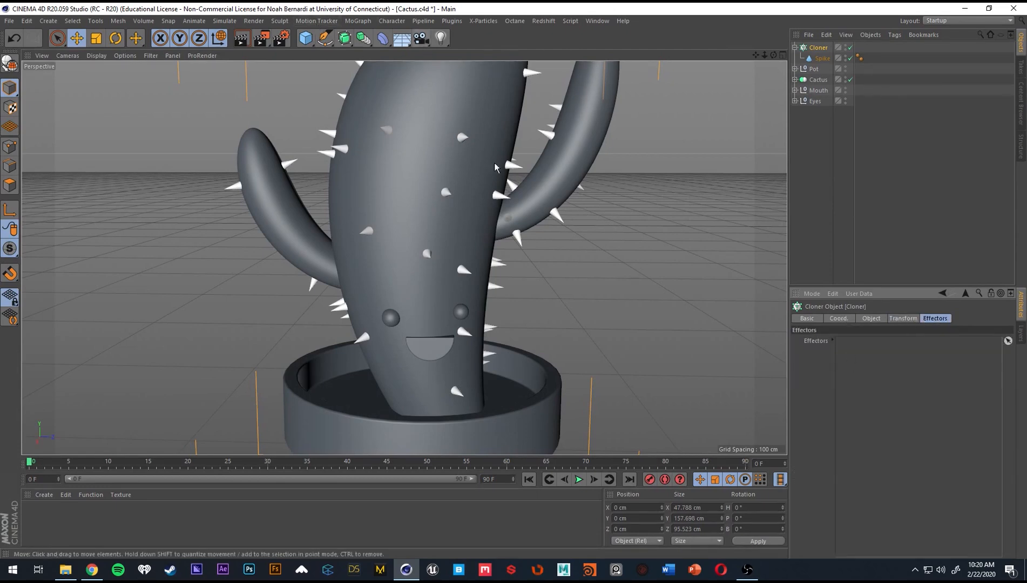
alt+right_drag(494, 163, 387, 120)
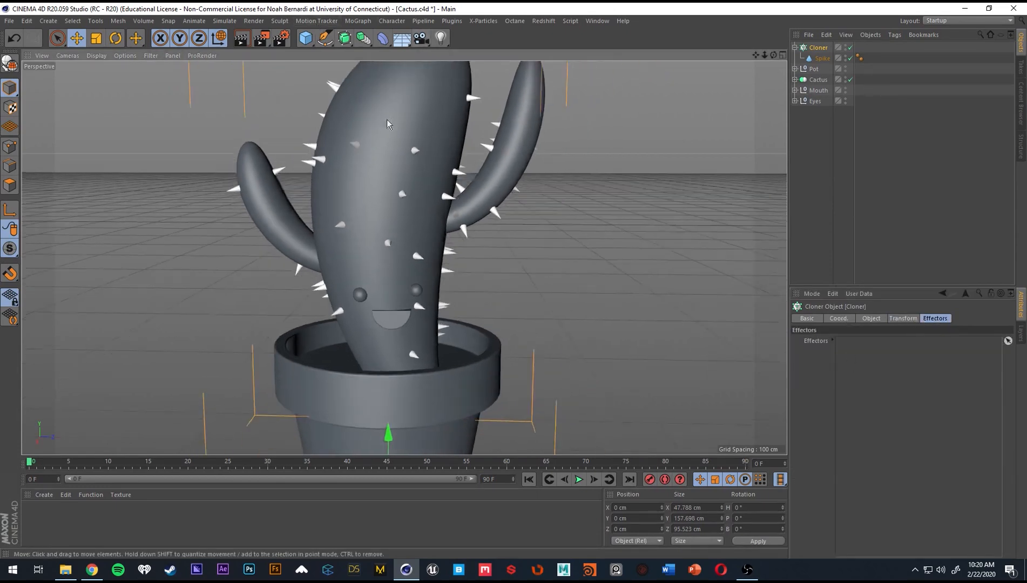
click(391, 21)
mouse_move(359, 22)
mouse_move(376, 41)
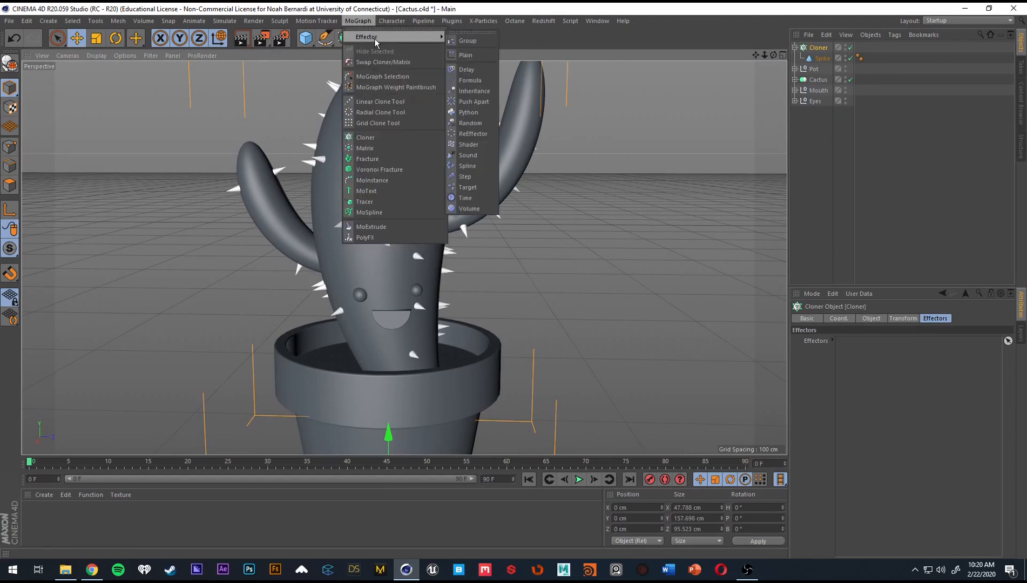
click(475, 56)
alt+right_drag(447, 204, 340, 210)
alt+drag(391, 196, 506, 197)
alt+drag(437, 194, 411, 178)
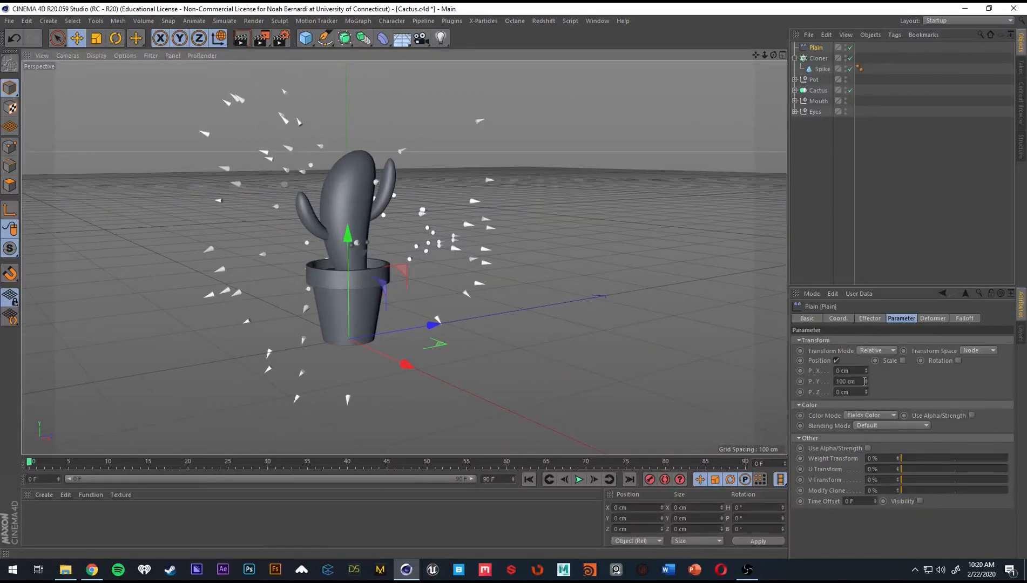
Set the Plain effector's Y position offset to about 29 cm.
mouse_move(866, 382)
mouse_down()
mouse_move(865, 426)
mouse_move(865, 413)
mouse_up()
scroll(378, 196, up, 3)
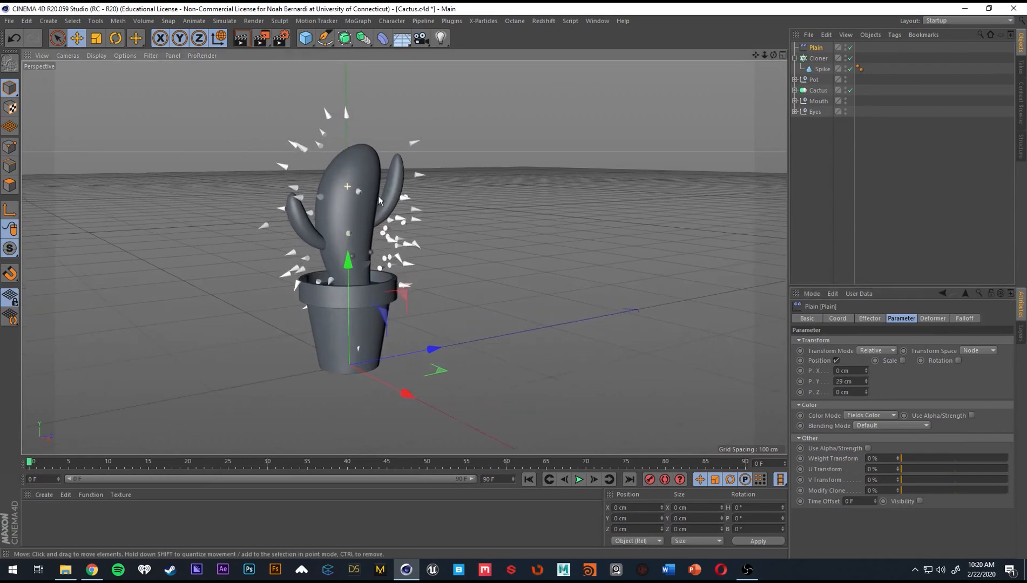
Remove the Plain effector from the Cloner's effectors list and link it back in.
click(819, 58)
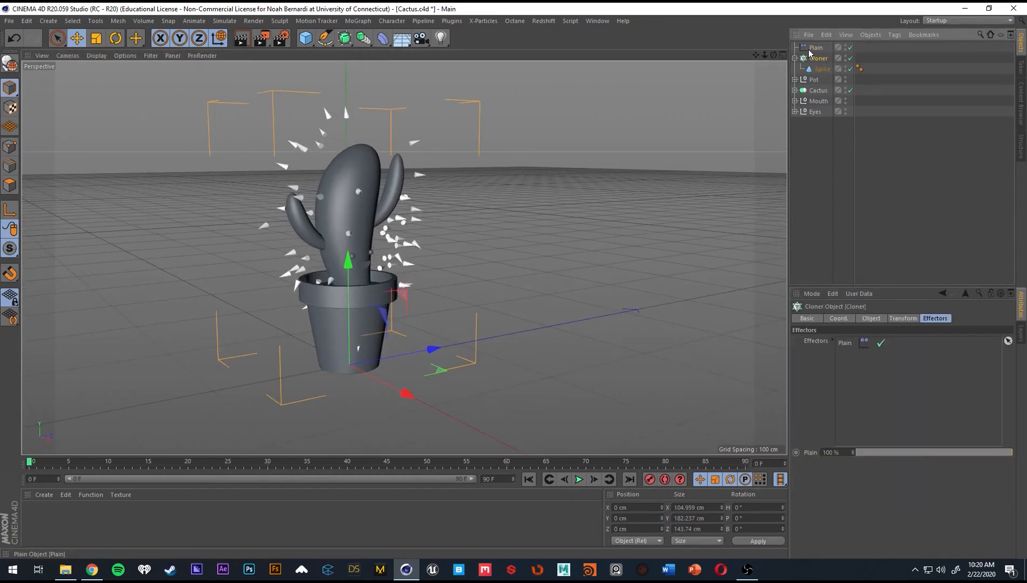
click(846, 343)
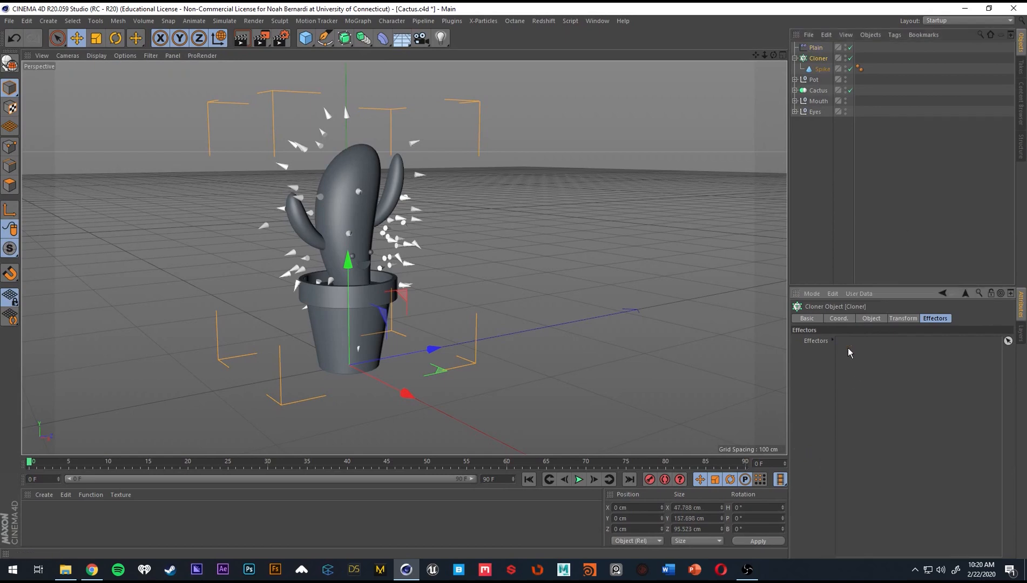
key(Delete)
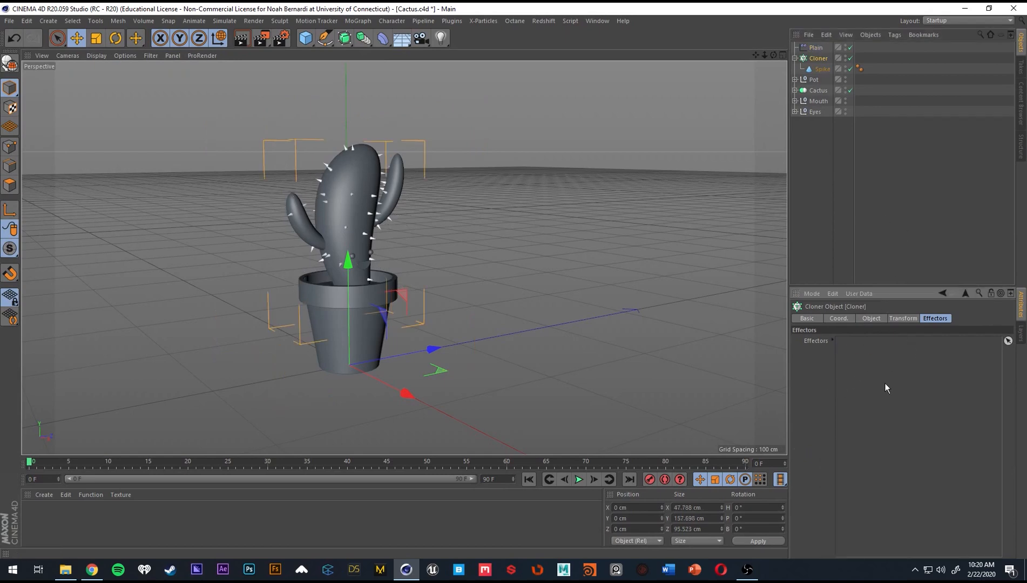
drag(816, 48, 887, 355)
alt+drag(521, 238, 348, 231)
scroll(339, 222, up, 2)
click(817, 48)
scroll(374, 188, up, 2)
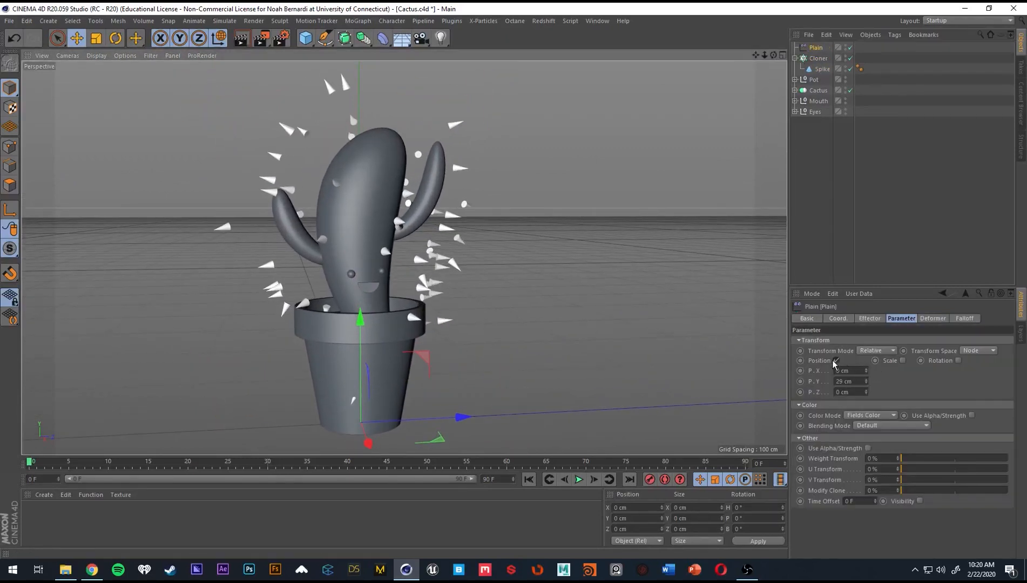
Disable Position on the Plain effector, enable Scale and set the uniform scale to -1.
click(835, 361)
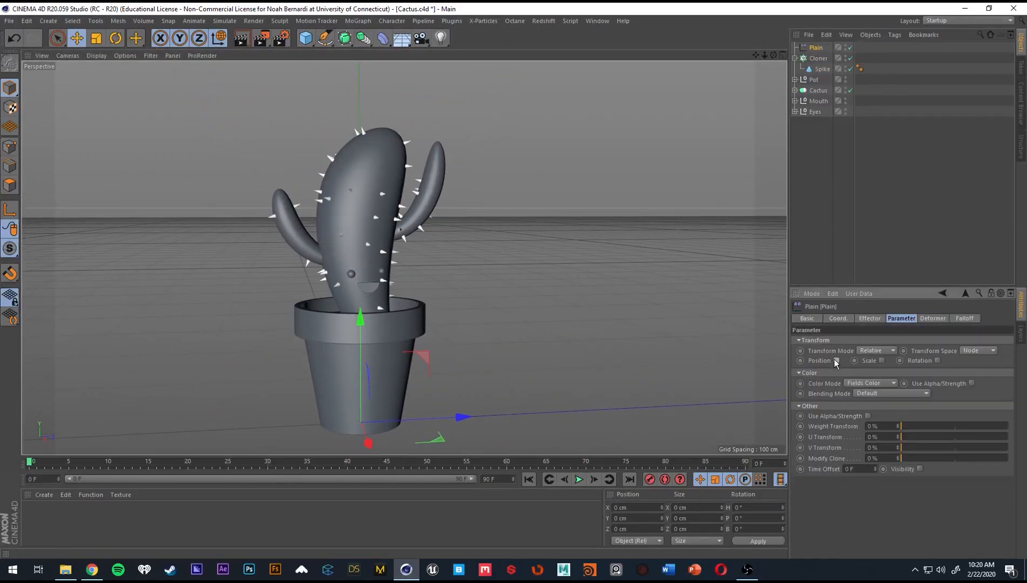
click(882, 360)
click(907, 402)
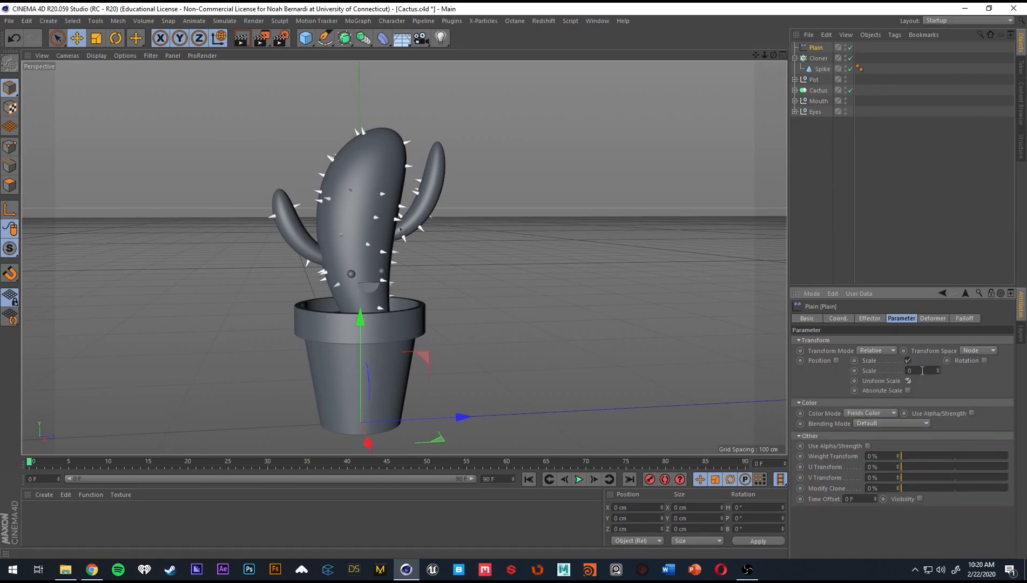
text(1)
key(Return)
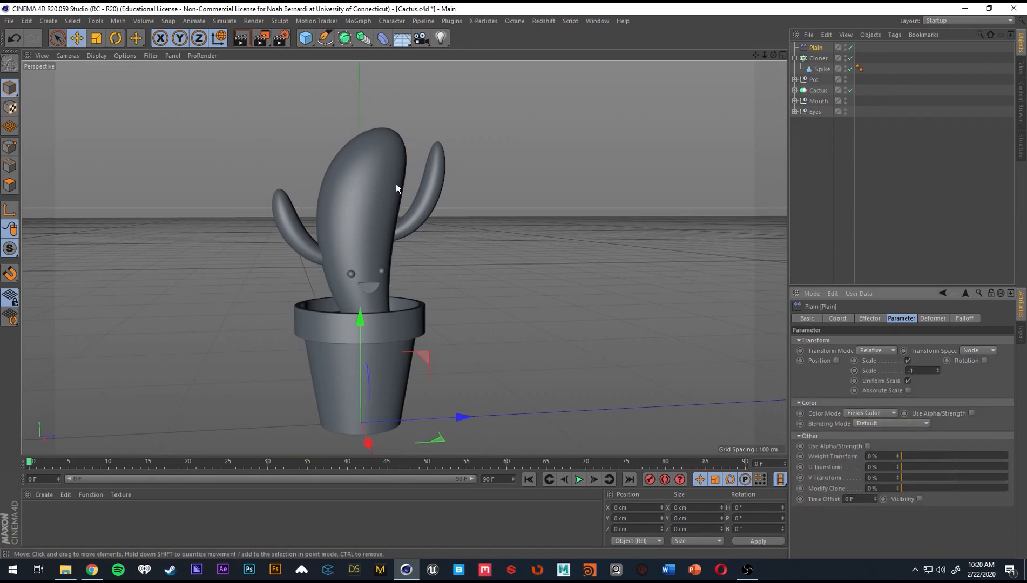
scroll(396, 184, up, 3)
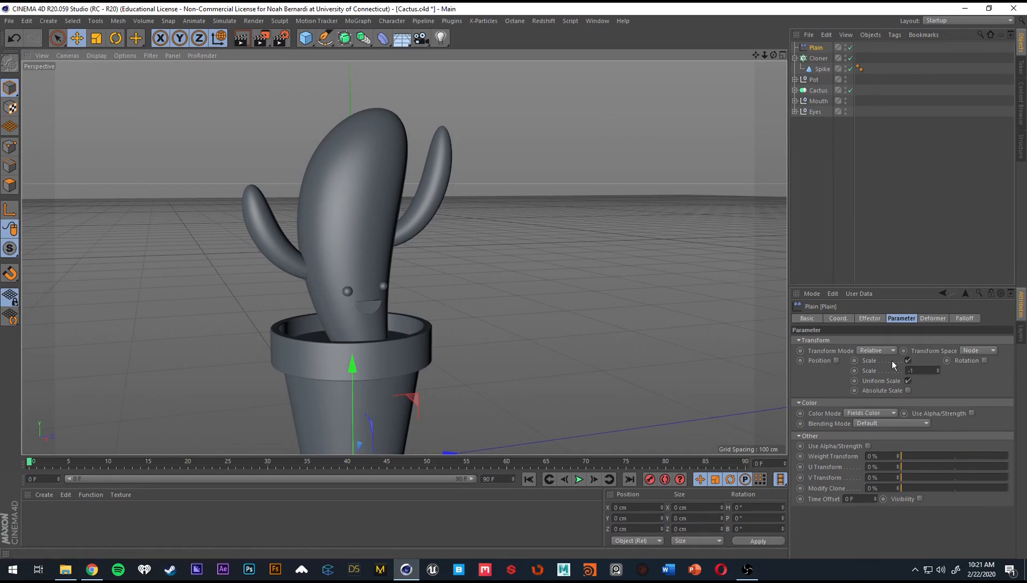
Add a Box Field to the Plain effector's falloff.
click(961, 319)
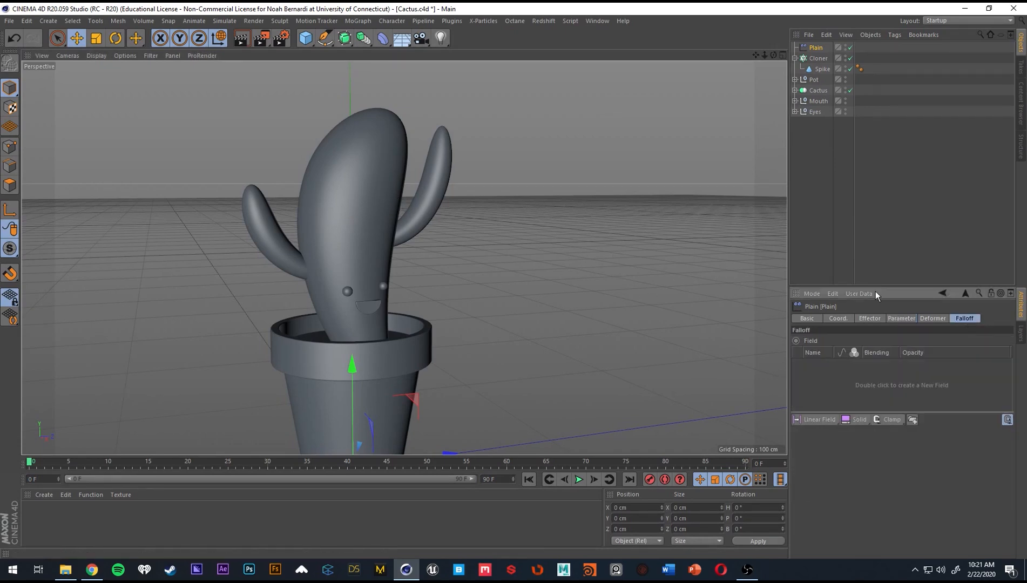
click(833, 421)
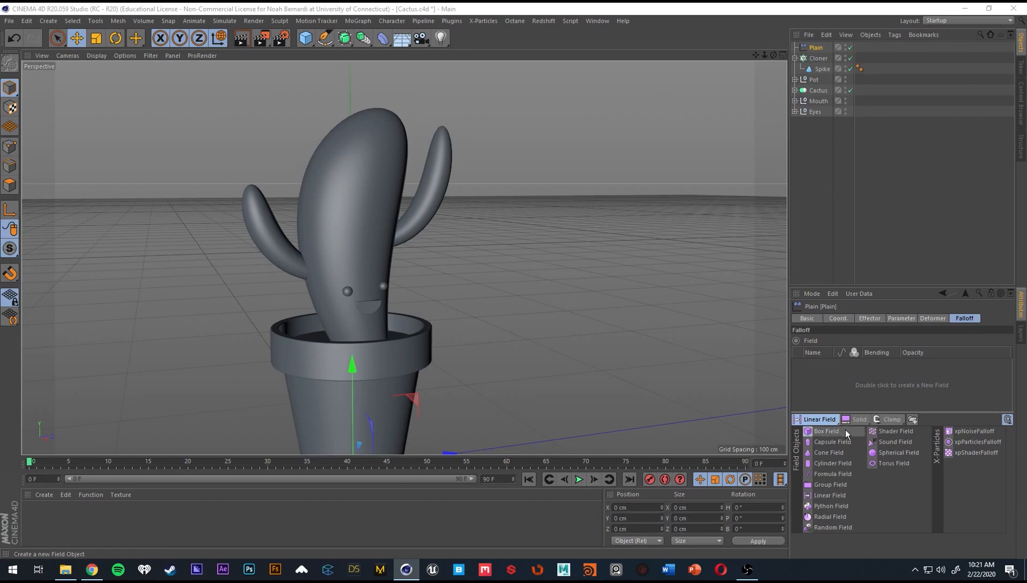
click(826, 431)
scroll(367, 295, down, 2)
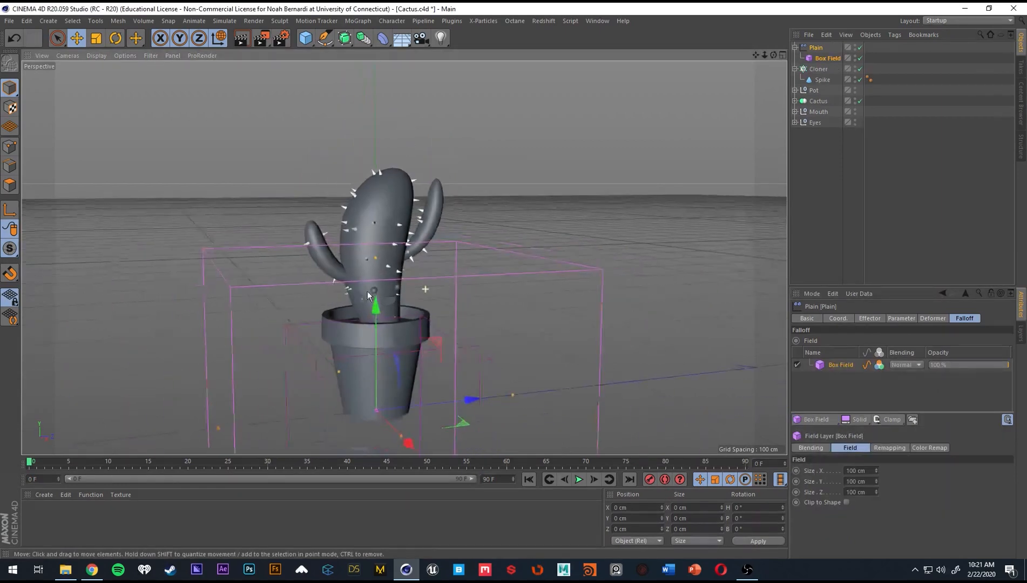
Raise the falloff box above the cactus to a Y position of about 255 cm and check the effector's scale parameters.
drag(377, 311, 301, 0)
alt+middle_drag(380, 331, 372, 433)
scroll(307, 180, down, 2)
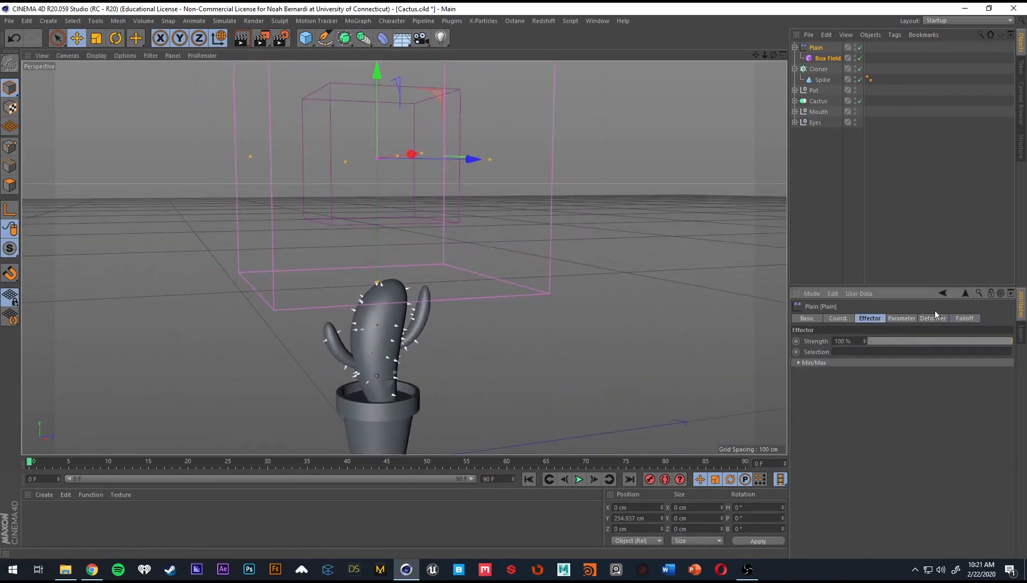
click(903, 318)
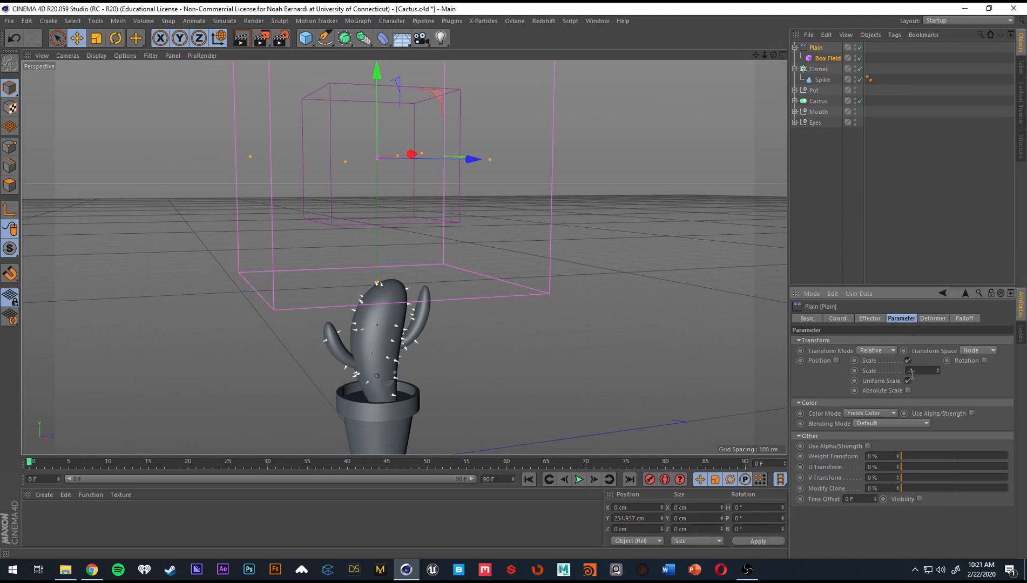
click(965, 318)
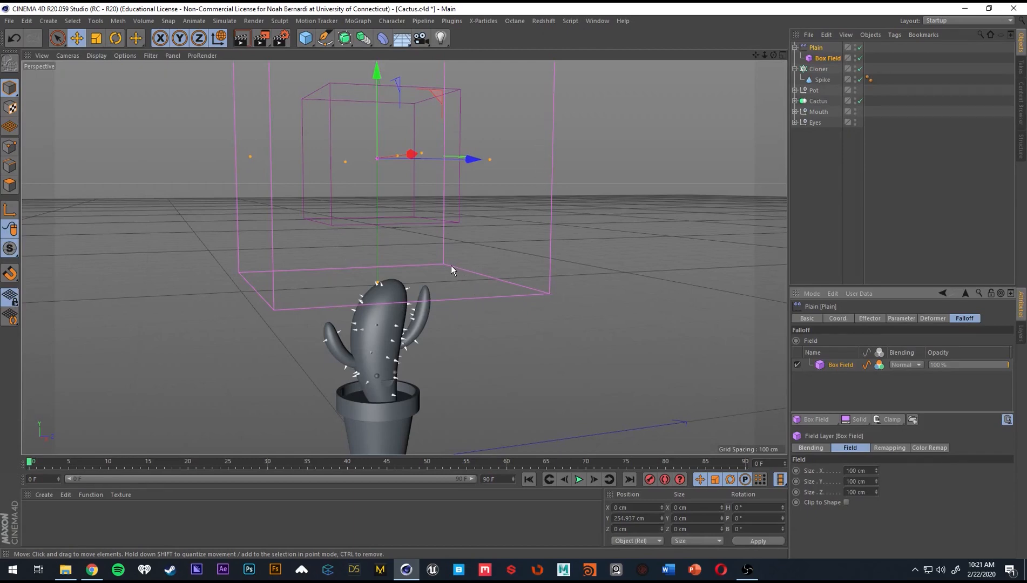
Lower the falloff box over the upper cactus, to a Y position of about 157 cm.
scroll(455, 316, down, 2)
alt+drag(455, 315, 403, 324)
alt+middle_drag(403, 324, 400, 297)
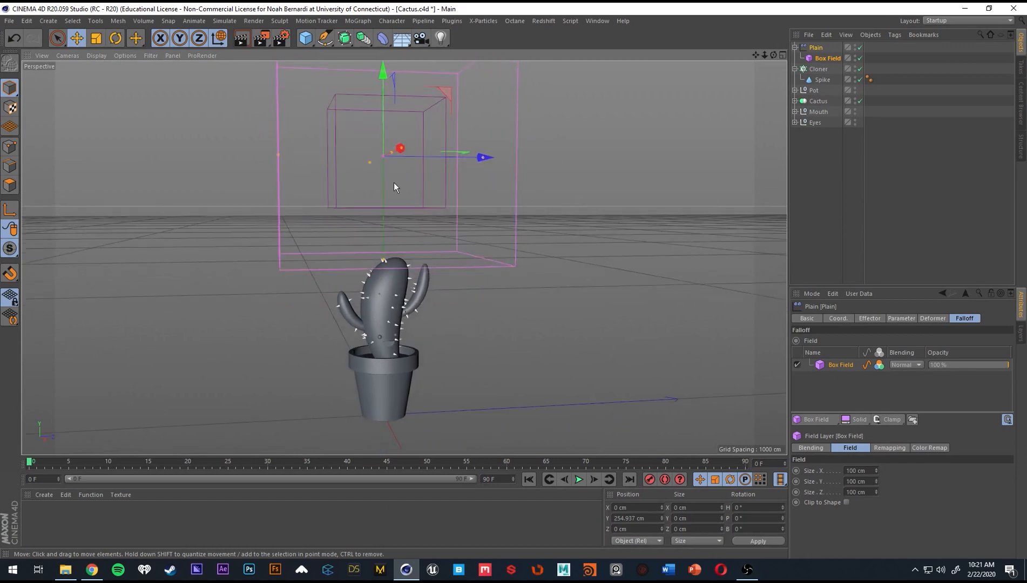
drag(380, 127, 389, 227)
alt+drag(444, 260, 466, 273)
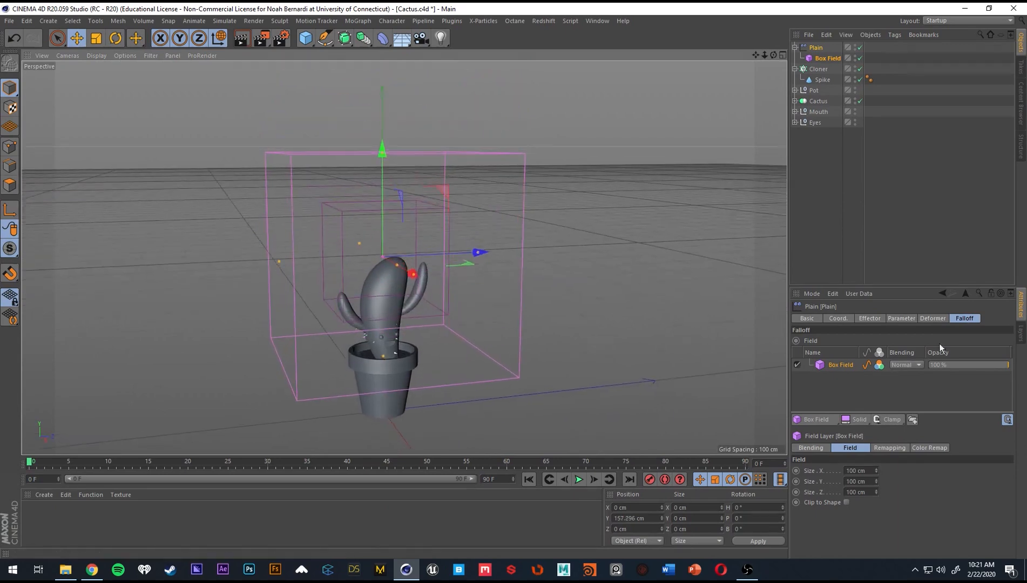
Set the Box Field's remapping Inner Offset to 100 %.
click(898, 448)
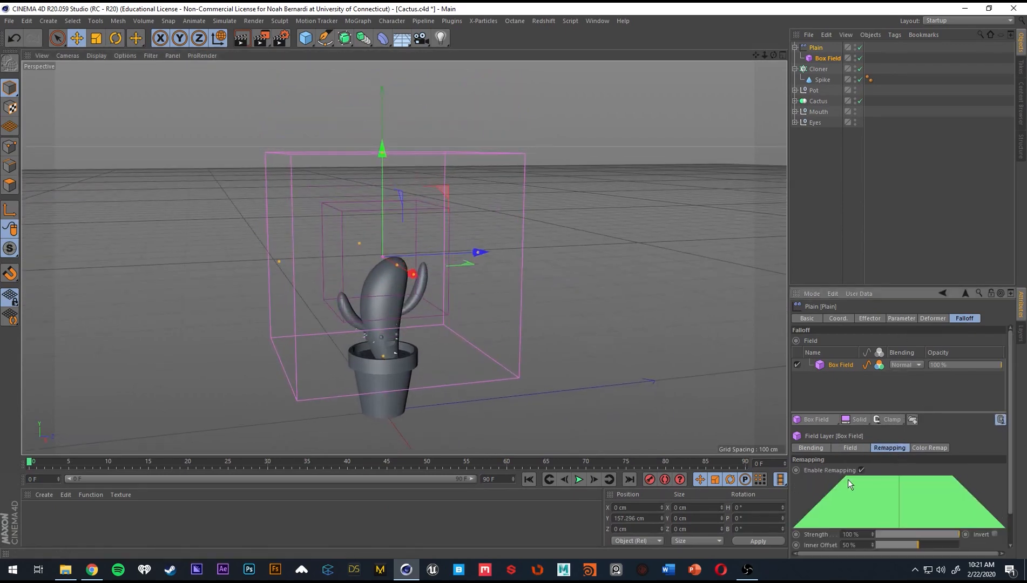
scroll(835, 507, down, 2)
drag(907, 509, 973, 515)
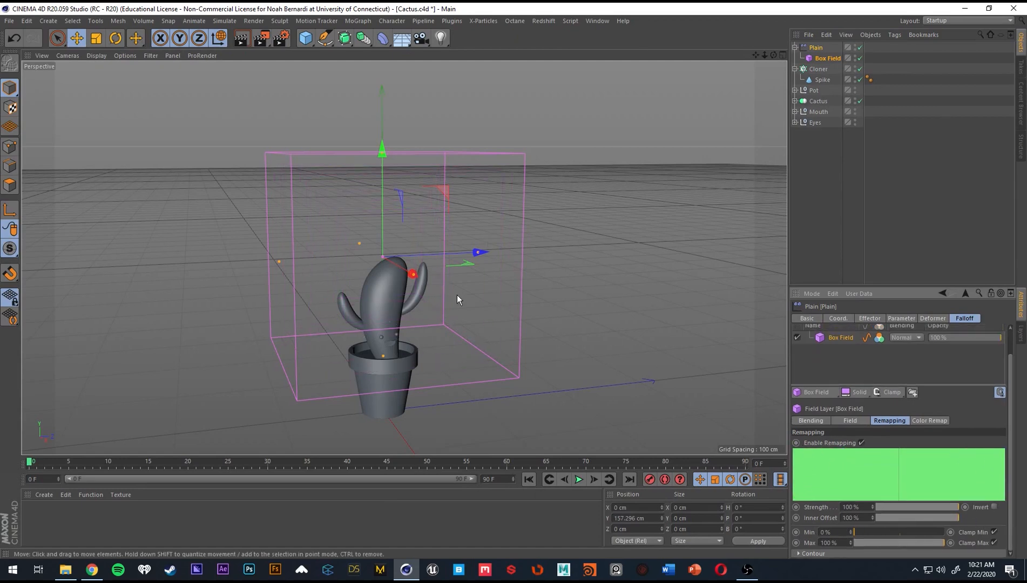
alt+middle_drag(456, 295, 454, 279)
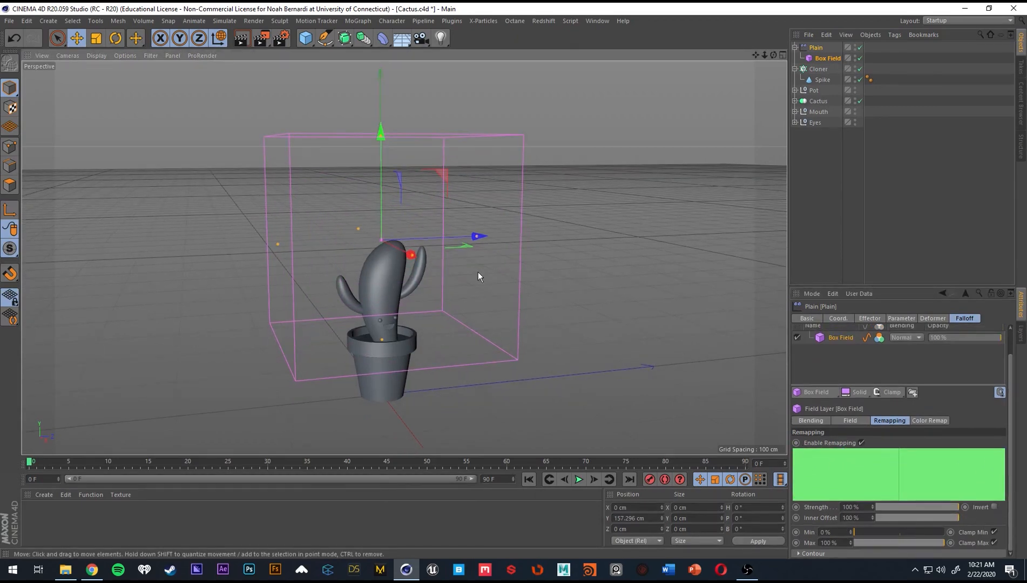
Scale the falloff box down to a small cube and lower it to a Y position of about 87 cm.
key(t)
drag(571, 294, 256, 295)
key(e)
drag(380, 213, 263, 352)
key(t)
scroll(461, 314, up, 5)
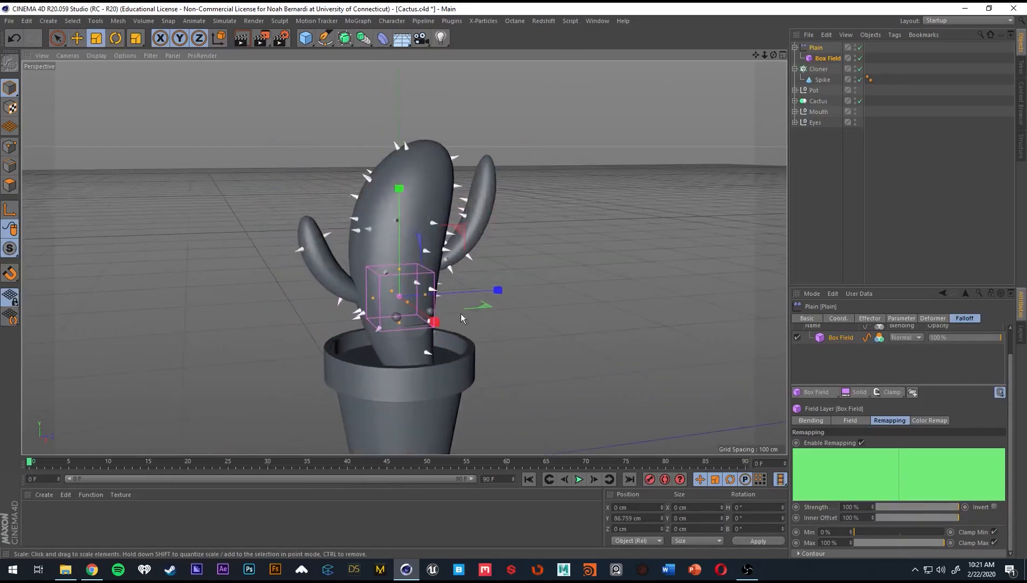
Move the falloff box over the cactus face, at about X 17.7 cm, Y 77.7 cm and Z 2.1 cm, and deselect it.
key(e)
alt+drag(461, 313, 254, 300)
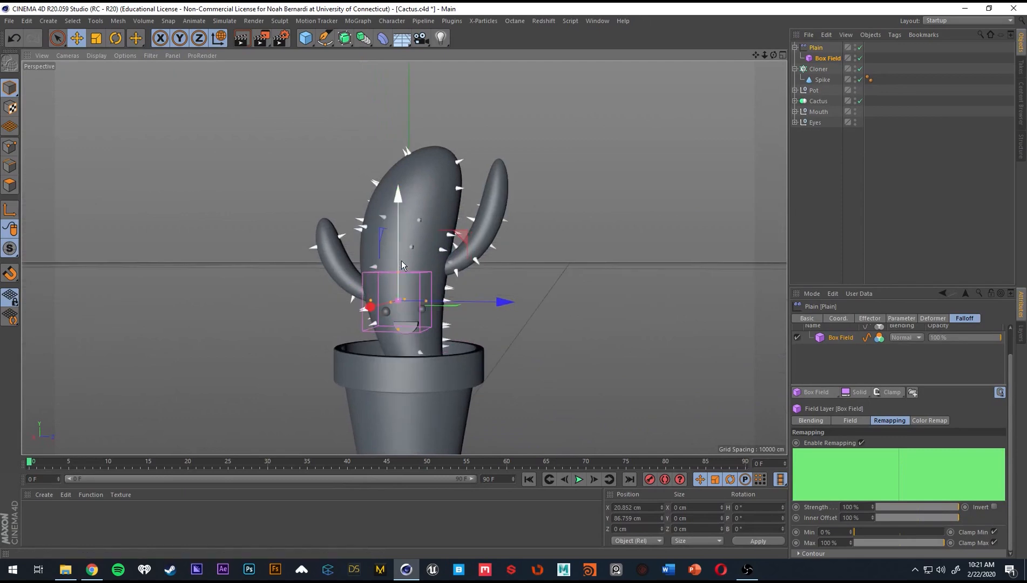
drag(401, 260, 406, 292)
alt+drag(407, 292, 429, 280)
scroll(453, 325, up, 5)
alt+drag(428, 280, 371, 288)
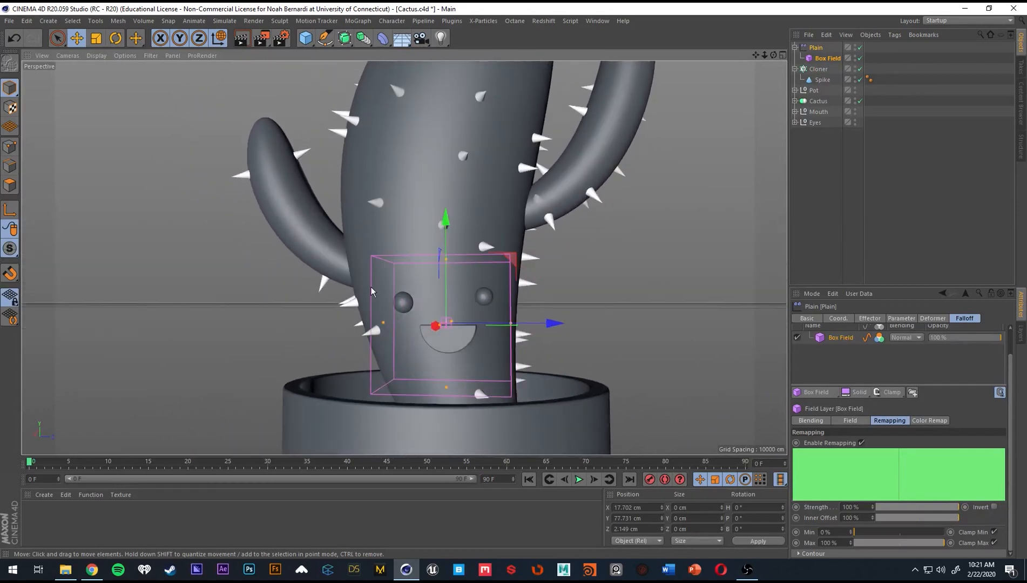
scroll(454, 300, down, 3)
click(773, 247)
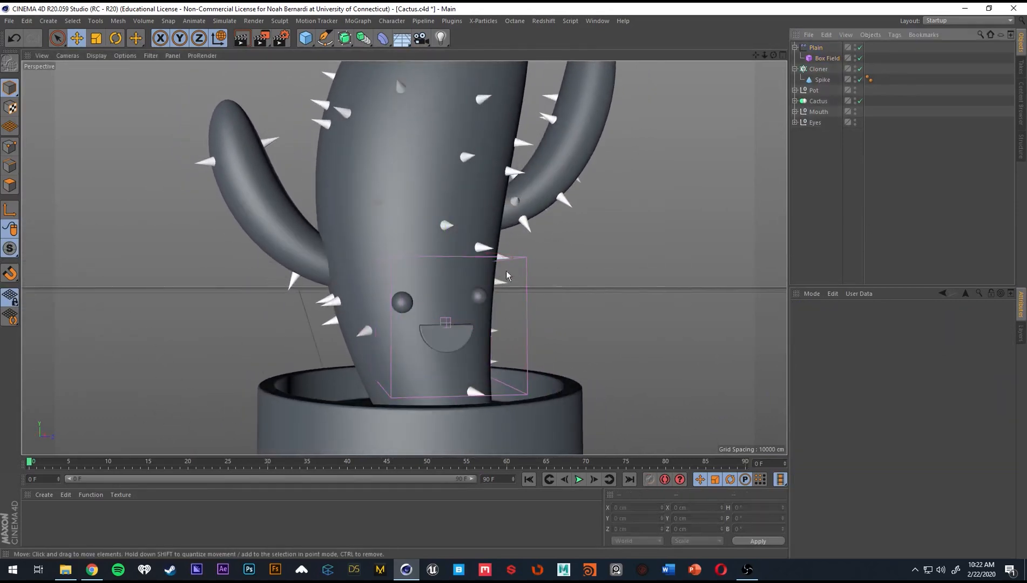
scroll(459, 287, down, 5)
scroll(432, 301, down, 2)
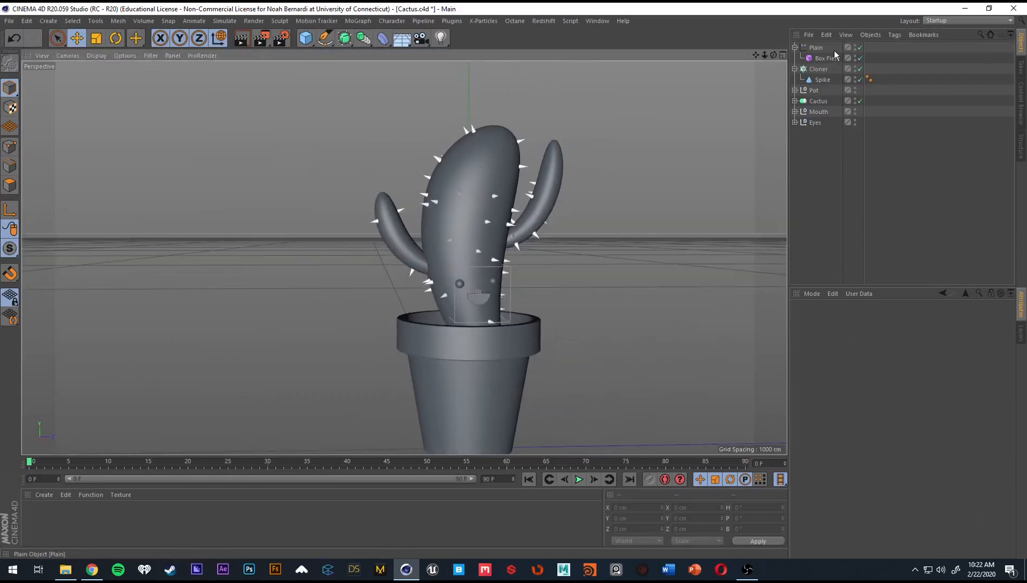
Collapse the Plain effector's hierarchy and rename the effector to spike_nogo.
click(795, 47)
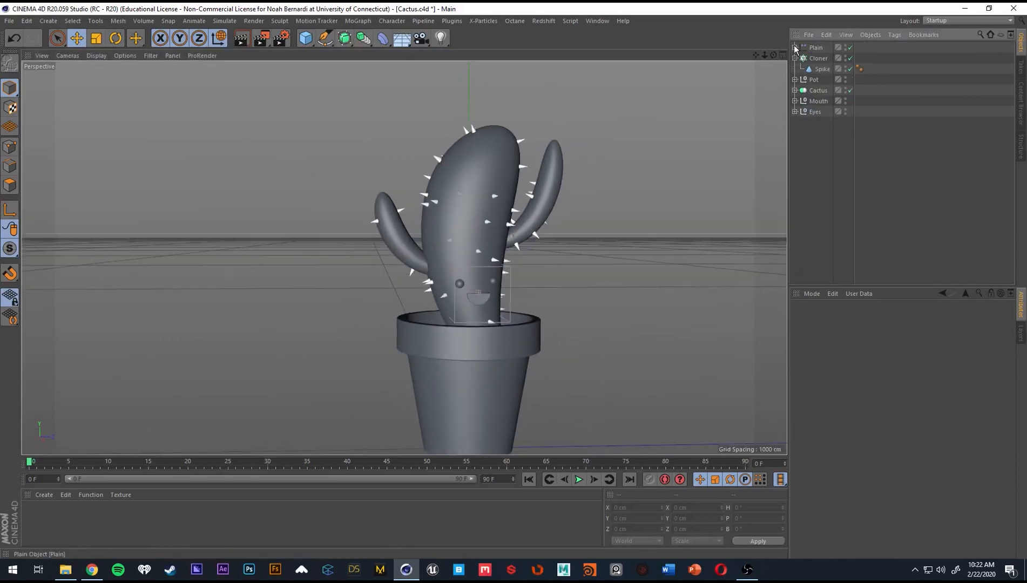
click(819, 47)
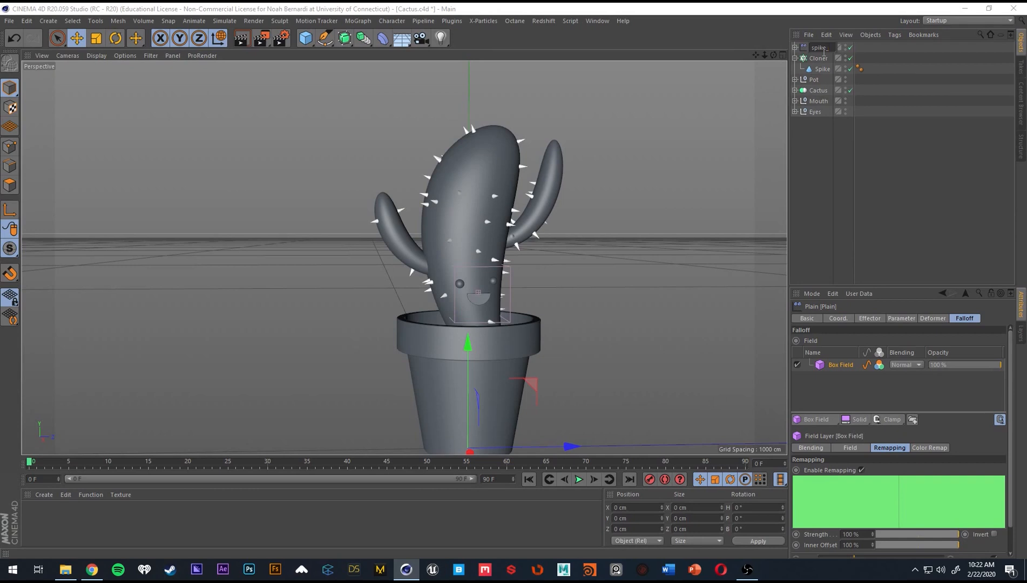
key(Return)
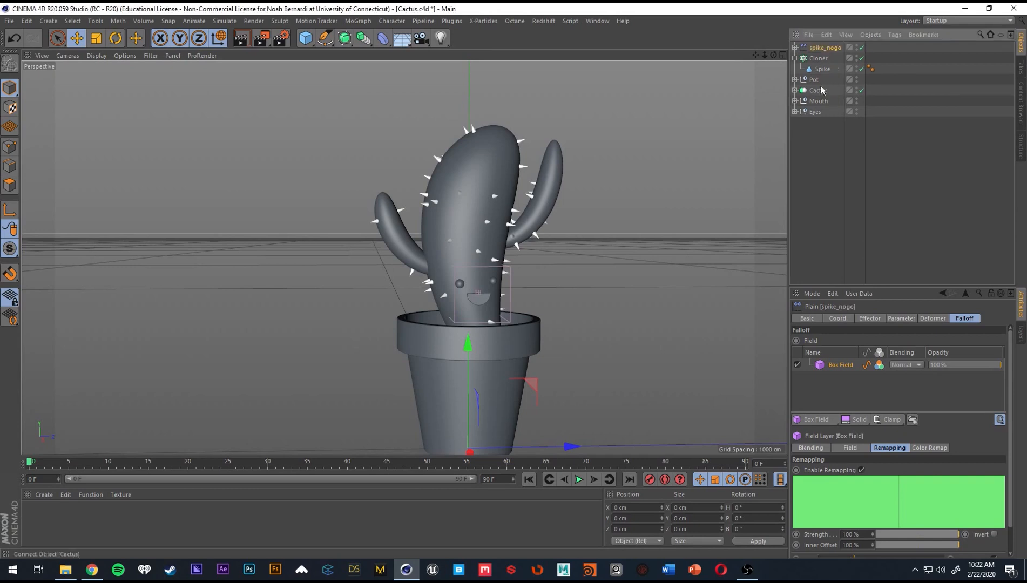
click(848, 149)
scroll(466, 254, up, 3)
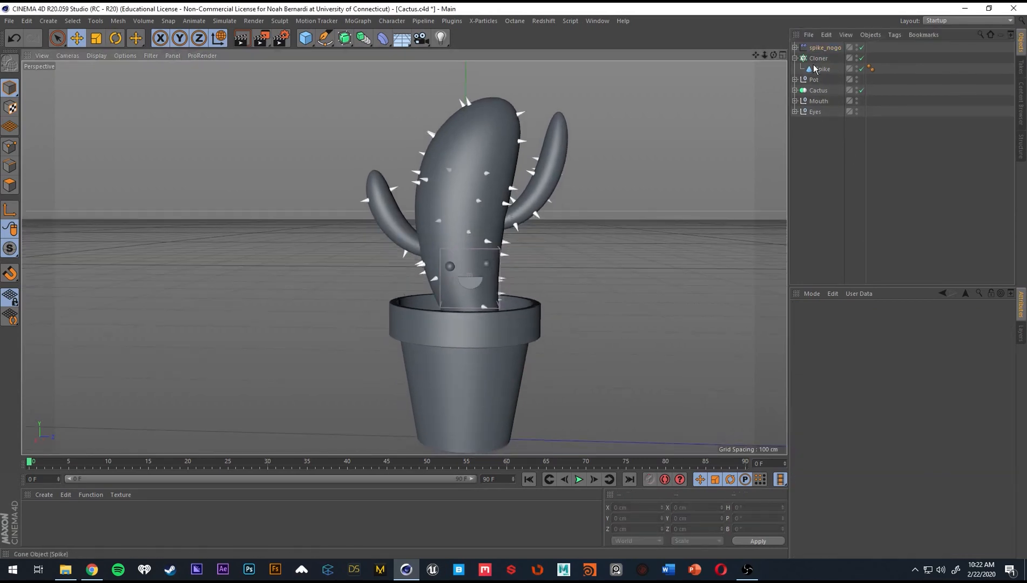
Rename the Cloner to Spike.
click(819, 59)
double_click(820, 58)
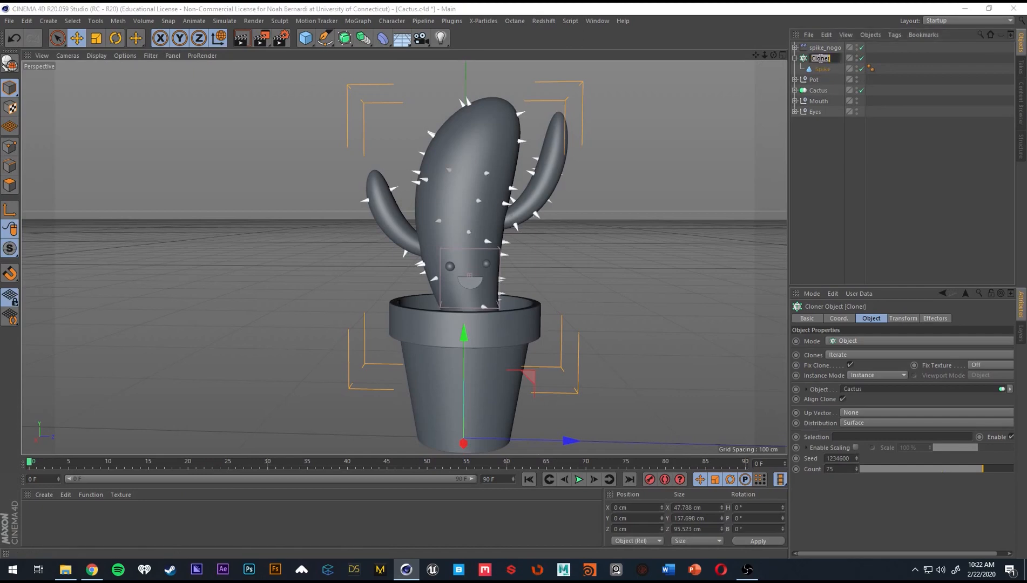
text(Spike)
key(Return)
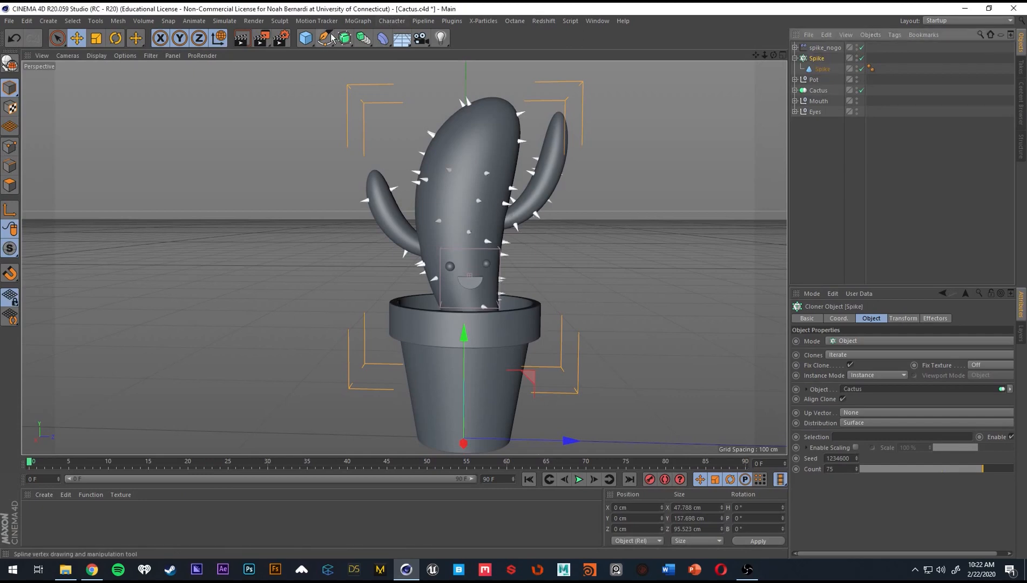
Create a Null object and name it Spikes.
click(306, 37)
click(327, 53)
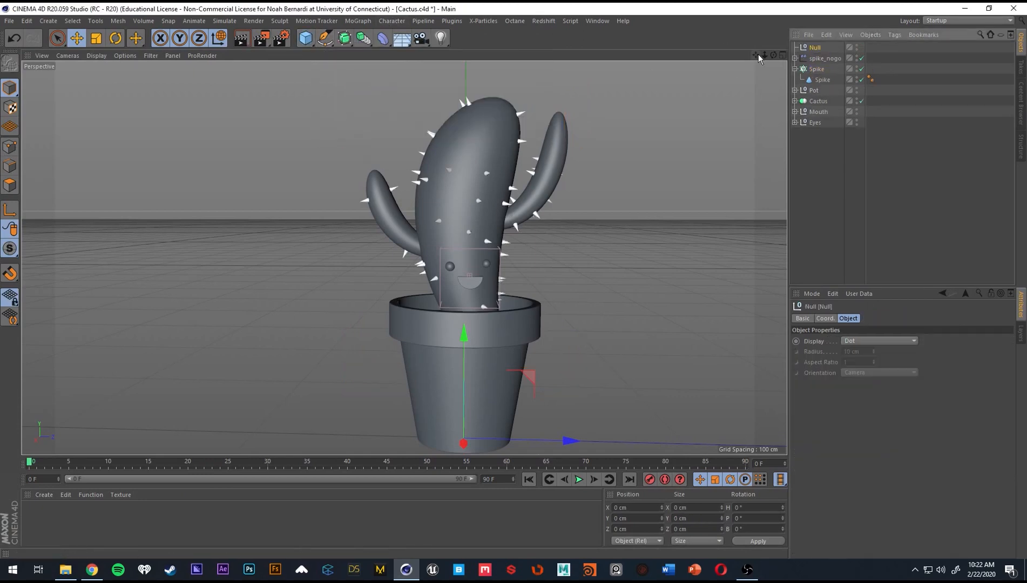
double_click(817, 48)
text(Spike)
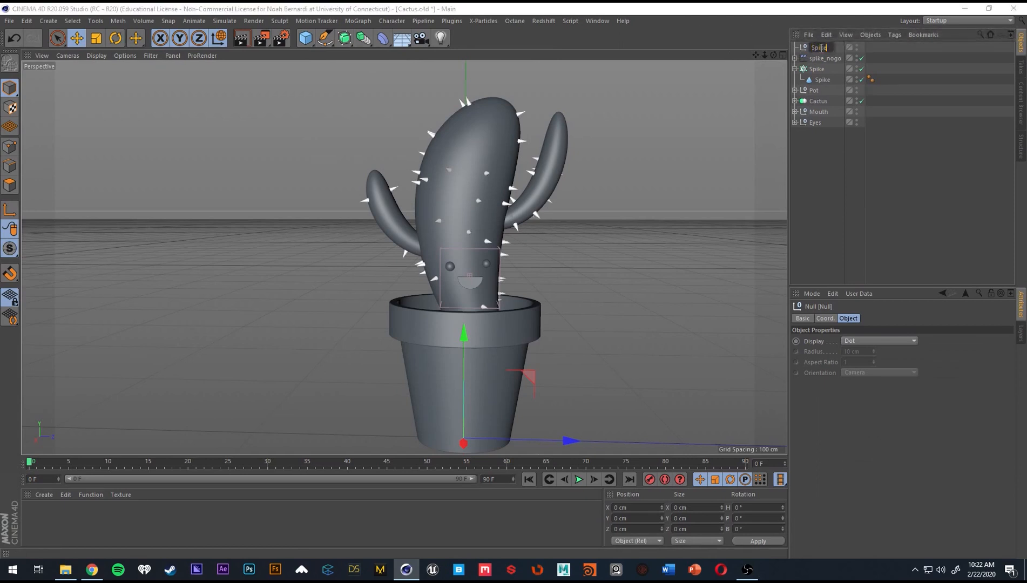
text(s)
key(Return)
Parent the spike_nogo effector and the Spike Cloner under the Spikes null, placing the collapsed Cloner above the effector.
click(827, 59)
shift+click(819, 70)
drag(832, 61, 821, 47)
click(827, 151)
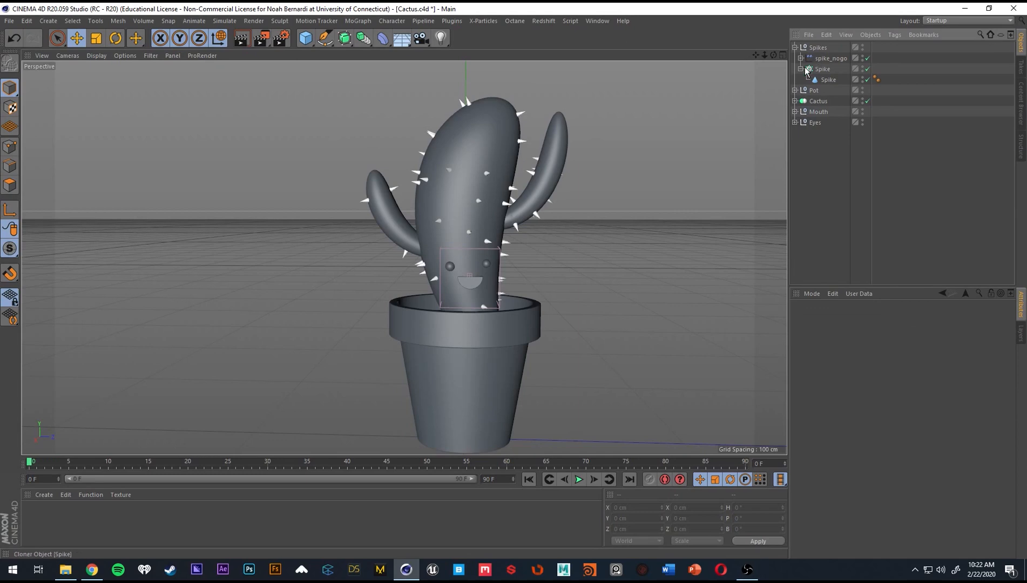
click(801, 68)
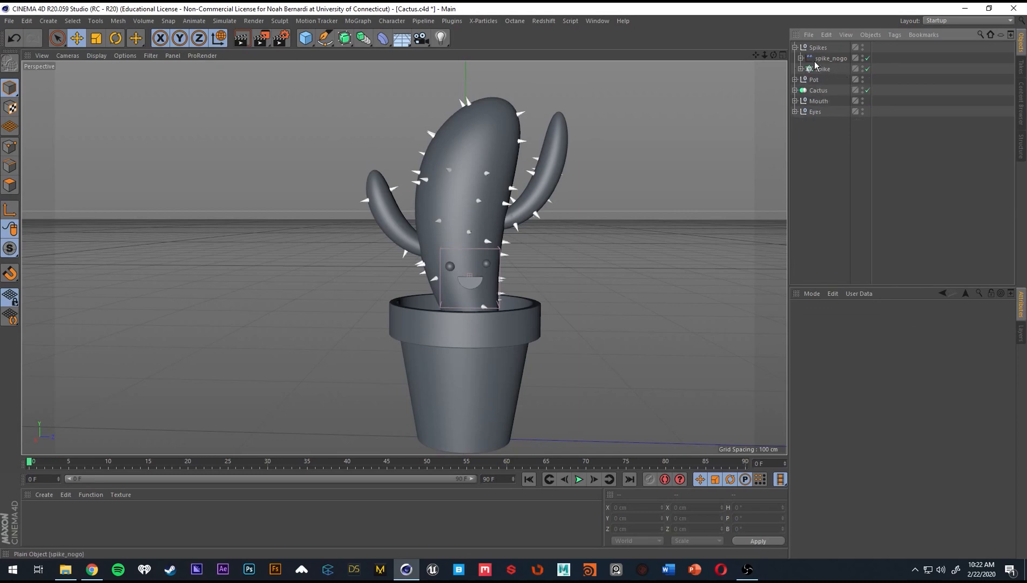
drag(822, 73, 821, 54)
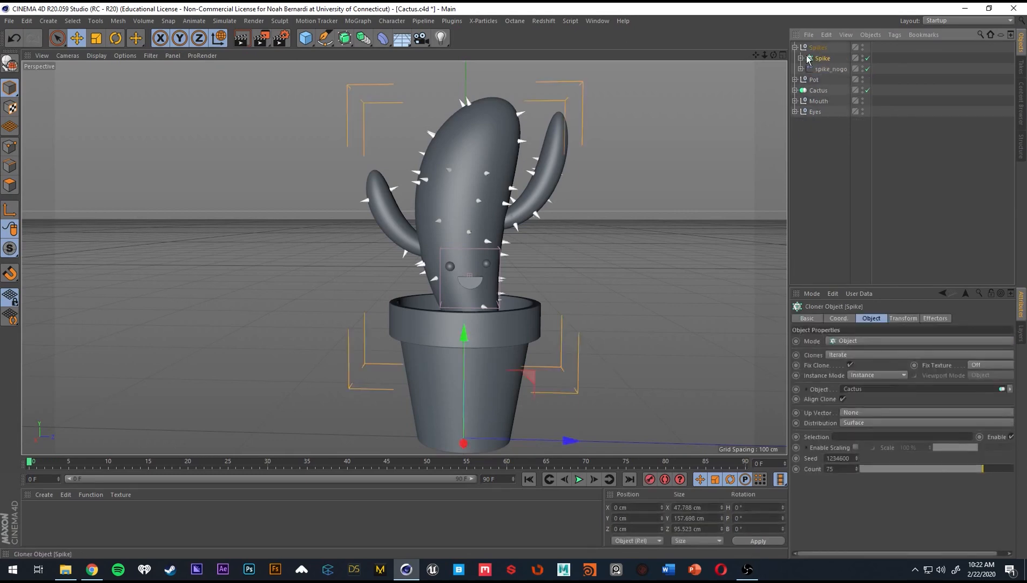
Move the Spikes null to the end of the object list and collapse its hierarchy.
click(829, 69)
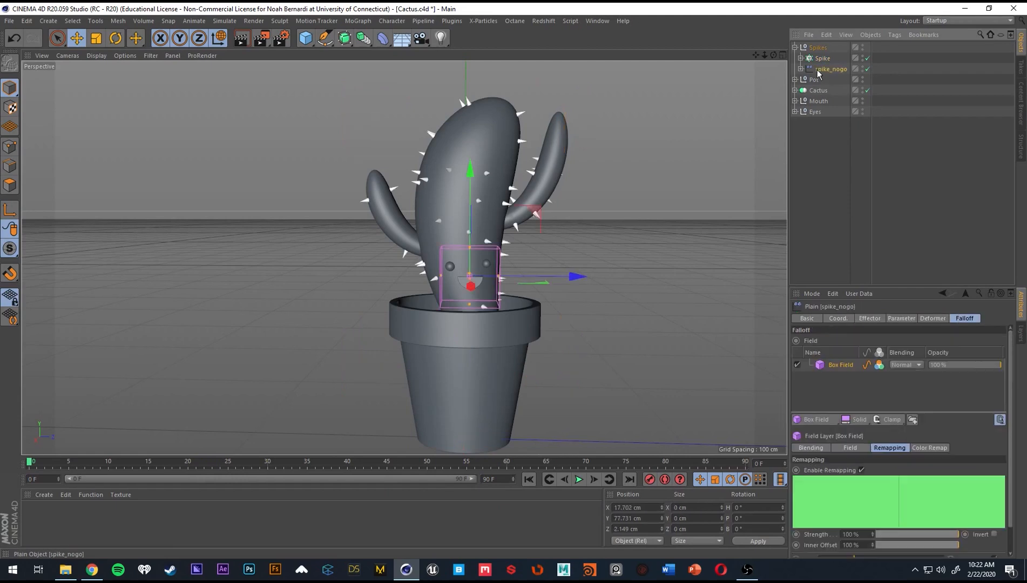
drag(817, 48, 853, 144)
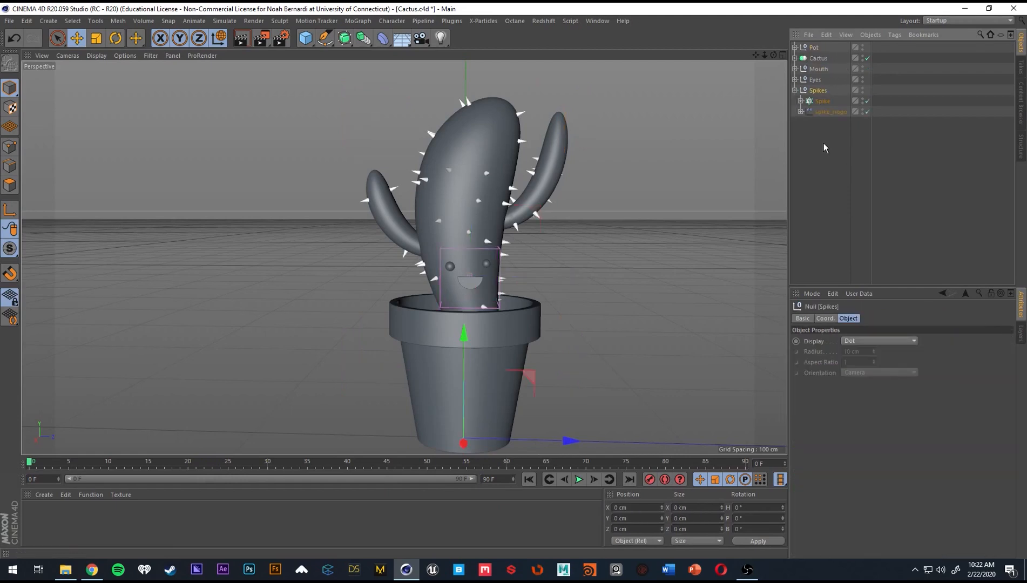
click(795, 91)
click(823, 131)
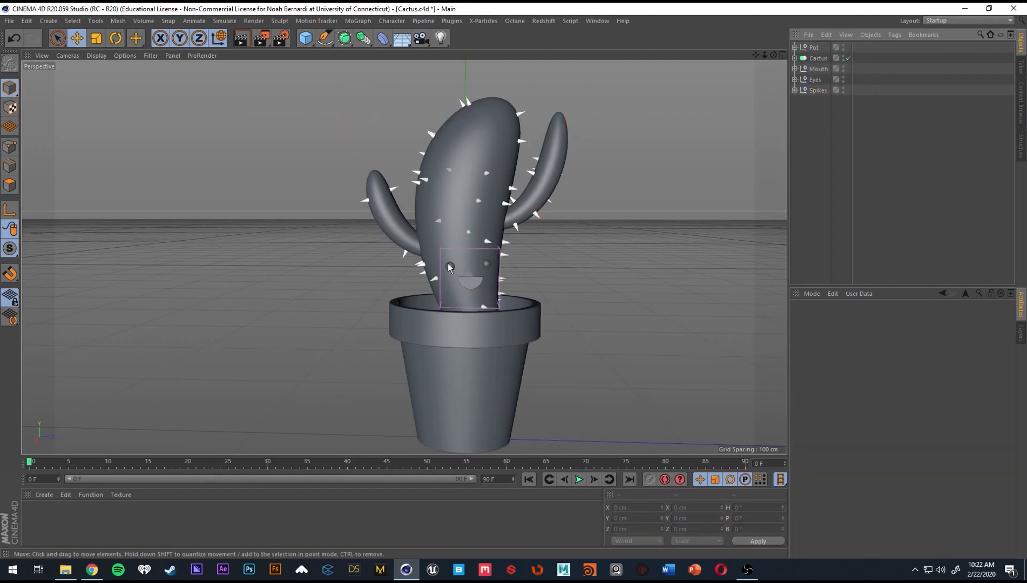
scroll(450, 269, up, 3)
mouse_move(475, 272)
alt+mouse_down()
mouse_move(623, 288)
mouse_move(479, 275)
alt+mouse_up()
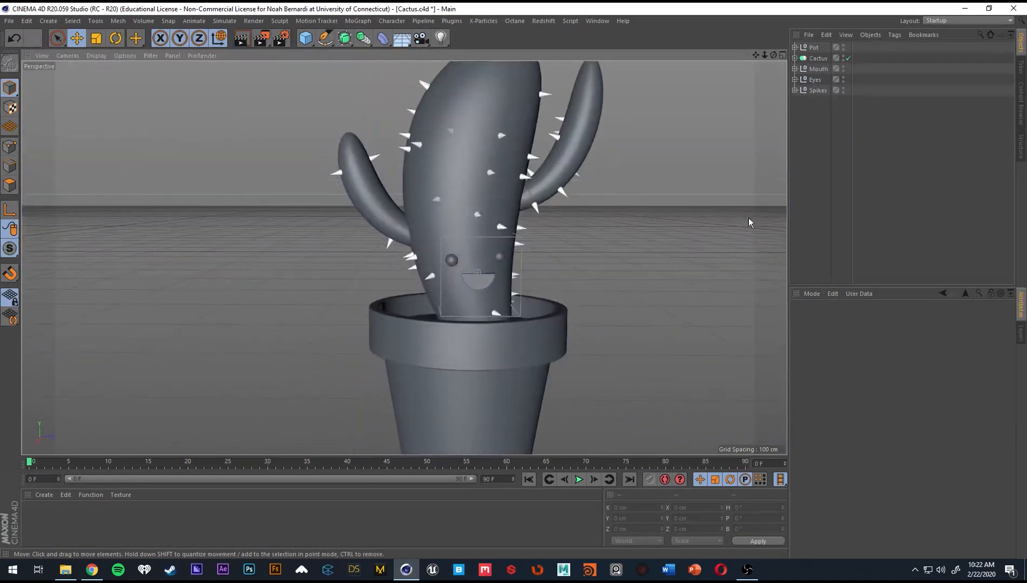
alt+drag(459, 206, 507, 200)
scroll(462, 250, down, 3)
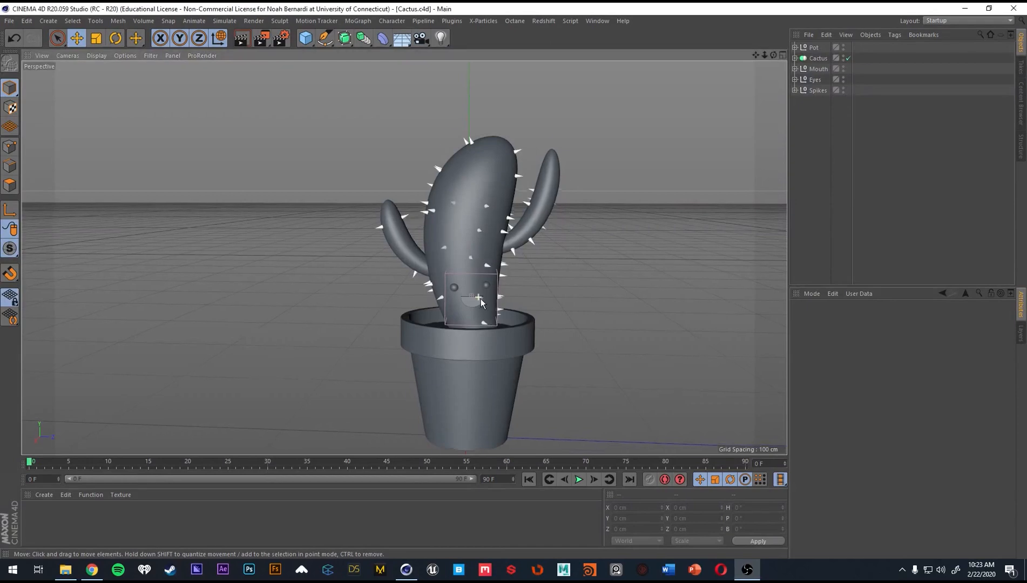
Add a sphere primitive and scale it down to about 27.2 cm across.
scroll(479, 298, up, 6)
mouse_move(479, 298)
alt+mouse_down()
mouse_move(587, 316)
mouse_move(516, 320)
mouse_move(486, 281)
alt+mouse_up()
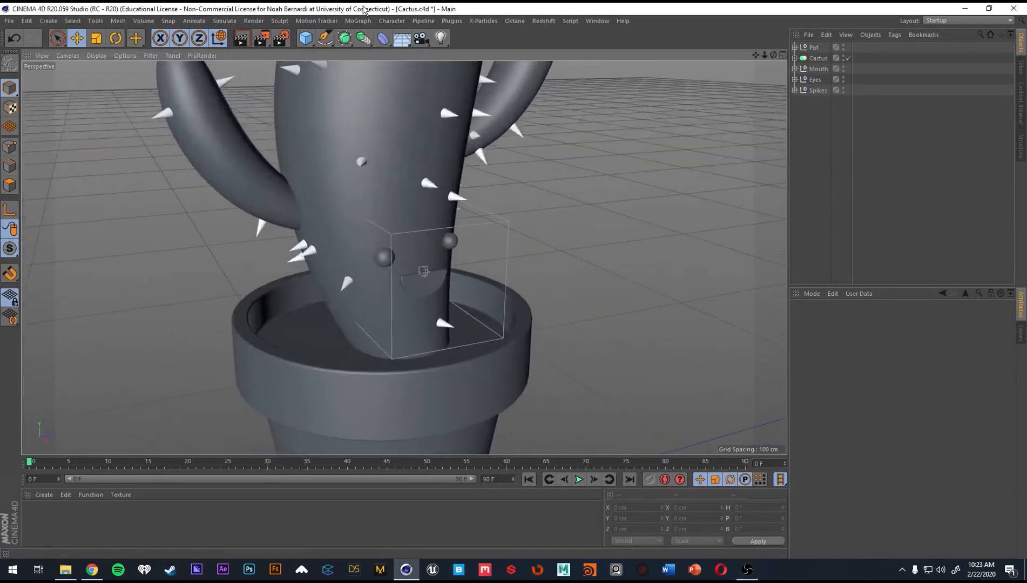
click(305, 38)
key(ctrl+z)
drag(306, 39, 528, 71)
scroll(585, 280, down, 6)
key(t)
drag(686, 305, 372, 378)
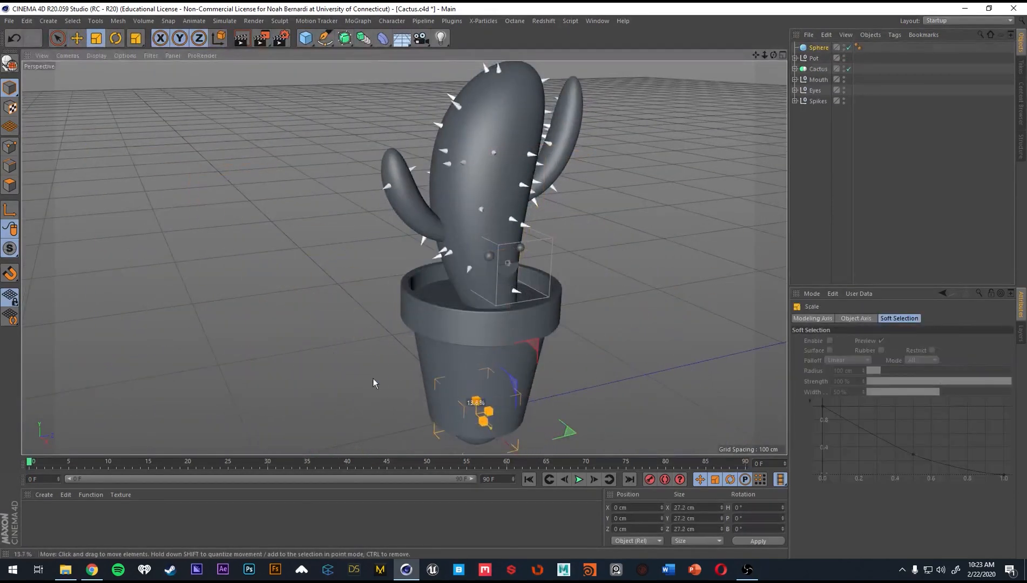
Move the sphere up and forward to sit in front of the cactus's face, at about X 33.5 cm, Y 74.7 cm.
key(e)
drag(478, 346, 481, 189)
alt+middle_drag(535, 273, 504, 282)
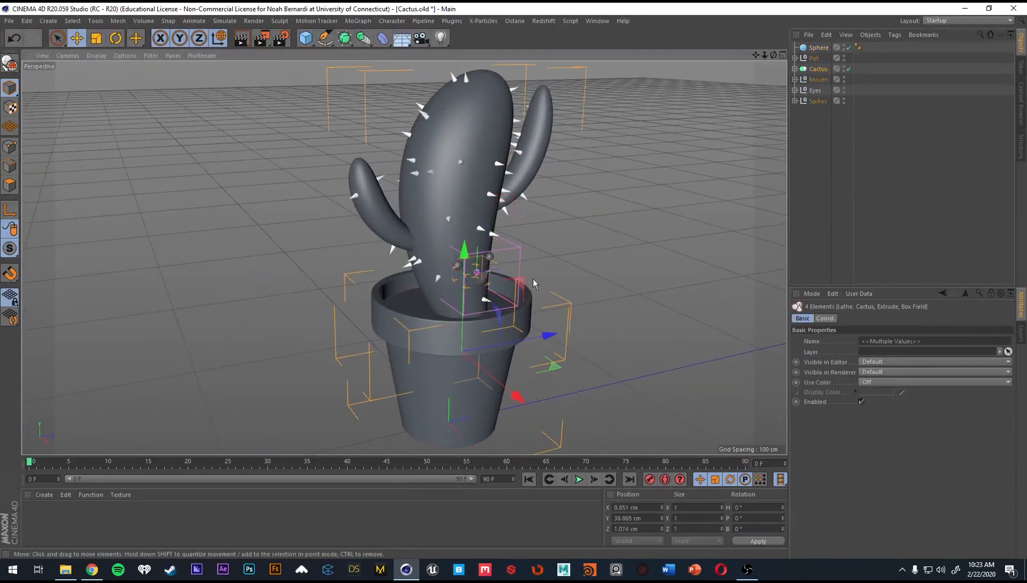
click(842, 162)
click(821, 50)
drag(512, 301, 540, 313)
scroll(618, 266, up, 5)
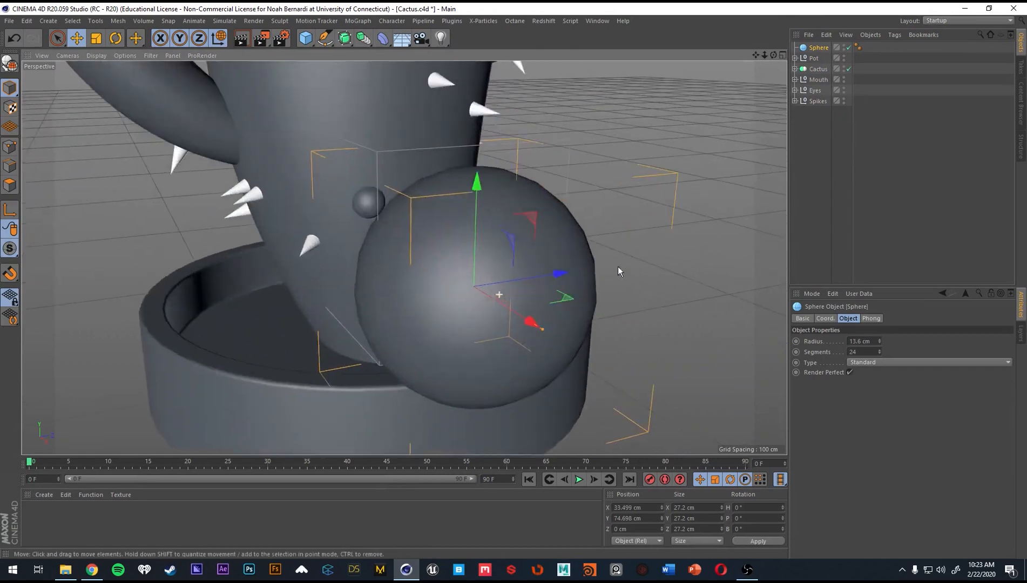
Set the sphere's type to Hexahedron and scale it down to about 2.8 cm across.
click(908, 363)
click(886, 399)
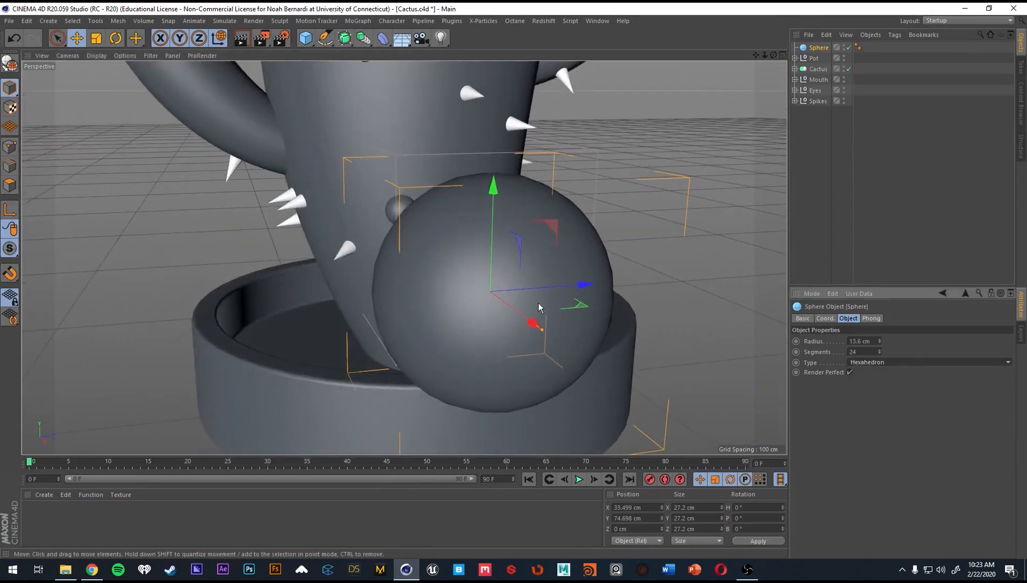
key(t)
drag(676, 296, 297, 357)
alt+right_drag(459, 299, 521, 303)
Position the sphere at the lower middle of the mouth, at about X 18.5 cm, Y 73.2 cm, Z 2.4 cm.
key(e)
drag(606, 311, 481, 234)
drag(512, 208, 510, 211)
key(ctrl+z)
drag(504, 287, 449, 234)
key(ctrl+z)
alt+middle_drag(449, 234, 439, 263)
drag(455, 201, 458, 227)
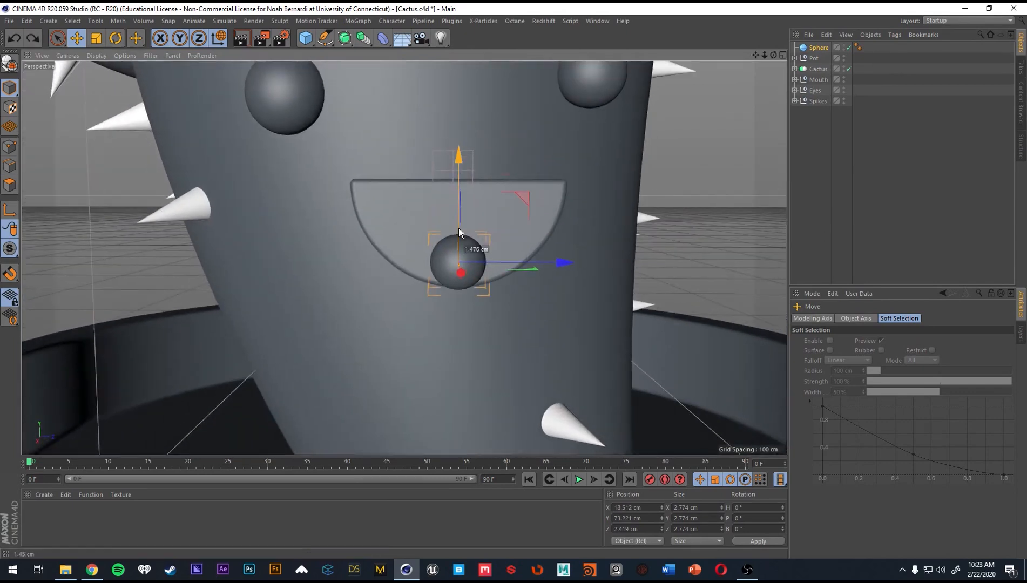
Enlarge the sphere to about 4 cm across and push it deeper into the mouth, to about X 16.4 cm, Y 73.9 cm.
key(t)
drag(478, 292, 679, 274)
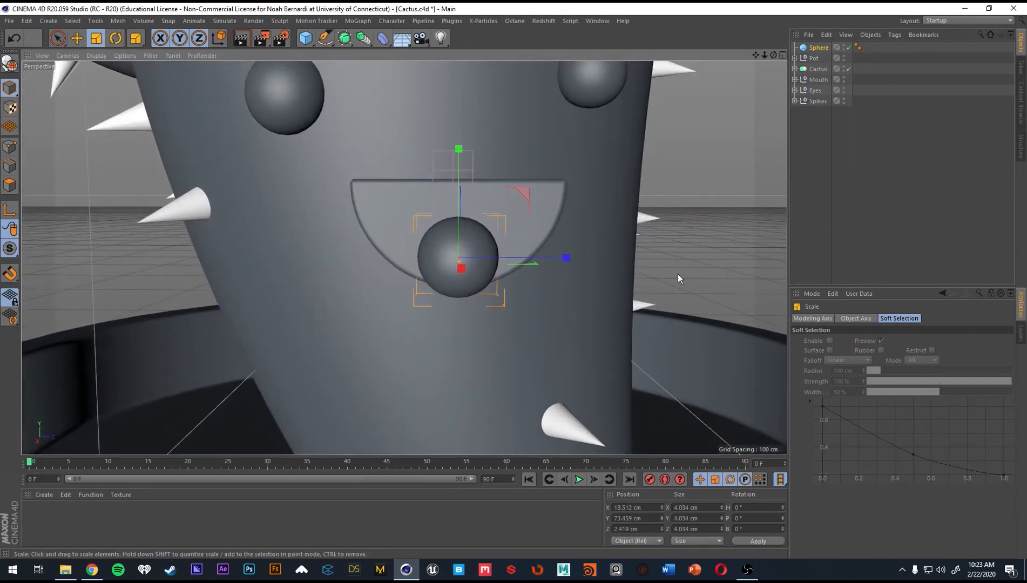
key(e)
mouse_move(463, 264)
alt+mouse_down()
mouse_move(523, 266)
mouse_move(475, 259)
alt+mouse_up()
alt+drag(456, 259, 427, 233)
alt+drag(427, 235, 440, 263)
scroll(497, 255, down, 5)
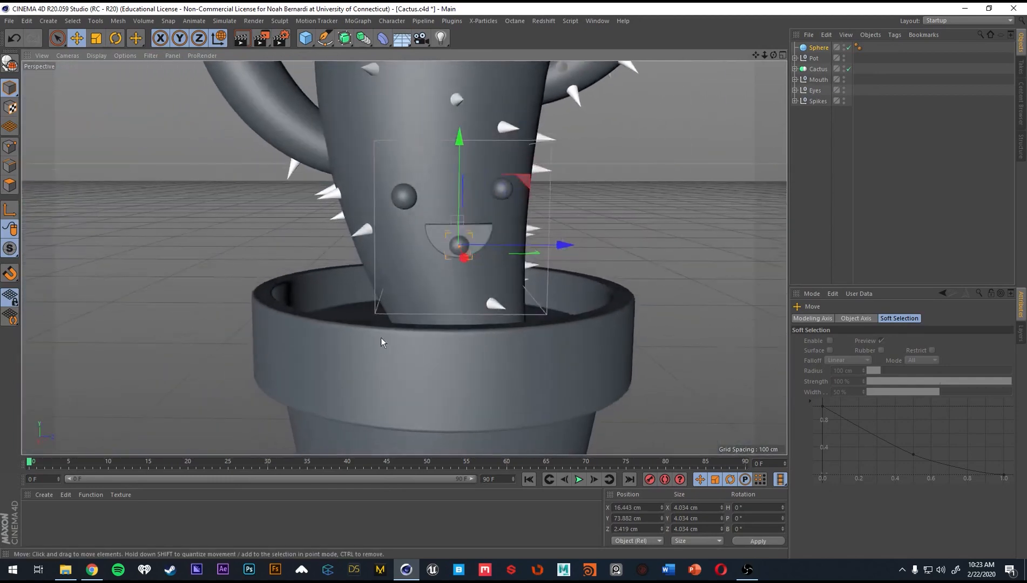
click(91, 570)
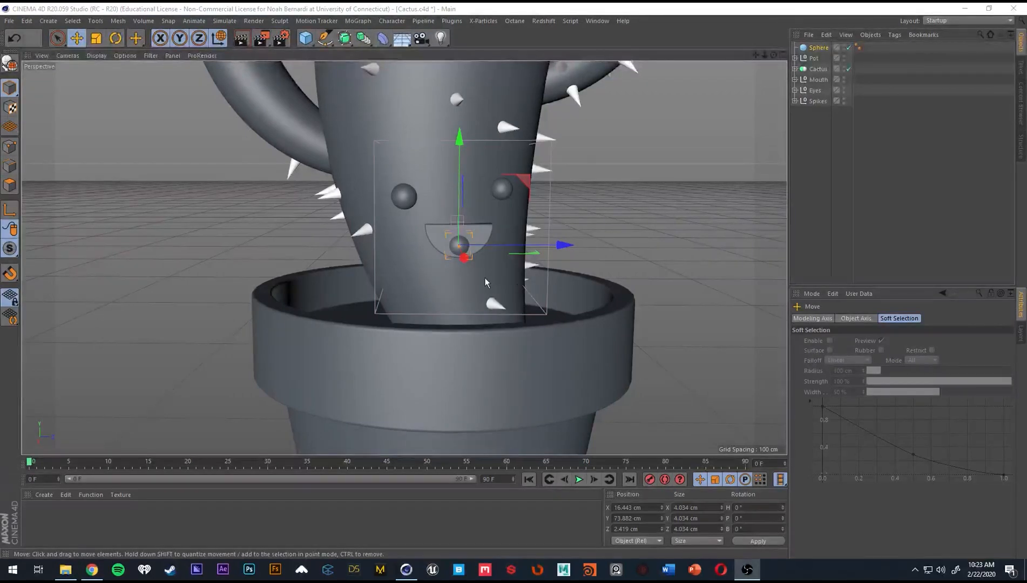
alt+drag(485, 277, 516, 281)
alt+right_drag(515, 281, 534, 261)
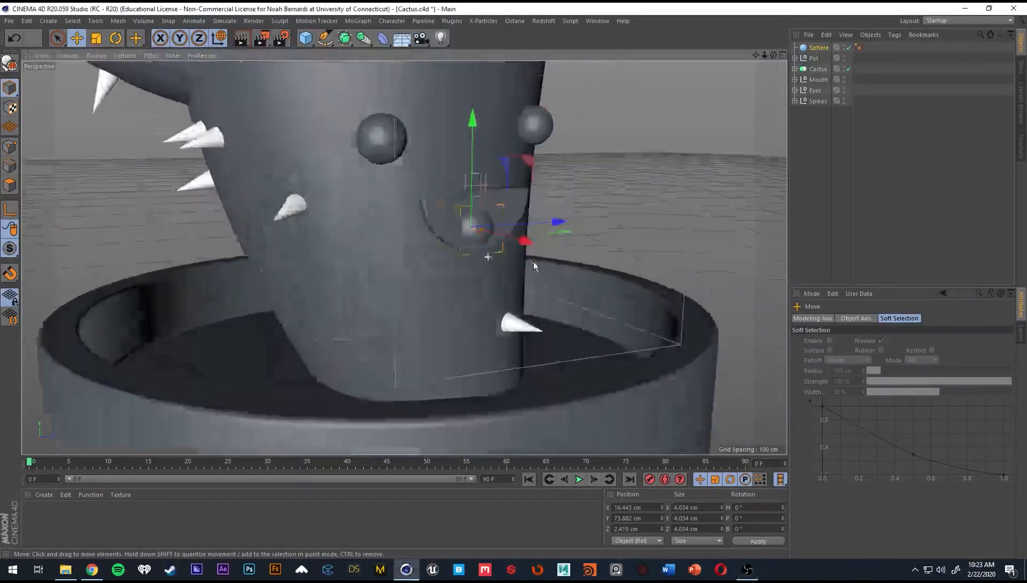
alt+middle_drag(534, 261, 504, 298)
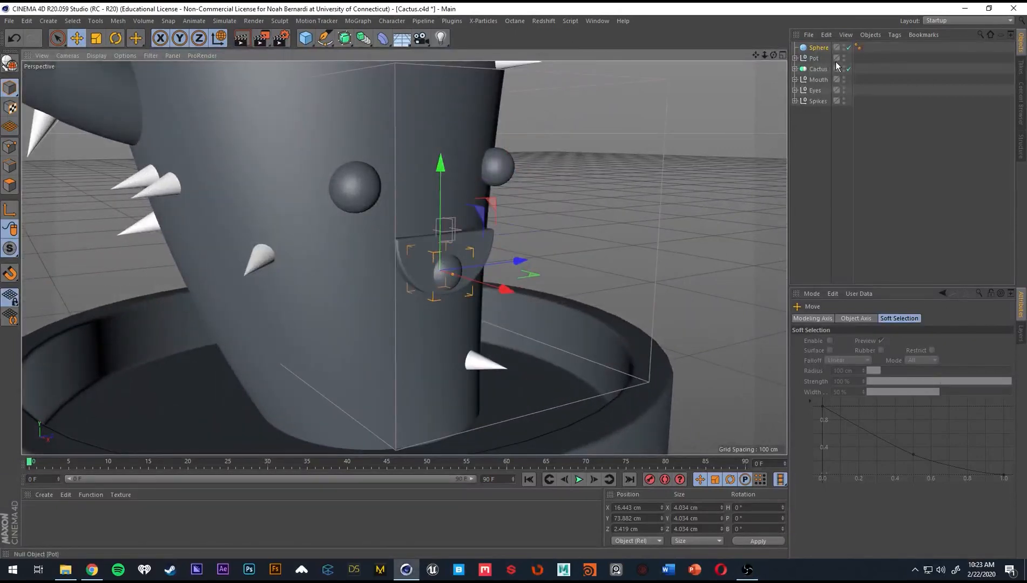
click(795, 69)
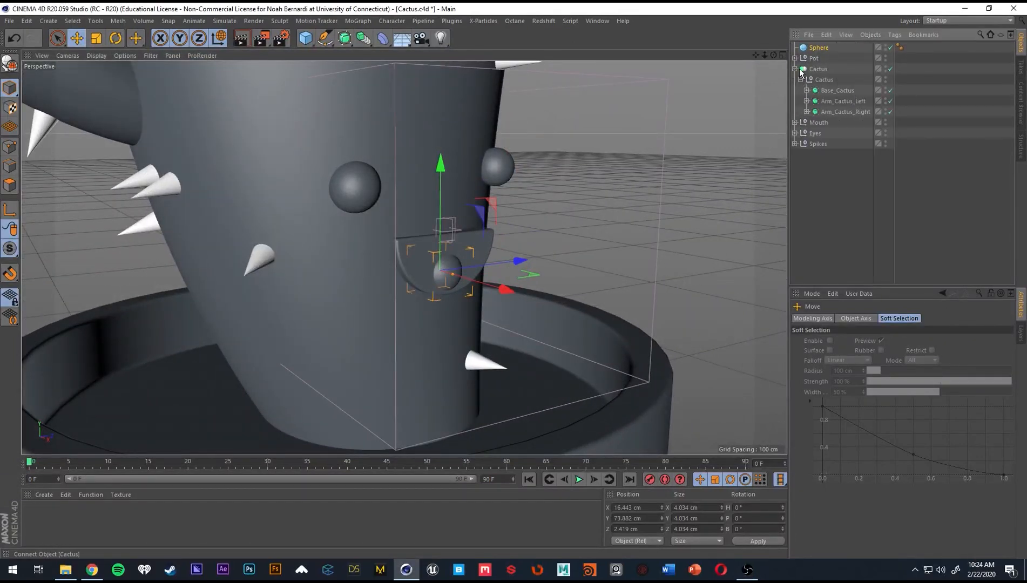
click(799, 68)
click(795, 68)
Expand the Spikes null and hide the spike_nogo effector in the scene.
click(795, 101)
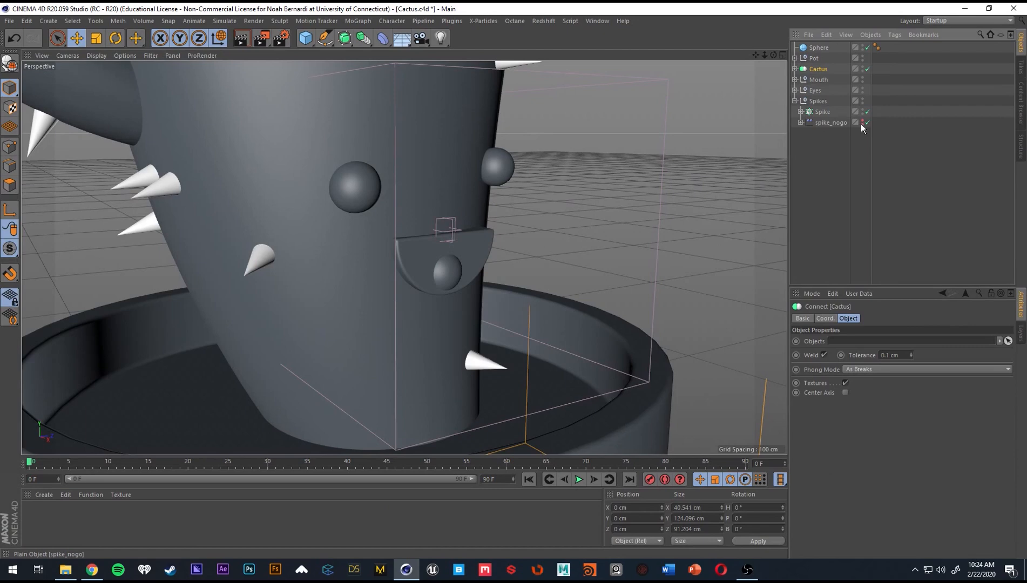
alt+drag(431, 182, 505, 225)
alt+drag(437, 229, 378, 288)
Disable the Sphere object in the mouth and deselect it.
click(815, 49)
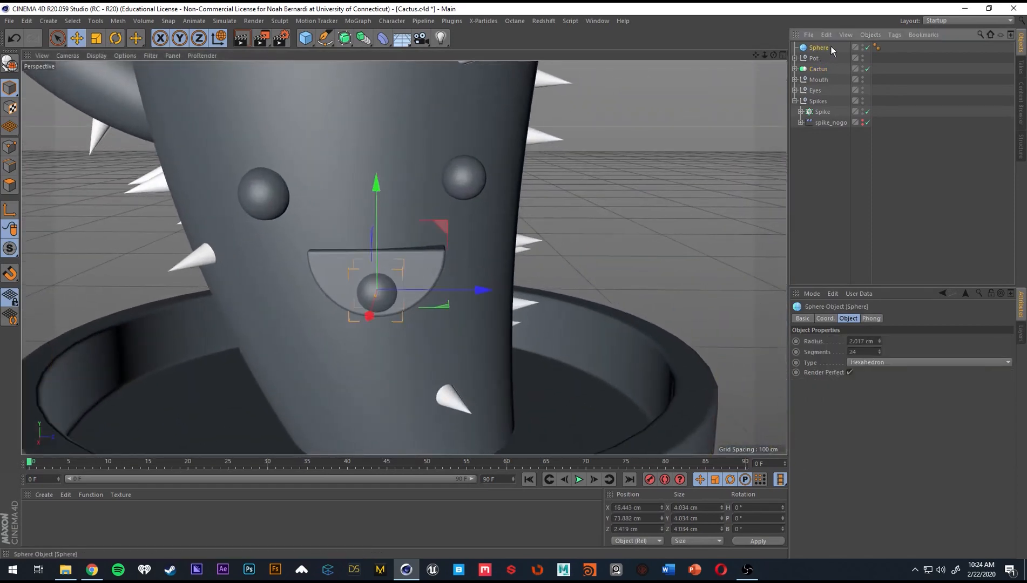
click(867, 48)
alt+drag(432, 240, 476, 238)
scroll(477, 236, down, 2)
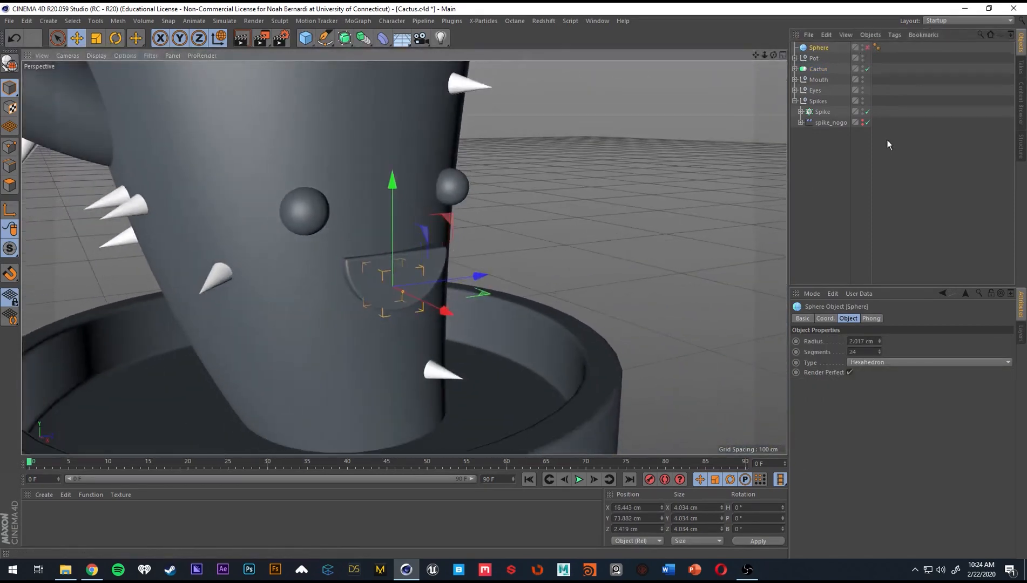
click(849, 164)
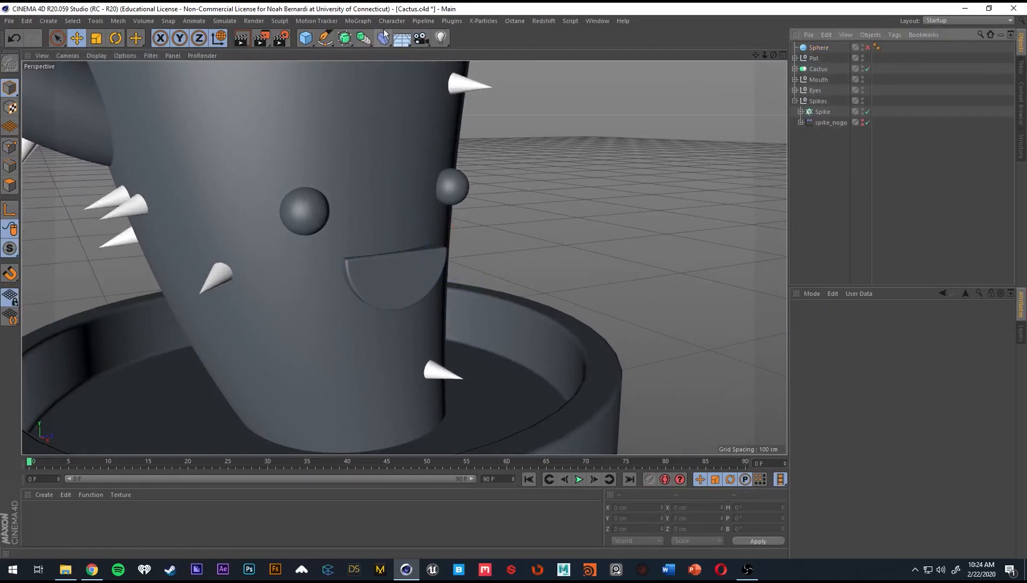
Add a Boole object to the scene.
click(350, 38)
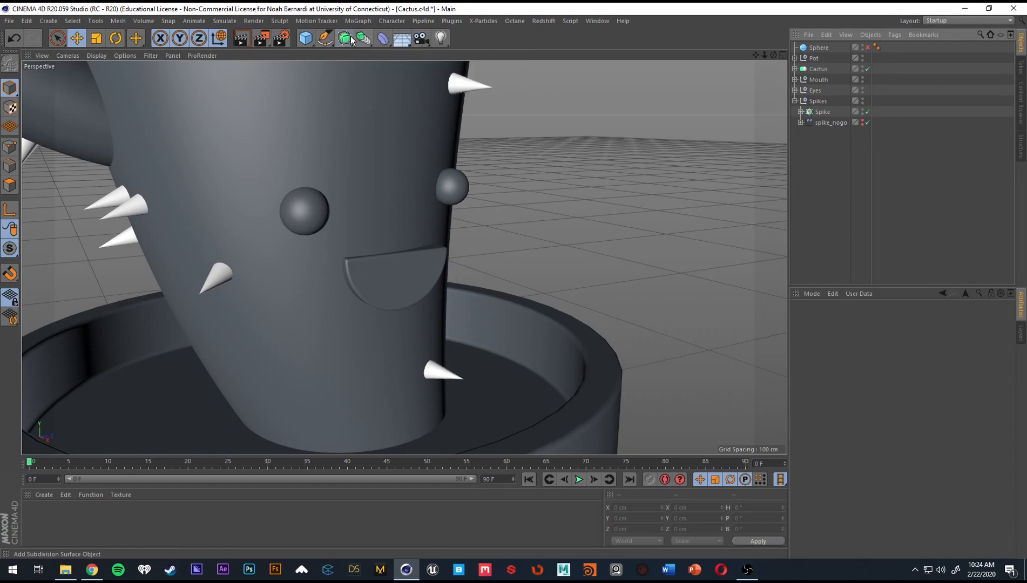
click(363, 38)
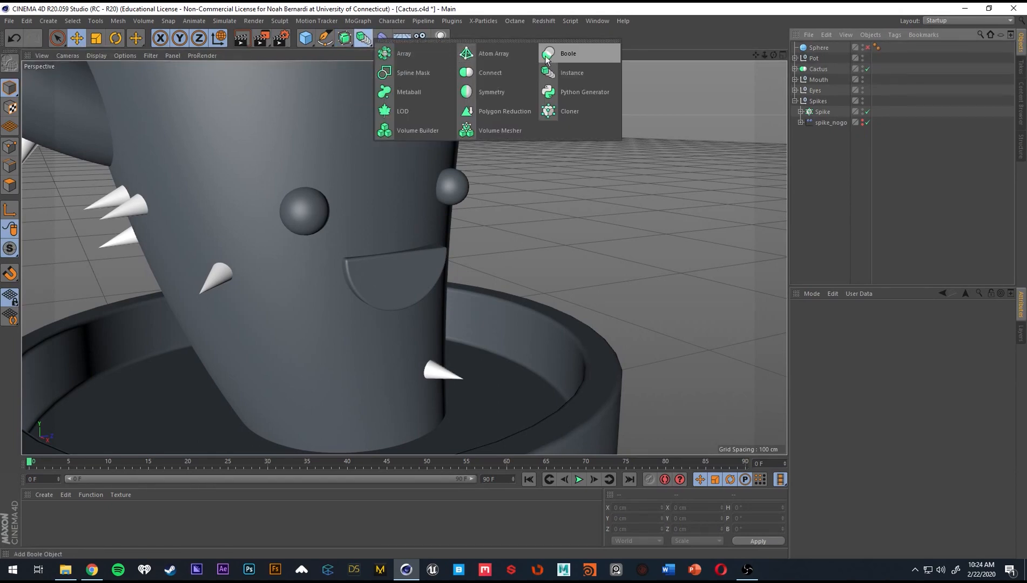
click(568, 54)
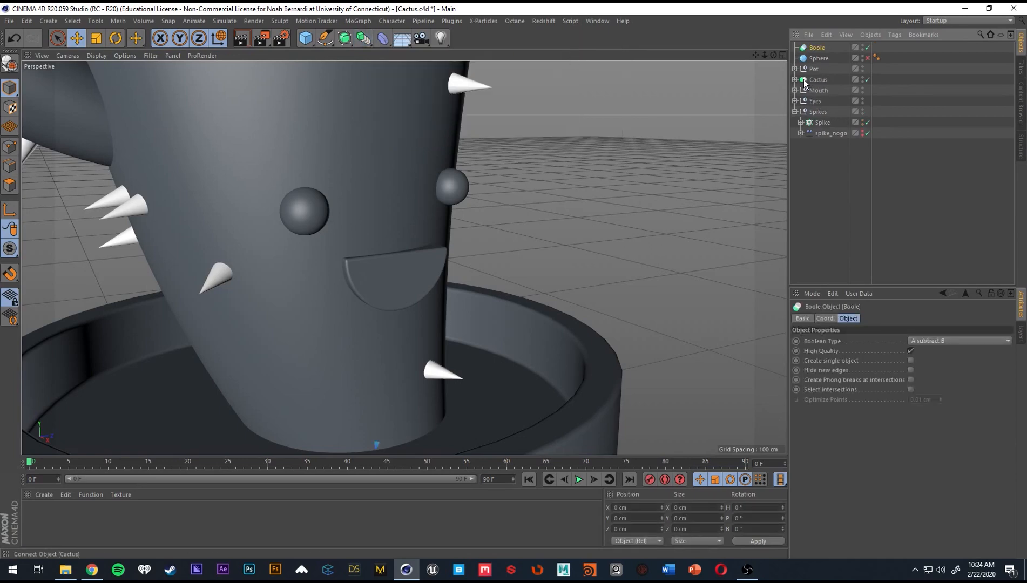
drag(643, 160, 663, 157)
scroll(472, 303, down, 1)
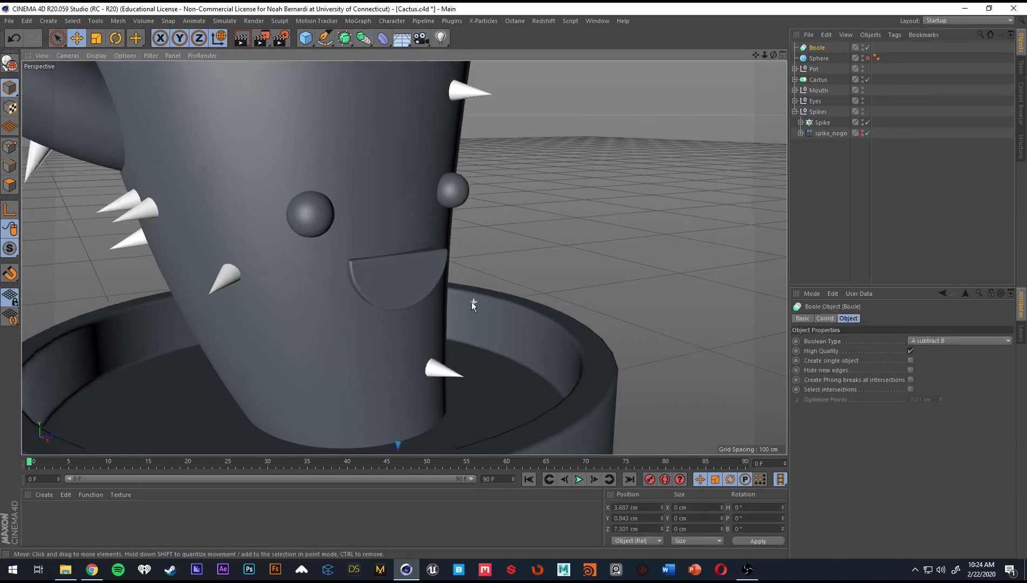
alt+right_drag(472, 302, 503, 294)
key(ctrl+z)
Parent the Cactus and the Mouth null under the Boole, with the Cactus first, to cut the mouth out of the body.
alt+drag(472, 278, 443, 275)
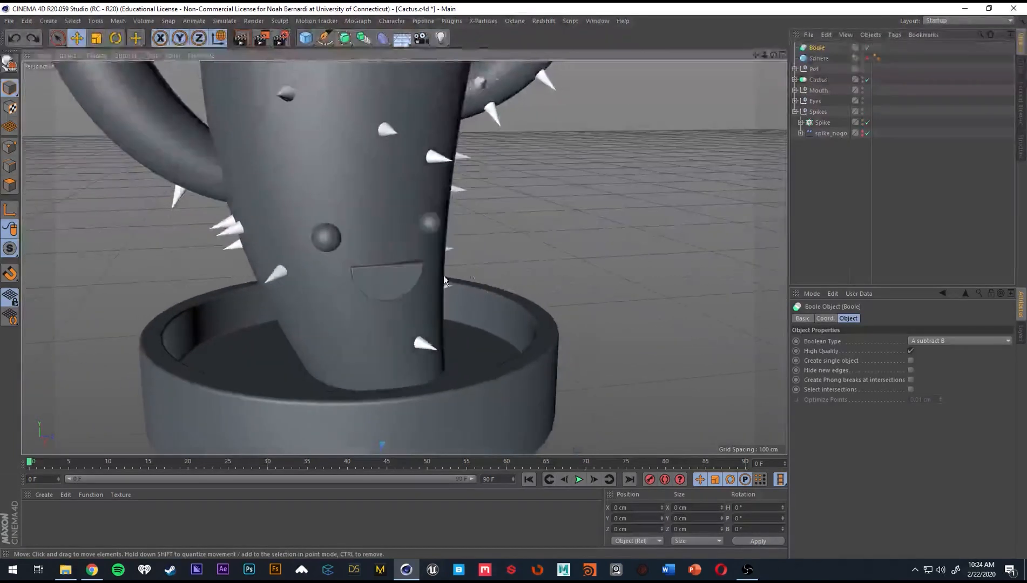
alt+right_drag(444, 275, 477, 272)
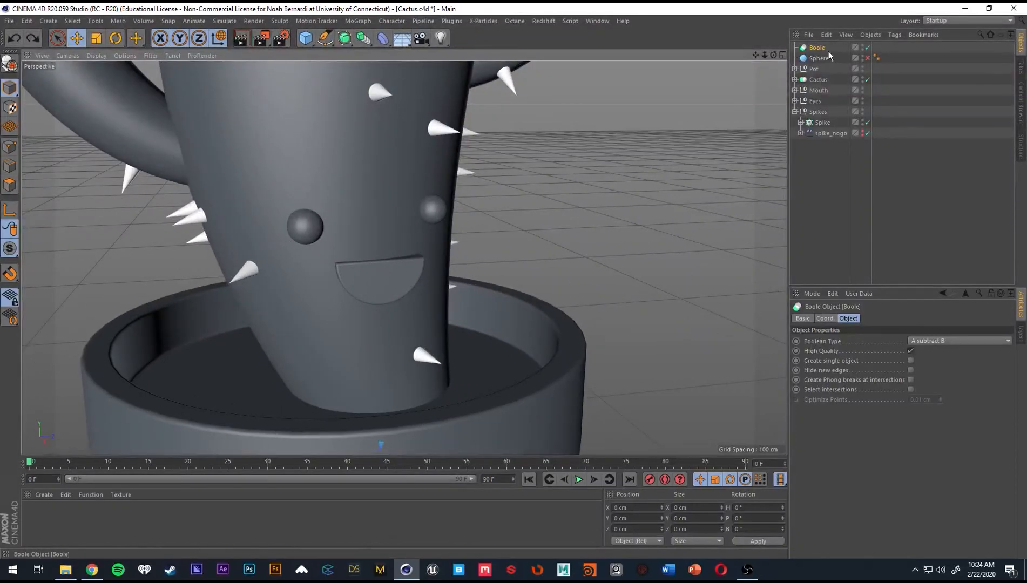
drag(817, 81, 818, 50)
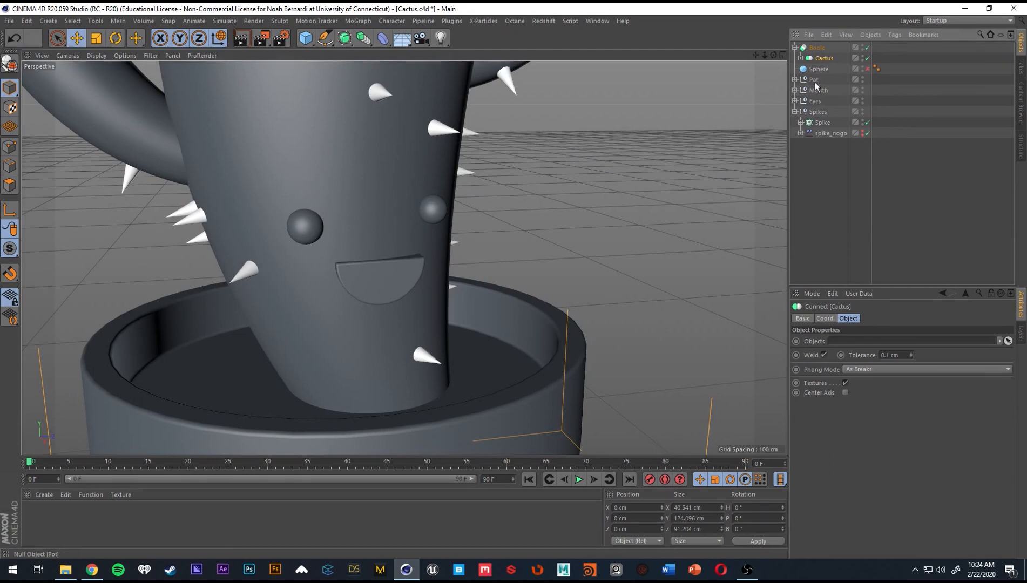
drag(818, 90, 824, 57)
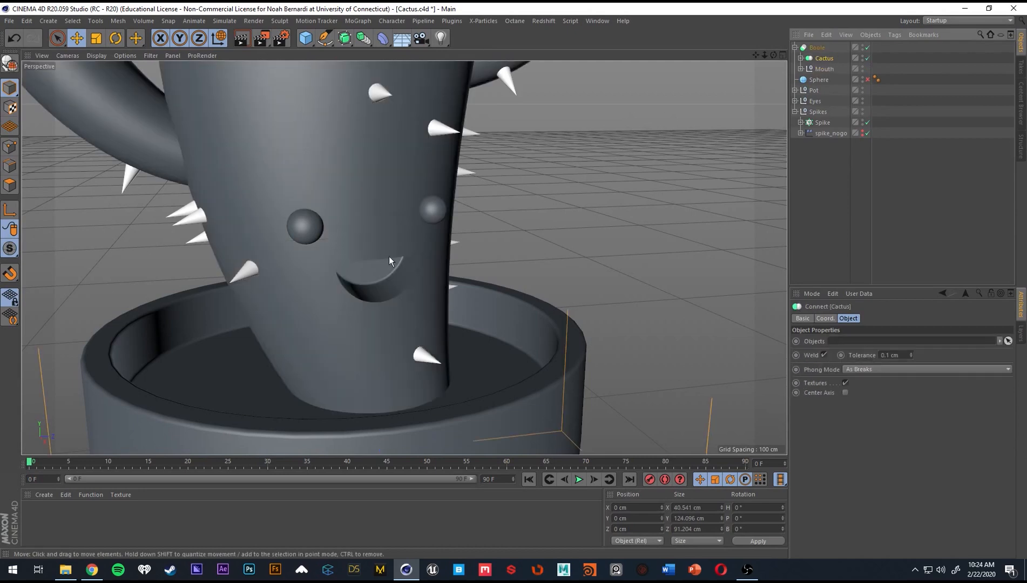
mouse_move(389, 256)
alt+mouse_down()
mouse_move(331, 213)
mouse_move(264, 216)
mouse_move(435, 248)
mouse_move(391, 240)
alt+mouse_up()
alt+right_drag(392, 240, 348, 253)
alt+drag(349, 252, 332, 259)
alt+right_drag(330, 264, 390, 252)
alt+drag(390, 252, 393, 245)
Try the A union B and A intersect B Boolean types on the Boole object.
click(821, 49)
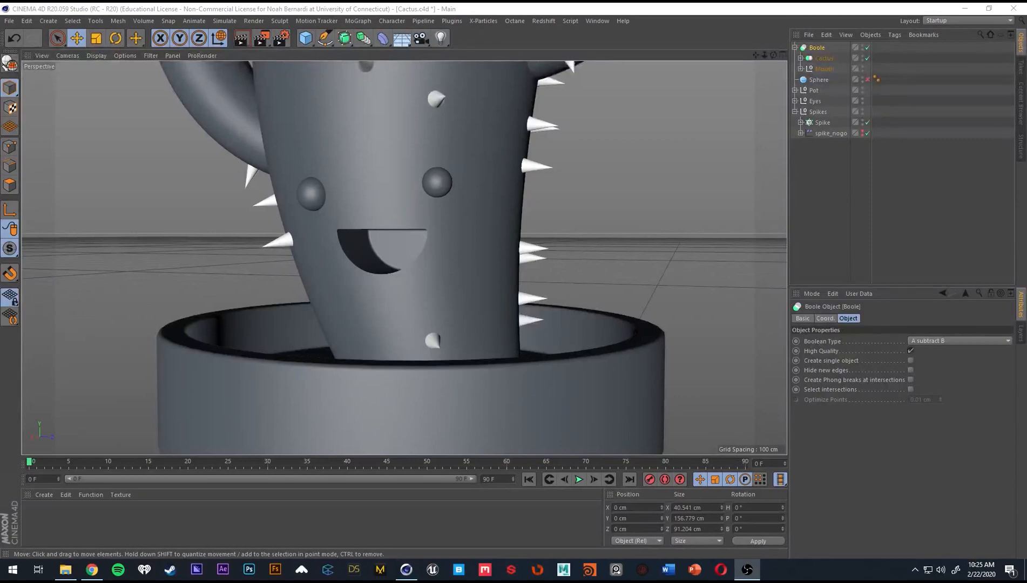
click(819, 50)
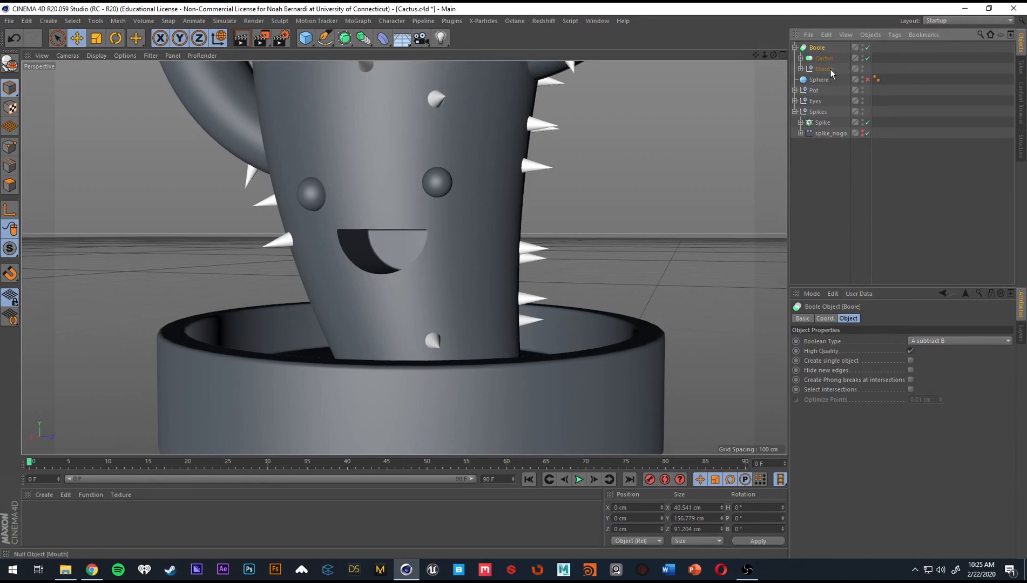
click(960, 341)
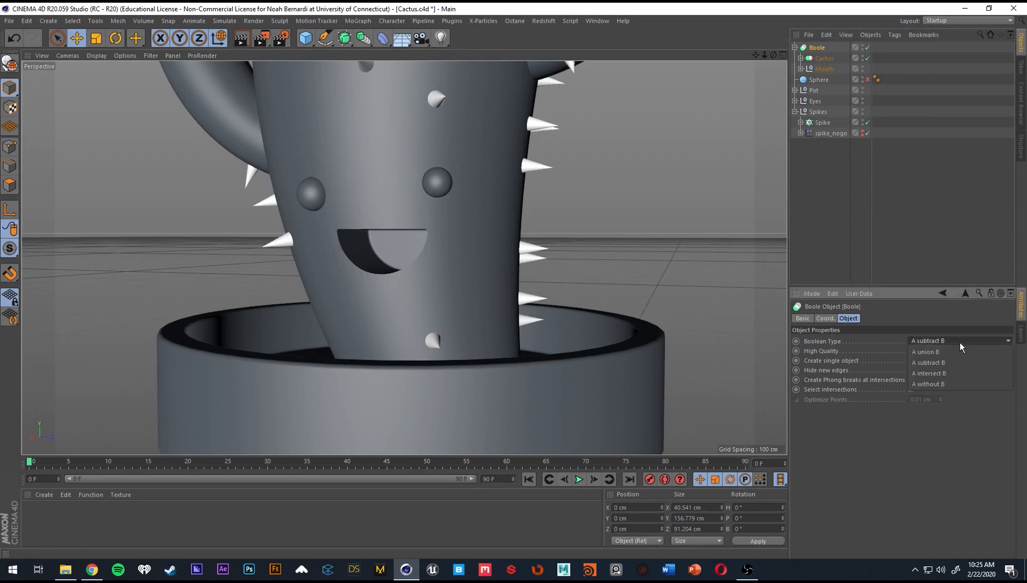
click(953, 354)
alt+drag(475, 261, 454, 259)
click(939, 340)
click(955, 370)
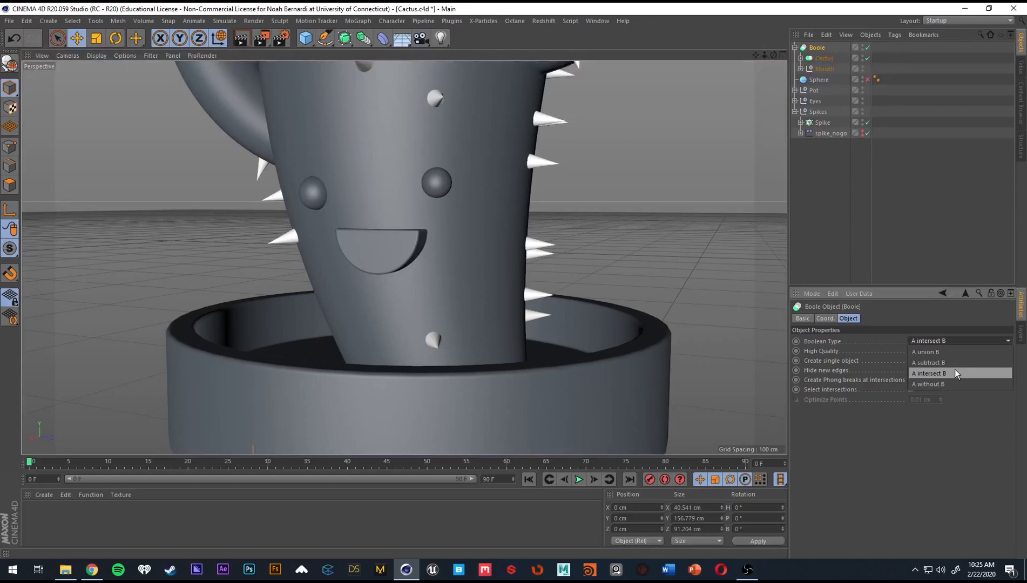
click(954, 370)
alt+drag(702, 286, 720, 301)
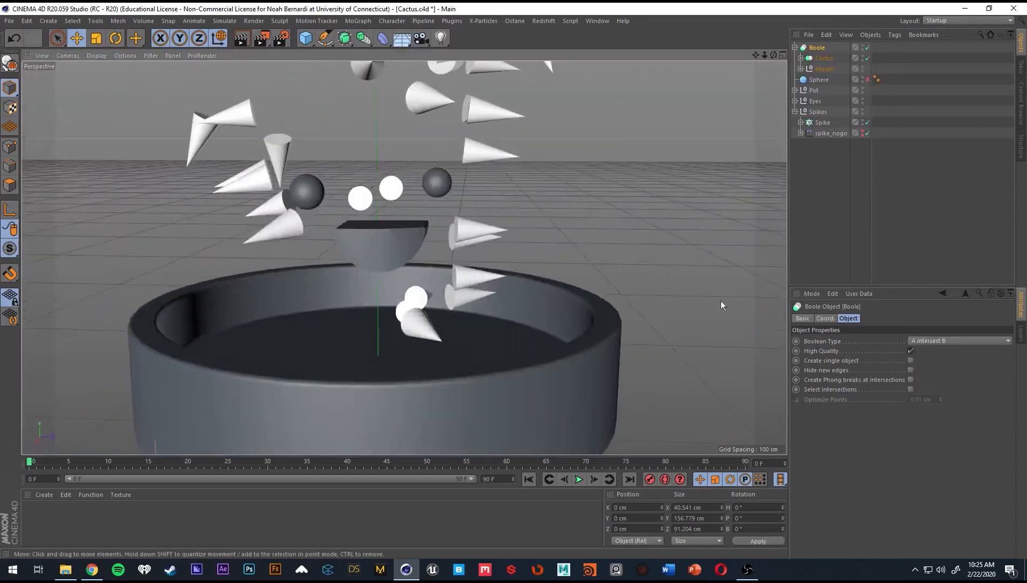
Set the Boole object's Boolean type to A without B.
click(956, 340)
click(949, 384)
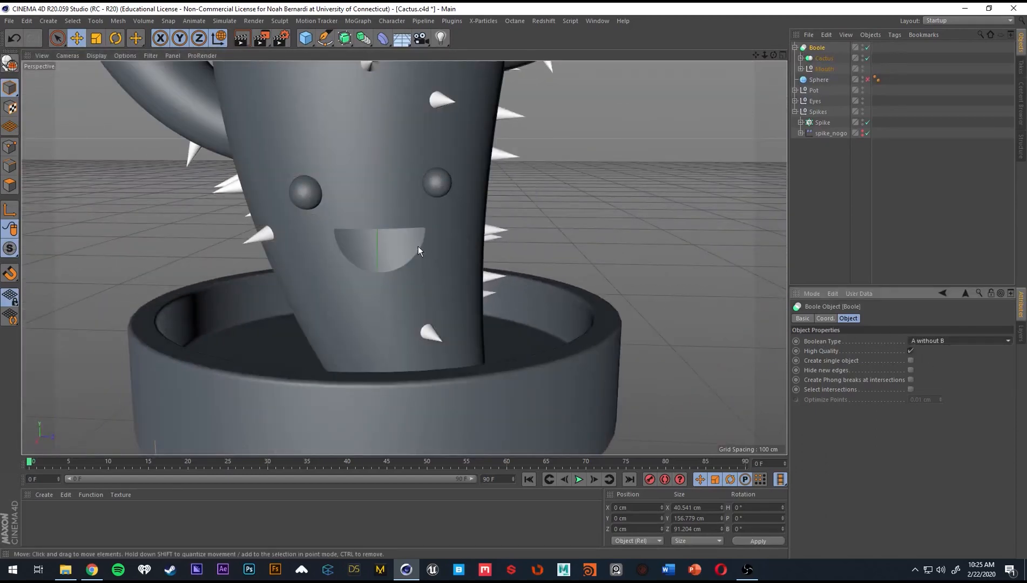
Set the Boole object's Boolean type to A subtract B to carve the mouth into the cactus.
alt+drag(418, 247, 417, 210)
click(955, 340)
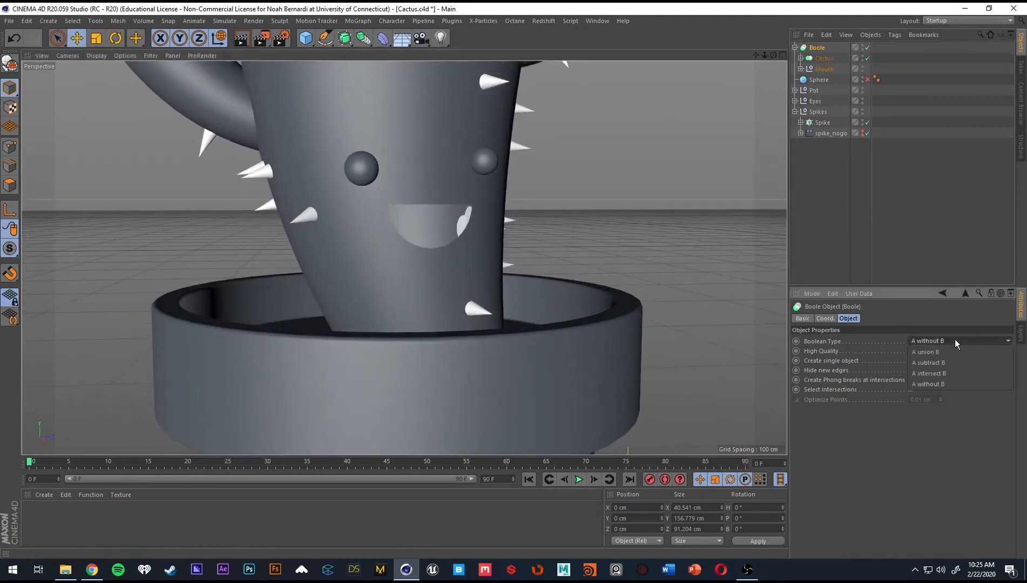
click(950, 361)
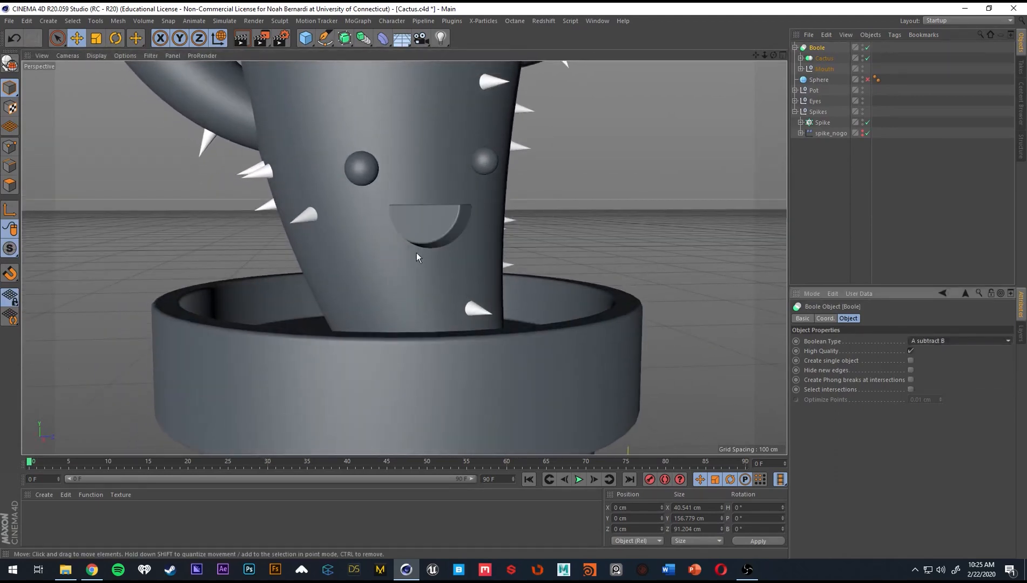
alt+drag(417, 253, 708, 332)
Try the Create single object option on the Boole object and restore its original setting.
click(911, 360)
click(911, 361)
alt+drag(450, 265, 419, 236)
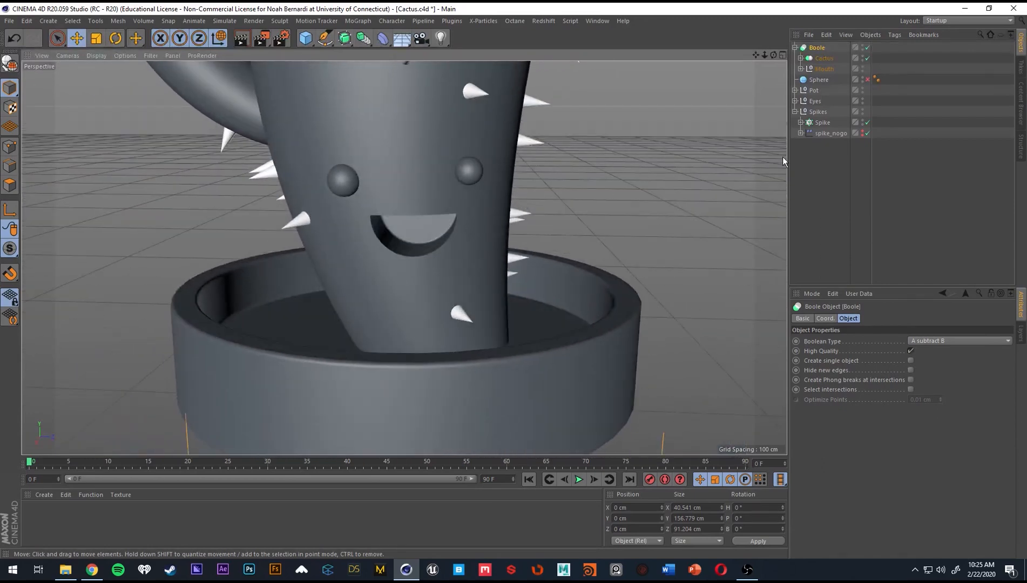
Compare the mouth cut with its Bevel deformer off and on, and inspect the Arc spline's settings.
click(801, 68)
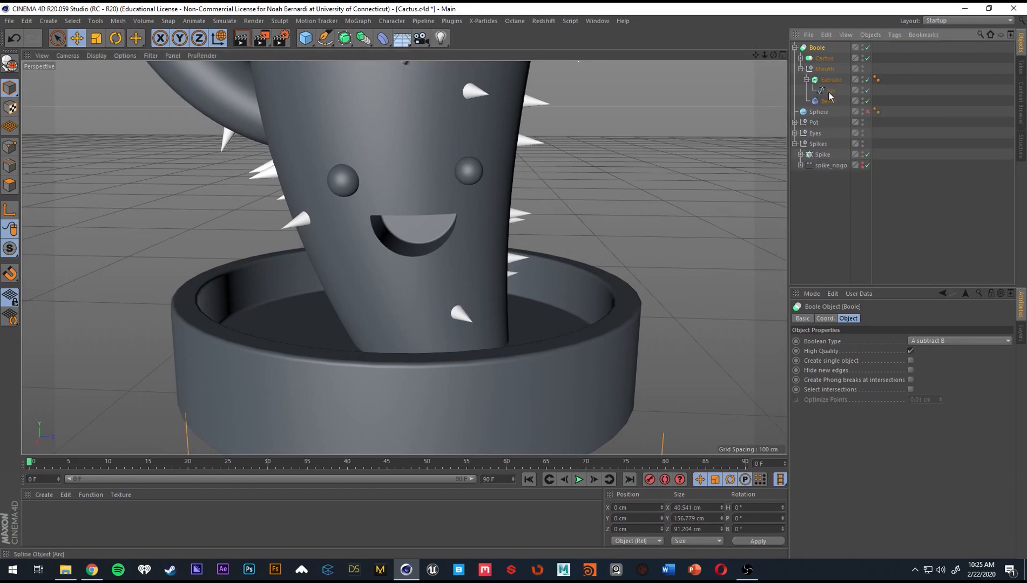
click(868, 102)
click(868, 102)
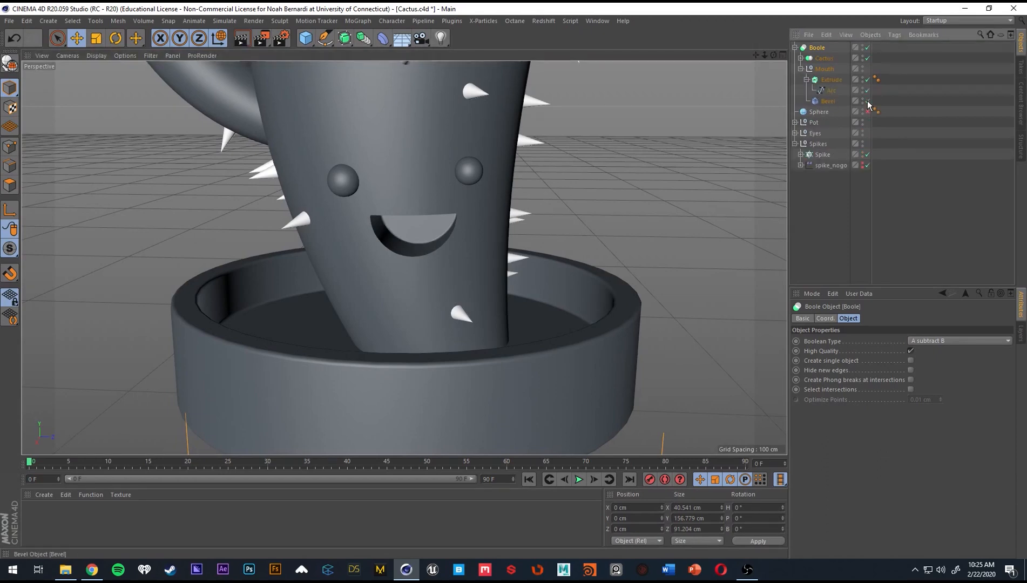
click(832, 91)
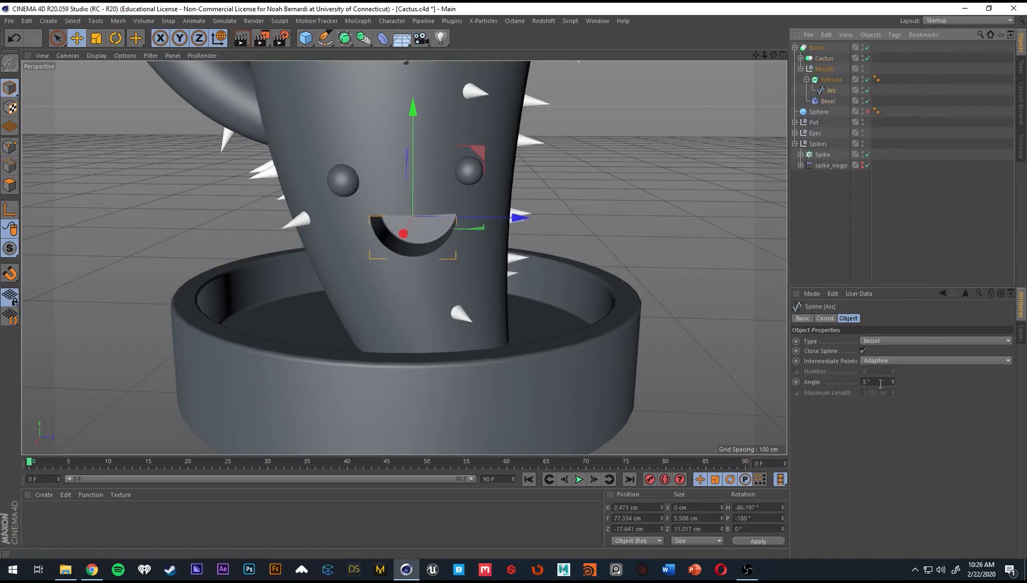
Clear the selection and re-enable the Sphere at the cactus's mouth.
scroll(332, 287, down, 3)
click(832, 243)
alt+drag(419, 232, 458, 243)
scroll(427, 216, down, 4)
scroll(458, 242, up, 5)
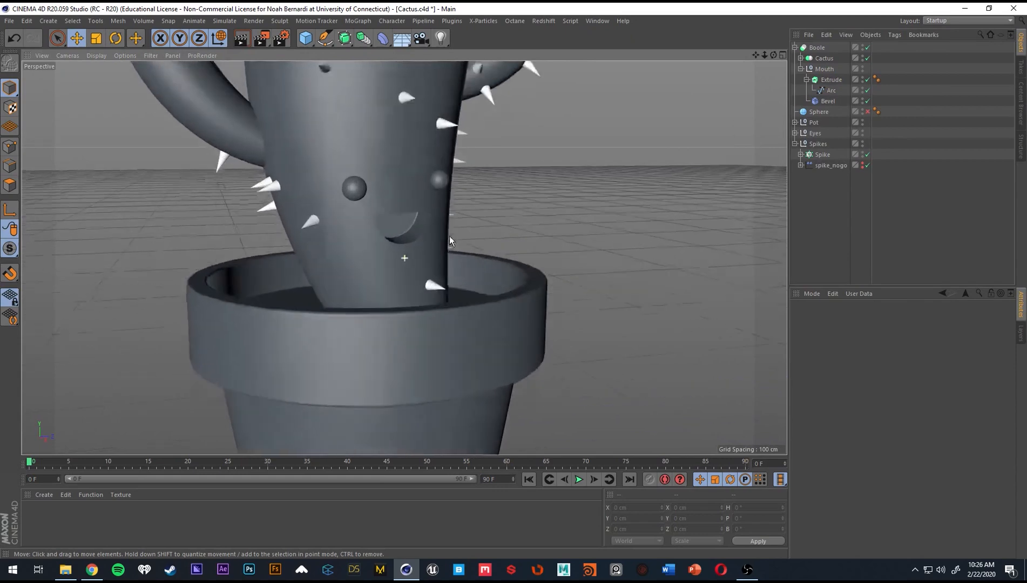
Rename the Boole object to Mouth and collapse the Mouth and Spikes hierarchies.
click(795, 47)
double_click(819, 47)
text(Mouth)
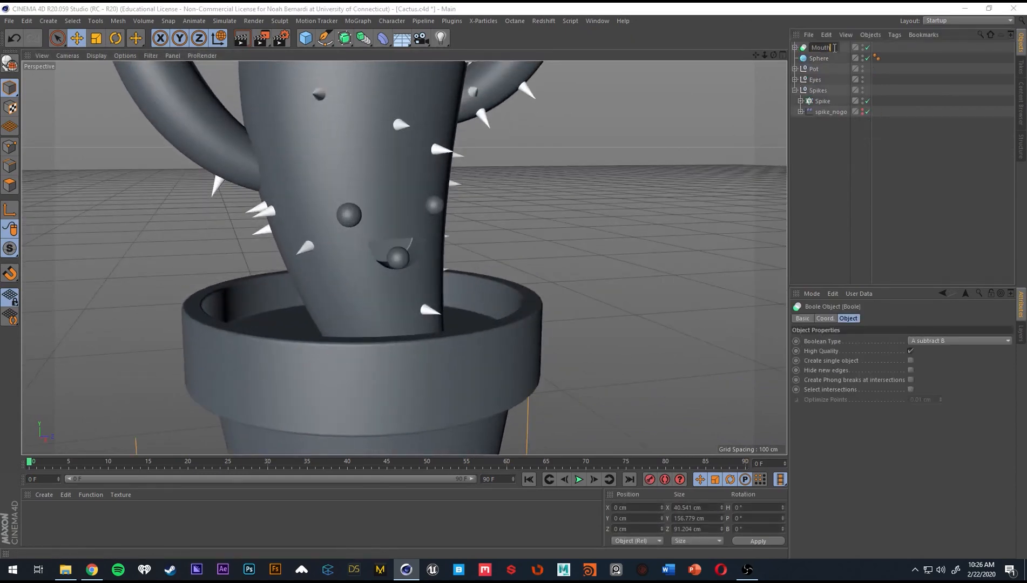
key(Return)
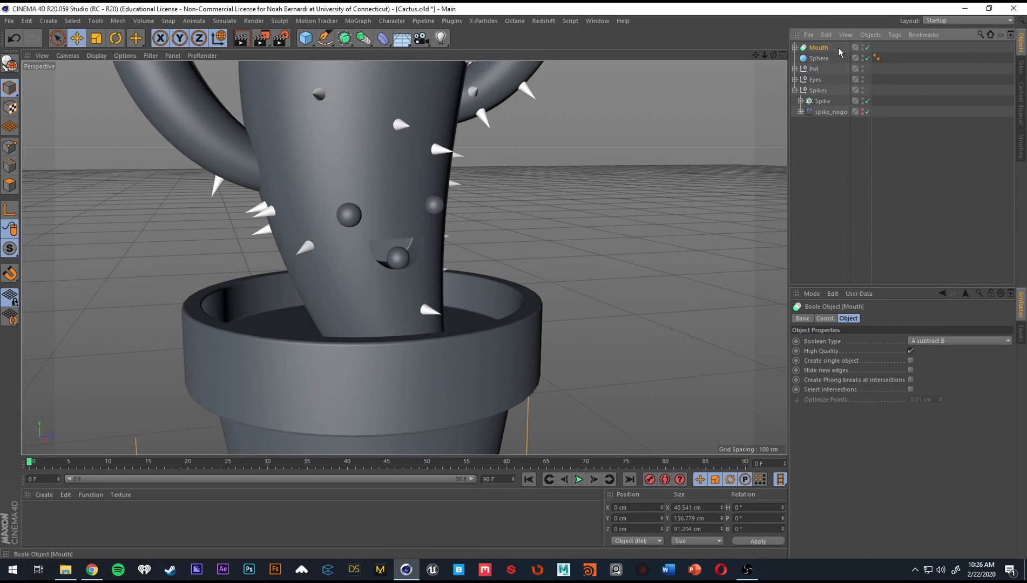
click(795, 90)
Move the tongue sphere down and back into the mouth, to about X 13.172, Y 72.09, Z 2.419 cm.
click(383, 250)
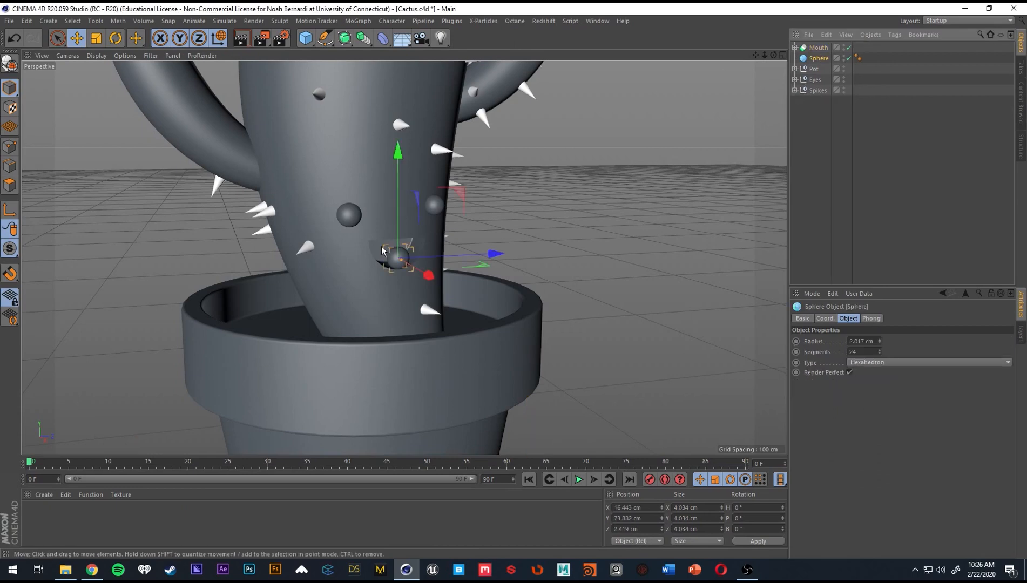
alt+right_drag(397, 259, 481, 264)
drag(396, 218, 395, 231)
alt+drag(393, 273, 280, 289)
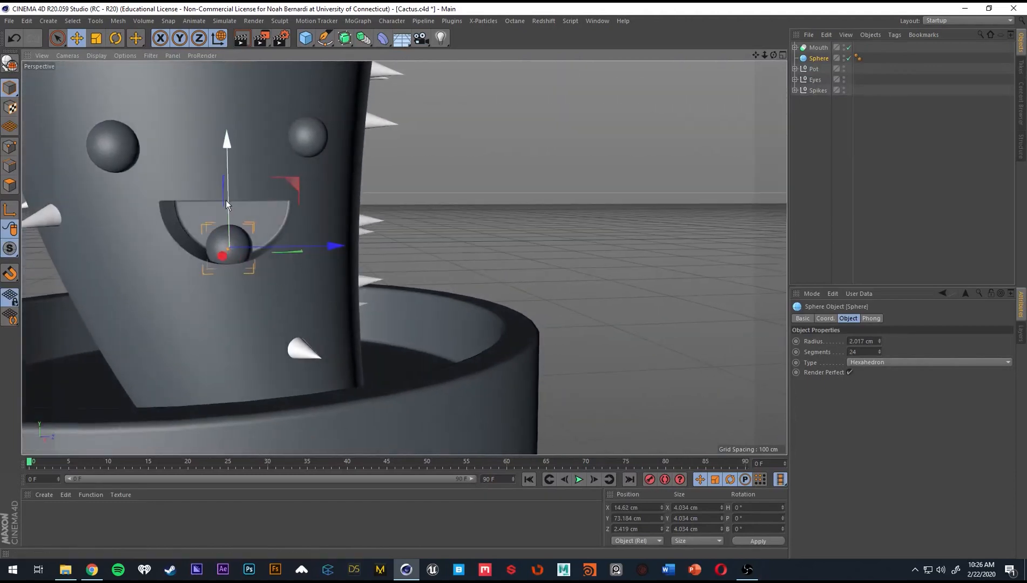
drag(225, 202, 230, 213)
alt+drag(188, 265, 308, 295)
drag(254, 251, 238, 251)
alt+drag(176, 263, 272, 307)
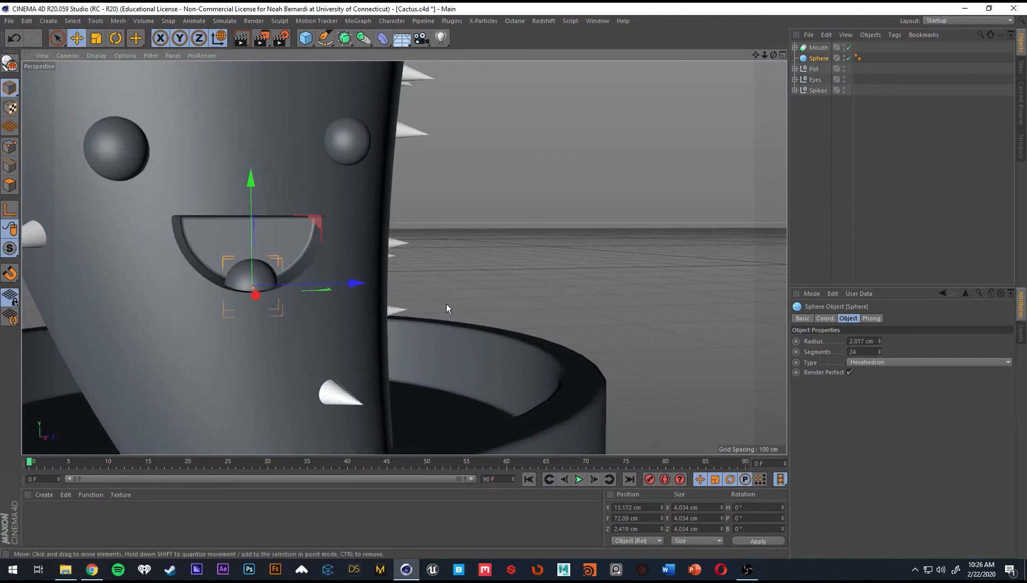
Enlarge the tongue sphere to a radius of about 2.893 cm and deselect it.
alt+drag(447, 304, 338, 286)
click(845, 227)
alt+drag(672, 149, 610, 163)
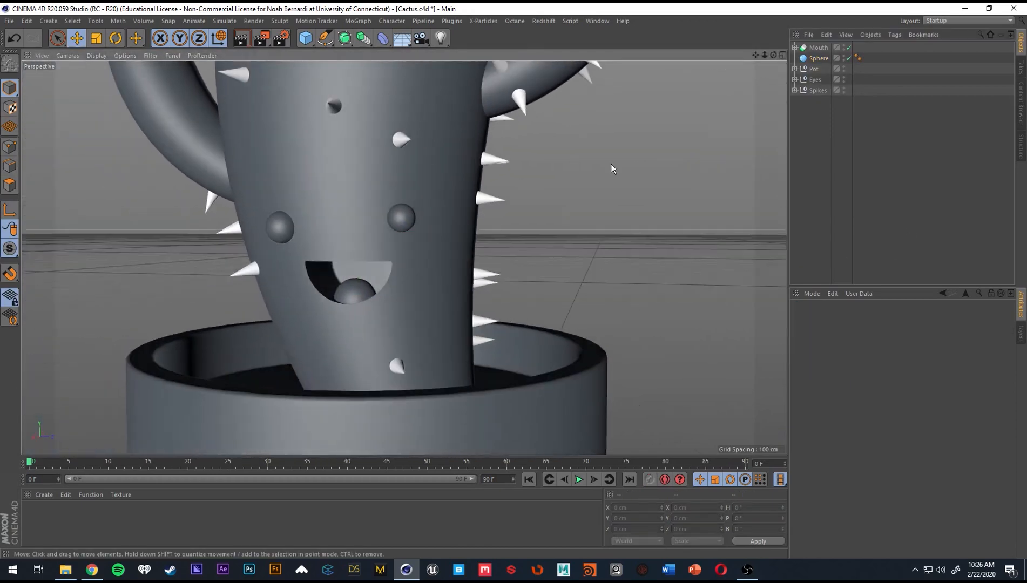
Rename the Sphere in the mouth to Tounge.
double_click(819, 56)
text(Toungwe)
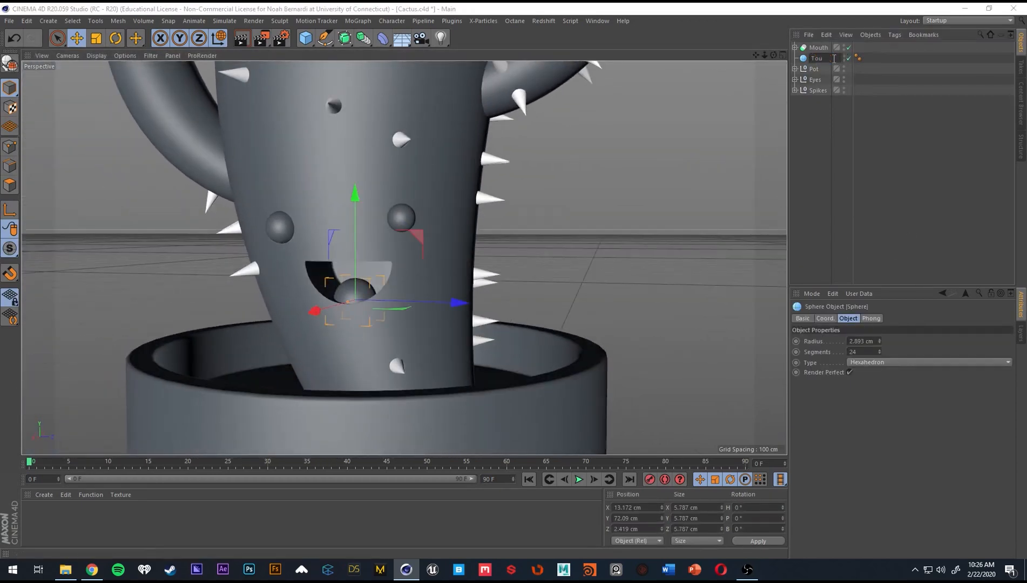
key(Return)
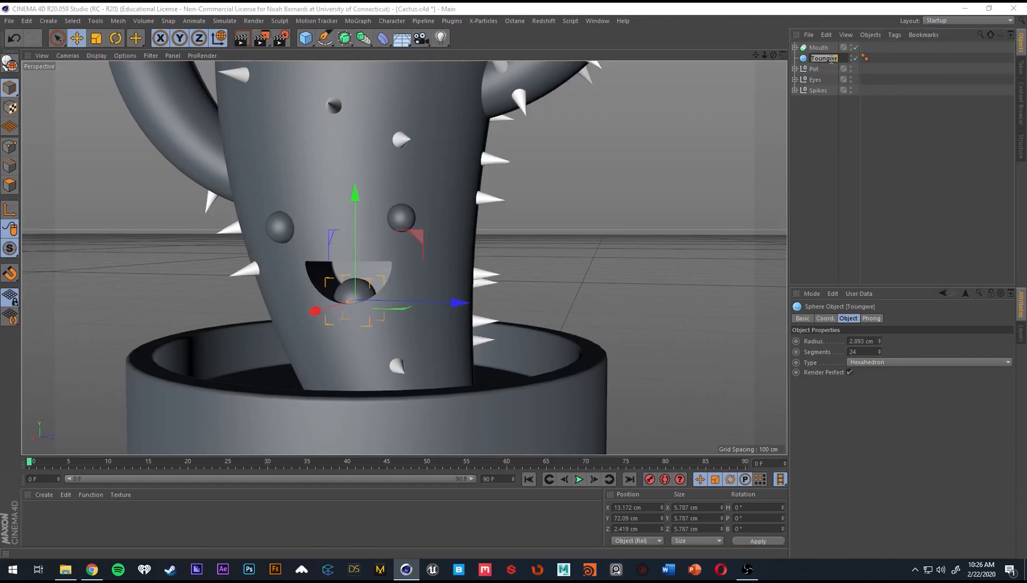
double_click(820, 59)
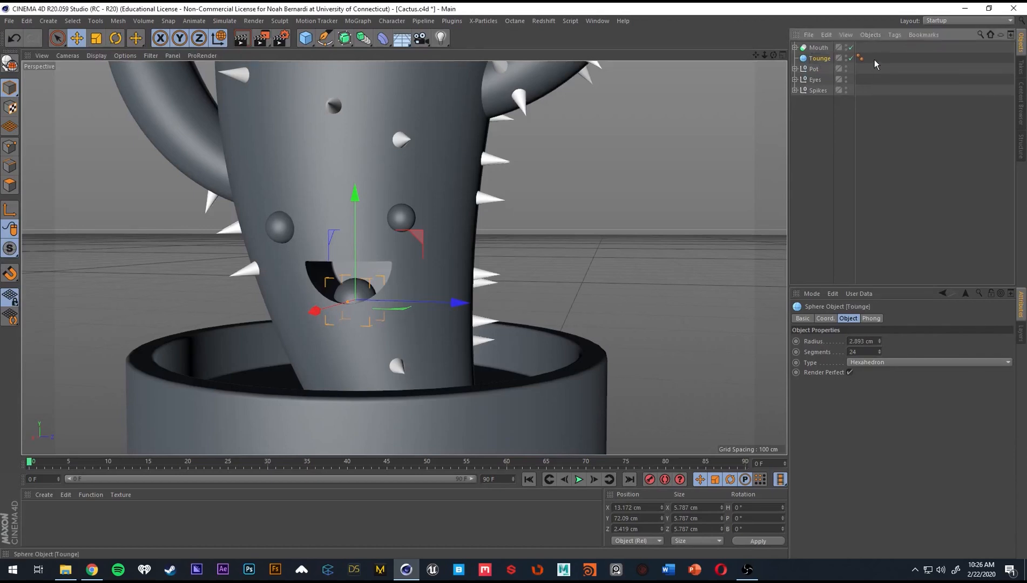
click(859, 131)
scroll(400, 242, down, 10)
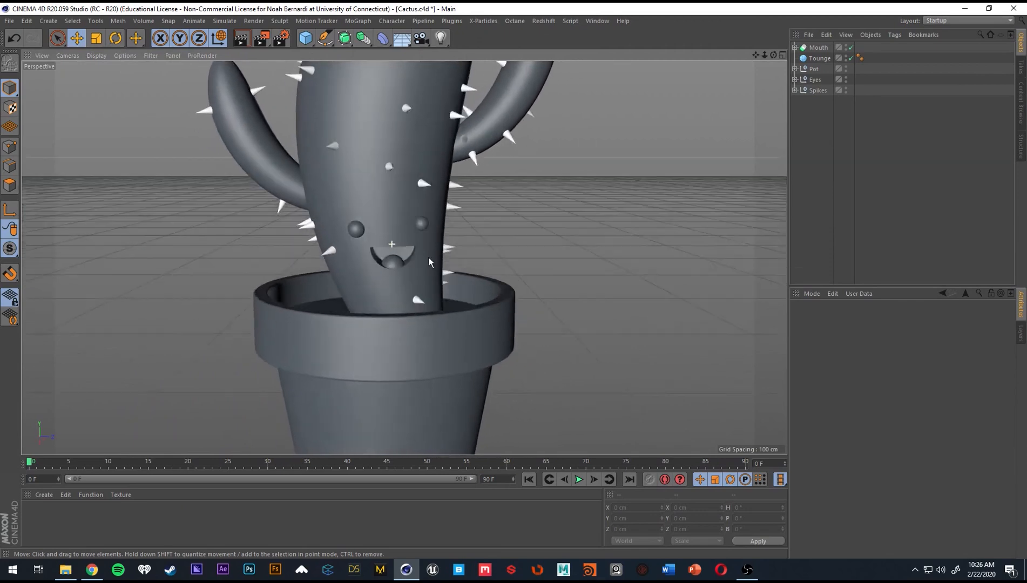
mouse_move(431, 282)
alt+mouse_down()
mouse_move(431, 297)
mouse_move(449, 290)
alt+mouse_up()
alt+drag(368, 260, 416, 273)
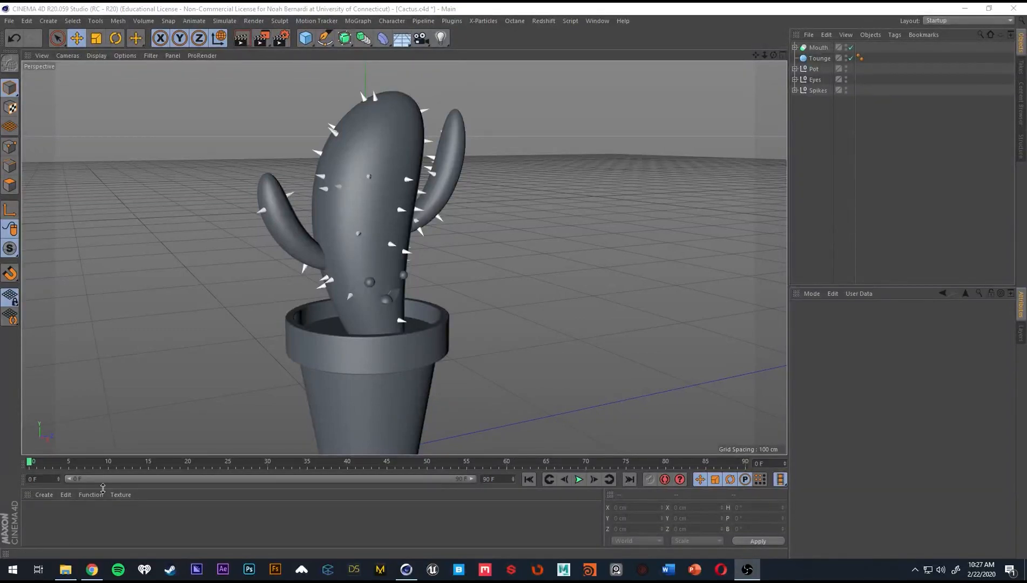
click(14, 517)
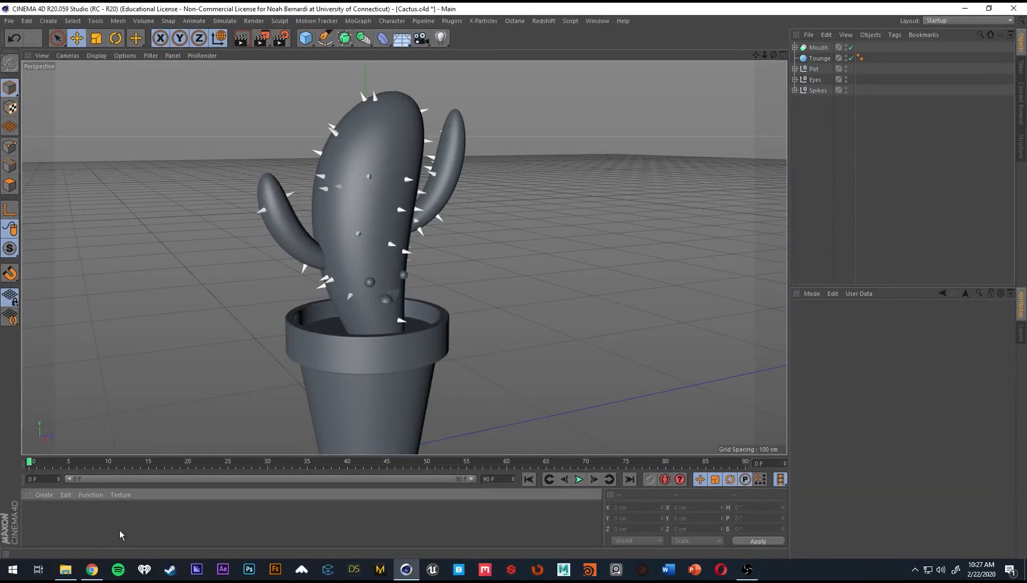
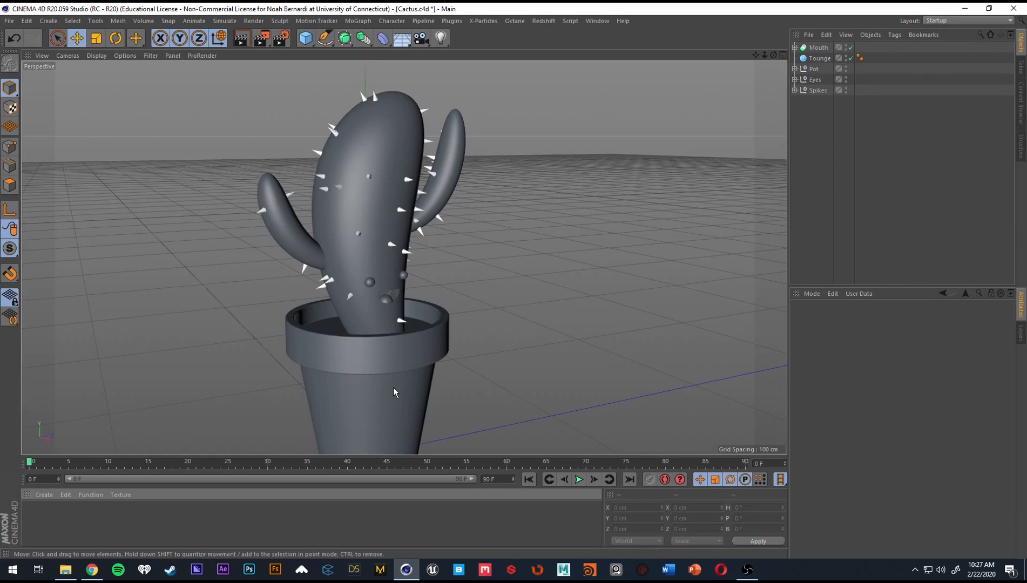
Create a new material and undo the surplus ones so that a single material is kept.
double_click(57, 522)
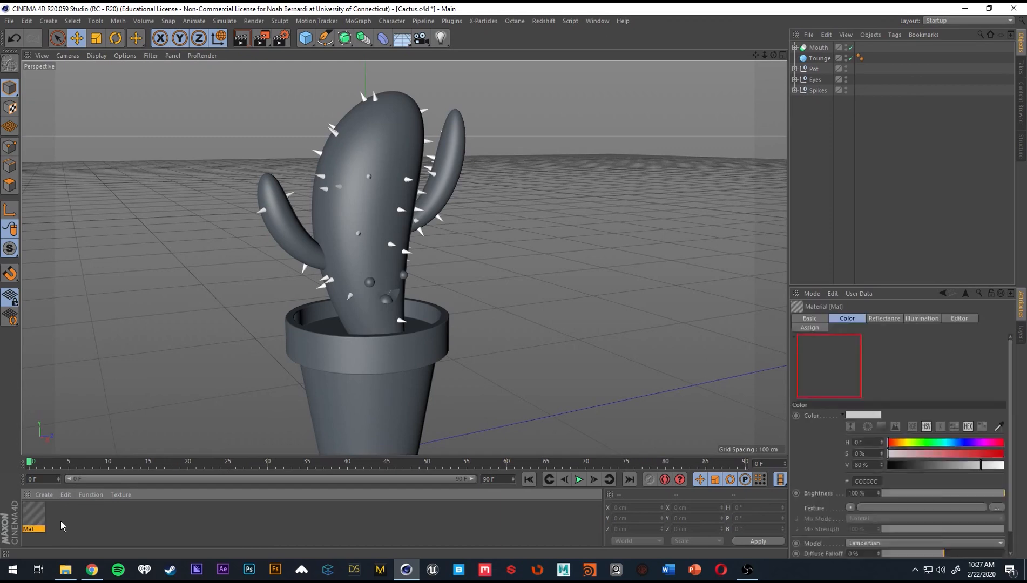
double_click(87, 513)
double_click(157, 522)
key(ctrl+z)
key(ctrl+z)
key(ctrl+z)
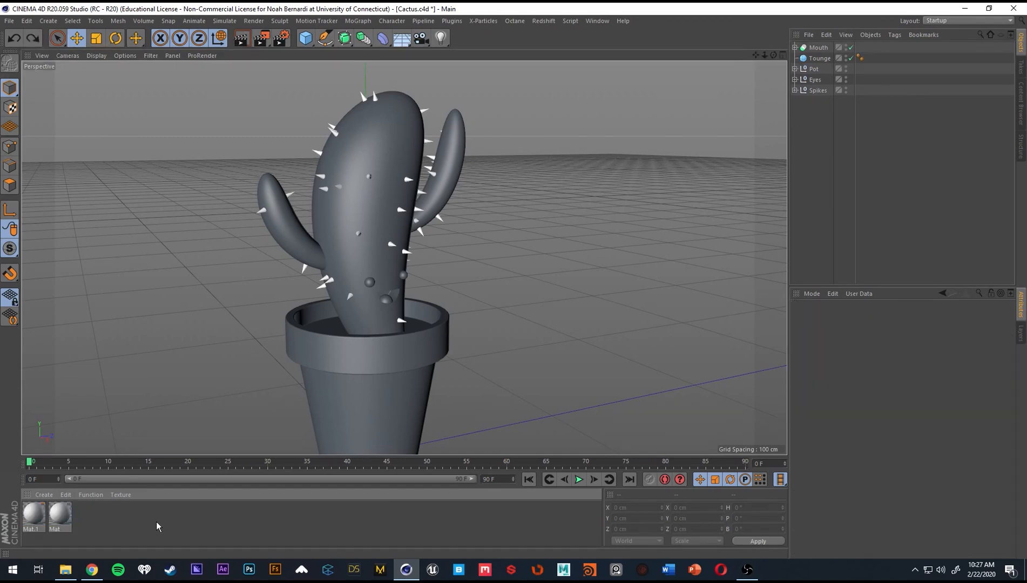
Rename the new material as Base.
click(31, 519)
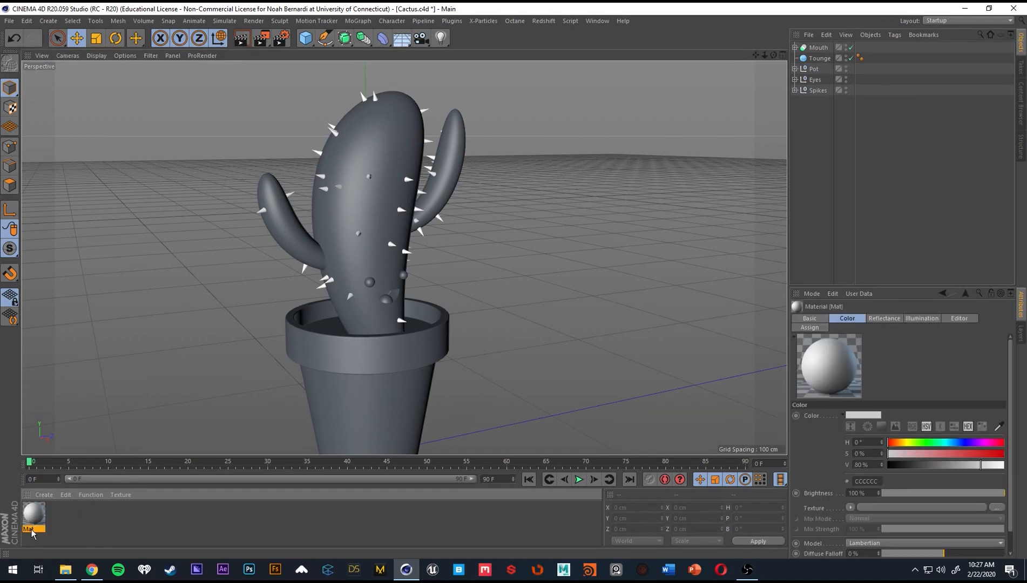
double_click(30, 530)
text(Bse)
key(Return)
double_click(34, 530)
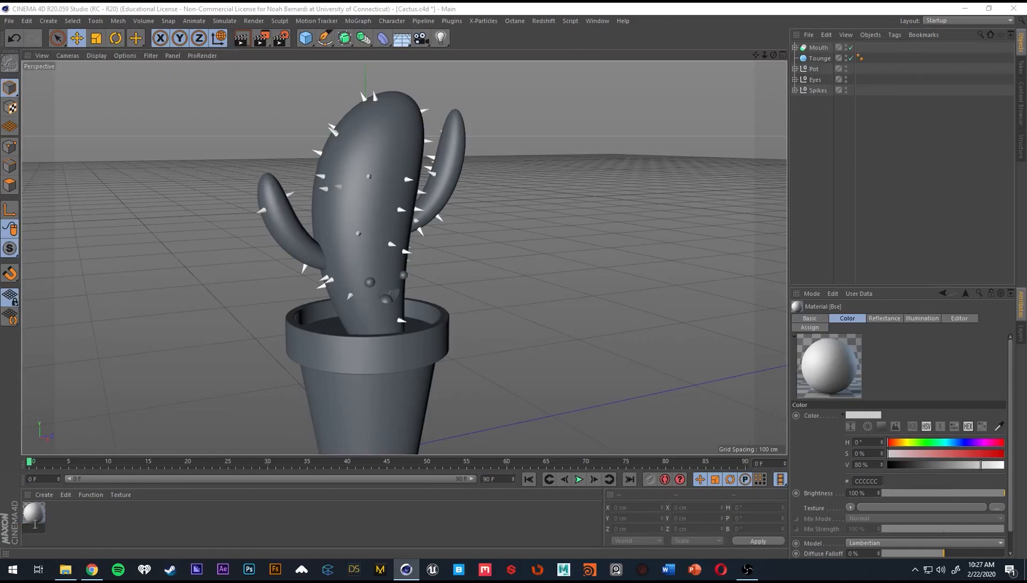
text(Base)
key(Return)
Open the Base material for editing and set its color to green with H 127°, S 100% and V 74%.
scroll(403, 311, up, 3)
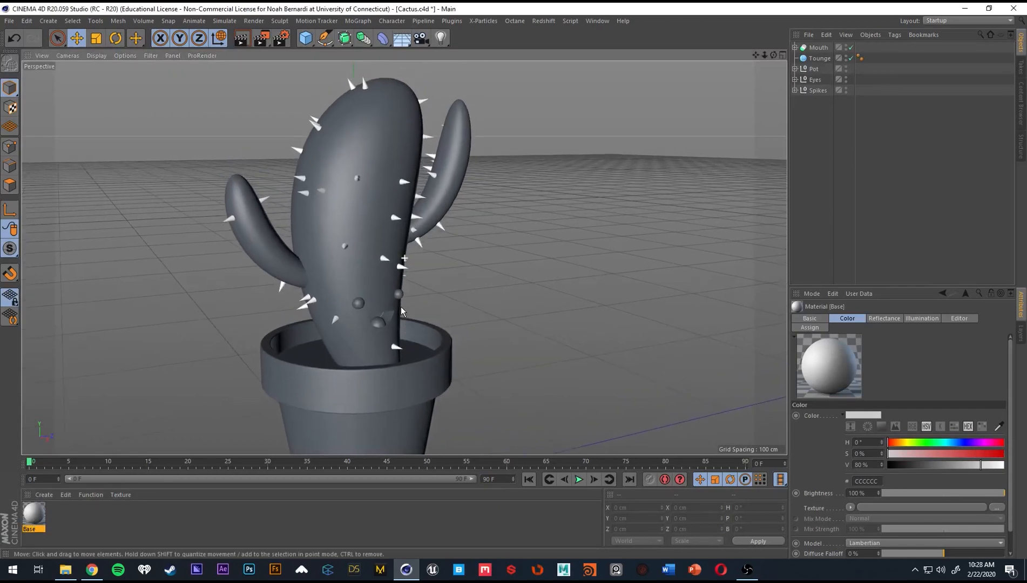
scroll(400, 306, down, 3)
double_click(35, 514)
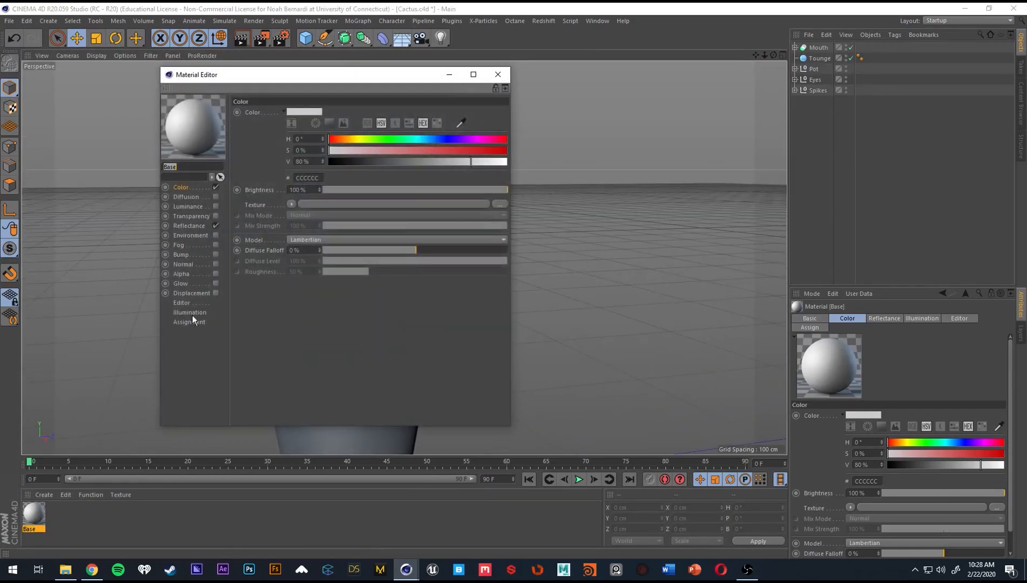
drag(264, 76, 561, 76)
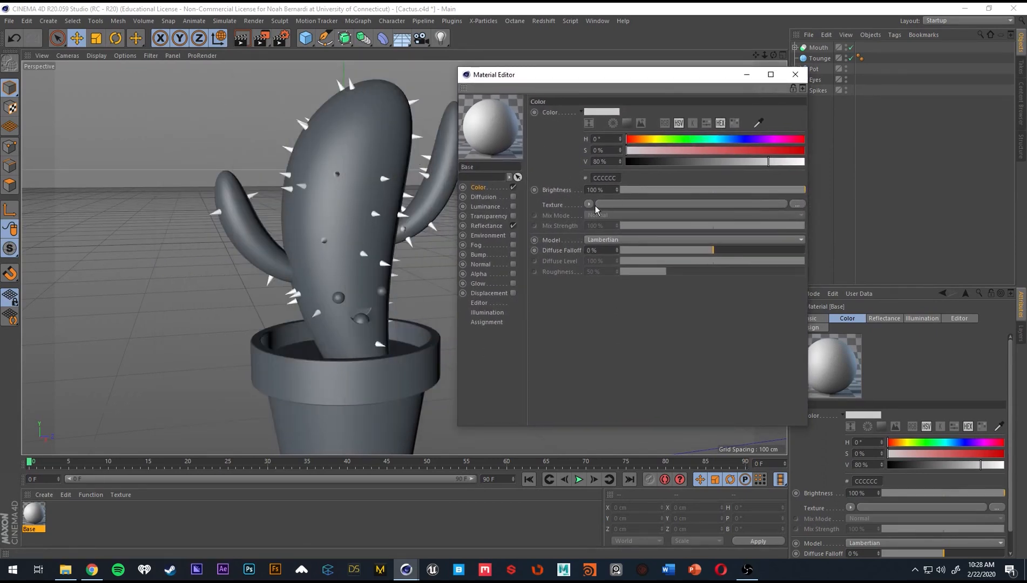
click(686, 139)
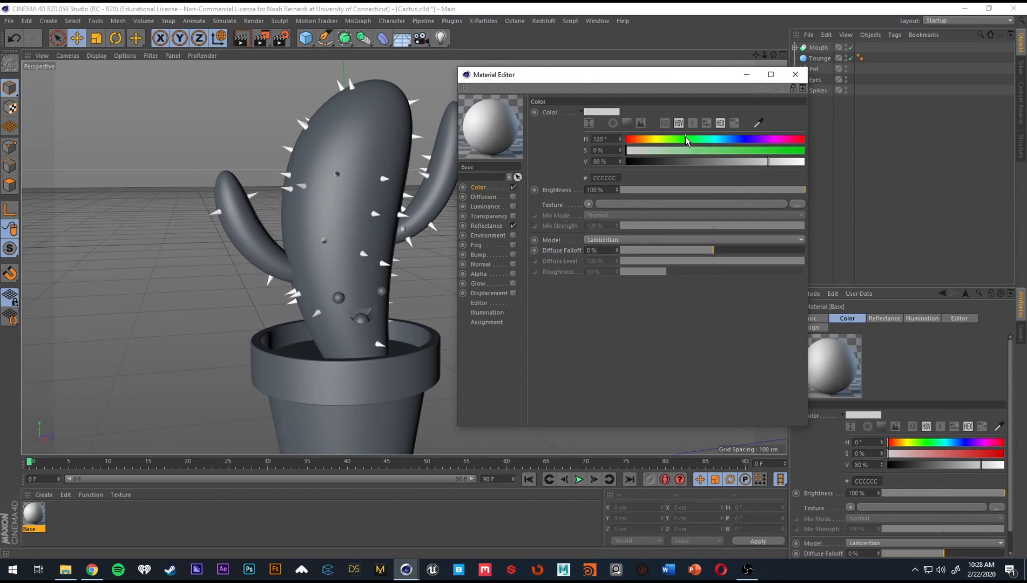
drag(685, 136, 689, 138)
drag(741, 150, 759, 160)
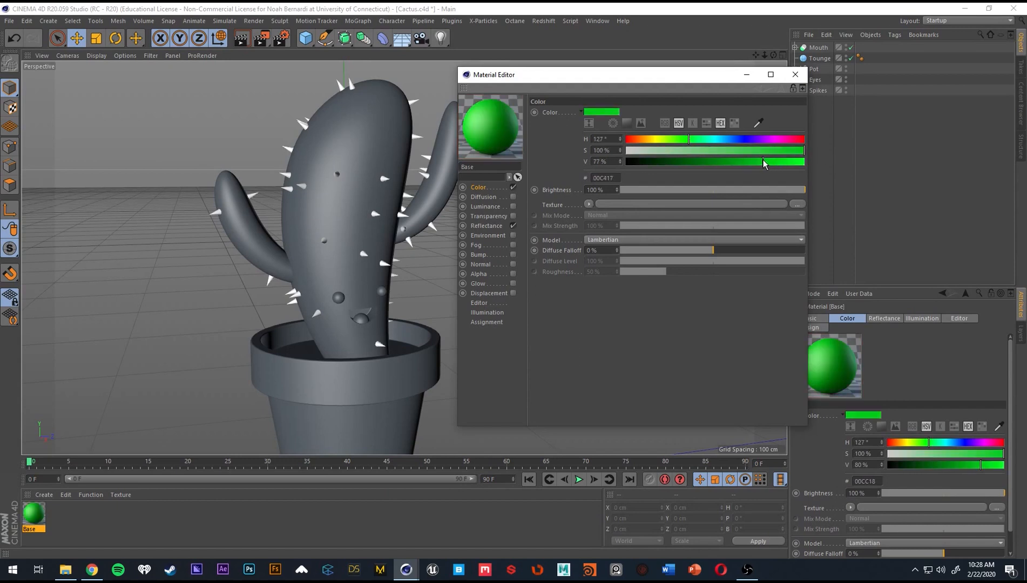
Apply the Base material to the cactus body in the viewport.
mouse_move(650, 81)
mouse_down()
mouse_move(464, 118)
mouse_move(246, 129)
mouse_move(231, 61)
mouse_move(650, 81)
mouse_up()
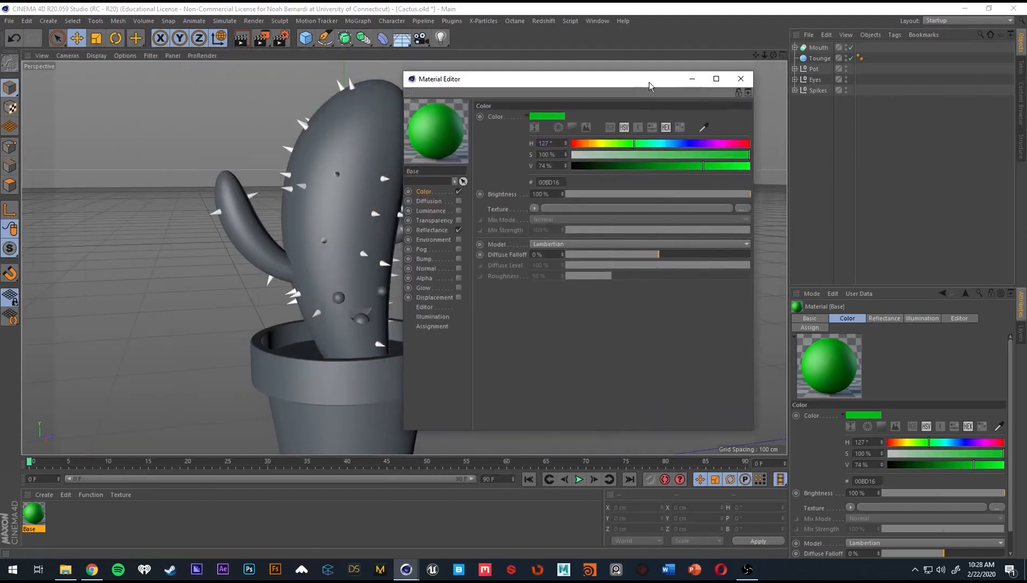
alt+middle_drag(338, 191, 223, 174)
drag(457, 79, 446, 81)
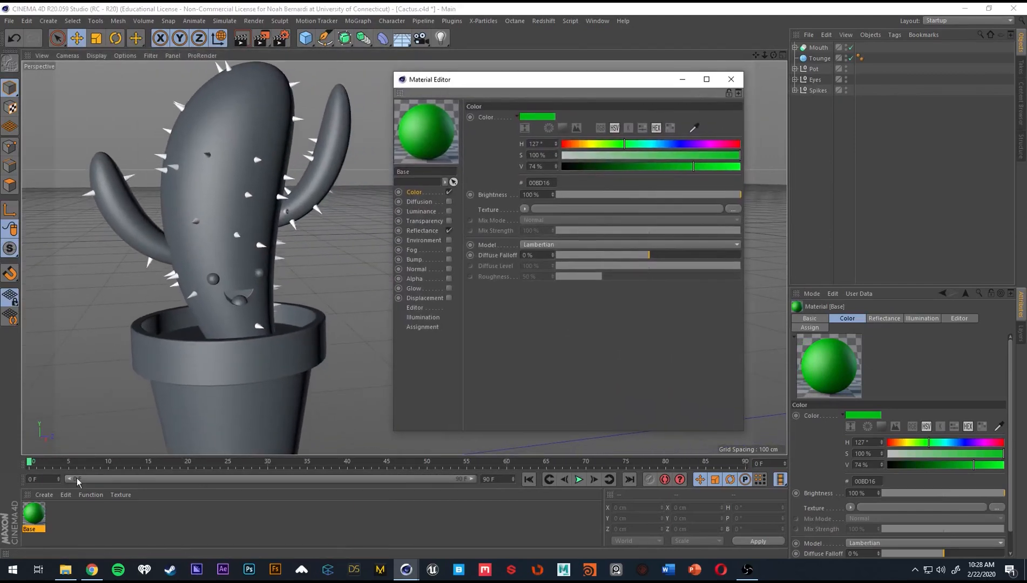
drag(34, 515, 237, 226)
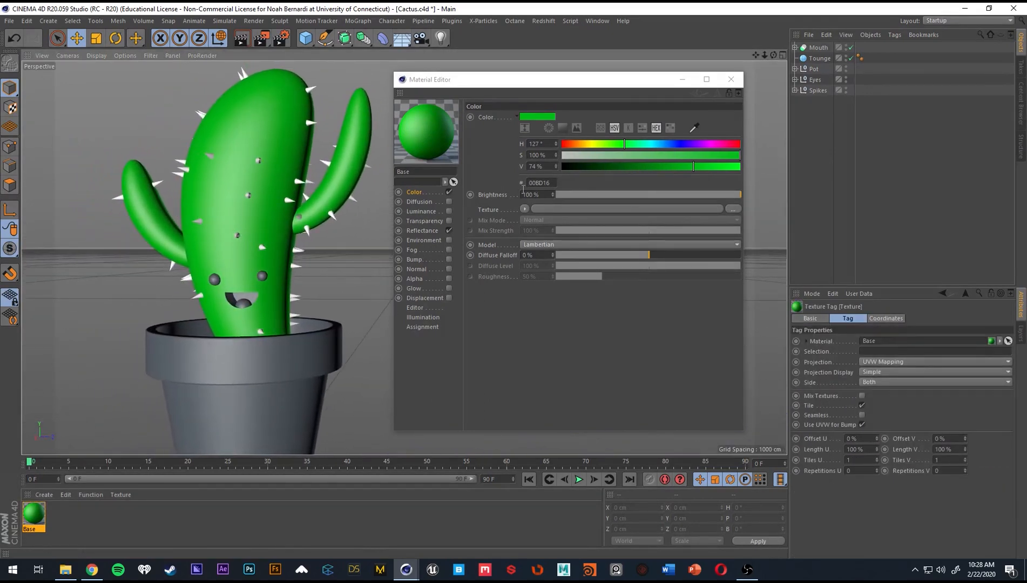
Try the Base material on the whole Mouth object, undo it and put it back on the cactus body.
key(ctrl+z)
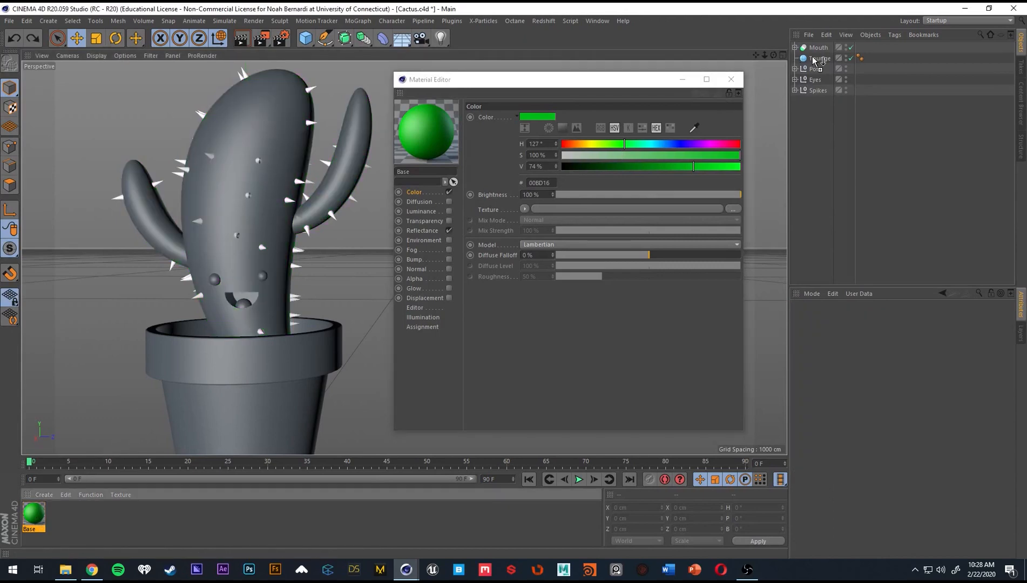
mouse_move(813, 61)
mouse_down()
mouse_move(820, 86)
mouse_move(825, 48)
mouse_up()
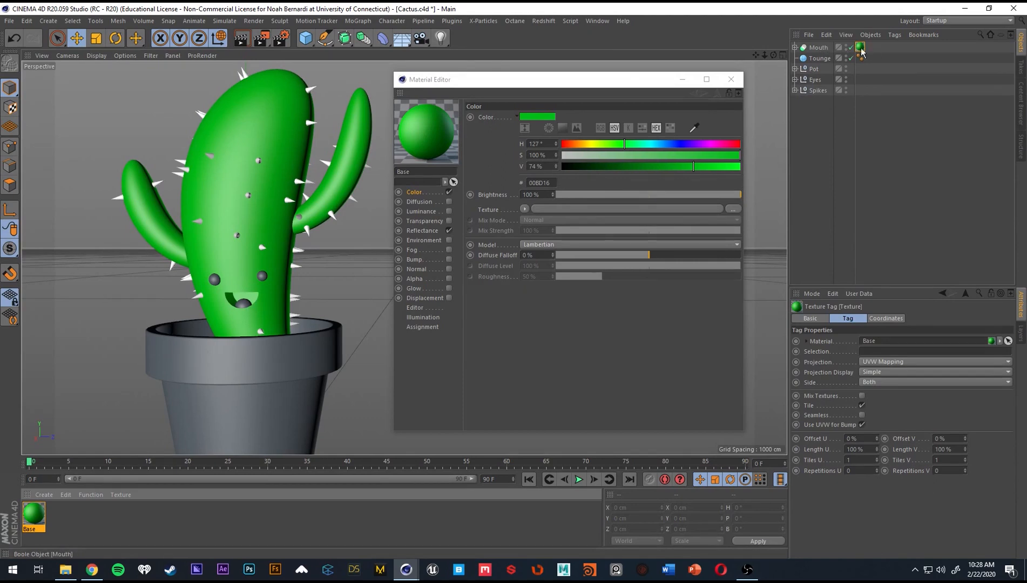
key(ctrl+z)
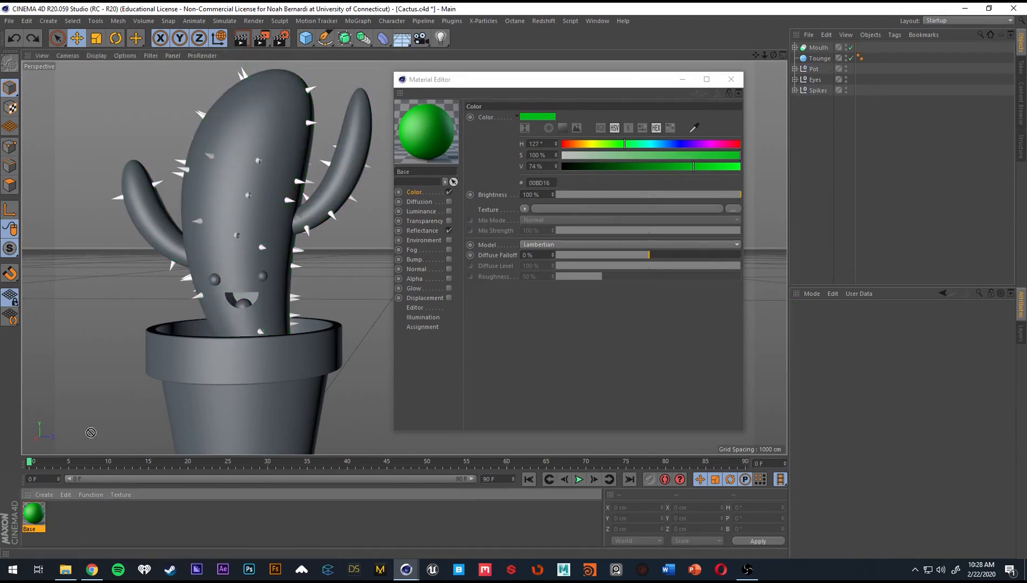
key(ctrl+y)
Try the Base material on the Spikes group, then remove it from the group.
alt+drag(223, 226, 316, 256)
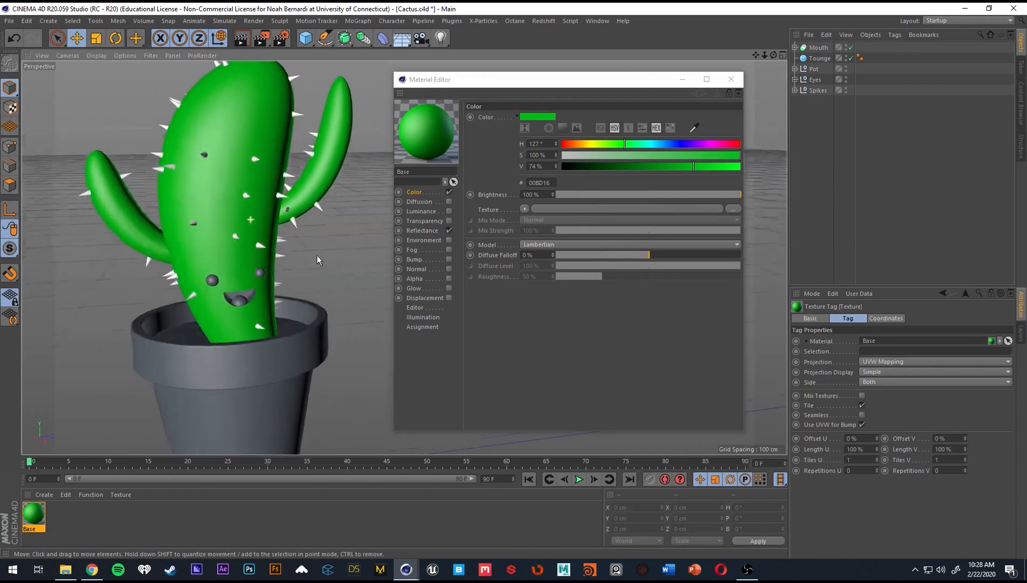
drag(843, 117, 819, 91)
alt+drag(324, 178, 210, 209)
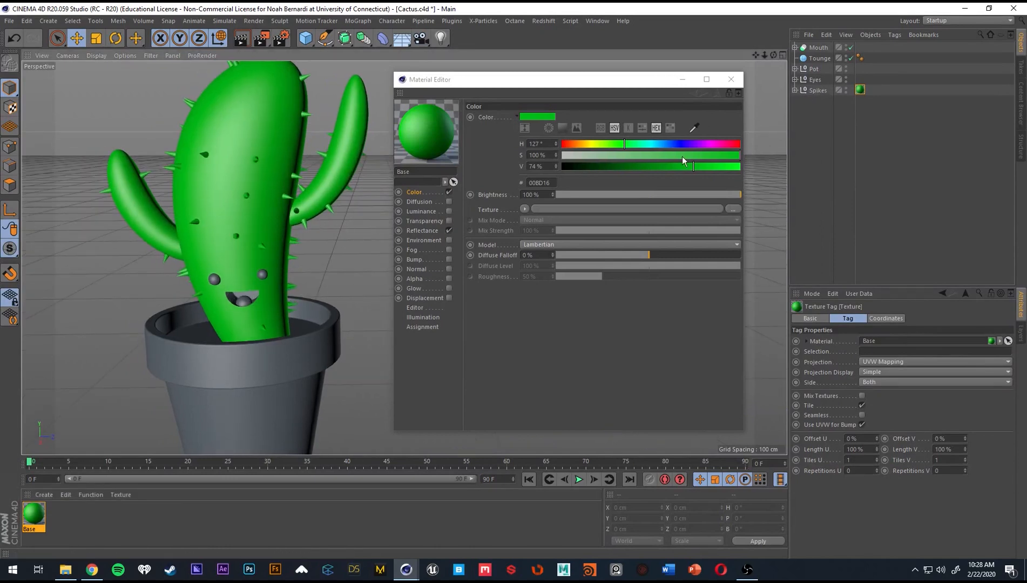
key(Delete)
Duplicate the Base material as Spike and apply the copy to the Spikes group.
click(38, 525)
key(ctrl+c)
key(ctrl+v)
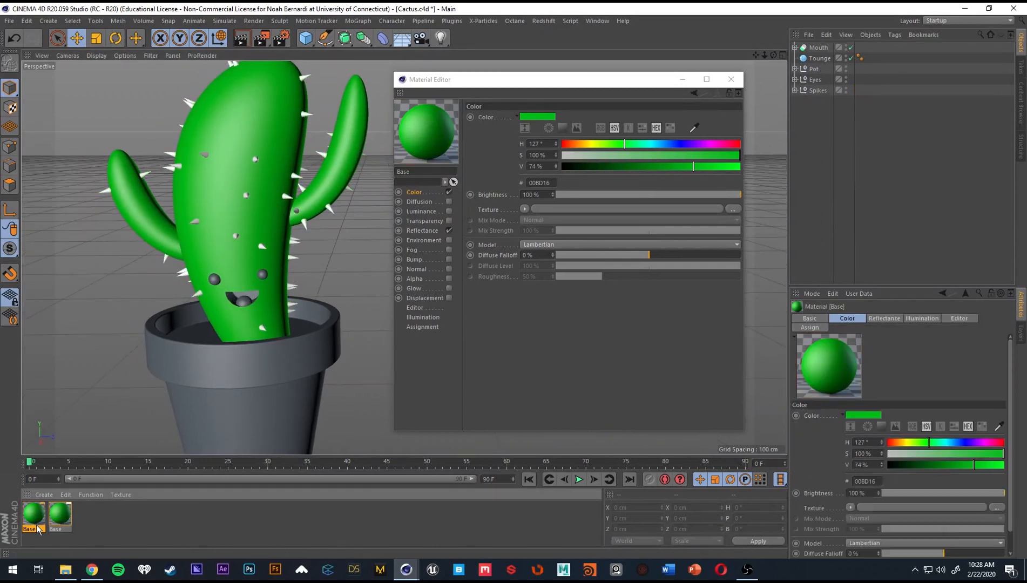
double_click(38, 529)
text(Sp)
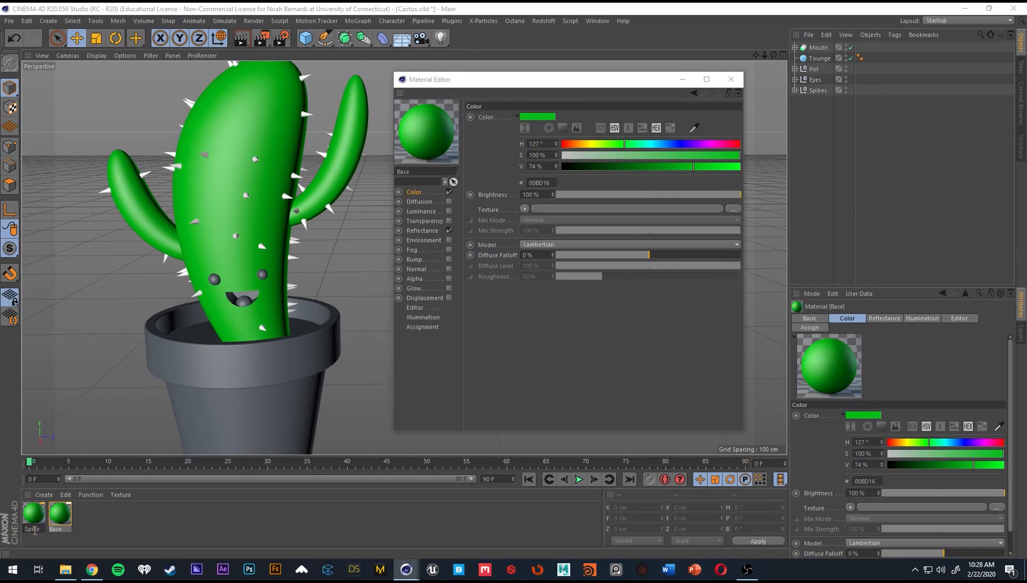
text(ike)
key(Return)
drag(33, 518, 820, 91)
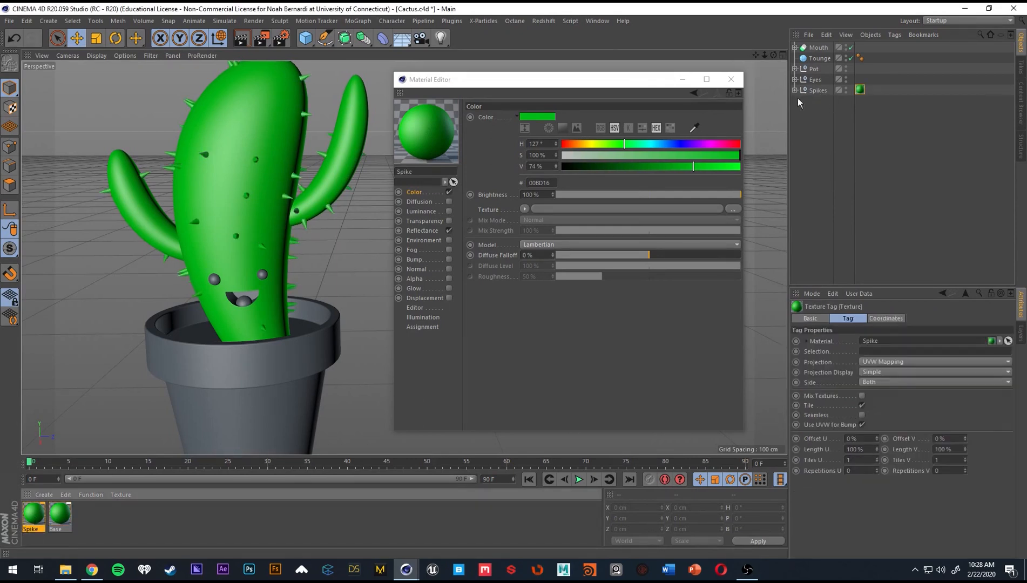
Load a Noise shader as the color texture of the Base material.
click(60, 514)
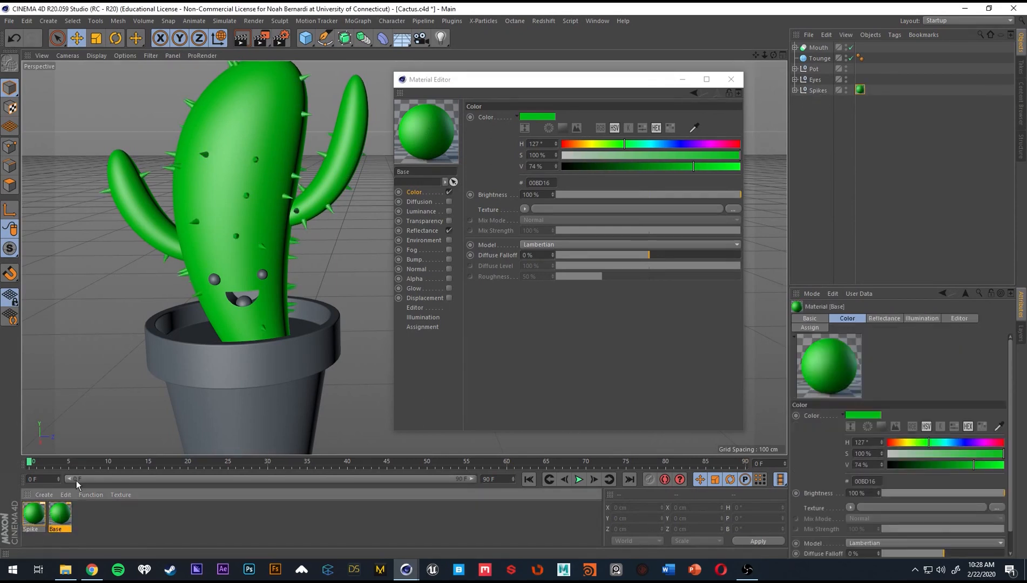
double_click(428, 171)
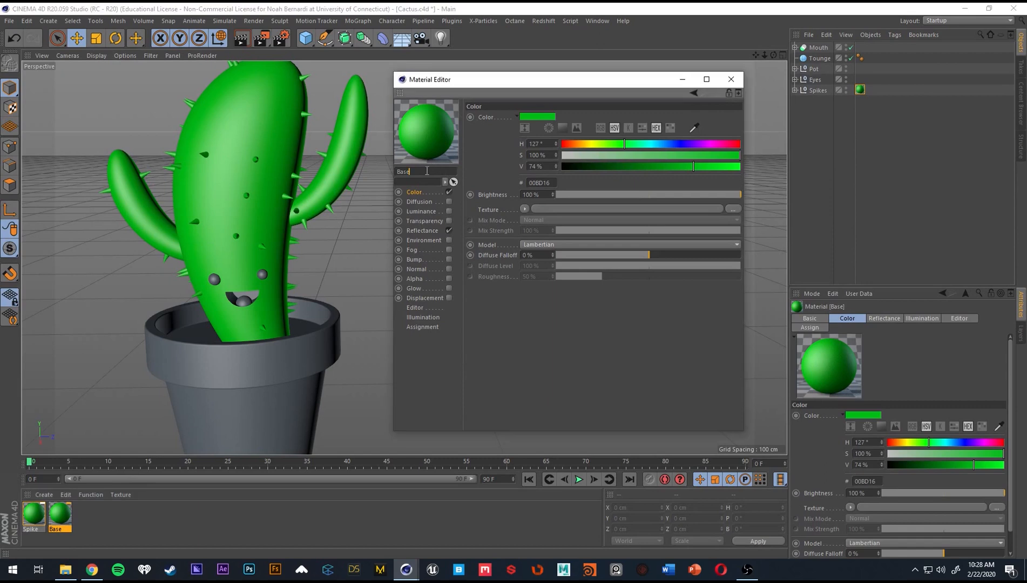
click(539, 344)
click(526, 210)
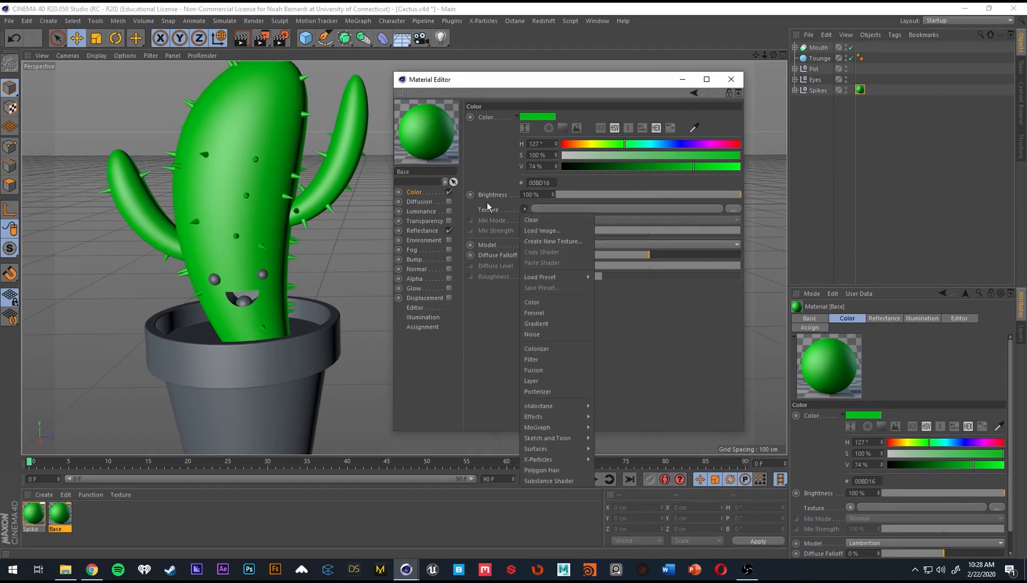
click(556, 334)
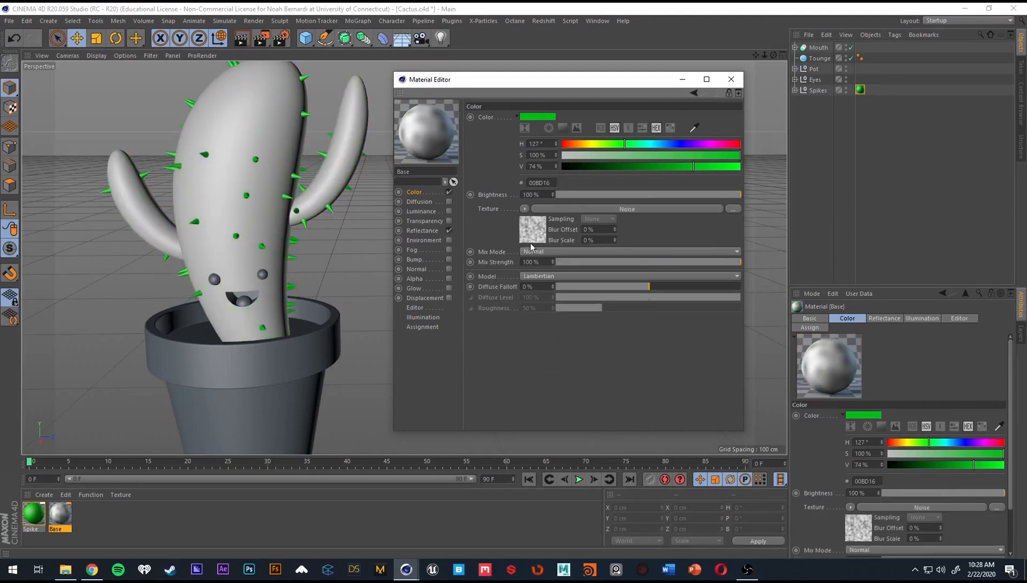
mouse_move(232, 202)
alt+mouse_down()
mouse_move(330, 209)
mouse_move(228, 200)
mouse_move(233, 182)
alt+mouse_up()
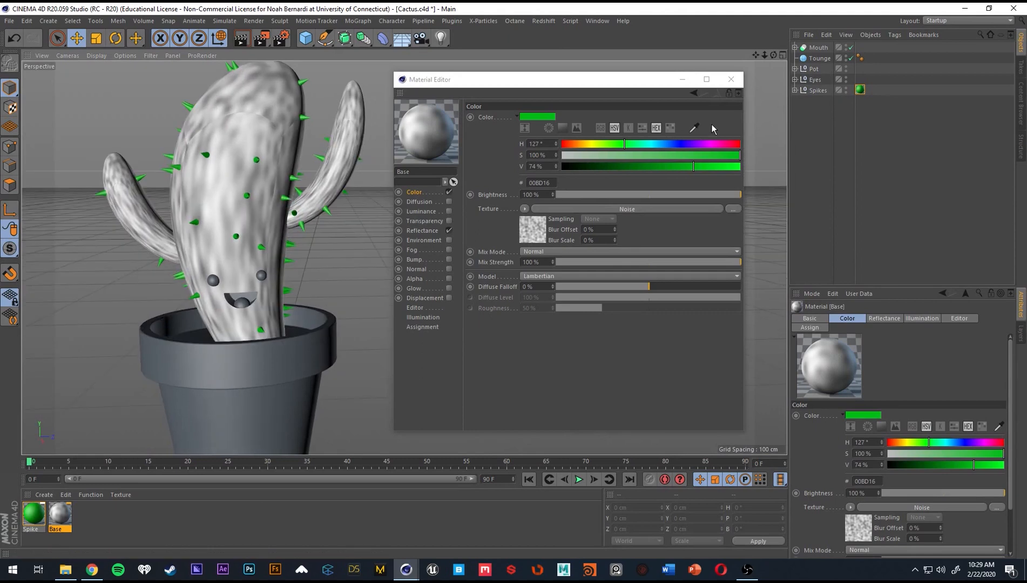
Open the Noise shader's settings, go through the noise types and set the noise to Electric.
click(523, 209)
click(500, 219)
click(542, 233)
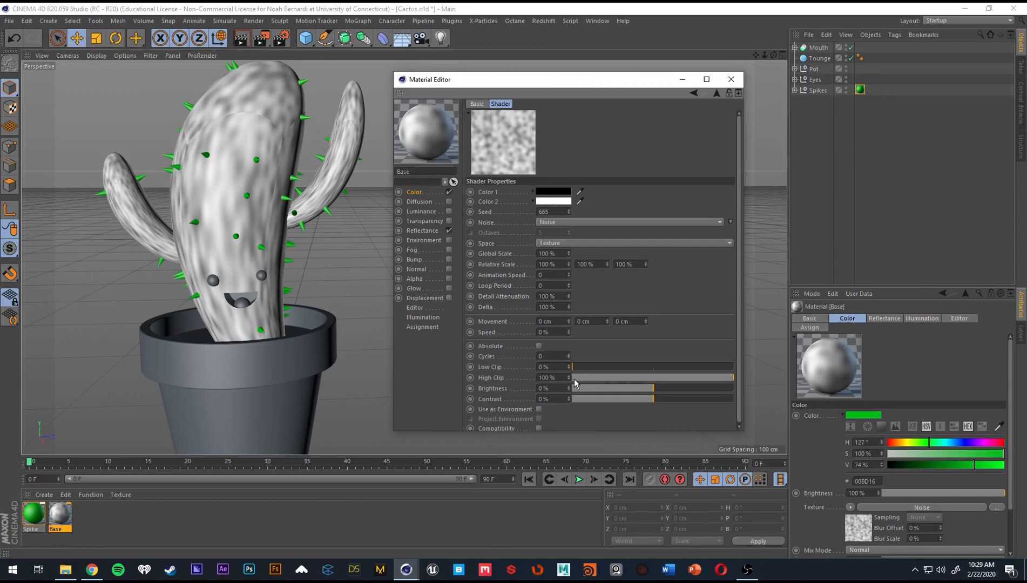
click(566, 221)
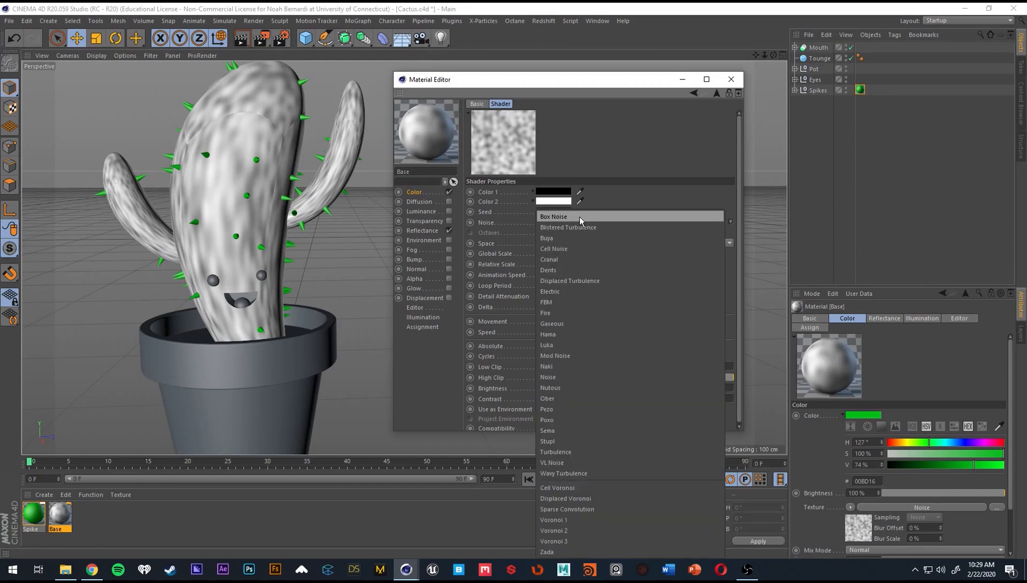
click(580, 217)
key(Down)
key(Down)
key(Down)
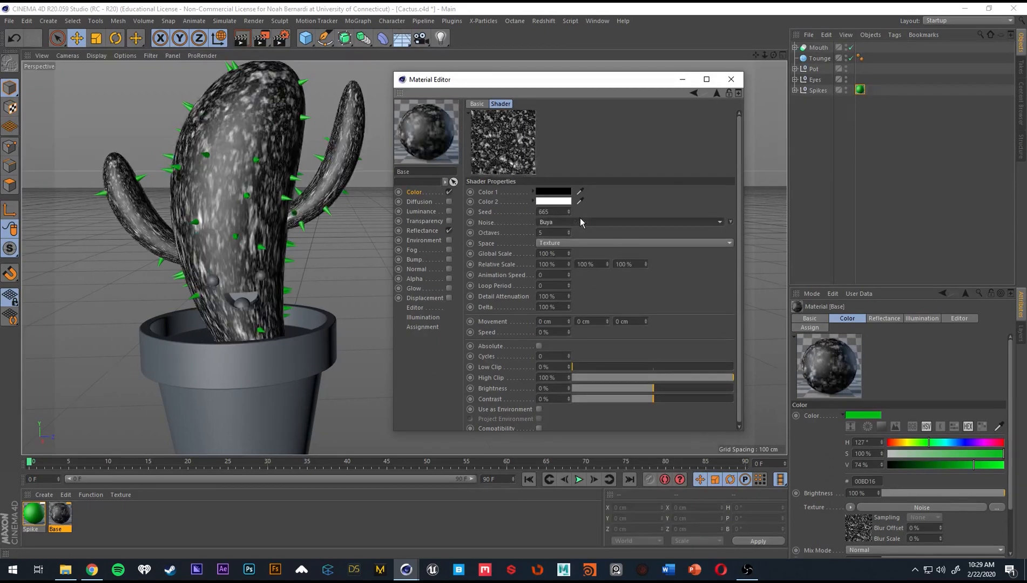
key(Down)
key(Down)
key(Down)
key(Down)
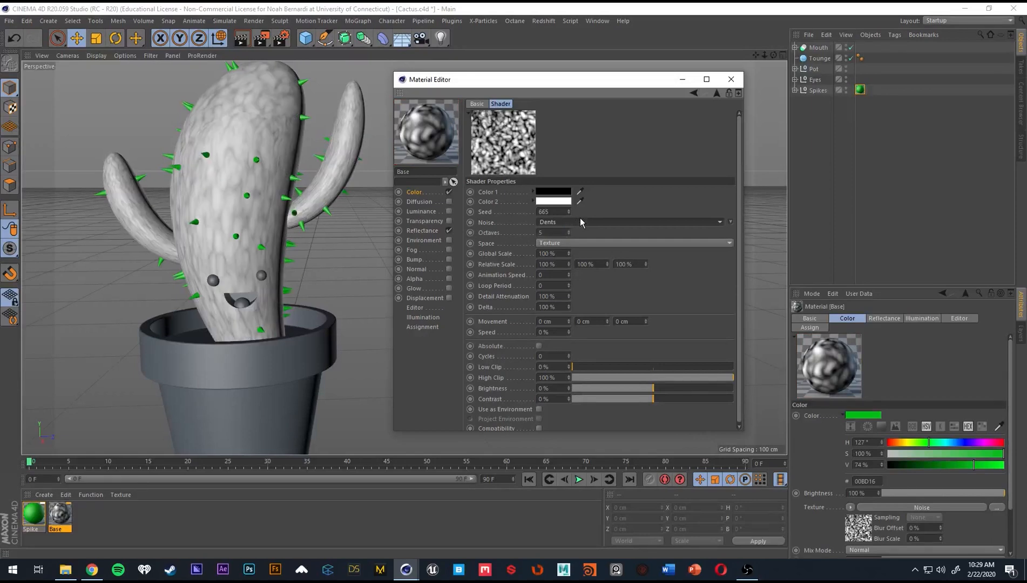
key(Down)
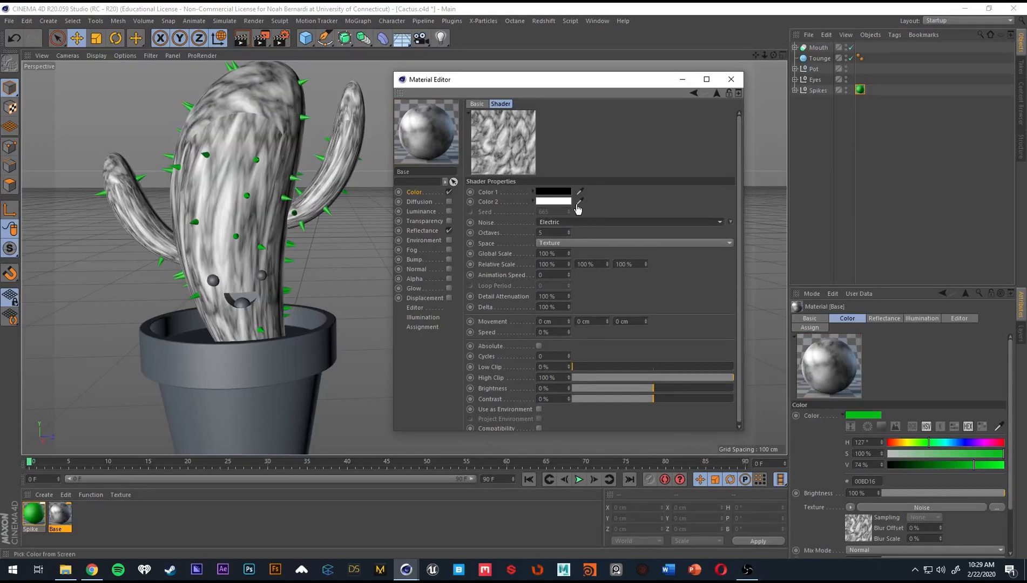
key(Down)
key(Up)
Render the active view to check the Electric noise on the cactus.
alt+drag(372, 216, 351, 251)
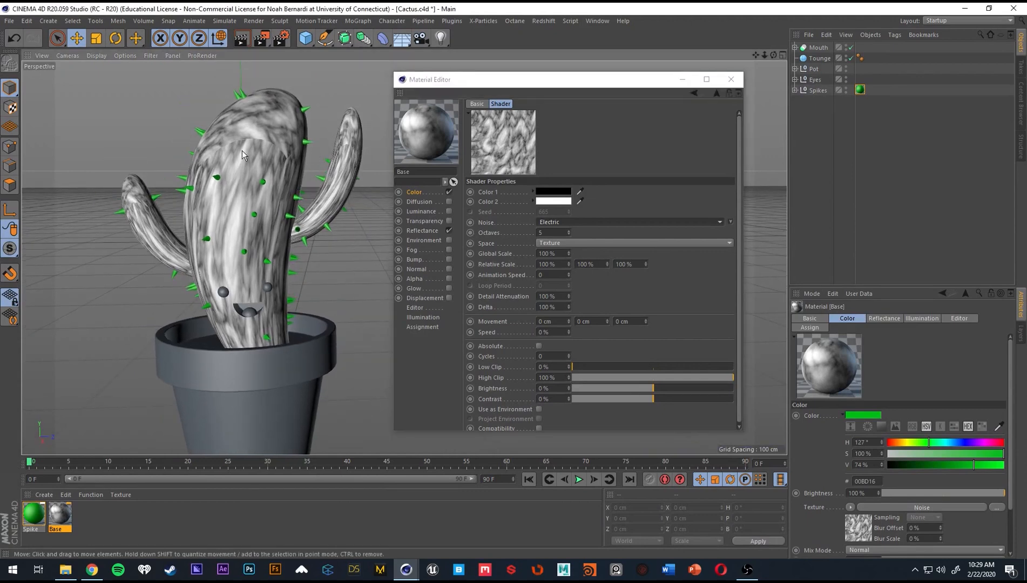
mouse_move(241, 152)
alt+mouse_down()
mouse_move(332, 175)
mouse_move(258, 176)
mouse_move(253, 162)
alt+mouse_up()
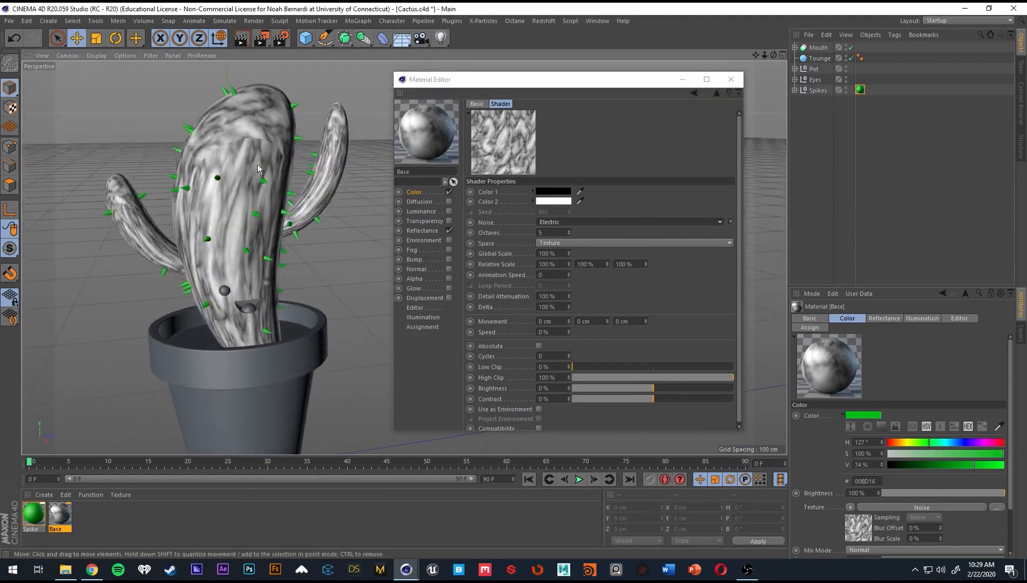
click(242, 39)
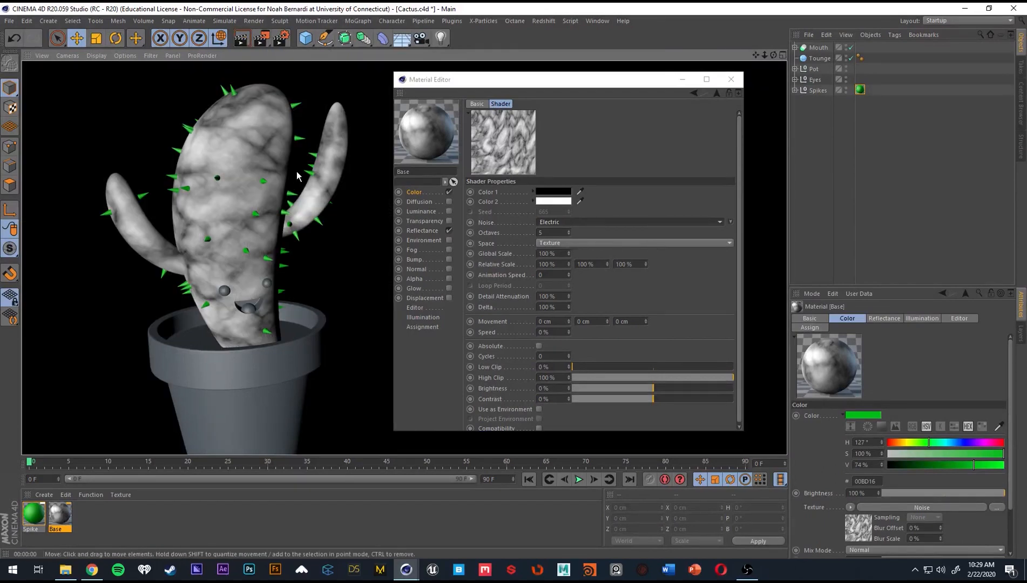
Start an interactive render region and size it to frame the cactus and the upper part of the pot.
mouse_move(291, 235)
alt+mouse_down()
mouse_move(336, 256)
mouse_move(257, 264)
mouse_move(306, 246)
alt+mouse_up()
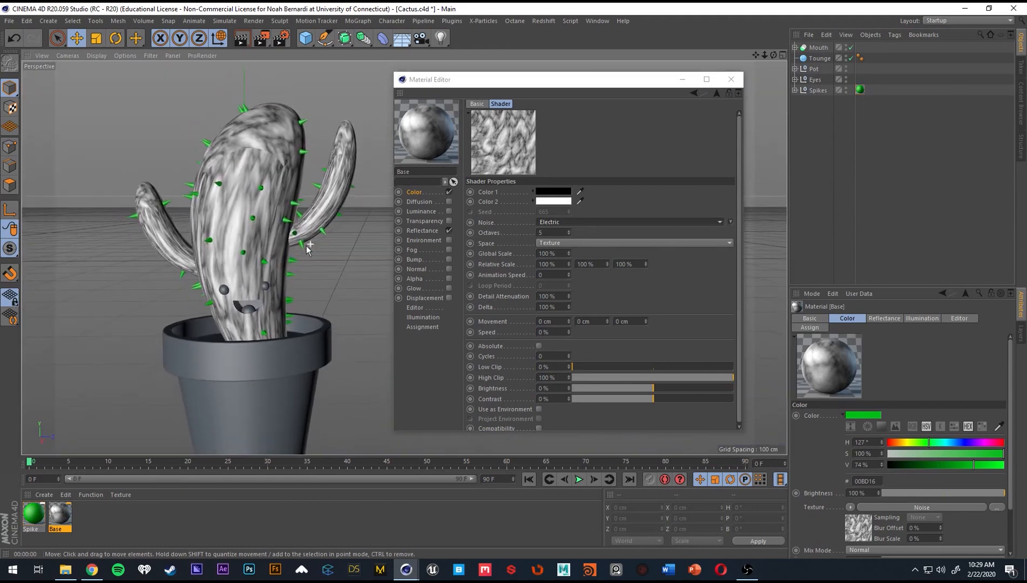
key(alt+r)
drag(338, 159, 207, 72)
drag(273, 270, 281, 392)
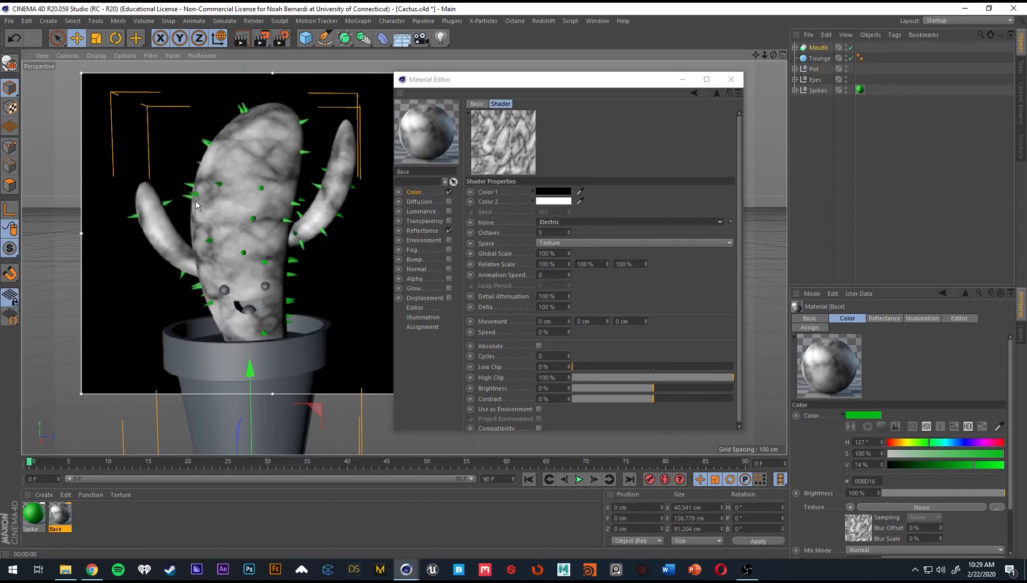
Move the Material Editor clear of the interactive render region and raise the region's preview quality to maximum.
drag(435, 80, 525, 64)
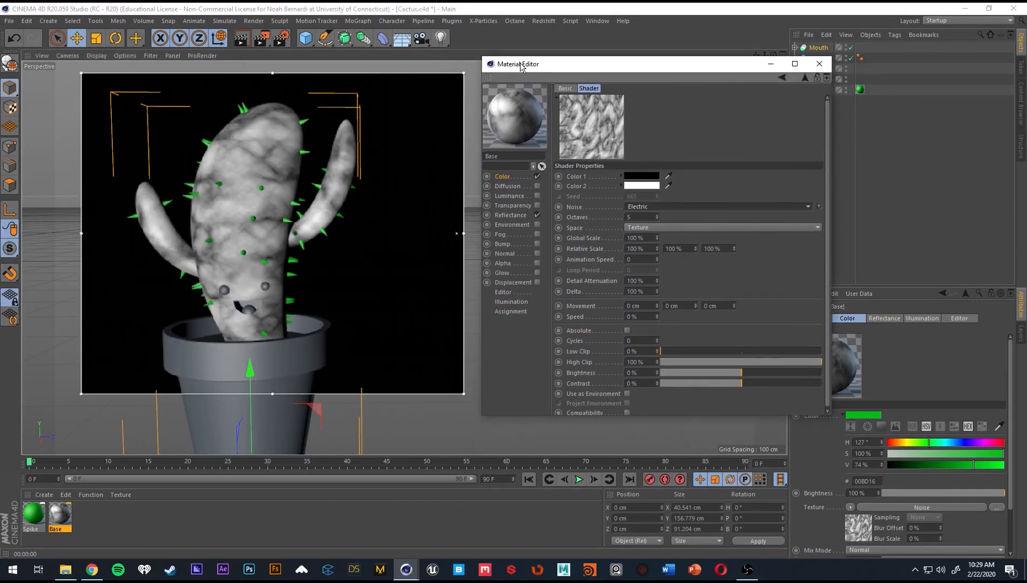
drag(456, 234, 456, 92)
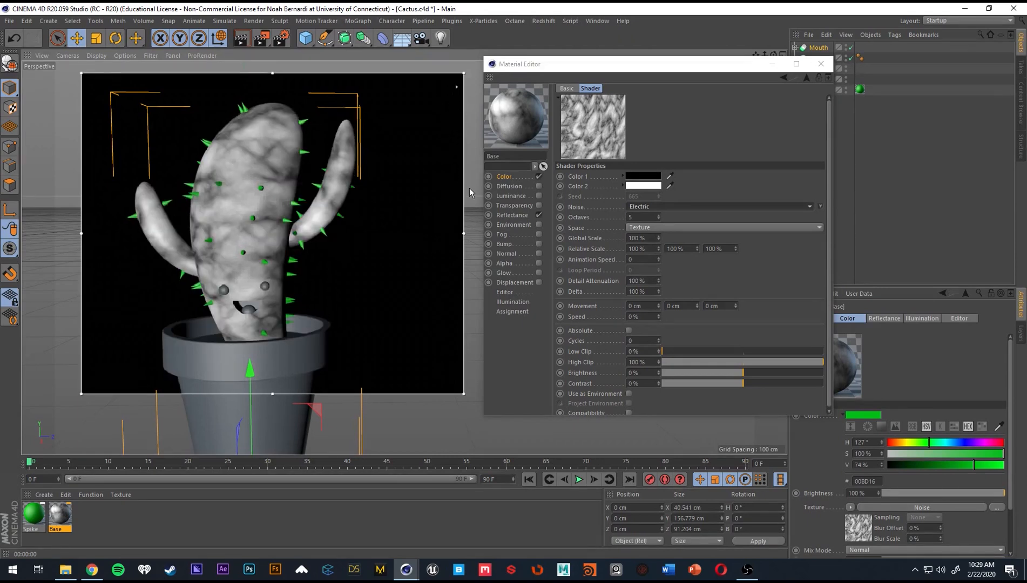
drag(618, 68, 608, 62)
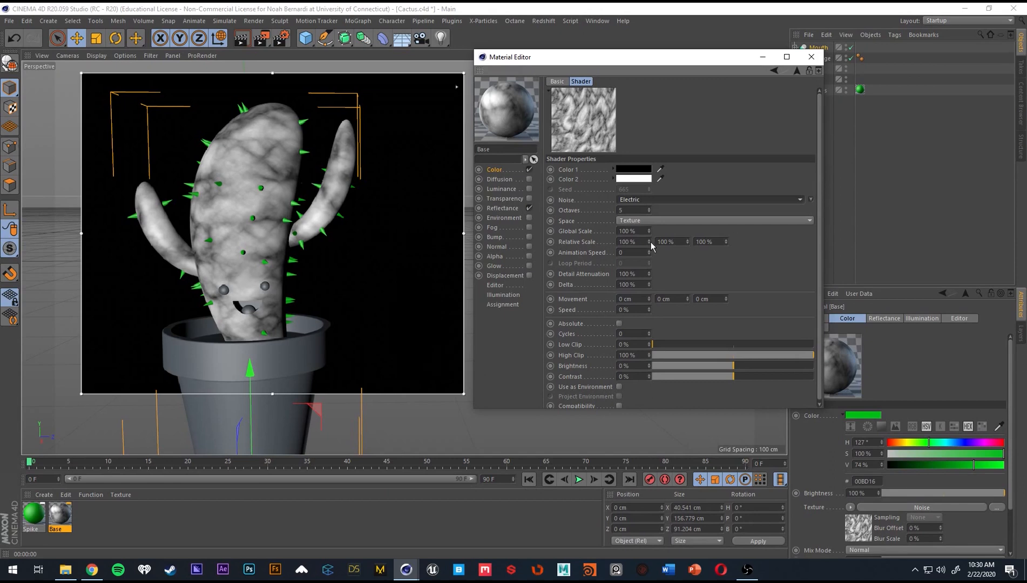
Try stretching the noise with a first Relative Scale value of 249%, then 919%, comparing the cactus with the render region on and off.
drag(648, 242, 648, 165)
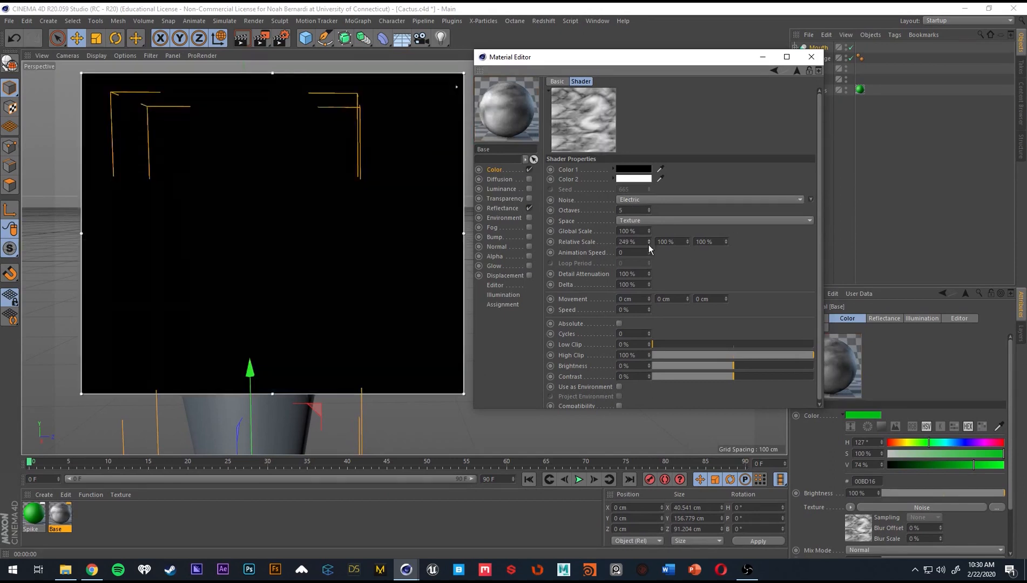
key(alt+r)
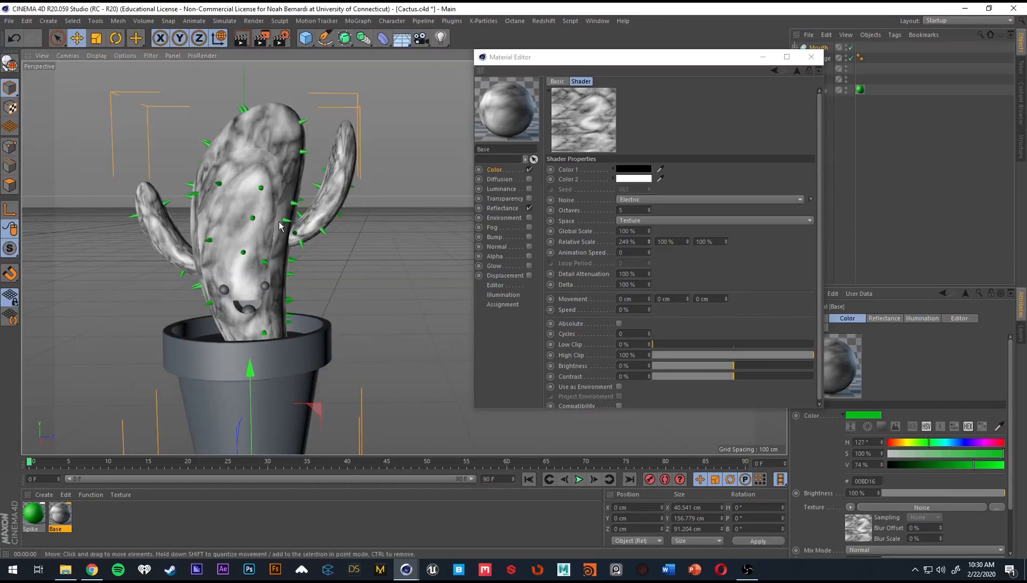
drag(649, 243, 649, 216)
key(alt+r)
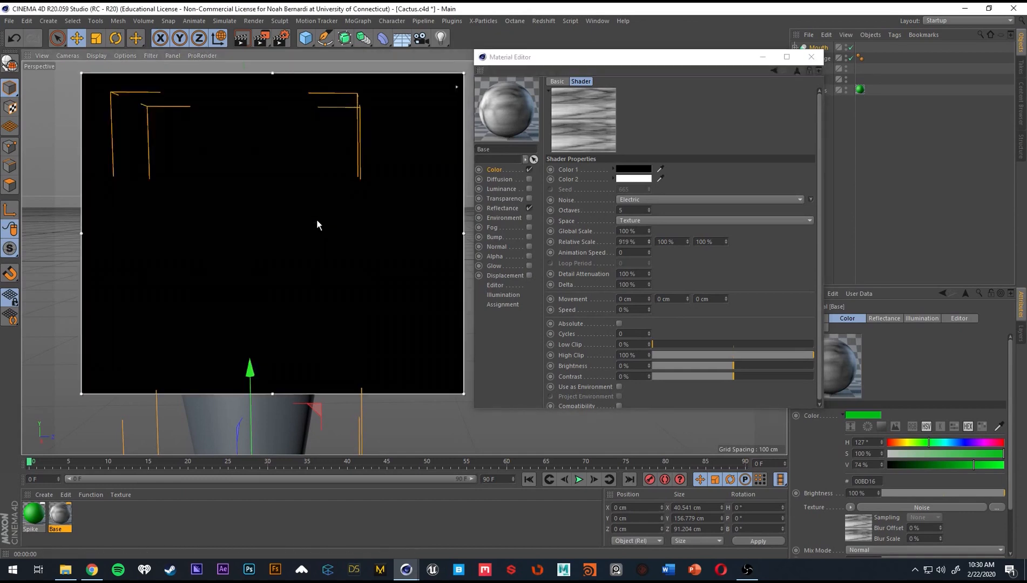
key(alt+r)
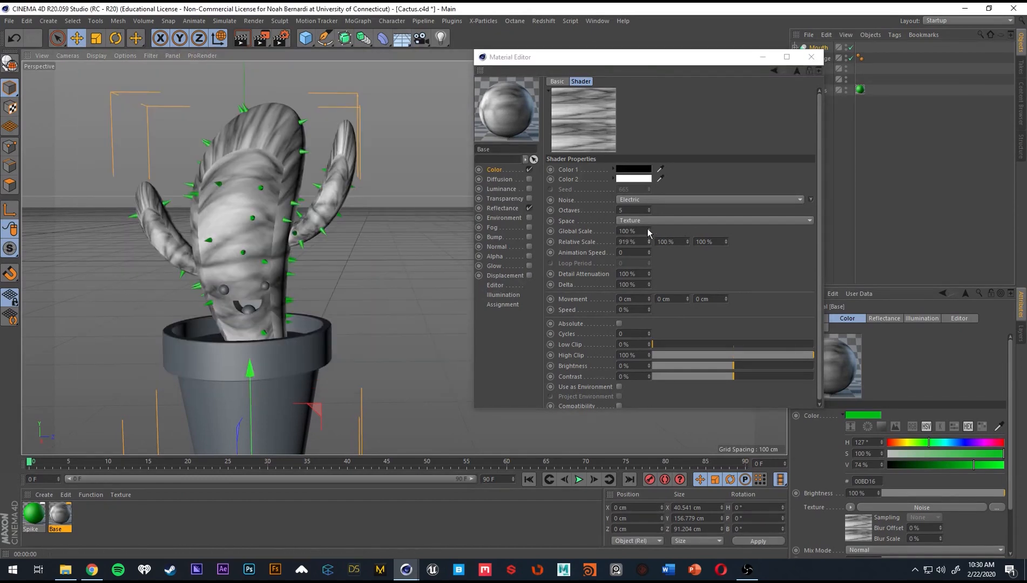
Try World as the noise space and check the pattern on the cactus in the interactive render region.
click(655, 220)
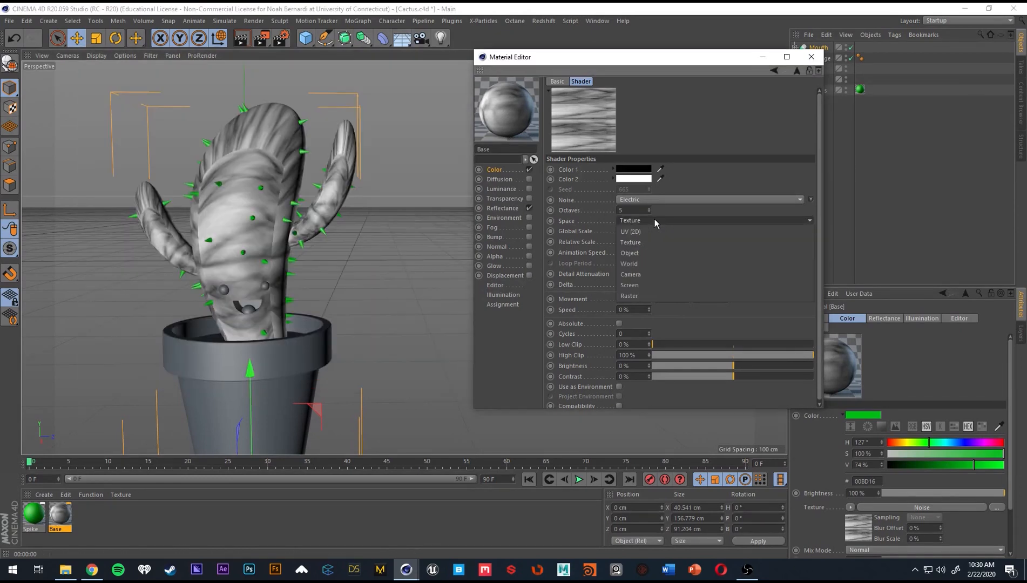
click(642, 264)
key(alt+r)
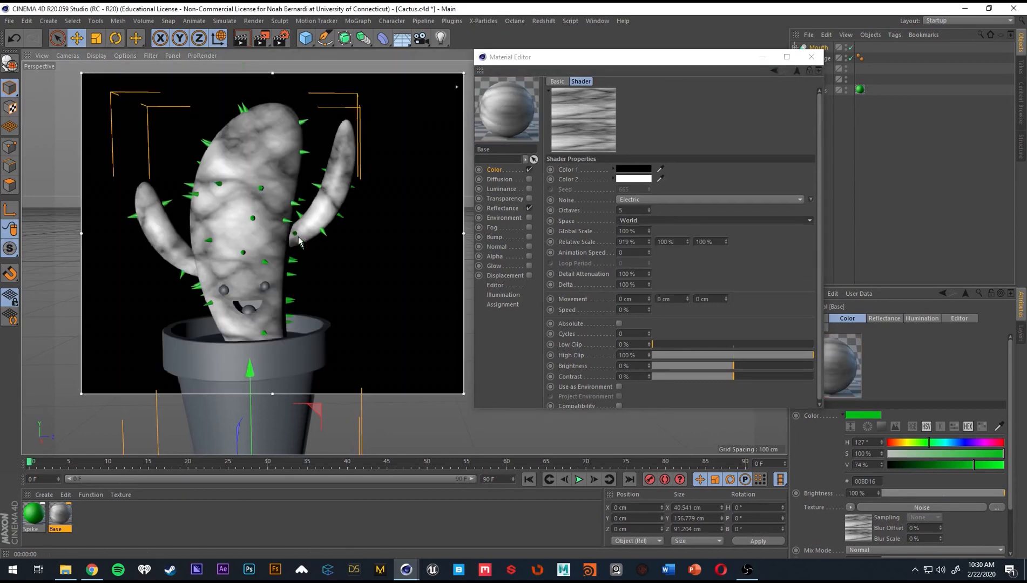
key(alt+r)
Set the noise space to UV (2D) and reset the first Relative Scale value to 100%.
click(671, 219)
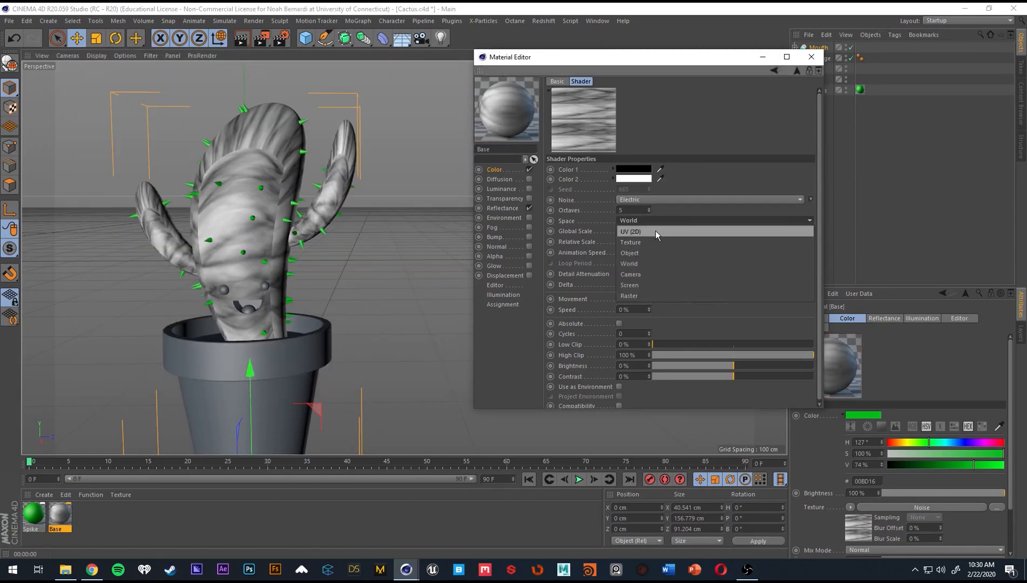
click(655, 230)
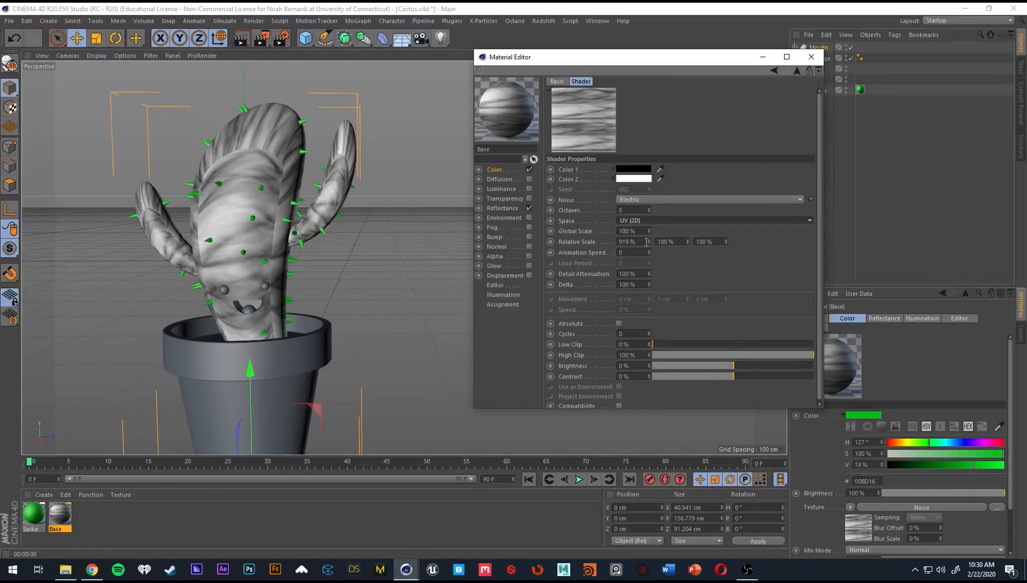
click(629, 242)
key(BackSpace)
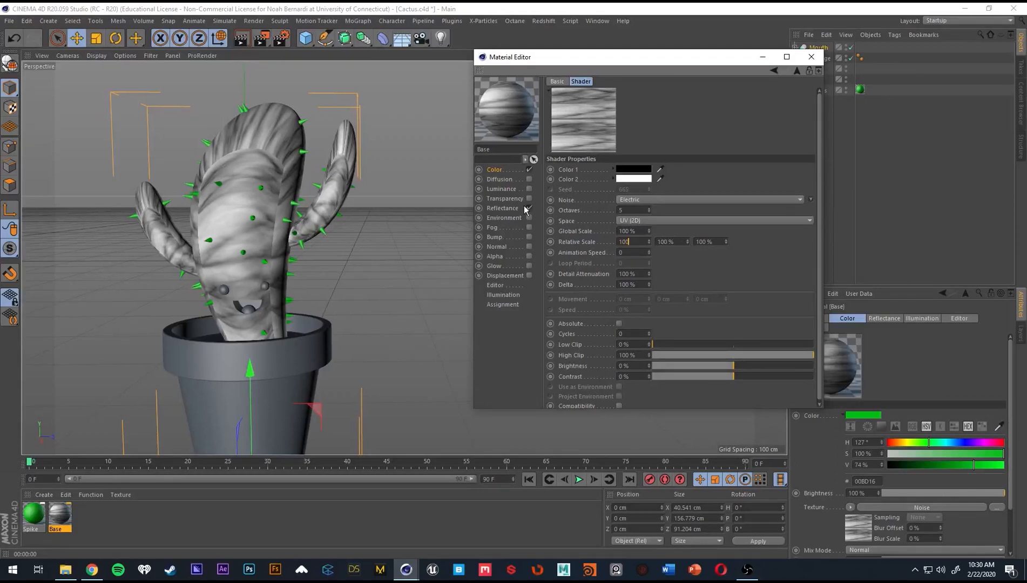
text(100)
key(Tab)
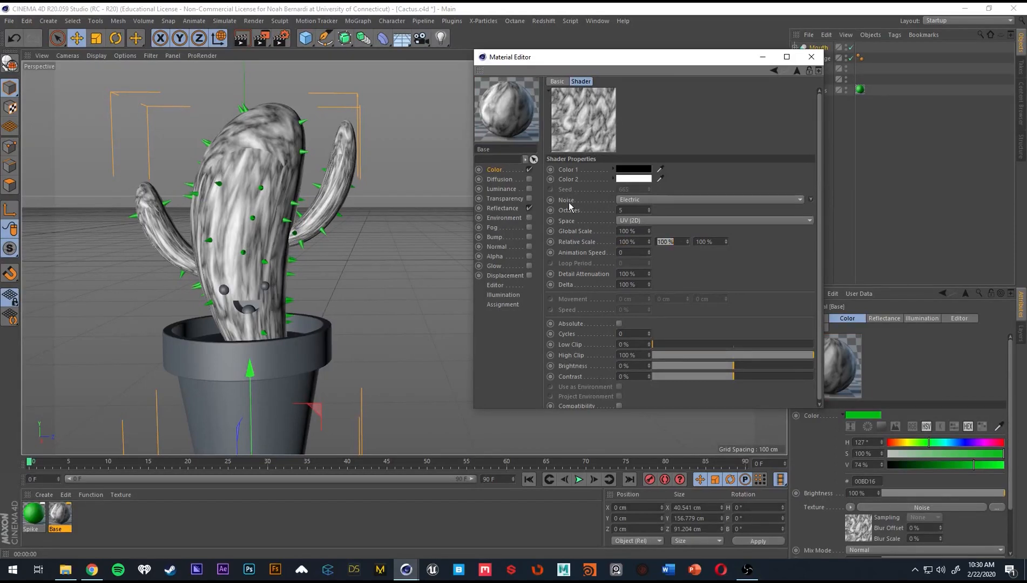
Set the second Relative Scale value of the noise to 1000% and check the streaks in the interactive render region.
click(673, 242)
drag(680, 239, 593, 235)
text(1000)
key(Return)
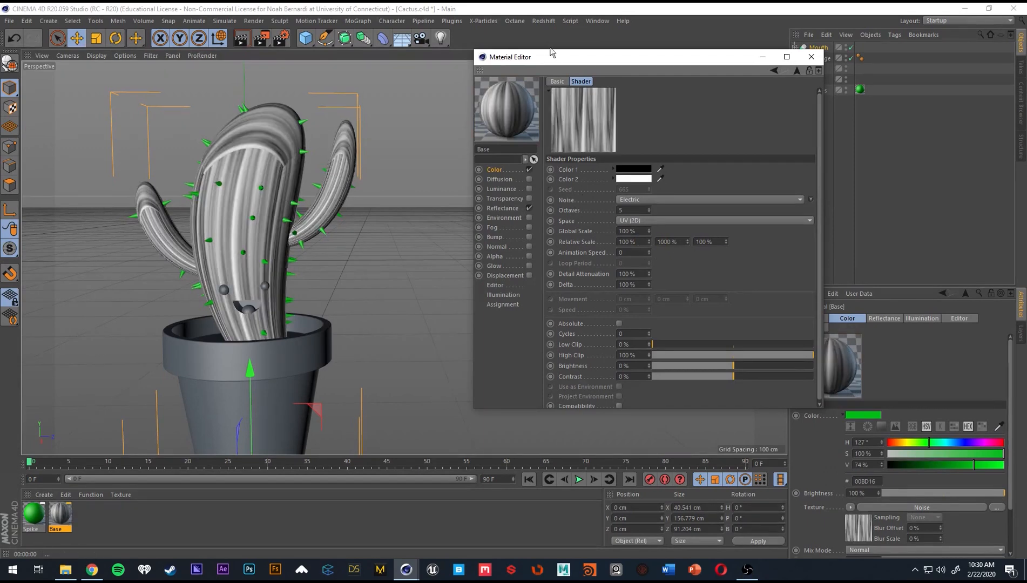
key(alt+r)
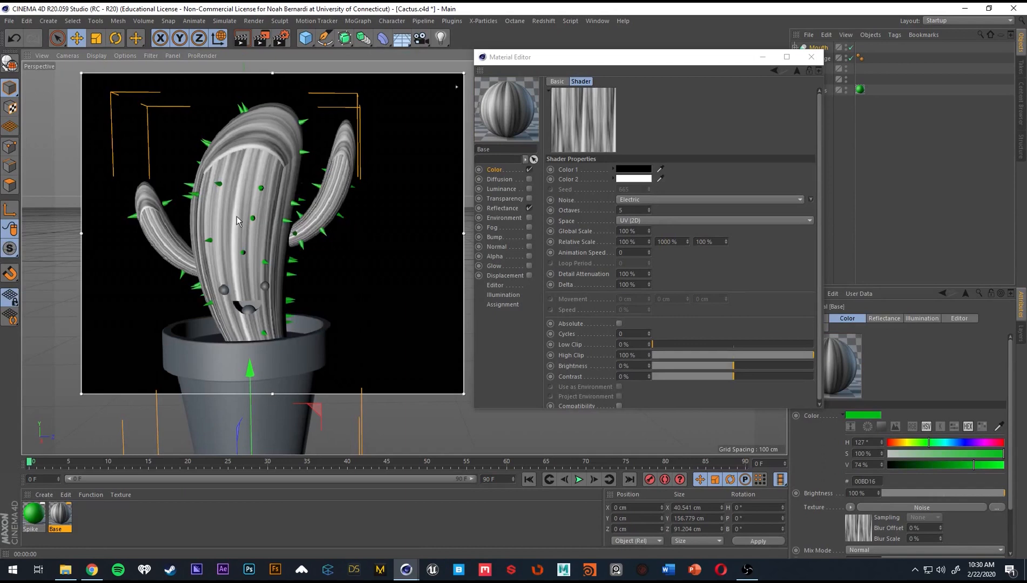
Try 500% and 250% for the noise's second Relative Scale value, settling on 333%.
click(683, 242)
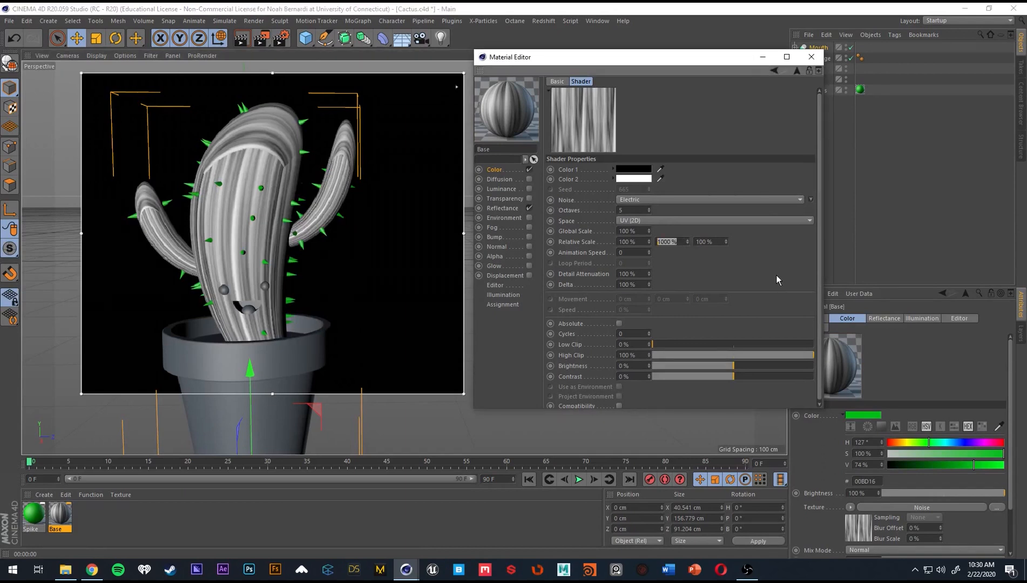
text(500)
key(Return)
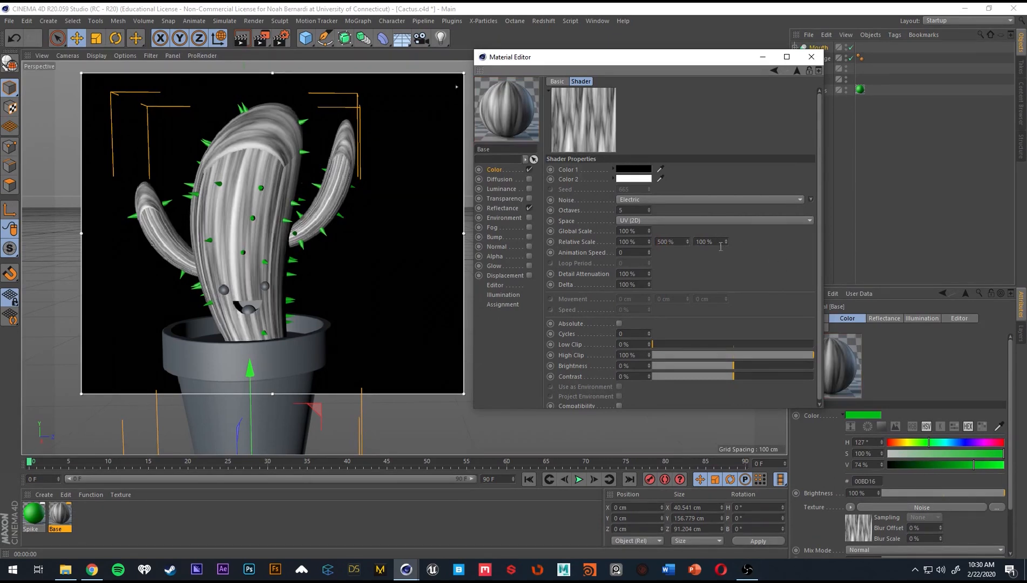
double_click(669, 242)
text(250)
key(Return)
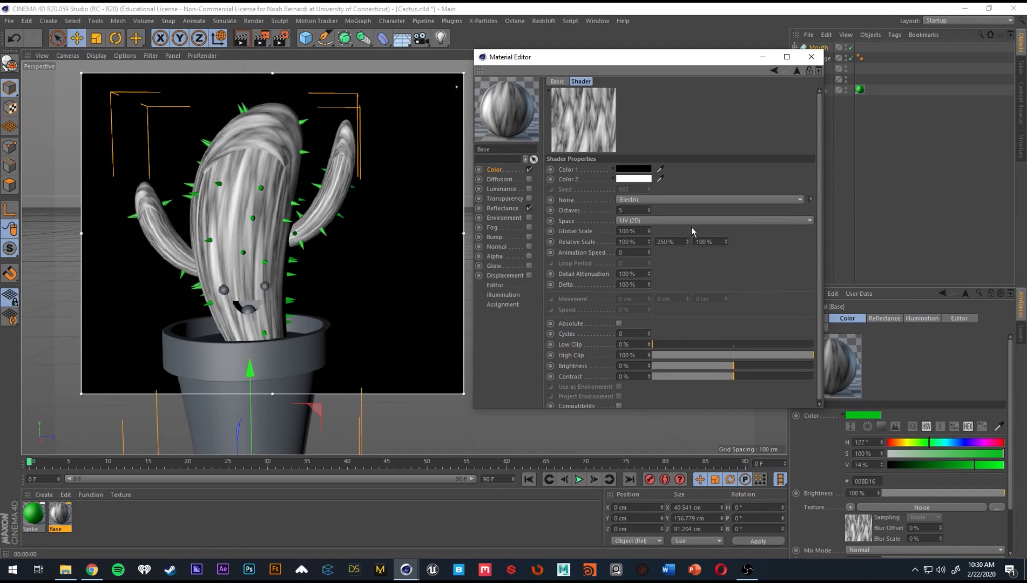
drag(669, 242, 627, 233)
text(333)
key(Return)
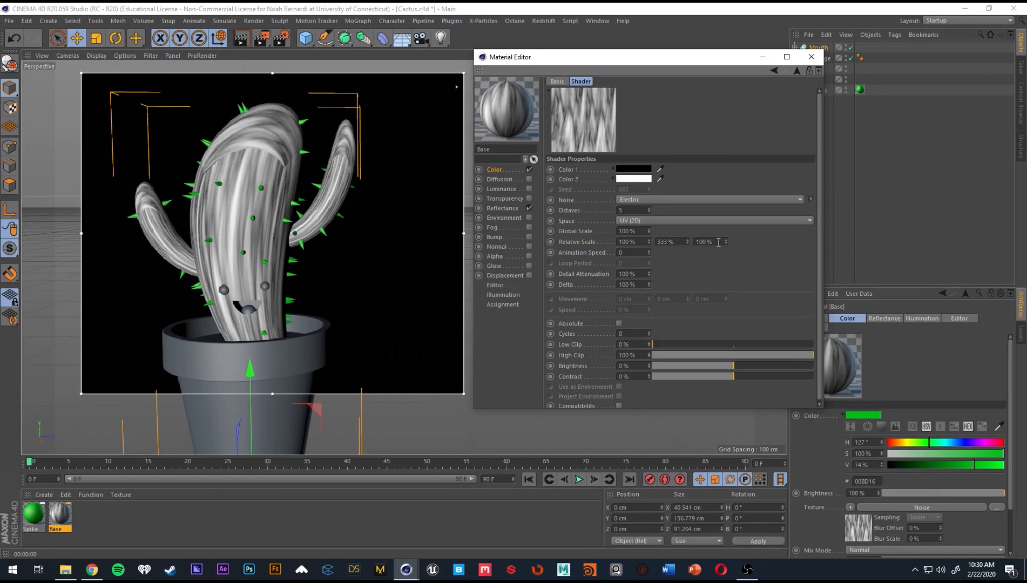
Set the third and first Relative Scale values of the noise to 250%.
drag(718, 241, 650, 239)
text(250)
key(Return)
double_click(639, 244)
text(250)
key(Return)
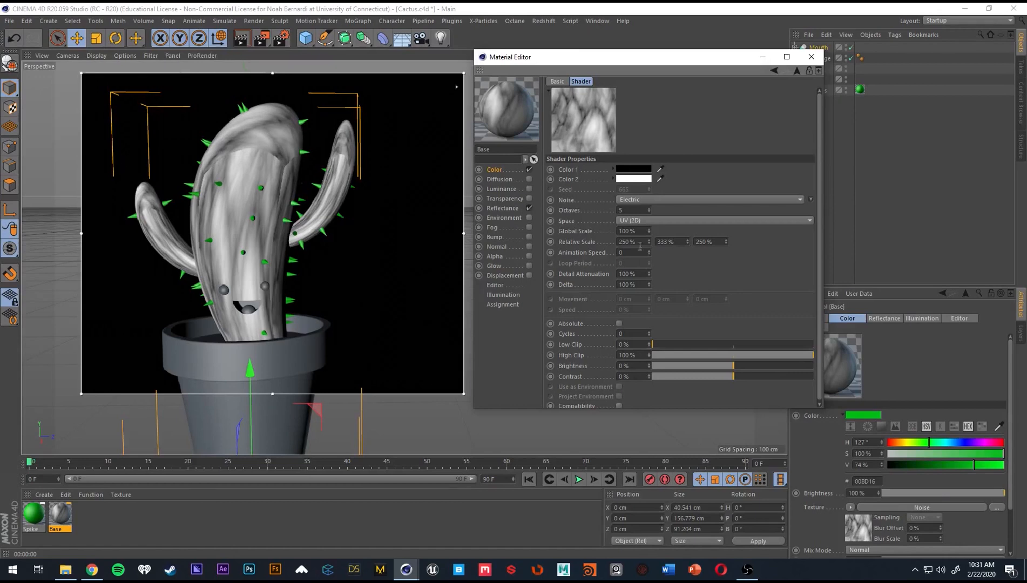
Lower the first and third Relative Scale values of the noise to 150%.
drag(639, 243, 581, 235)
text(150)
key(Tab)
key(Tab)
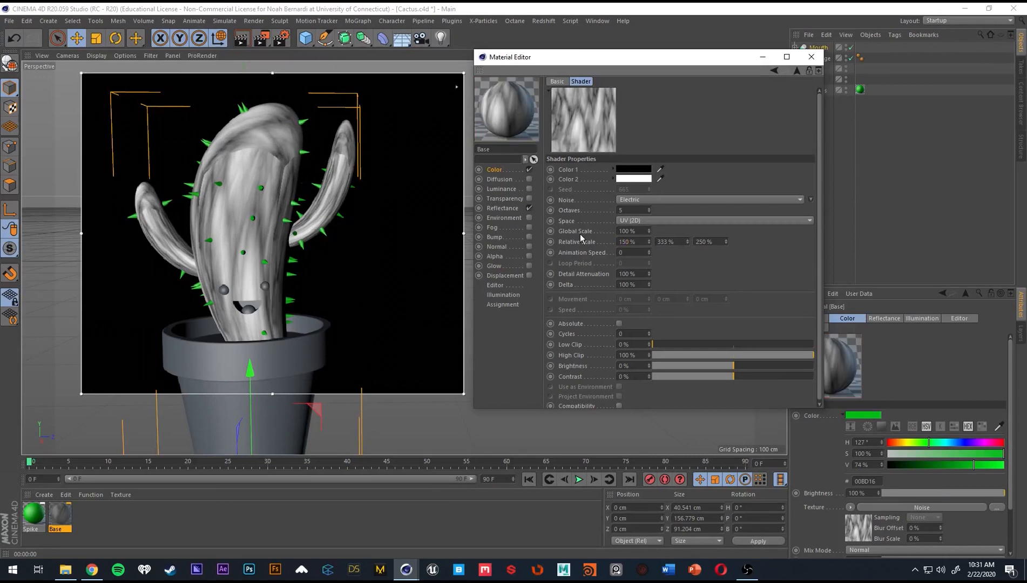
text(150)
key(Return)
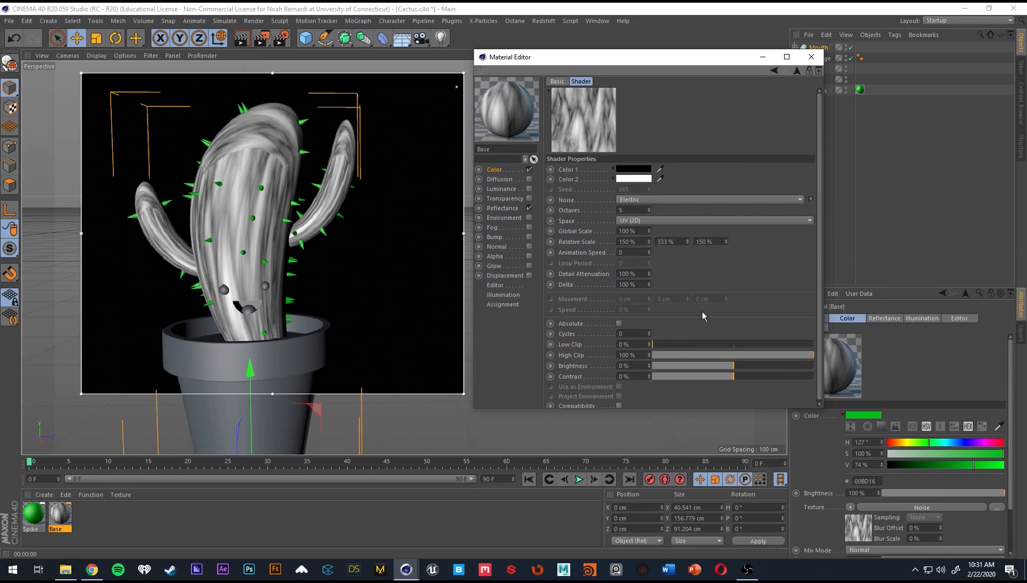
Sharpen the noise contrast by setting Low Clip to 21% and High Clip to 91%.
mouse_move(680, 344)
mouse_down()
mouse_move(719, 345)
mouse_move(686, 351)
mouse_up()
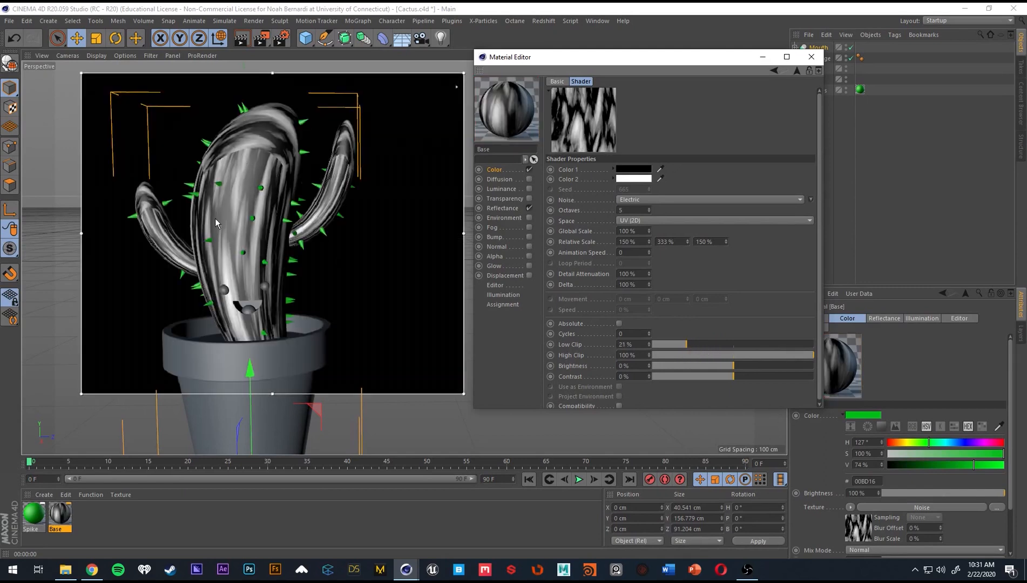
click(776, 356)
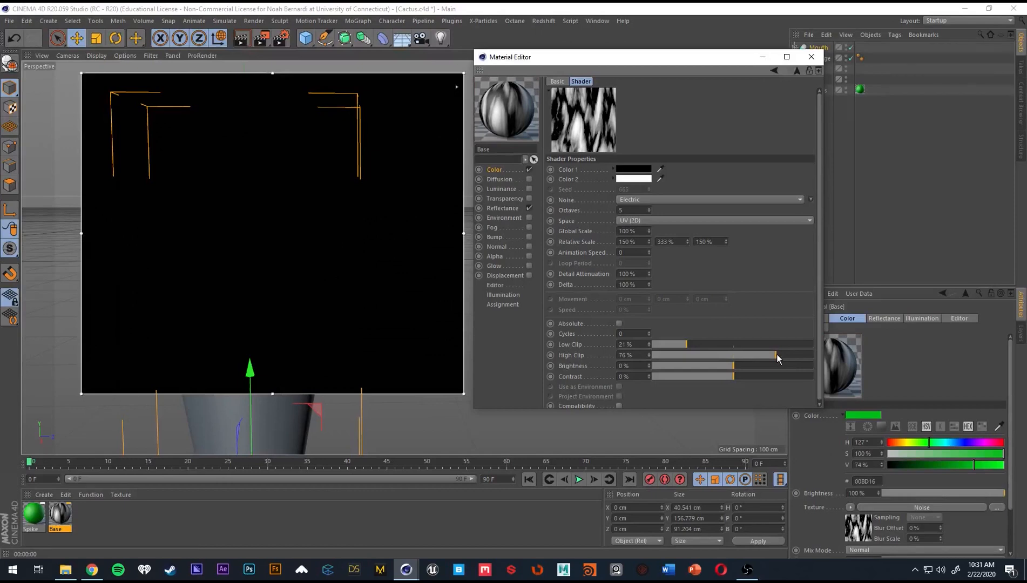
click(791, 355)
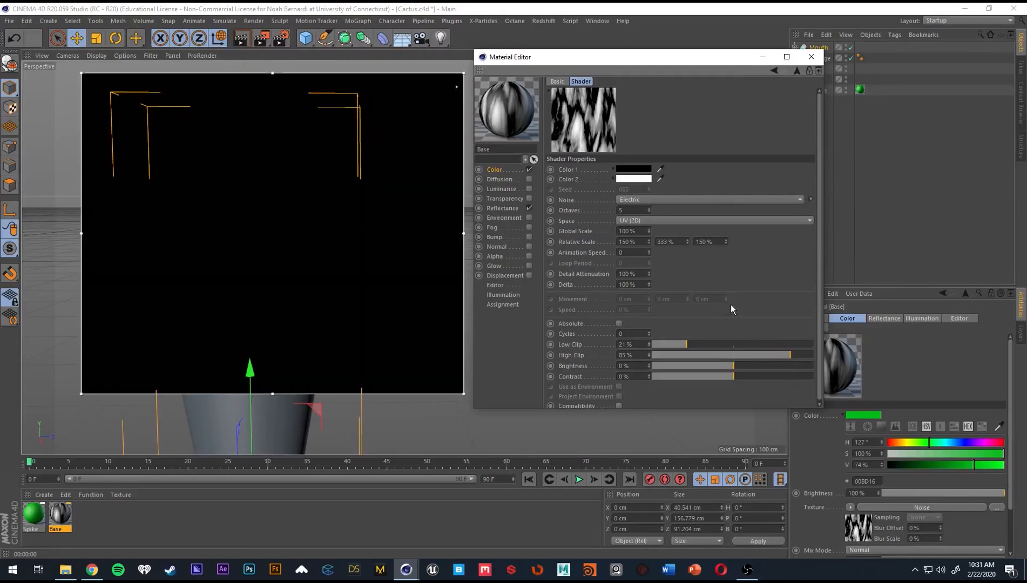
click(800, 356)
Set the second Relative Scale value of the noise to 500%.
drag(685, 242, 630, 242)
text(500)
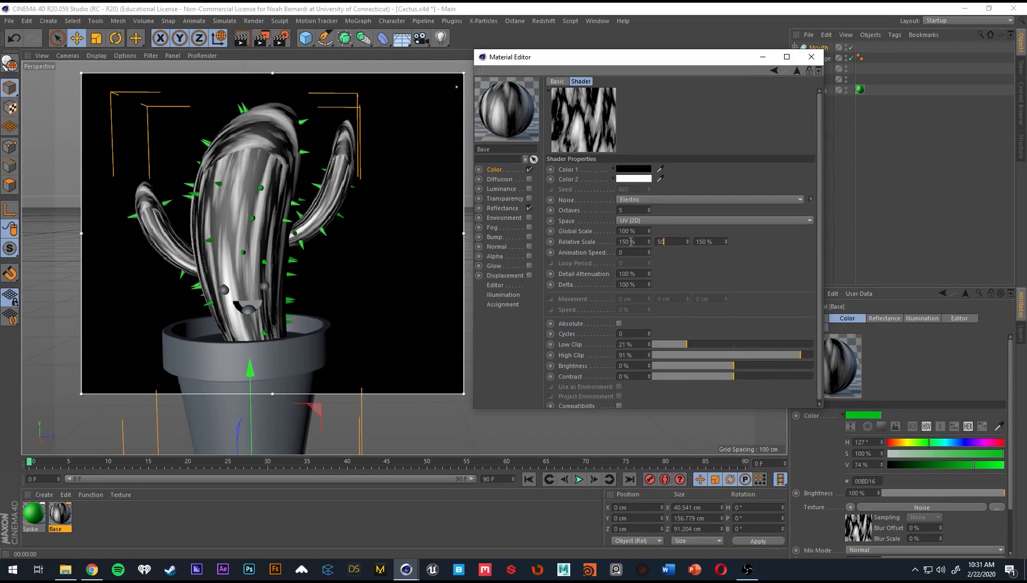
key(Return)
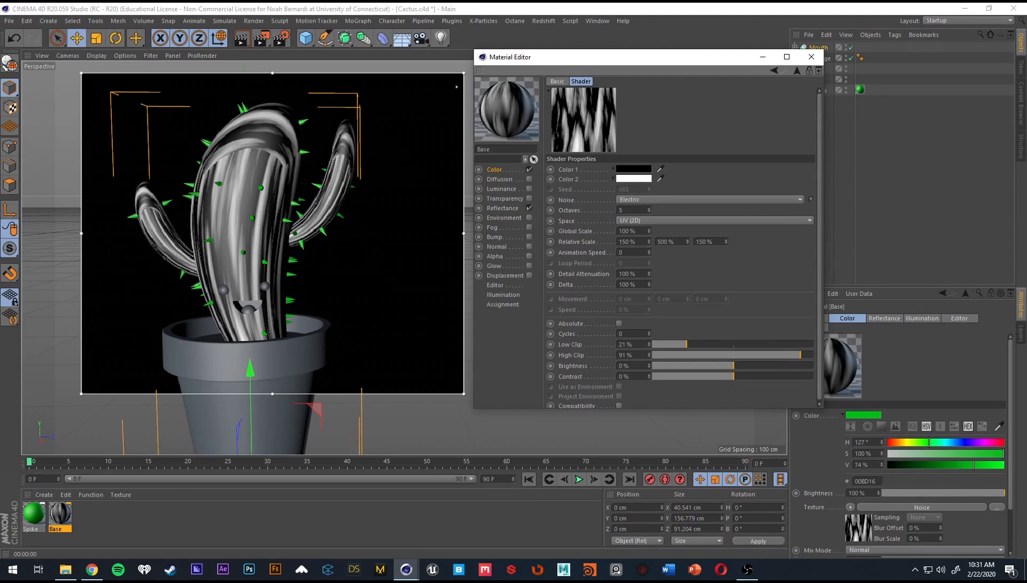
Reopen the Base material's Noise shader, switch its space to Texture and raise the second Relative Scale value to 3008%.
click(60, 514)
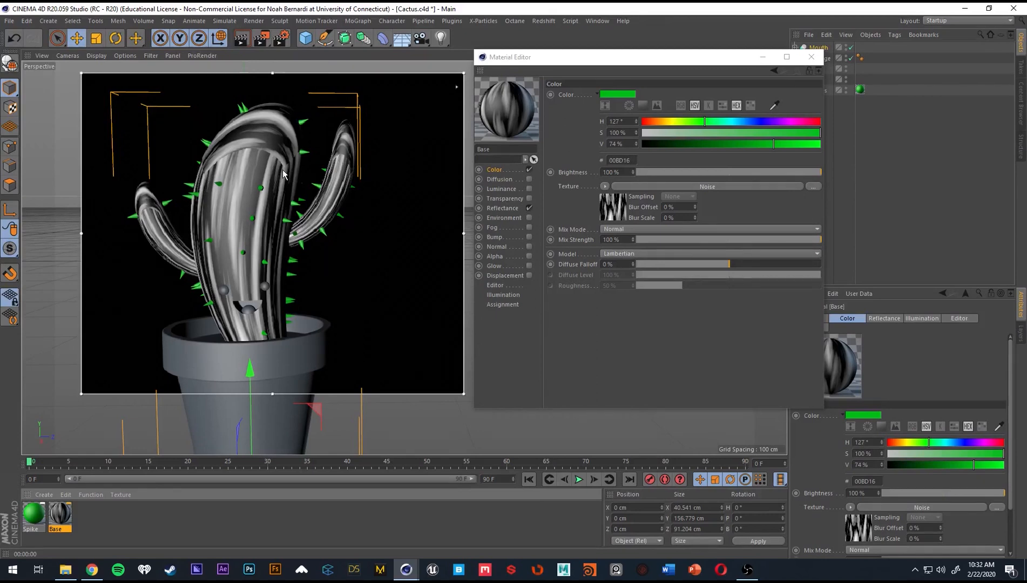
click(623, 213)
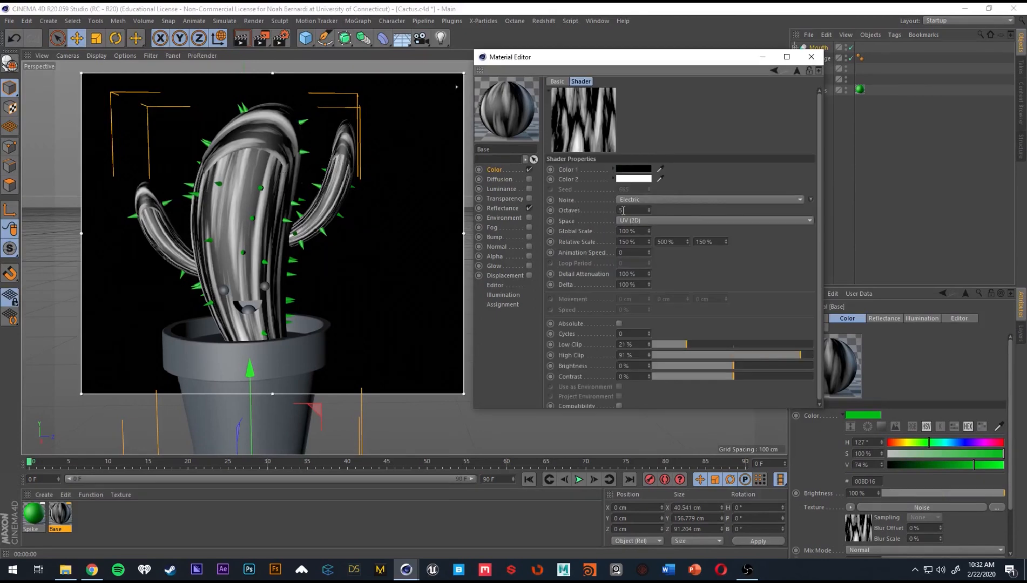
click(656, 220)
click(632, 242)
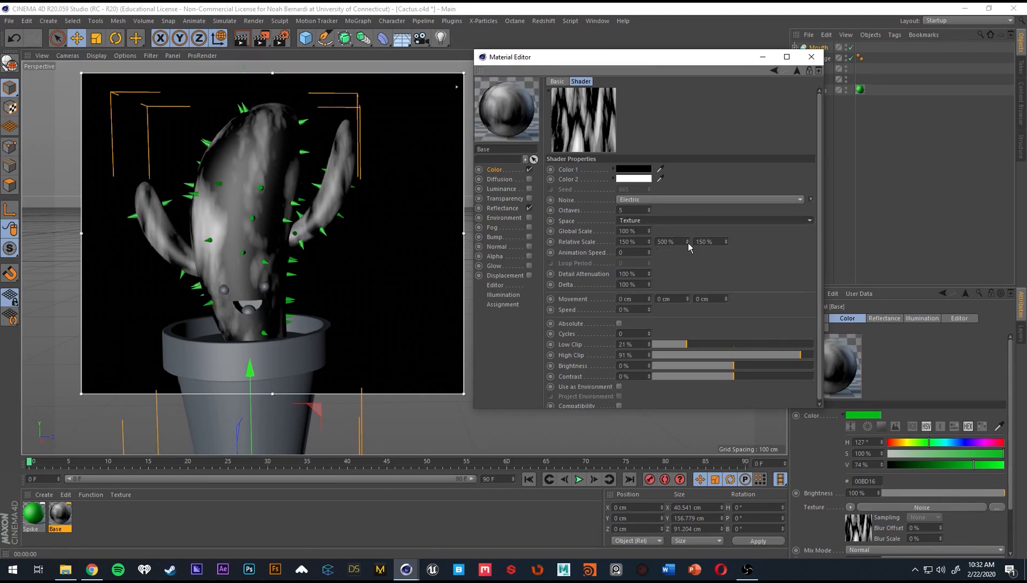
drag(688, 242, 700, 213)
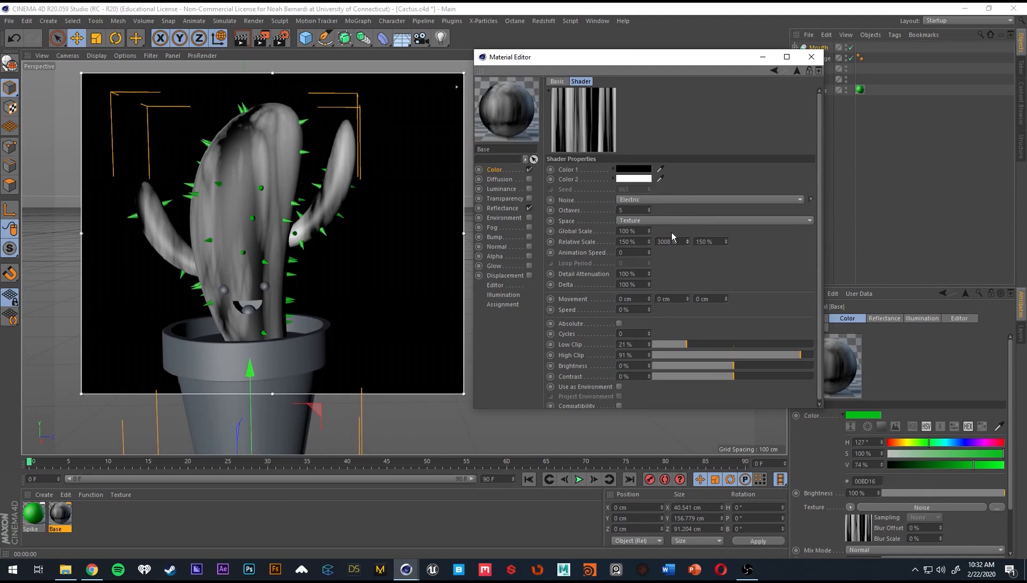
Try 5% and 35% for the first Relative Scale value of the noise to narrow the stripes.
click(629, 241)
text(5)
key(Tab)
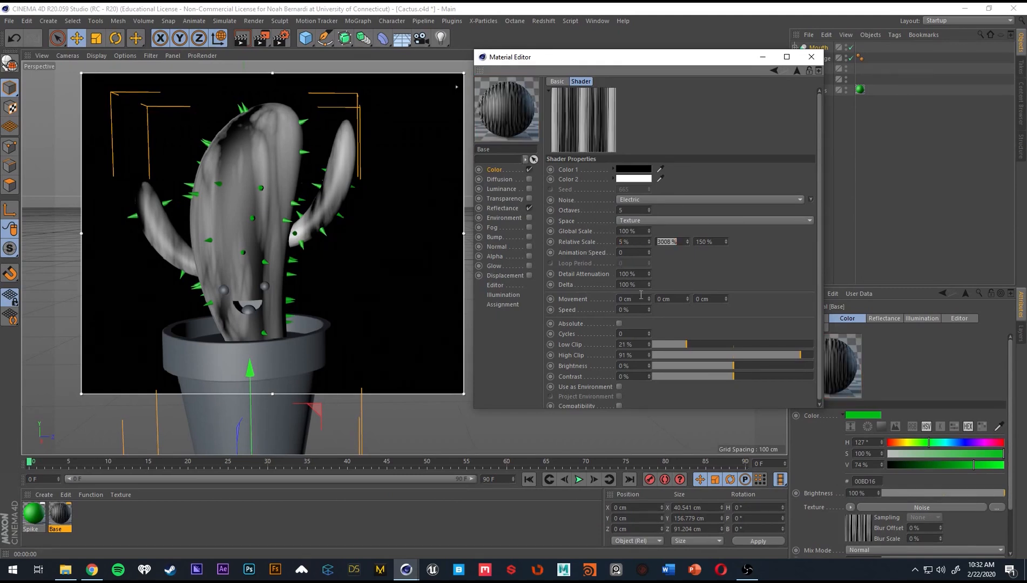
drag(636, 242, 586, 244)
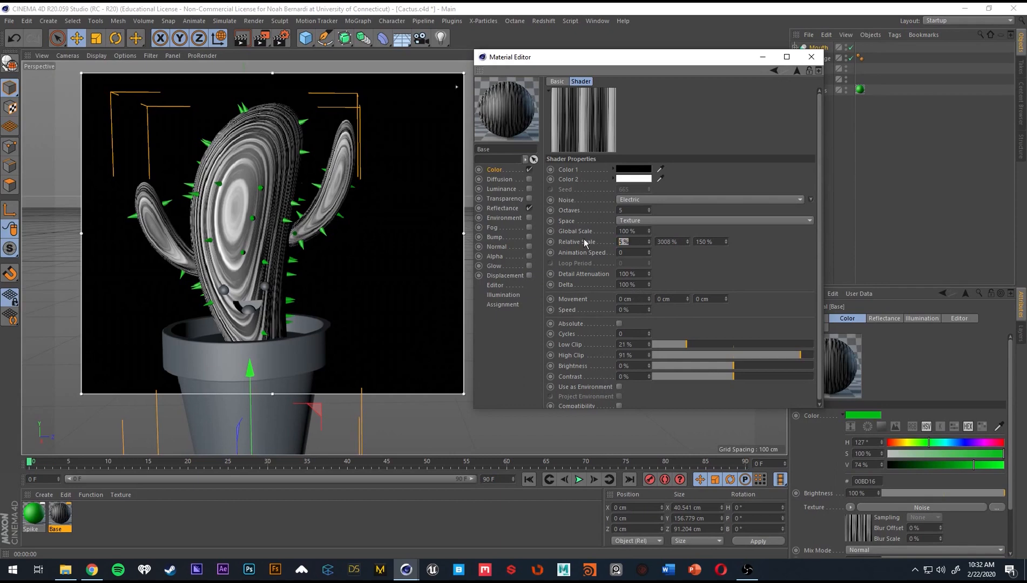
text(15)
key(Return)
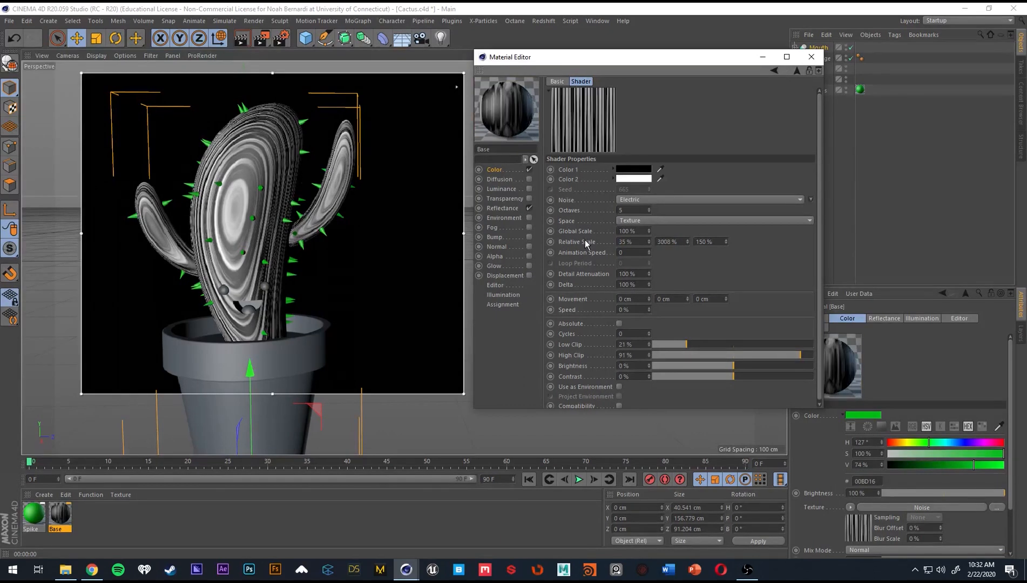
Set the first Relative Scale value of the noise to 50%.
click(639, 241)
text(50)
key(Return)
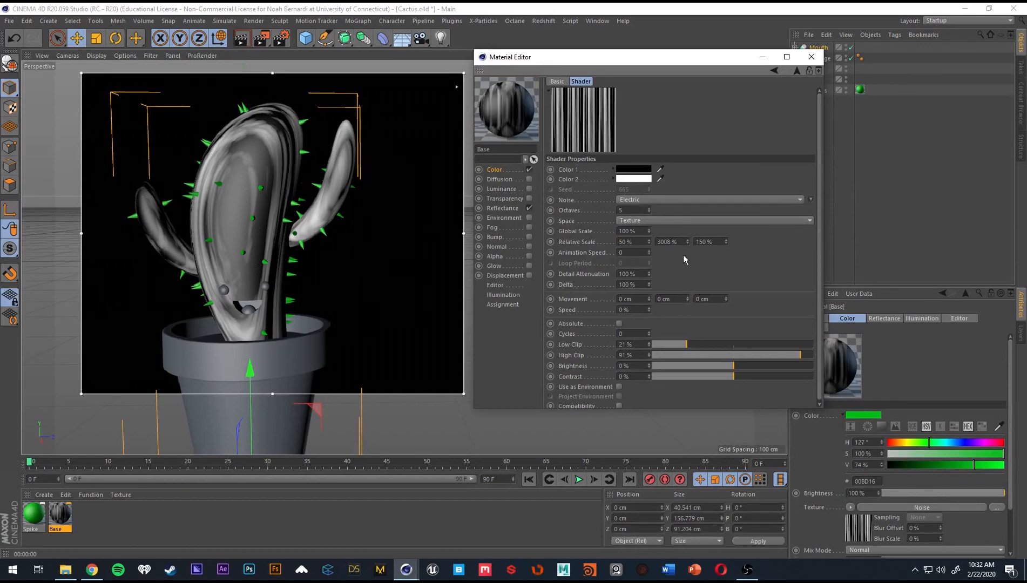
Set the third Relative Scale value of the noise to 56% and raise its Low Clip.
drag(719, 242, 658, 241)
text(50)
key(Return)
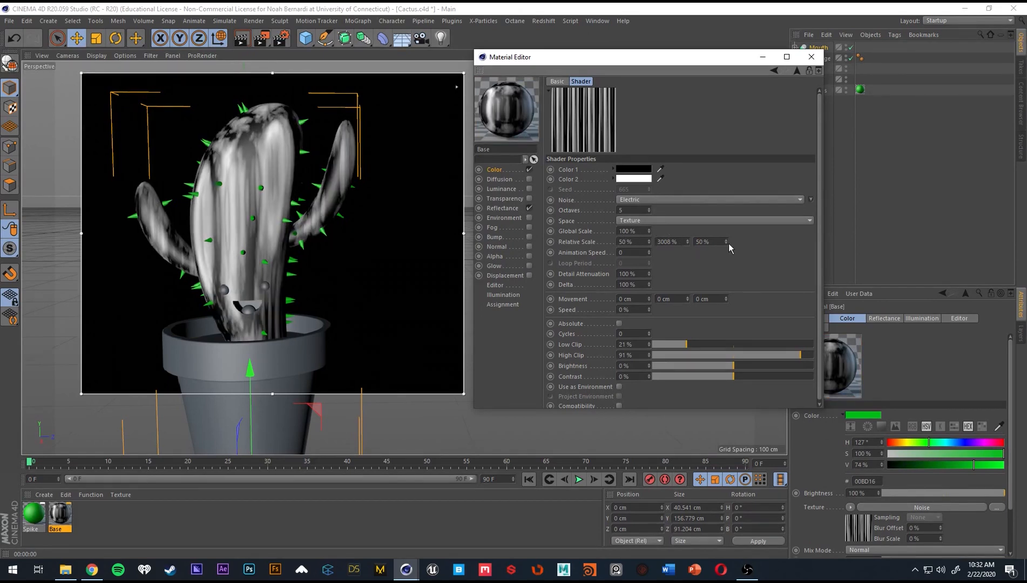
drag(728, 244, 728, 239)
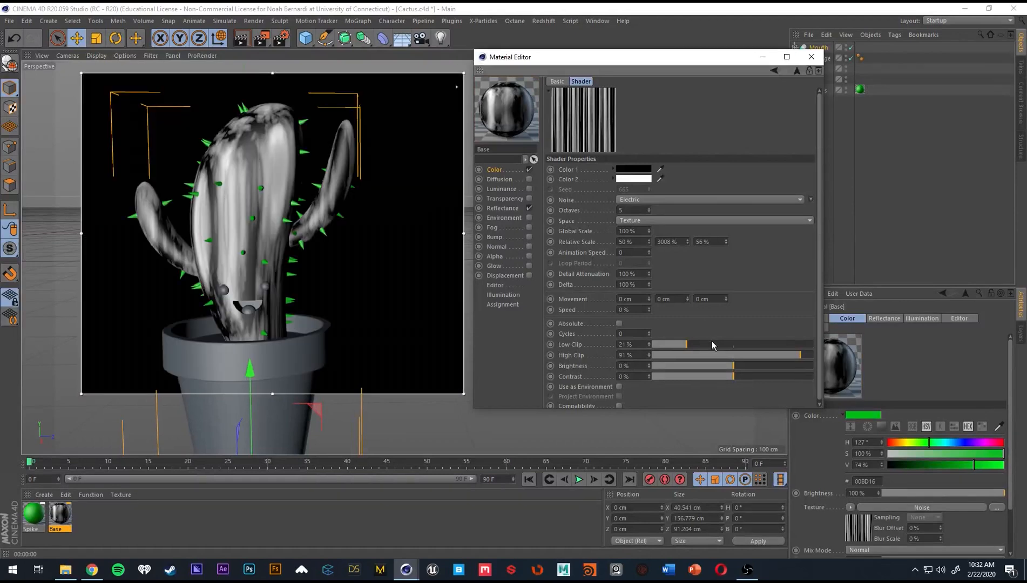
click(709, 342)
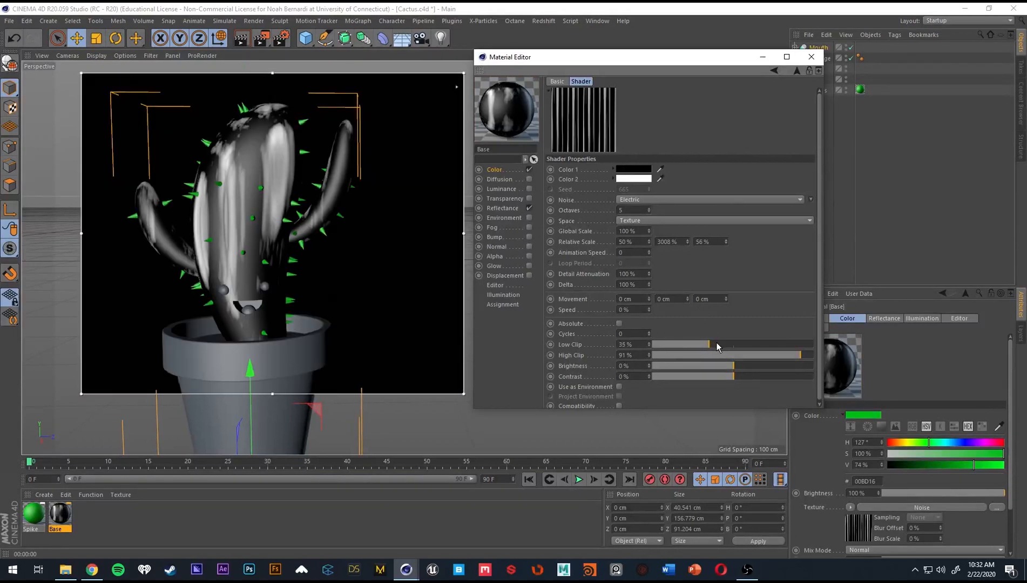
drag(716, 344, 696, 345)
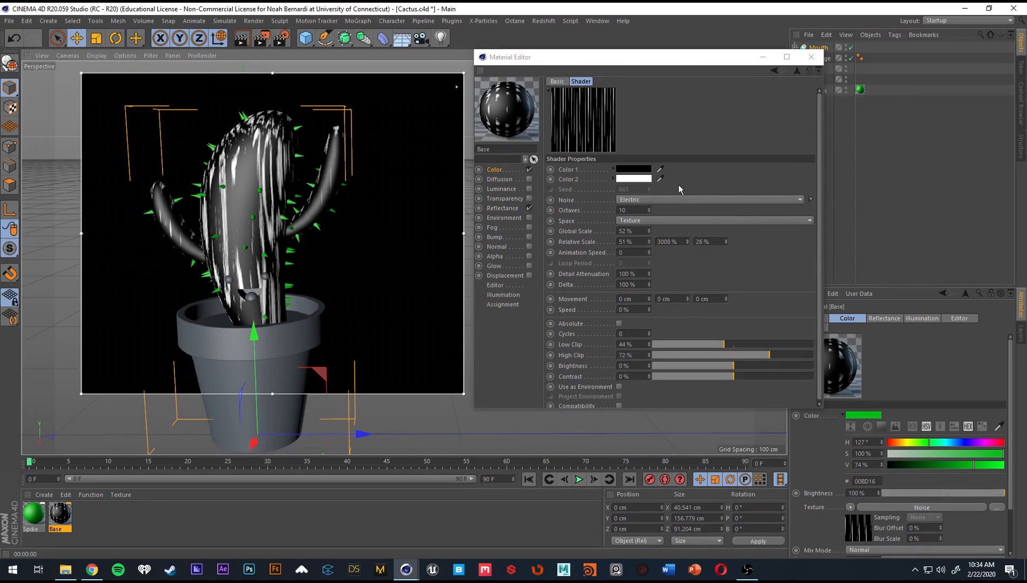
Set Color 1 of the Base material's Noise shader to a dark green.
click(495, 170)
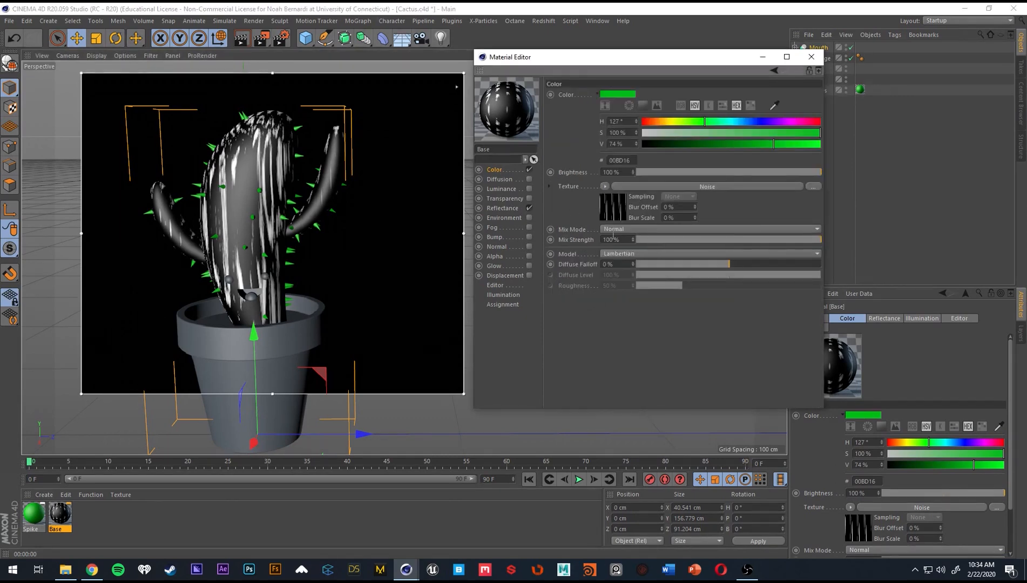
click(612, 213)
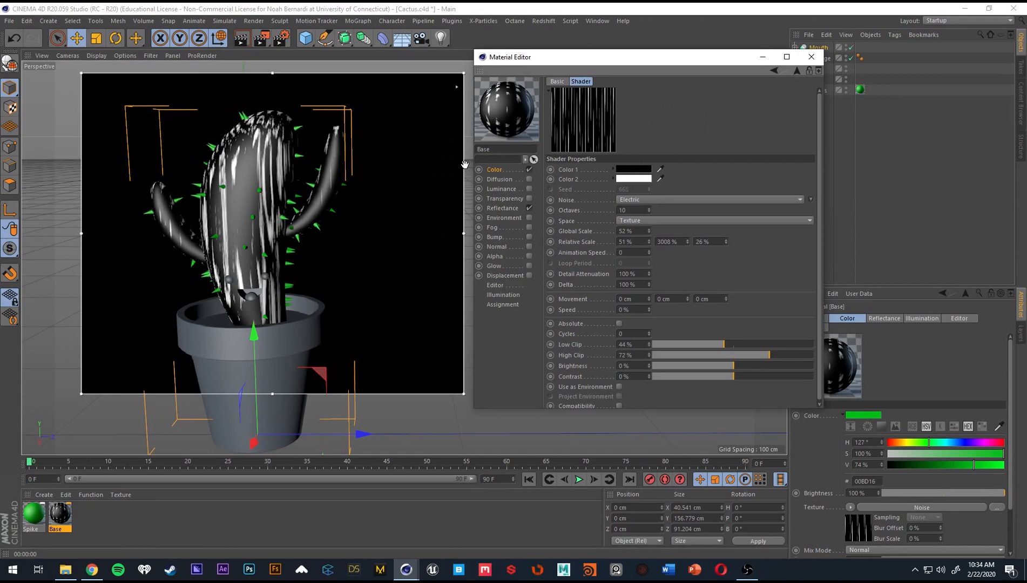
click(633, 169)
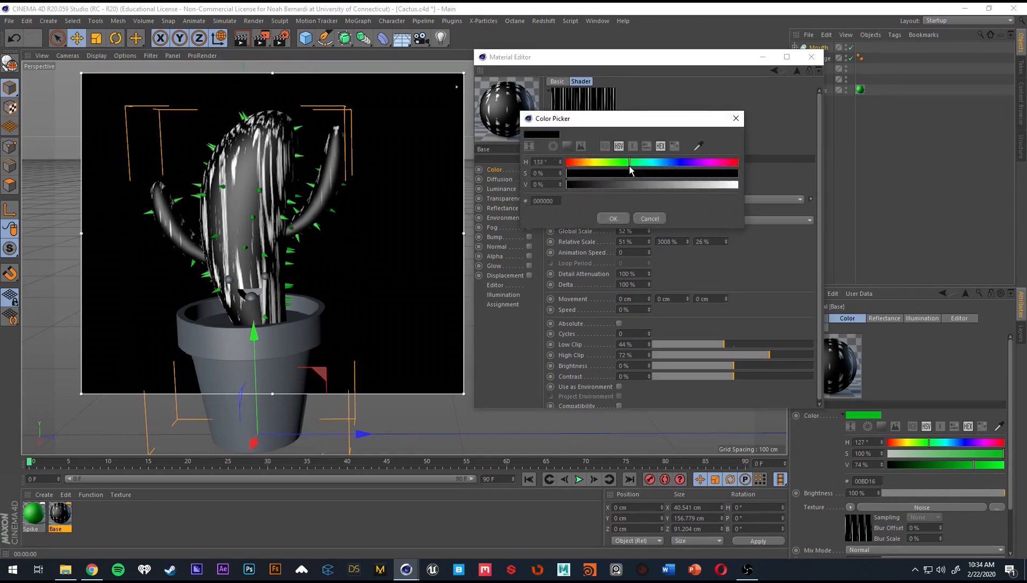
mouse_move(637, 173)
mouse_down()
mouse_move(738, 173)
mouse_move(623, 185)
mouse_move(646, 185)
mouse_up()
click(612, 217)
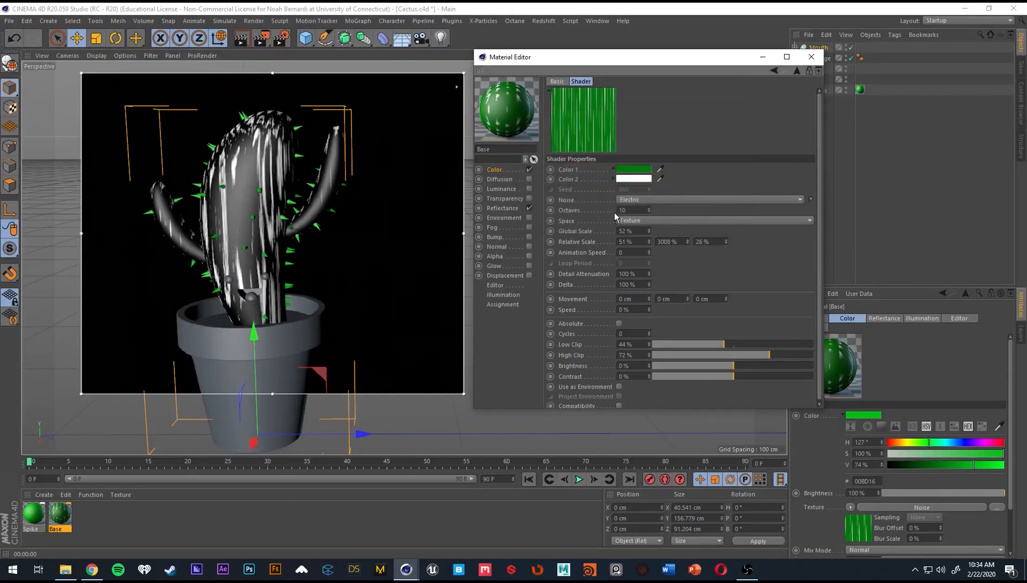
Set Color 2 of the noise to an olive yellow with 61% saturation and 63% value.
click(636, 178)
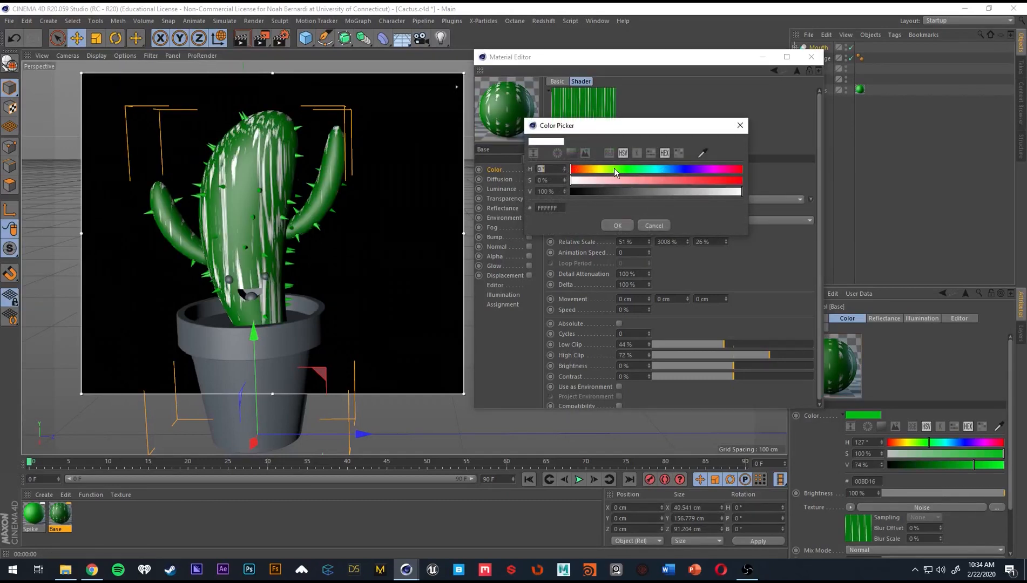
click(606, 168)
drag(615, 180, 680, 193)
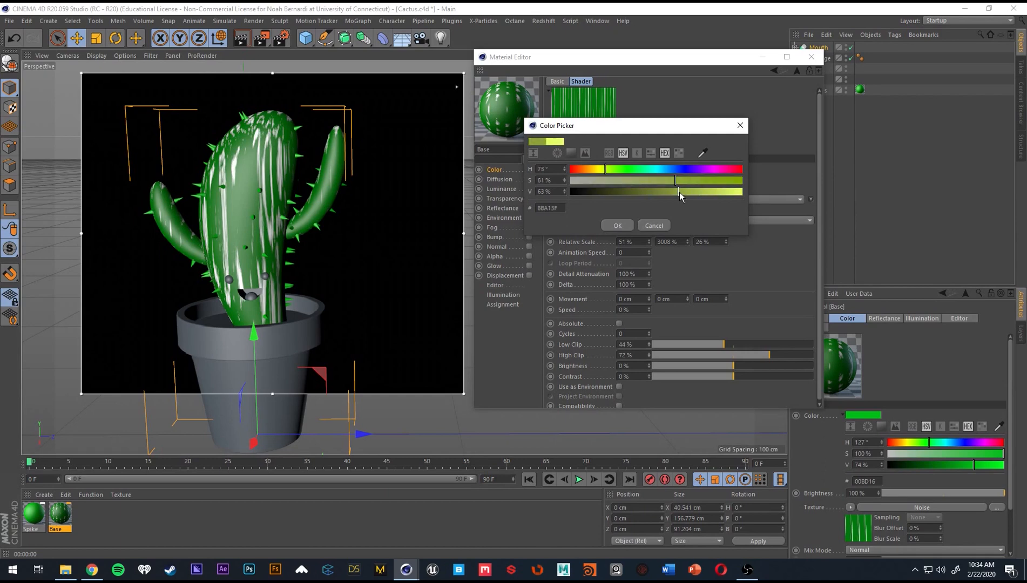
click(596, 169)
click(630, 224)
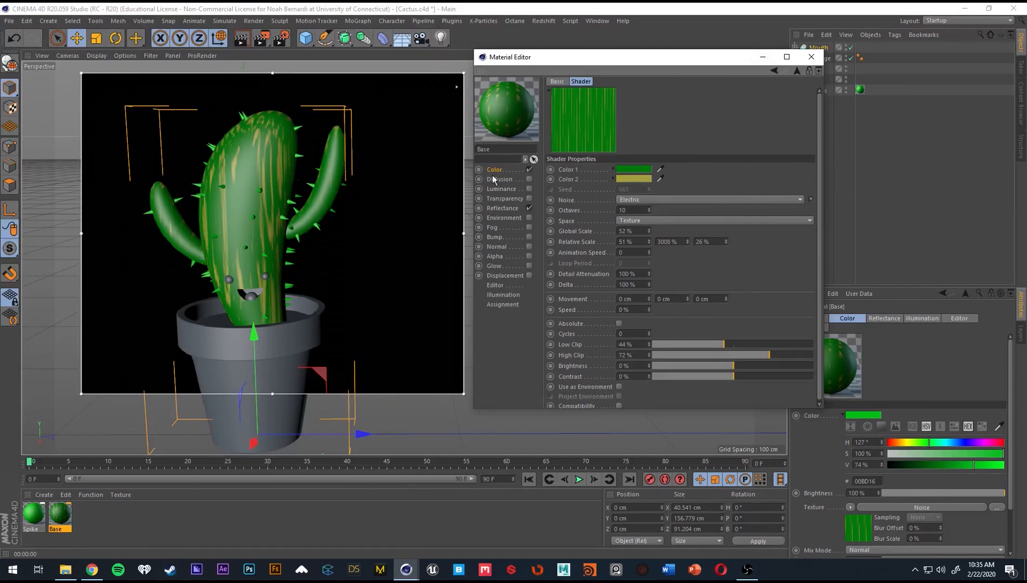
Create a new material and name it Eyes.
click(505, 208)
double_click(96, 515)
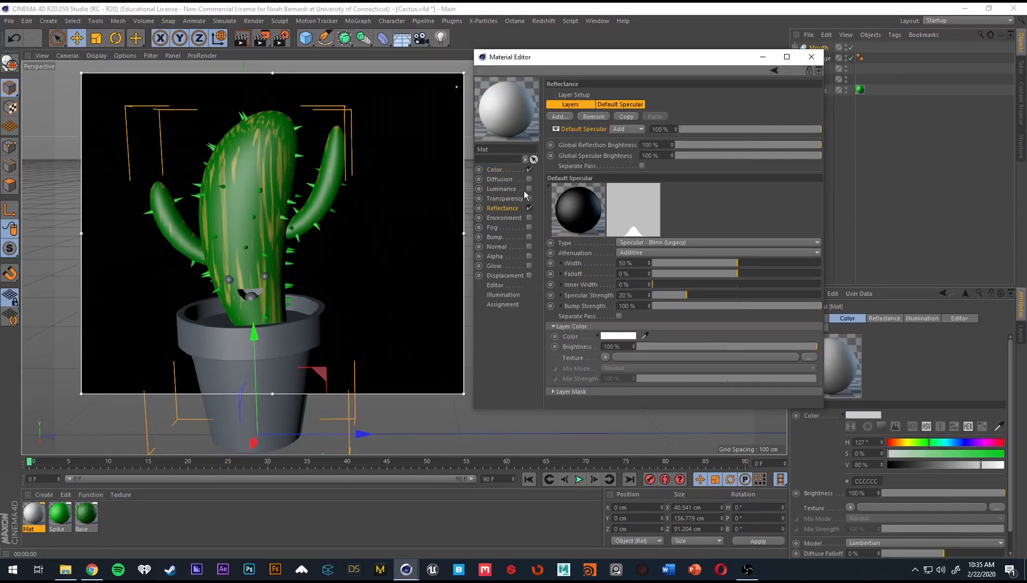
click(503, 170)
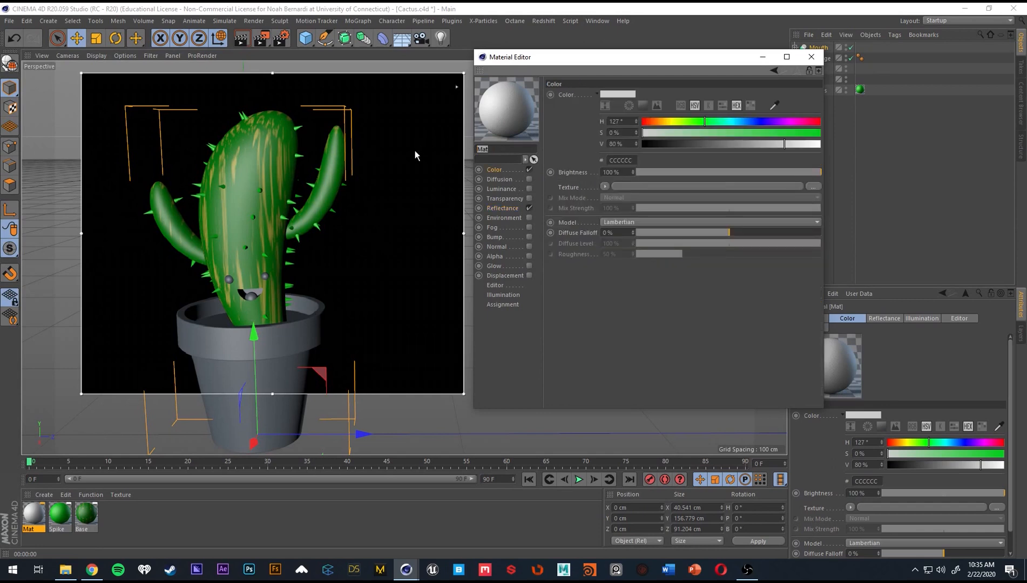
text(Eyes)
key(Return)
click(812, 57)
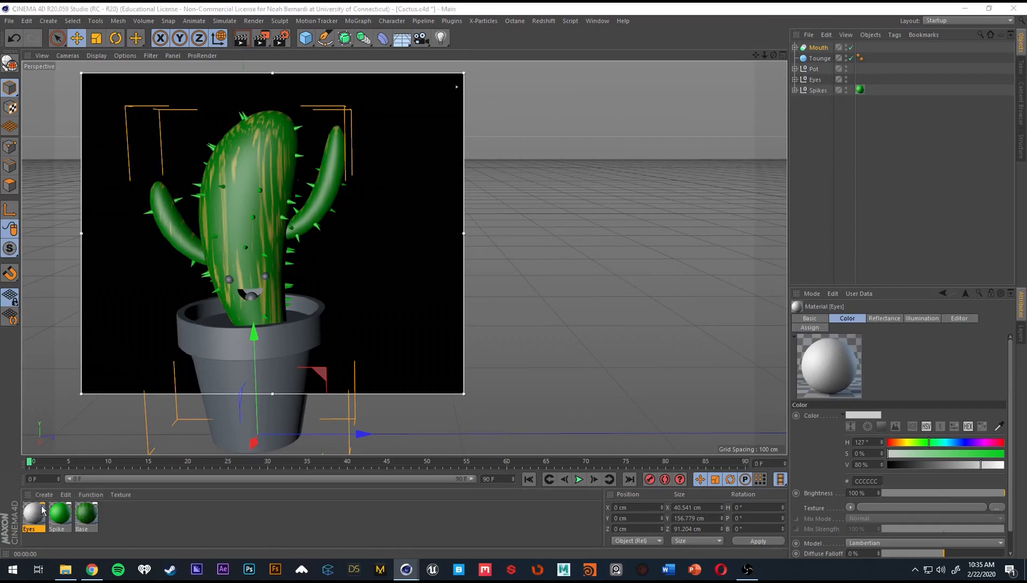
Set the color of the Eyes material to black.
double_click(42, 510)
drag(335, 68, 595, 67)
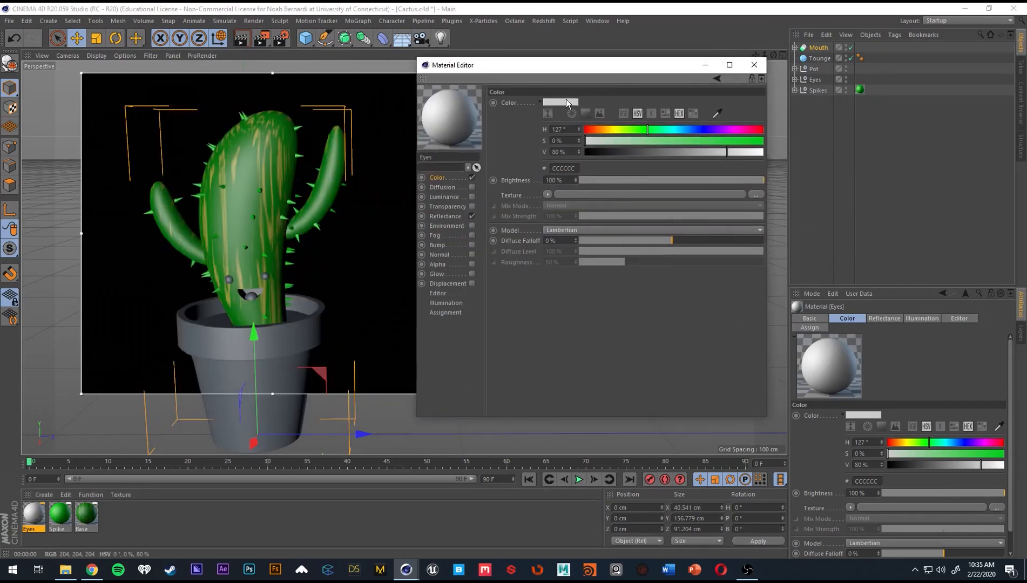
click(568, 103)
drag(560, 113, 494, 113)
click(554, 145)
click(754, 65)
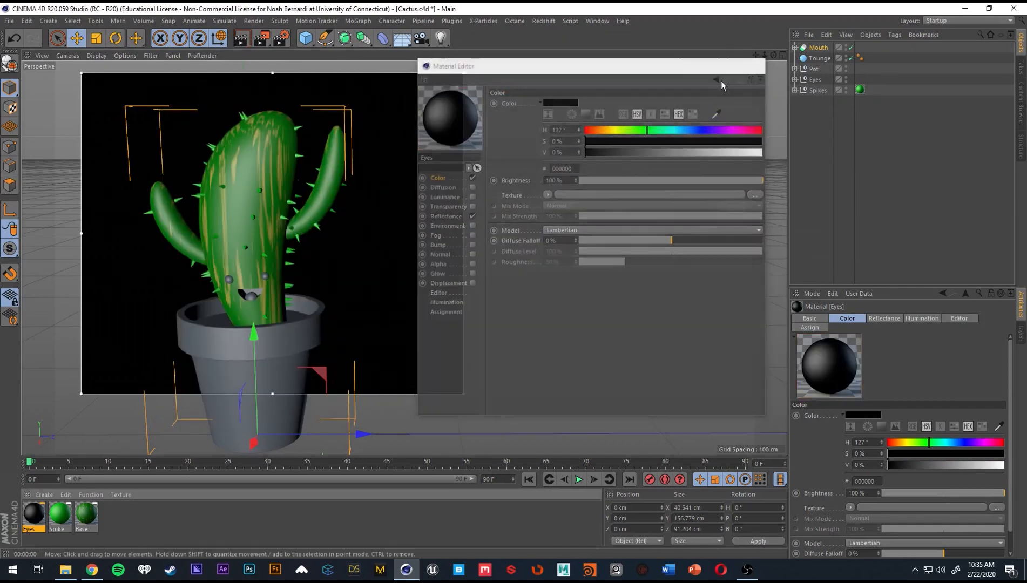
Apply the Eyes material to both eyes of the cactus, undoing its accidental assignment to the body.
drag(35, 517, 229, 279)
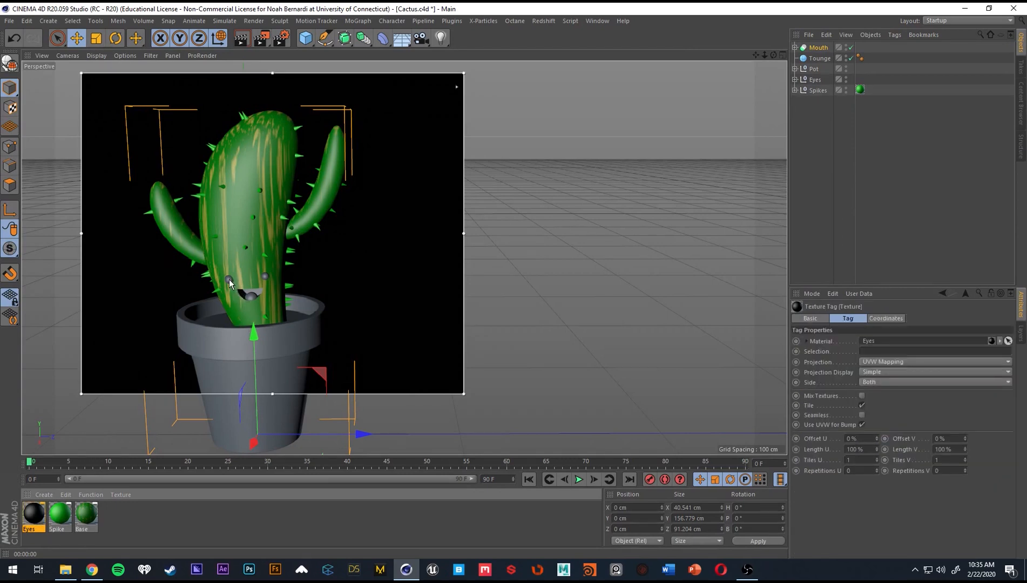
drag(43, 512, 266, 280)
key(ctrl+z)
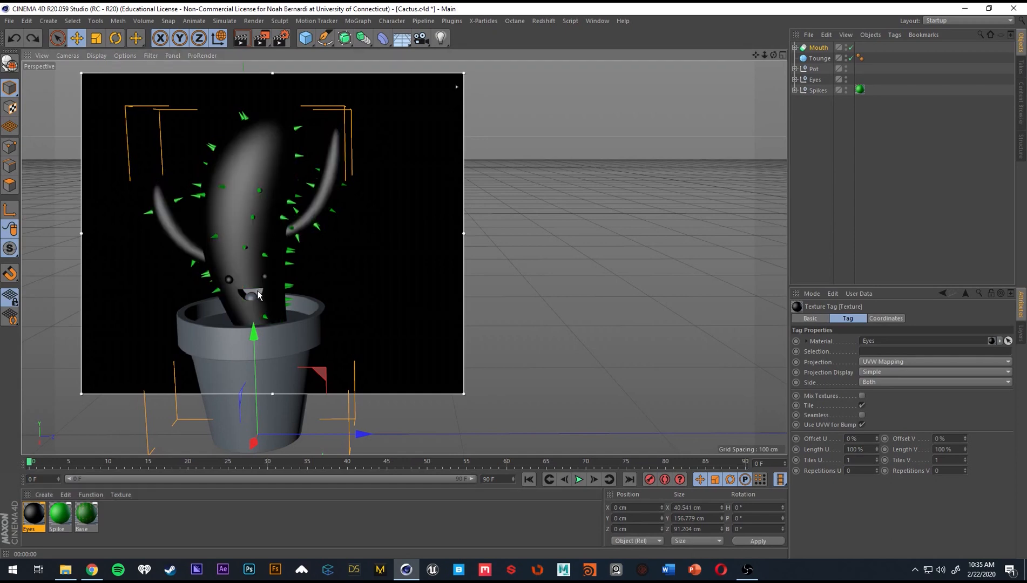
key(alt+r)
alt+right_drag(224, 303, 341, 266)
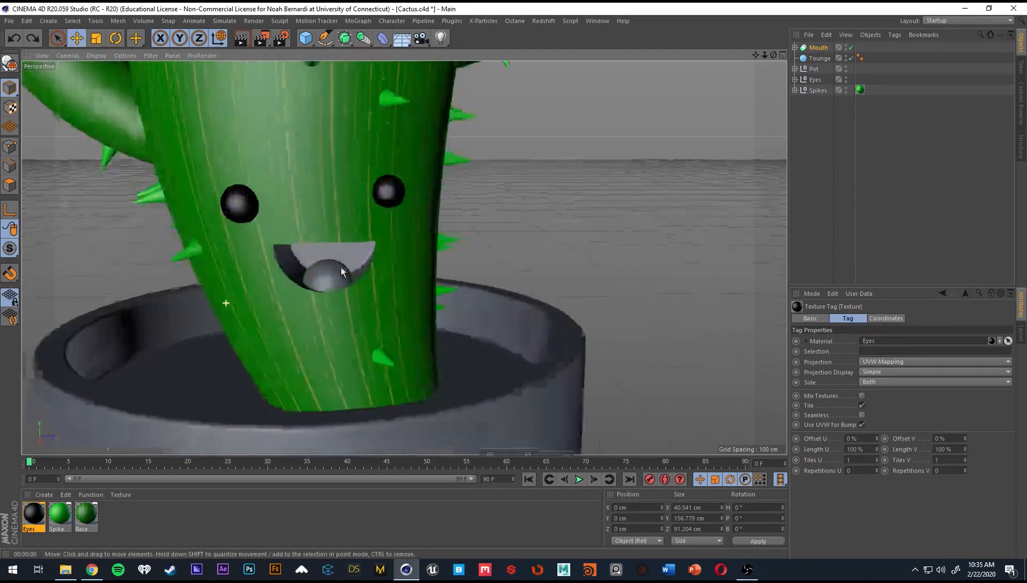
alt+drag(341, 266, 345, 257)
Apply the black Eyes material to the Mouth null inside the Mouth boole instead of to the whole cactus body.
drag(34, 515, 302, 258)
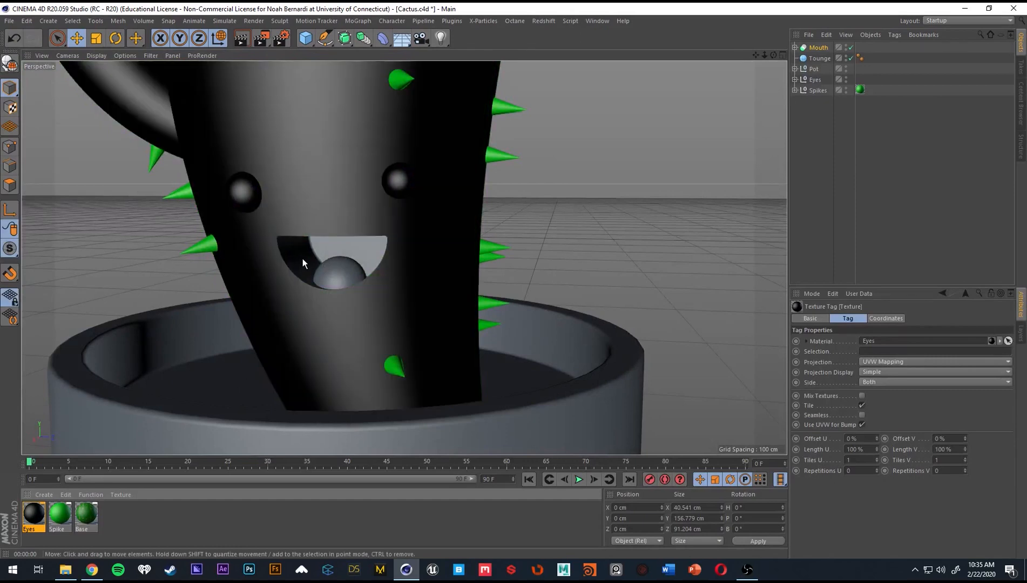
key(ctrl+z)
click(795, 48)
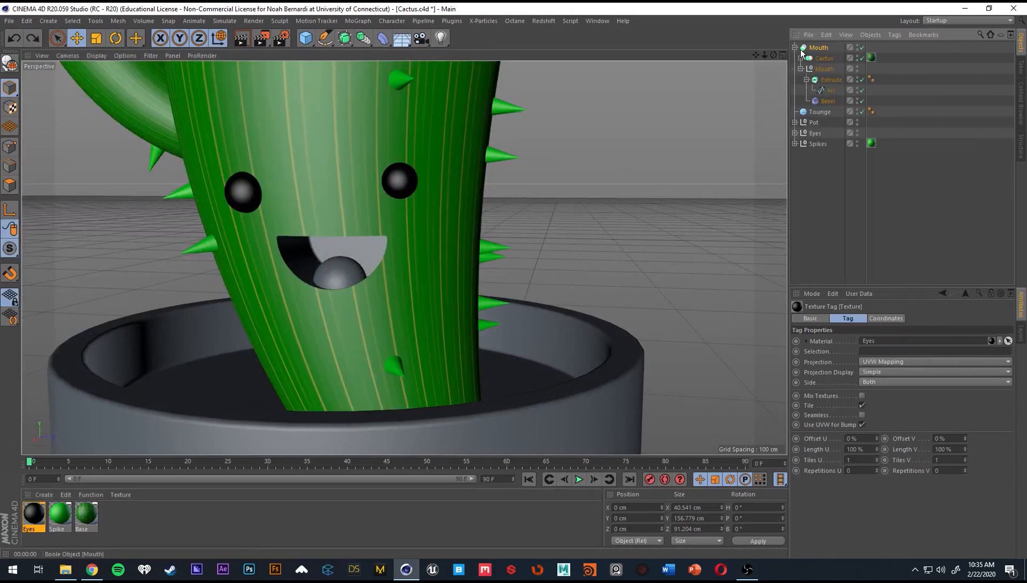
click(801, 69)
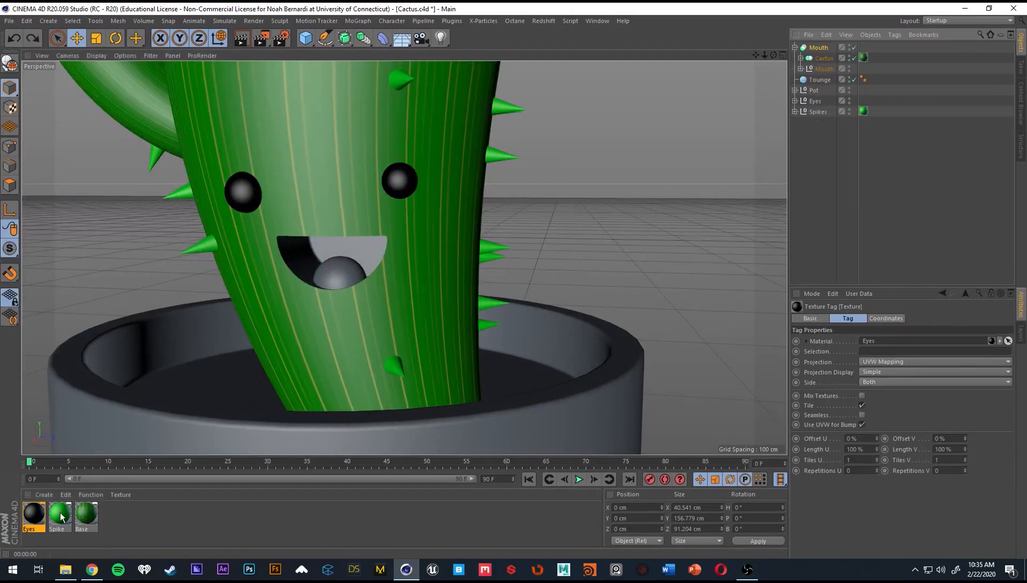
drag(821, 69, 826, 71)
alt+drag(394, 219, 356, 206)
key(alt+r)
scroll(357, 210, down, 4)
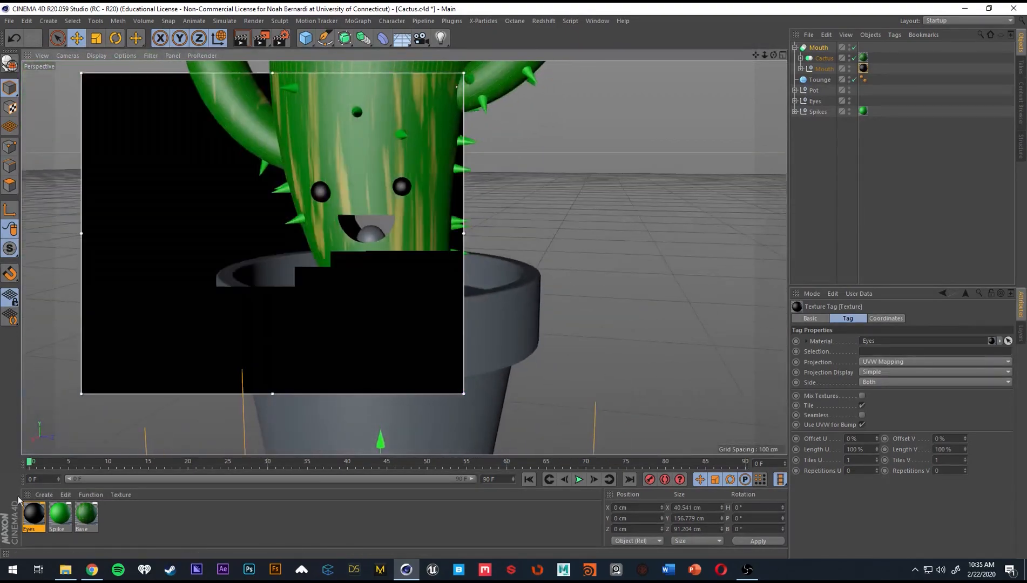
Duplicate the Eyes material and rename the copy Mouth.
click(44, 516)
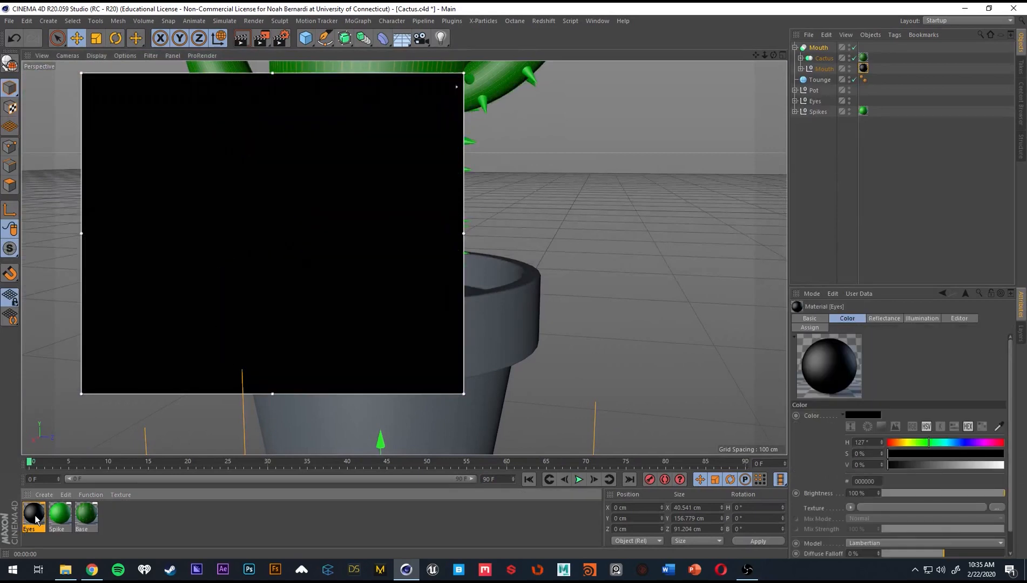
key(ctrl+c)
key(ctrl+v)
double_click(33, 529)
text(M)
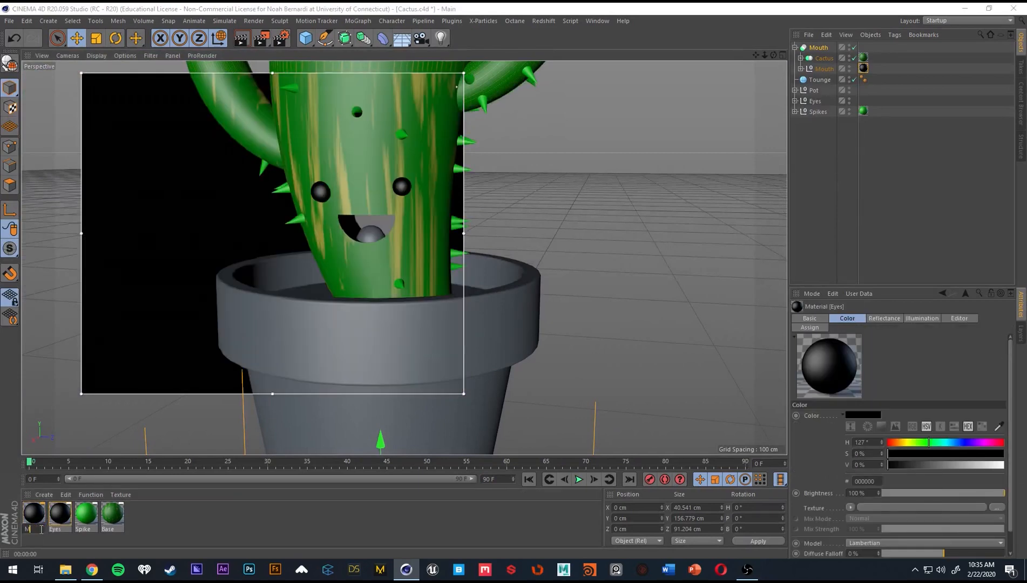
text(outh)
key(Return)
Set the Mouth material's color to pink with hue 311°, saturation 38% and value 88%.
double_click(34, 518)
drag(396, 140, 490, 151)
click(471, 152)
mouse_move(486, 161)
mouse_down()
mouse_move(473, 161)
mouse_move(469, 139)
mouse_move(484, 142)
mouse_up()
mouse_move(482, 151)
mouse_down()
mouse_move(393, 150)
mouse_move(486, 158)
mouse_up()
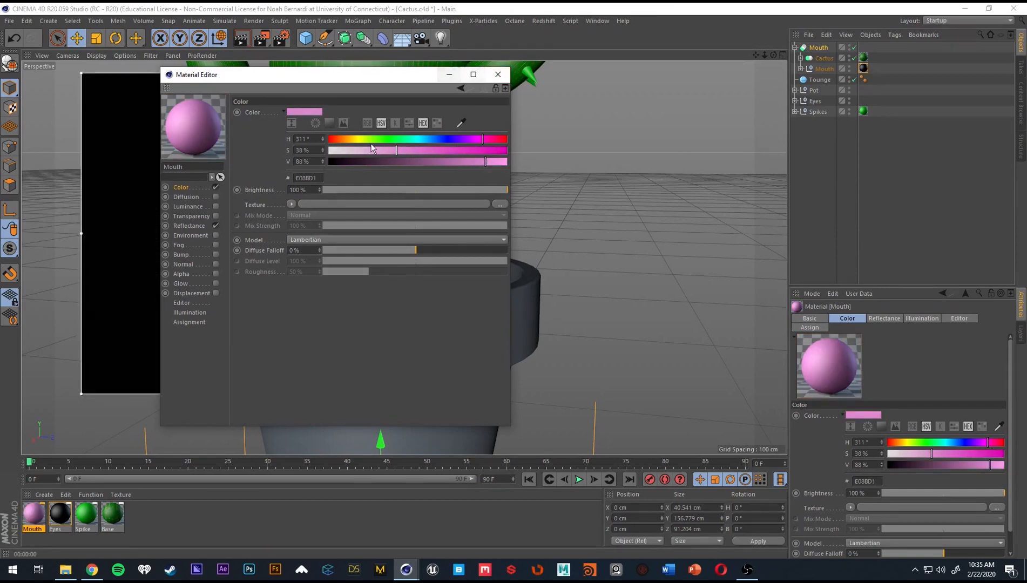
click(497, 74)
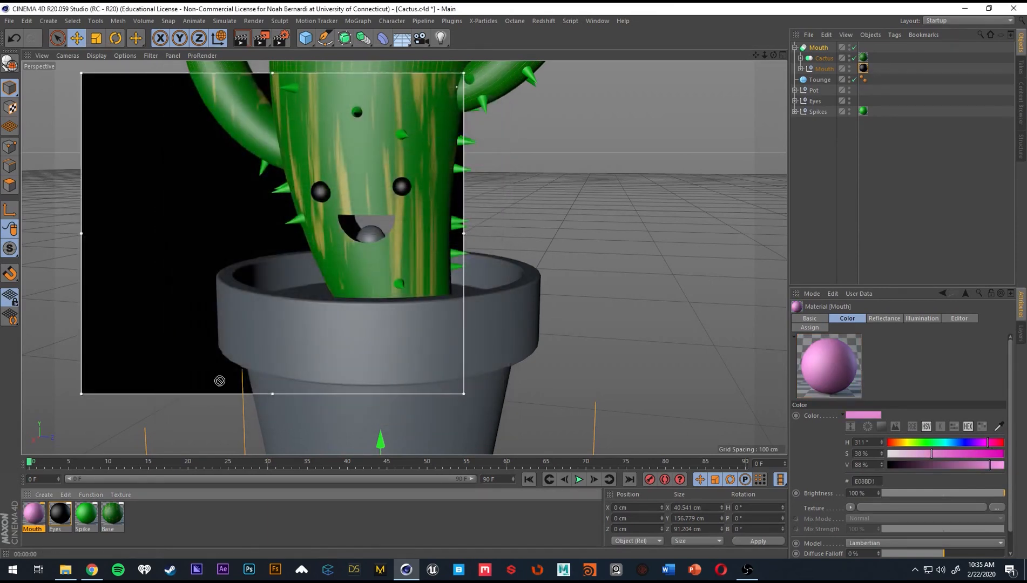
Apply the pink Mouth material to the tongue and collapse the Mouth boole's hierarchy.
drag(377, 233, 345, 320)
scroll(419, 245, down, 5)
alt+middle_drag(344, 317, 338, 295)
click(869, 155)
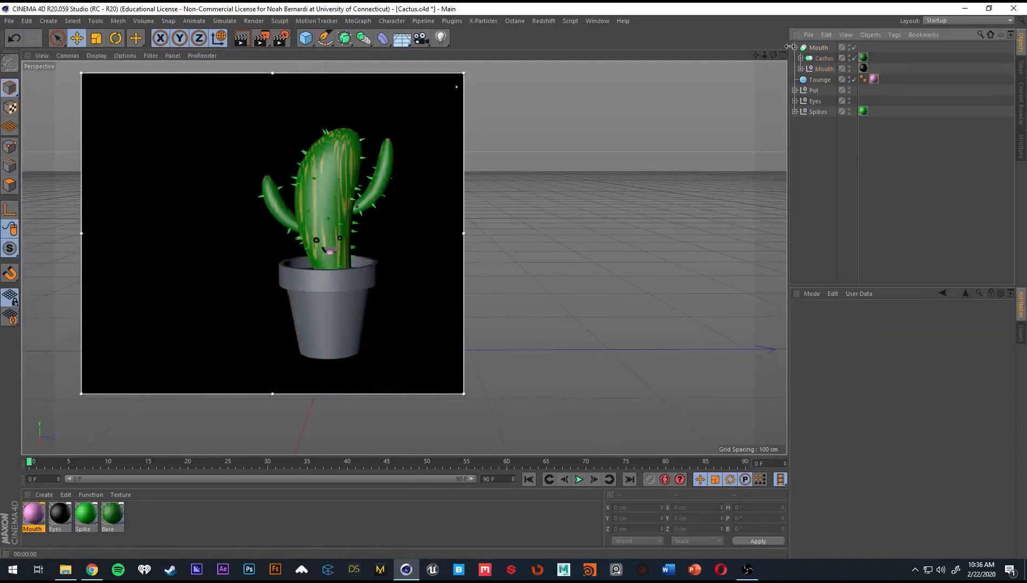
click(795, 47)
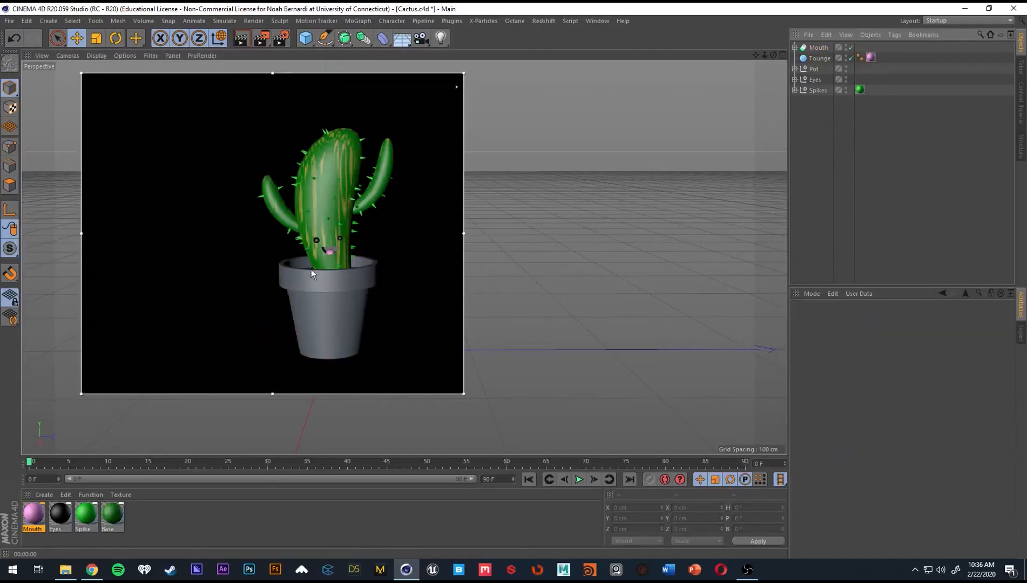
Create a new material and name it Pot.
click(165, 515)
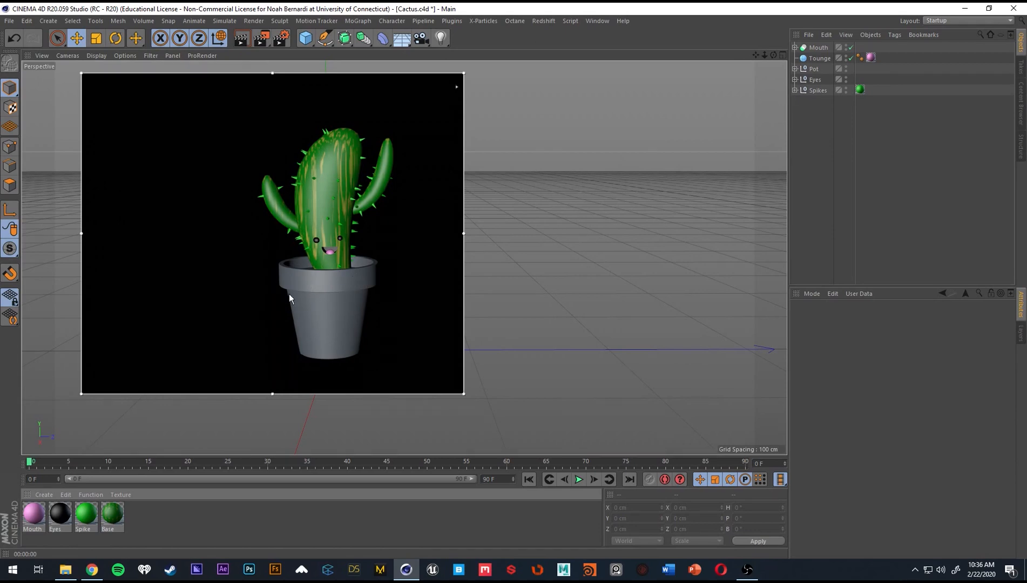
double_click(179, 517)
double_click(32, 529)
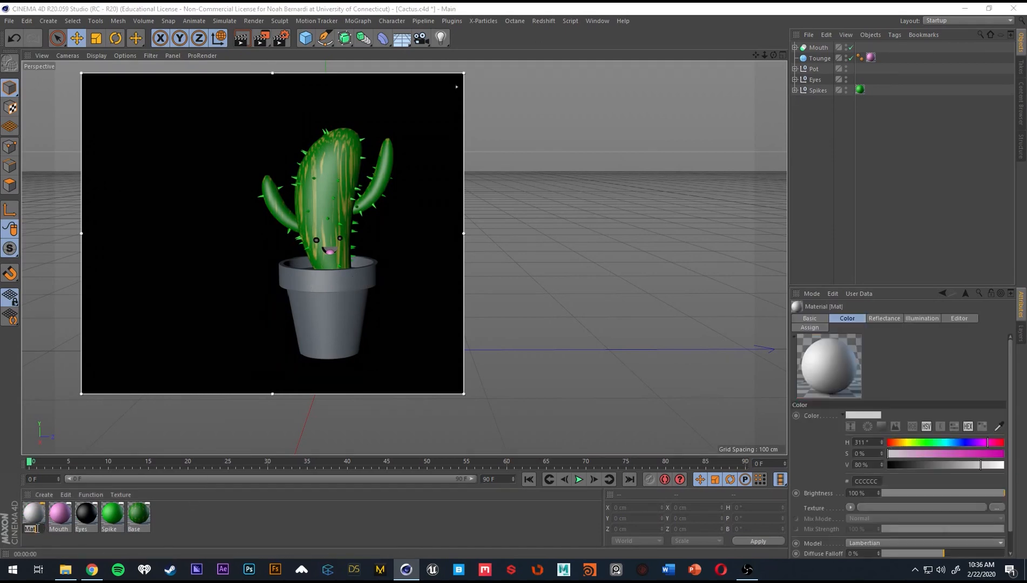
text(Pot)
key(Return)
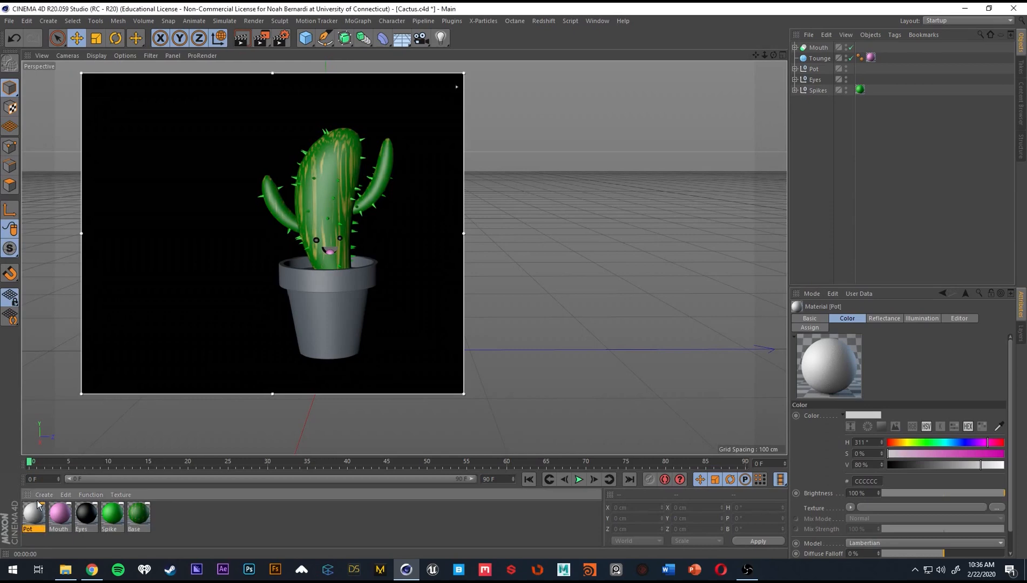
Set the Pot material's color to terracotta orange with hue 32°, saturation 88% and value 78%, and apply it to the pot.
double_click(33, 513)
drag(350, 66, 587, 71)
drag(583, 128, 588, 129)
drag(664, 144, 723, 141)
drag(582, 130, 702, 153)
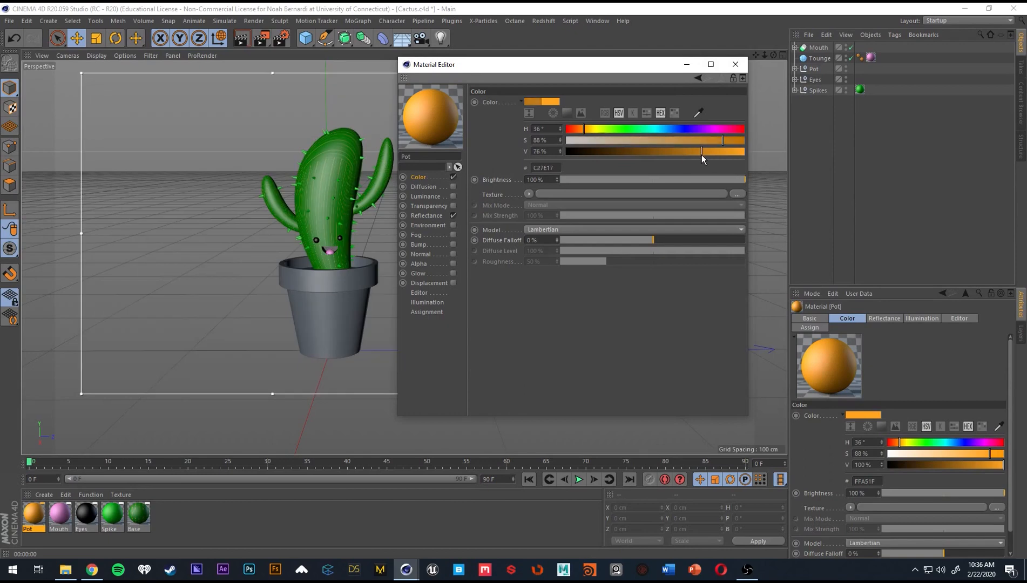
drag(588, 130, 582, 131)
click(735, 64)
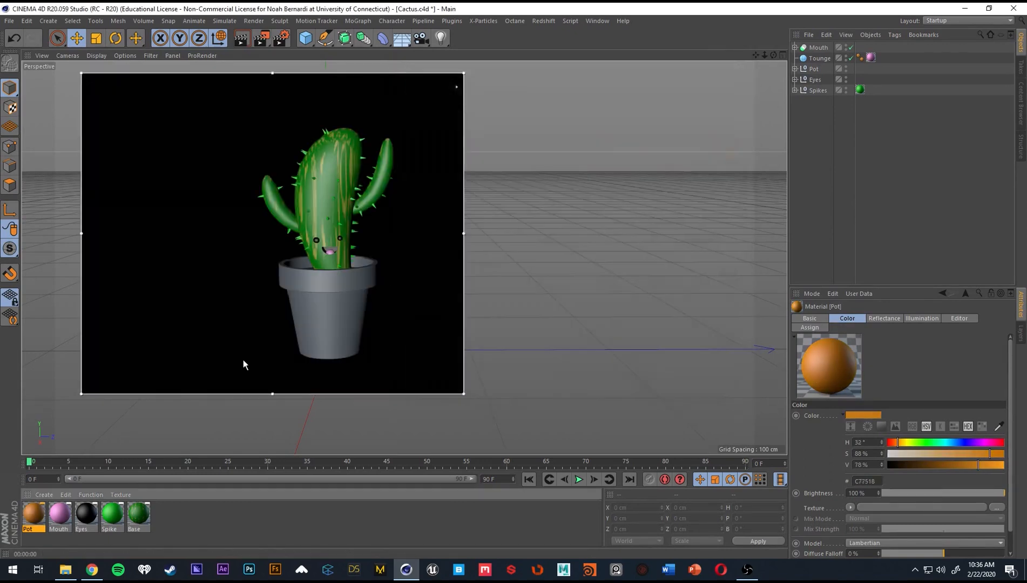
drag(47, 517, 338, 318)
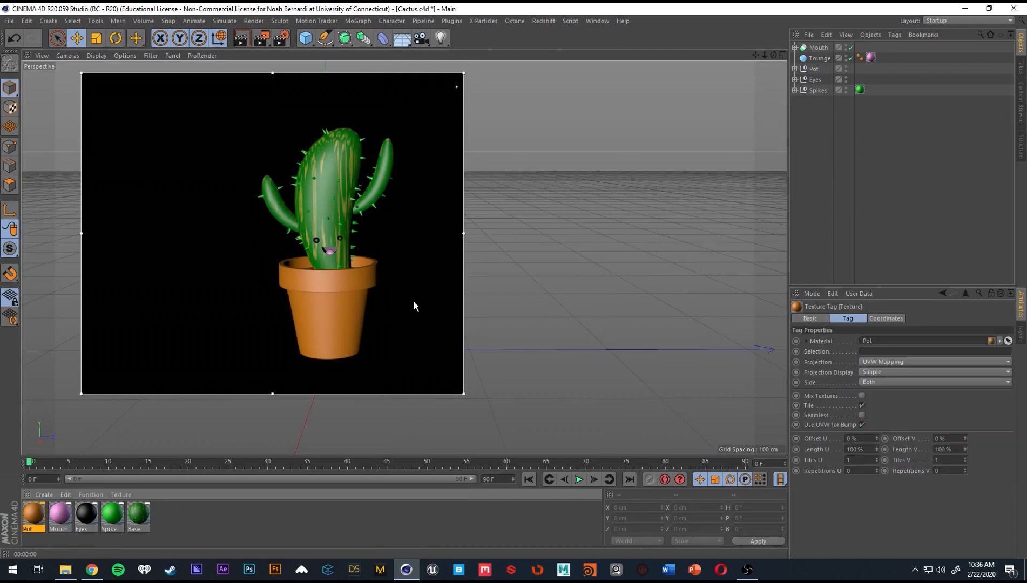
Duplicate the black Eyes material and rename the copy Mouth_inner.
alt+middle_drag(338, 310, 320, 293)
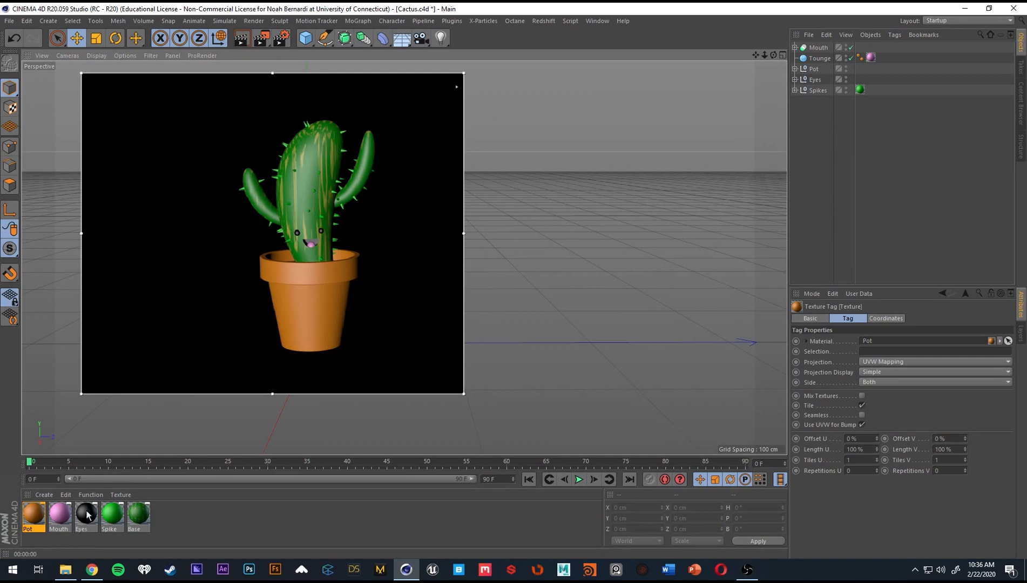
scroll(330, 238, up, 5)
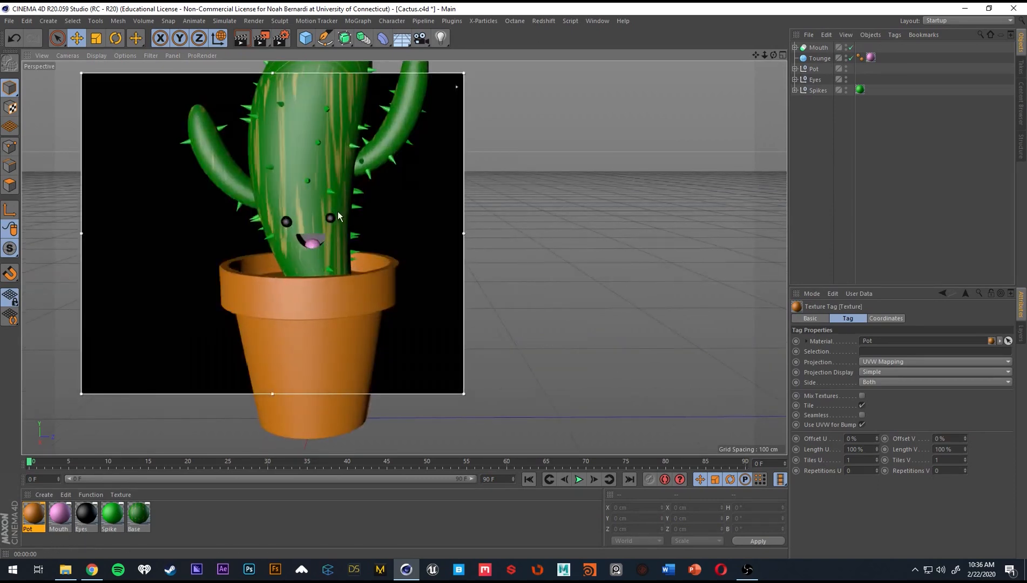
scroll(324, 212, up, 3)
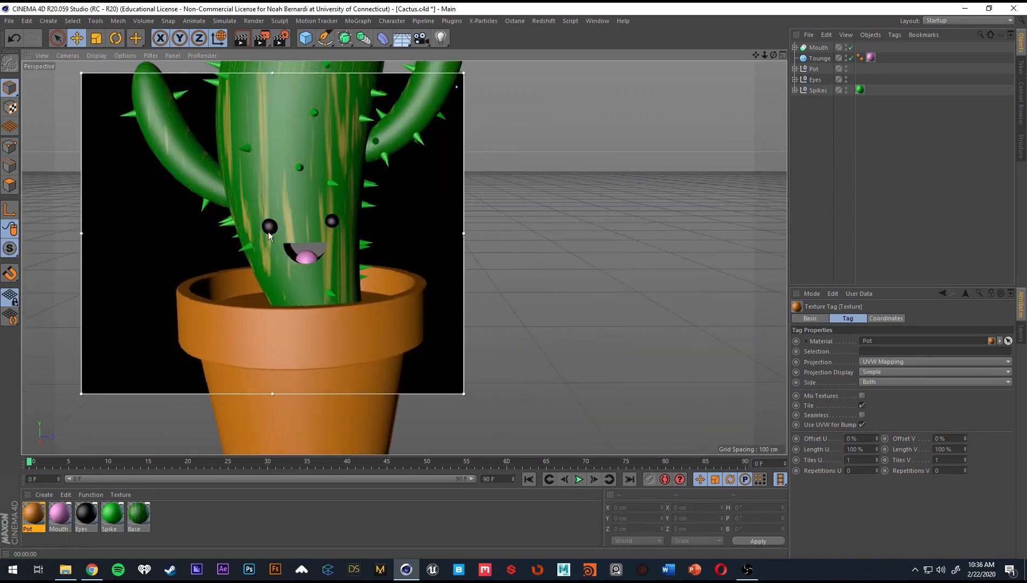
double_click(86, 518)
drag(332, 76, 625, 38)
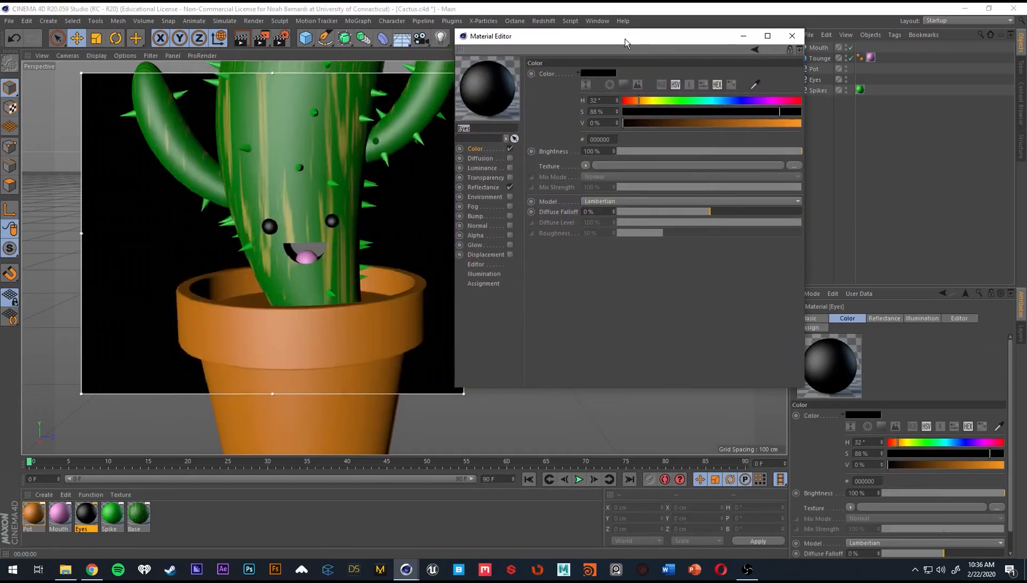
mouse_move(92, 516)
ctrl+mouse_down()
mouse_move(19, 527)
mouse_move(101, 524)
ctrl+mouse_up()
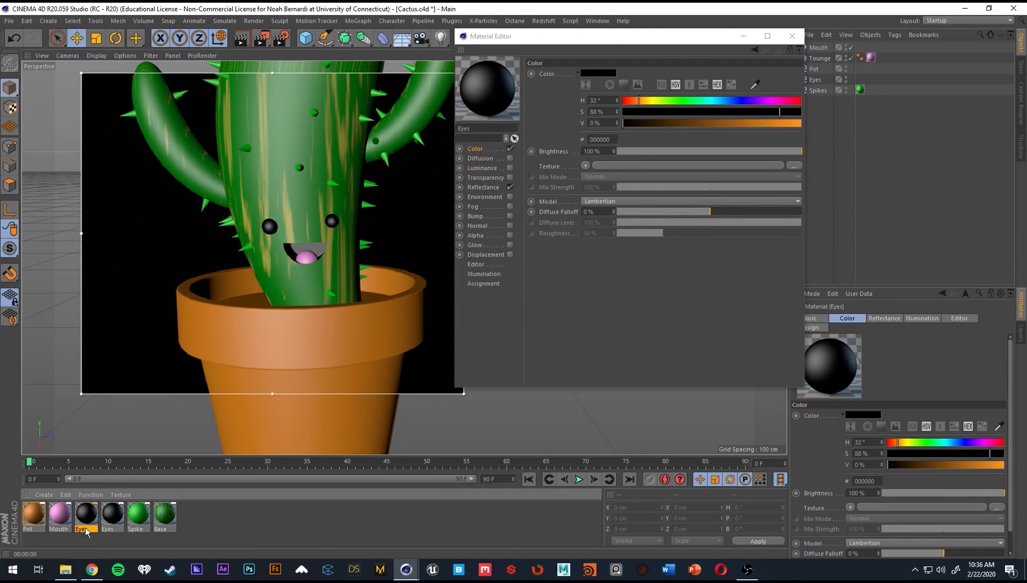
double_click(87, 530)
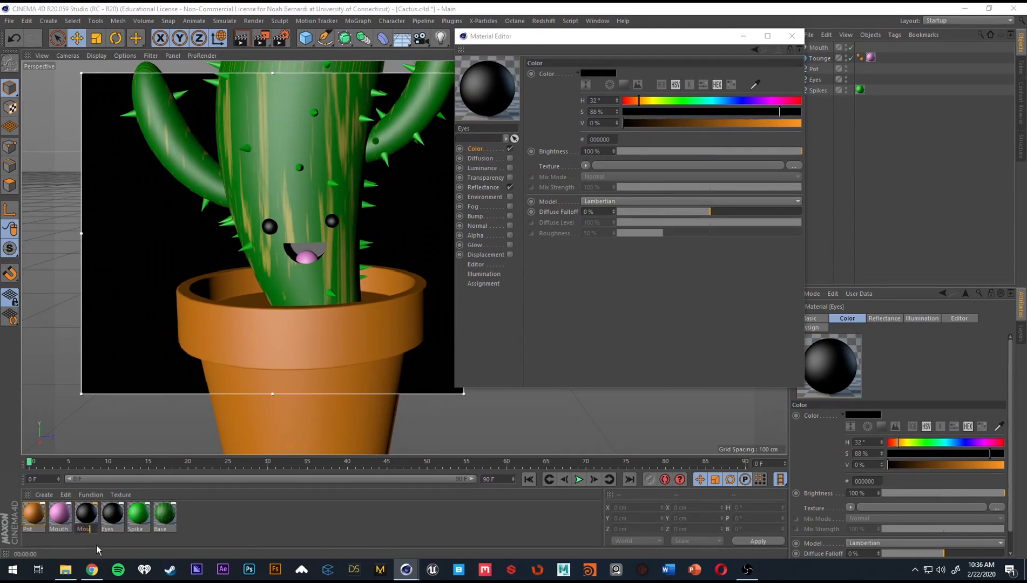
text(Mouth_inner)
key(Return)
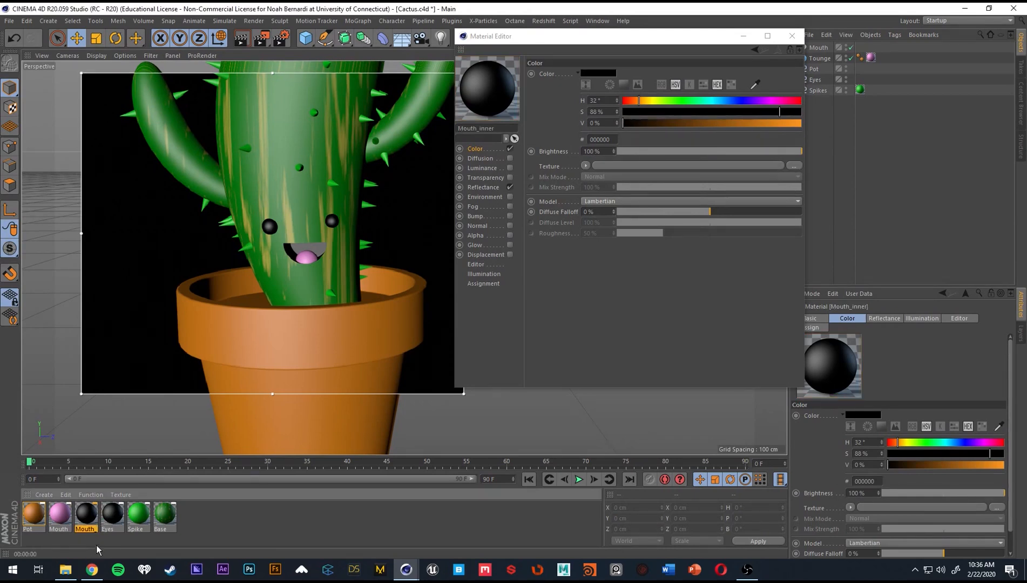
Expand the Mouth boole's hierarchy and apply the Mouth_inner material to the Mouth null inside it.
click(792, 36)
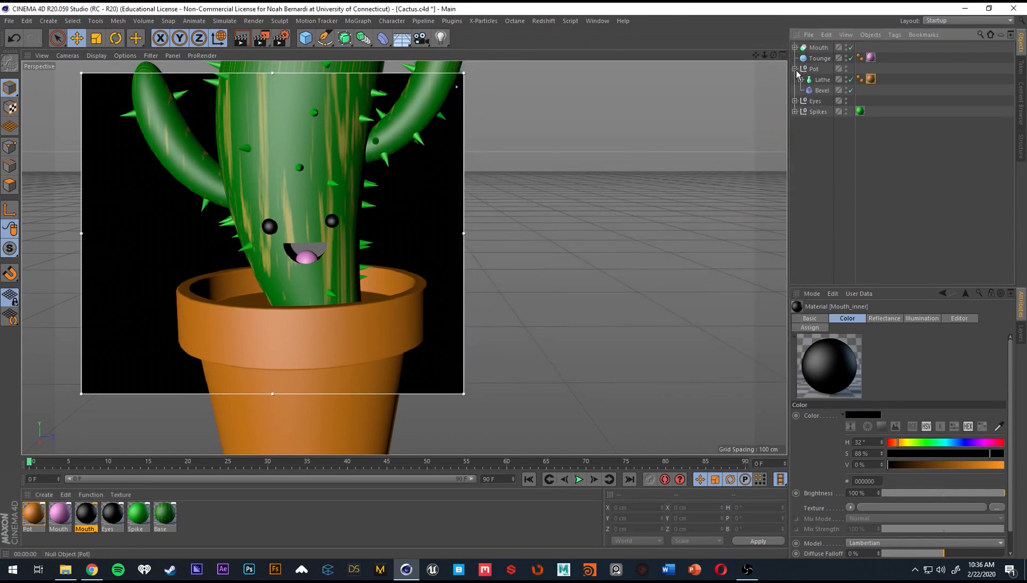
click(795, 48)
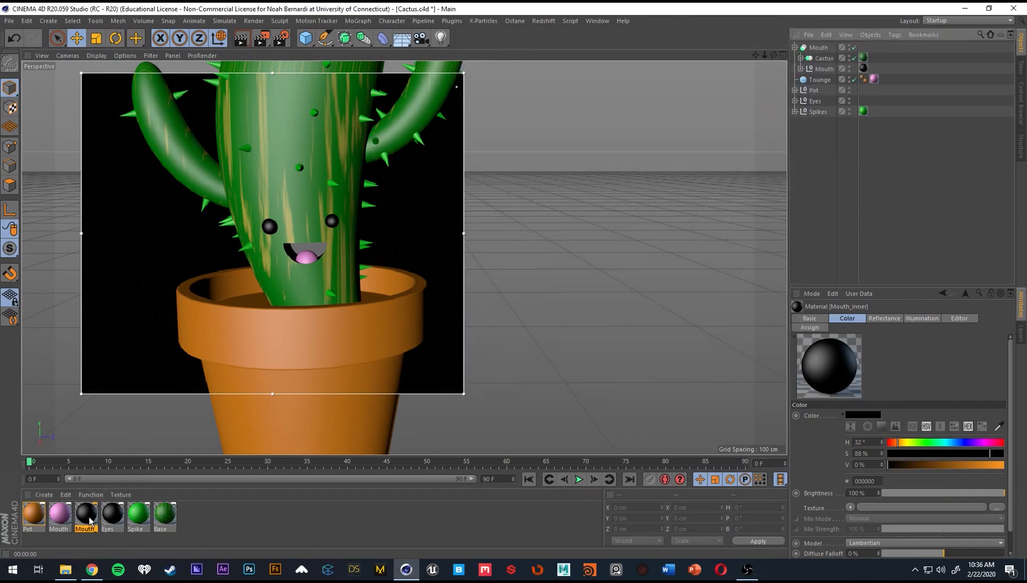
drag(88, 517, 866, 68)
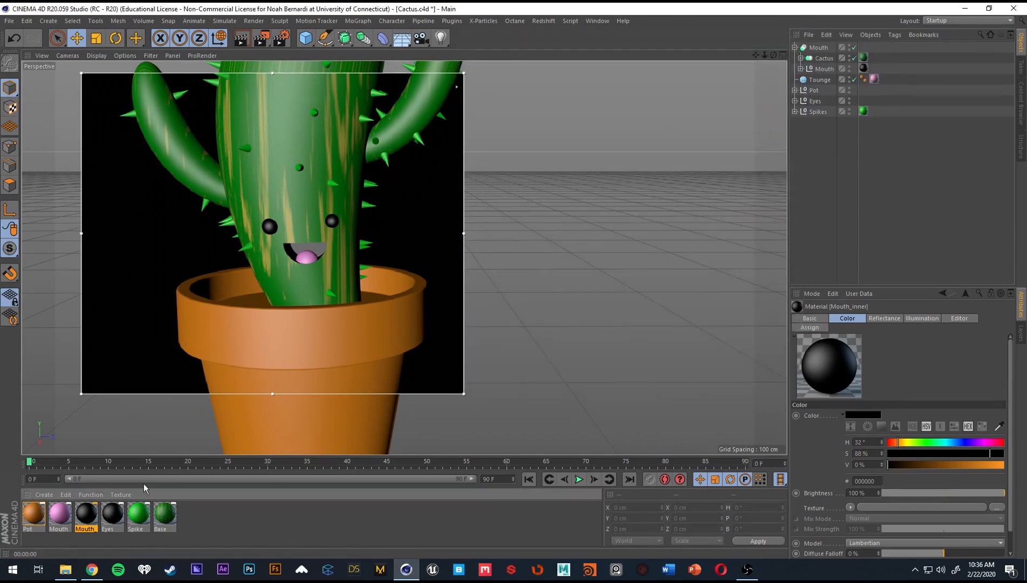
Remove the default specular layer from the Eyes material's reflectance and add a GGX layer.
double_click(116, 516)
drag(325, 81, 638, 84)
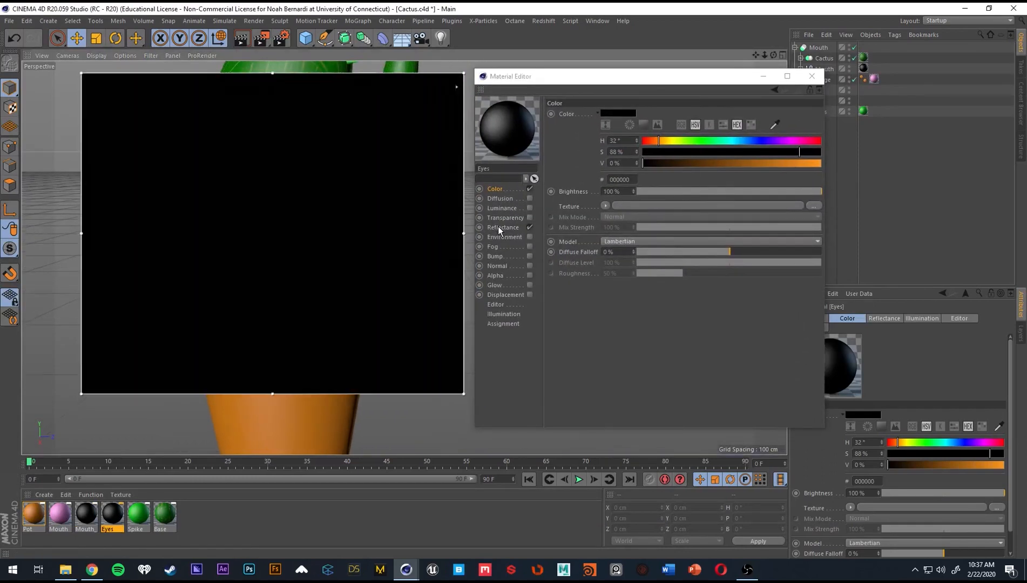
click(500, 227)
click(595, 136)
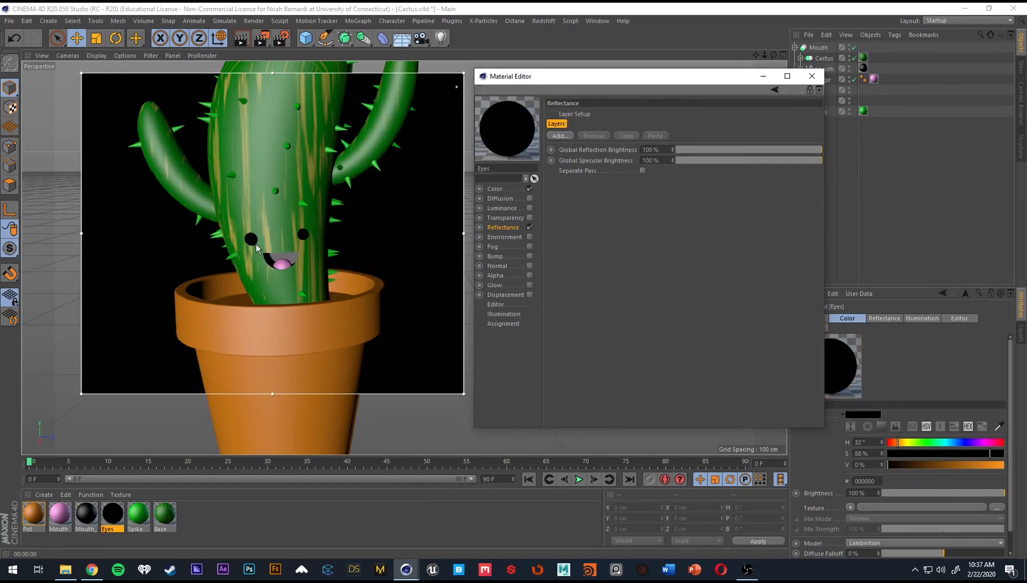
click(561, 136)
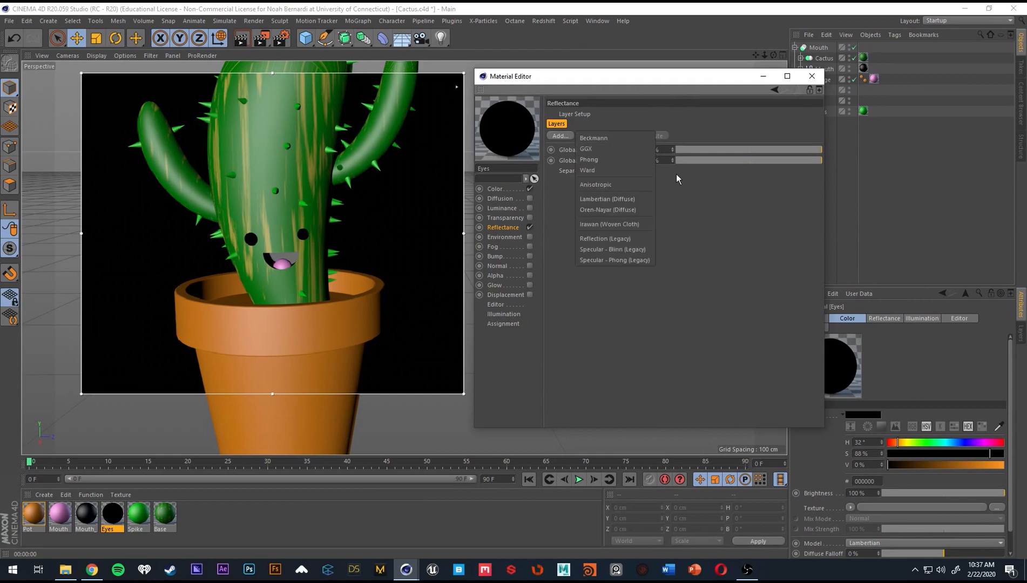
click(627, 147)
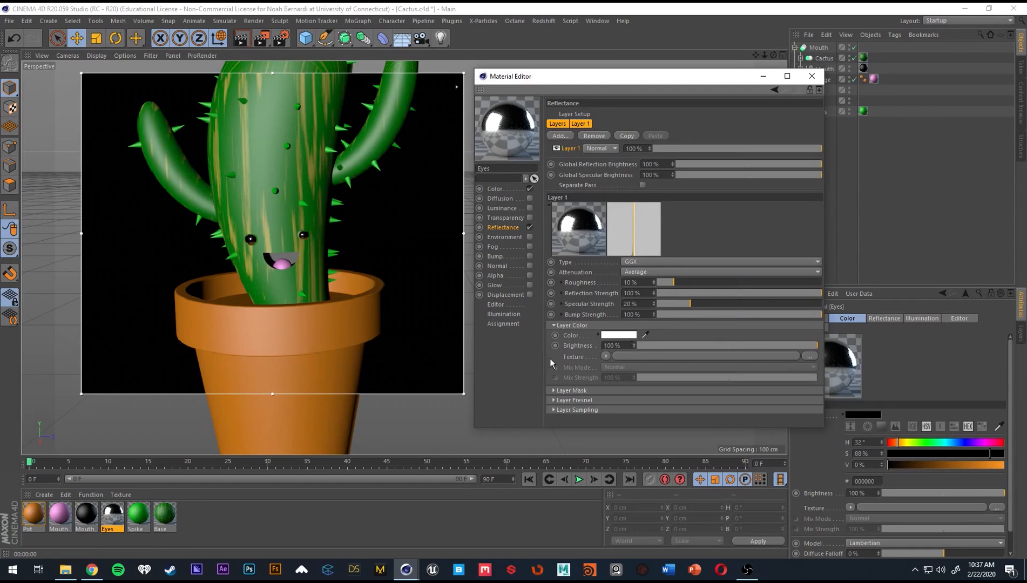
Set the layer color of the Eyes material's GGX reflectance to dark gray with value 30%.
click(613, 335)
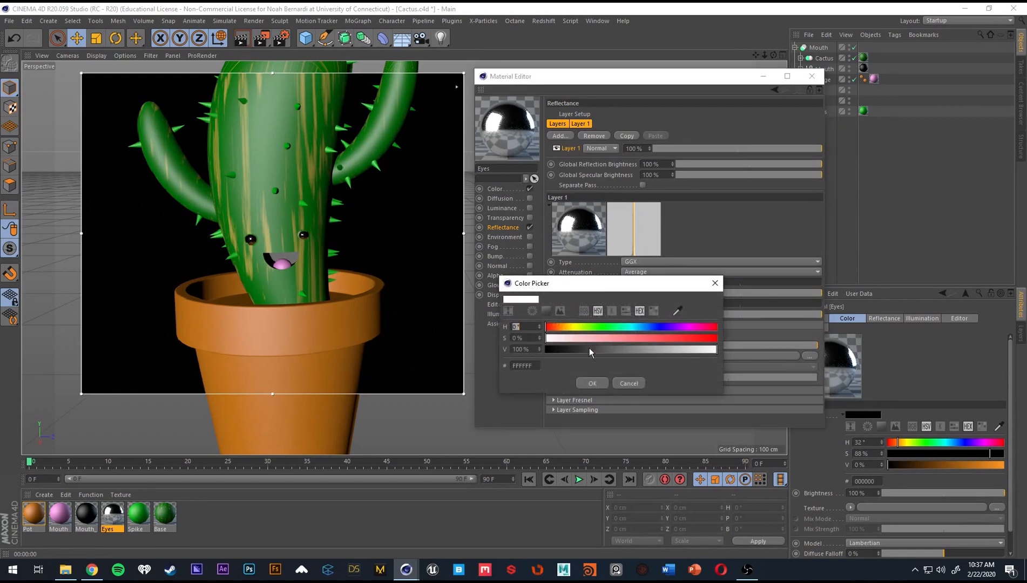
drag(589, 351, 546, 352)
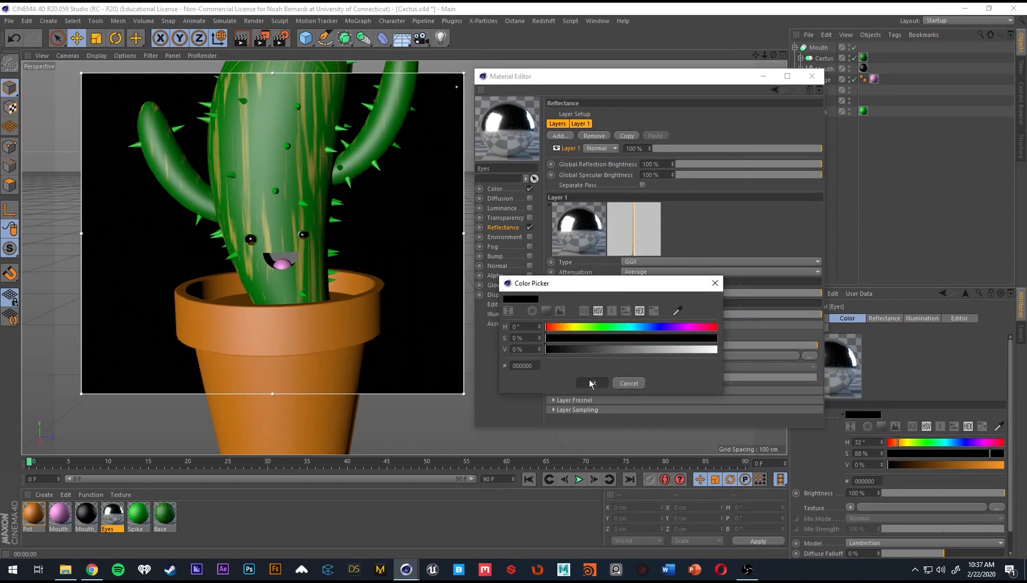
click(590, 382)
click(616, 341)
drag(614, 346, 607, 347)
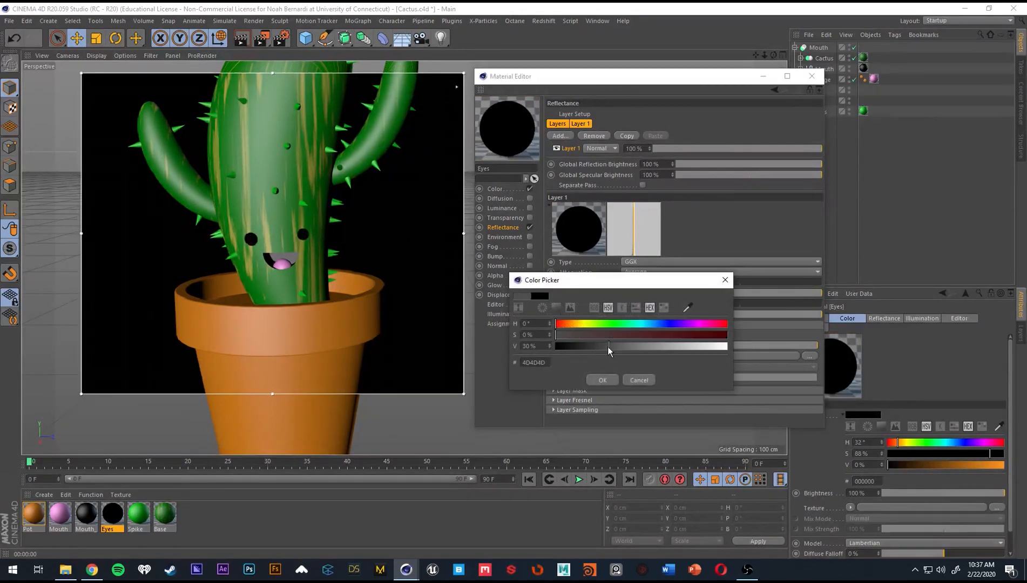
click(603, 376)
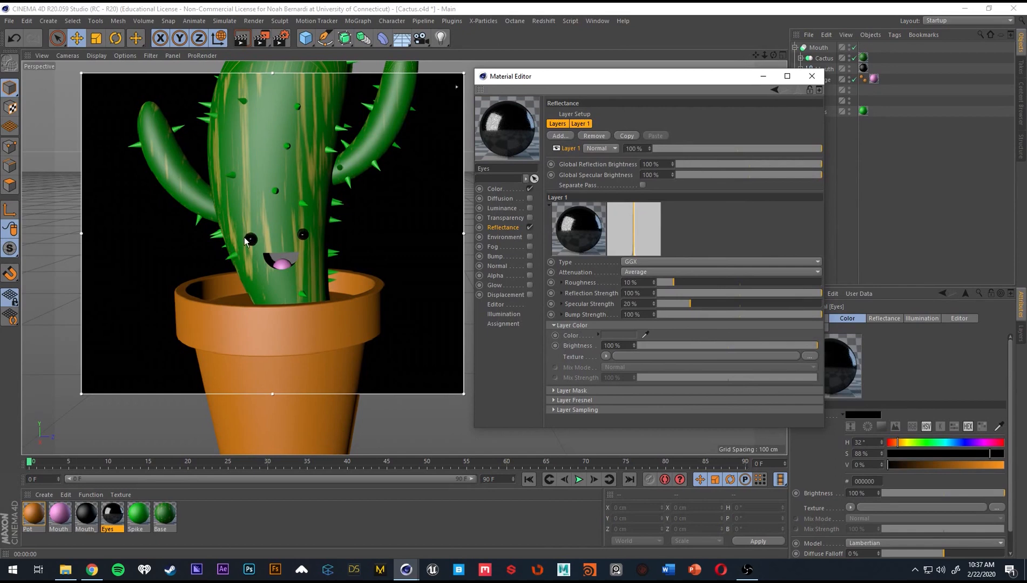
Set the roughness of the Eyes material's GGX layer to 23%, close the material editor and save the project.
scroll(245, 241, up, 6)
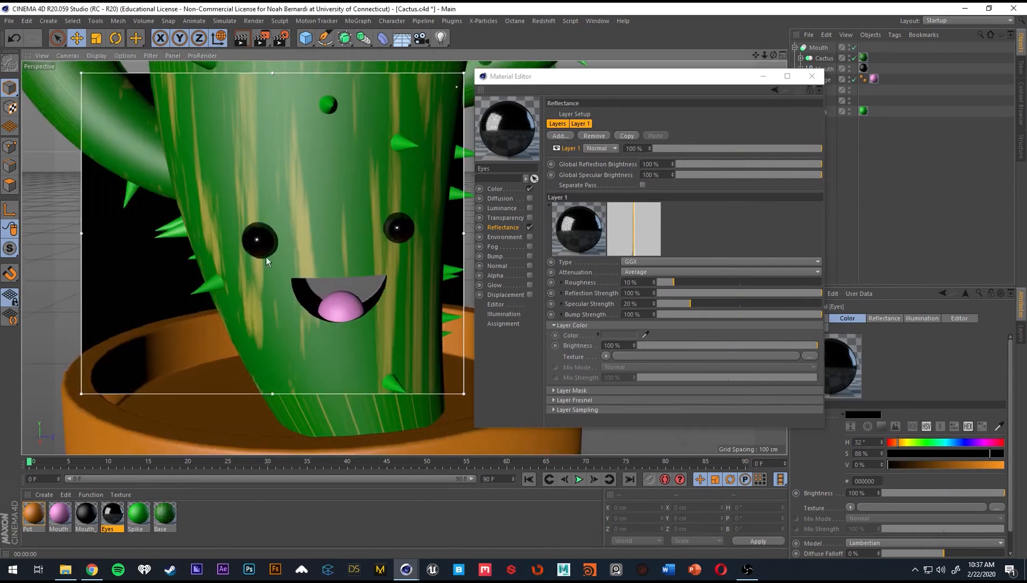
scroll(360, 229, down, 8)
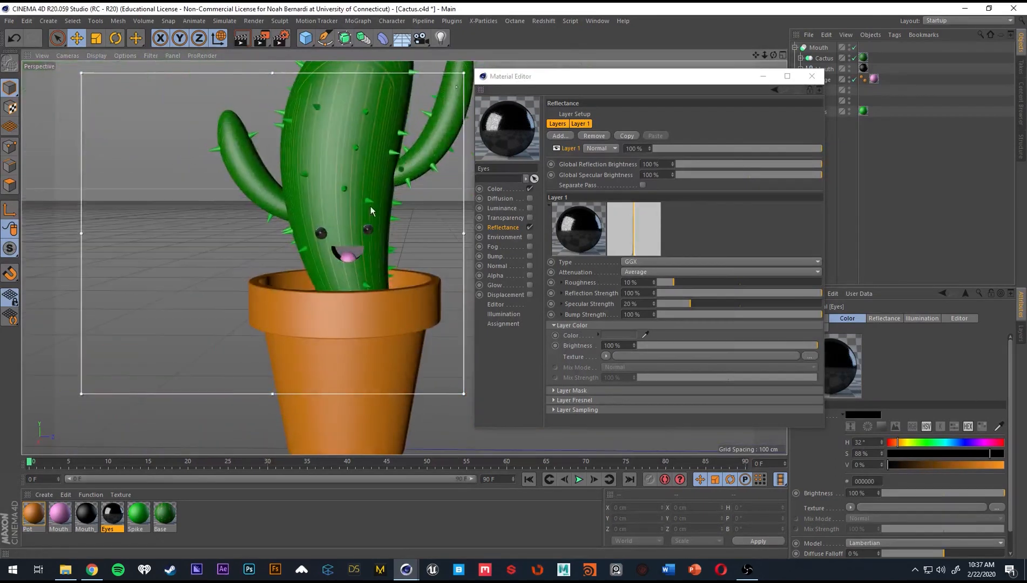
alt+middle_drag(386, 232, 355, 247)
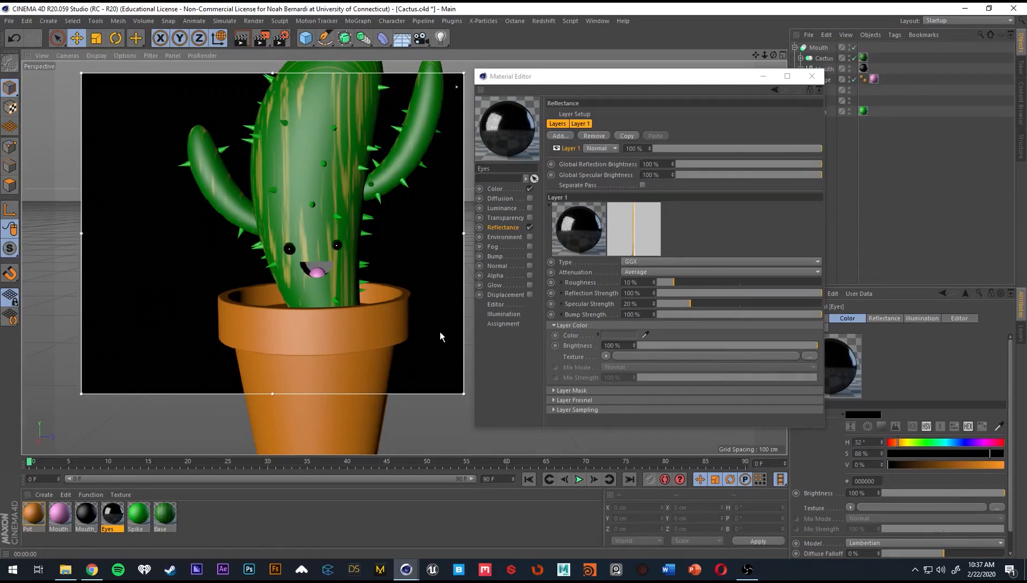
click(680, 282)
drag(680, 282, 695, 282)
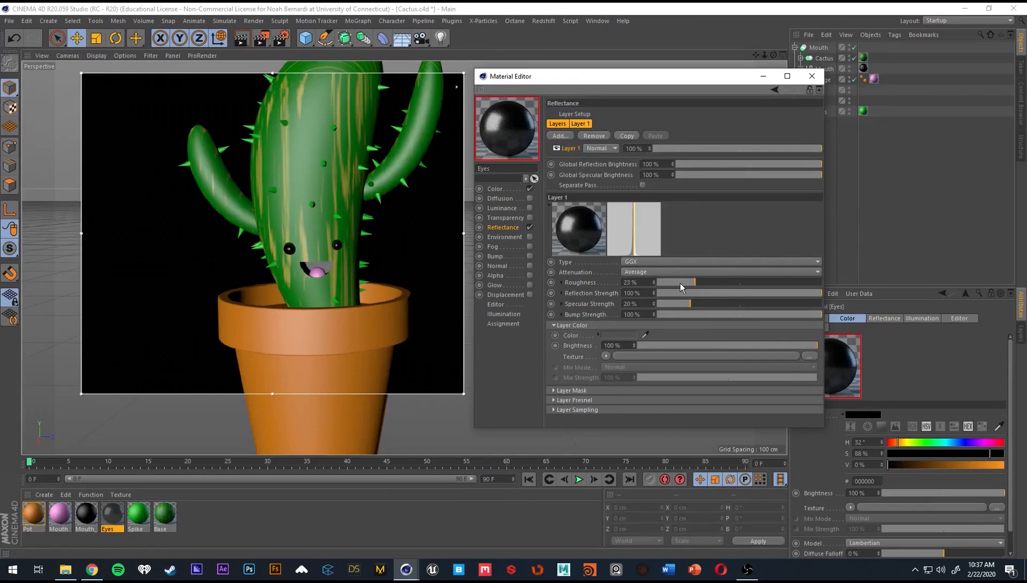
alt+middle_drag(366, 287, 334, 319)
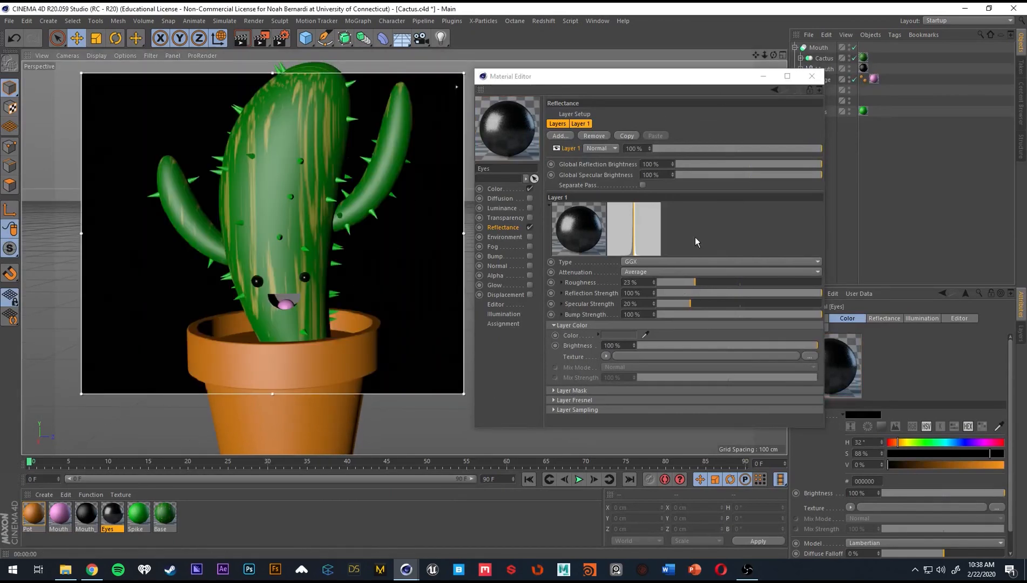
click(763, 76)
key(ctrl+s)
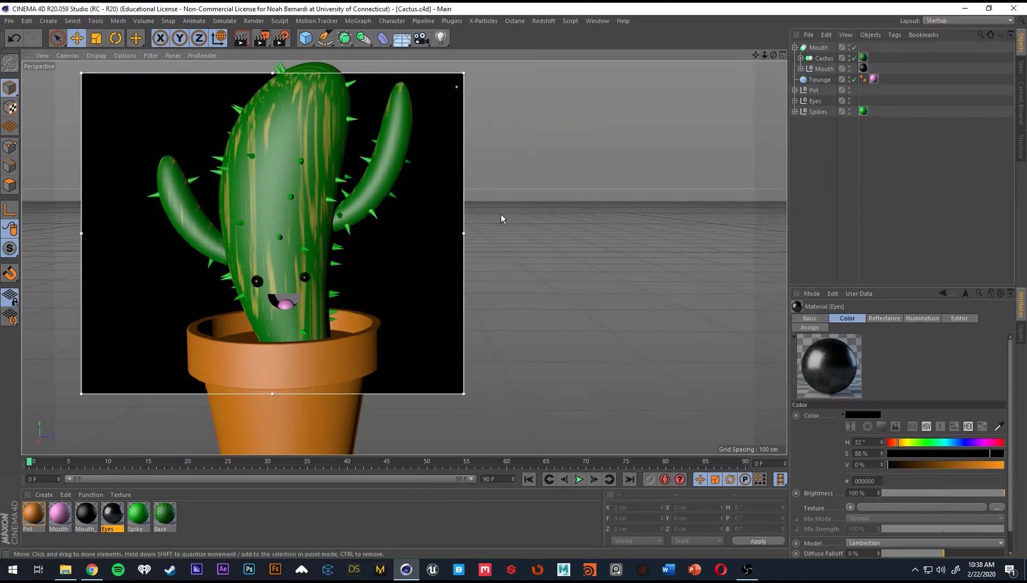
Turn off the interactive render region, add a plane under the pot and enlarge it to about 5174 cm wide by 7199 cm high.
alt+right_drag(466, 333, 395, 350)
alt+middle_drag(395, 350, 389, 275)
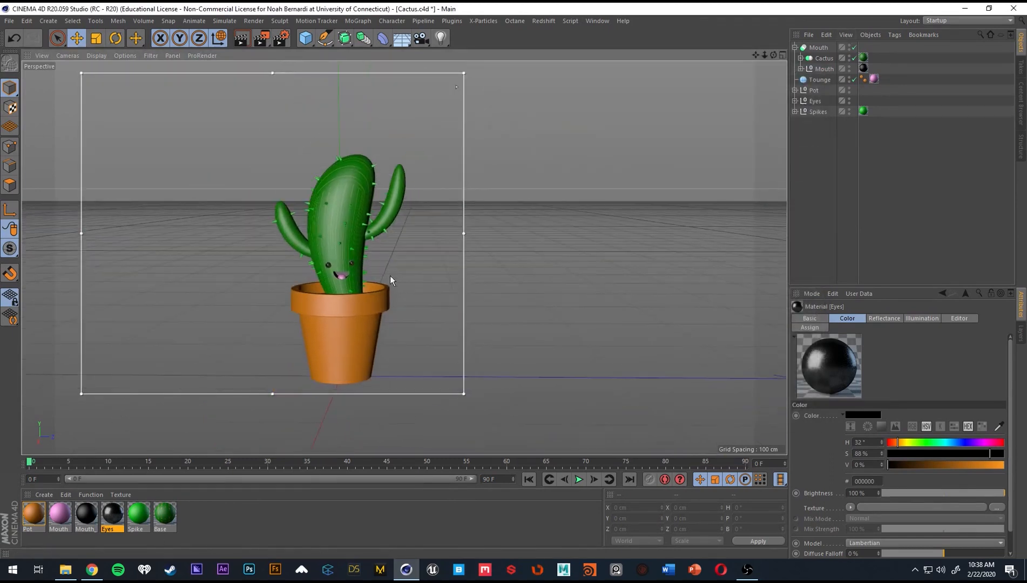
alt+right_drag(379, 300, 374, 300)
alt+middle_drag(374, 301, 412, 293)
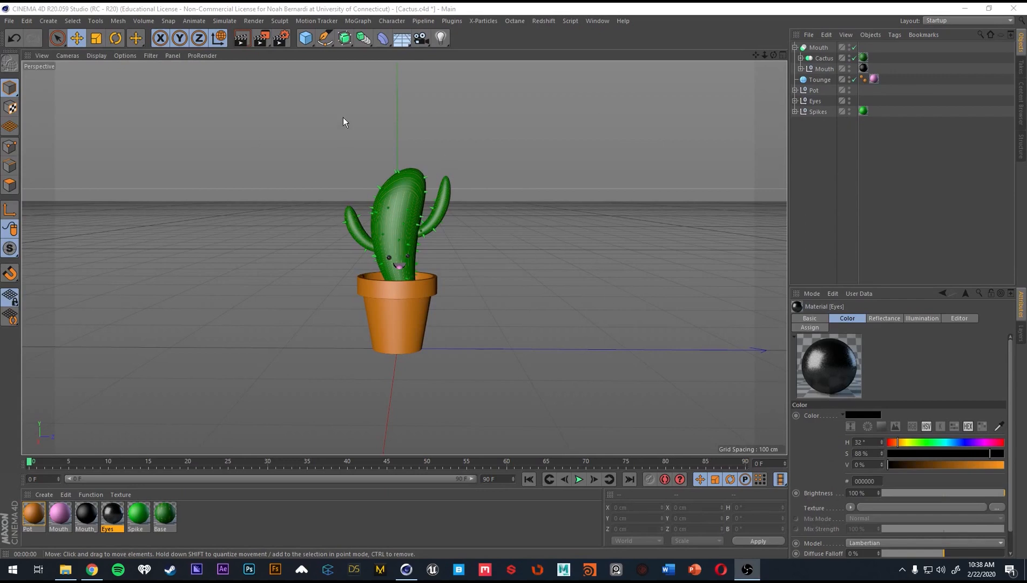
click(312, 43)
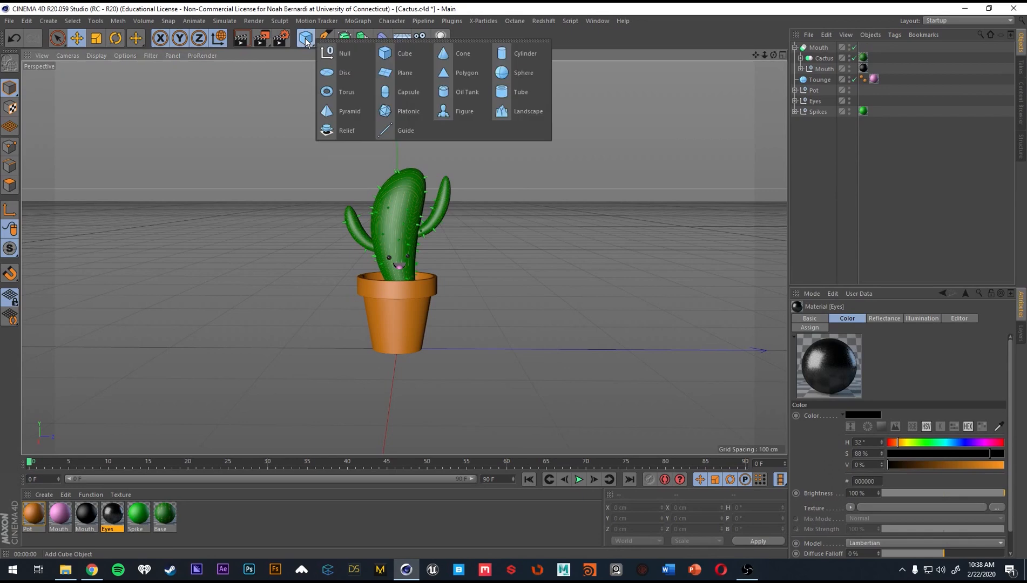
click(410, 75)
alt+right_drag(616, 340, 483, 348)
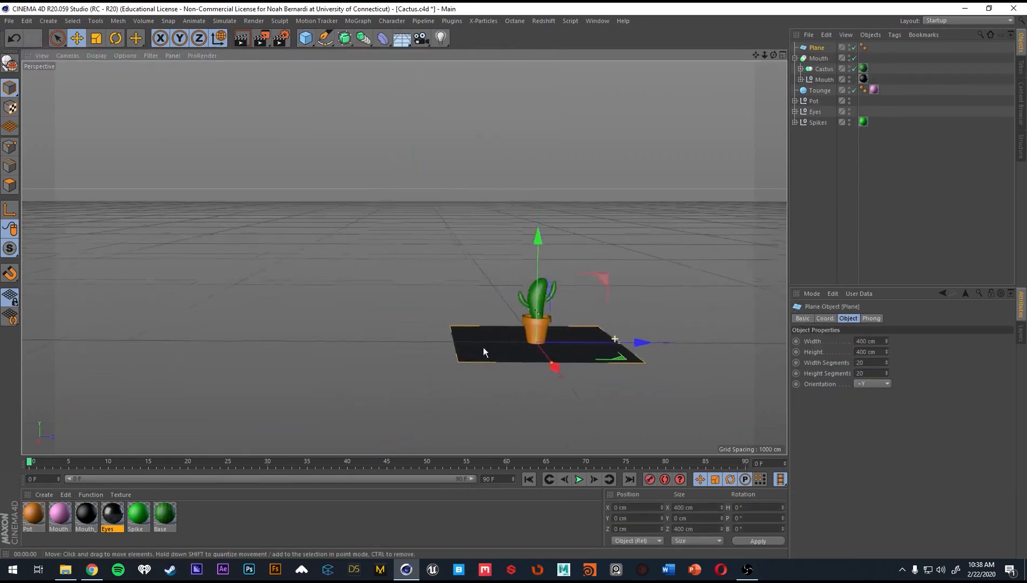
alt+drag(484, 349, 459, 389)
drag(615, 356, 498, 348)
drag(597, 326, 272, 289)
alt+drag(272, 288, 467, 305)
drag(528, 176, 672, 179)
alt+middle_drag(465, 169, 604, 232)
alt+drag(503, 342, 610, 378)
alt+middle_drag(526, 326, 514, 268)
alt+right_drag(514, 269, 441, 271)
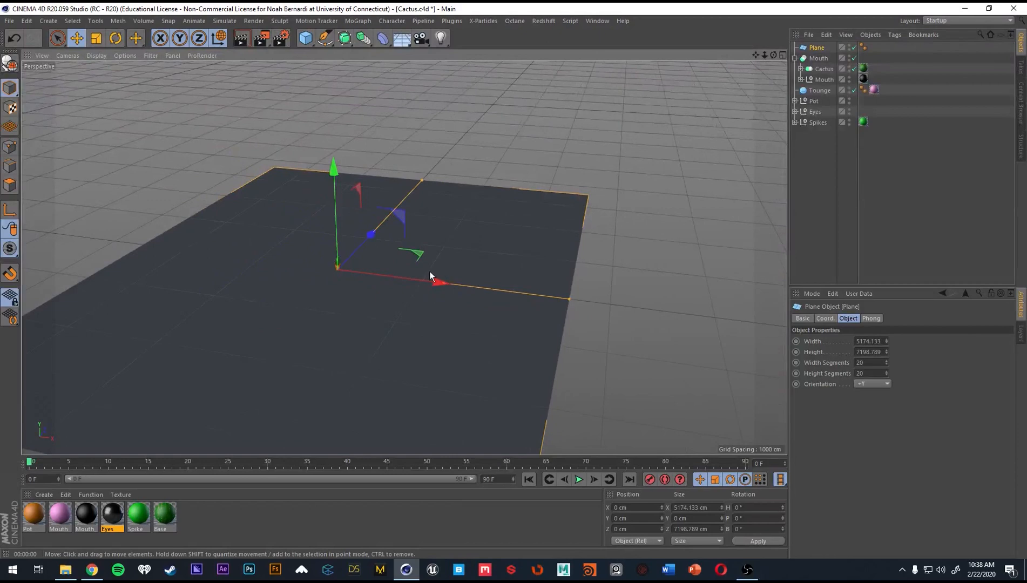
Add a Bend deformer as a child of the floor plane, sized to match the plane.
alt+drag(426, 271, 532, 300)
alt+right_drag(474, 273, 474, 318)
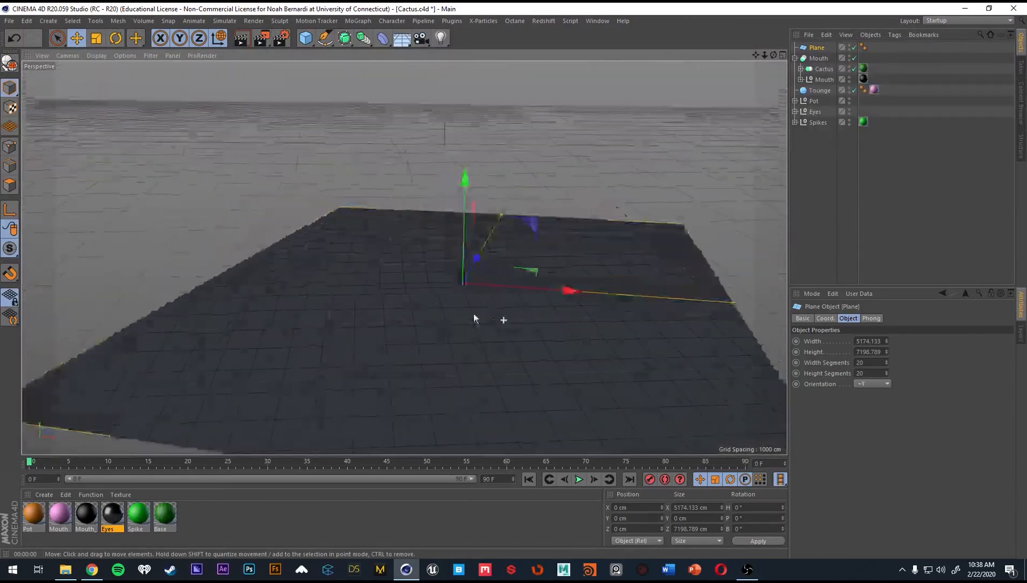
alt+drag(473, 315, 463, 306)
alt+right_drag(579, 269, 544, 274)
alt+middle_drag(544, 274, 522, 249)
alt+drag(522, 249, 569, 254)
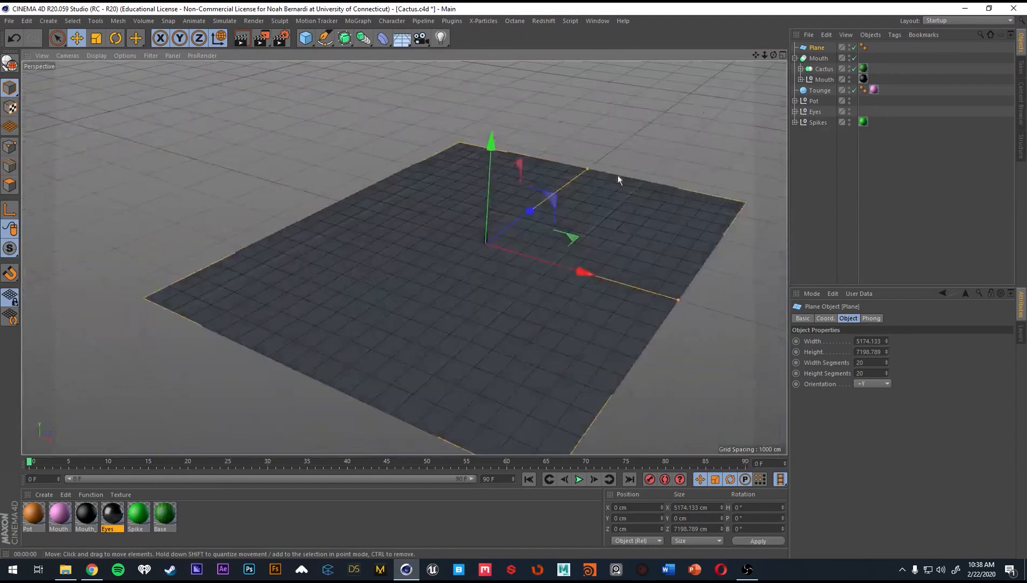
click(382, 38)
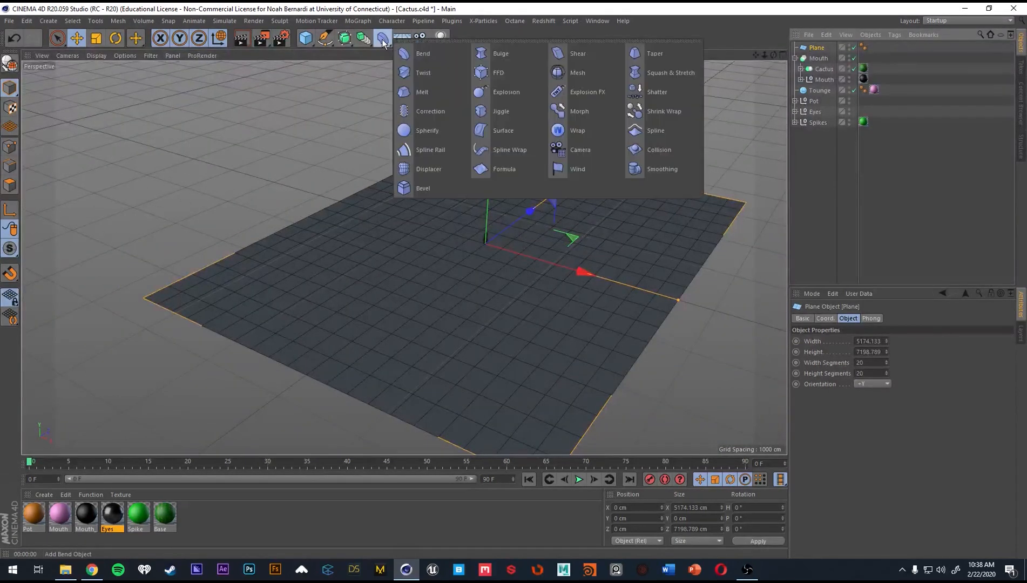
shift+click(416, 49)
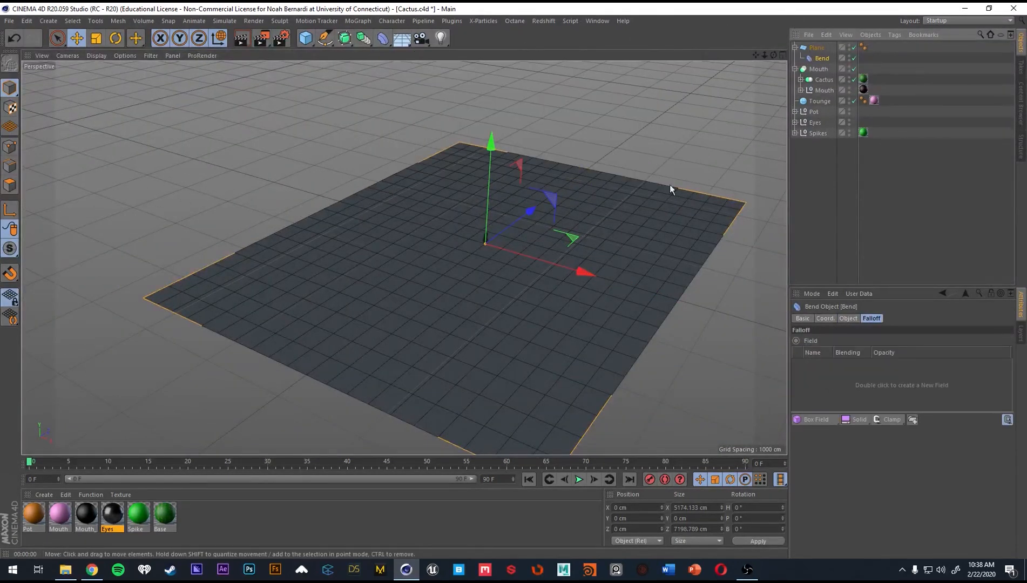
Set the Bend deformer's strength to 26°.
alt+drag(670, 185, 660, 164)
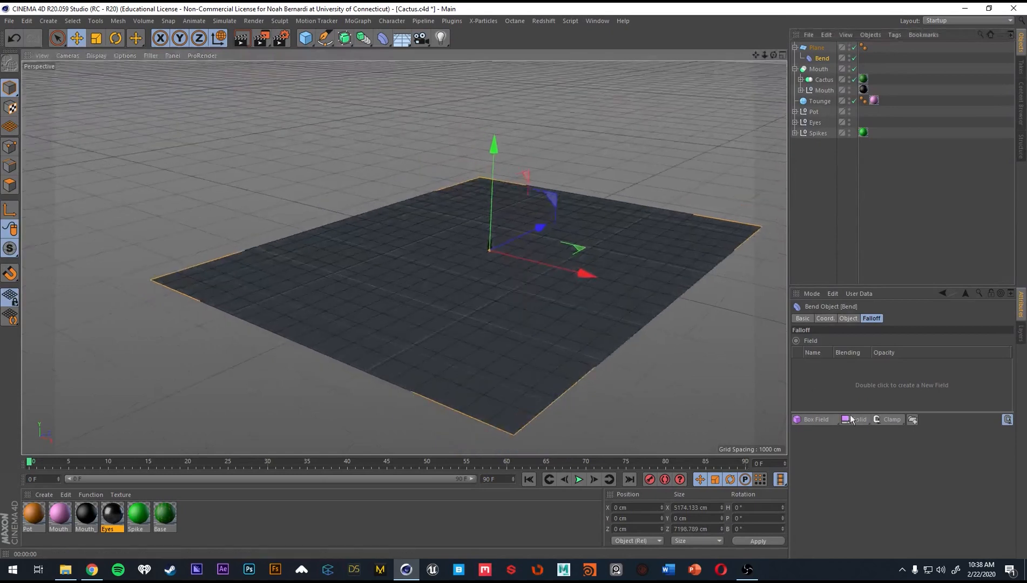
click(849, 318)
mouse_move(890, 362)
mouse_down()
mouse_move(950, 362)
mouse_move(902, 362)
mouse_up()
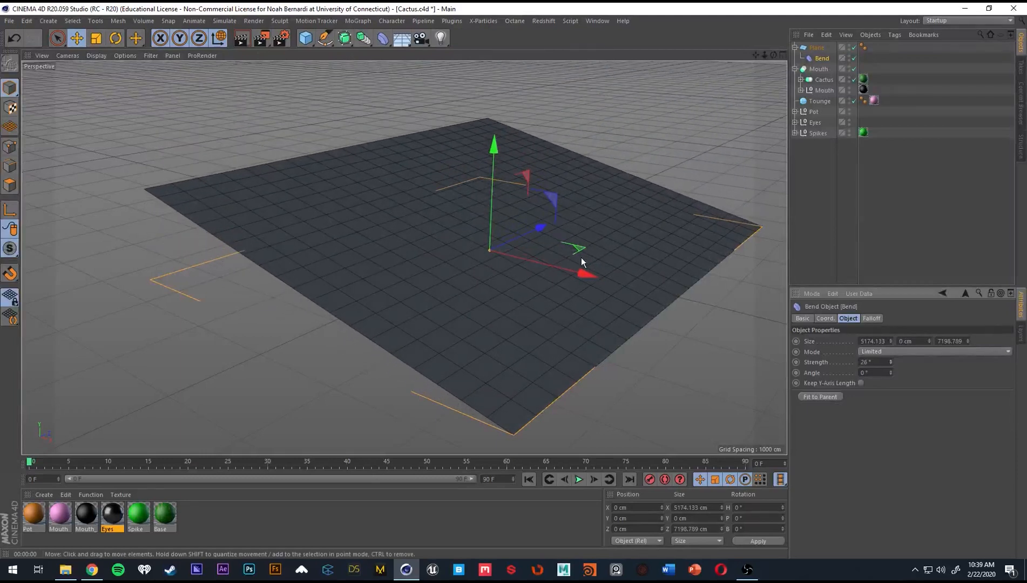
drag(581, 270, 470, 244)
key(ctrl+z)
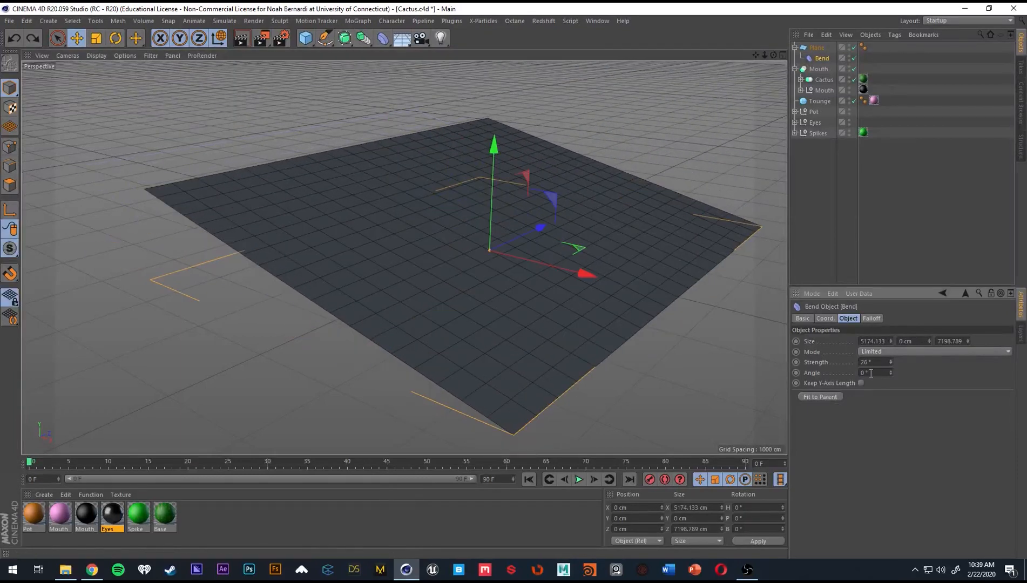
drag(891, 373, 890, 375)
key(ctrl+z)
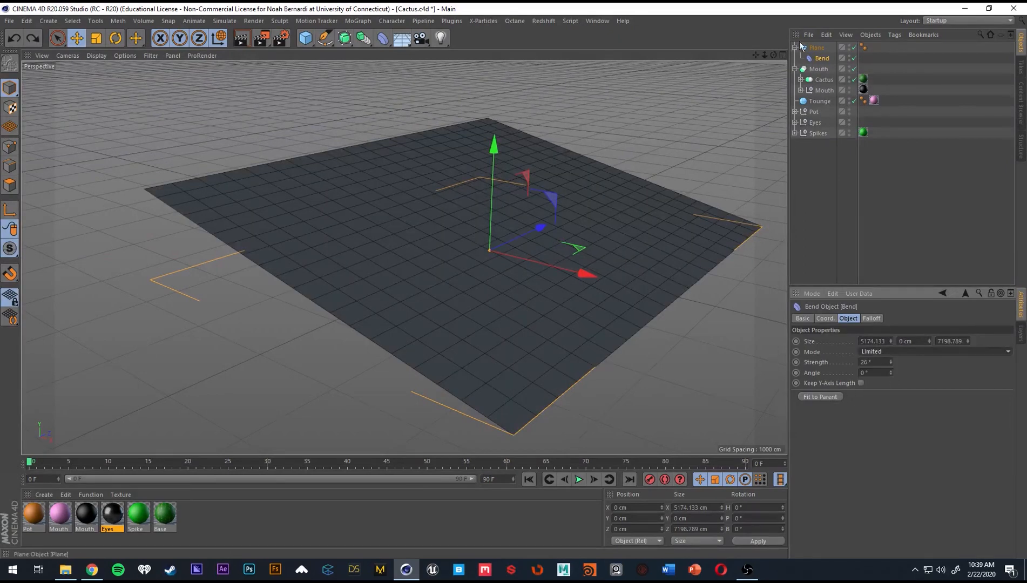
Set the floor plane's width and height segments to 100 each and make the plane editable.
click(814, 49)
drag(878, 362, 815, 350)
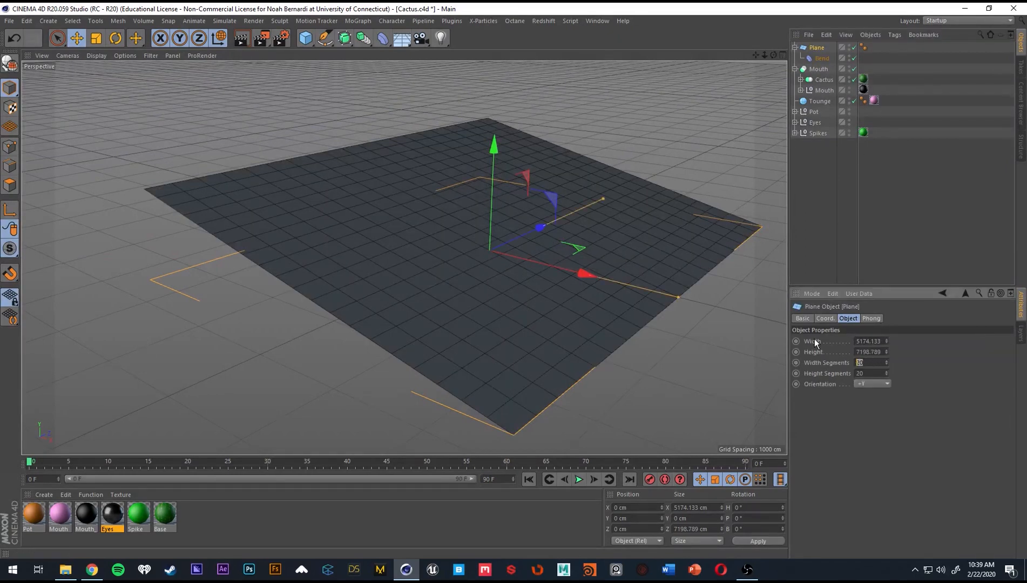
text(100)
key(Tab)
text(100)
key(Return)
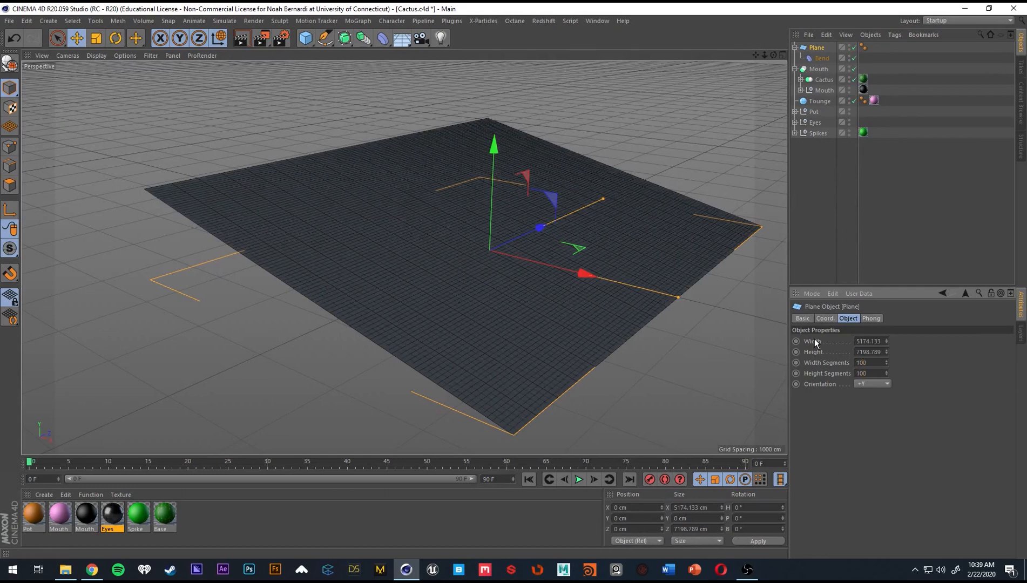
click(819, 46)
key(c)
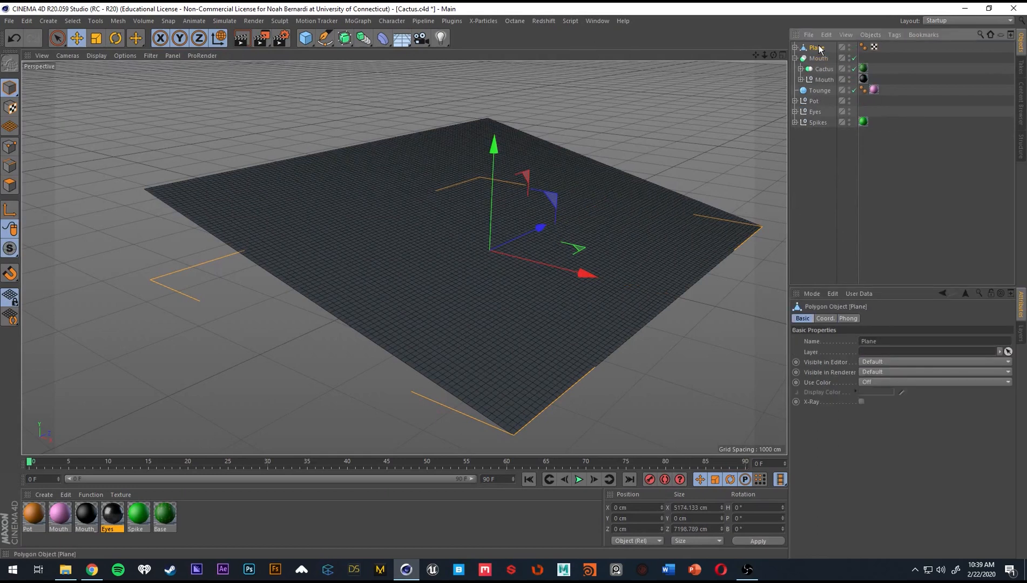
Try to reshape the plane by setting the Bend deformer's strength to 12° and moving it to about -2059 cm in X.
alt+middle_drag(518, 174, 482, 214)
scroll(493, 271, up, 1)
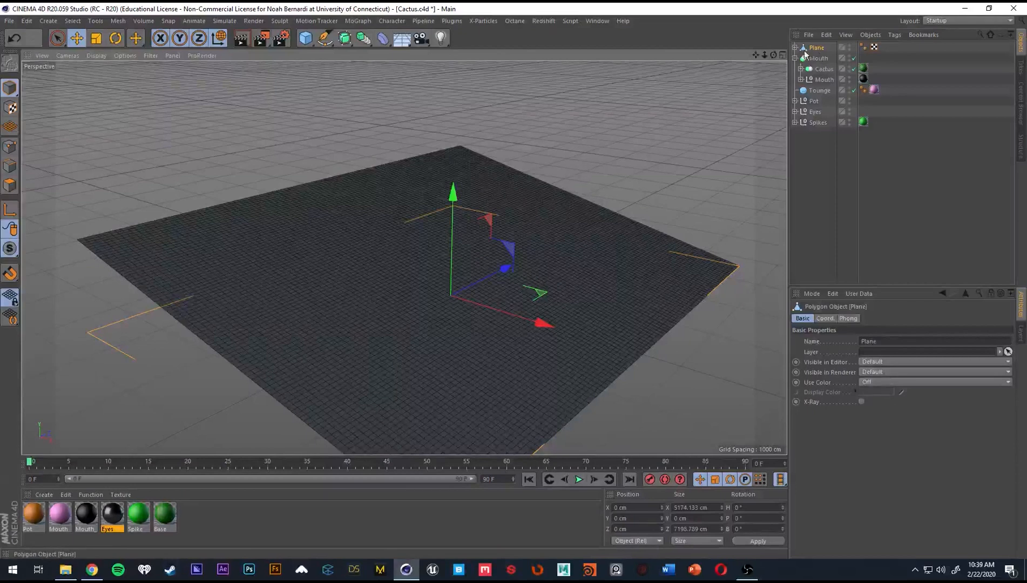
click(795, 47)
click(822, 57)
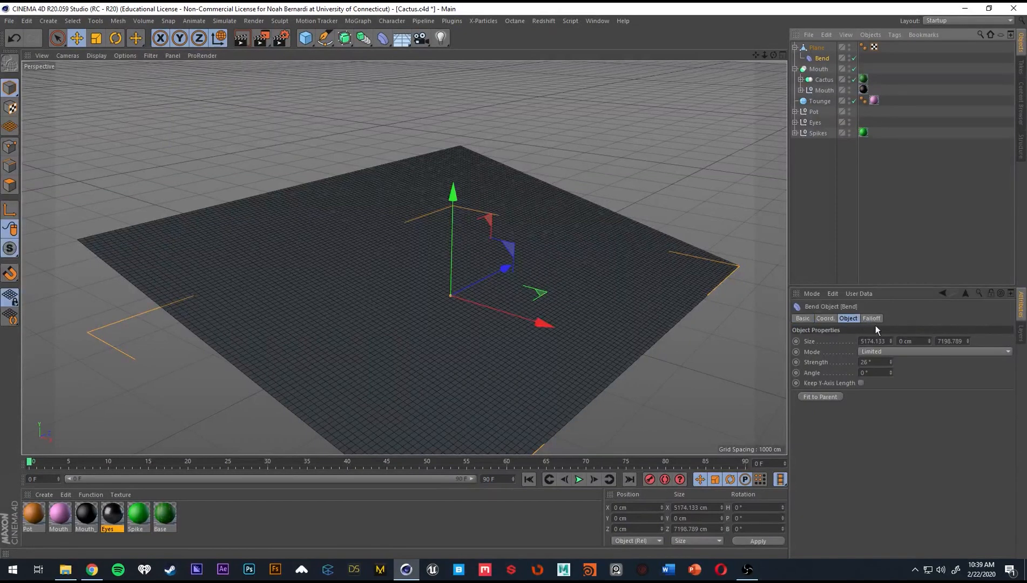
drag(929, 341, 929, 303)
key(ctrl+z)
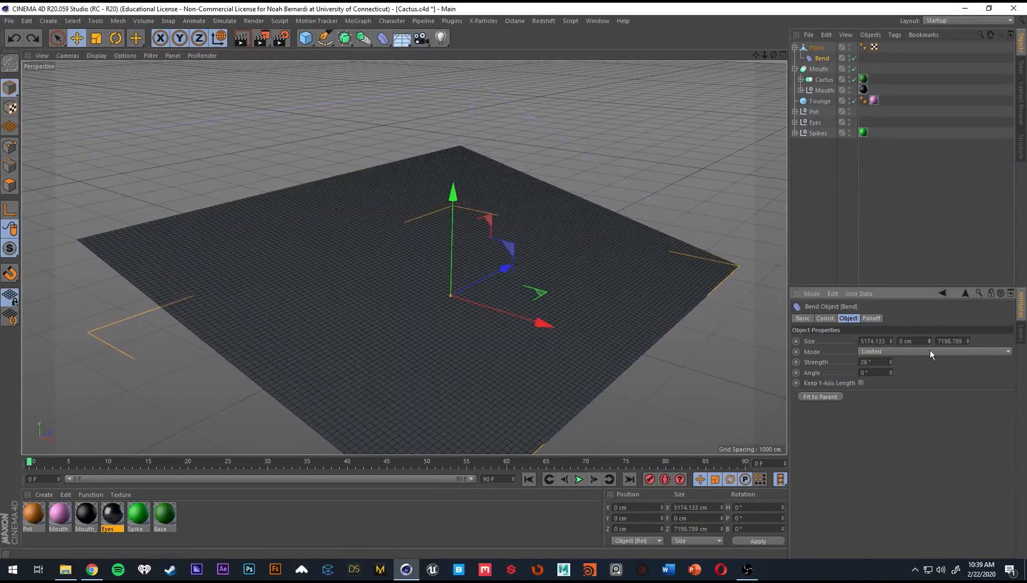
alt+right_drag(502, 298, 484, 308)
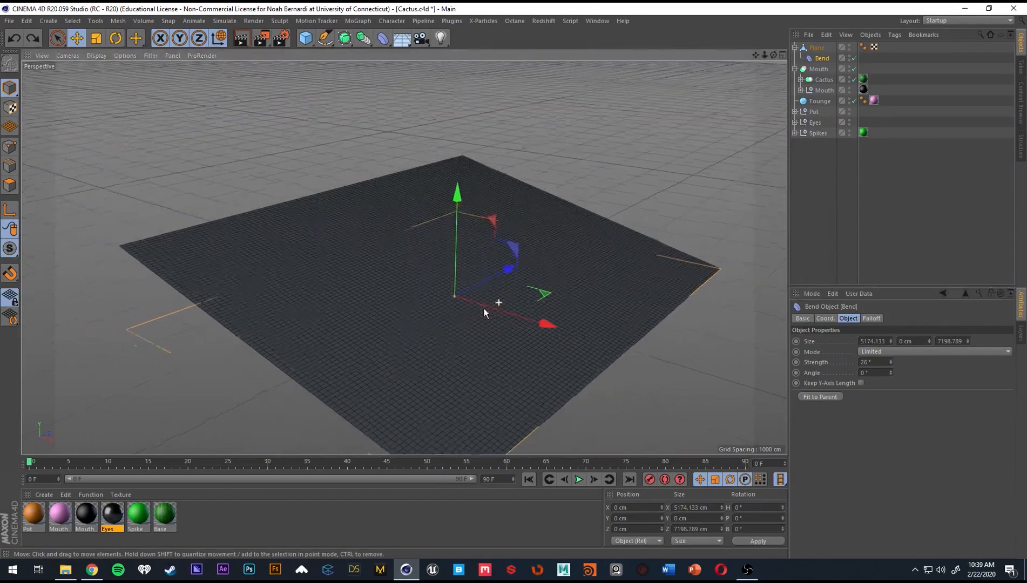
mouse_move(890, 362)
mouse_down()
mouse_move(890, 338)
mouse_move(889, 370)
mouse_up()
drag(548, 324, 434, 289)
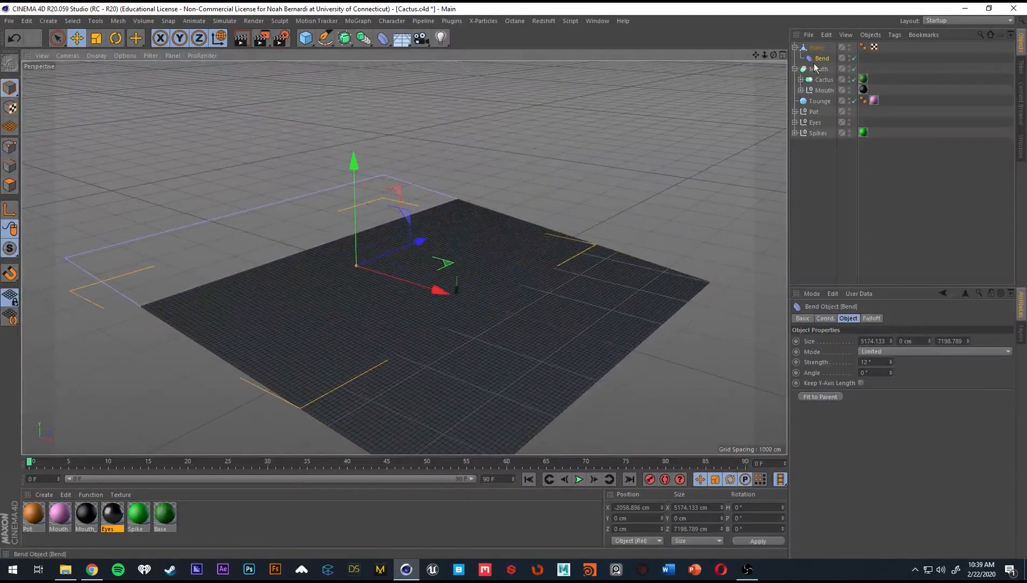
Delete the Bend deformer from the plane and select the plane.
click(821, 57)
key(Delete)
click(816, 48)
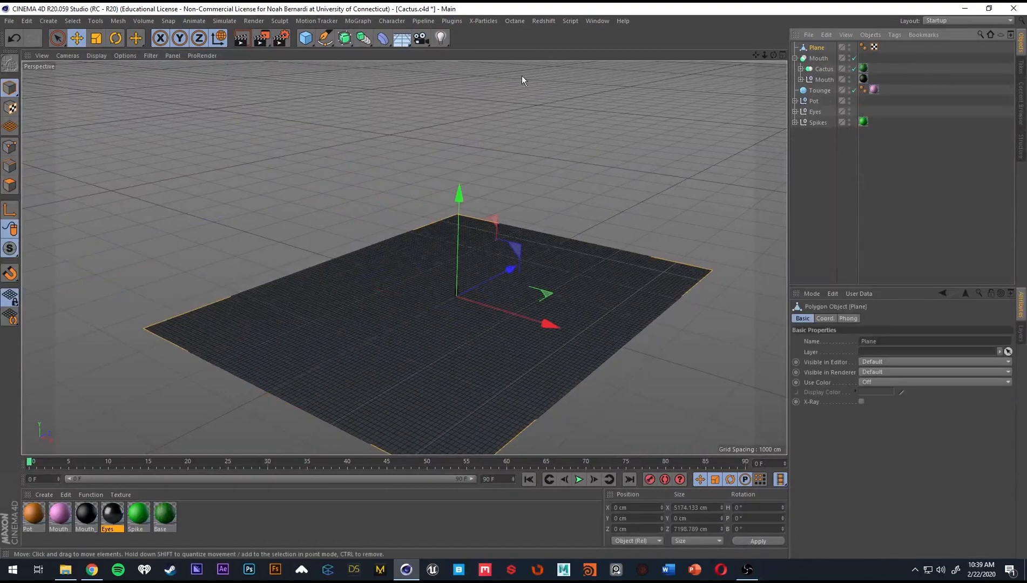
alt+click(383, 38)
key(ctrl+z)
shift+click(385, 39)
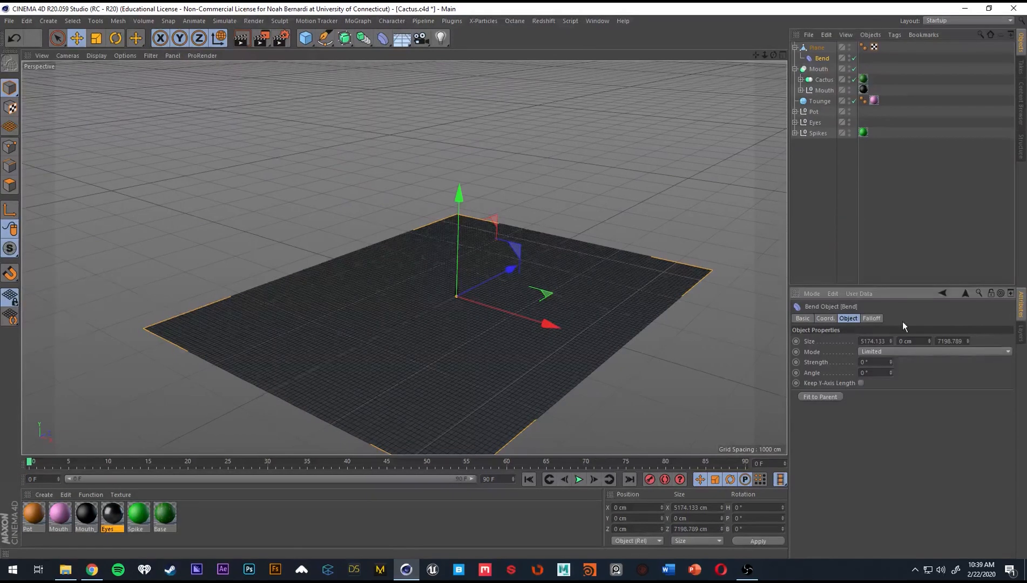
drag(891, 362, 891, 330)
key(ctrl+z)
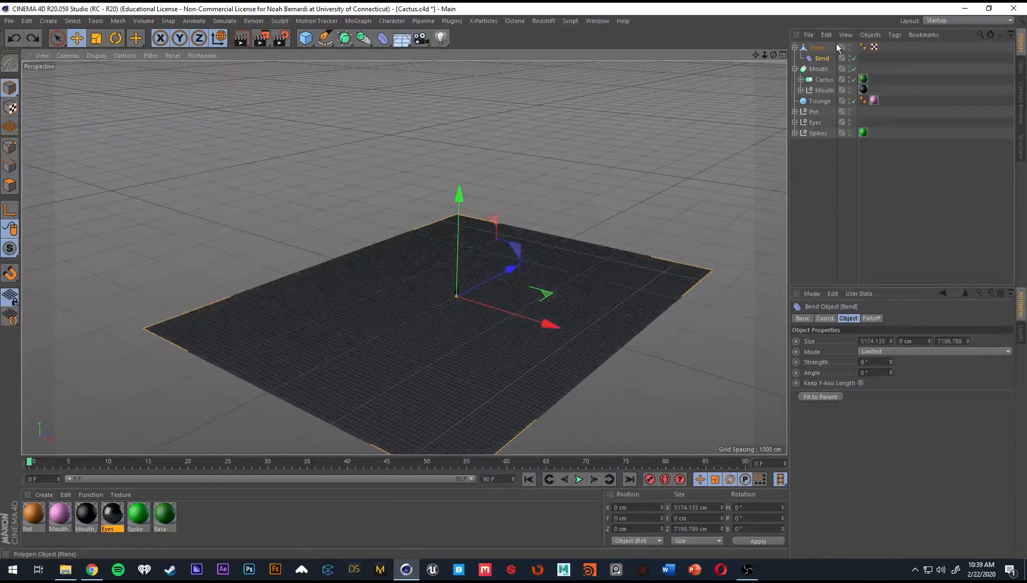
key(Delete)
Add a new Bend deformer as a child of the plane, fit it to its parent and set its strength to 58°.
click(382, 40)
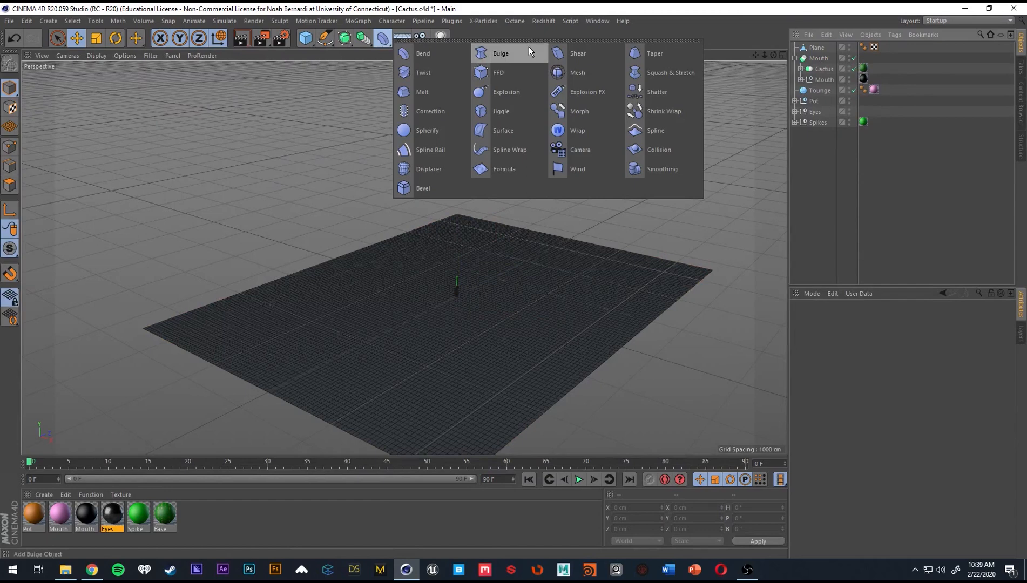
click(414, 54)
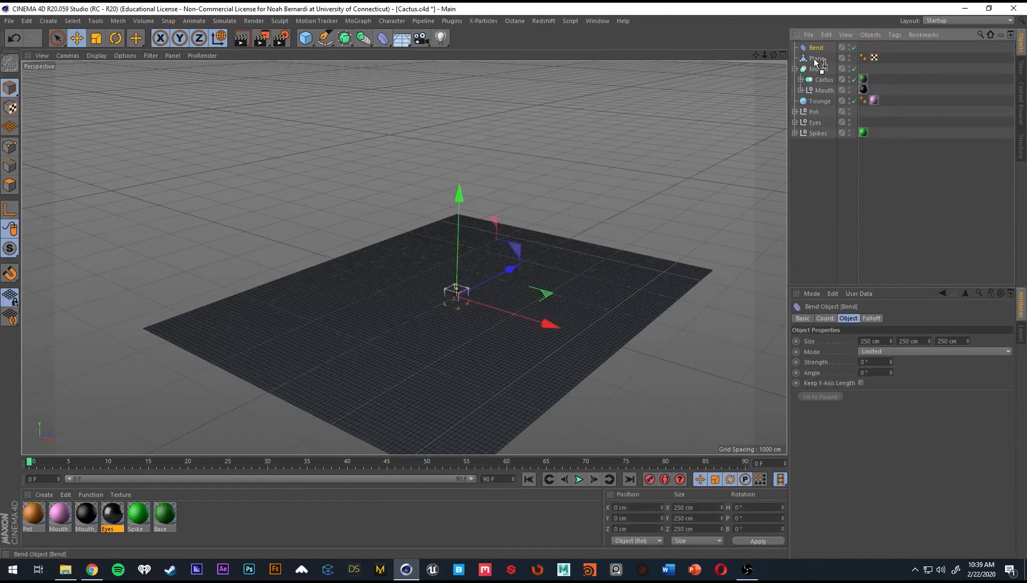
drag(816, 63, 816, 59)
click(834, 398)
drag(551, 330, 529, 319)
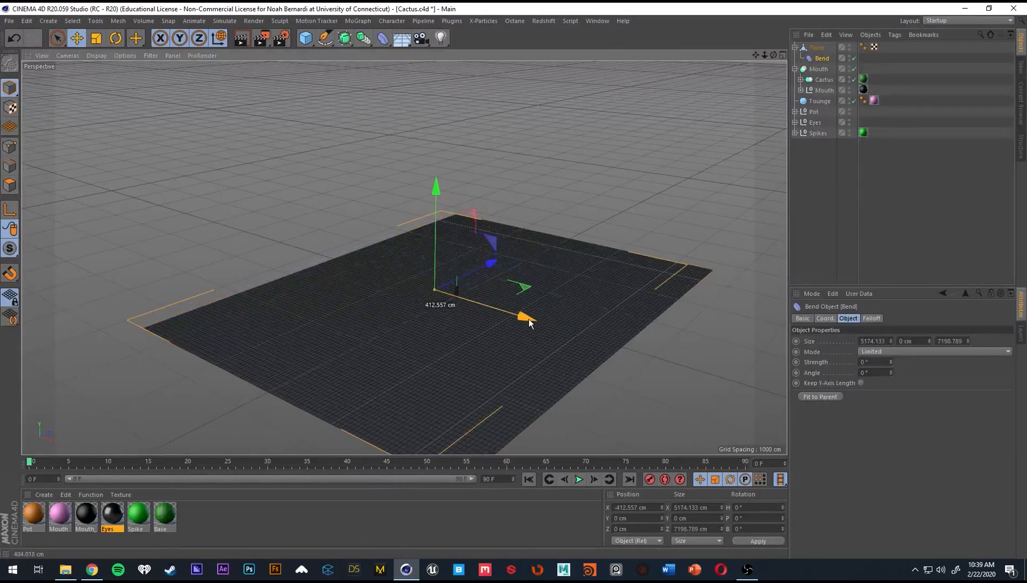
key(ctrl+z)
drag(891, 363, 891, 341)
Rotate the Bend deformer to a bank of -90° and refit it to the plane.
key(r)
drag(495, 322, 302, 265)
key(ctrl+z)
drag(472, 245, 187, 129)
alt+drag(391, 257, 448, 232)
alt+right_drag(447, 232, 519, 241)
click(822, 58)
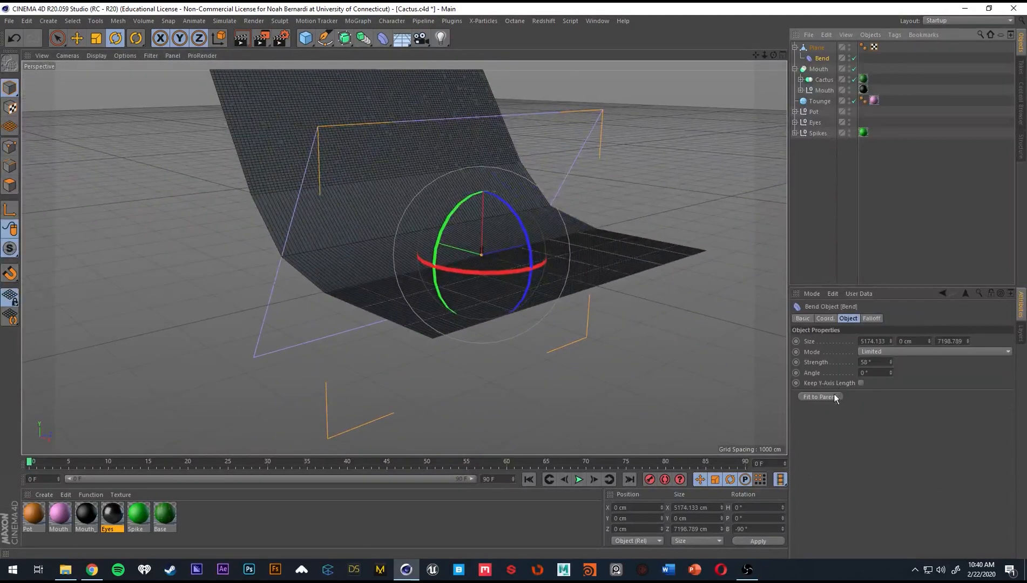
click(834, 395)
Move the Bend deformer to about -2634 cm in X and set its strength to 211°.
alt+drag(700, 330, 582, 253)
key(e)
drag(521, 269, 315, 263)
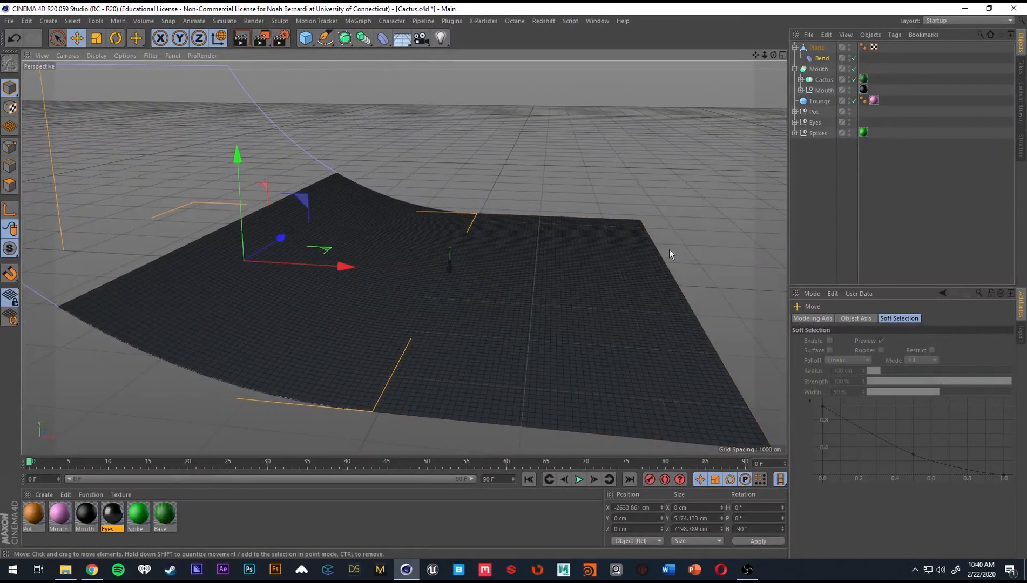
click(817, 57)
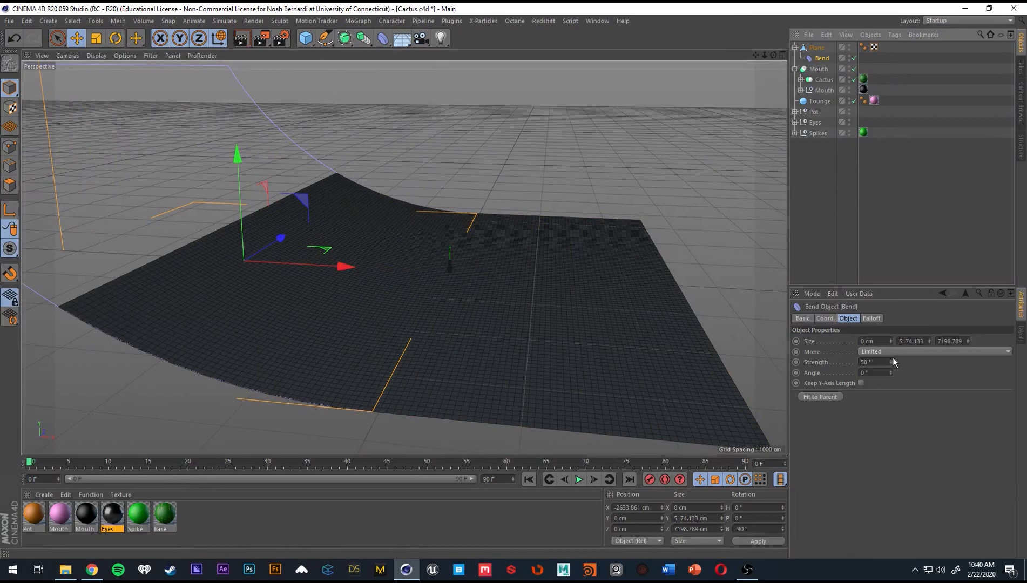
mouse_move(892, 360)
mouse_down()
mouse_move(891, 335)
mouse_move(890, 356)
mouse_up()
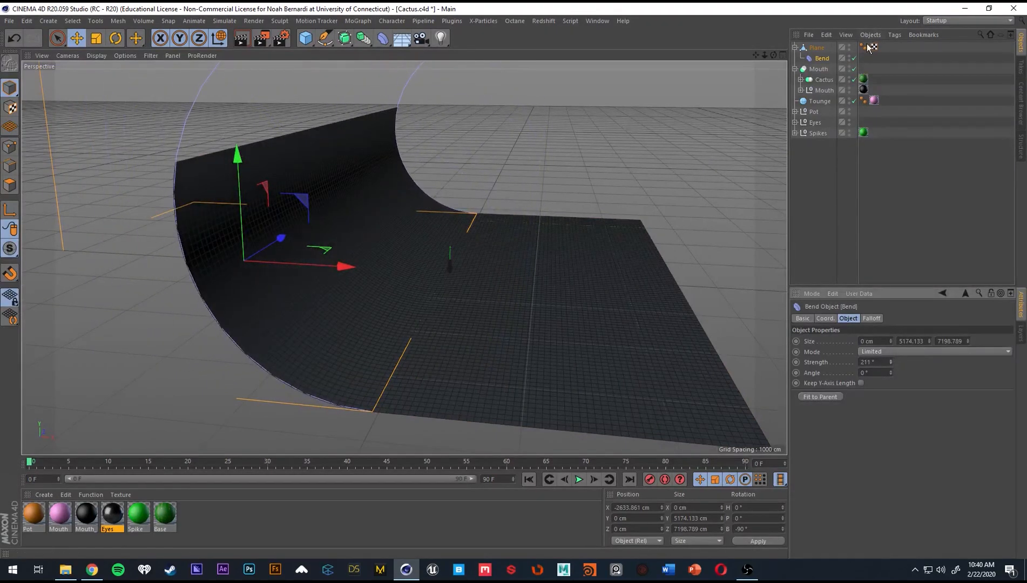
Shift the backdrop plane along X to about -808 cm so the curved wall stands further behind the cactus.
alt+drag(546, 244, 422, 234)
alt+right_drag(422, 232, 482, 211)
mouse_move(480, 208)
alt+mouse_down()
mouse_move(622, 210)
mouse_move(603, 200)
mouse_move(460, 207)
mouse_move(464, 199)
alt+mouse_up()
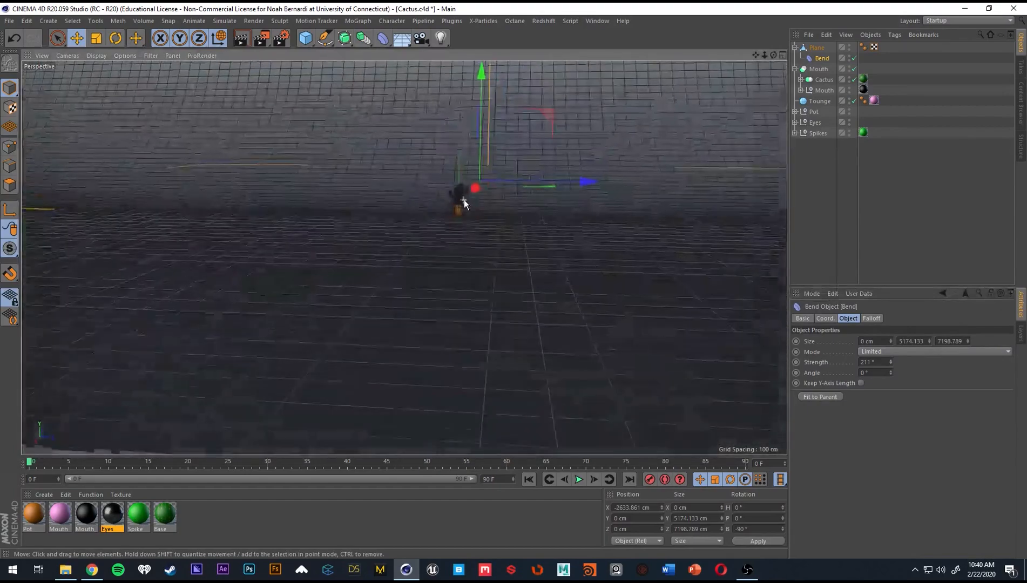
alt+right_drag(464, 200, 351, 212)
alt+drag(352, 213, 496, 216)
click(817, 48)
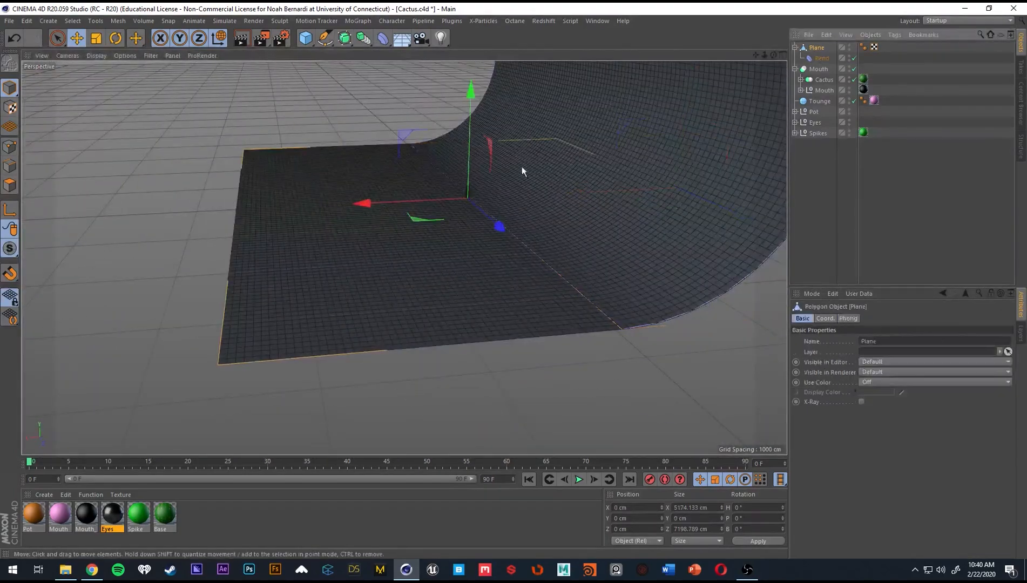
drag(407, 202, 474, 189)
alt+drag(449, 196, 565, 188)
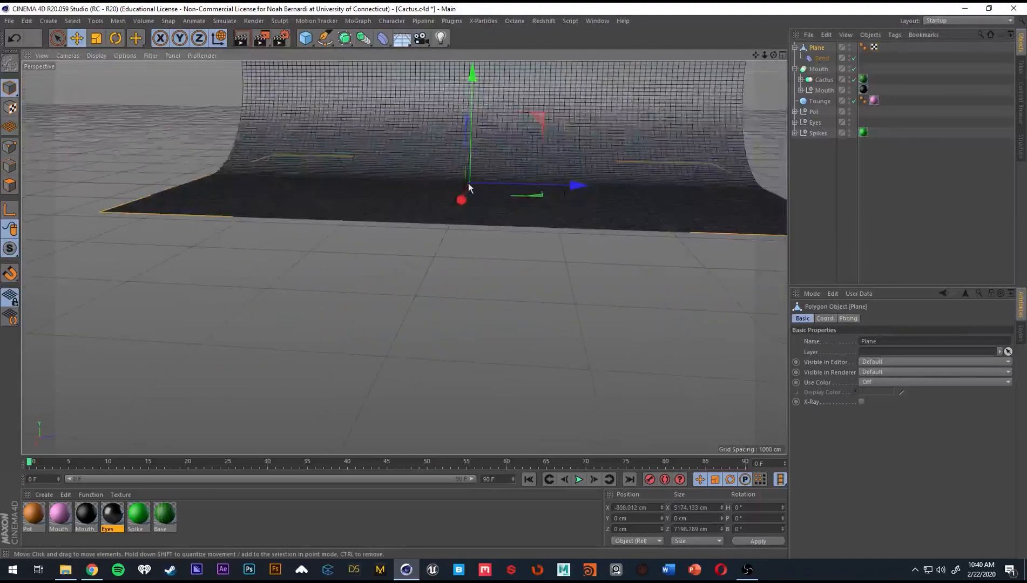
alt+right_drag(458, 195, 521, 187)
Switch the viewport display to Gouraud shading without wireframe lines and deselect the plane.
alt+right_drag(404, 257, 597, 226)
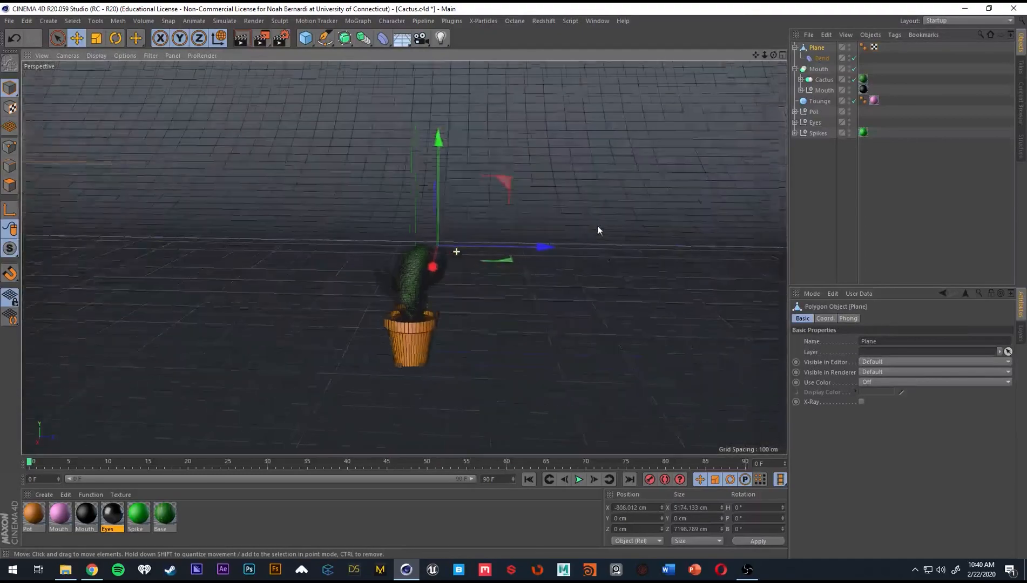
mouse_move(419, 265)
alt+mouse_down()
mouse_move(432, 234)
mouse_move(469, 294)
mouse_move(429, 289)
alt+mouse_up()
key(n)
key(a)
click(892, 186)
Frame the potted cactus from the front against the backdrop in the perspective view.
mouse_move(481, 244)
alt+mouse_down()
mouse_move(655, 274)
mouse_move(657, 284)
mouse_move(616, 233)
alt+mouse_up()
alt+drag(609, 221, 507, 195)
alt+right_drag(541, 193, 459, 204)
alt+drag(475, 202, 566, 156)
alt+drag(405, 258, 478, 288)
scroll(464, 273, up, 8)
scroll(402, 279, up, 3)
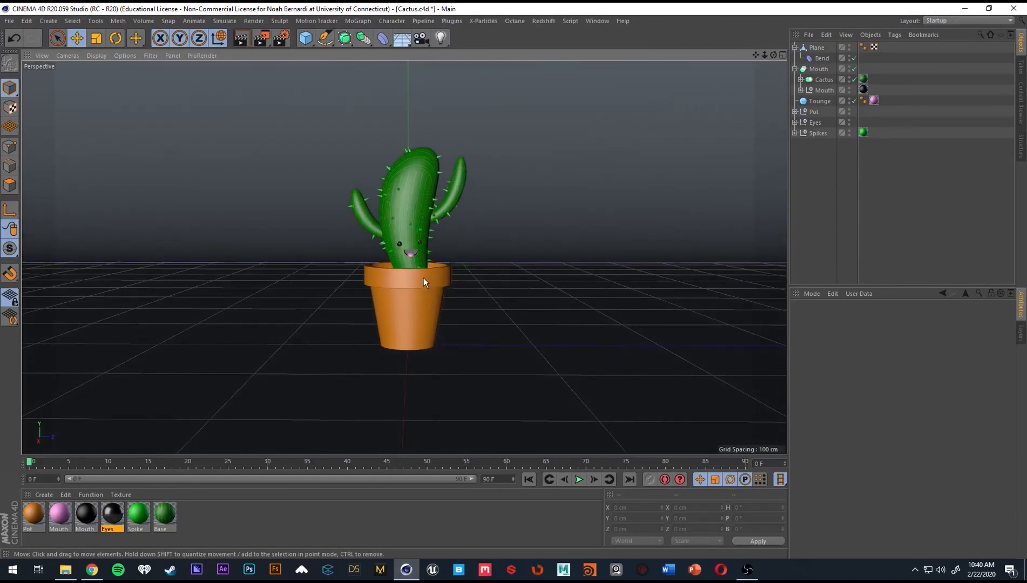
alt+drag(431, 377, 429, 355)
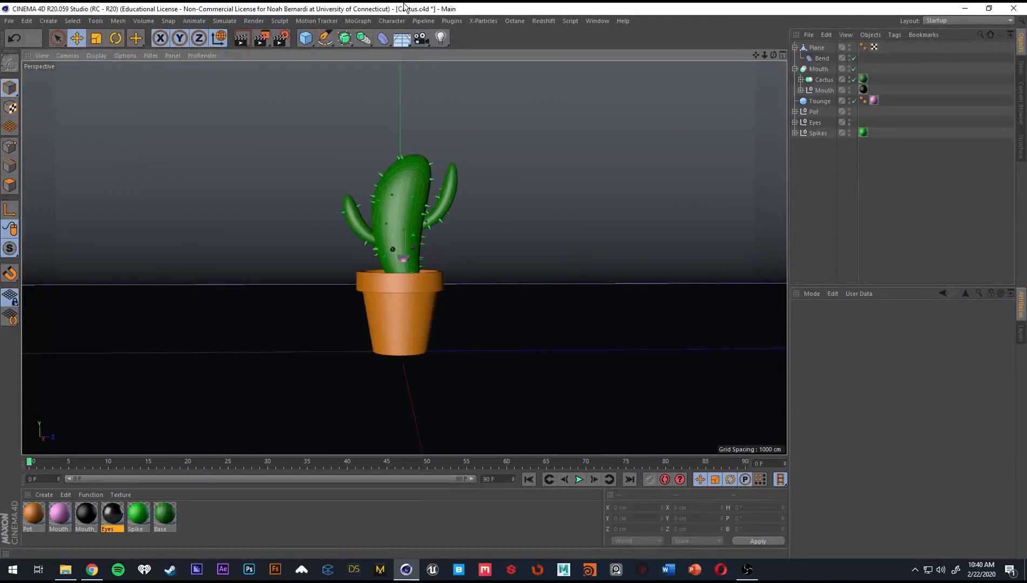
Detach the light objects palette as a floating window over the viewport.
click(441, 40)
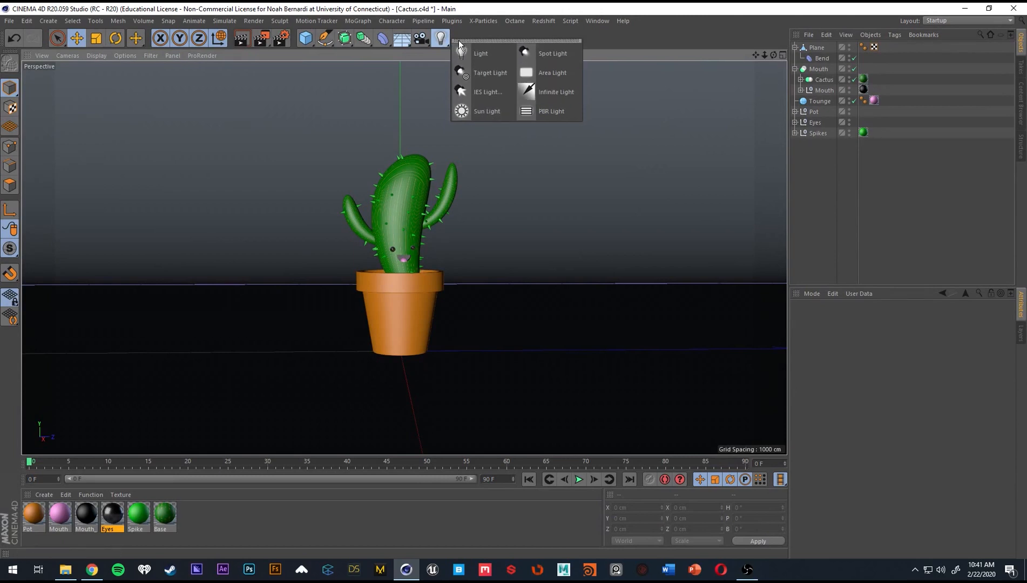
drag(532, 39, 726, 76)
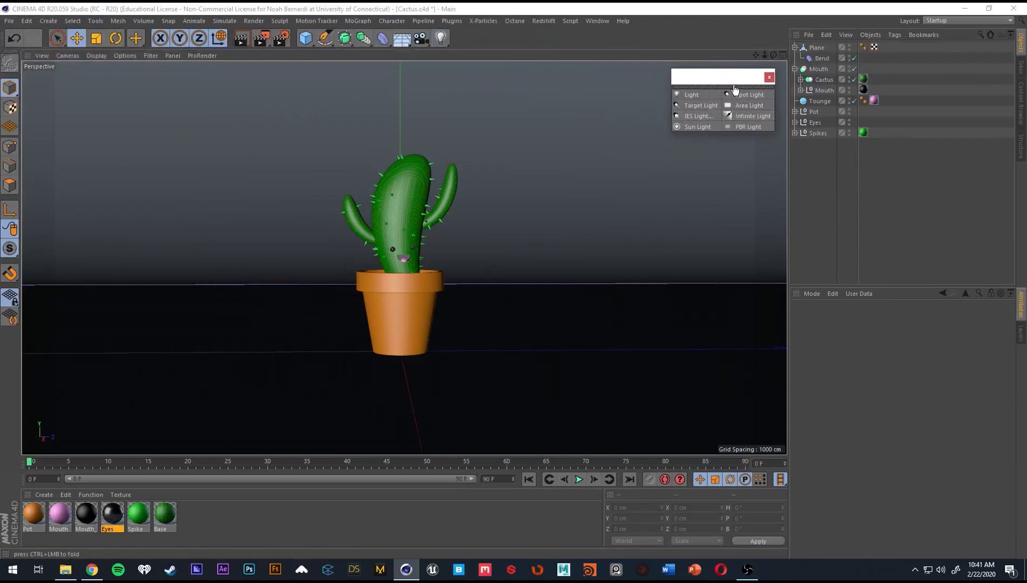
Add a camera at the current view and look through it.
click(426, 38)
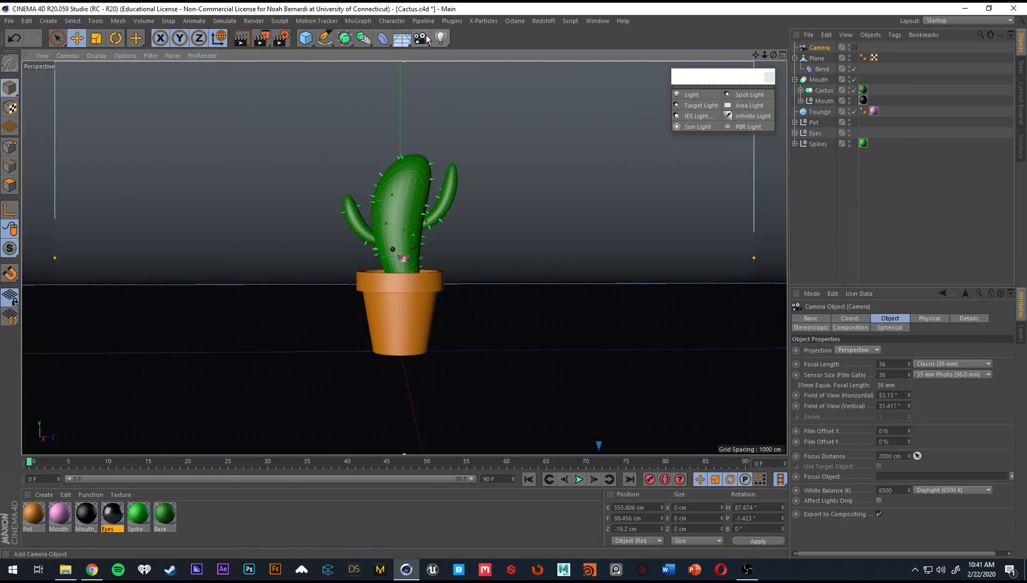
key(ctrl+z)
drag(421, 40, 461, 50)
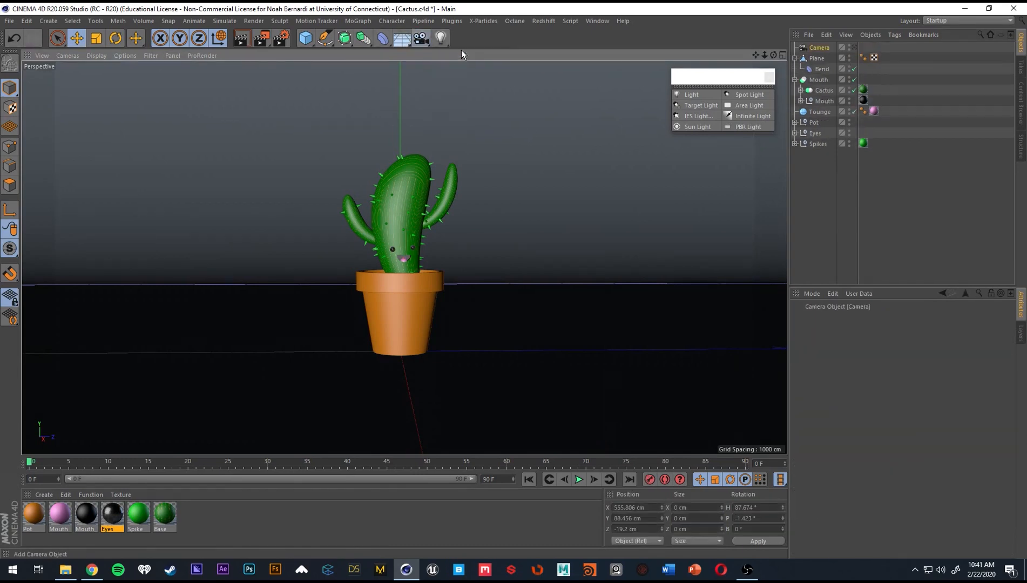
click(854, 47)
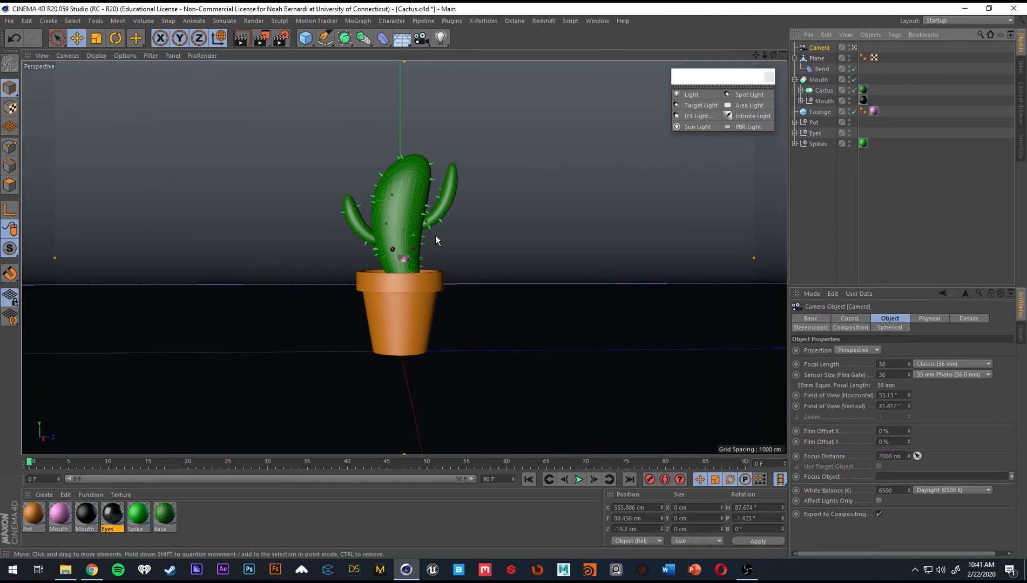
Set the camera's heading to 90° and its pitch to 0°.
alt+drag(412, 291, 405, 291)
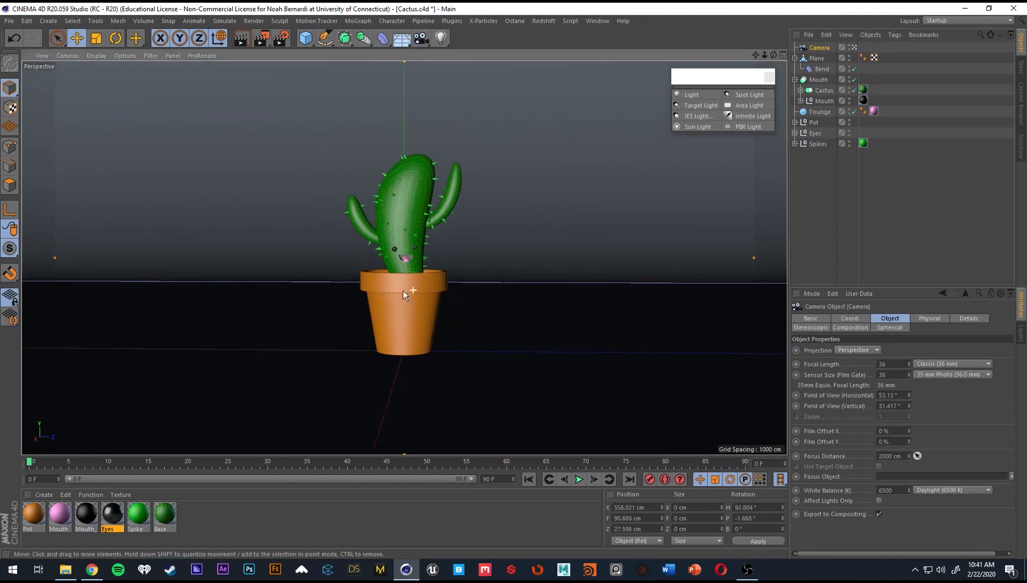
click(745, 507)
text(90)
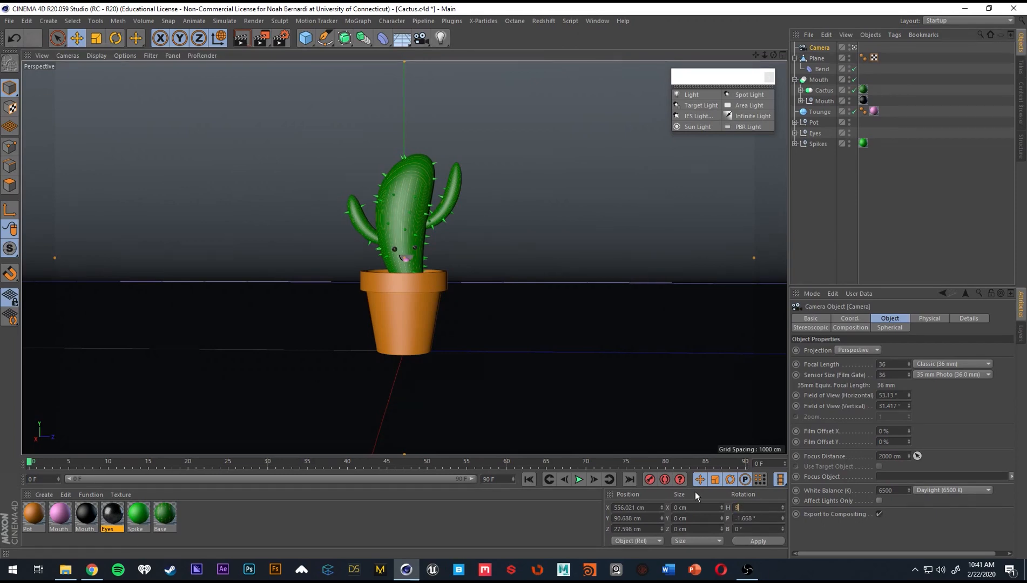
key(Tab)
text(0)
key(Return)
Reframe the cactus with the camera at about 76 cm in Y and set its Z position to 0 cm.
alt+middle_drag(373, 345, 407, 326)
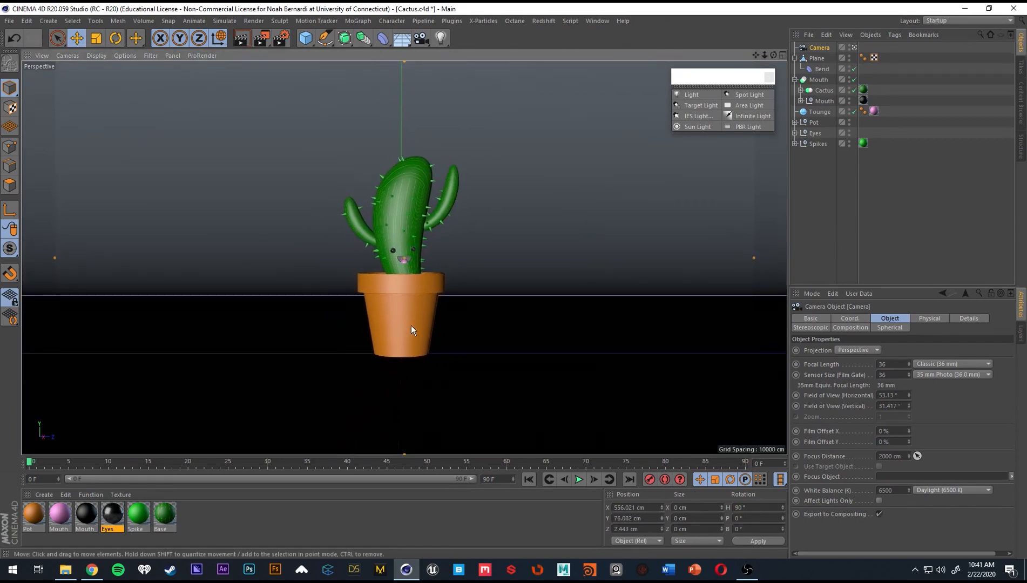
drag(641, 529, 628, 531)
key(Return)
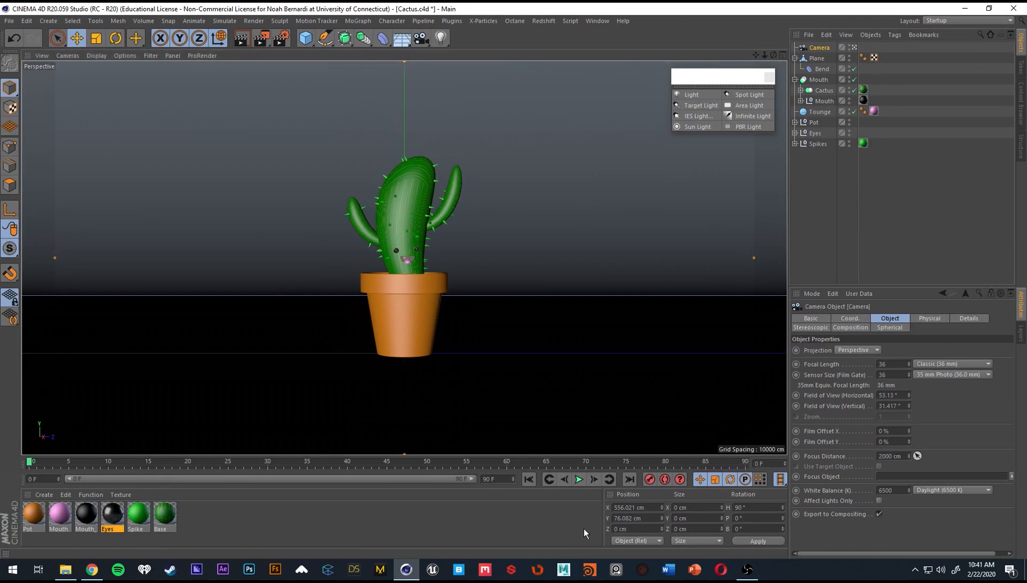
Set the camera's focal length to Normal Lens (50 mm) and reframe the cactus at about 77 cm in Y and 5 cm in Z.
click(948, 368)
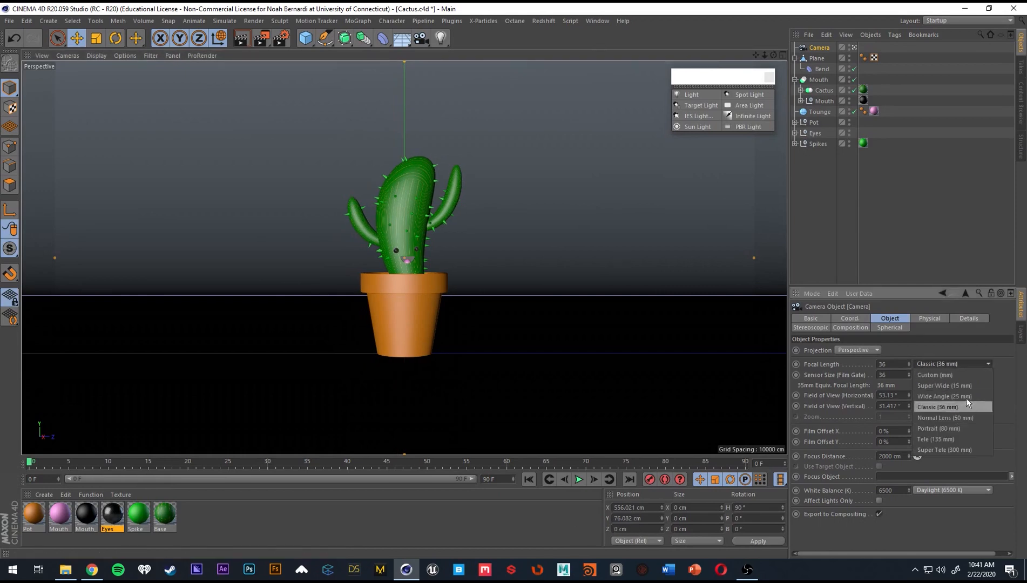
click(950, 416)
alt+middle_drag(442, 286, 424, 291)
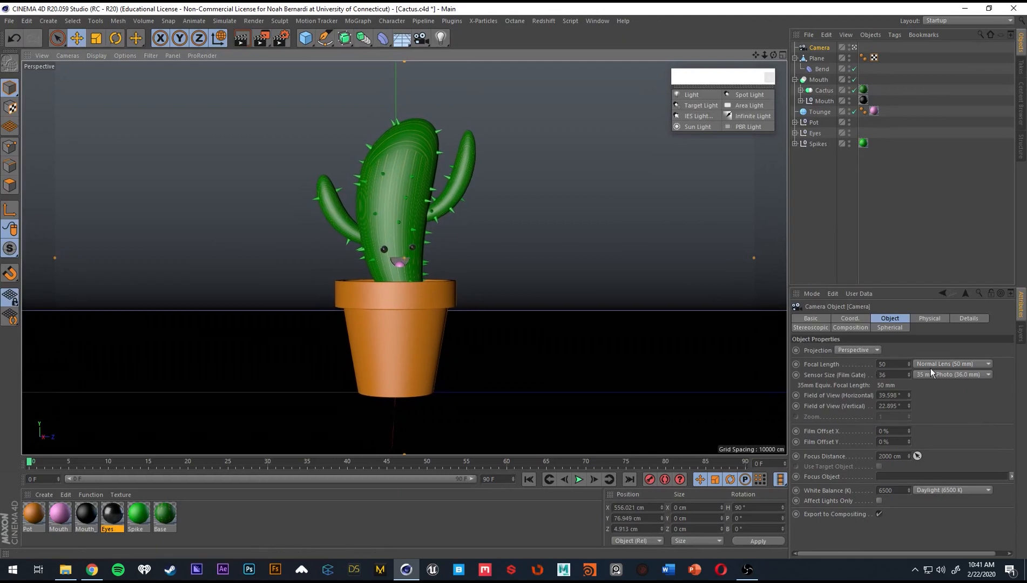
click(967, 363)
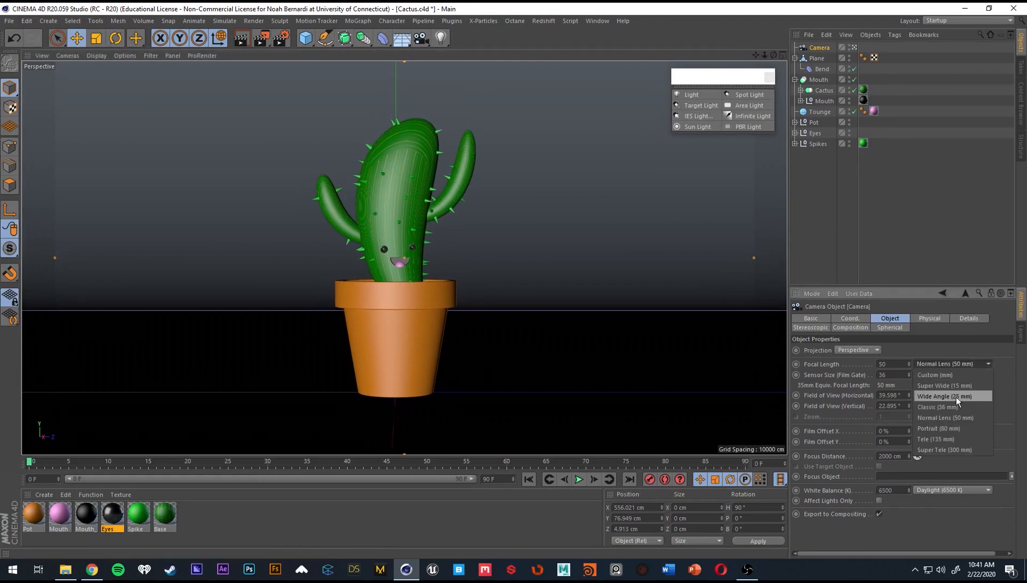
click(938, 344)
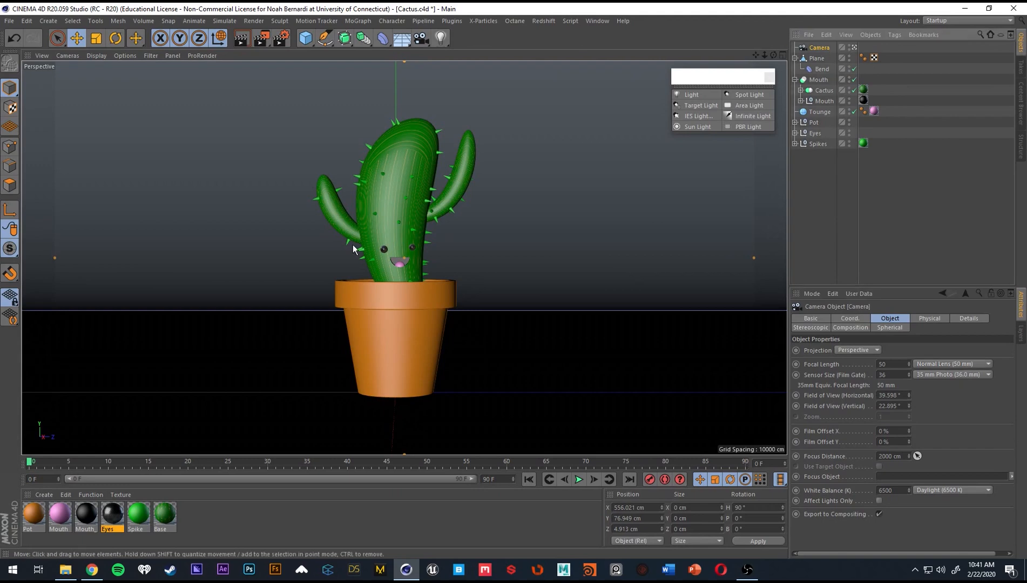
Lock the camera's position and rotation with a Protection tag.
right_click(824, 47)
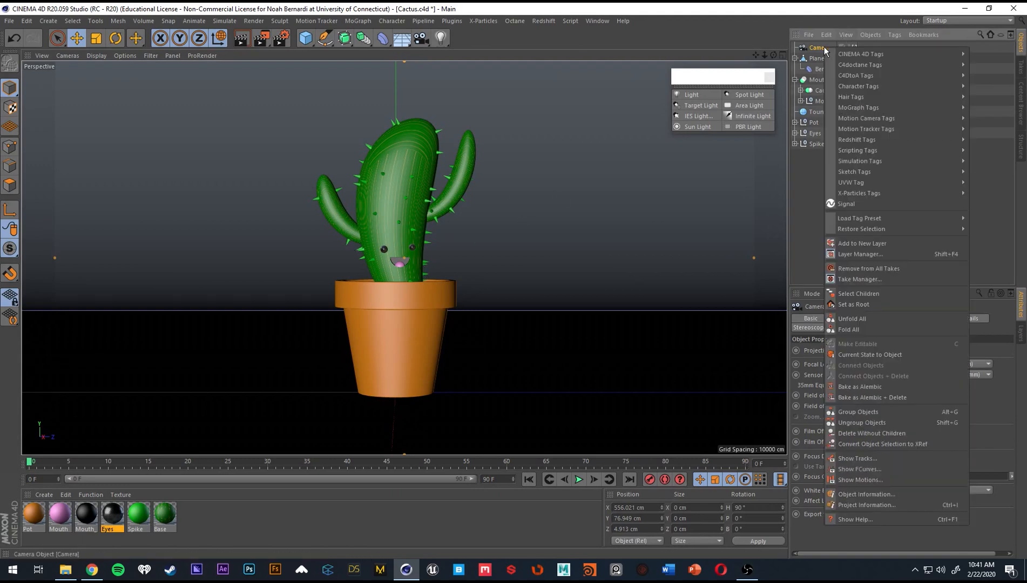
click(815, 44)
right_click(814, 43)
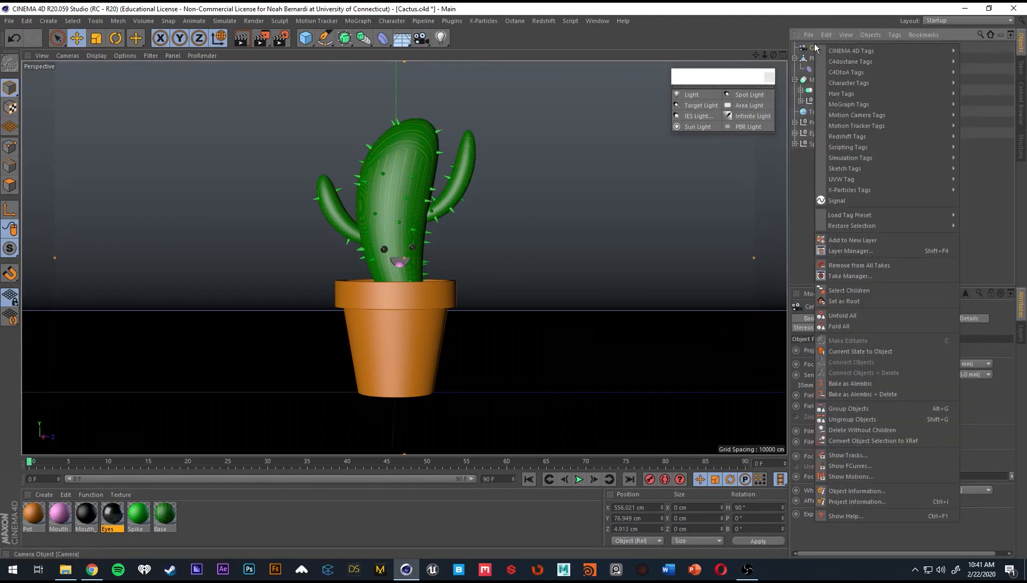
mouse_move(869, 52)
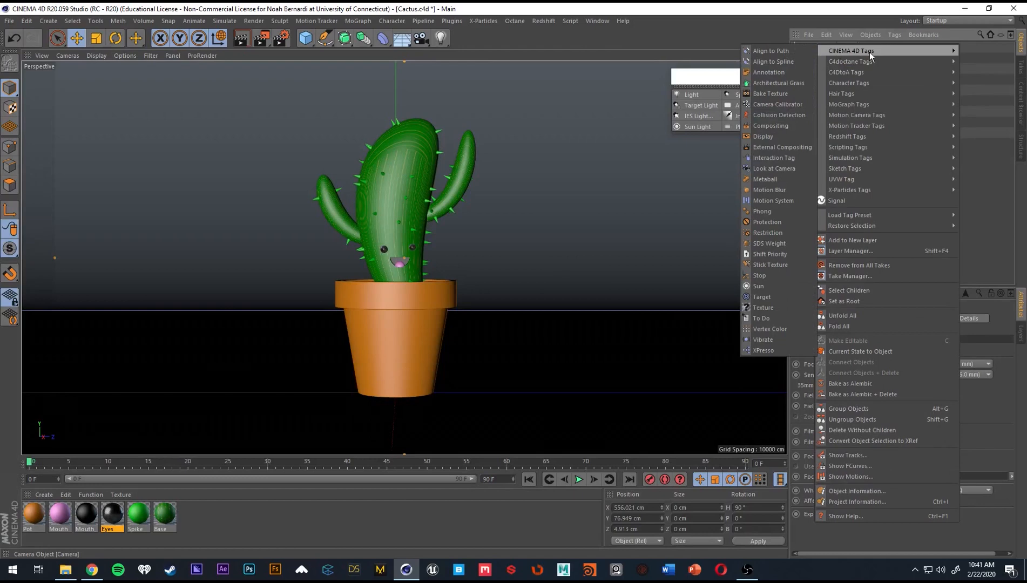
click(769, 222)
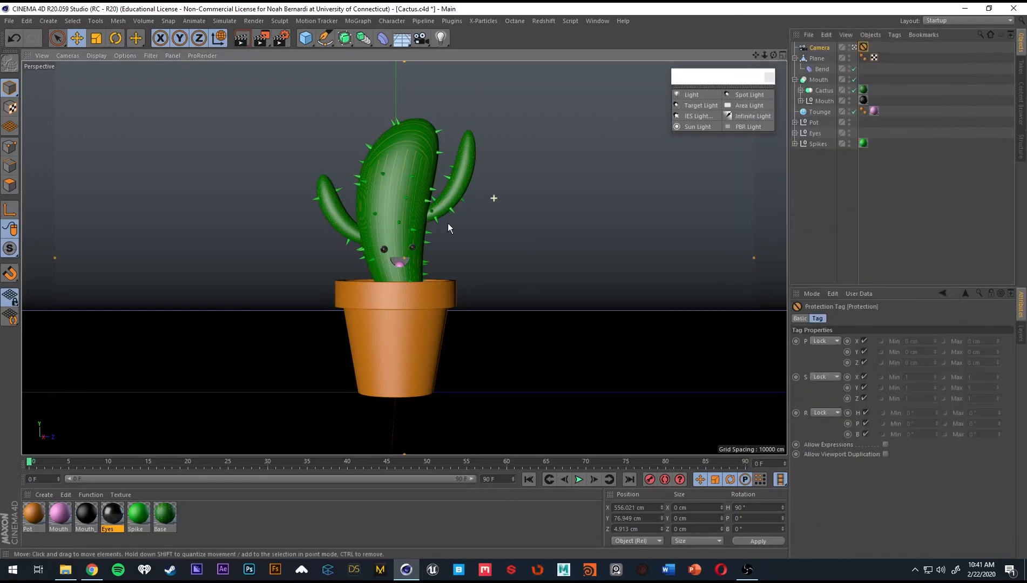
Leave the camera view, examine the camera's placement relative to the cactus and backdrop, and return to the camera view.
click(854, 47)
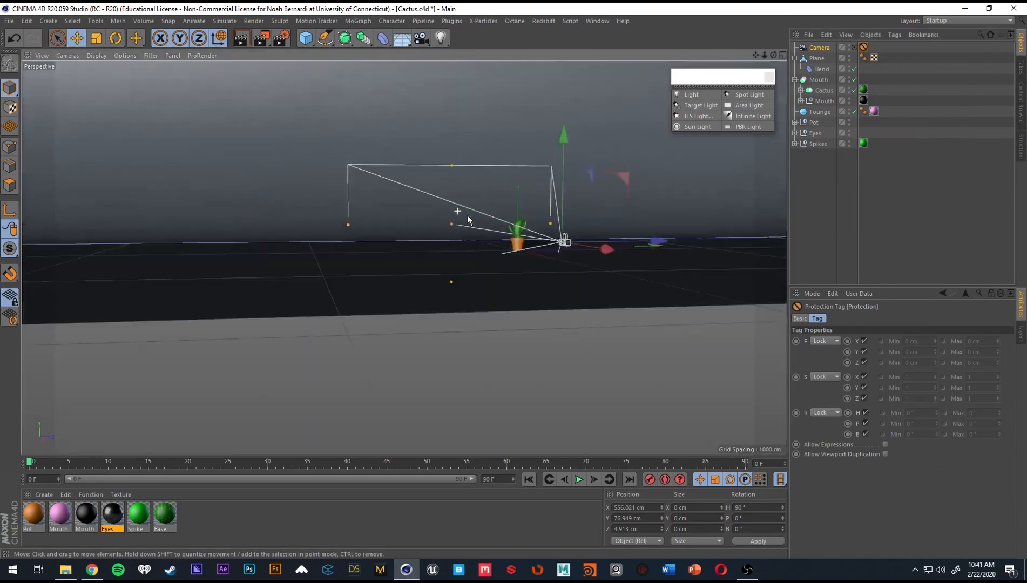
alt+drag(467, 216, 655, 239)
alt+drag(496, 207, 462, 206)
alt+right_drag(449, 198, 620, 201)
alt+drag(508, 208, 535, 218)
alt+drag(403, 257, 598, 217)
alt+right_drag(599, 218, 536, 235)
alt+drag(537, 235, 544, 239)
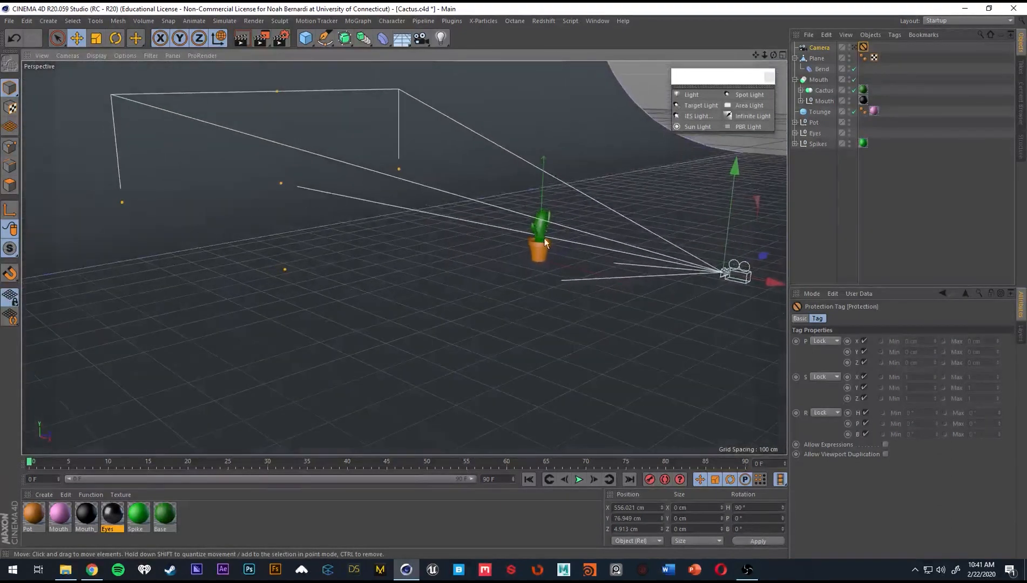
middle_click(588, 230)
middle_click(283, 192)
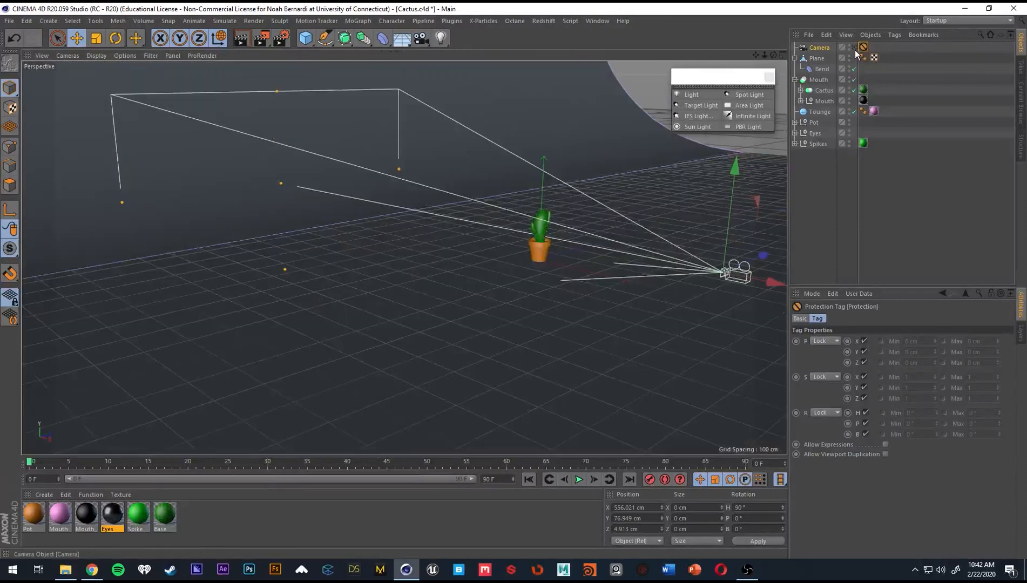
click(854, 48)
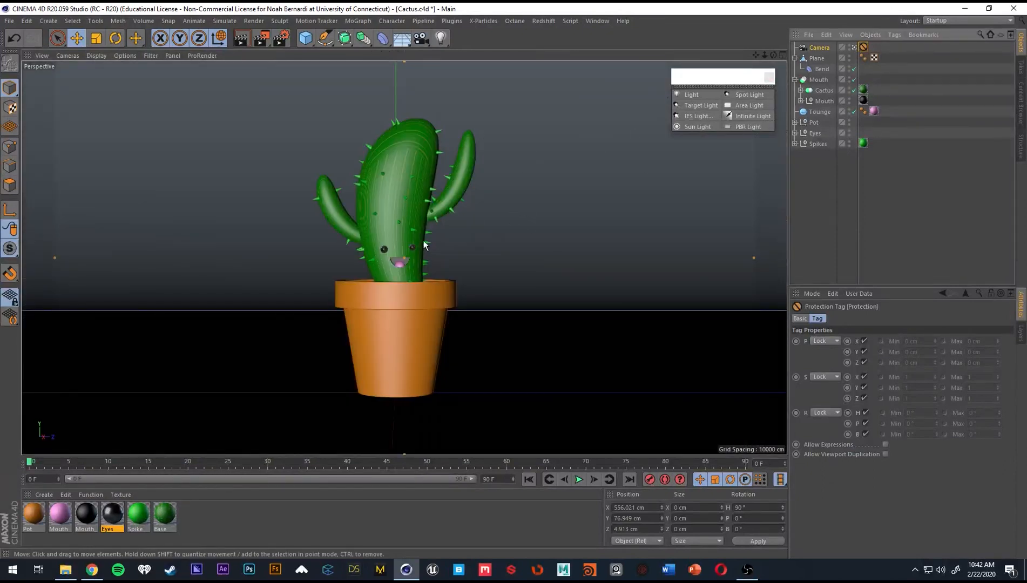
Show all four views and change the Top view to a Perspective view with Gouraud Shading.
middle_click(467, 226)
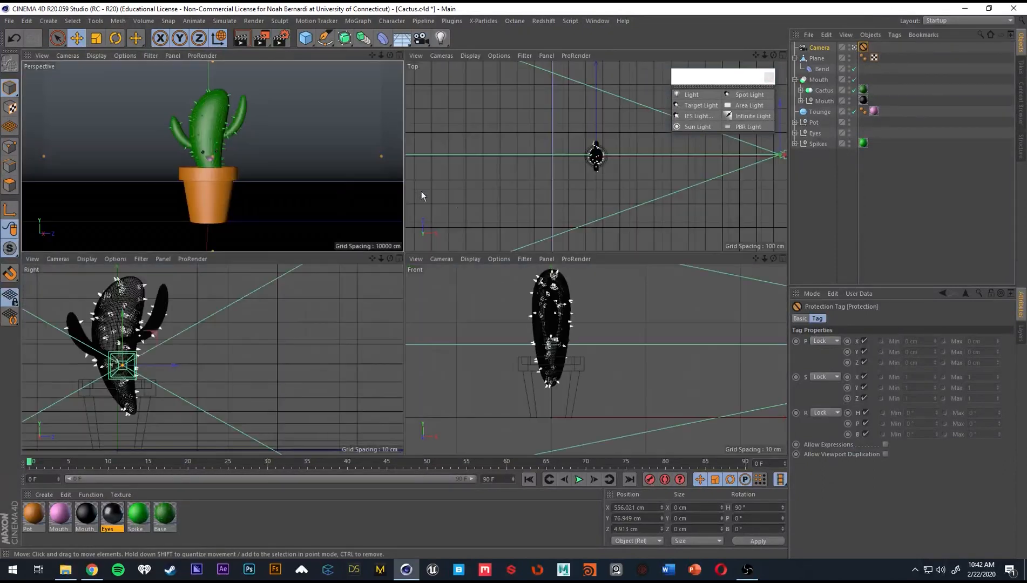
click(411, 57)
mouse_move(434, 55)
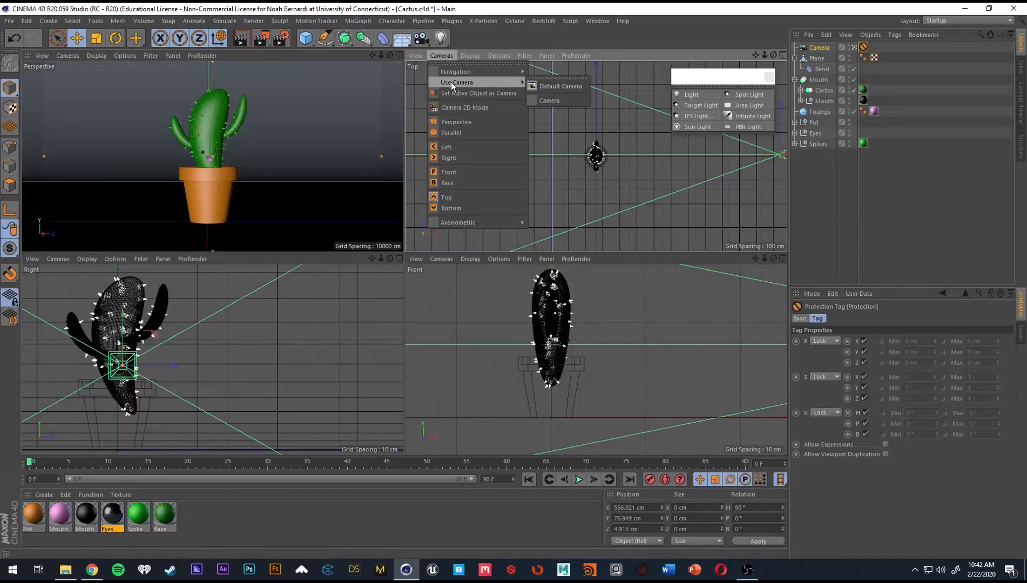
click(468, 122)
click(443, 56)
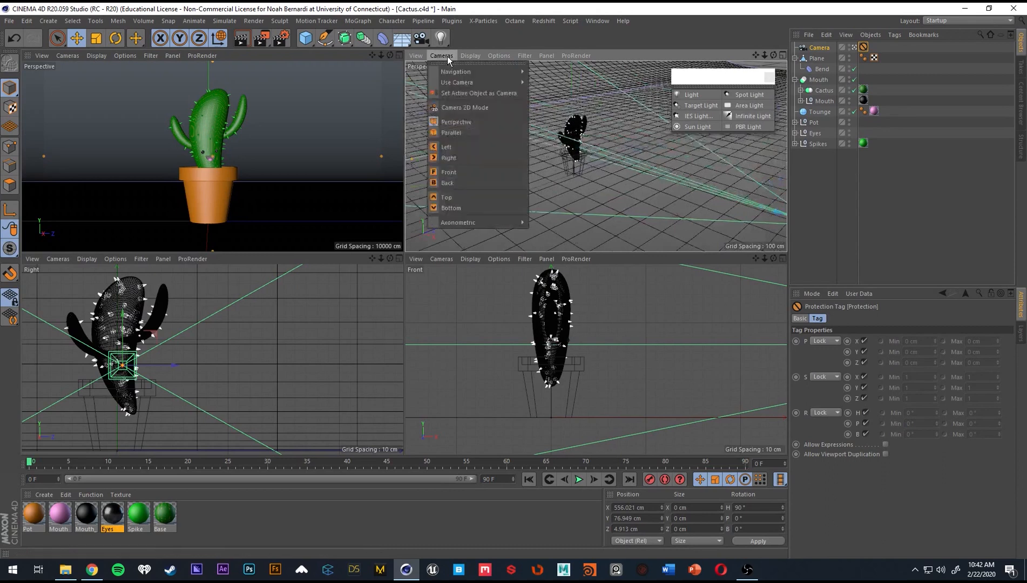
mouse_move(474, 56)
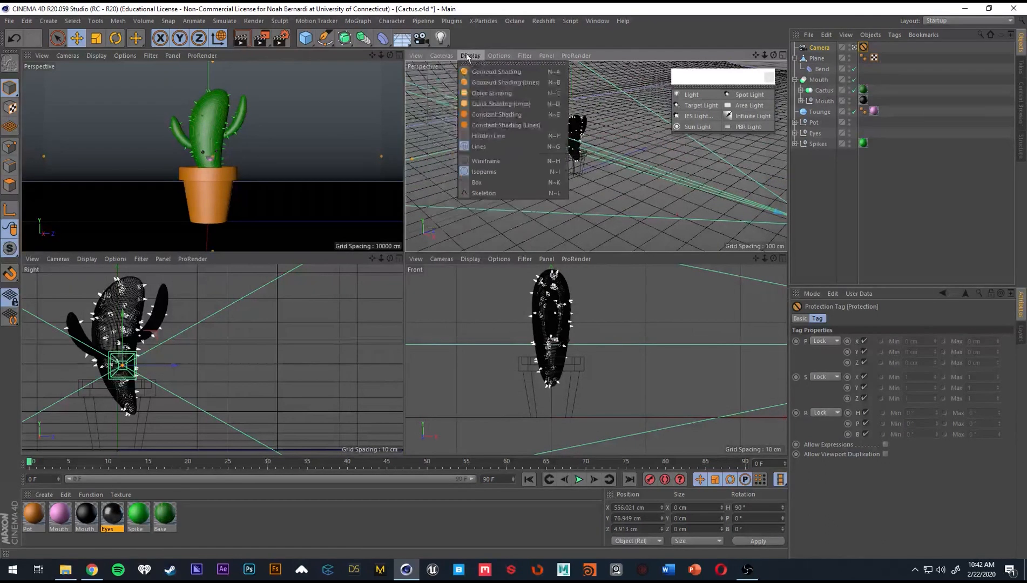
click(497, 72)
Add an area light and move it to about 282 cm in Y and 348 cm in Z, beside and above the cactus.
mouse_move(578, 168)
alt+mouse_down()
mouse_move(585, 143)
mouse_move(605, 146)
alt+mouse_up()
scroll(605, 145, down, 4)
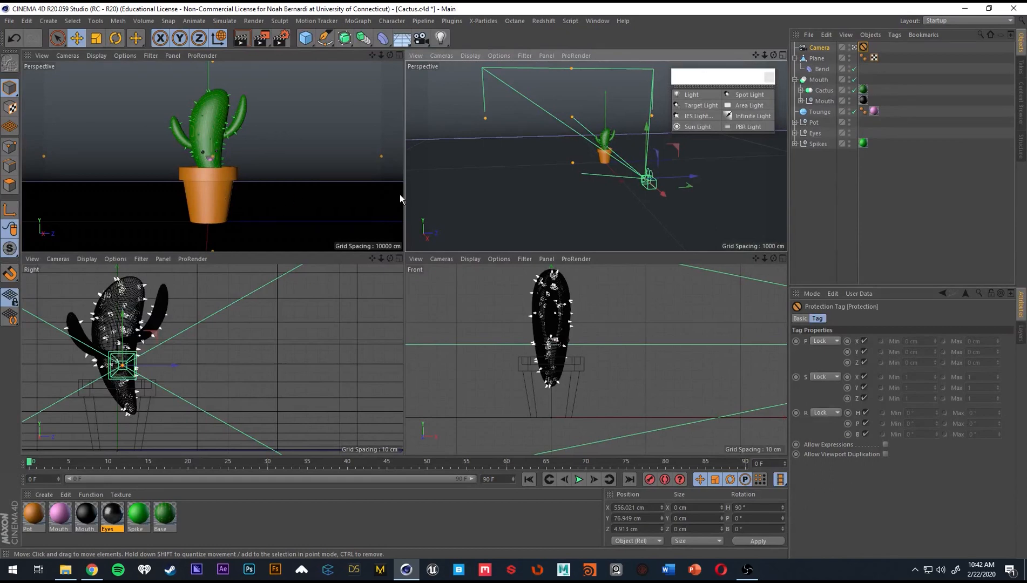
alt+drag(610, 147, 586, 171)
alt+right_drag(586, 171, 645, 172)
alt+drag(645, 171, 601, 162)
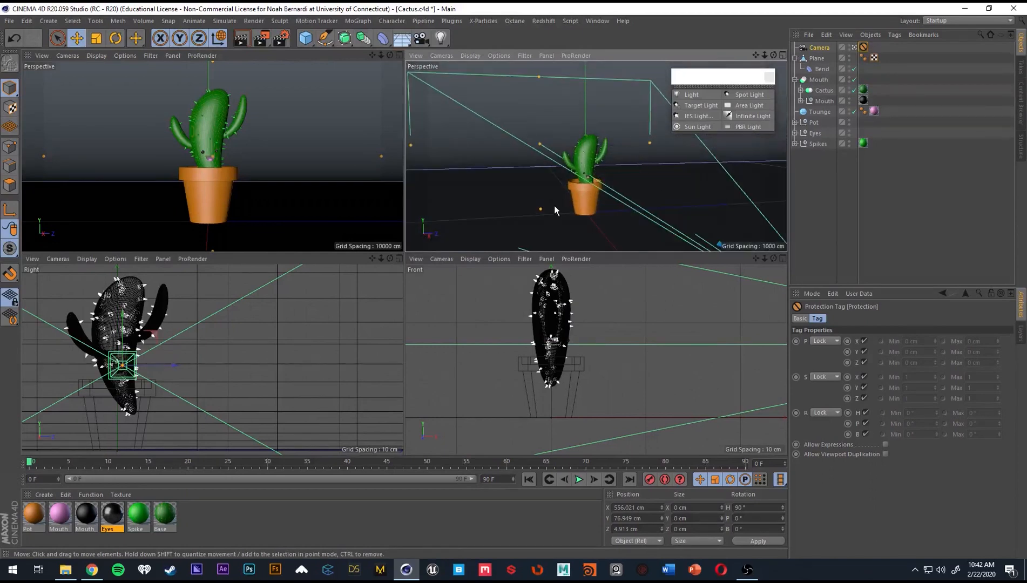
alt+drag(496, 128, 602, 153)
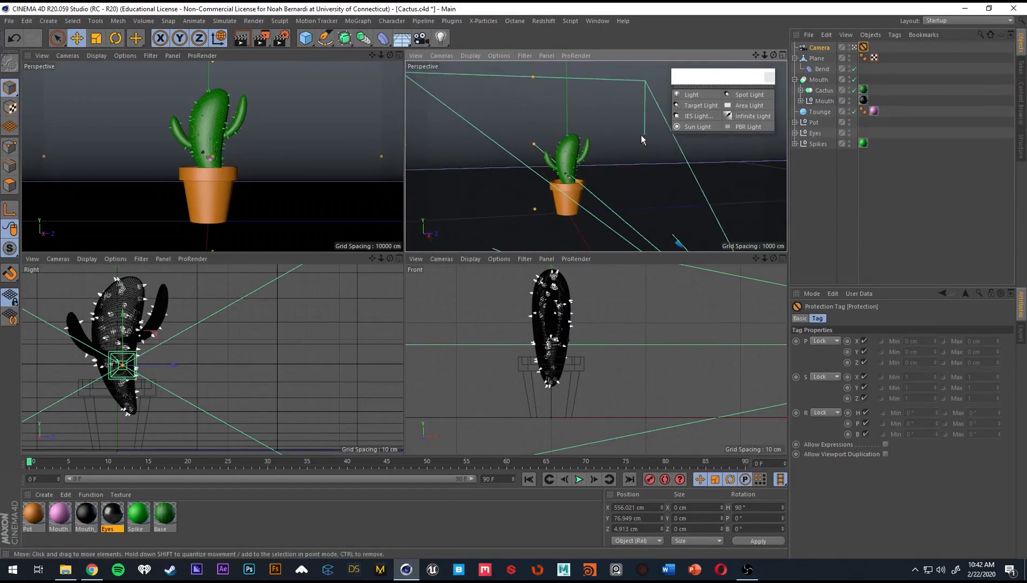
click(755, 106)
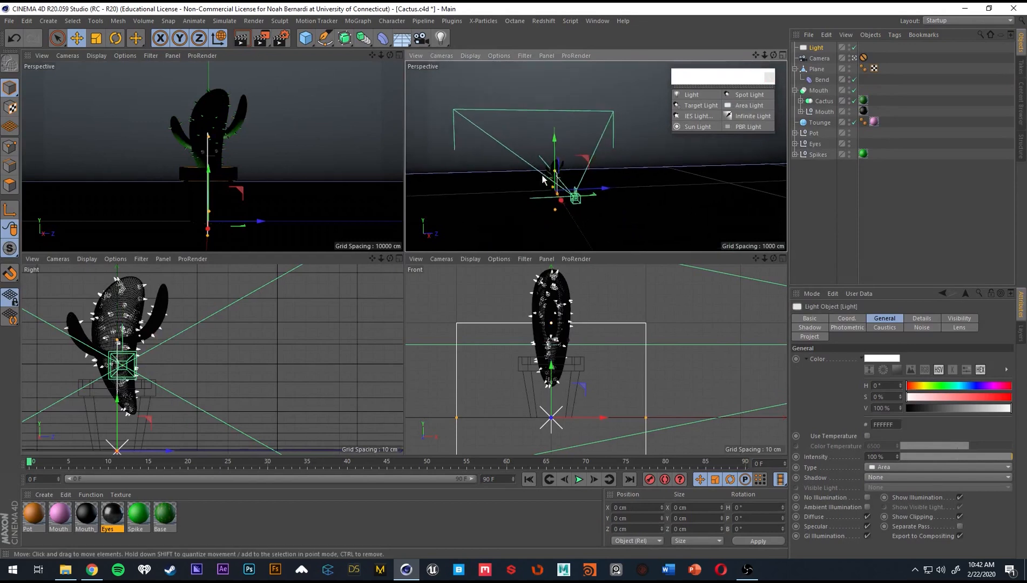
drag(554, 155, 556, 99)
drag(604, 135, 670, 135)
Aim the area light at the Tounge sphere with a Target tag and move the light to about 371 cm in Y and 405 cm in Z.
right_click(818, 47)
mouse_move(857, 52)
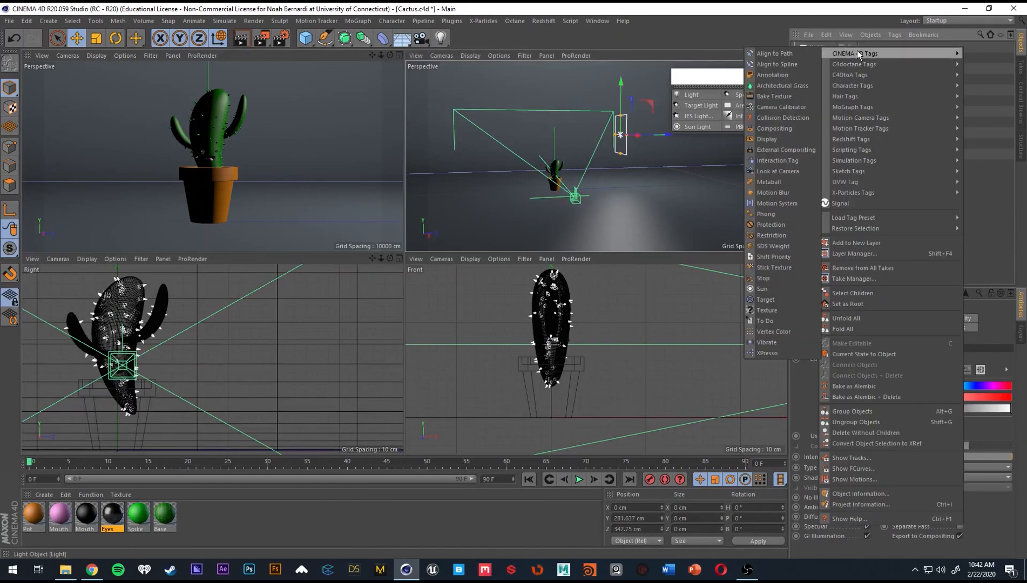
click(765, 300)
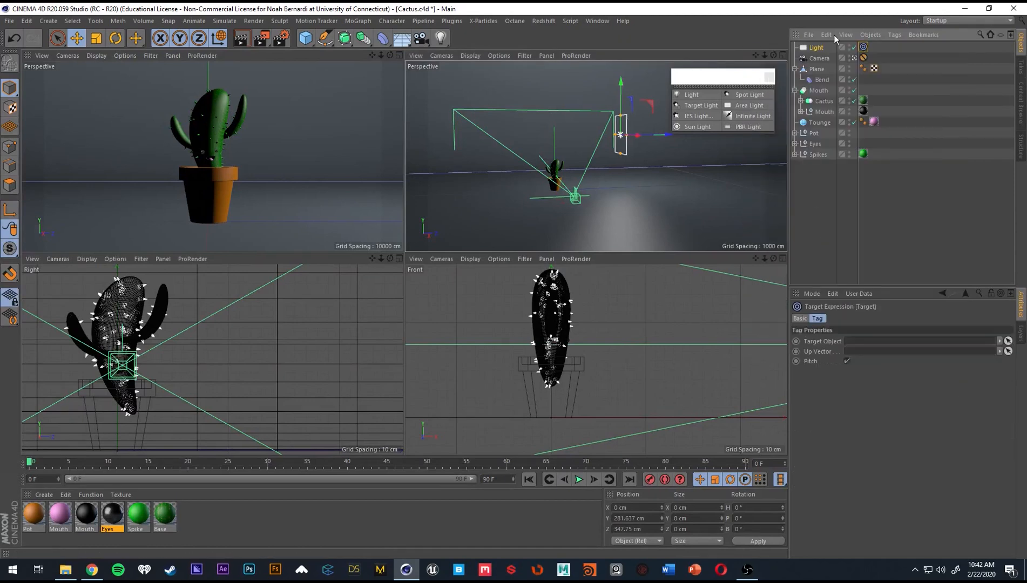
click(795, 68)
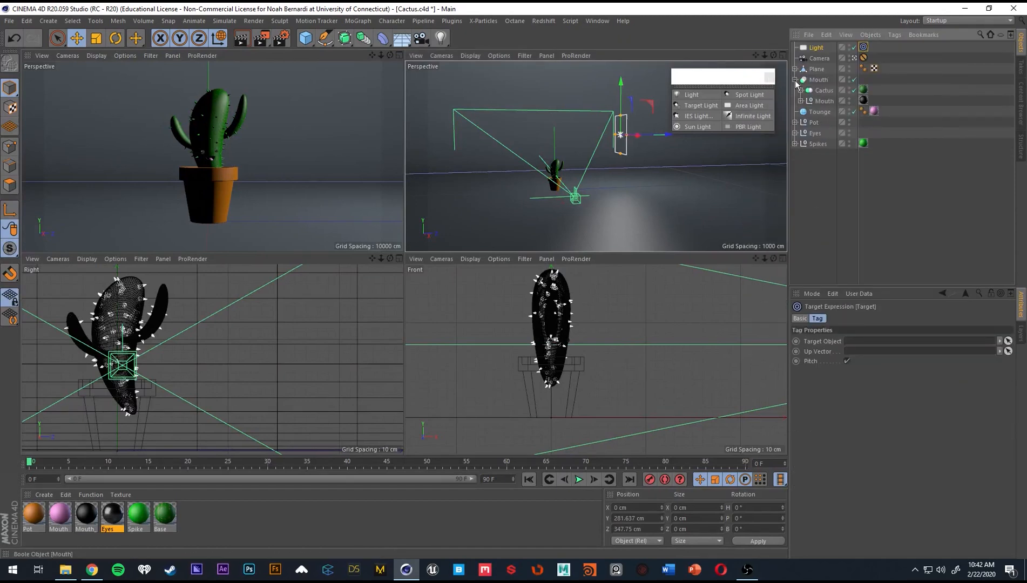
click(794, 79)
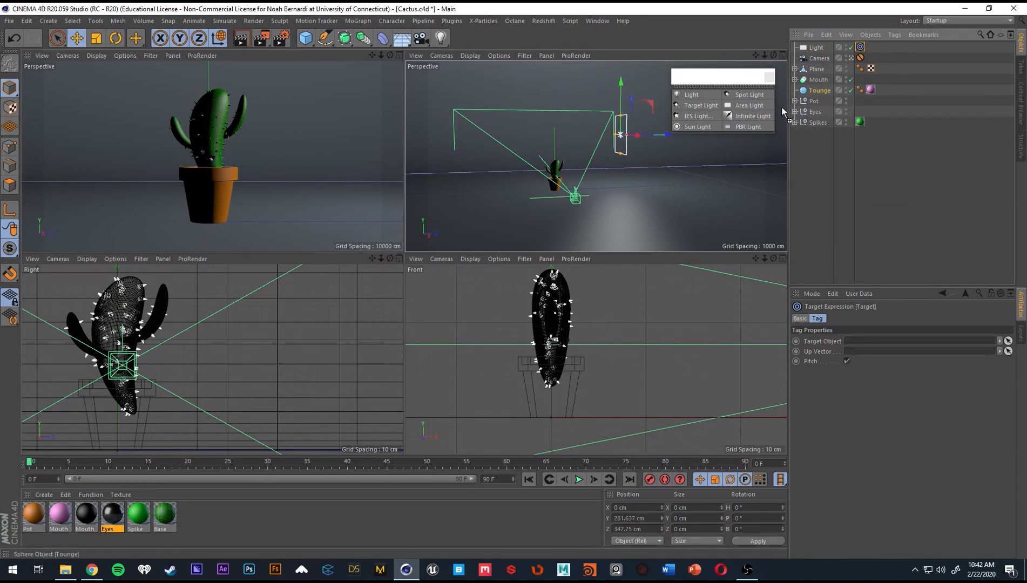
drag(782, 108, 811, 112)
click(667, 137)
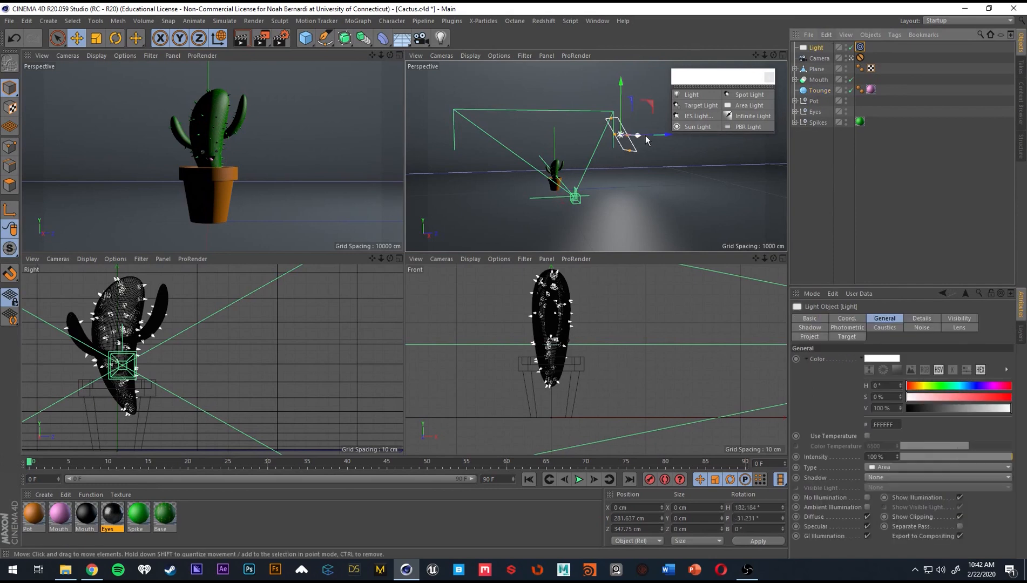
drag(666, 135, 593, 113)
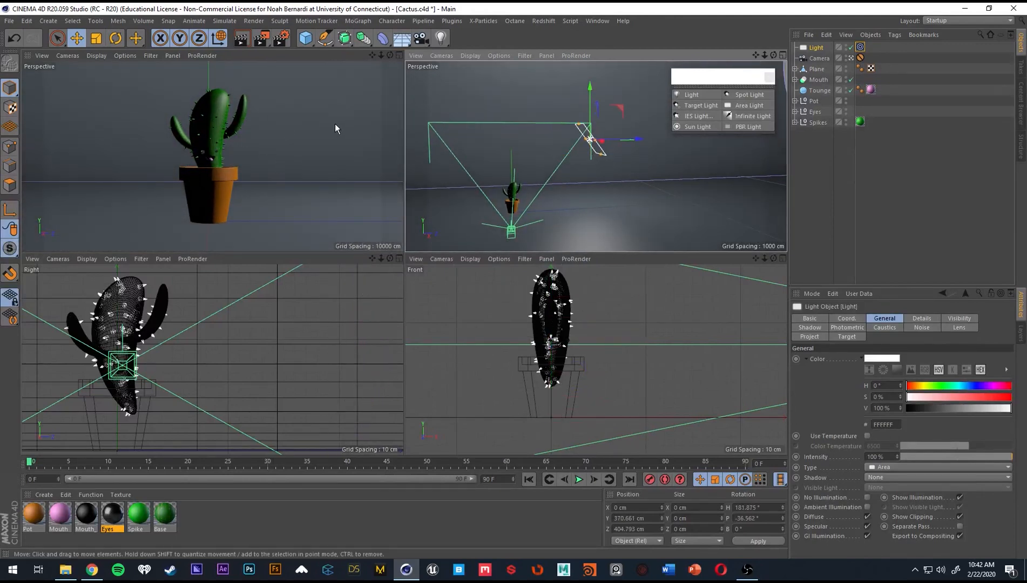
Start an interactive render region in the camera view and fit it around the whole potted cactus.
click(294, 155)
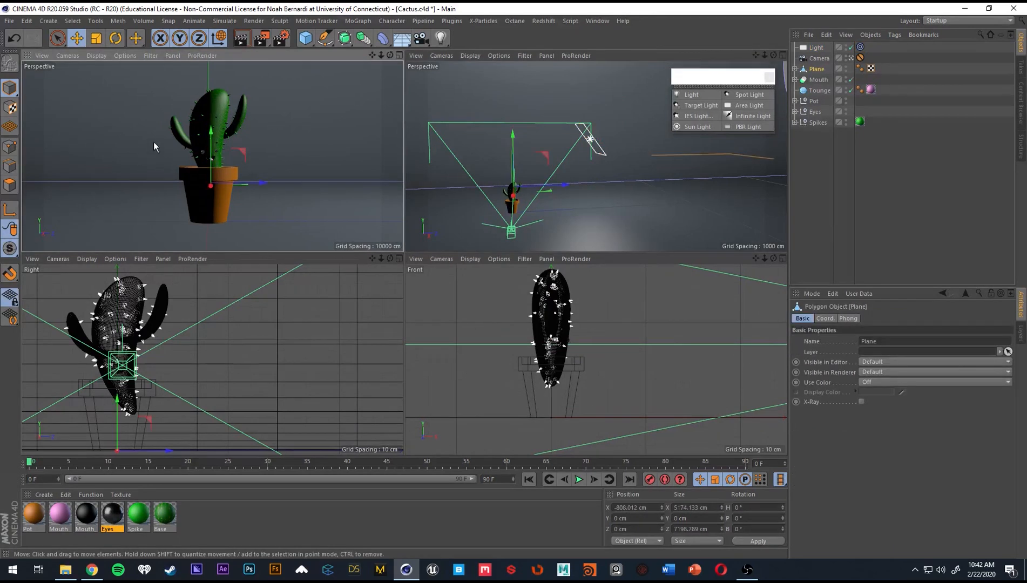
key(alt+r)
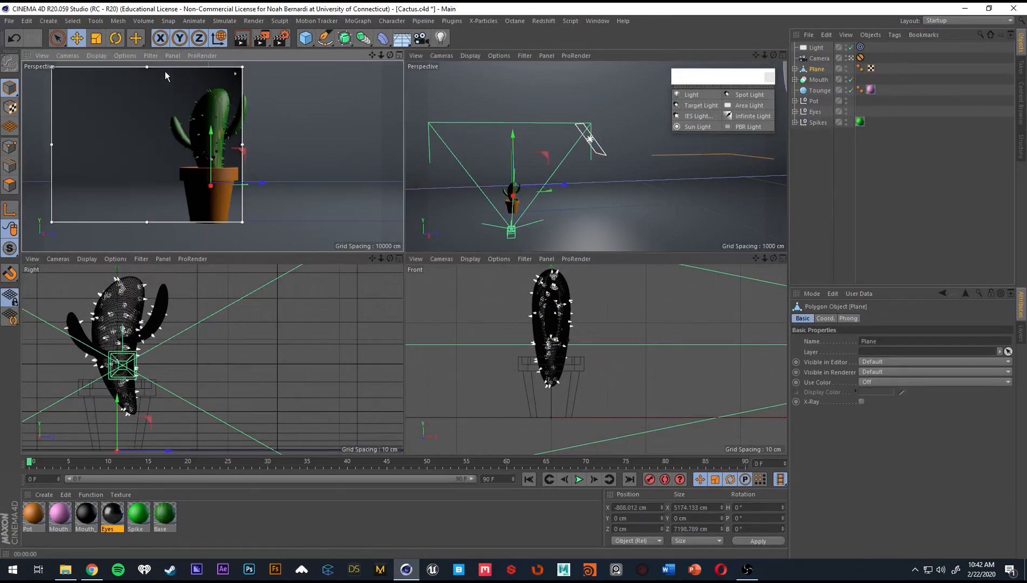
drag(166, 72, 216, 84)
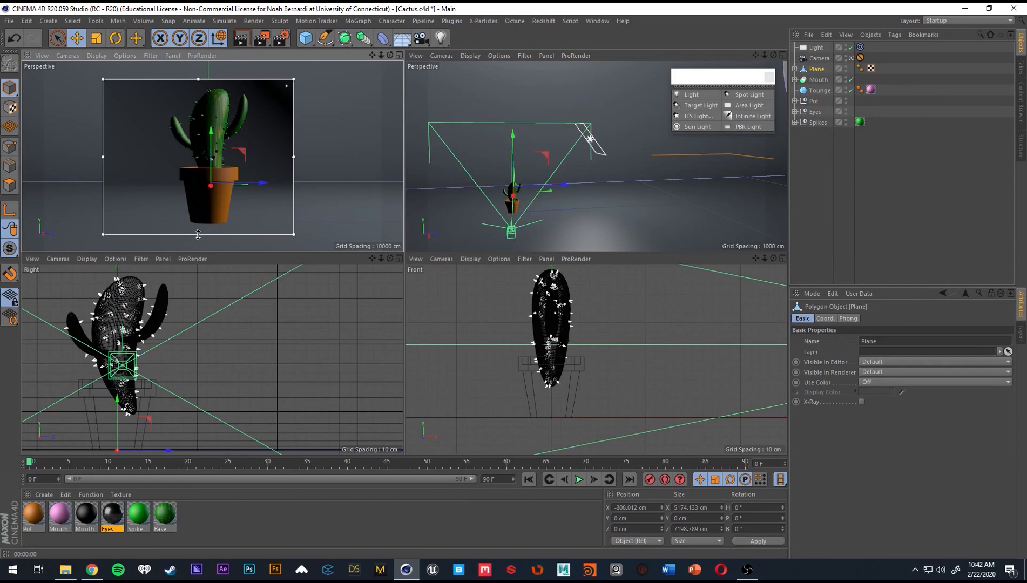
drag(199, 234, 198, 247)
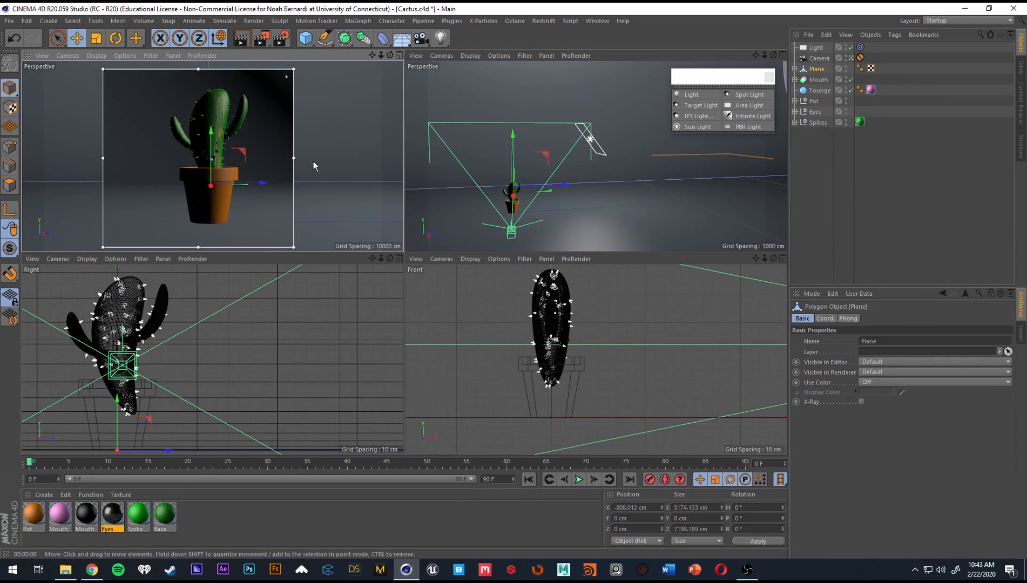
Set the area light's shadow type to Area and widen the interactive render region on both sides of the cactus.
click(848, 158)
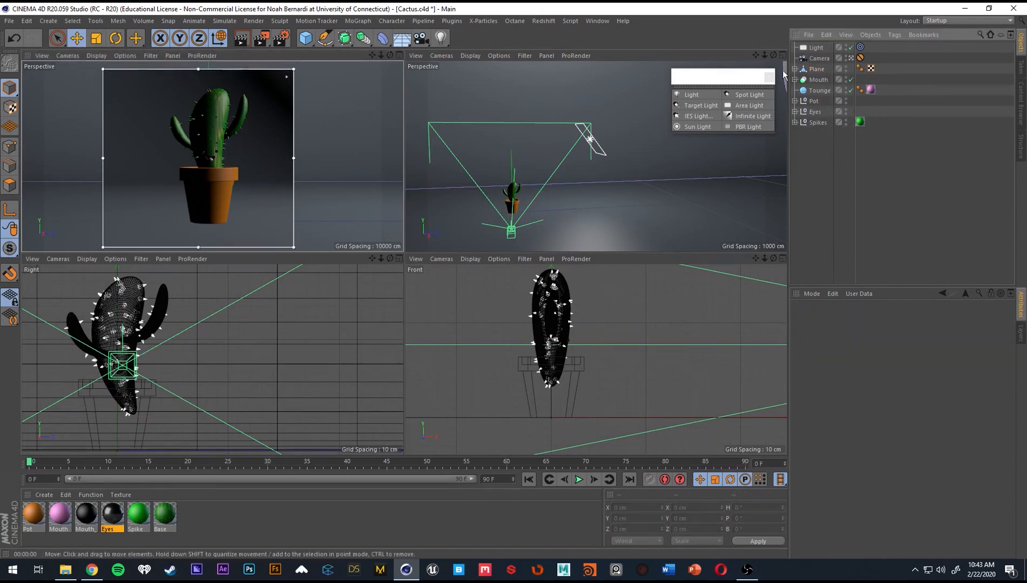
click(815, 47)
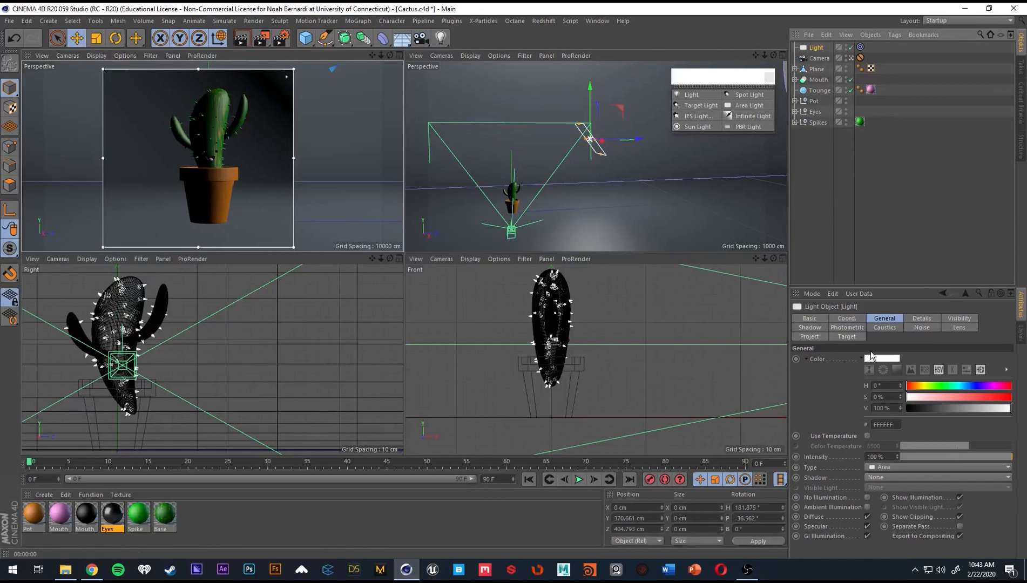
click(875, 477)
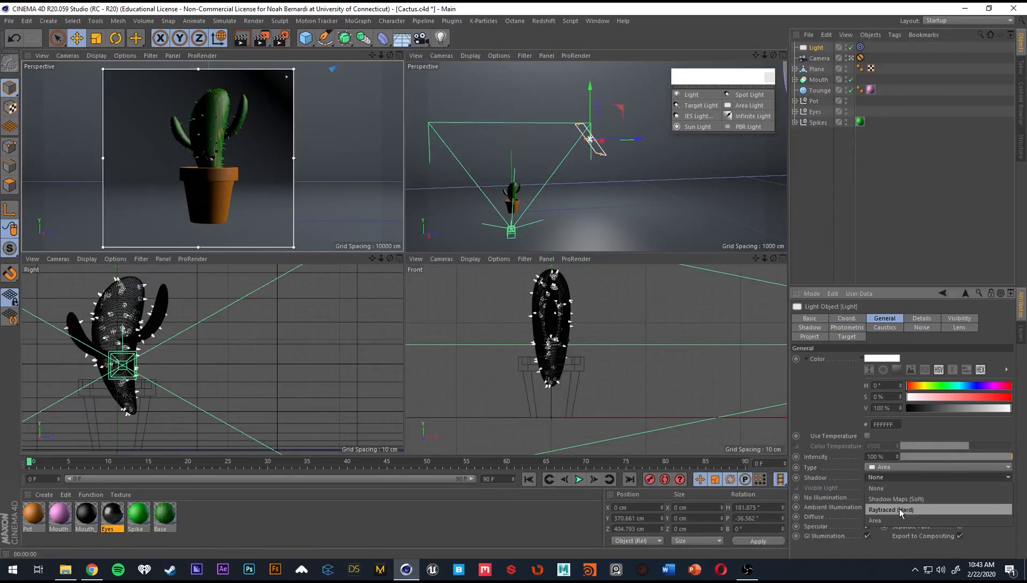
click(886, 520)
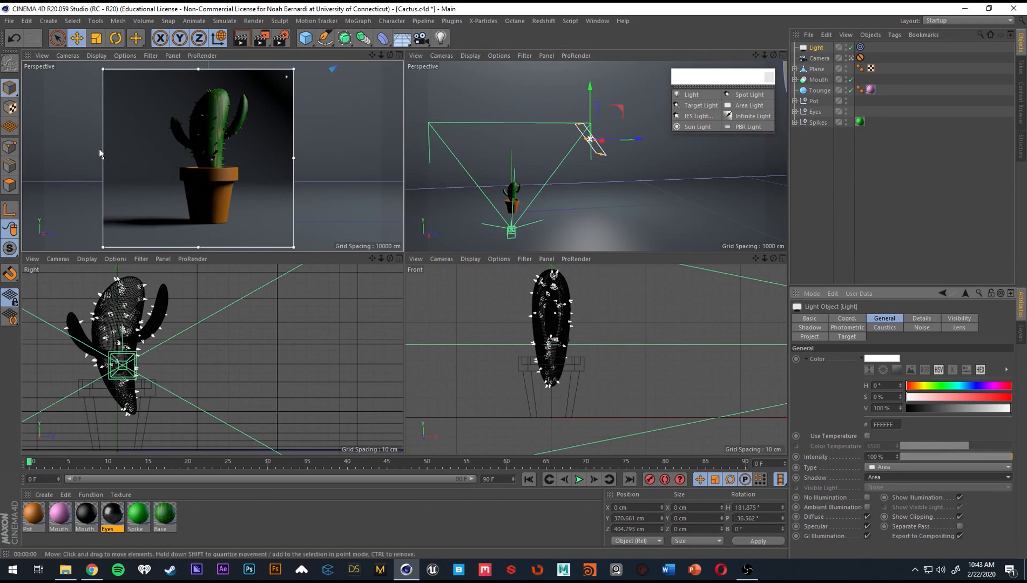
drag(102, 157, 52, 158)
drag(292, 156, 332, 157)
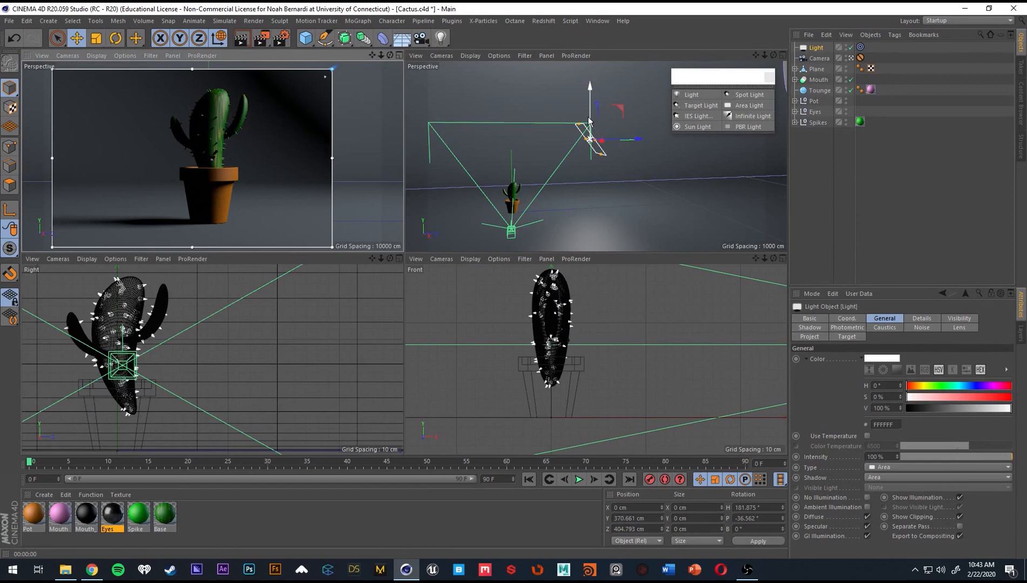
Move the area light behind the cactus to about -435 cm in X and extend the interactive render region over the whole camera view.
alt+drag(588, 120, 529, 203)
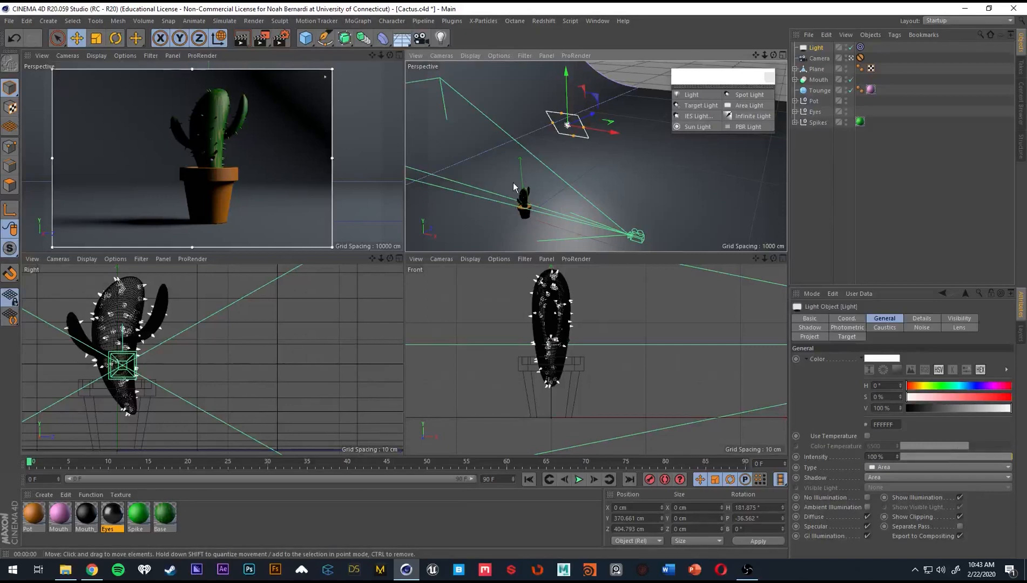
alt+drag(534, 208, 554, 177)
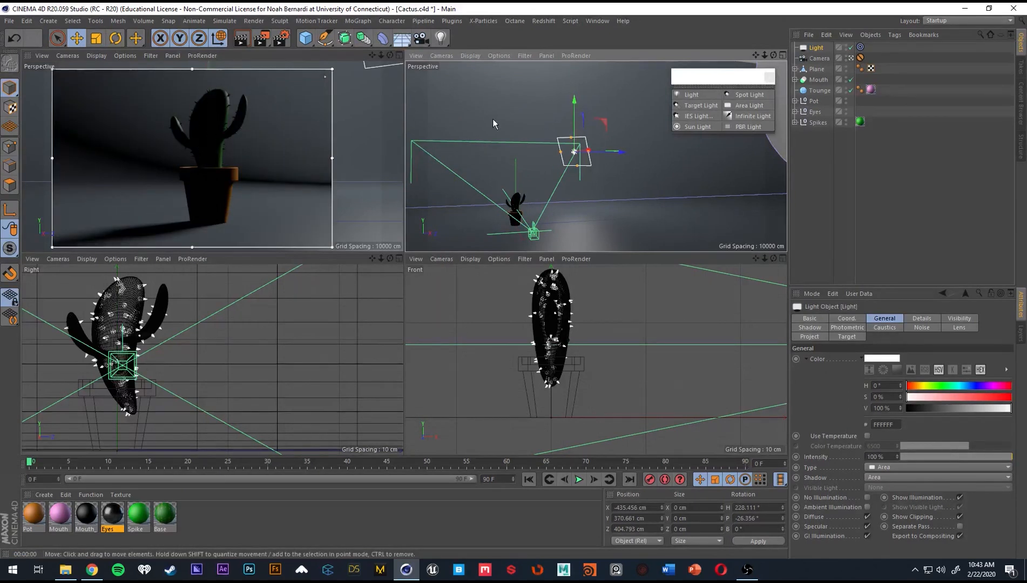
drag(332, 157, 406, 161)
drag(227, 69, 227, 48)
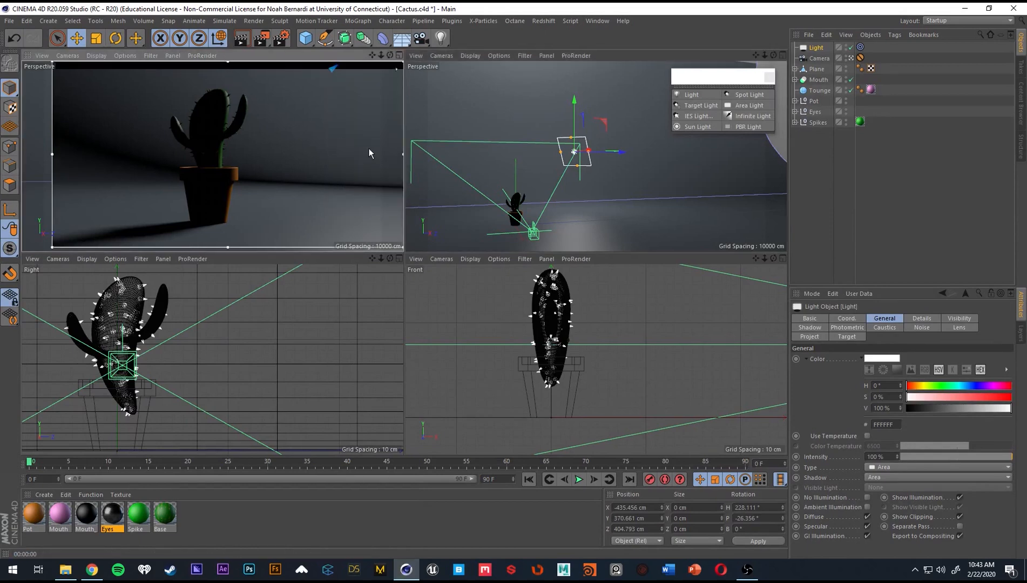
drag(53, 154, 22, 154)
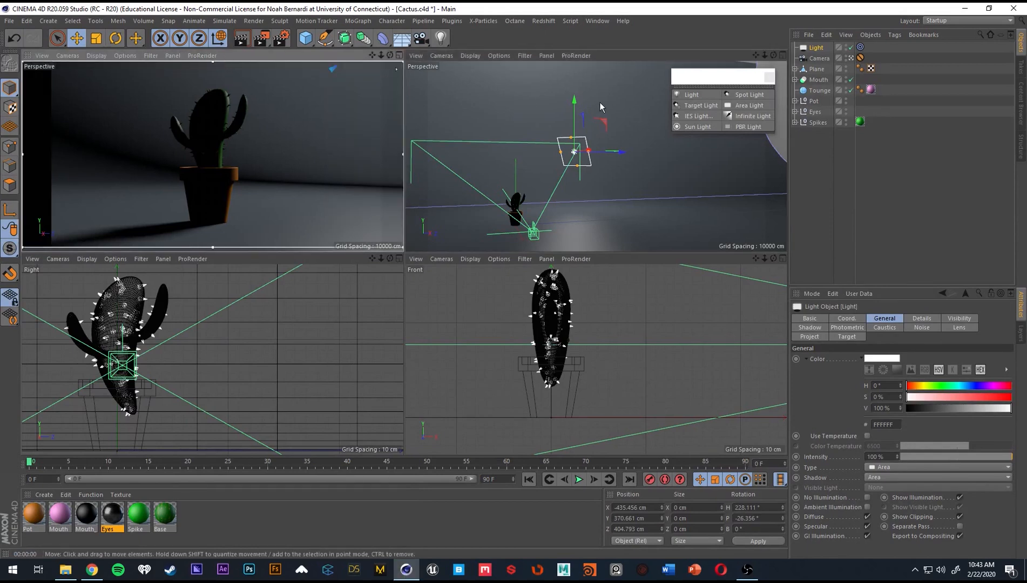
Move the area light to about 305 cm in Y and 343 cm in Z, and set its intensity to 150%.
drag(571, 105, 571, 115)
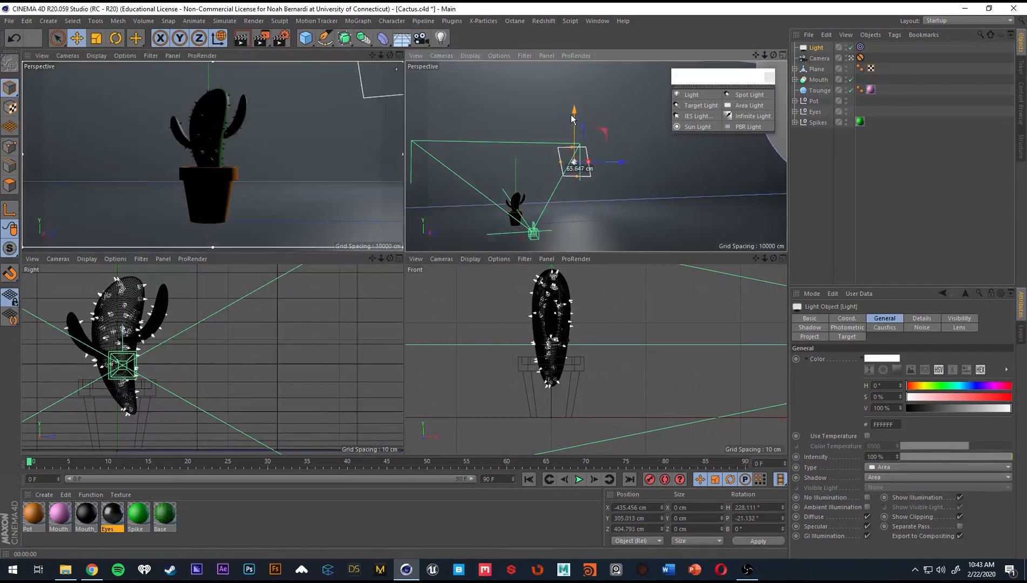
drag(611, 161, 591, 170)
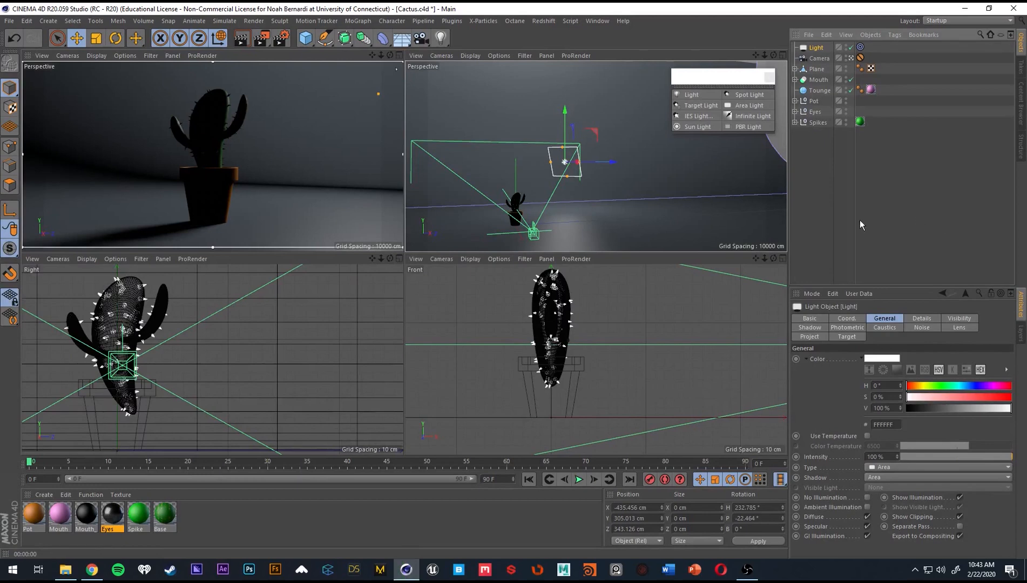
drag(887, 456, 836, 450)
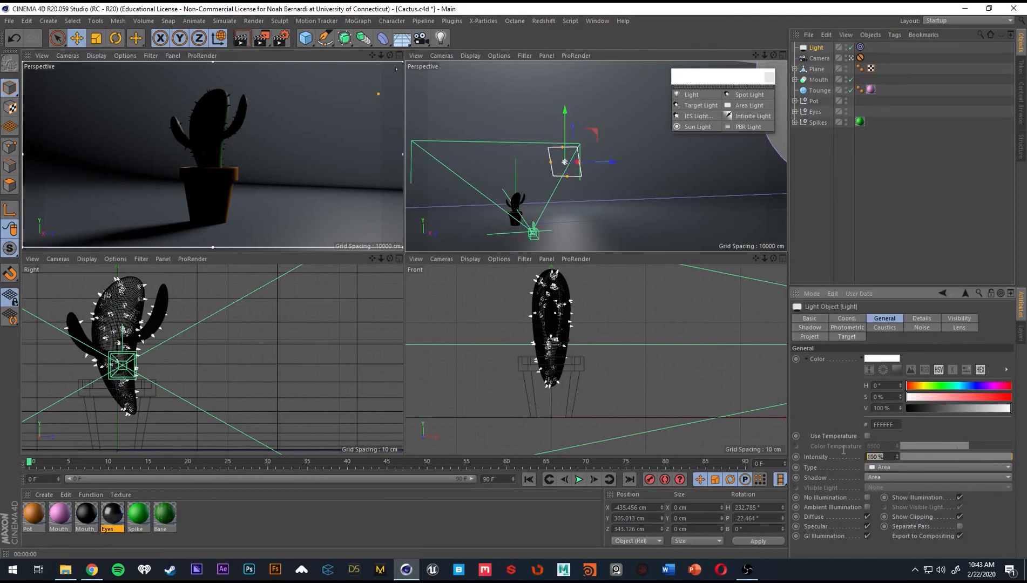
text(150)
key(Return)
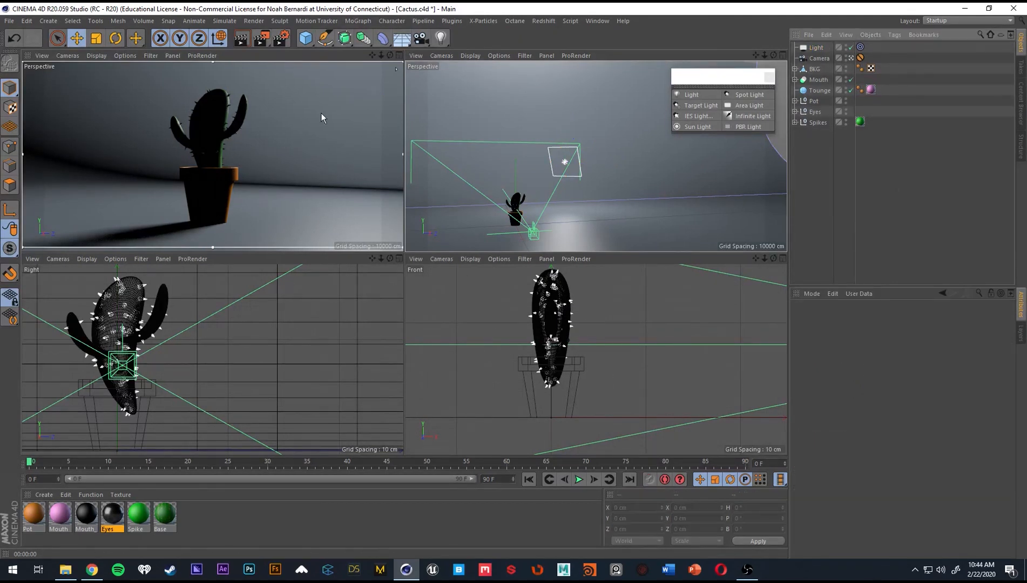
Exclude the BKG backdrop from the area light's illumination in its project settings.
click(565, 162)
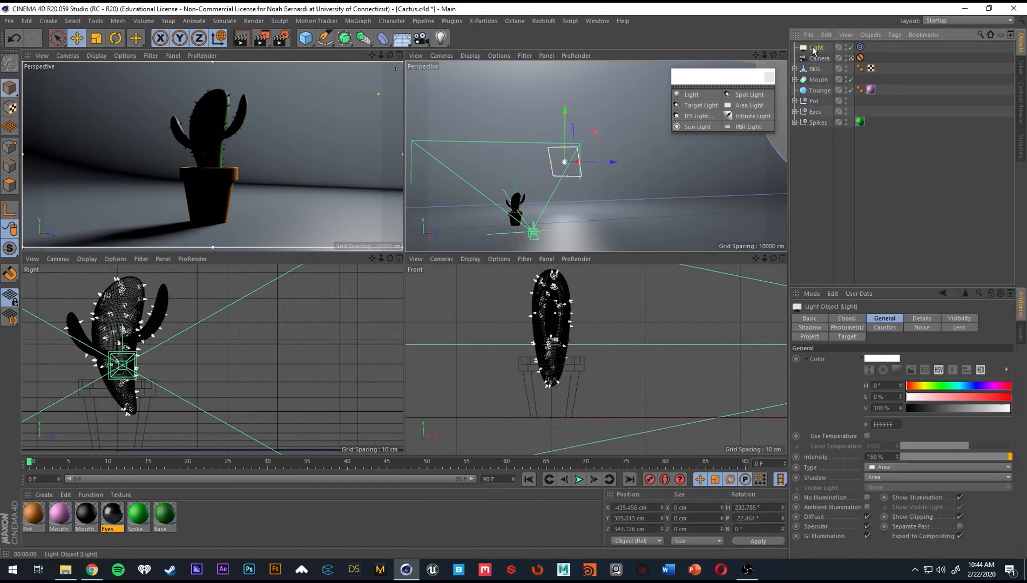
click(824, 338)
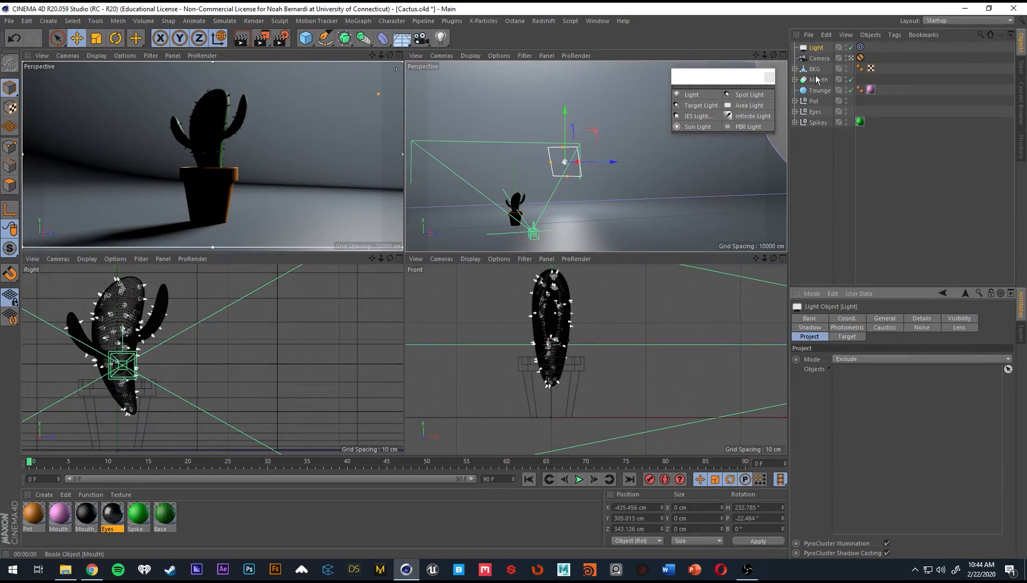
drag(814, 74, 893, 391)
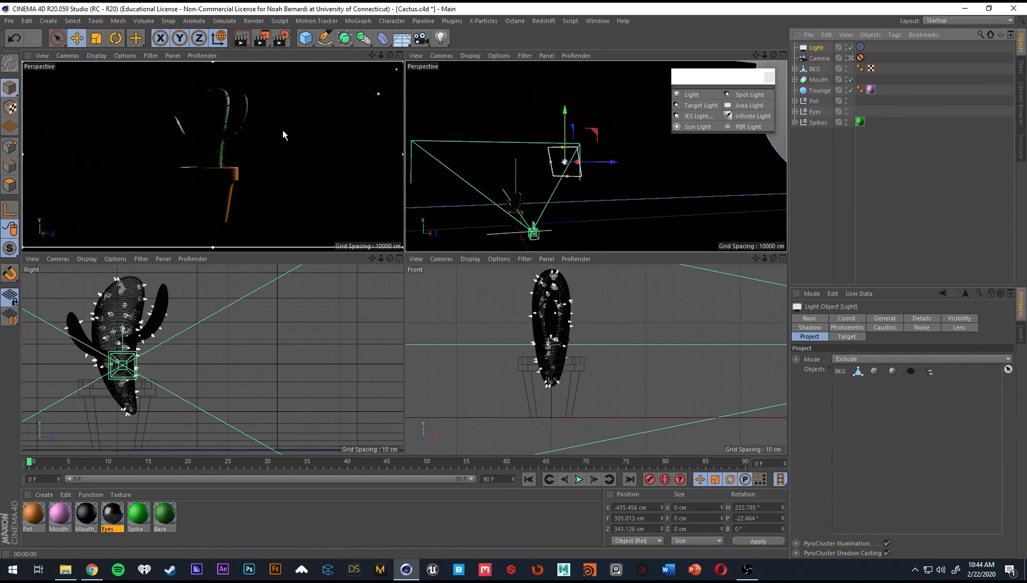
click(897, 156)
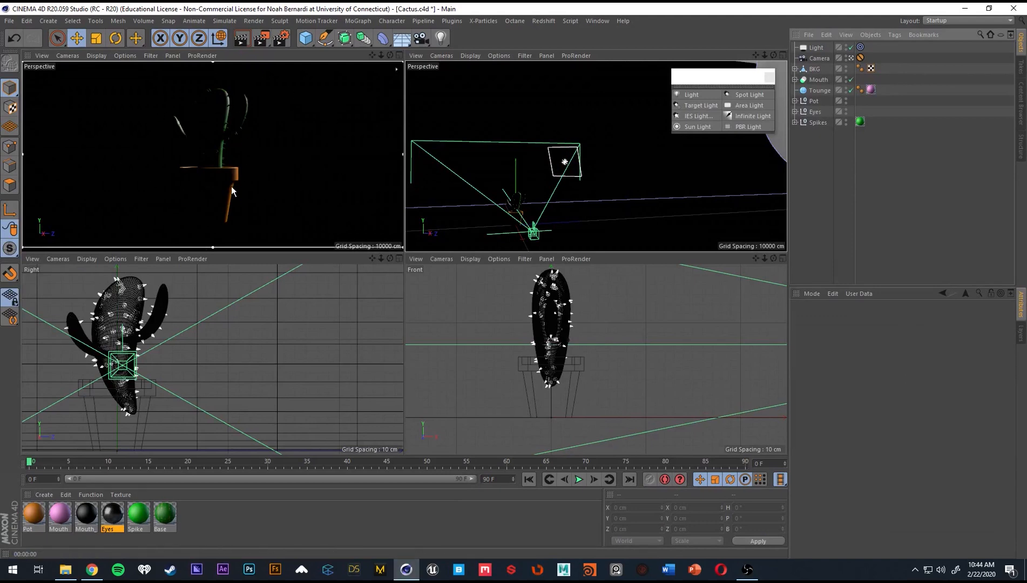
Rename the area light as Rim.
click(816, 48)
text(R)
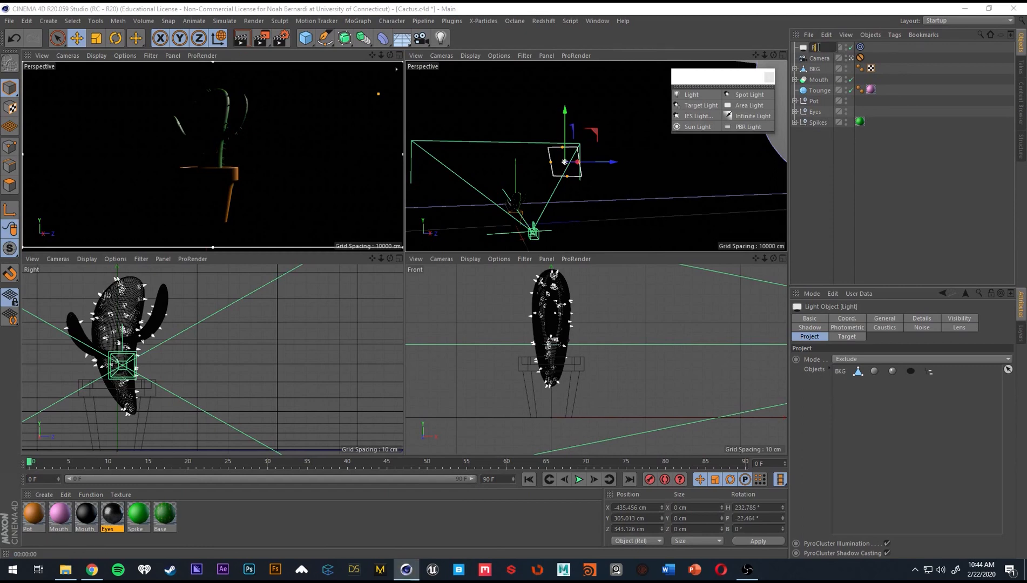
text(im)
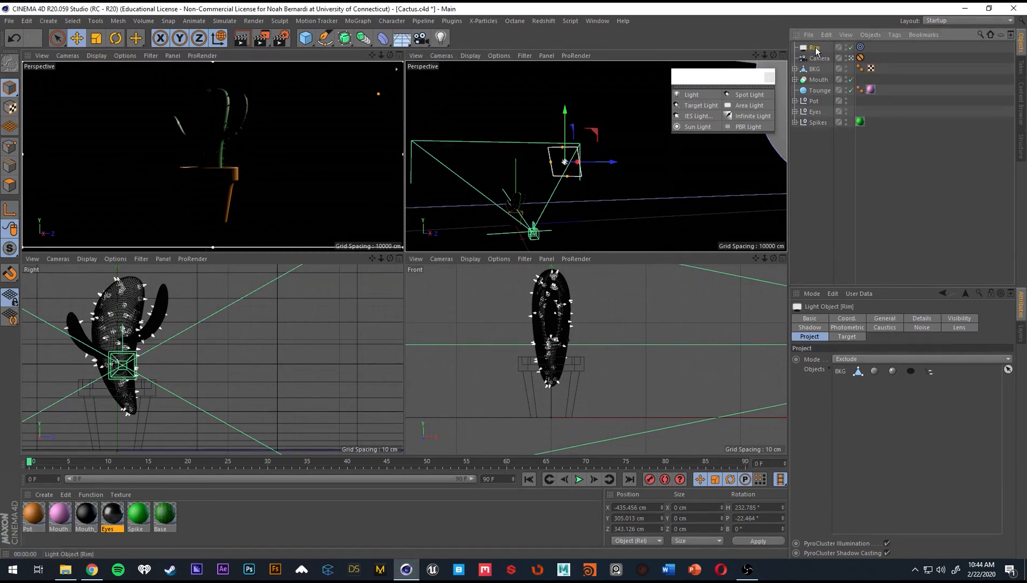
key(Return)
Duplicate the Rim light and rename the copy as Key.
key(ctrl+c)
key(ctrl+v)
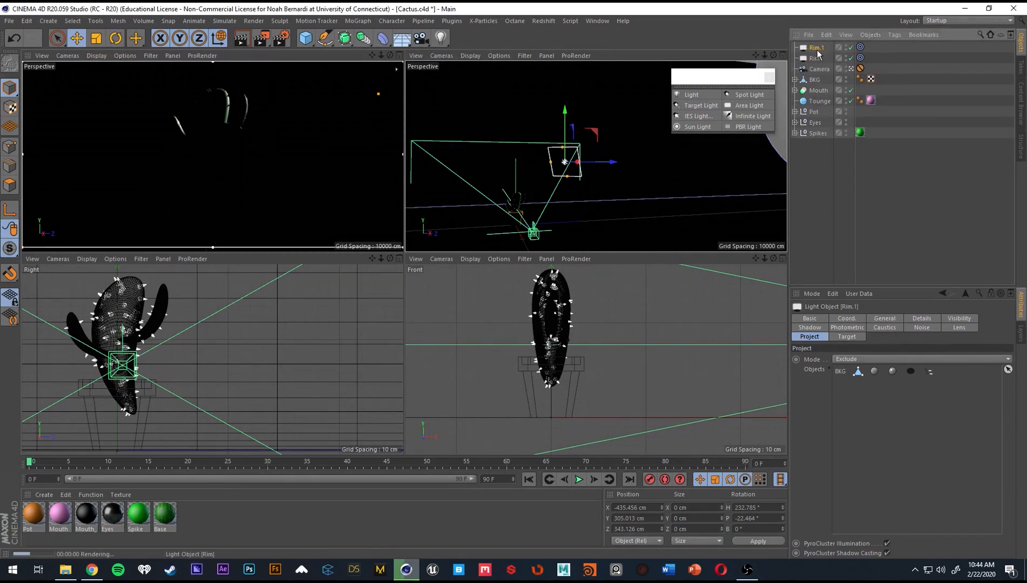
double_click(817, 47)
text(Key)
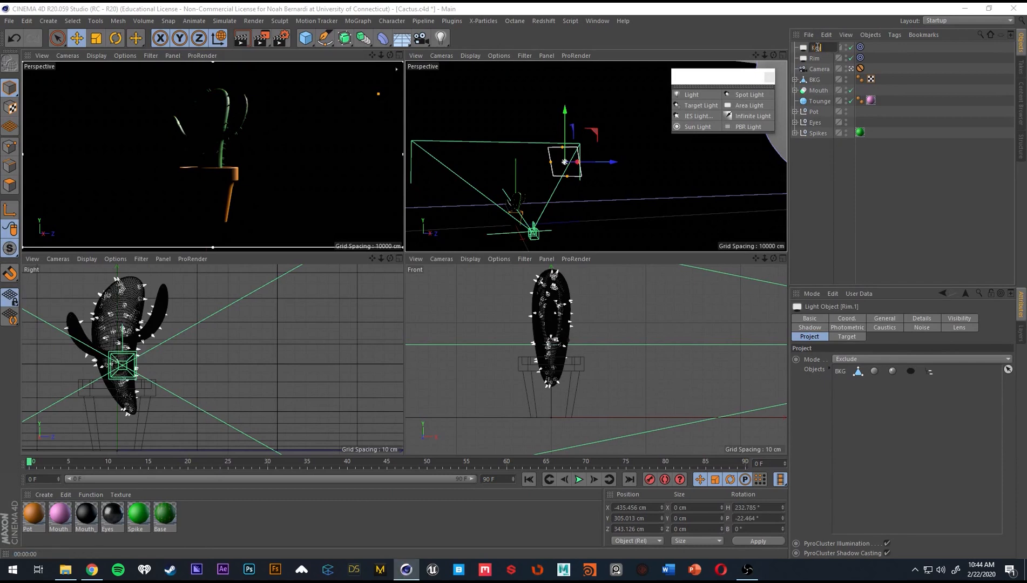
key(Return)
Disable the Rim light and move the Key light in front of the cactus to about 631 cm in X and -428 cm in Z.
click(852, 58)
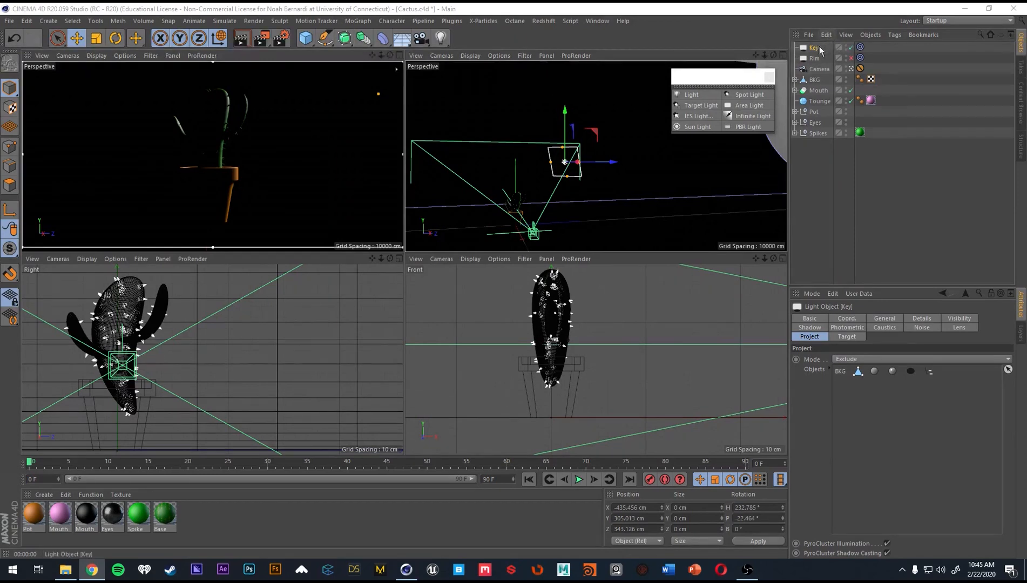
drag(591, 162, 468, 152)
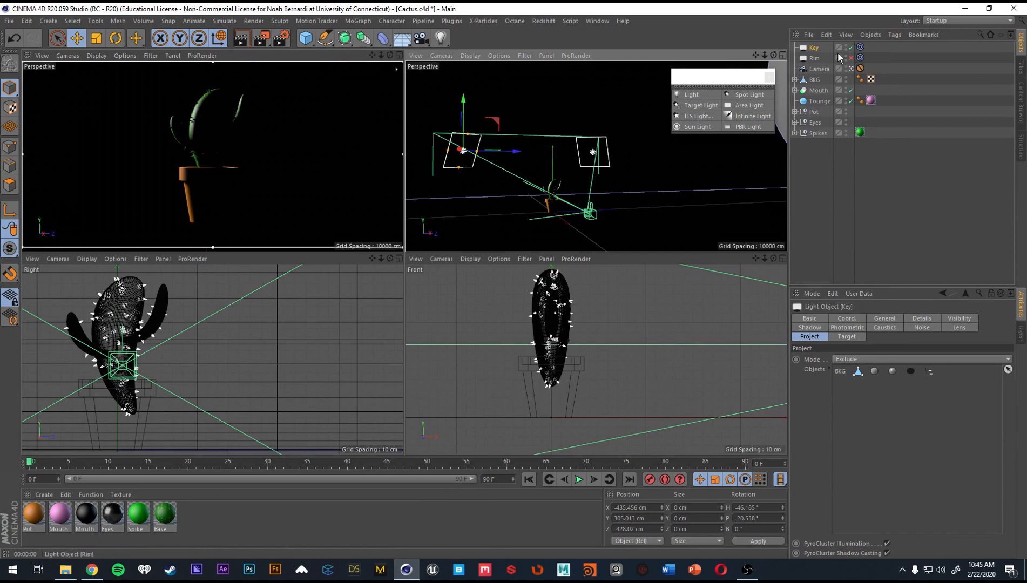
click(816, 50)
alt+drag(626, 173, 596, 189)
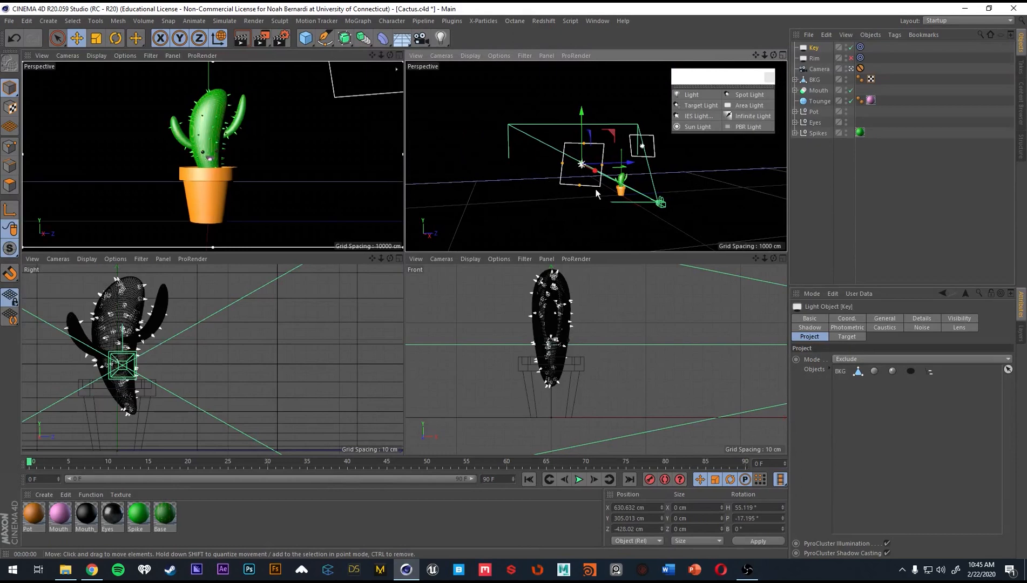
Remove BKG from the Key light's exclusion list and move the light to about 306 cm in X, 244 cm in Y and -226 cm in Z.
click(838, 371)
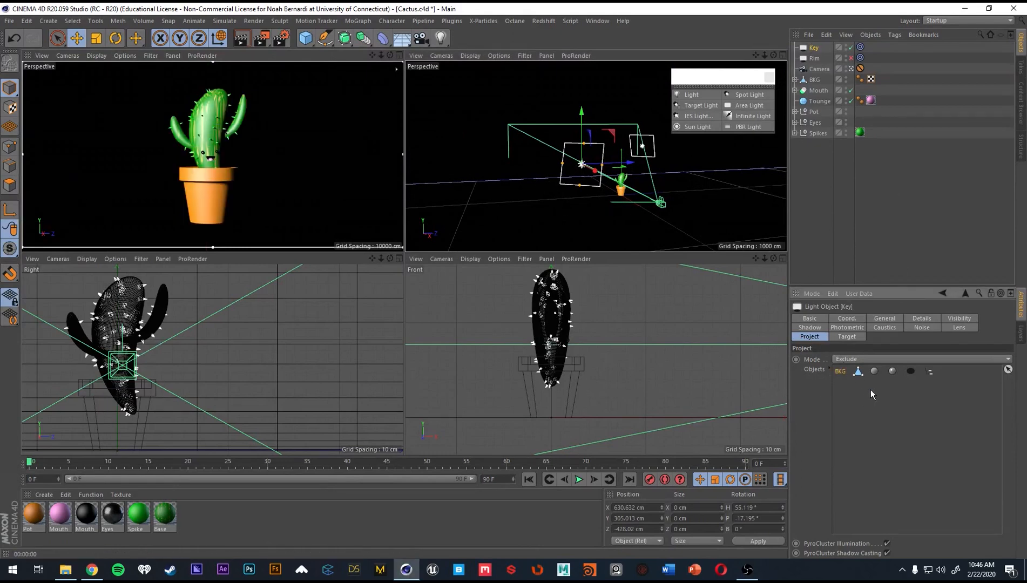
key(Delete)
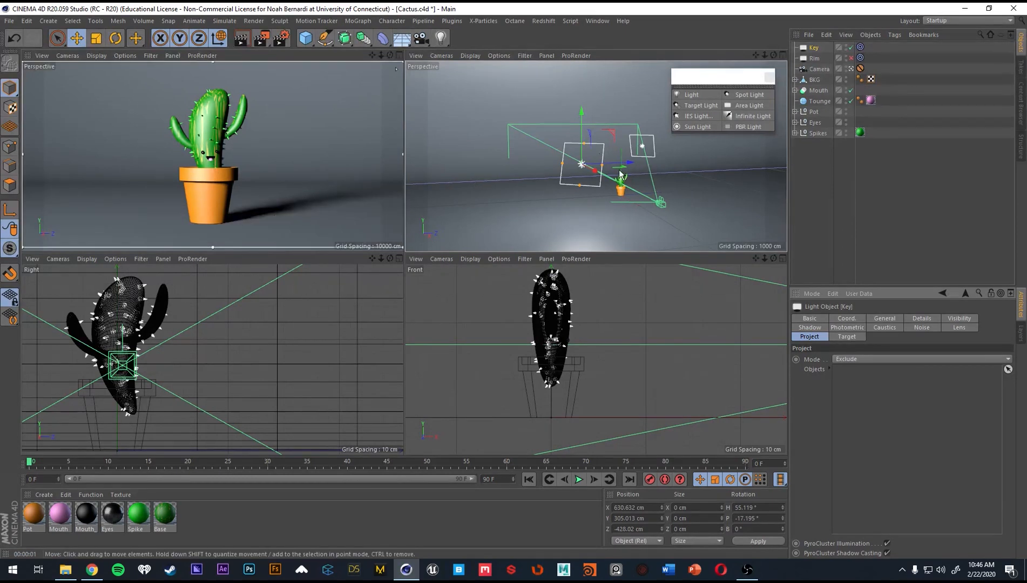
alt+drag(562, 163, 687, 201)
alt+drag(586, 170, 461, 196)
alt+middle_drag(462, 195, 523, 194)
drag(522, 198, 686, 168)
drag(596, 135, 539, 170)
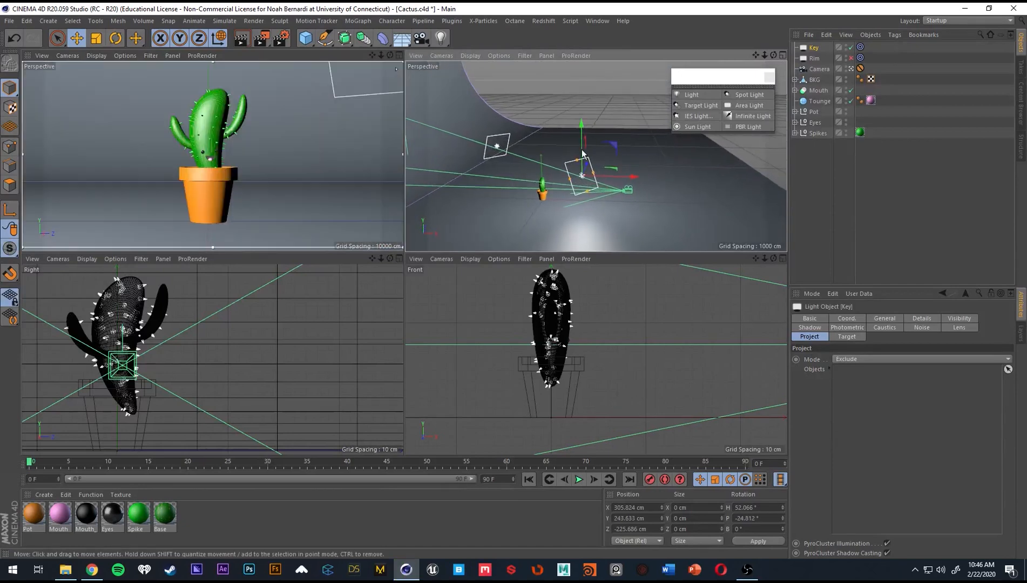
alt+drag(616, 205, 573, 187)
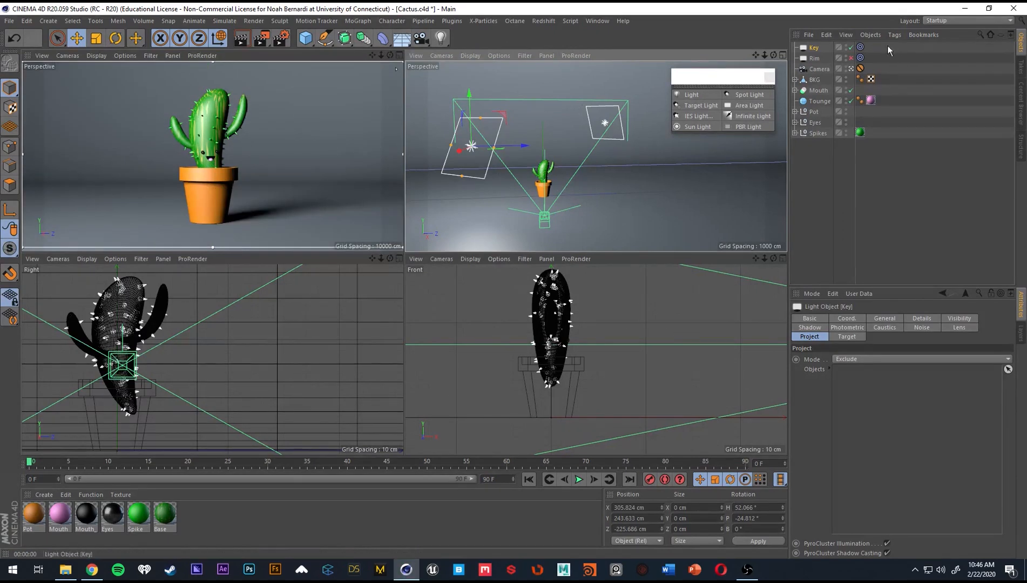
Try an intensity of 75% on the Key light and settle on 115%.
click(928, 318)
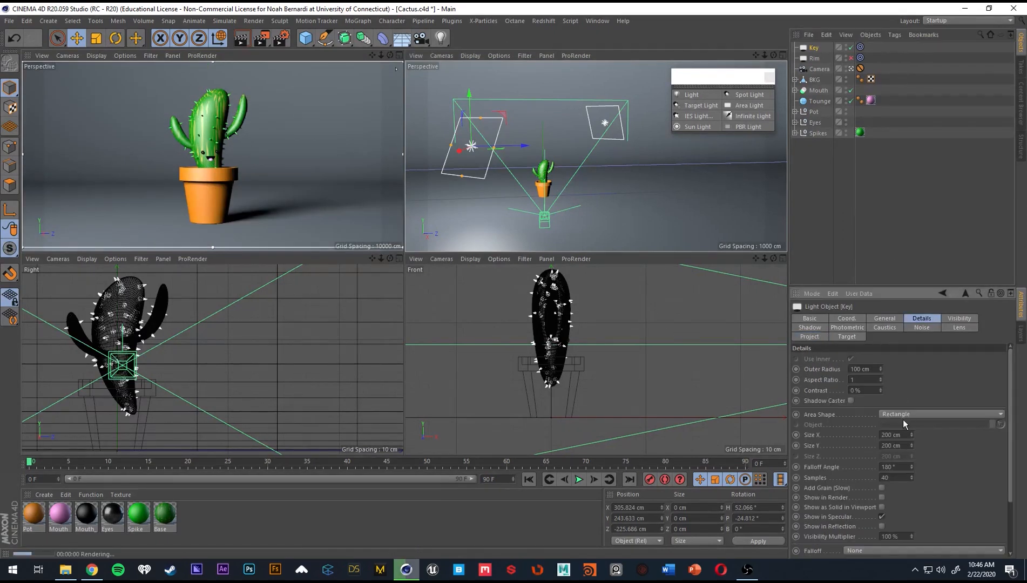
click(885, 319)
double_click(880, 456)
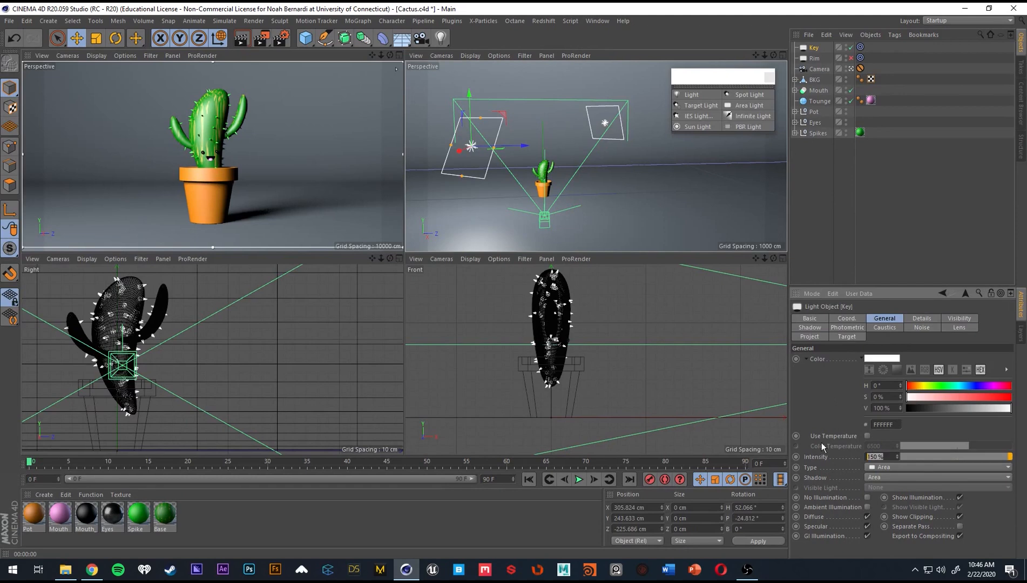
text(75)
key(Return)
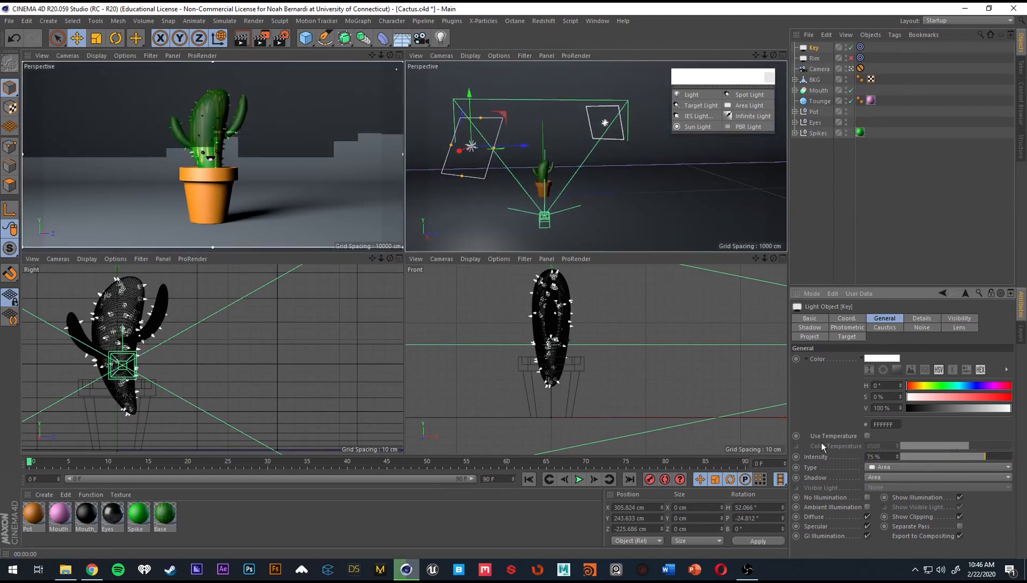
drag(894, 454, 828, 448)
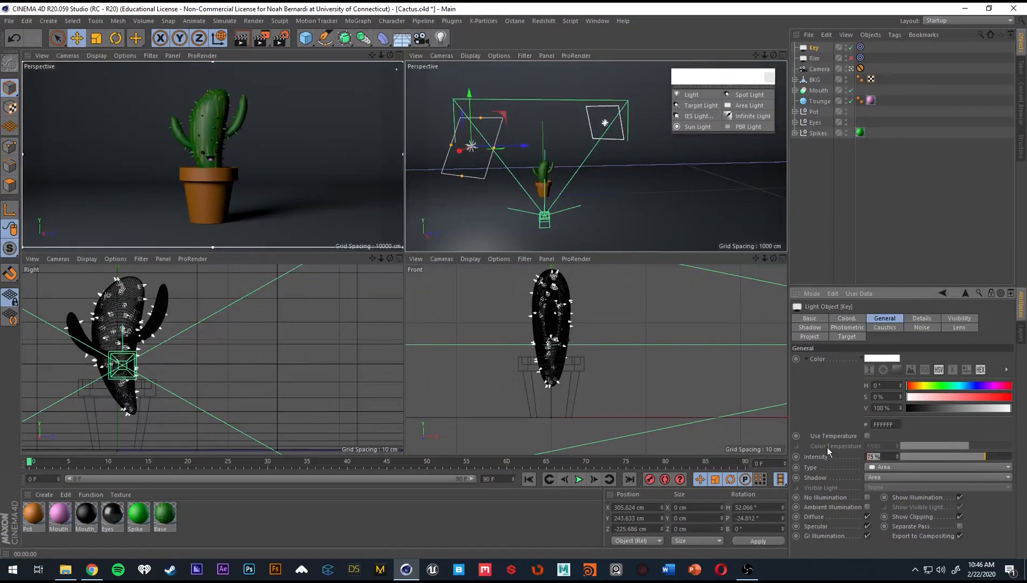
text(115)
key(Return)
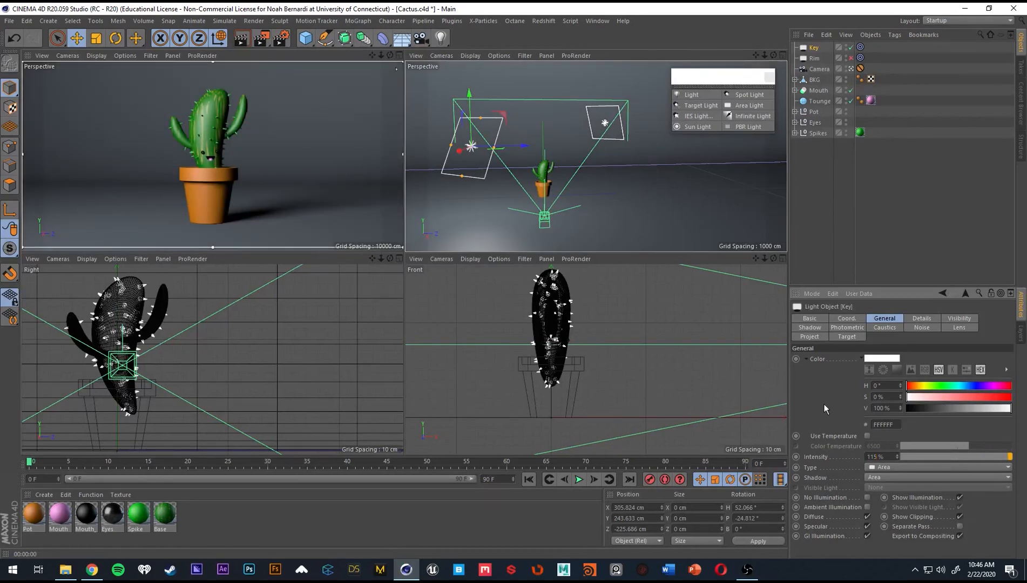
click(917, 319)
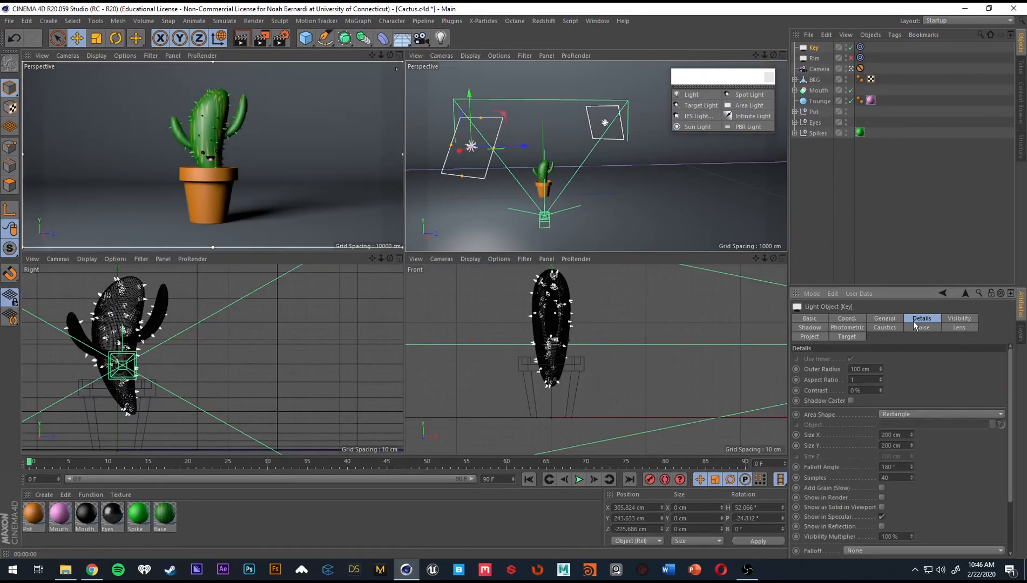
scroll(818, 457, down, 3)
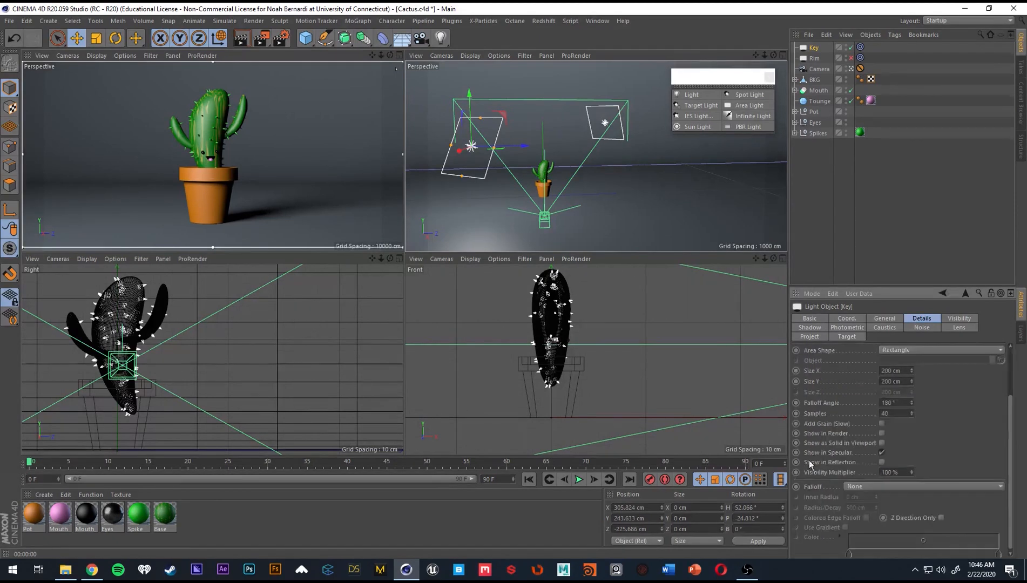
click(812, 327)
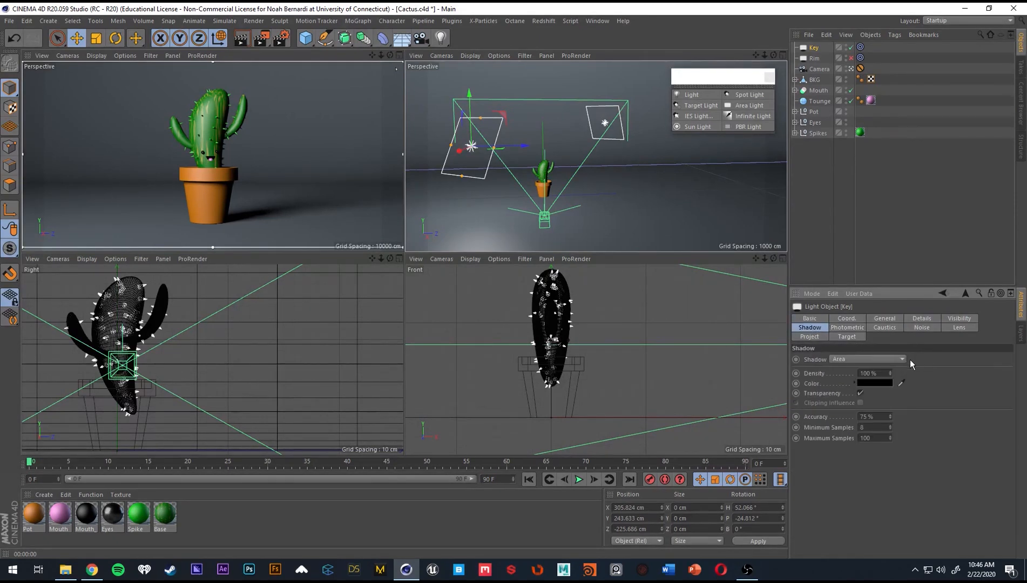
click(872, 234)
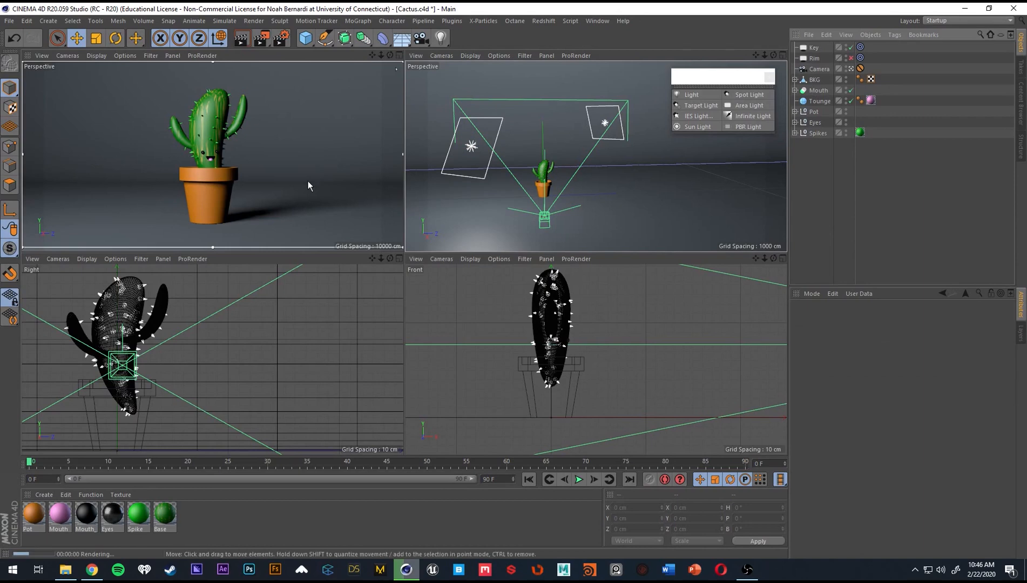
Duplicate the Key light and rename the copy as Fill.
click(813, 48)
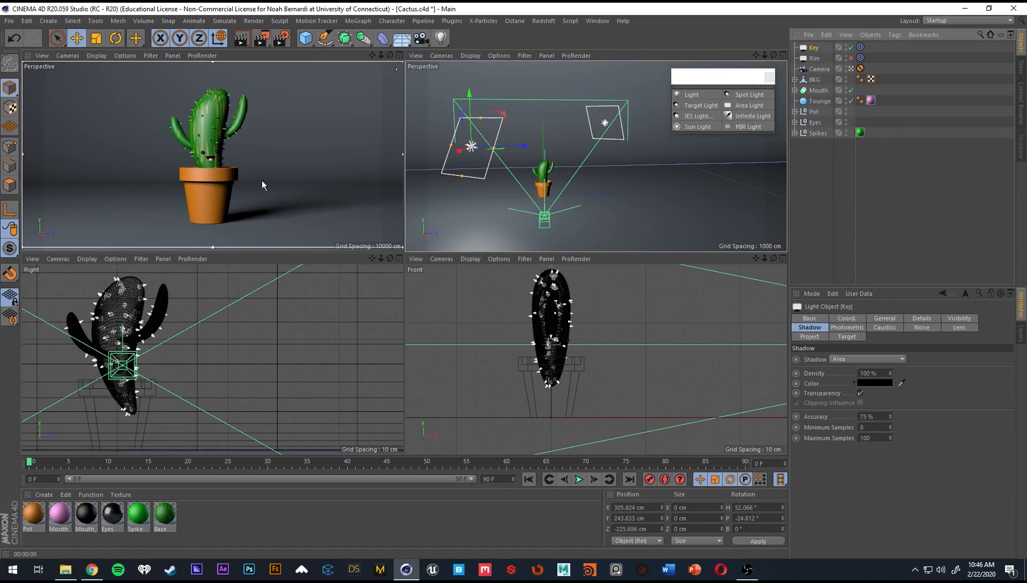
ctrl+drag(815, 49, 813, 44)
double_click(815, 47)
text(Fill)
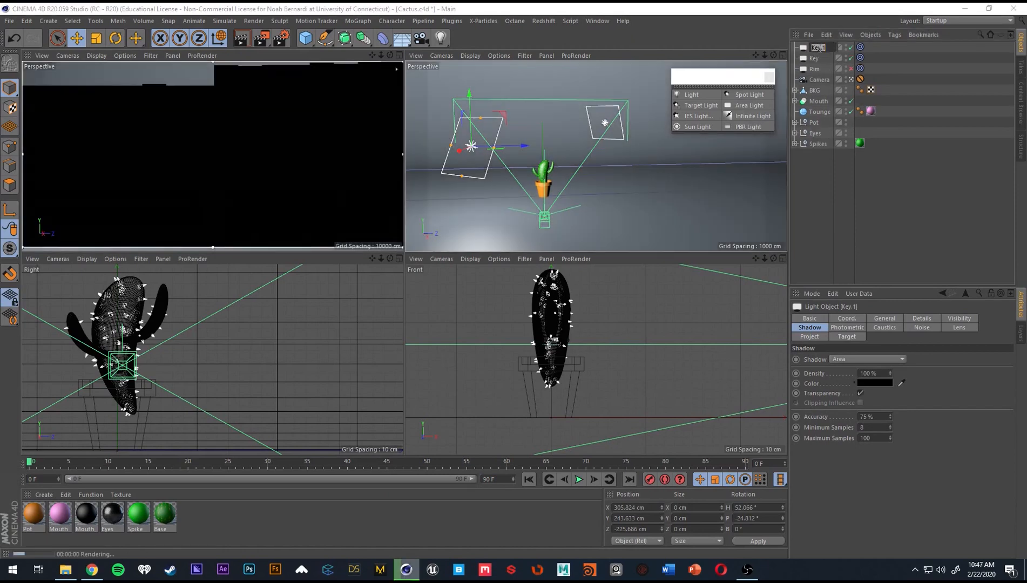
key(Return)
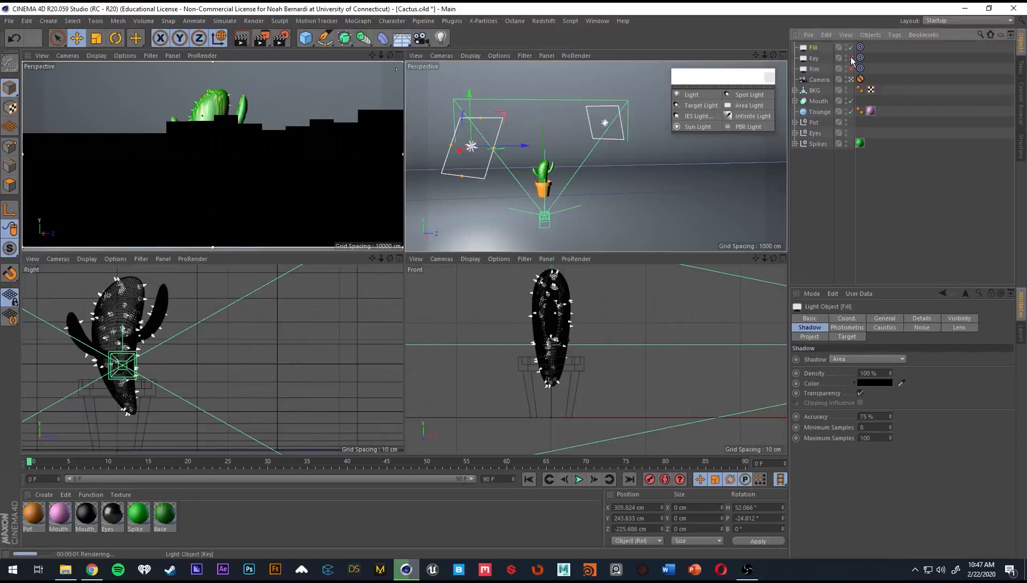
Disable the Key light and set the Fill light's intensity to 25%.
click(851, 58)
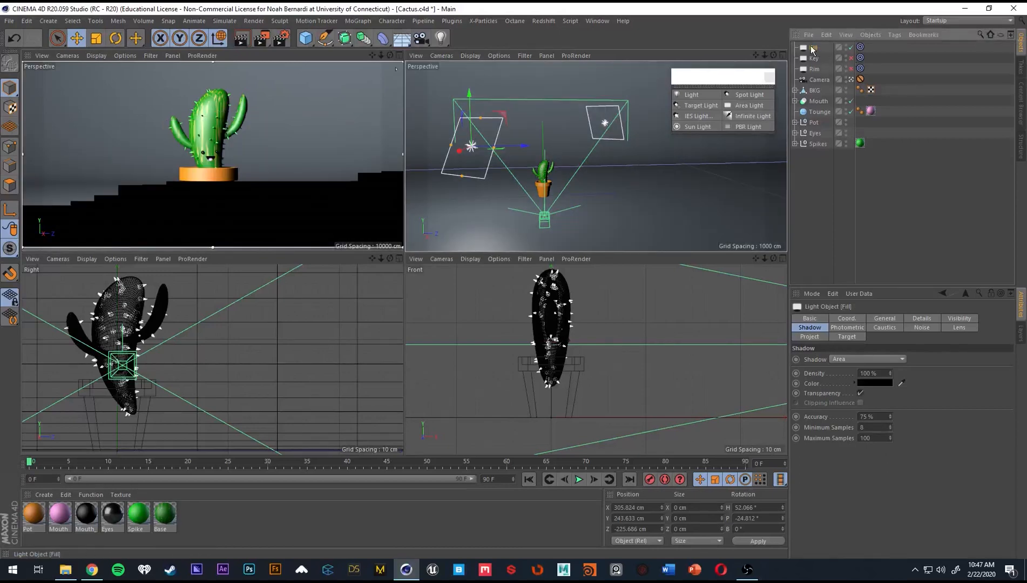
click(885, 318)
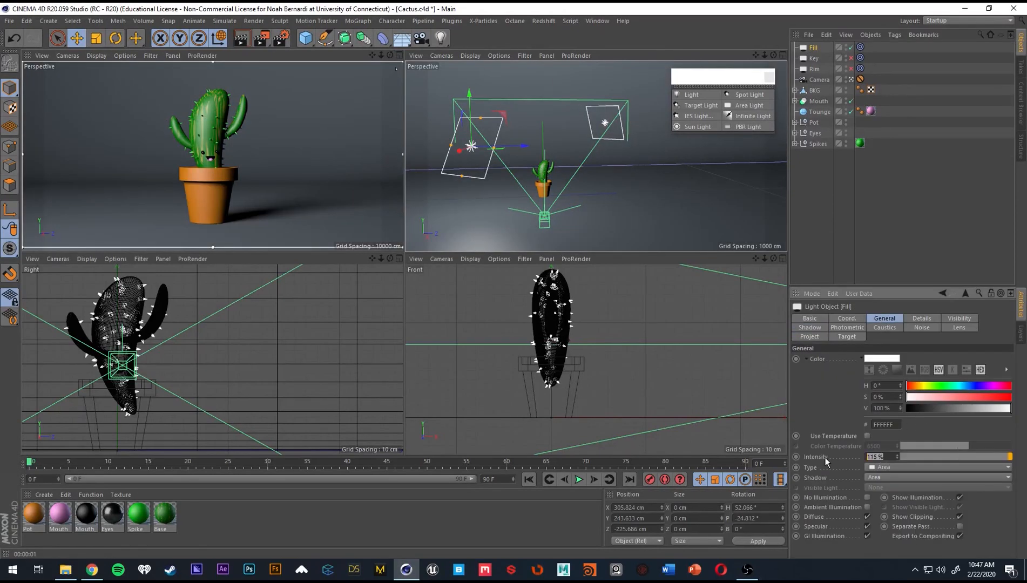
text(25)
key(Return)
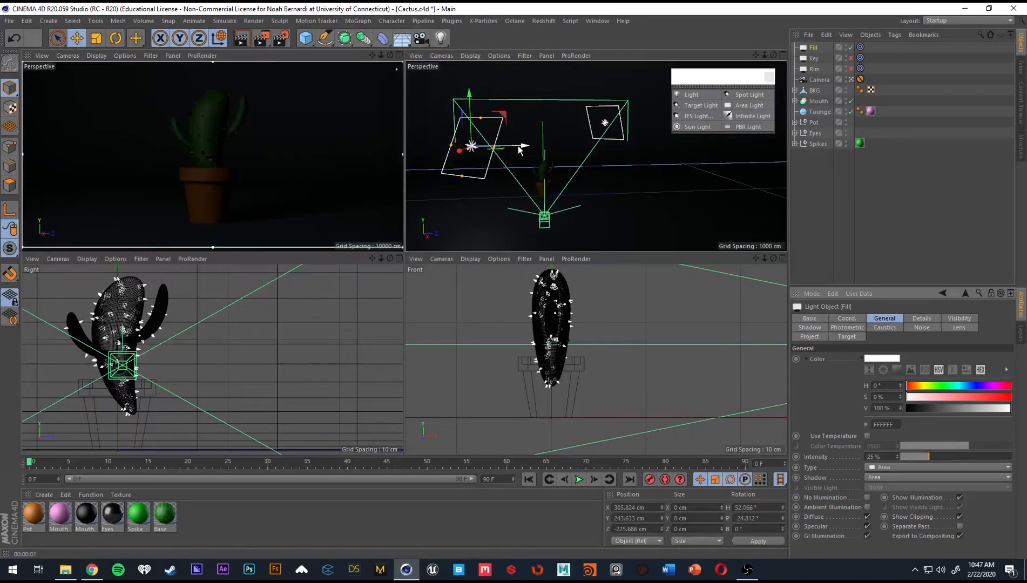
Move the Fill light to about 129 cm in X and 262 cm in Z, and re-enable the Key and Rim lights.
drag(479, 145, 683, 180)
alt+drag(588, 192, 651, 237)
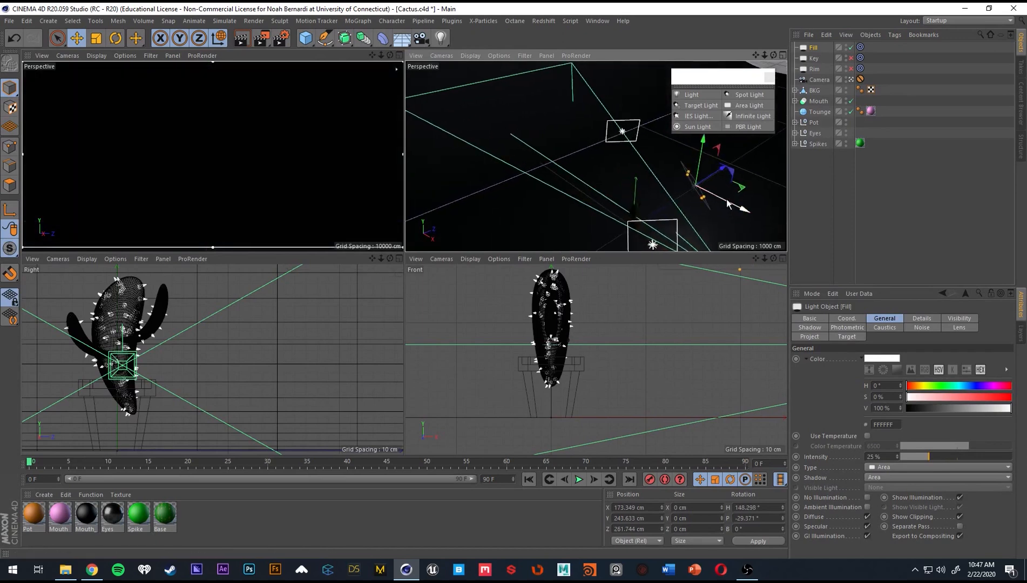
drag(727, 205, 661, 192)
key(t)
drag(749, 203, 582, 191)
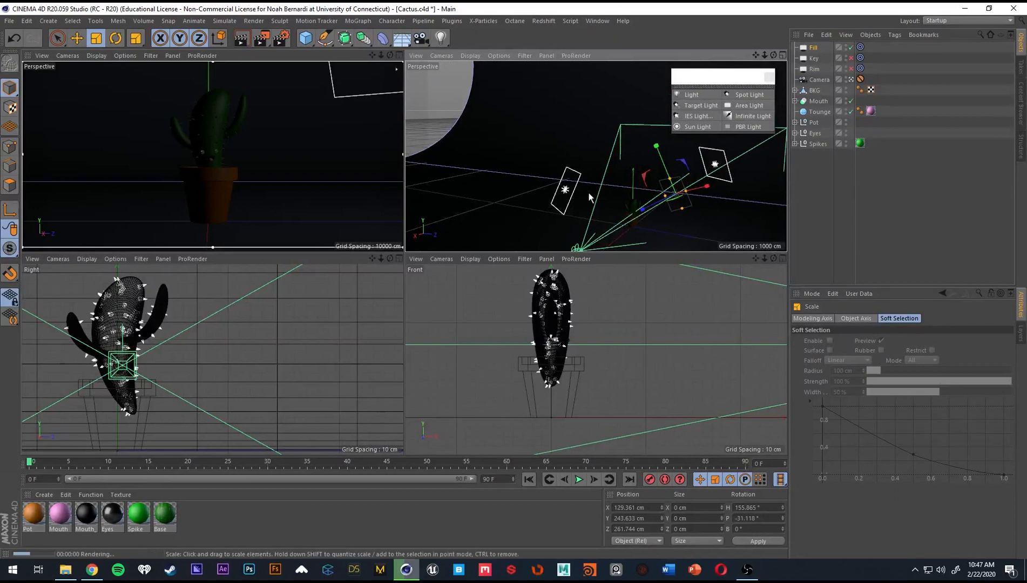
click(851, 58)
click(852, 68)
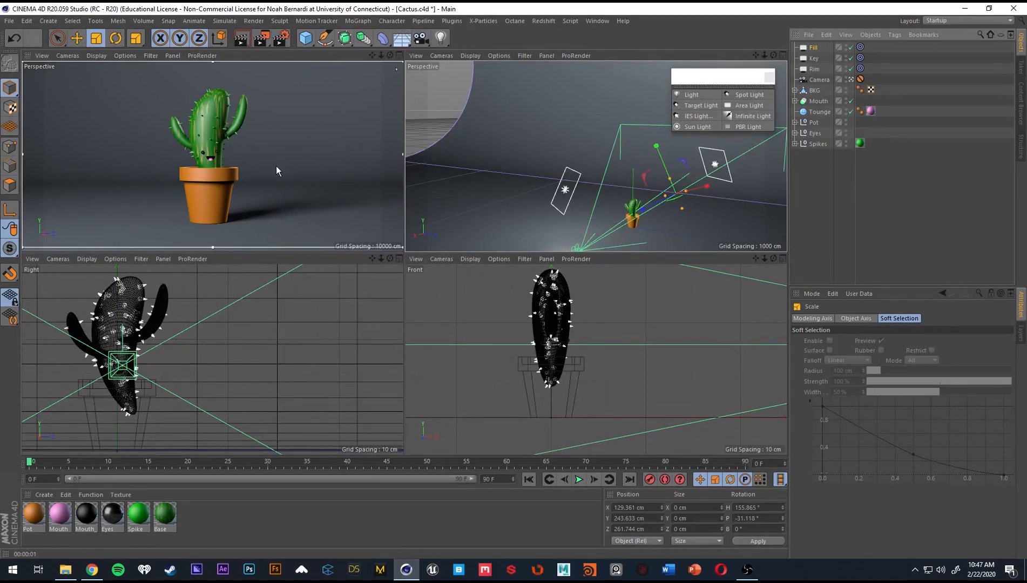
Create a new default material, apply it to the BKG backdrop, and render the camera view.
double_click(225, 524)
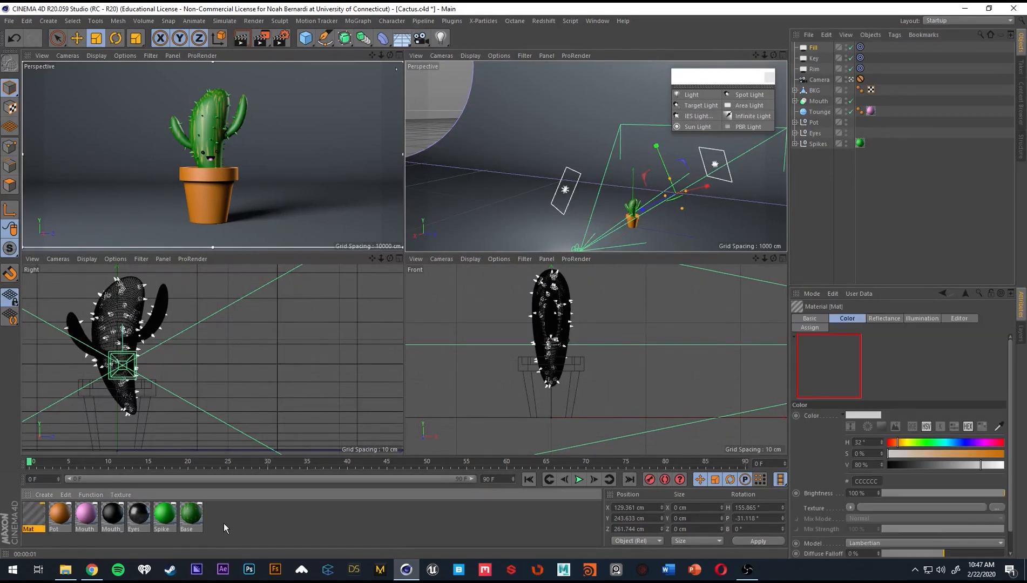
drag(34, 517, 119, 217)
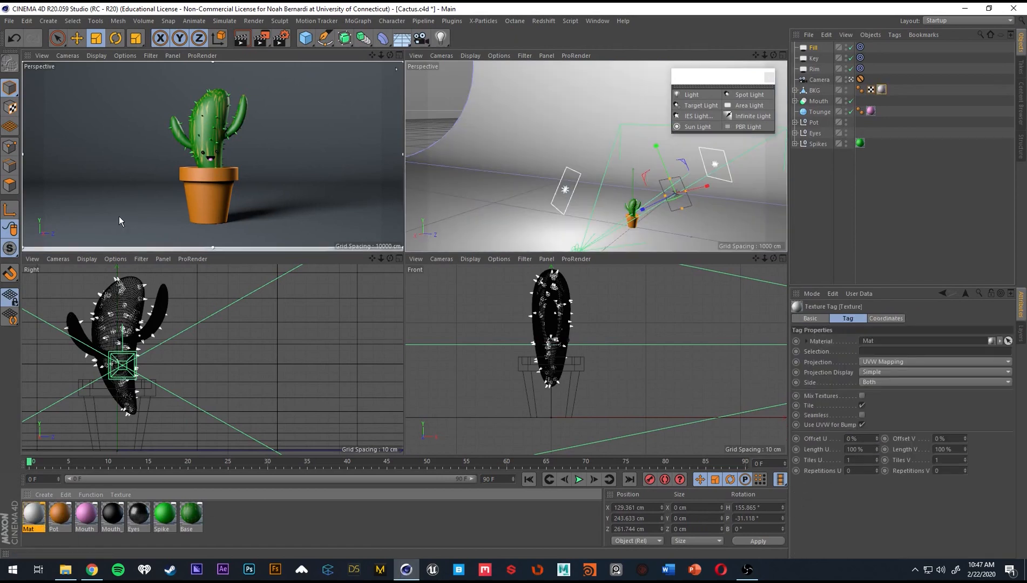
key(ctrl+r)
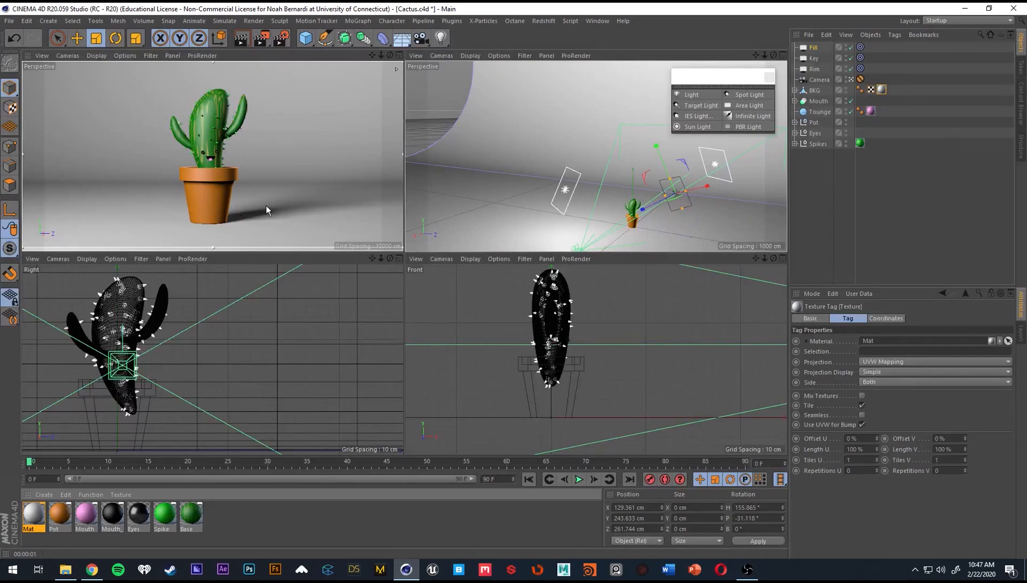
Set the area shadow samples of the Fill, Key and Rim lights together to a minimum of 64 and a maximum of 256.
click(812, 67)
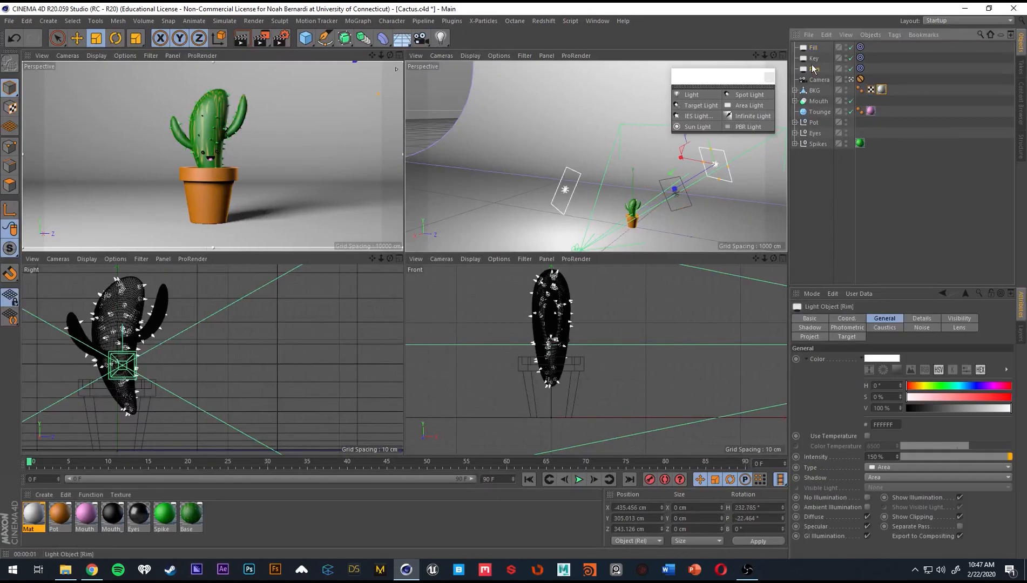
shift+click(813, 48)
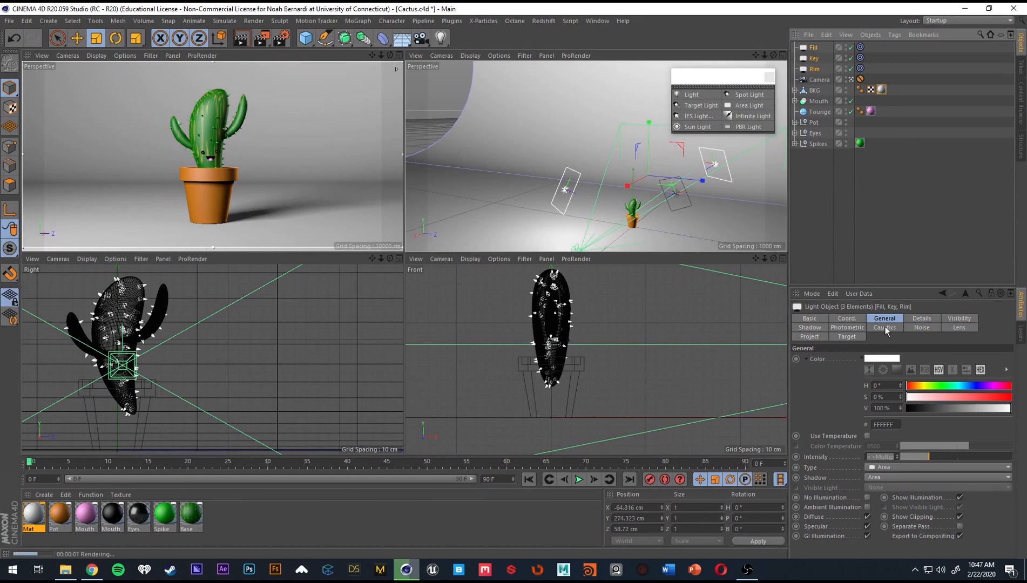
click(811, 328)
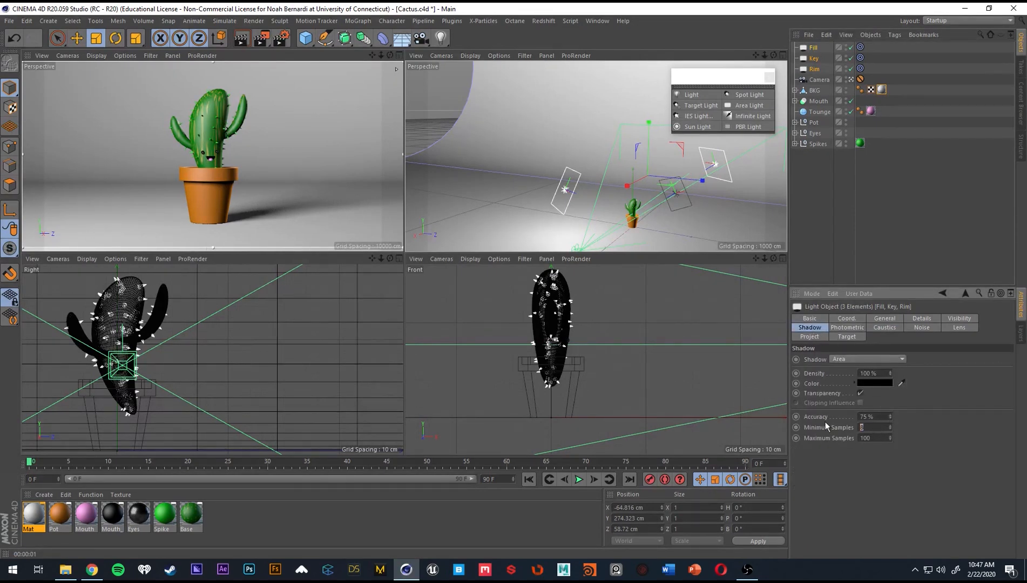
text(64)
key(Tab)
text(256)
key(Return)
click(822, 275)
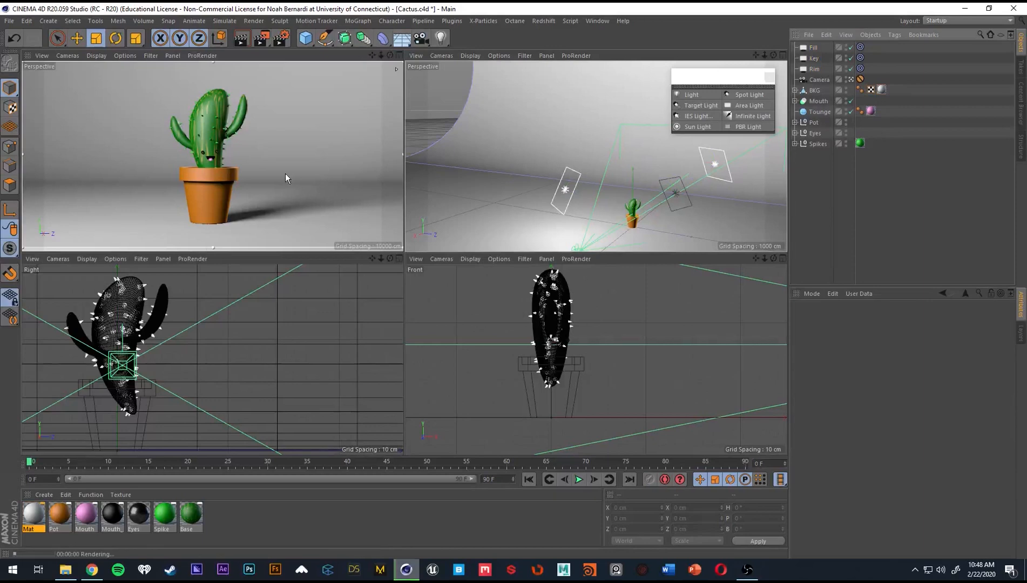
click(269, 130)
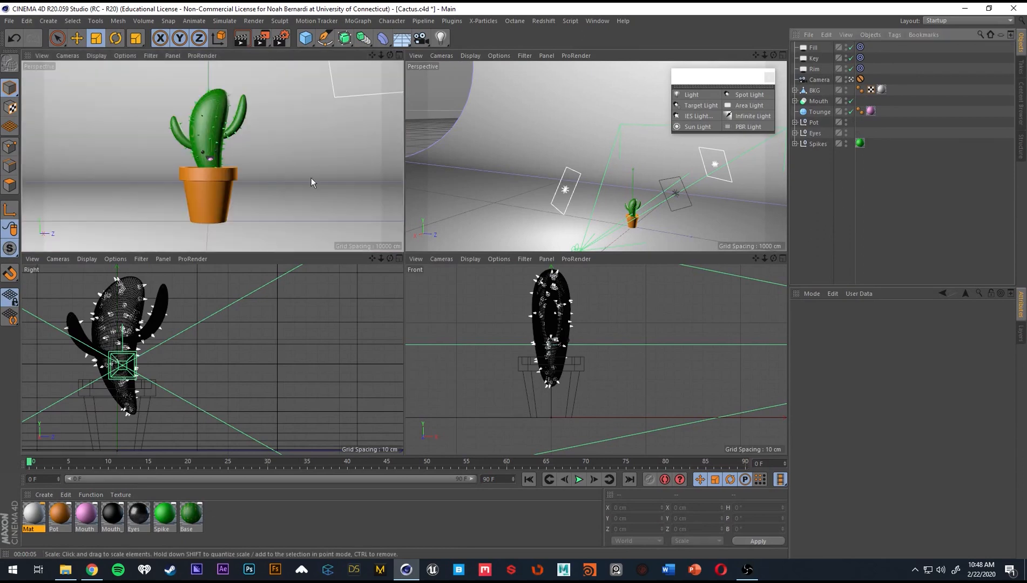
Maximize the camera view, raise the BKG backdrop to about 0.7 cm in Y, and render the view.
middle_click(286, 170)
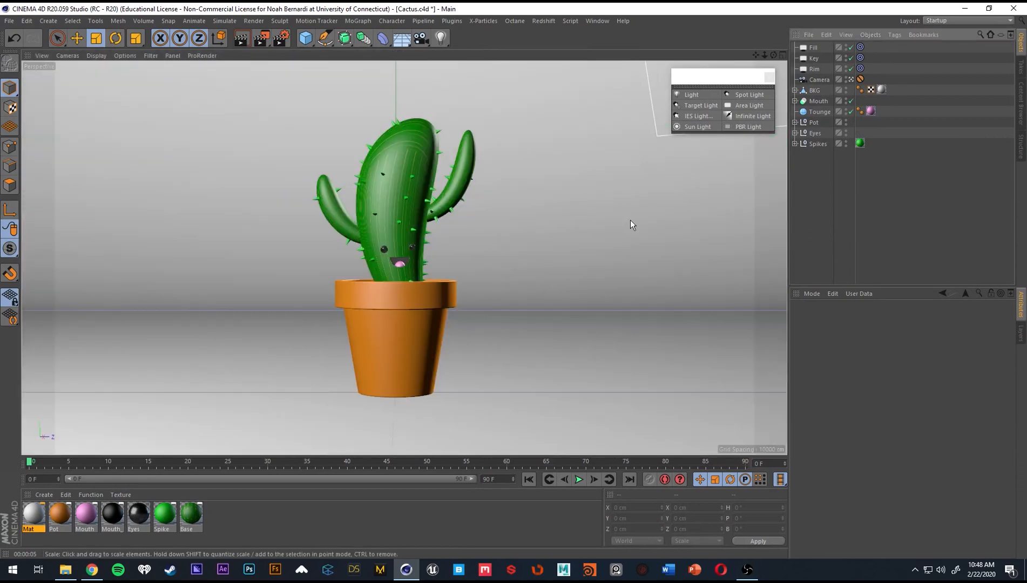
click(817, 90)
key(e)
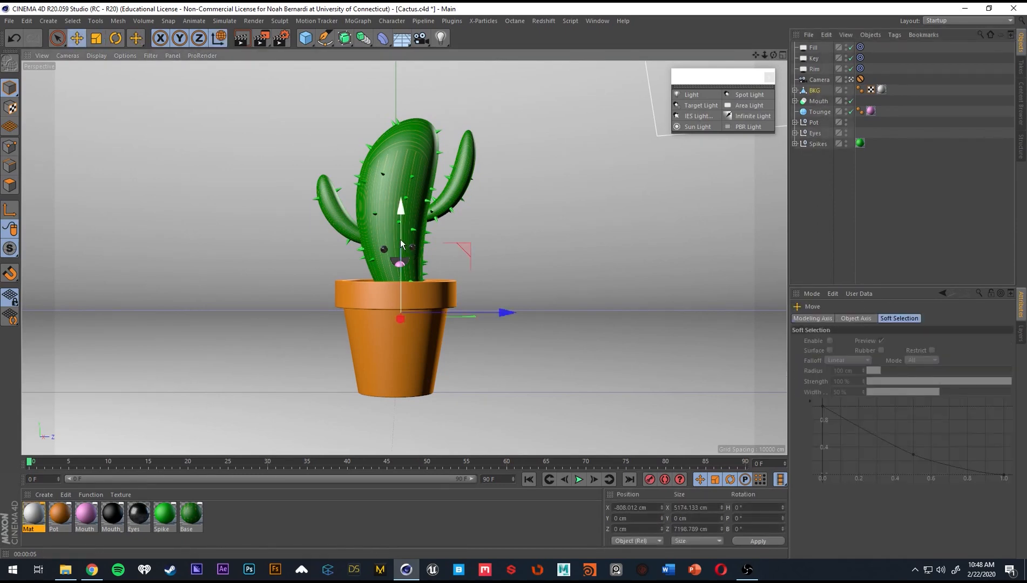
drag(400, 239, 400, 238)
key(ctrl+r)
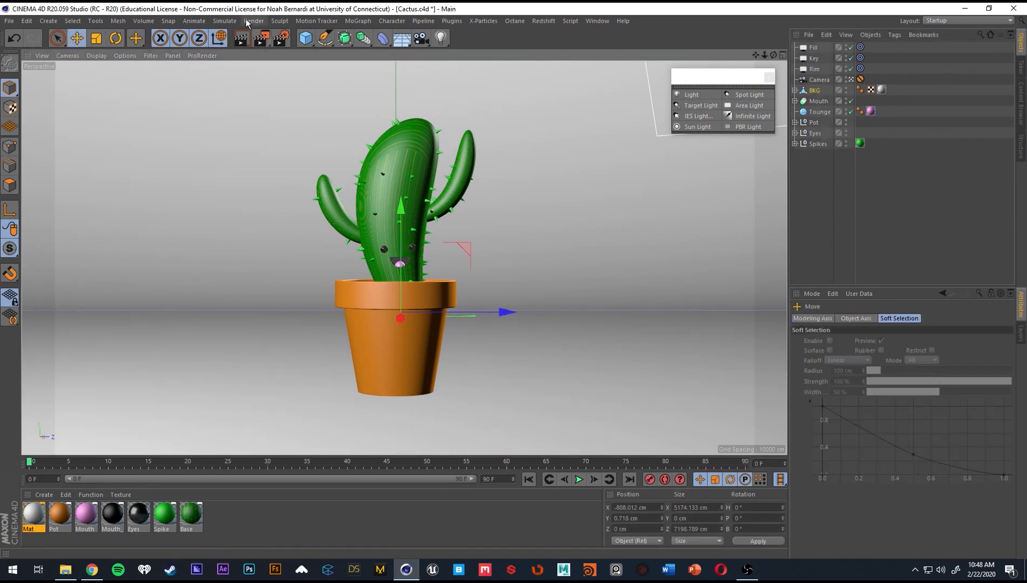
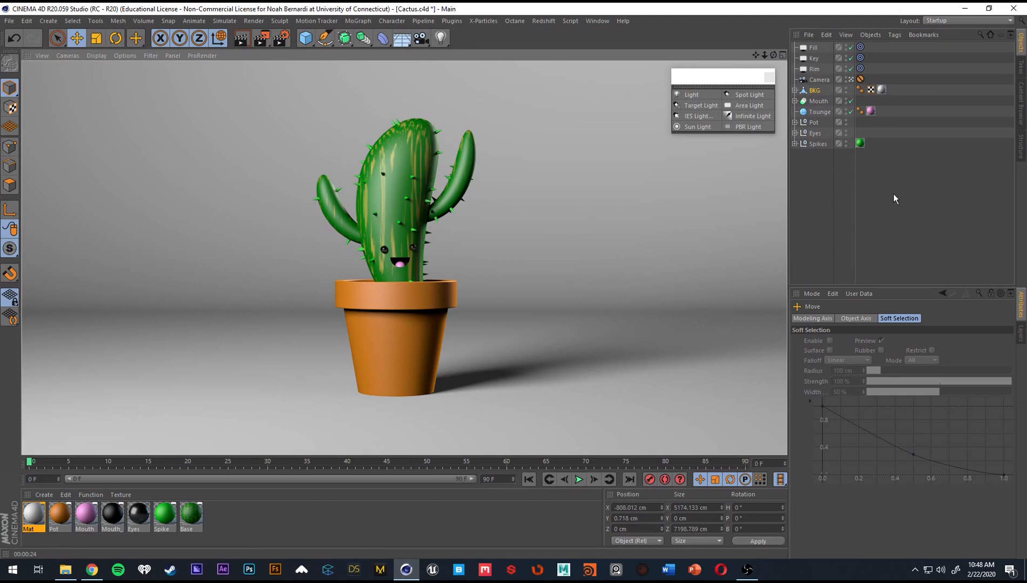
Inspect the color settings of the Pot material in its material editor and close the editor.
click(866, 230)
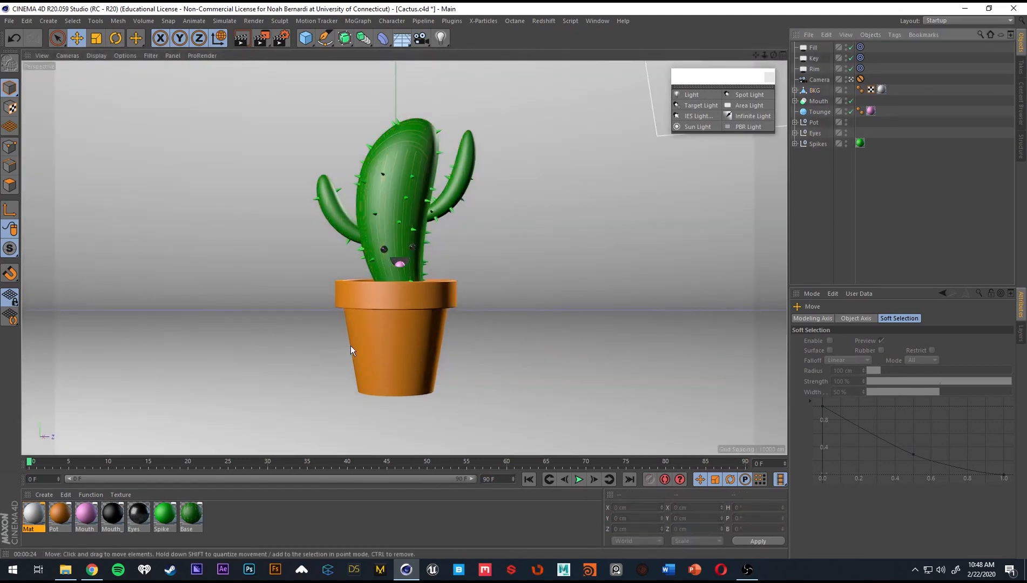
click(60, 513)
double_click(61, 510)
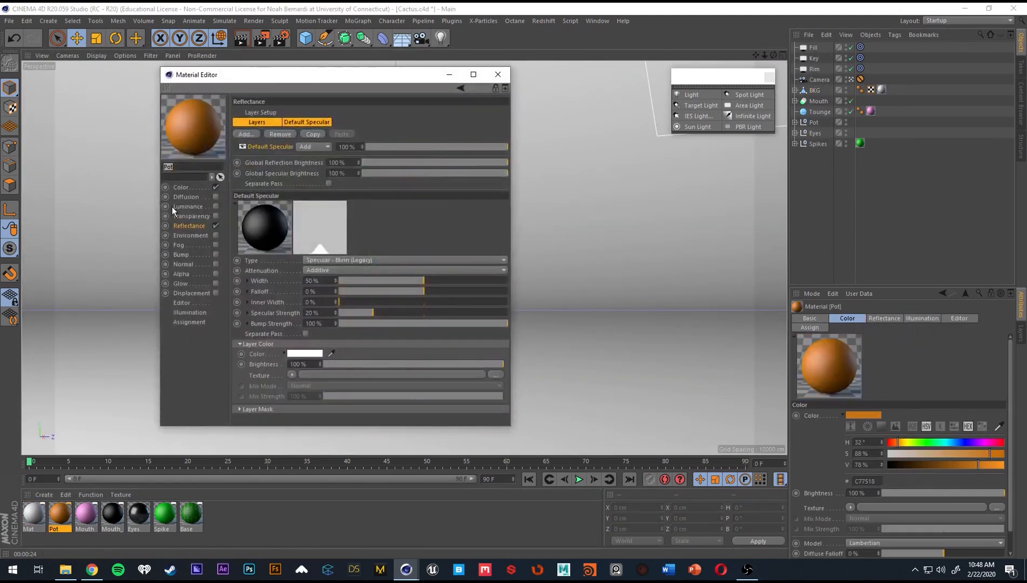
click(180, 187)
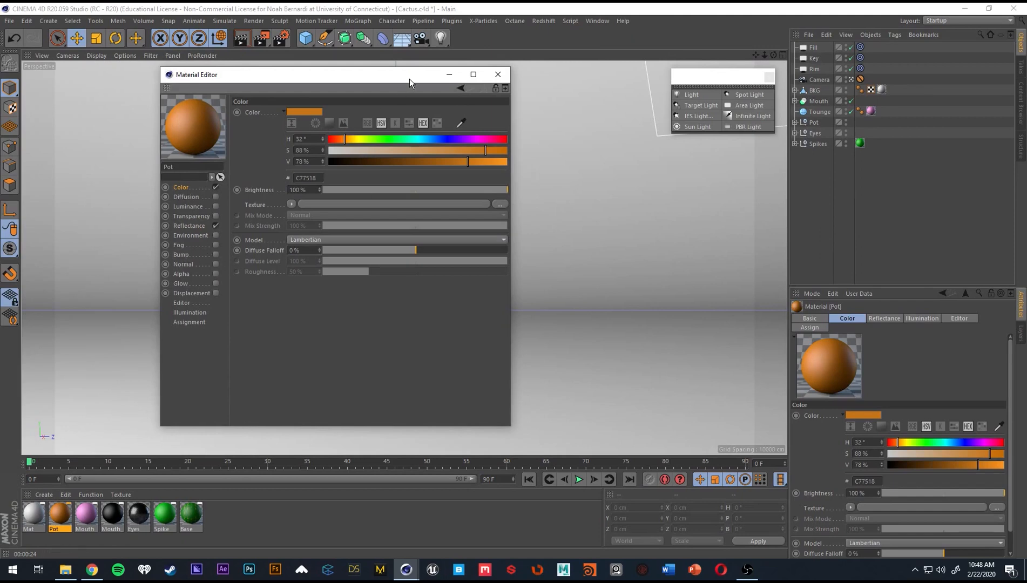
drag(400, 74, 331, 75)
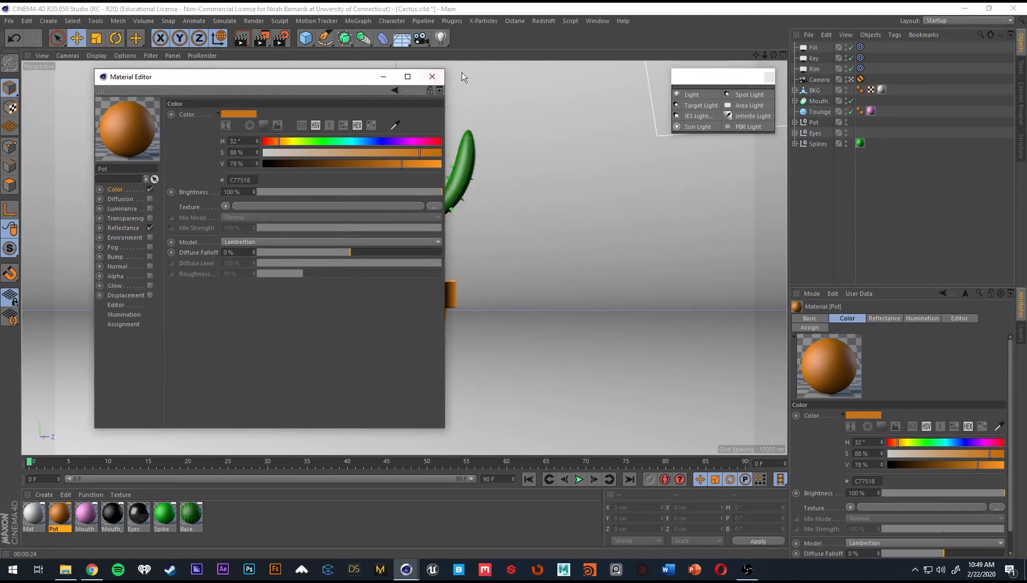
click(427, 75)
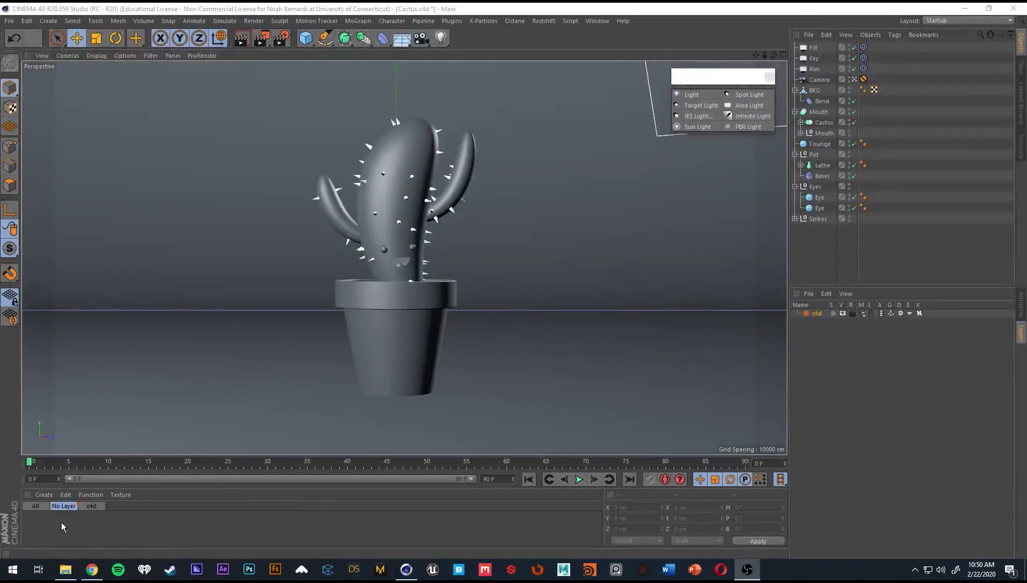
Close the floating light palette and collapse the BKG, Mouth, Pot and Eyes hierarchies in the object list.
click(769, 77)
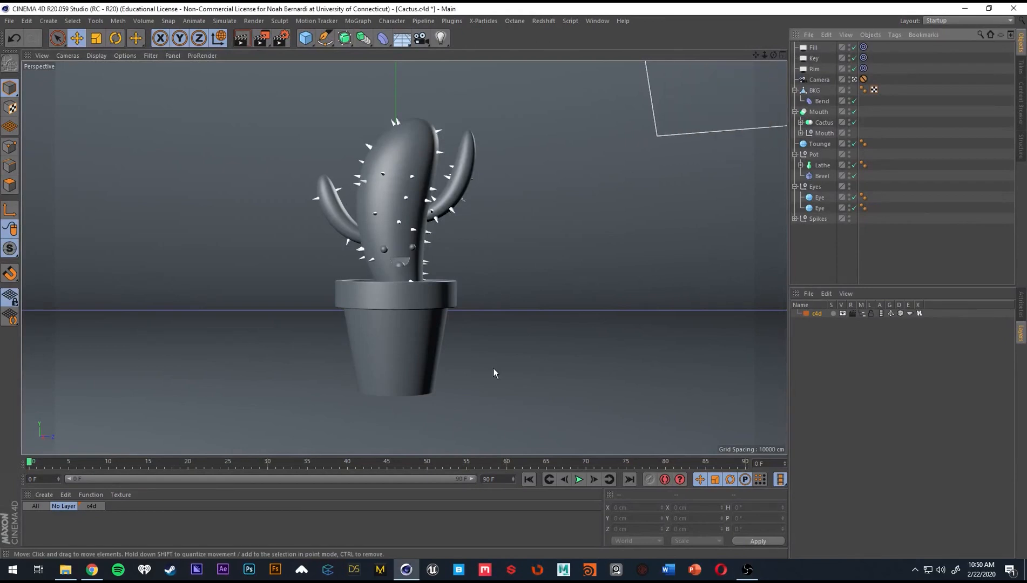
click(795, 91)
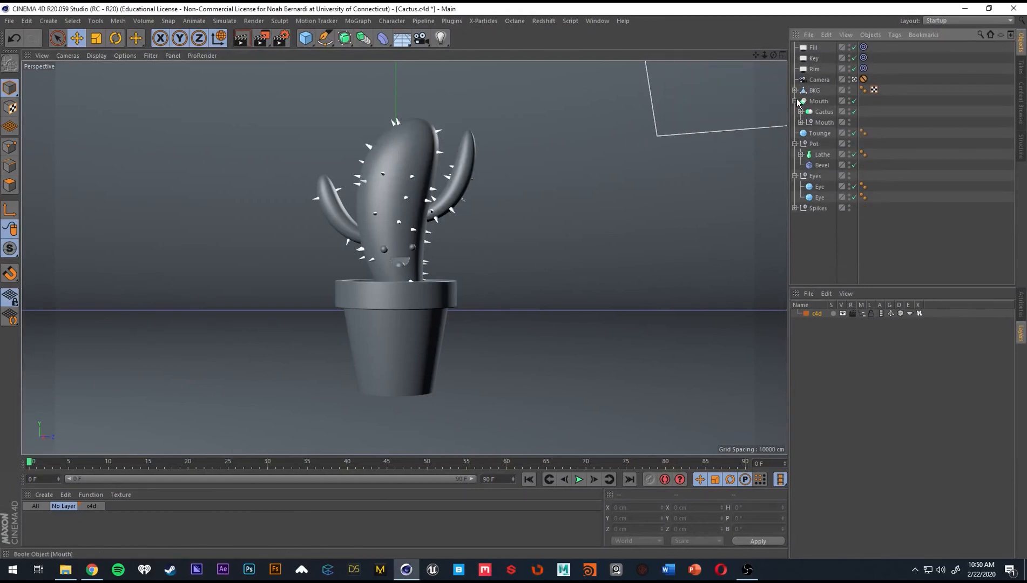
click(795, 101)
click(795, 122)
click(795, 133)
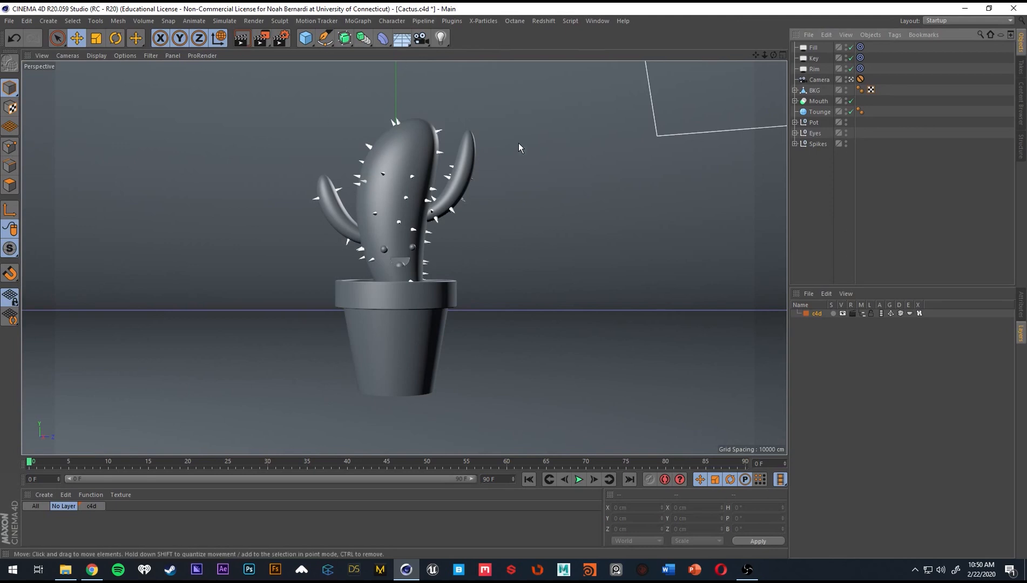
Select the Fill, Key and Rim lights together and display their shared attributes.
click(1021, 304)
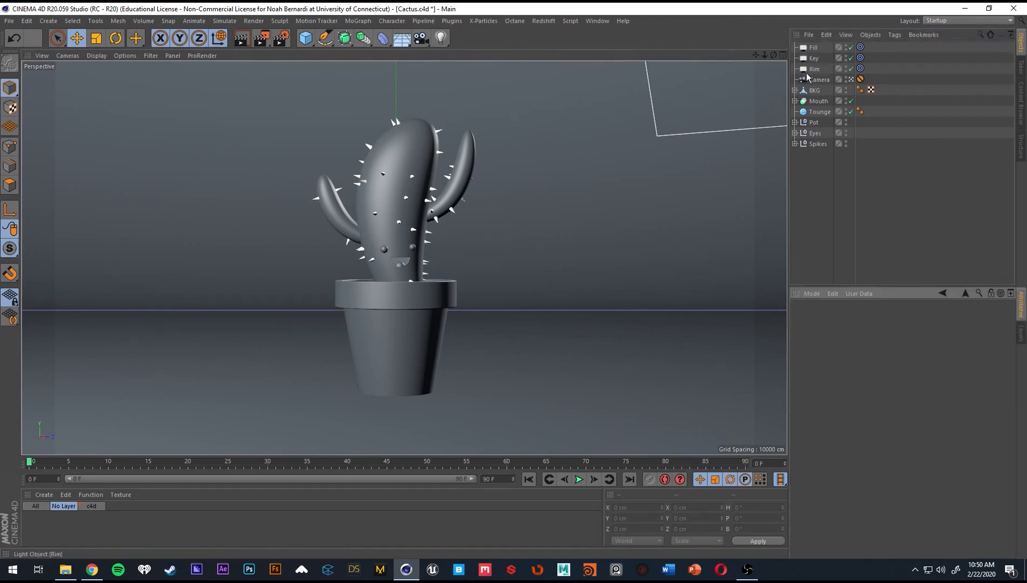
drag(807, 76, 815, 47)
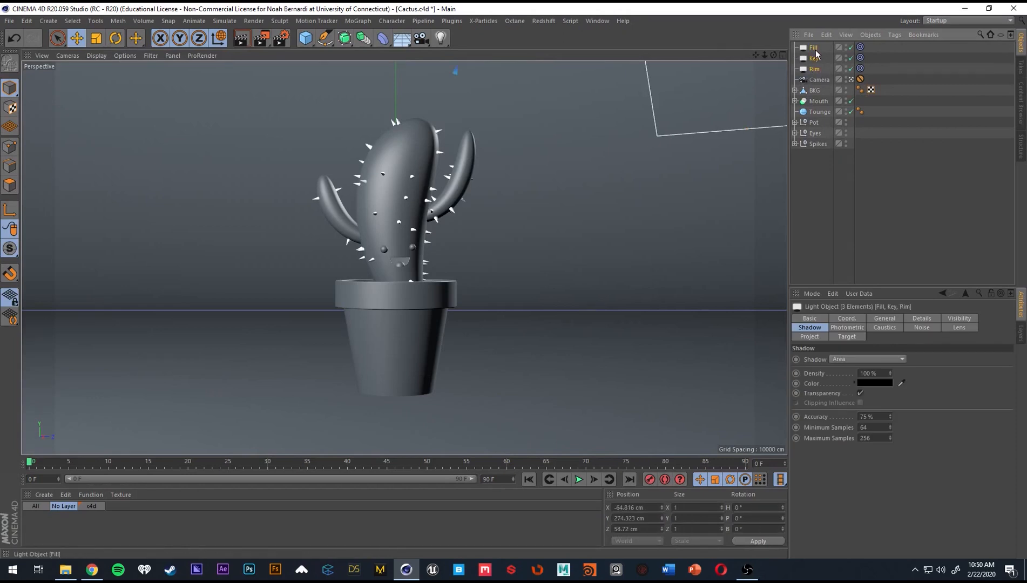
right_click(816, 52)
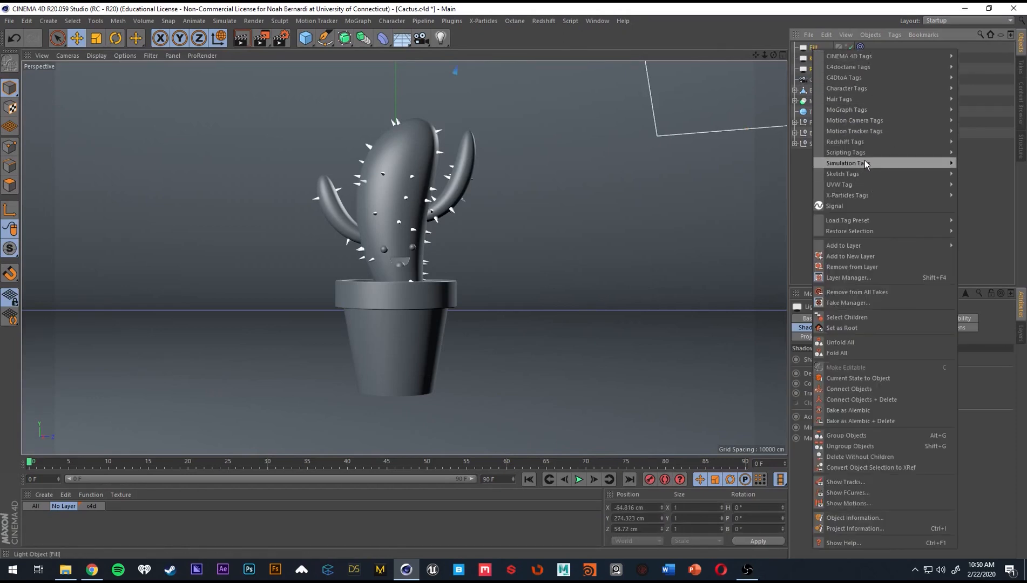
mouse_move(867, 66)
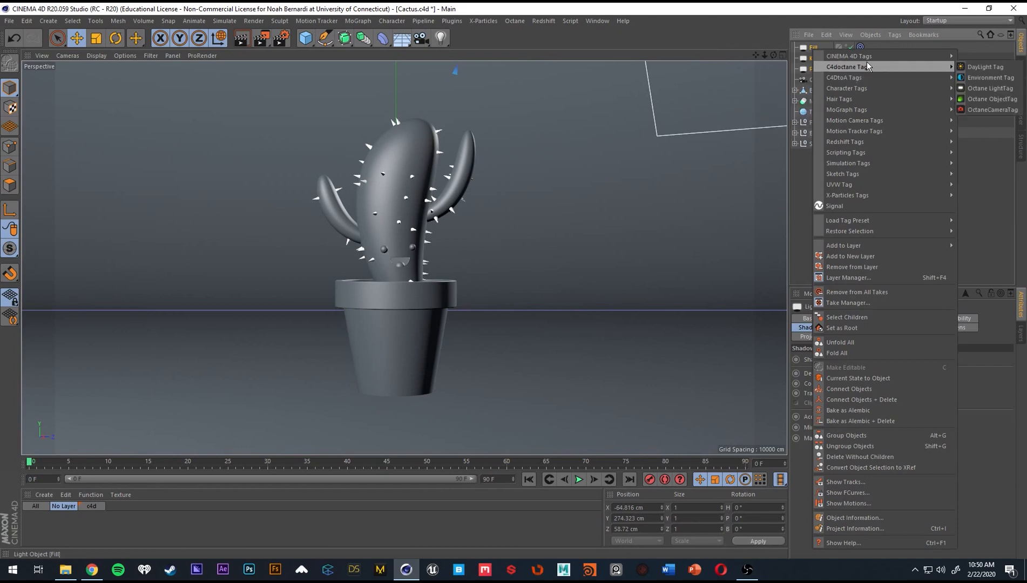
click(994, 99)
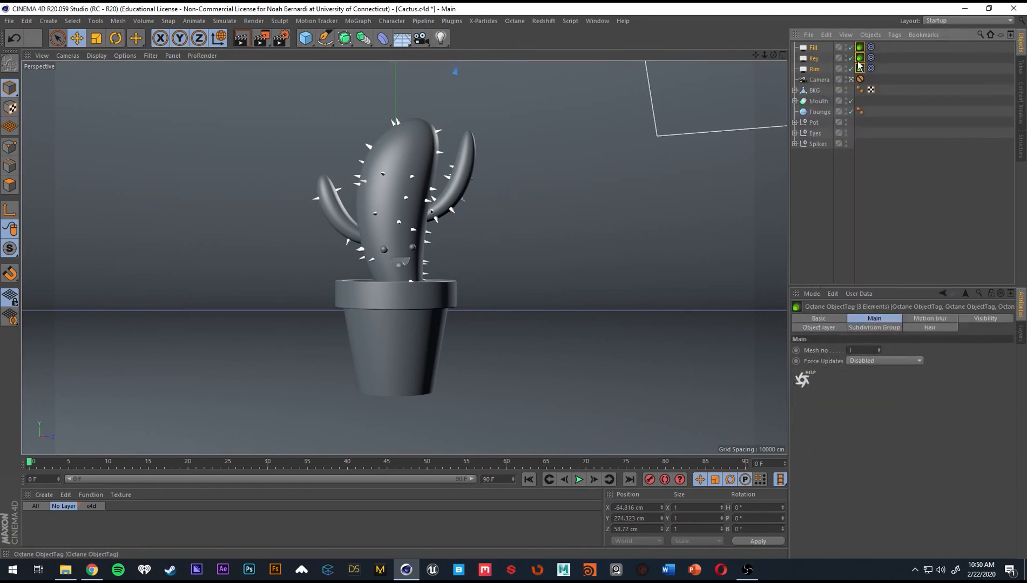
Add an Octane LightTag to the selected Fill, Key and Rim lights, and clear the selection.
right_click(814, 58)
mouse_move(864, 74)
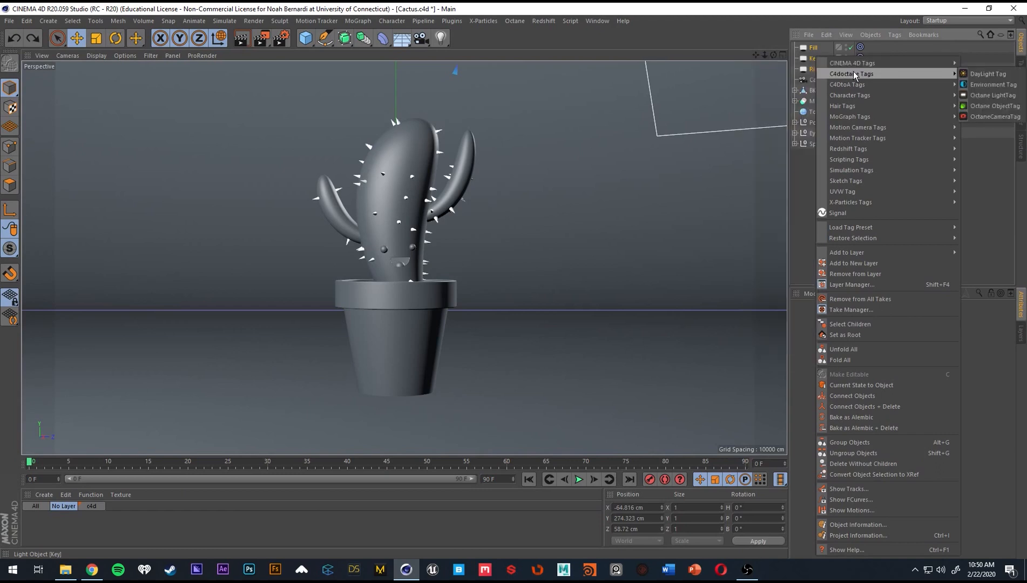
click(1002, 96)
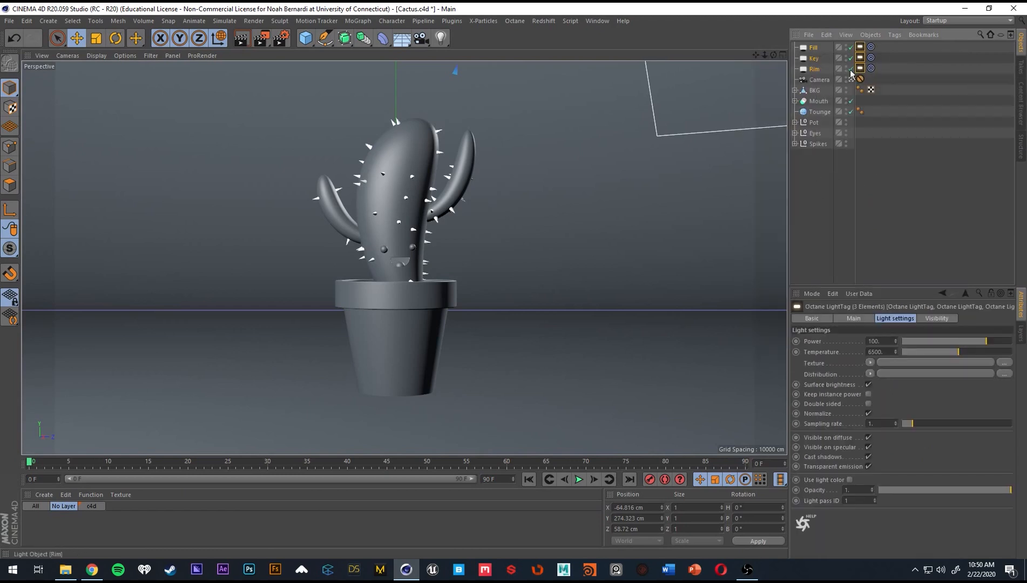
click(827, 212)
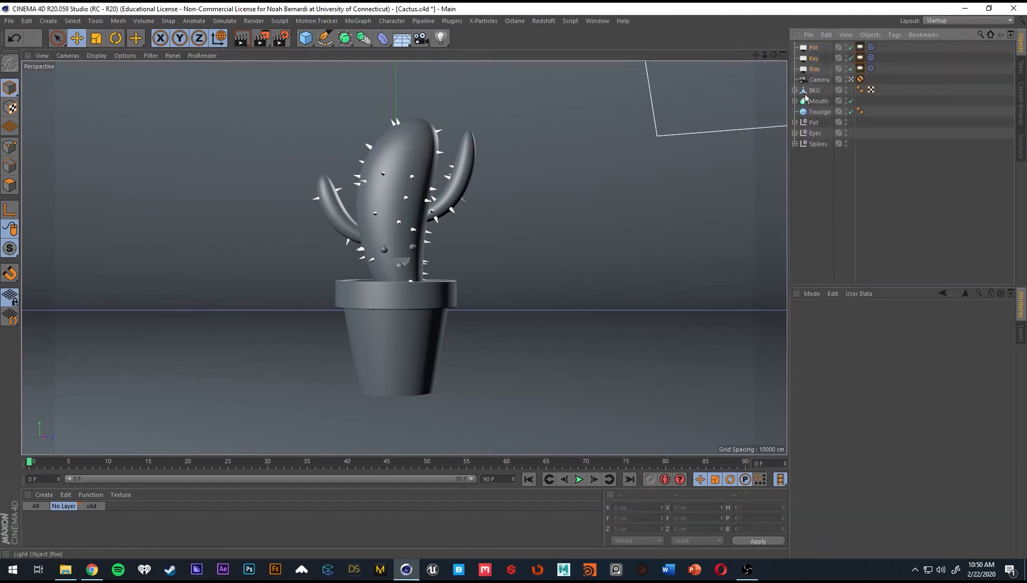
Save the cactus scene file.
click(512, 23)
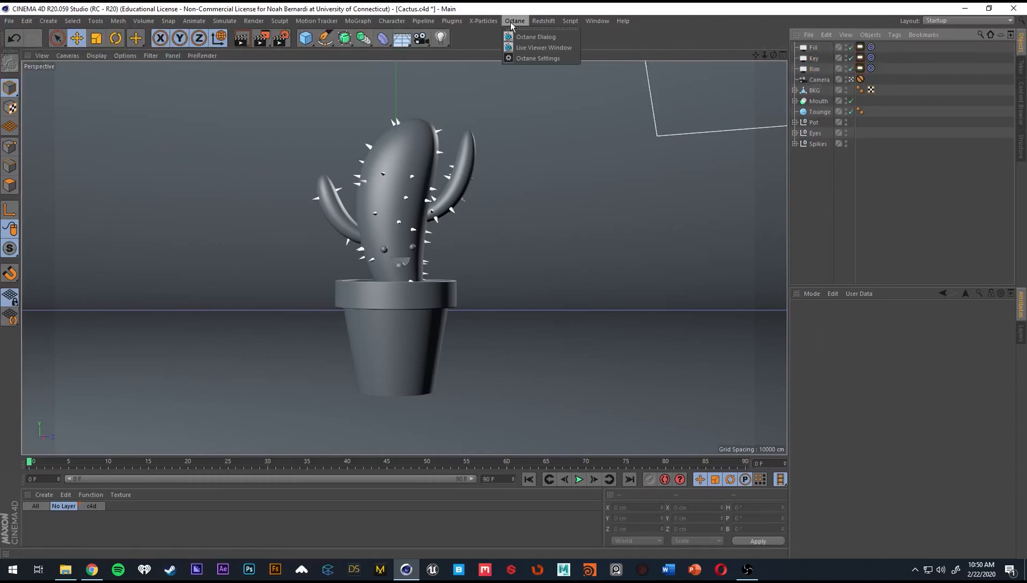
click(520, 12)
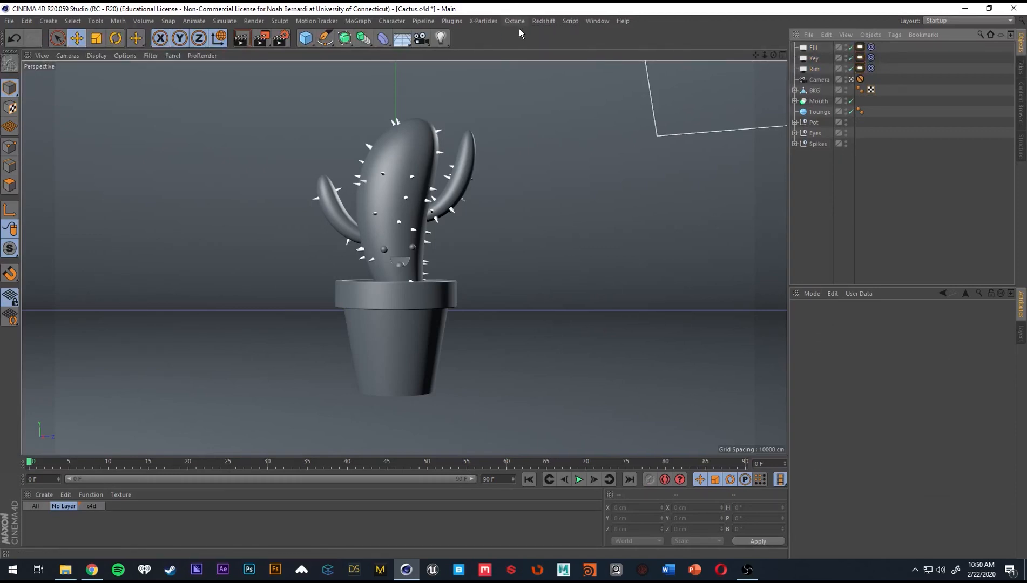
key(ctrl+s)
Open the Octane Live Viewer, start a live render of the scene, and place the viewer clear of the object list.
click(518, 23)
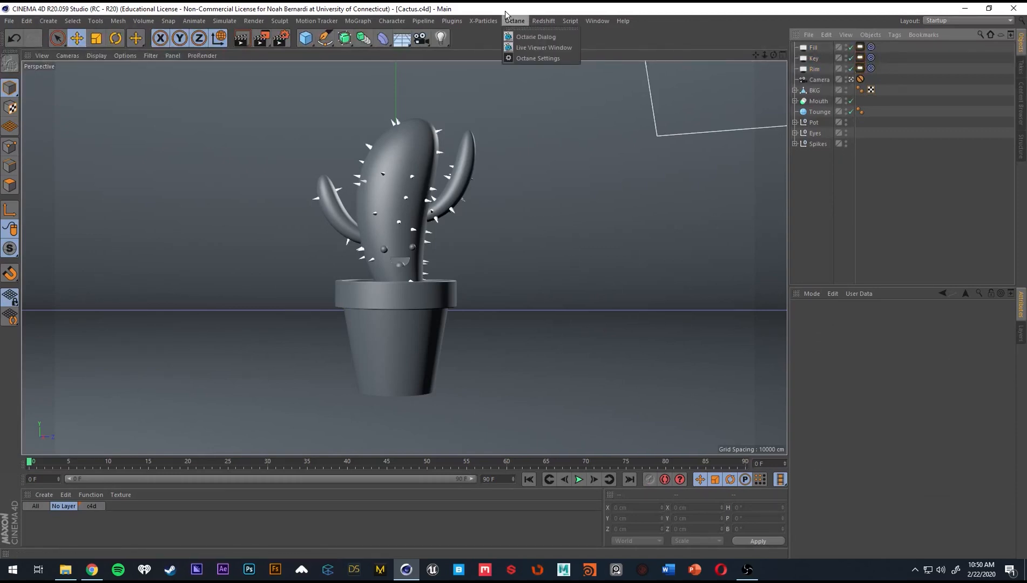
click(537, 46)
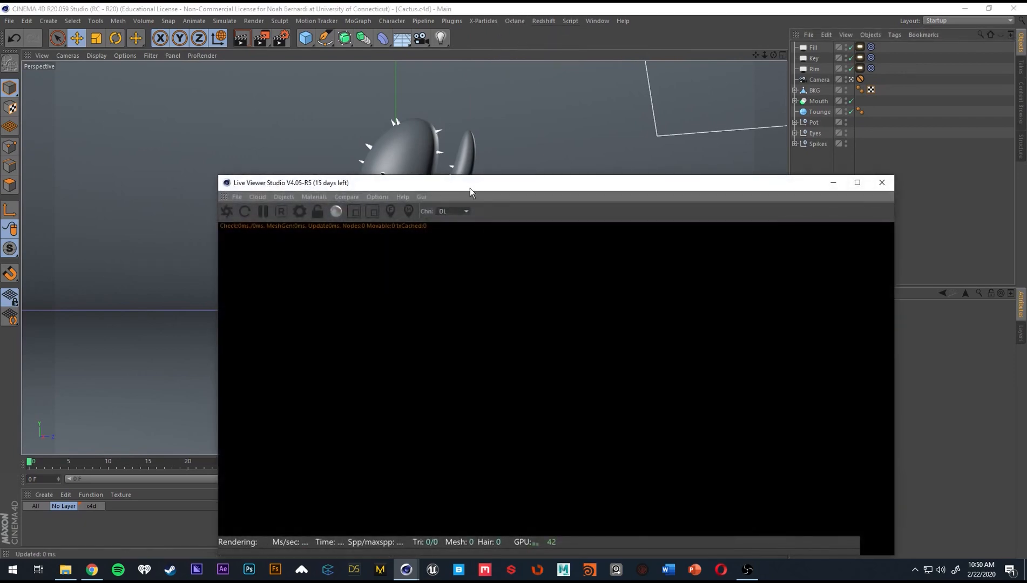
drag(469, 188, 340, 99)
click(104, 126)
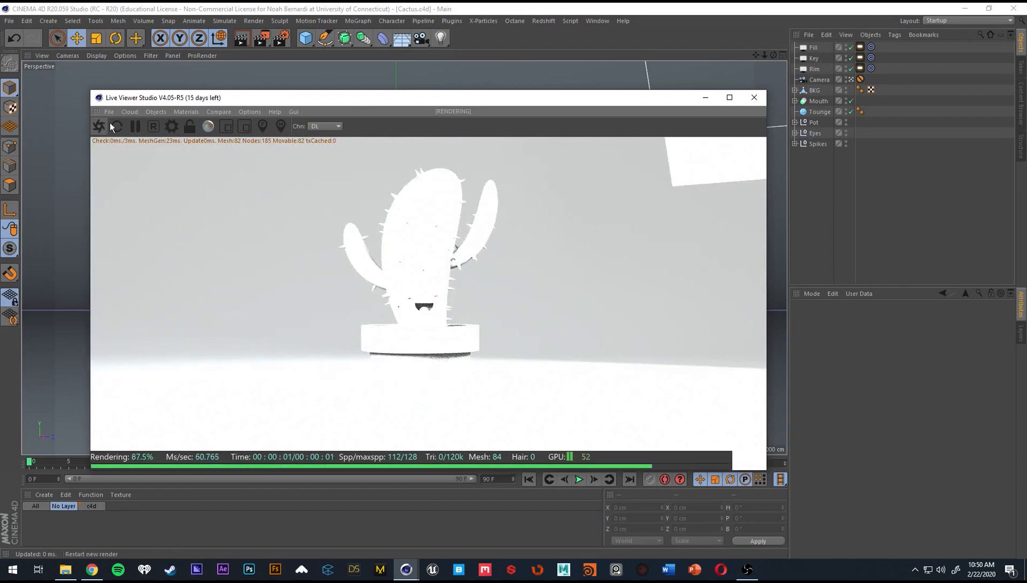
drag(309, 93, 255, 37)
drag(586, 35, 573, 27)
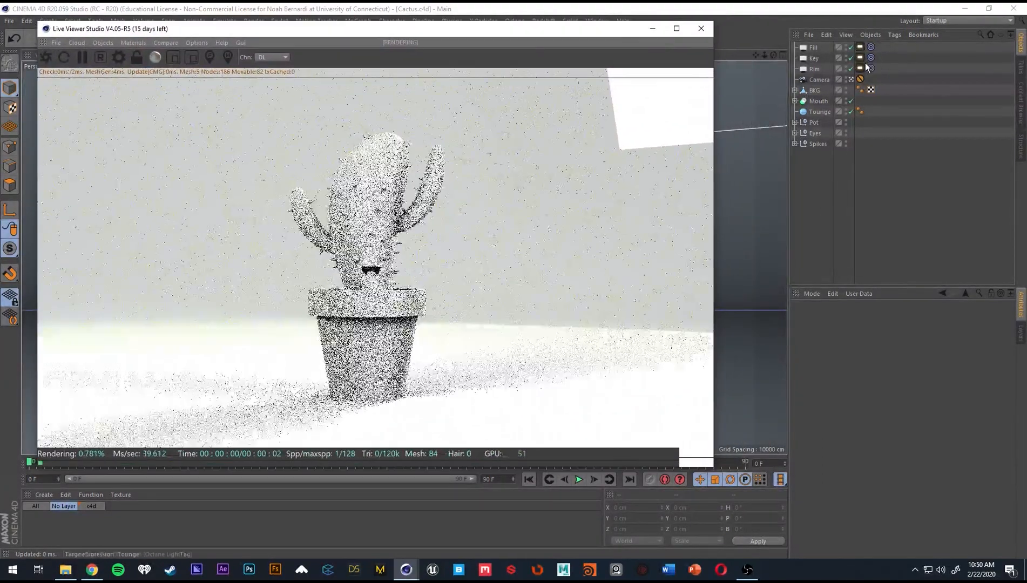
Disable the Key and Fill lights so that only the Rim light illuminates the live render.
click(860, 57)
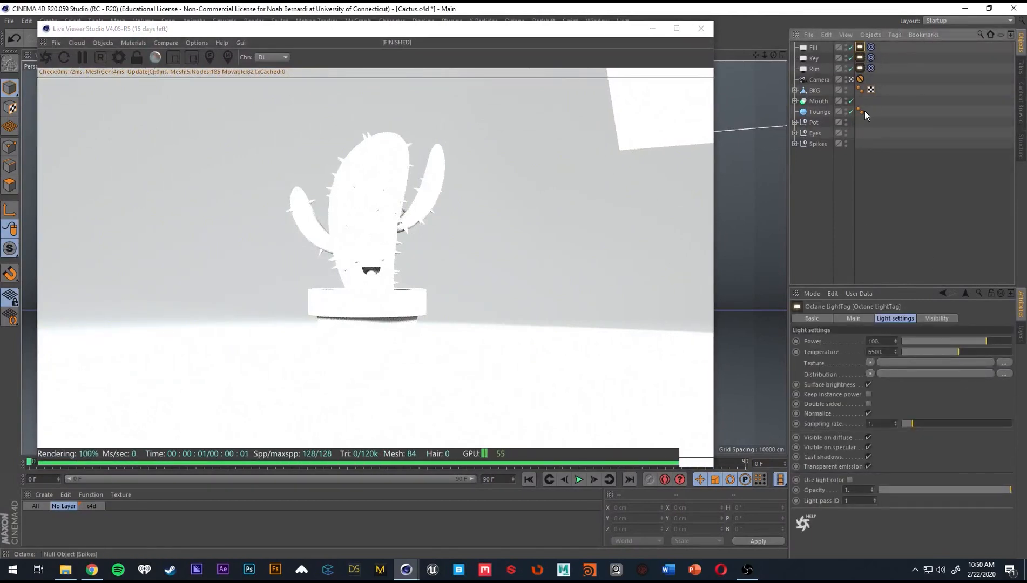
click(813, 69)
click(907, 318)
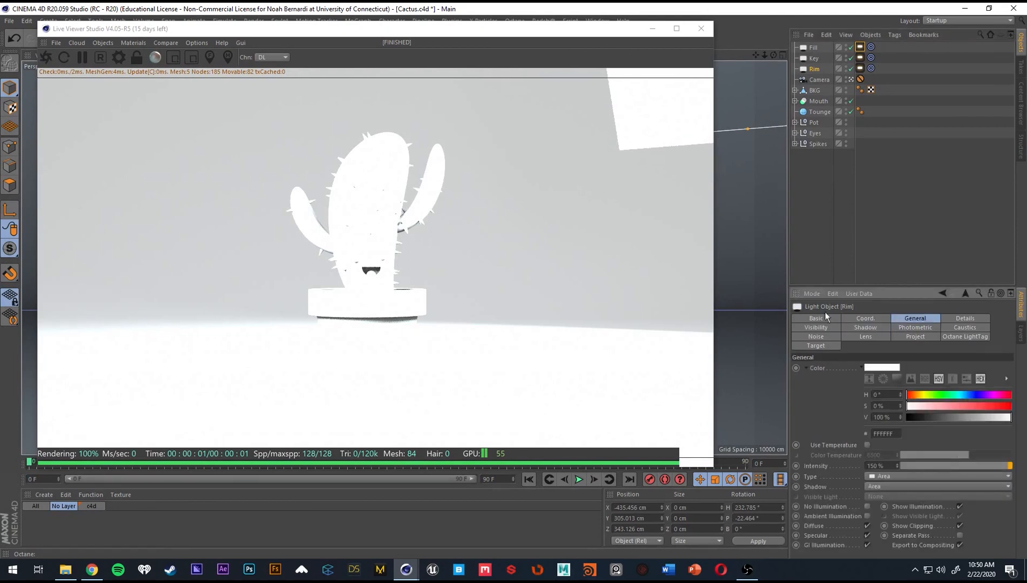
click(850, 58)
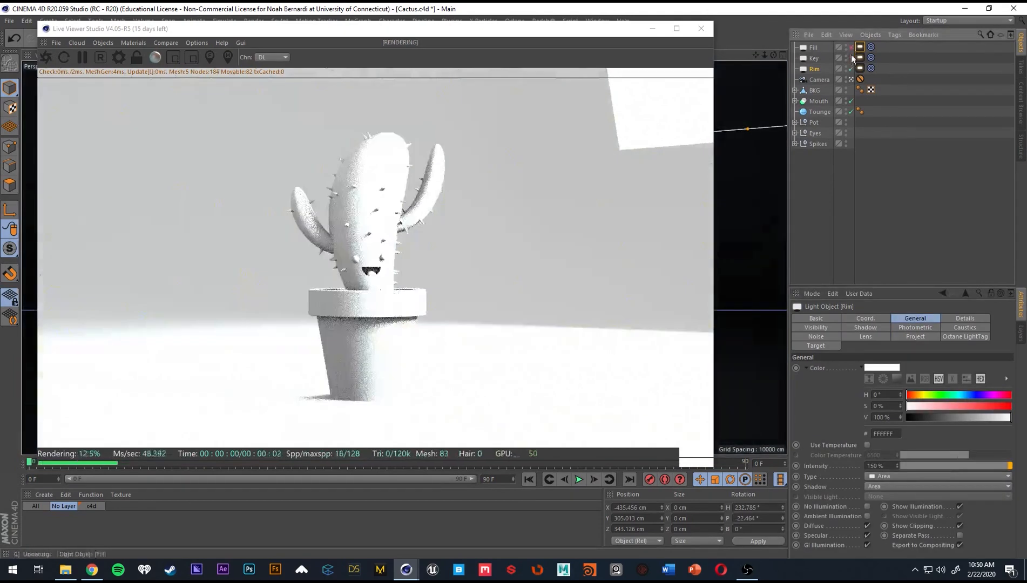
click(851, 47)
Turn off camera visibility in the Rim light's Octane LightTag.
click(860, 68)
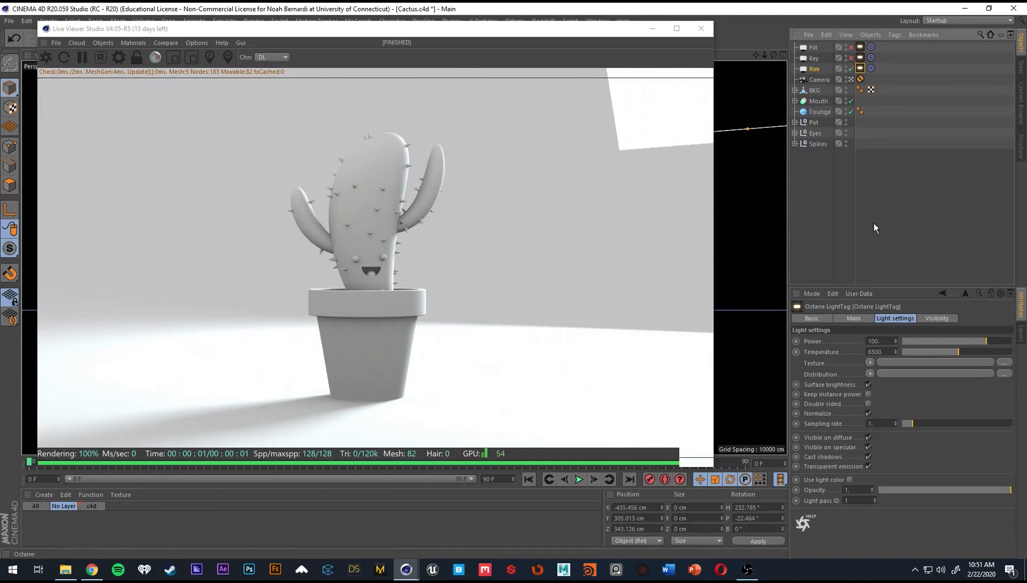
click(924, 320)
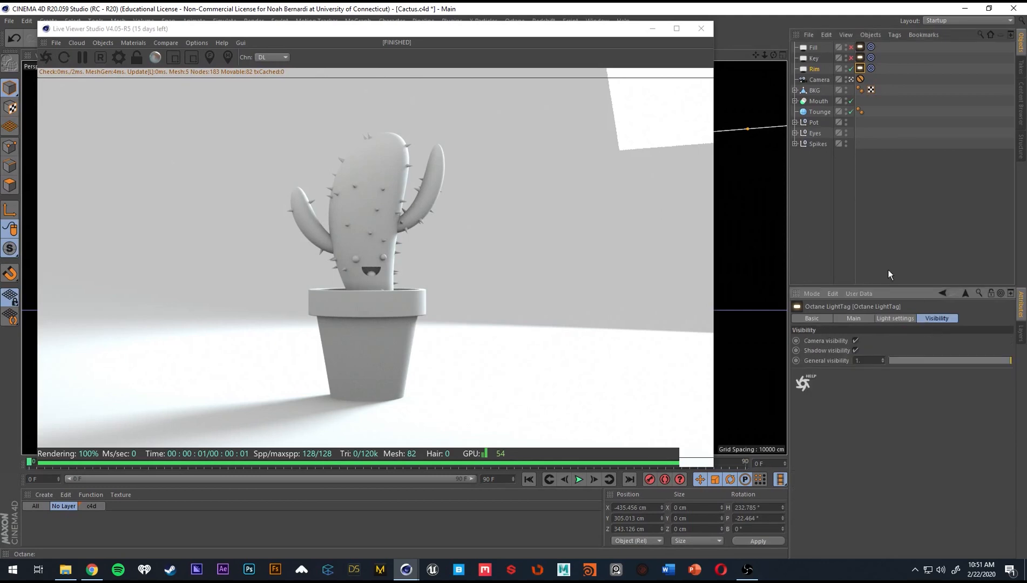
click(855, 341)
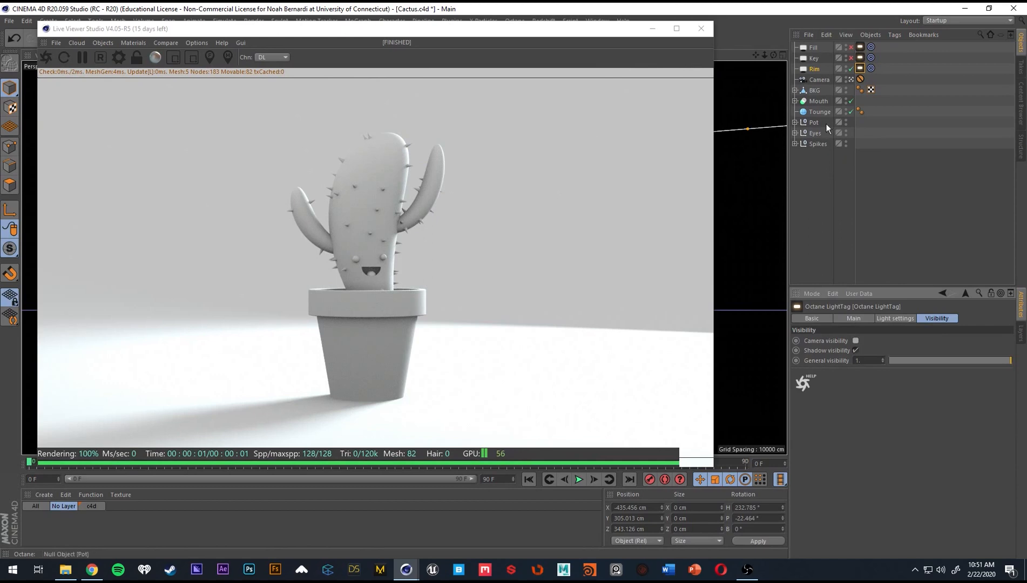
Add an Octane ObjectTag to the BKG backdrop and set the light pass ID of the Rim light's Octane LightTag to 2.
right_click(815, 92)
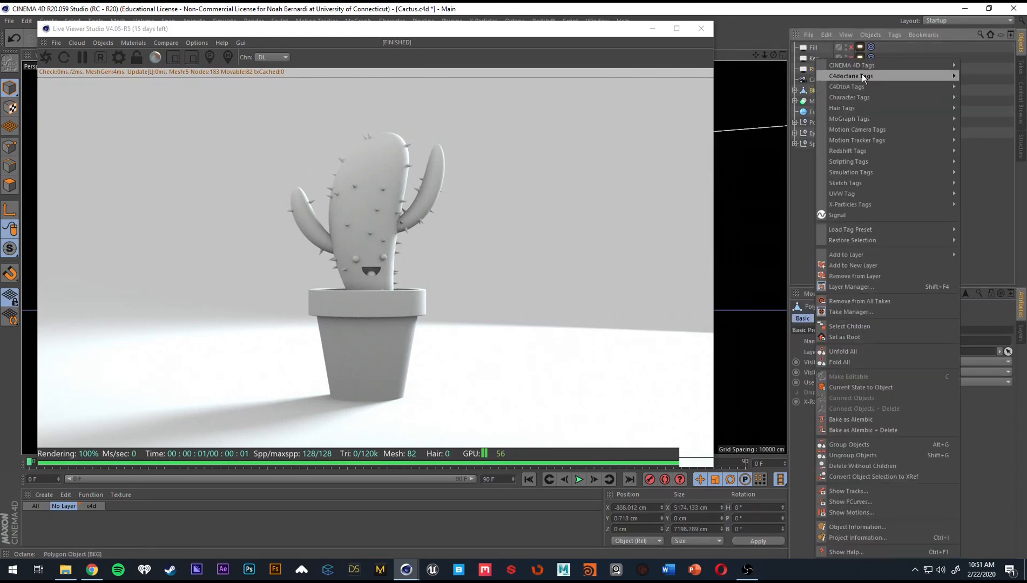
mouse_move(866, 76)
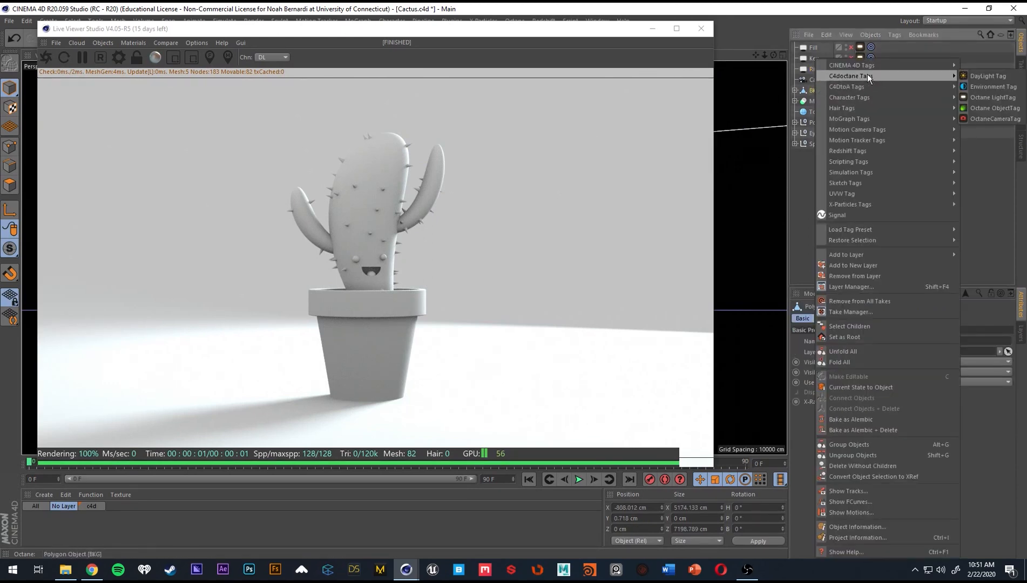
click(1002, 108)
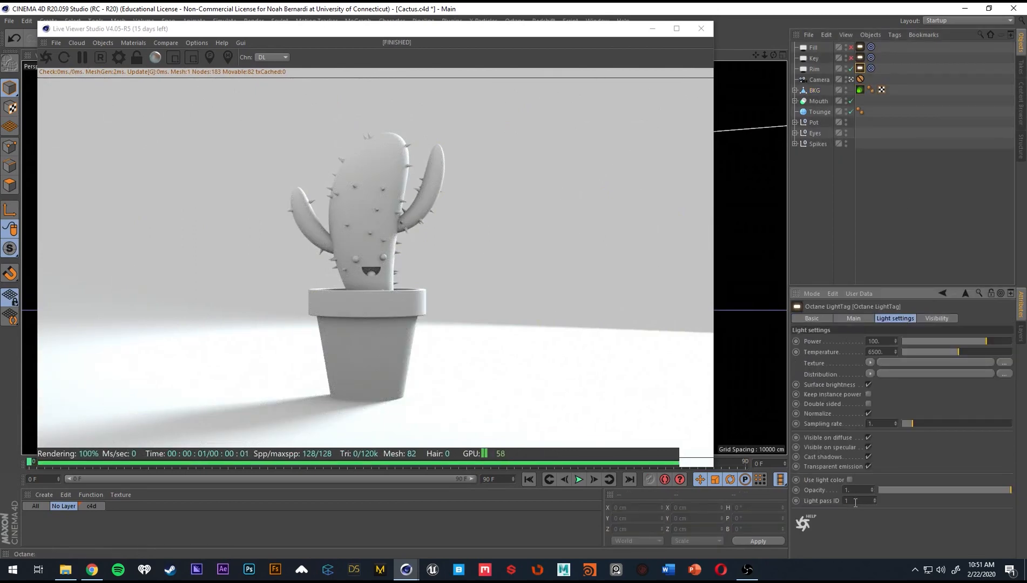
text(2)
key(Return)
Enable the light pass mask in the BKG backdrop's Octane ObjectTag and exclude light pass 2 from it.
click(860, 90)
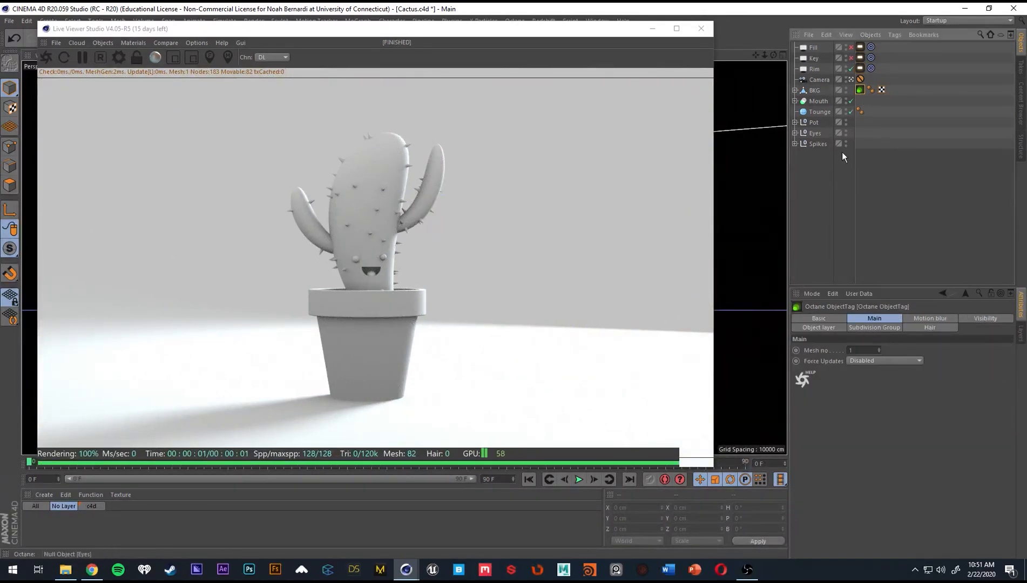
click(832, 328)
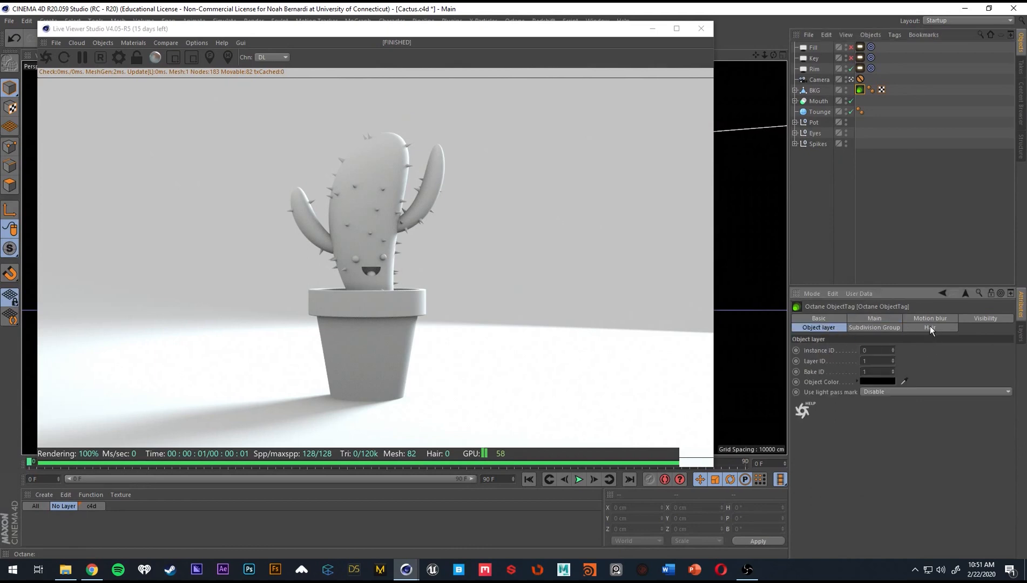
click(879, 392)
click(885, 415)
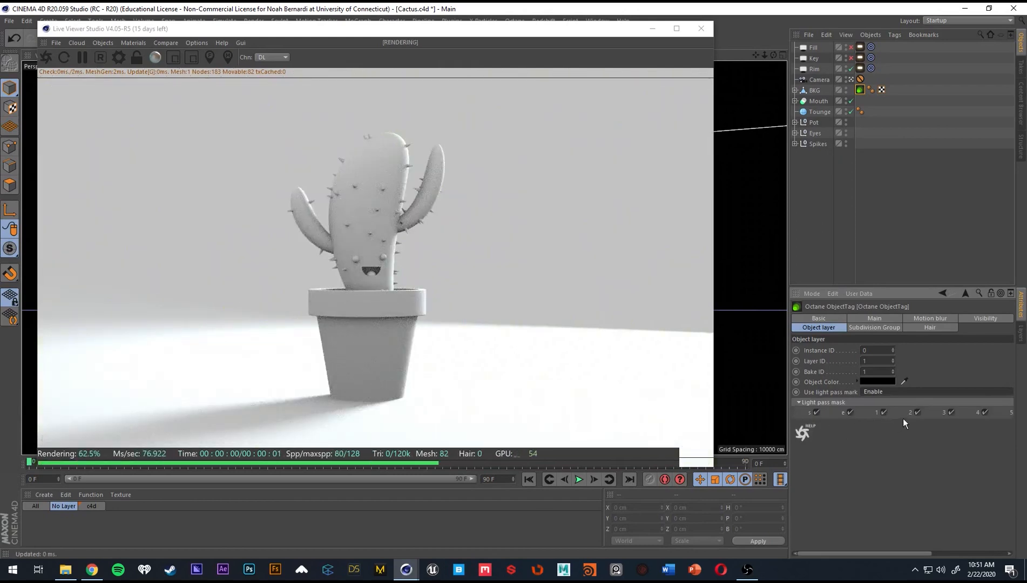
click(917, 412)
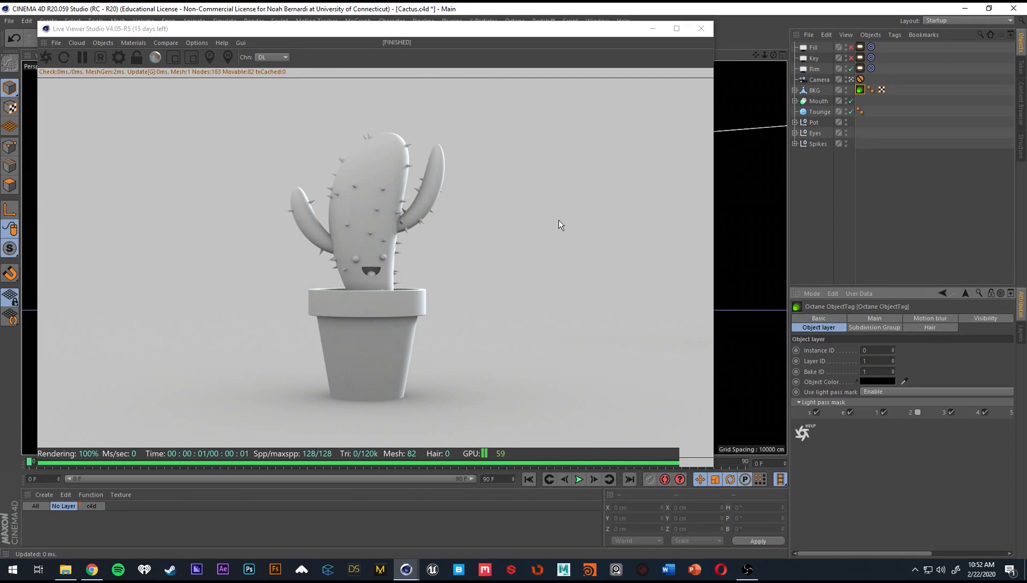
Move the Live Viewer down off the main toolbar and disable the Rim light in the scene.
click(907, 219)
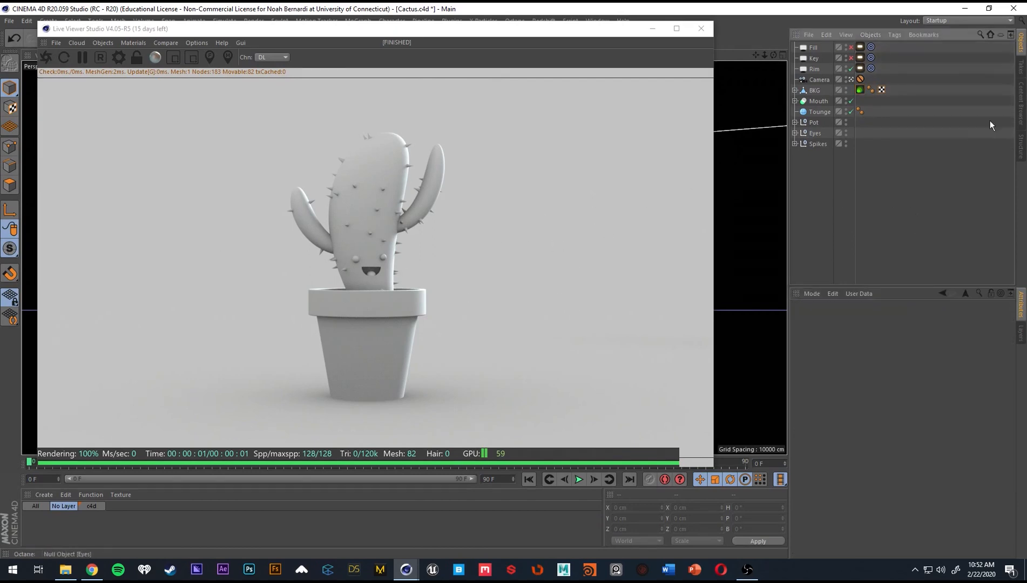
drag(512, 28, 501, 37)
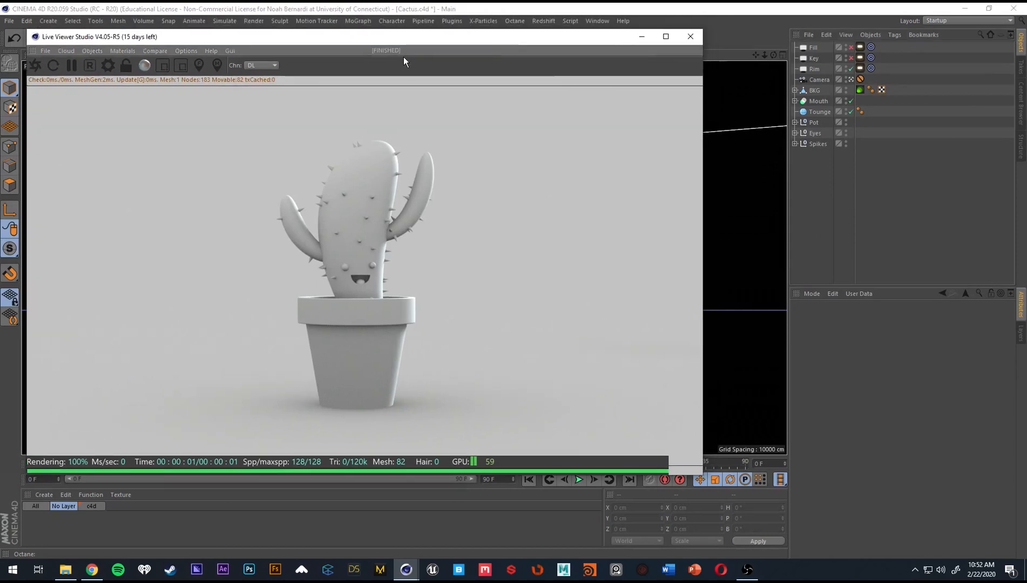
drag(403, 57, 394, 68)
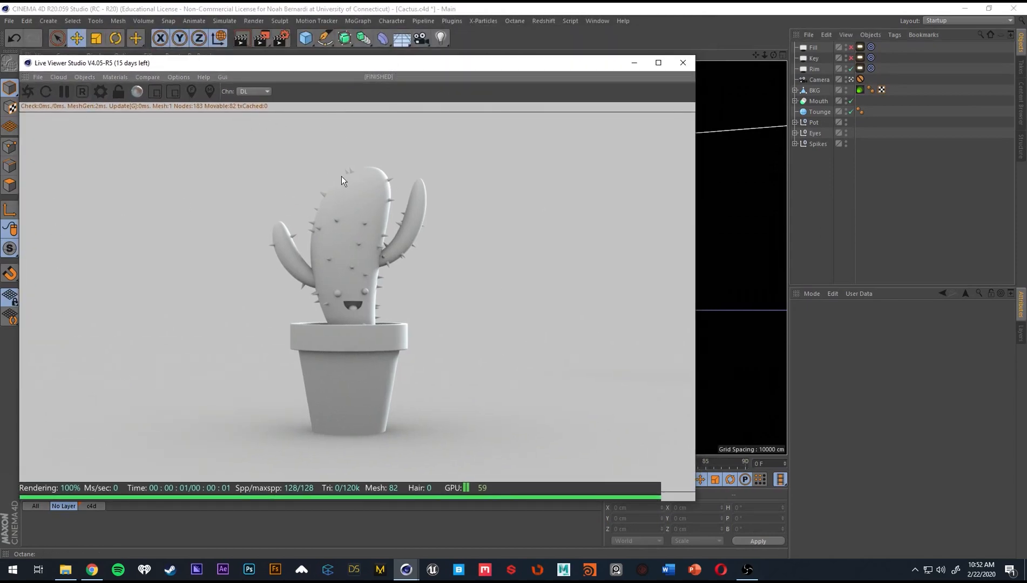
click(851, 69)
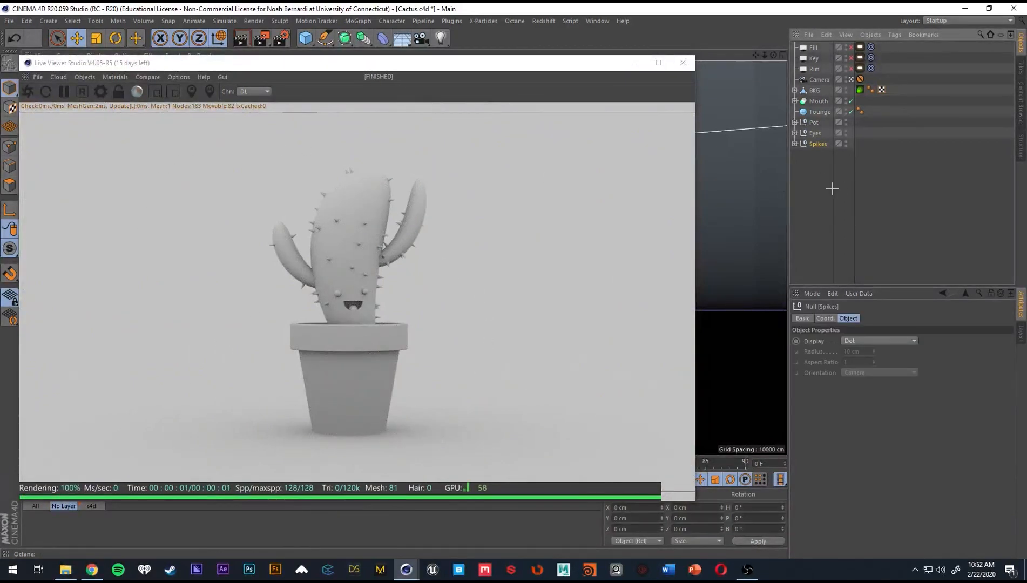
click(832, 189)
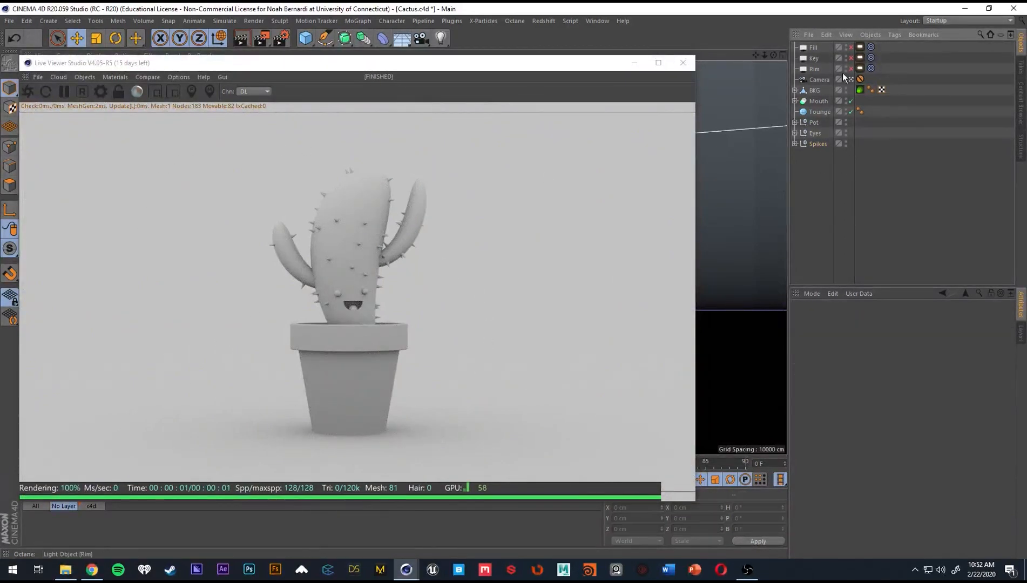
Add an Octane texture environment and set its RgbSpectrum colour to black, with R, G and B at 0.
click(78, 78)
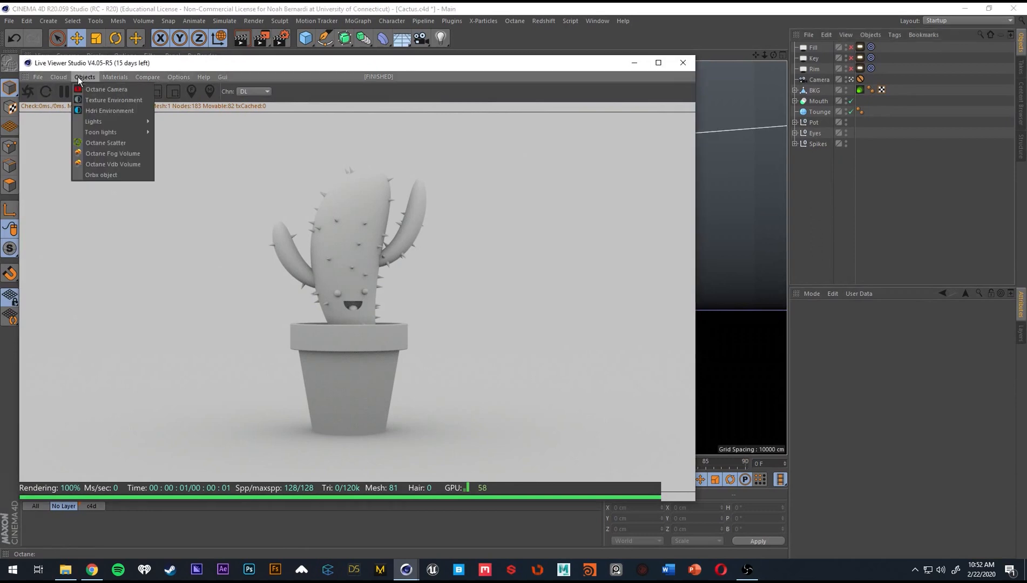
click(100, 102)
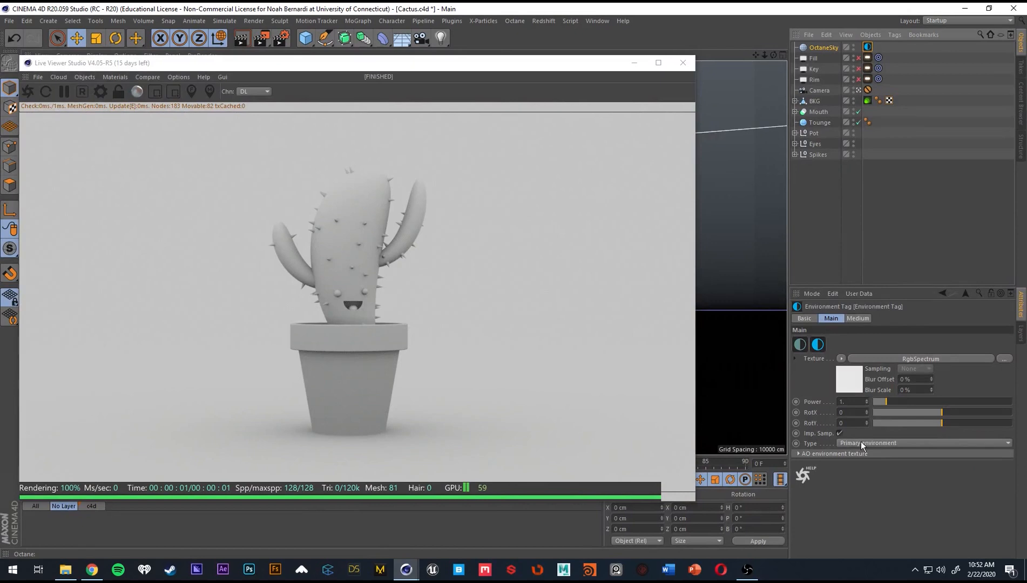
click(853, 386)
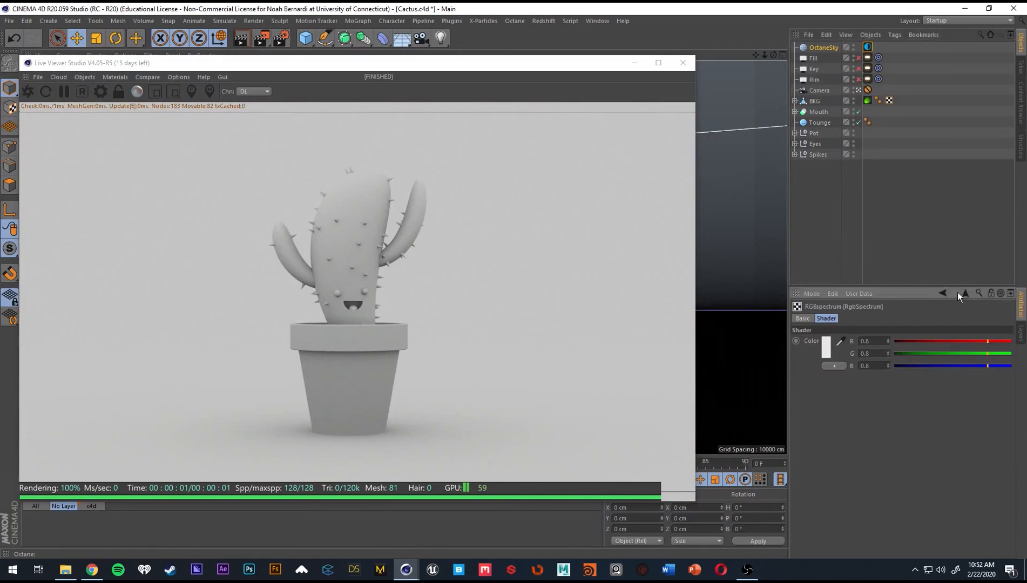
click(957, 292)
click(854, 378)
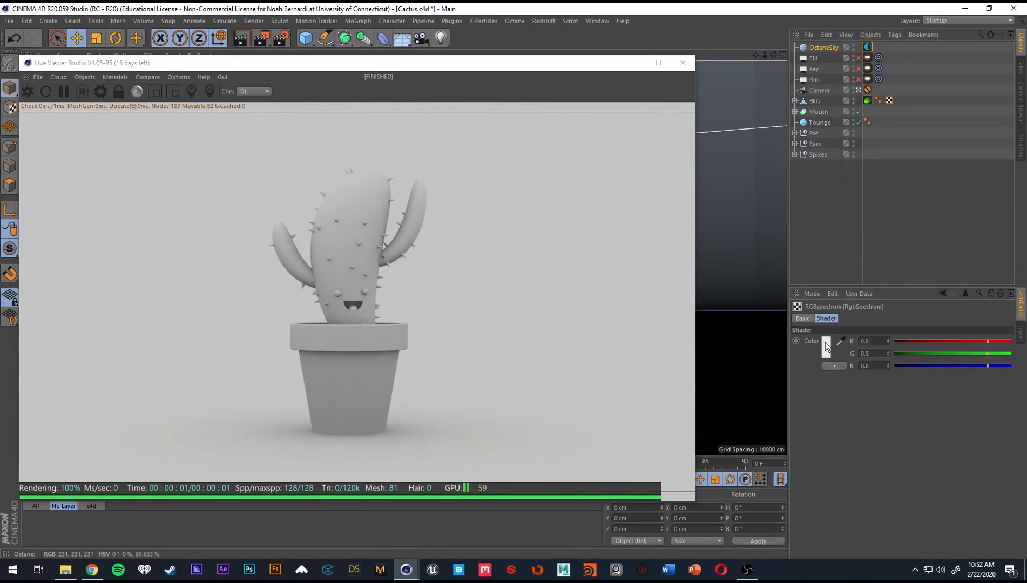
click(829, 347)
click(807, 390)
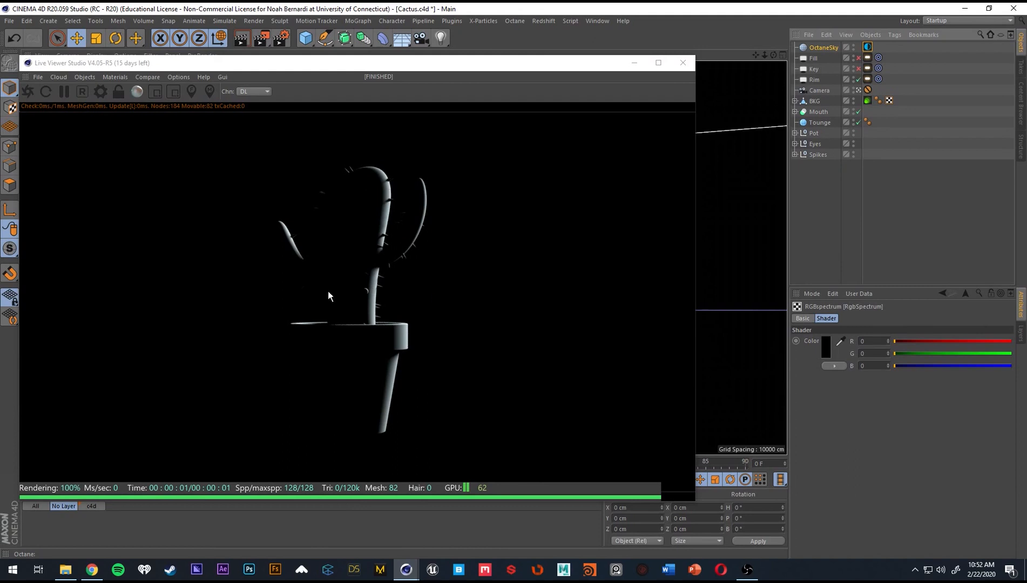
Enable the Key light and set the power in its Octane LightTag to 17.
click(859, 68)
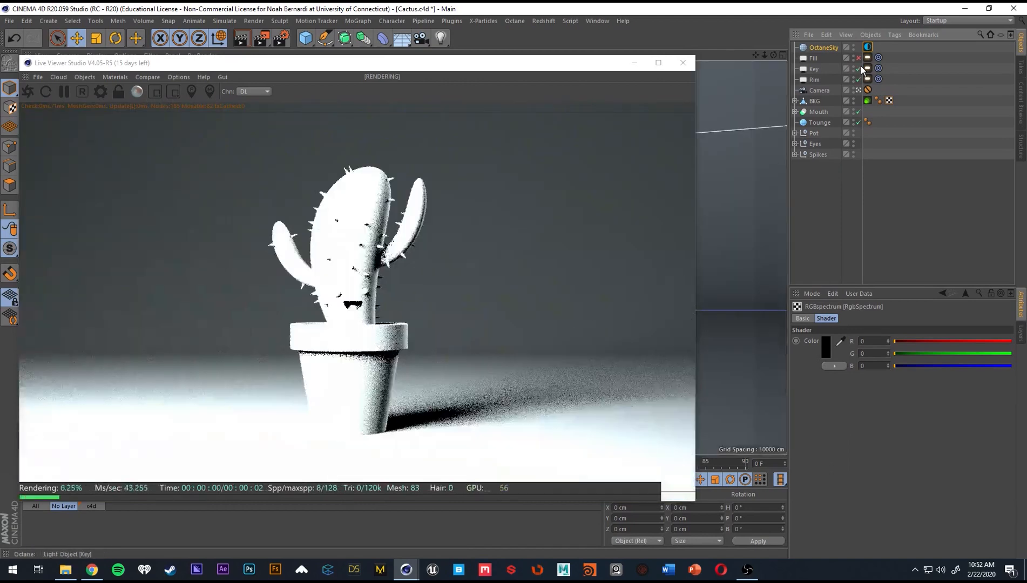
click(868, 68)
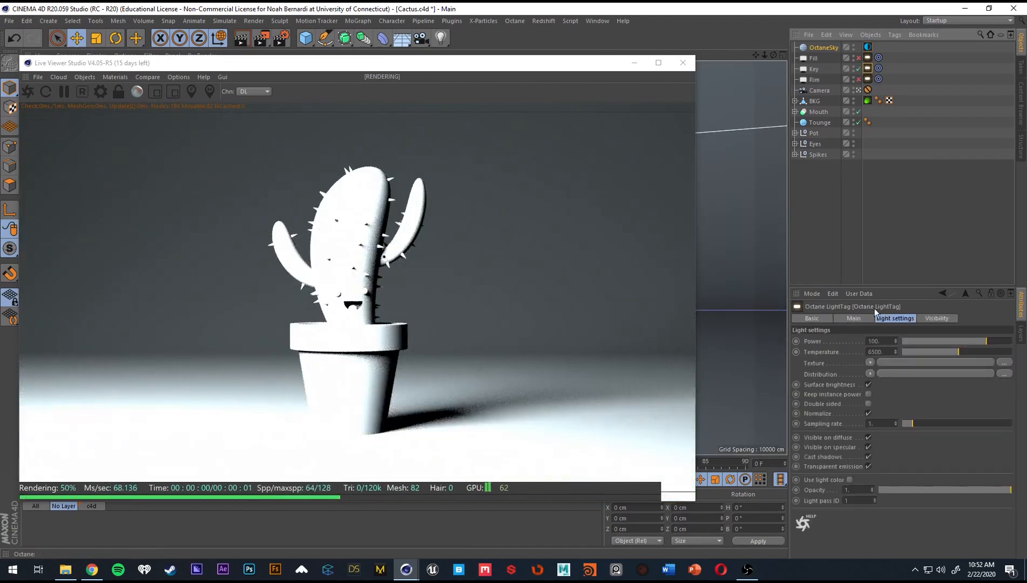
drag(964, 341, 976, 339)
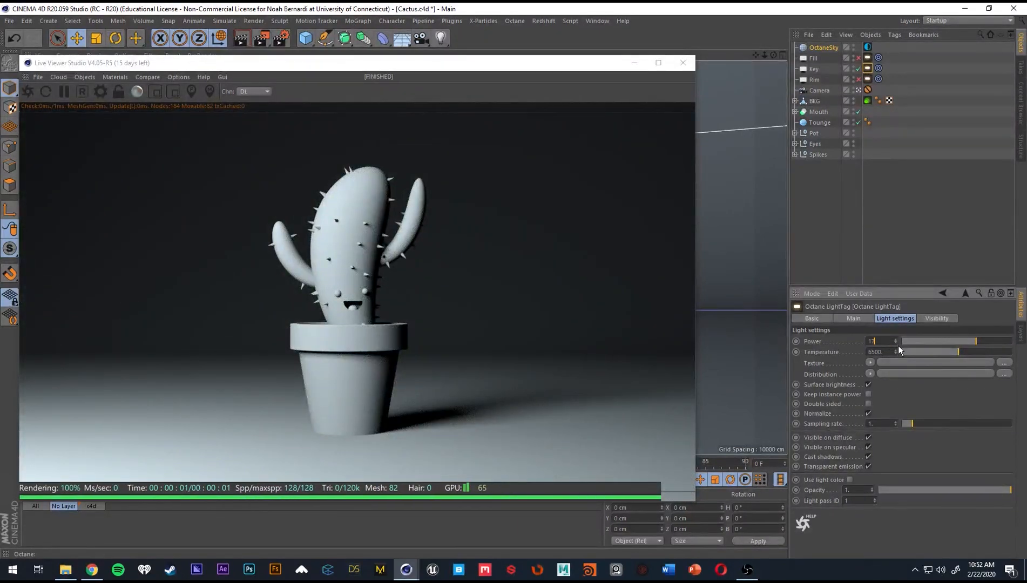
text(17)
key(Return)
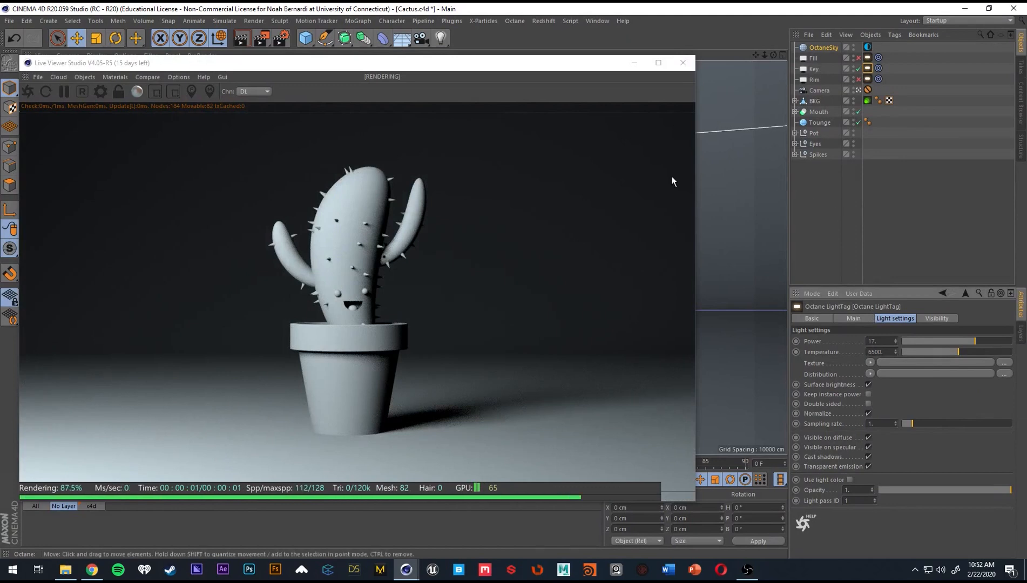
Enable the Fill light in place of the Key light and set its Octane LightTag power to 5.
click(859, 58)
click(858, 68)
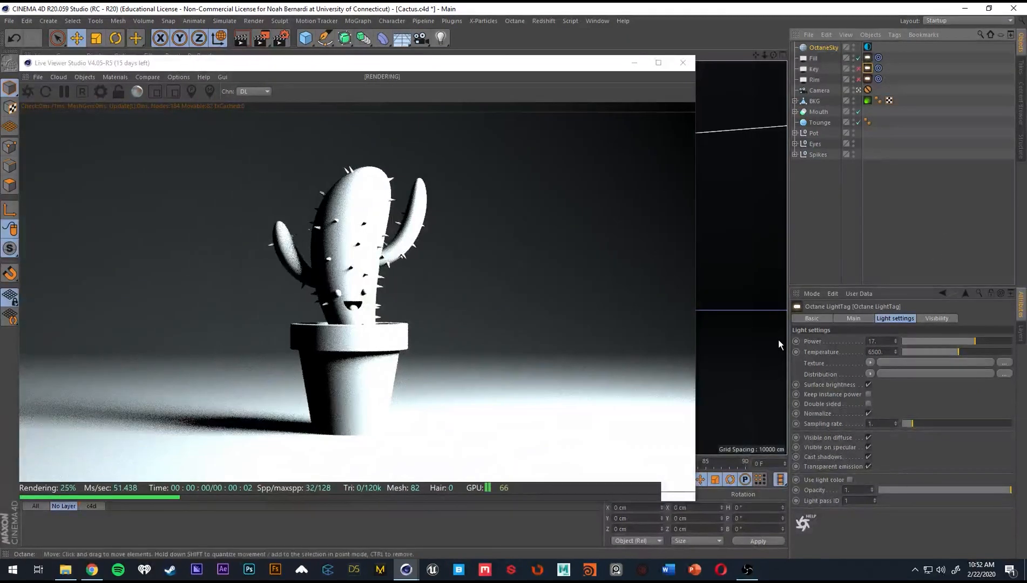
drag(888, 340, 857, 338)
click(815, 58)
click(866, 57)
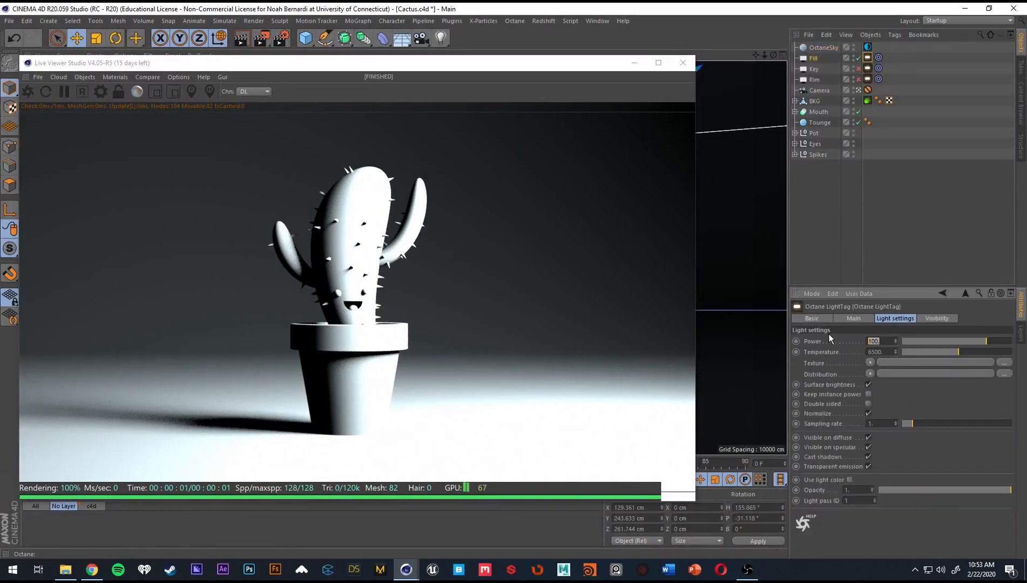
text(5)
key(Return)
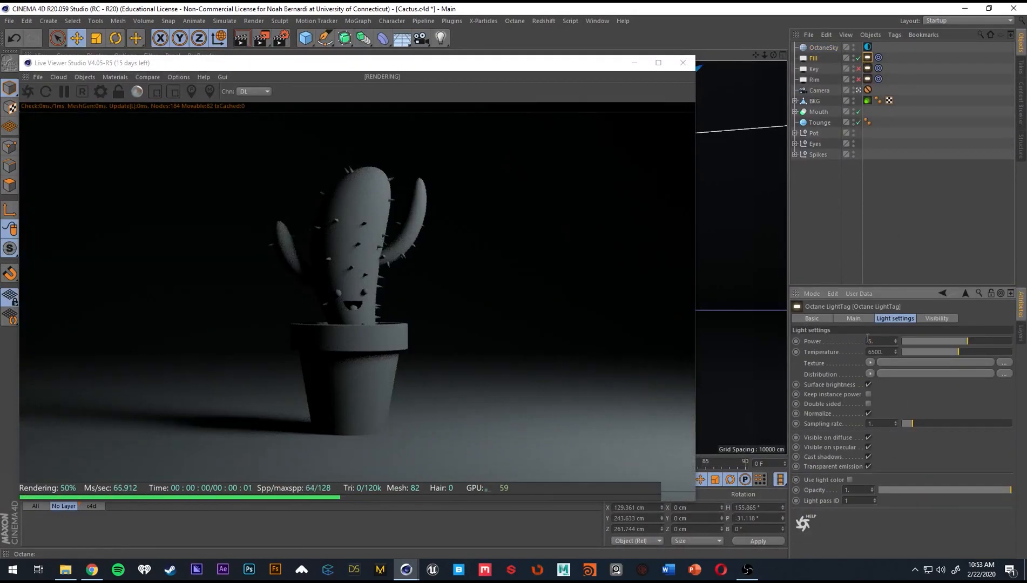
Lower the Fill light's Octane LightTag power to 2.5 and finally to 1.
text(2.5)
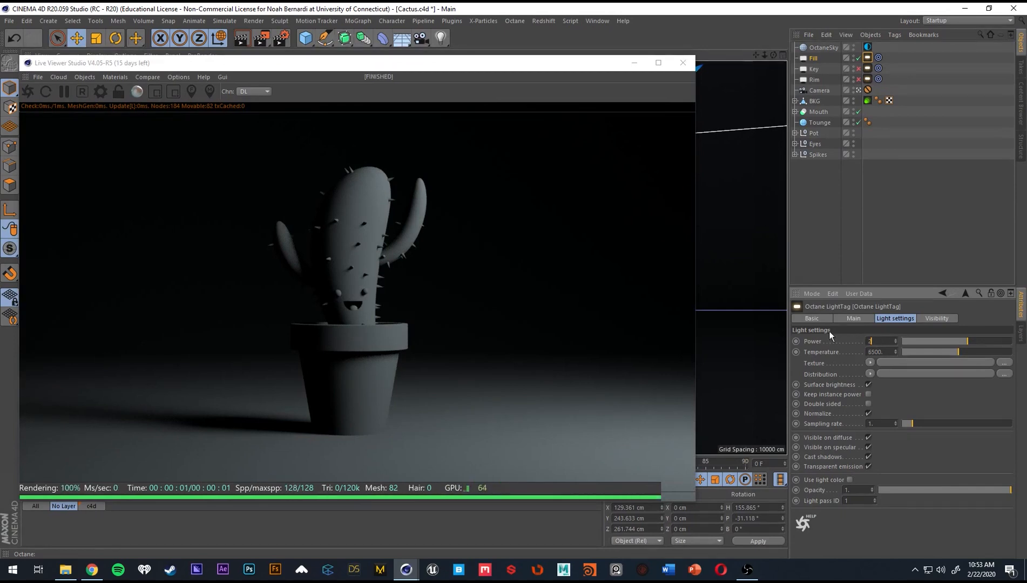
key(Return)
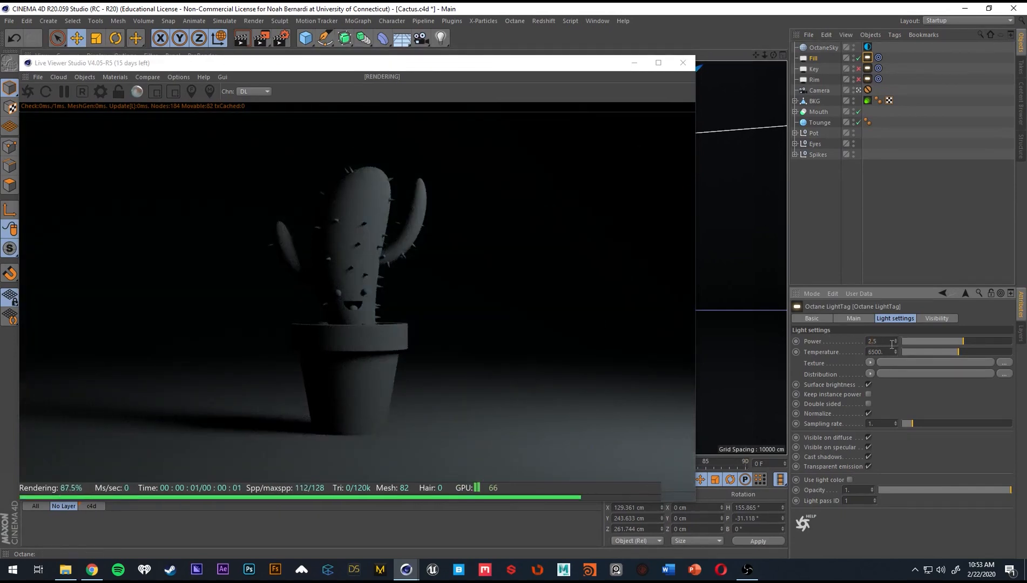
text(1)
key(Return)
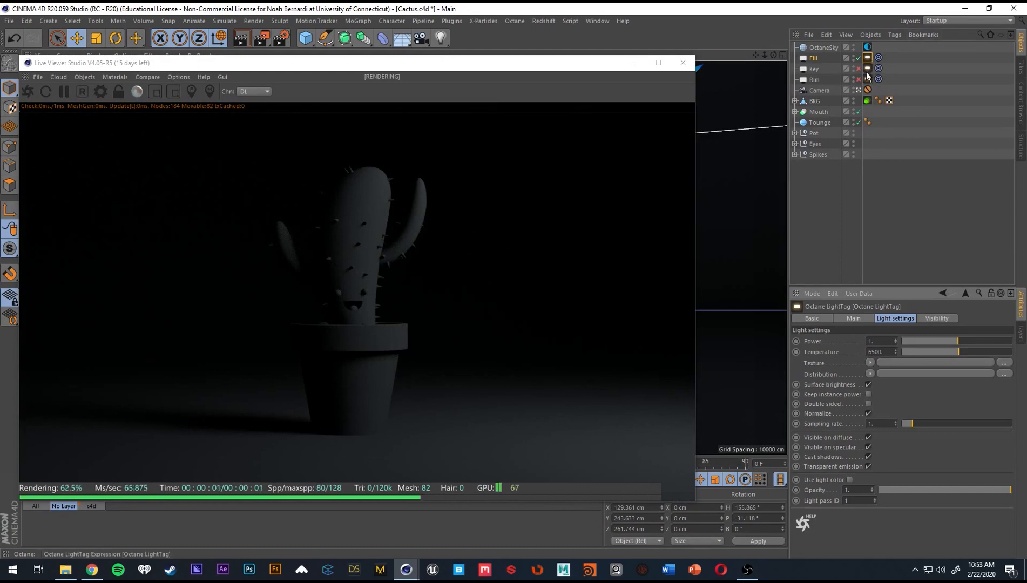
Re-enable the Key and Rim lights so all three lights are on, and close the Live Viewer.
click(859, 68)
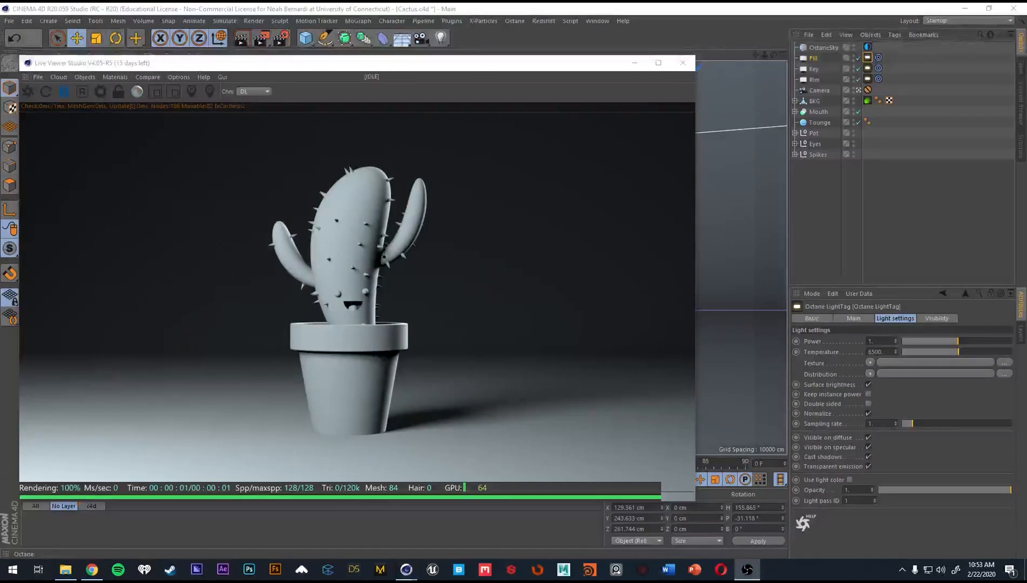
click(684, 63)
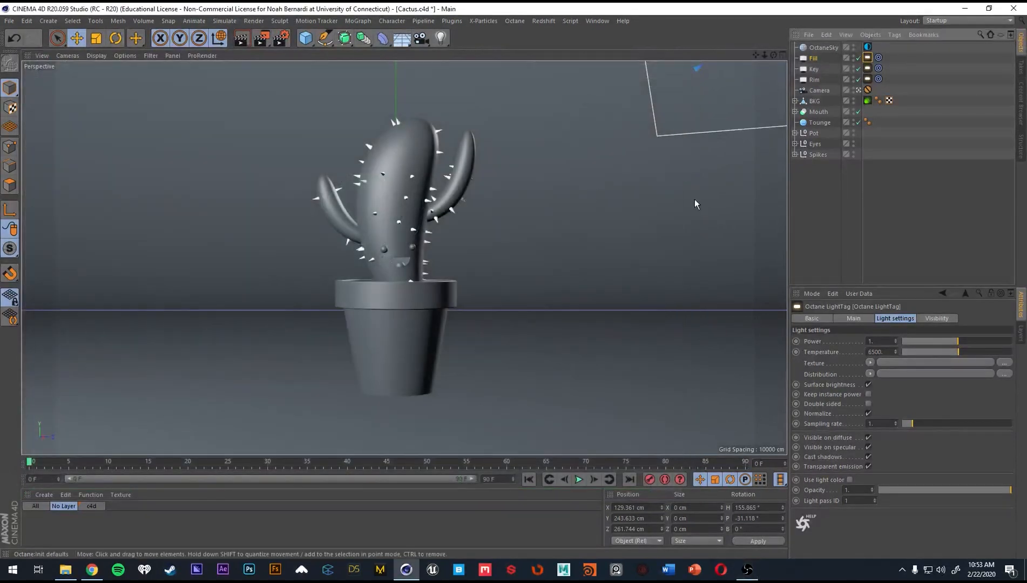
click(844, 190)
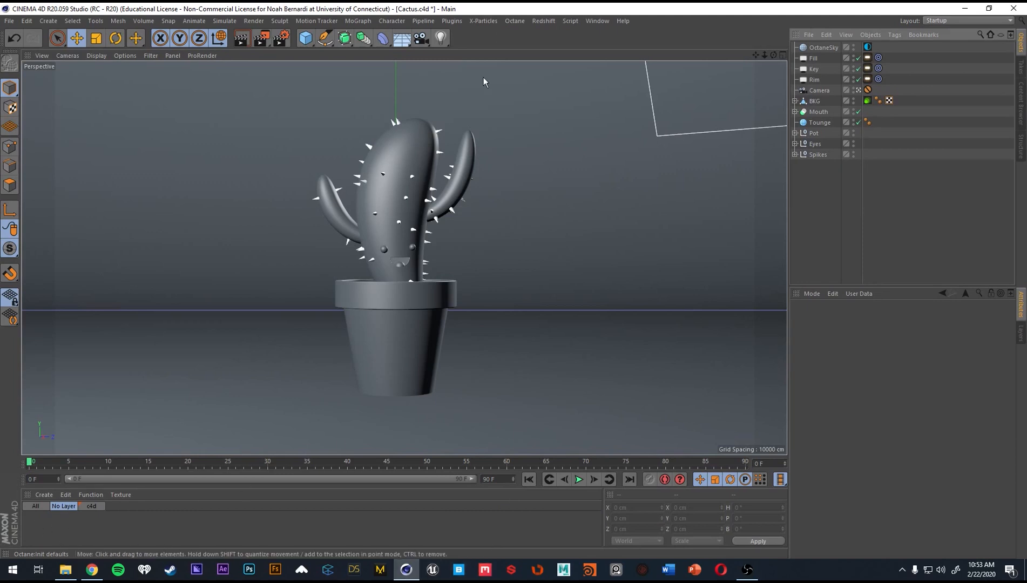
Reopen the Octane Live Viewer window and move it clear of the main toolbar.
click(510, 21)
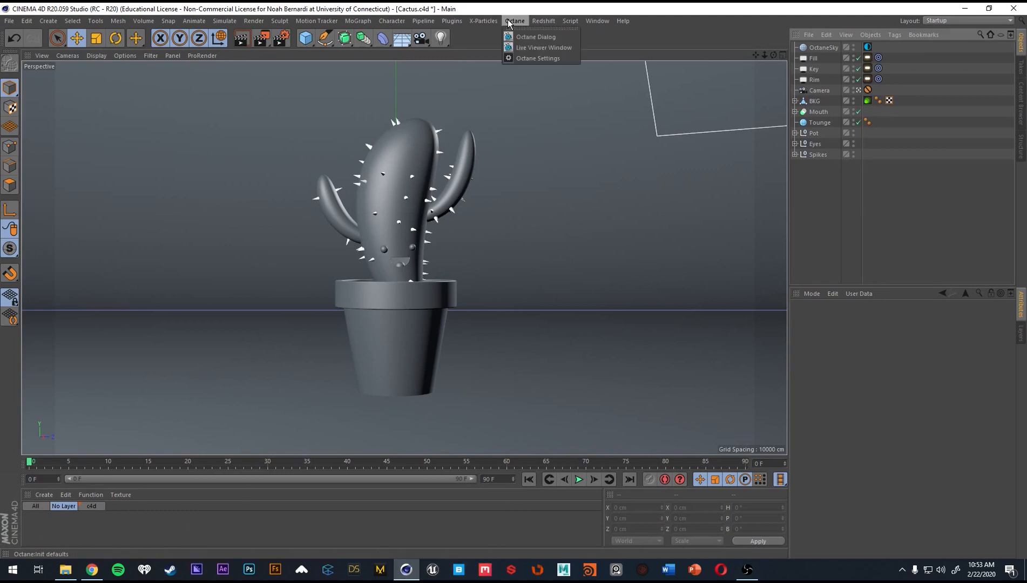
click(535, 47)
drag(387, 114, 418, 38)
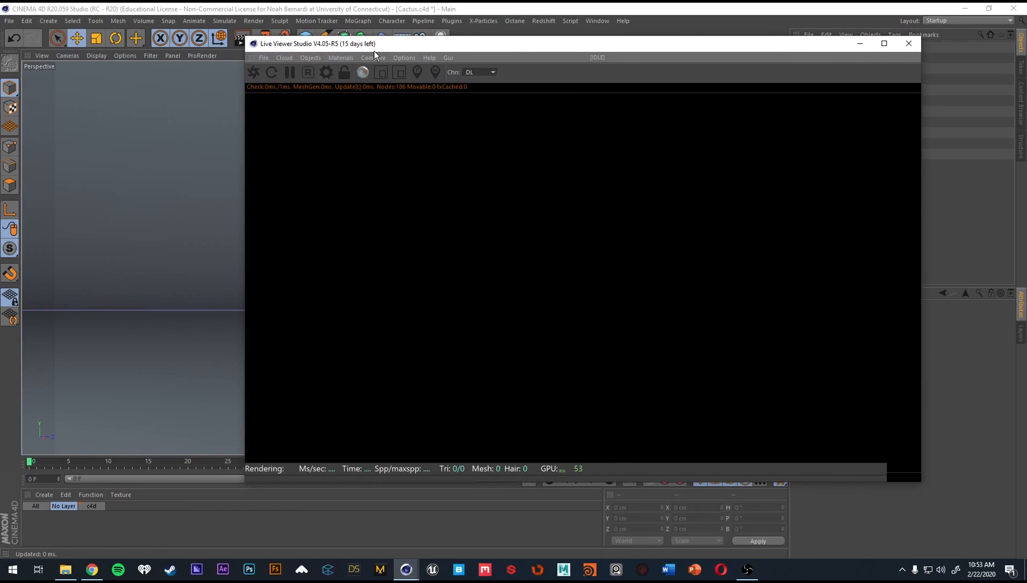
click(340, 58)
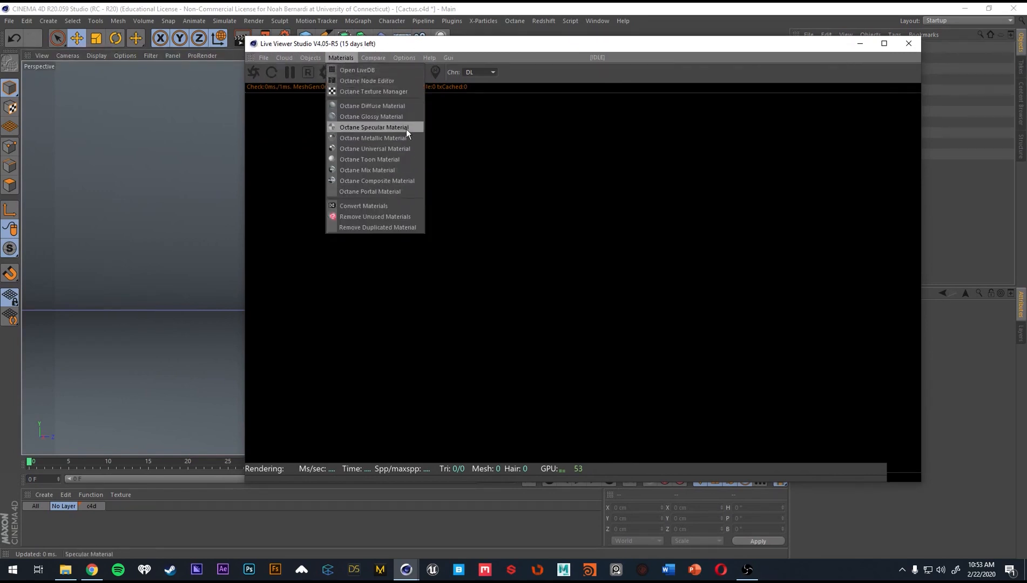
click(415, 43)
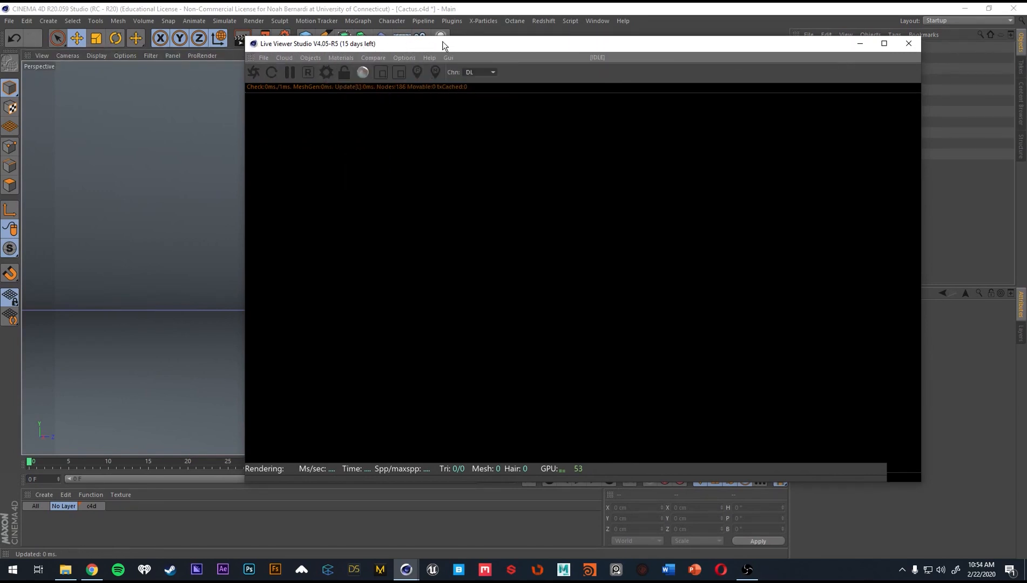
drag(554, 42, 652, 77)
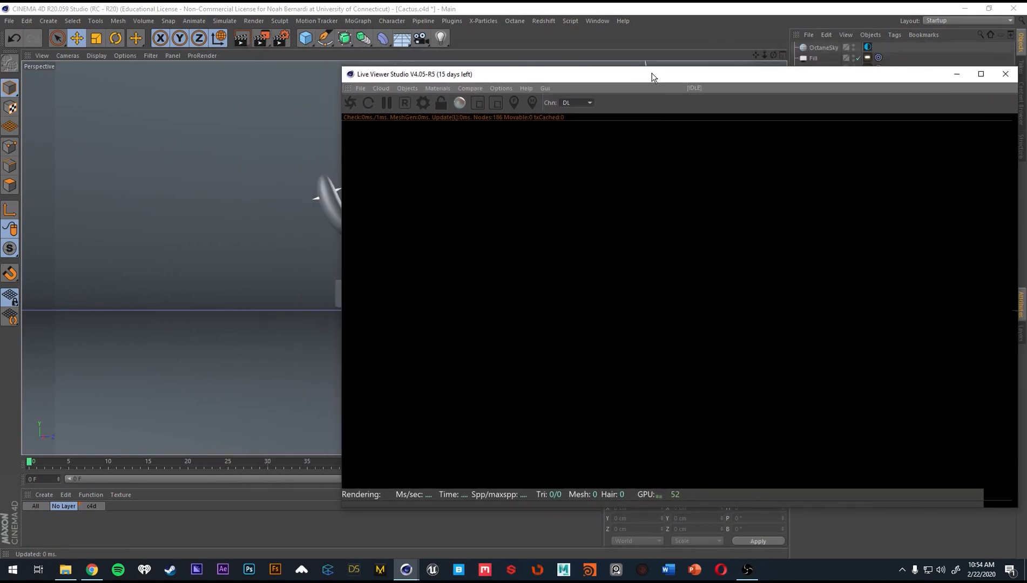
Create a new Octane Diffuse material.
click(437, 88)
click(441, 85)
click(444, 88)
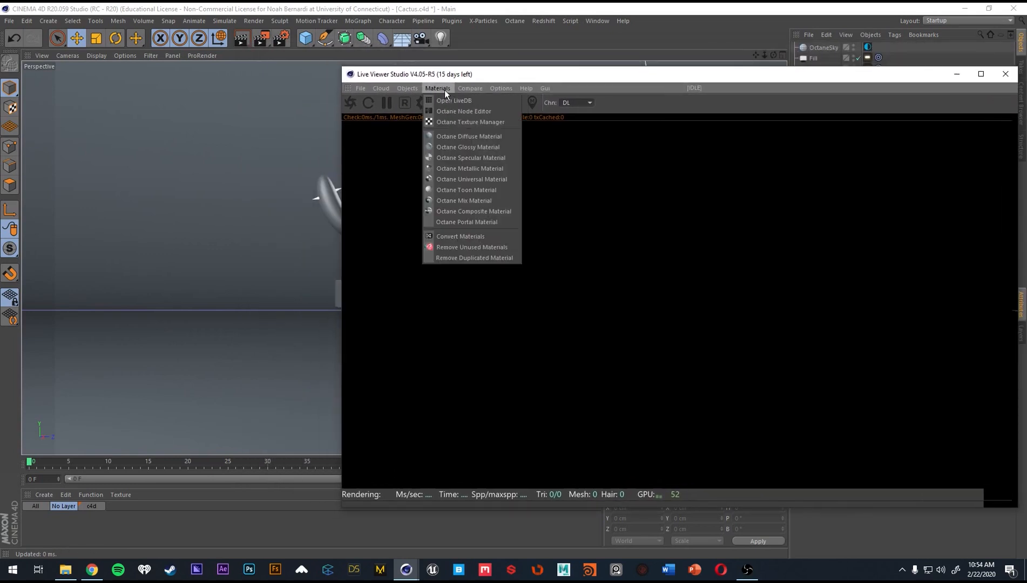
click(490, 136)
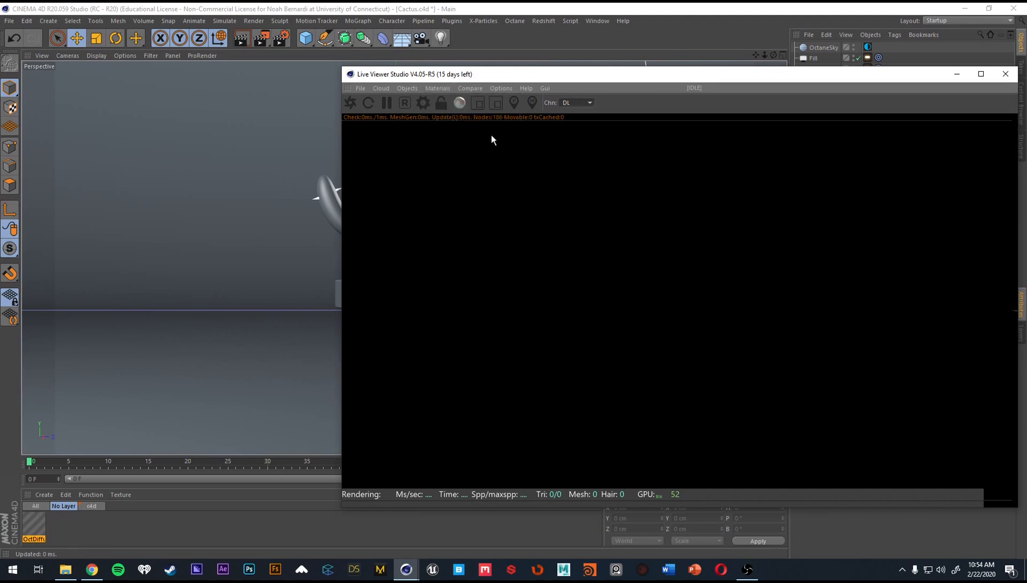
Dock the Live Viewer beside the perspective viewport, widen it and start the live render.
click(440, 87)
click(667, 76)
drag(719, 77, 589, 69)
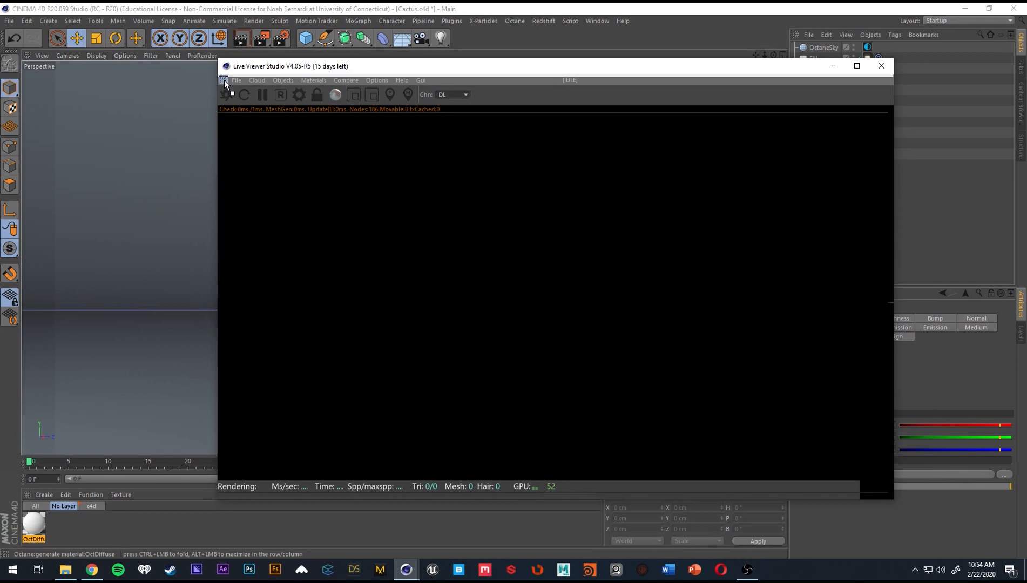
drag(41, 133, 41, 132)
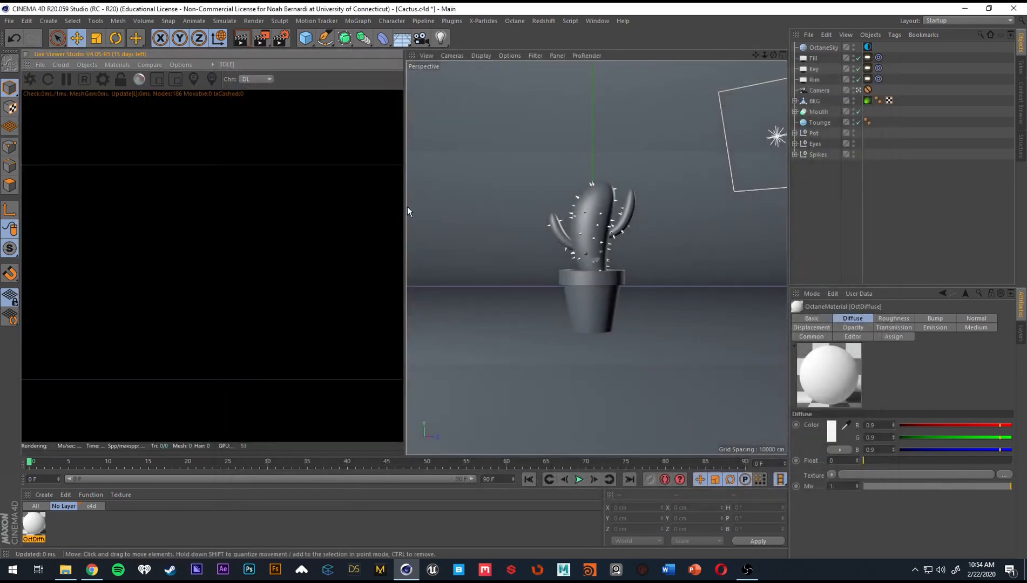
drag(408, 209, 469, 209)
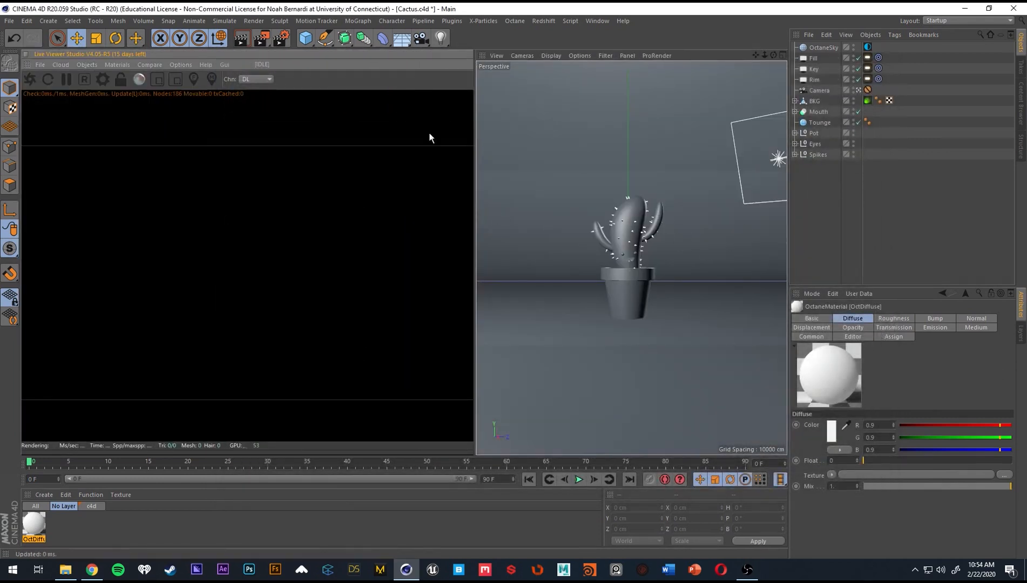
click(30, 79)
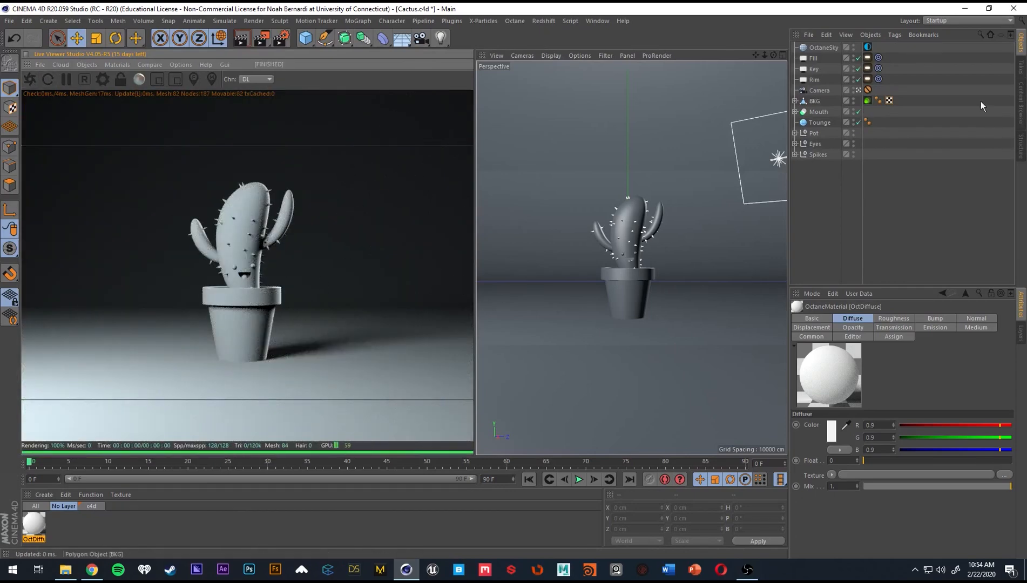
Add an Octane Camera tag to the Camera object and save the project.
click(823, 90)
right_click(820, 89)
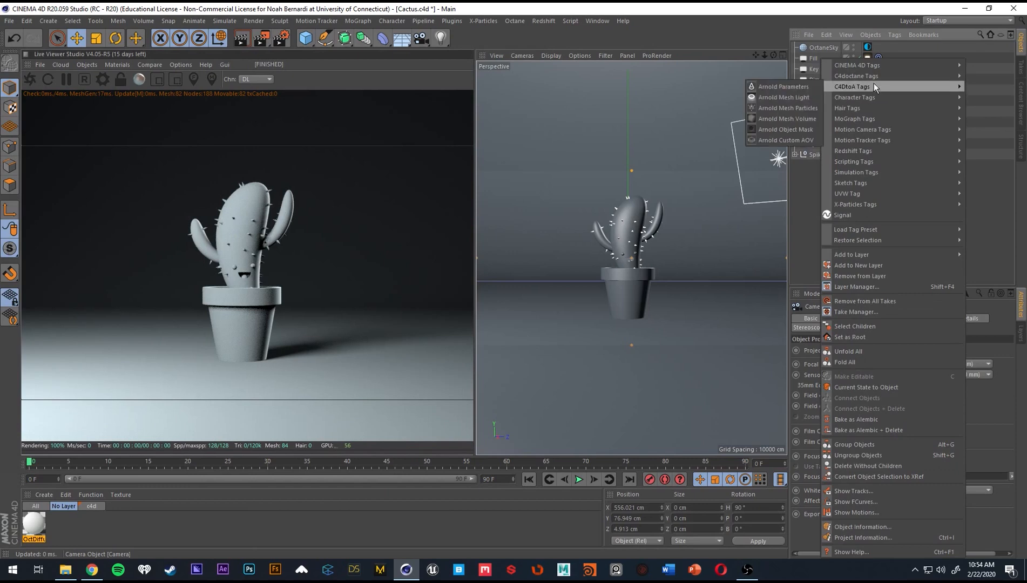
mouse_move(875, 75)
click(792, 119)
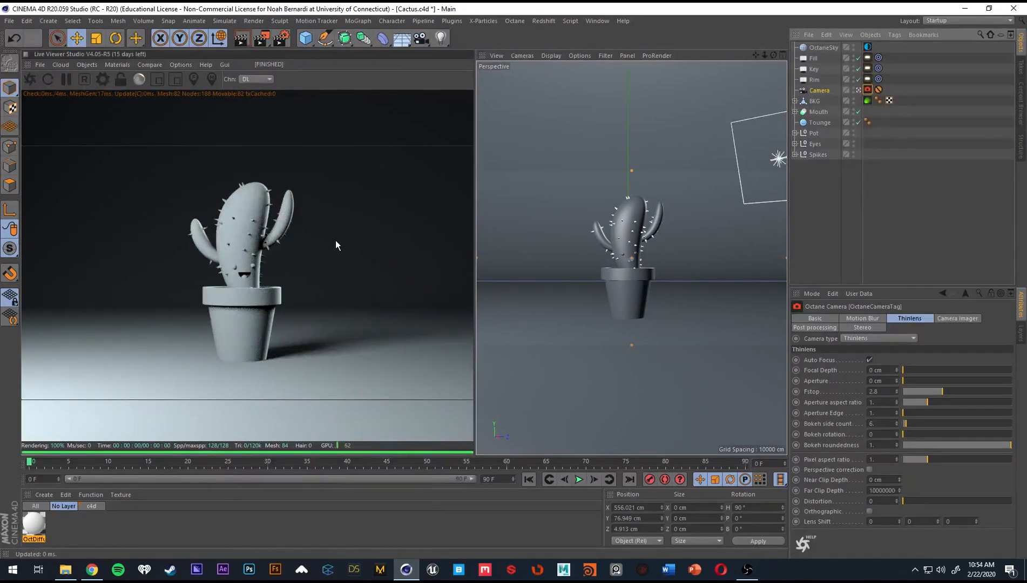
key(ctrl+s)
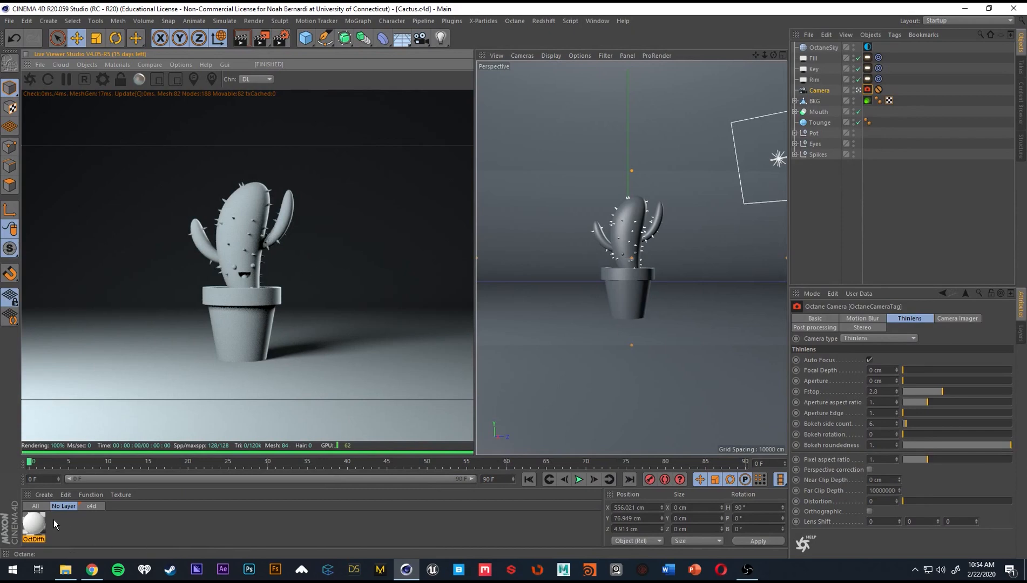
Rename the new Octane Diffuse material as Base_Cactus.
click(36, 525)
double_click(38, 540)
text(Base_C)
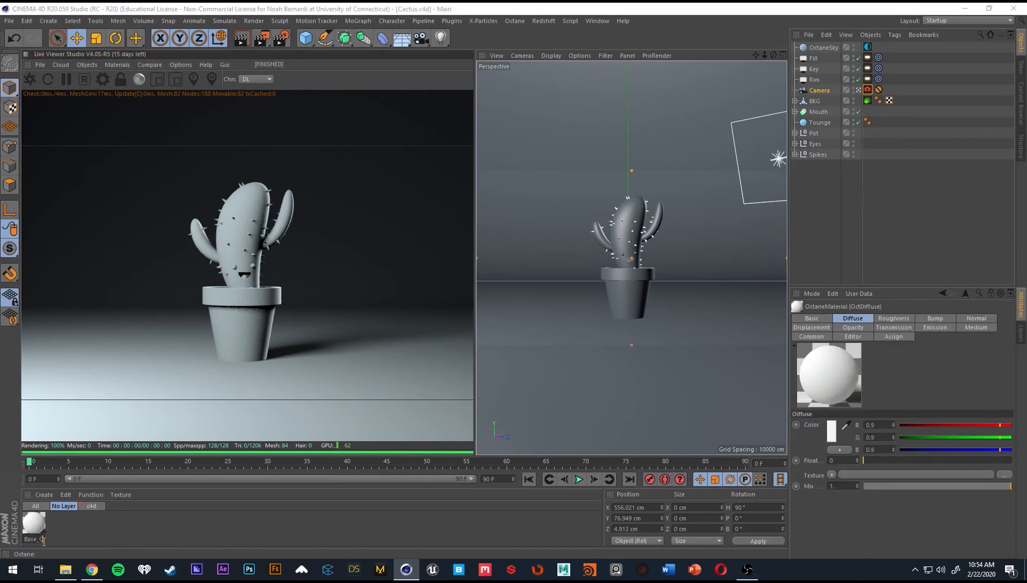
text(actus)
key(Return)
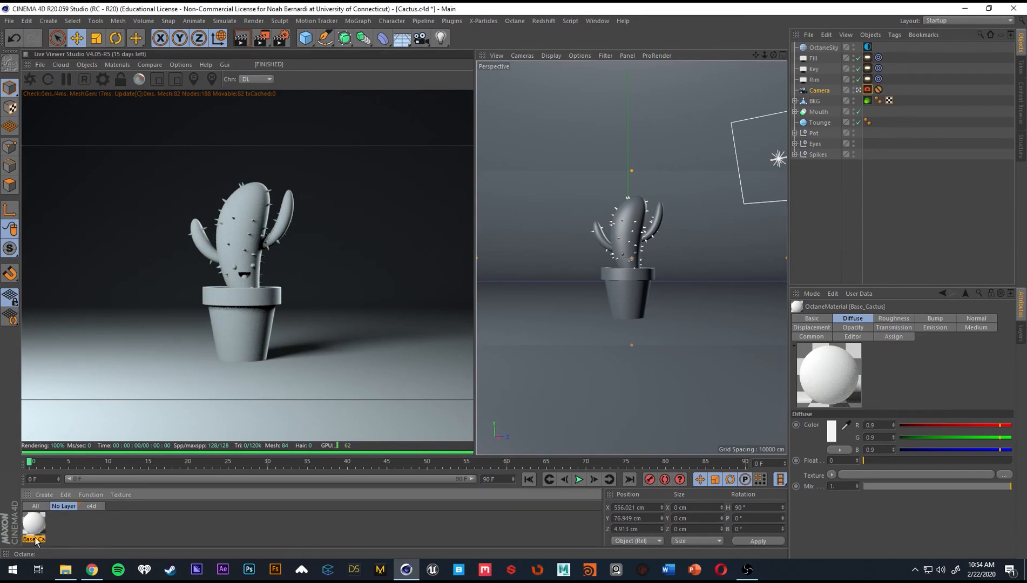
Set Base_Cactus's diffuse colour to a fully saturated green with R 0 and G 0.9, and assign it to the cactus body.
double_click(35, 528)
click(301, 125)
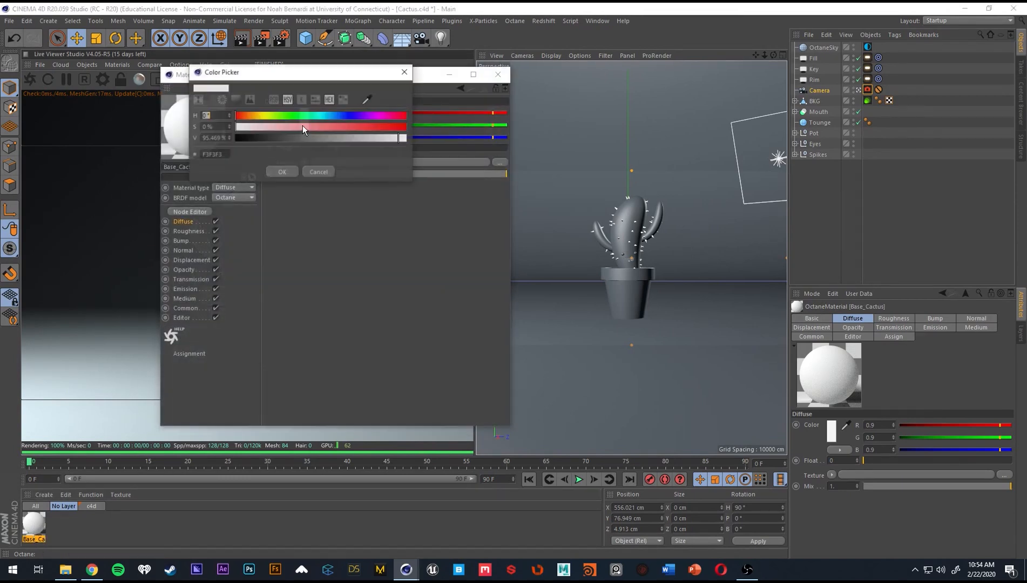
click(285, 116)
drag(284, 117, 292, 118)
drag(300, 127, 406, 131)
click(285, 173)
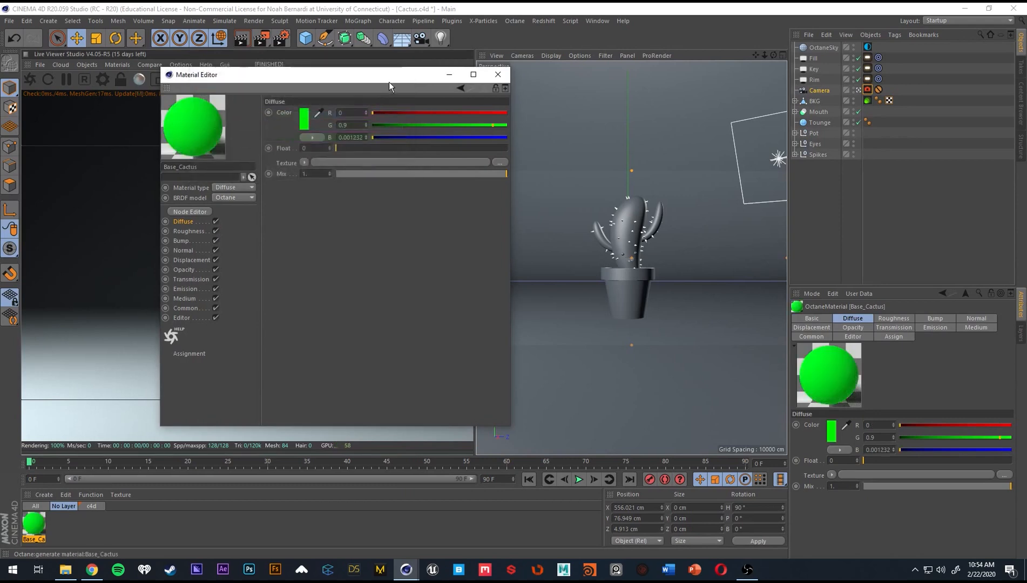
click(496, 75)
drag(33, 526, 240, 239)
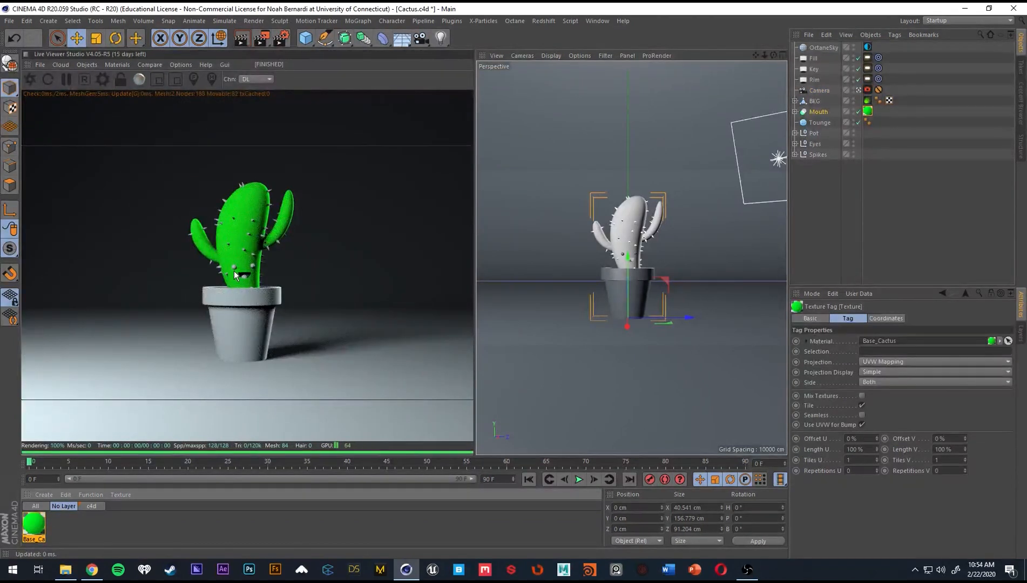
Duplicate the Base_Cactus material and name the copy Pot.
click(42, 529)
key(ctrl+c)
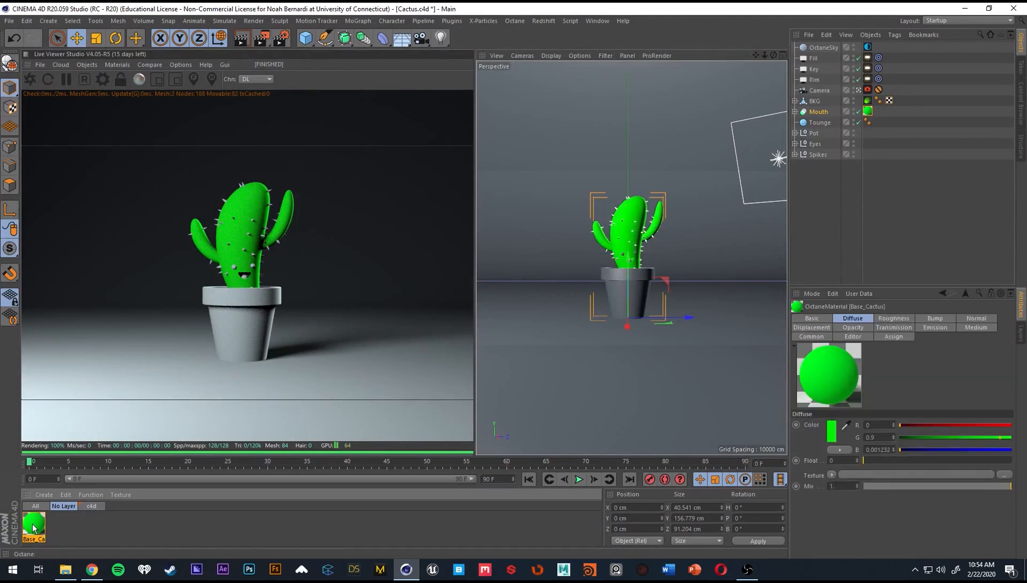
key(ctrl+v)
double_click(35, 539)
text(Pot)
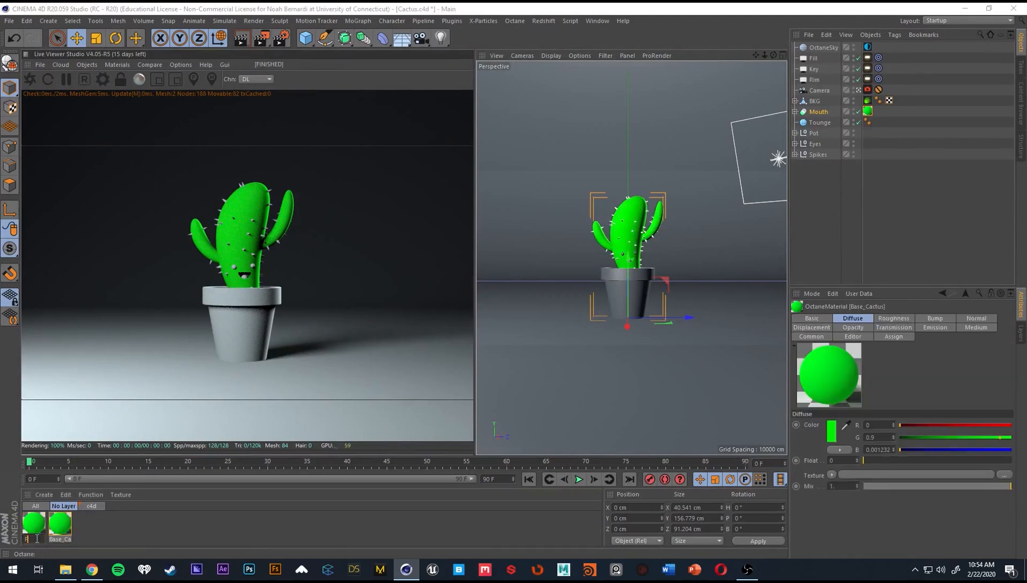
key(Return)
Set the Pot material's diffuse colour to orange F39200 and assign it to the flower pot.
double_click(38, 527)
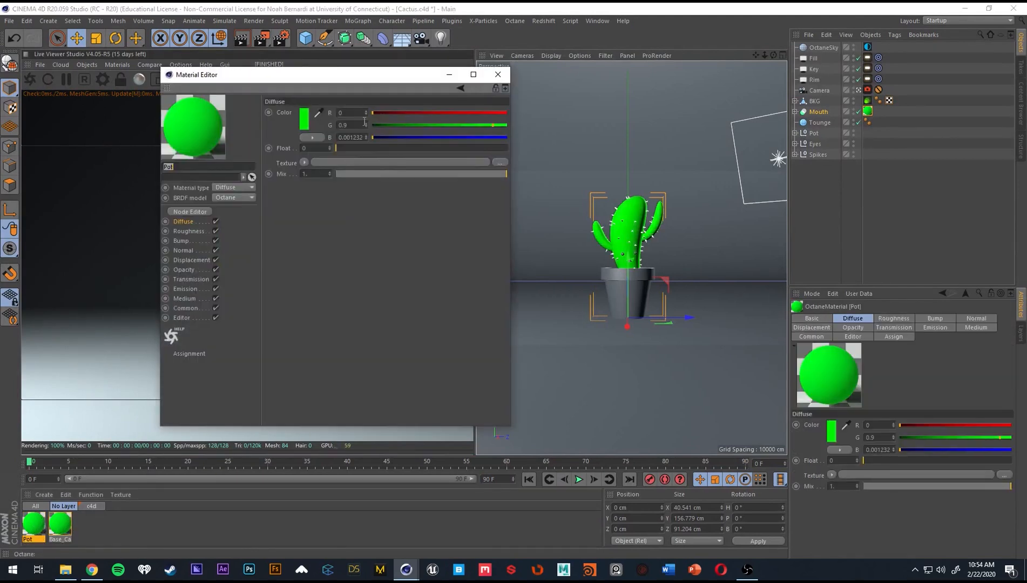
click(294, 114)
drag(288, 117, 250, 115)
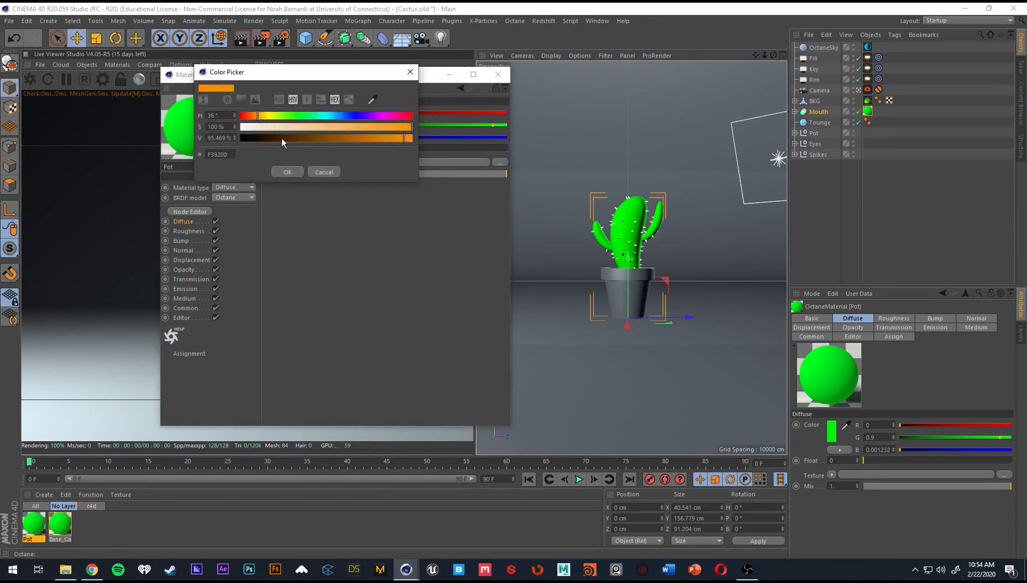
click(288, 172)
drag(39, 524, 252, 329)
Duplicate the Base_Cactus material as Spikes and assign the copy to the Spikes group.
click(60, 526)
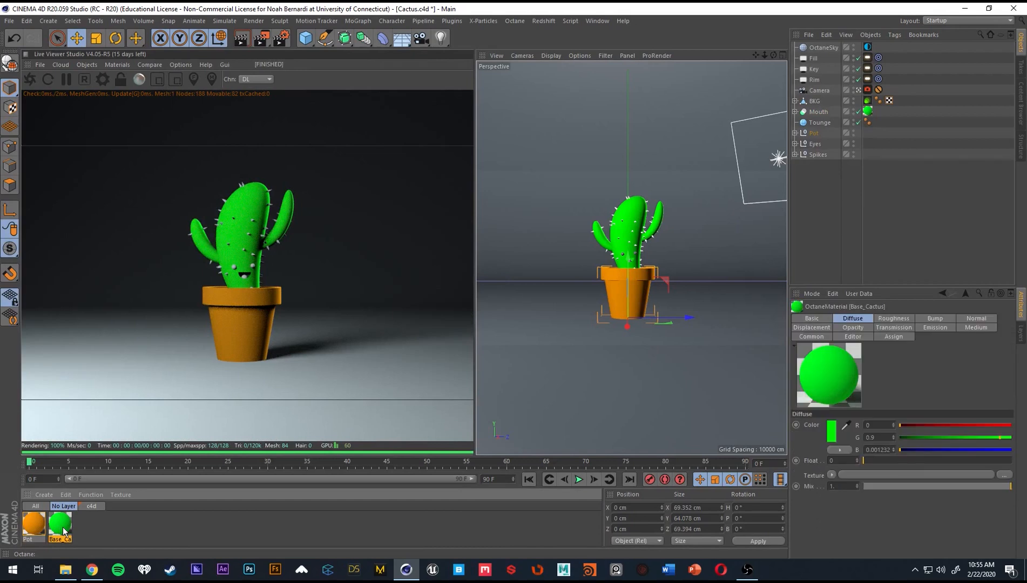
key(ctrl+c)
key(ctrl+v)
double_click(30, 539)
text(S)
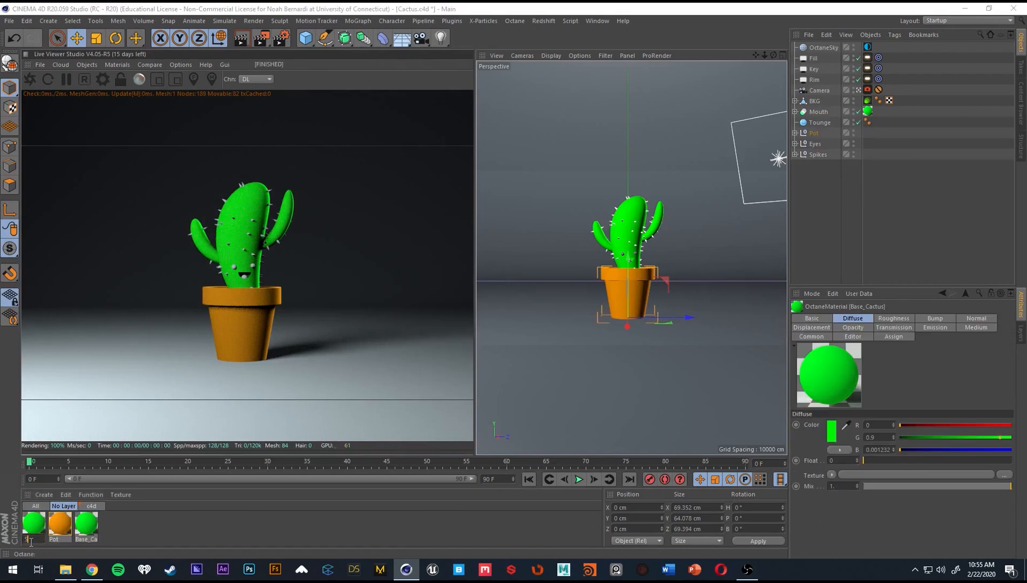
text(pikes)
key(Return)
drag(38, 542, 823, 116)
drag(827, 155, 827, 154)
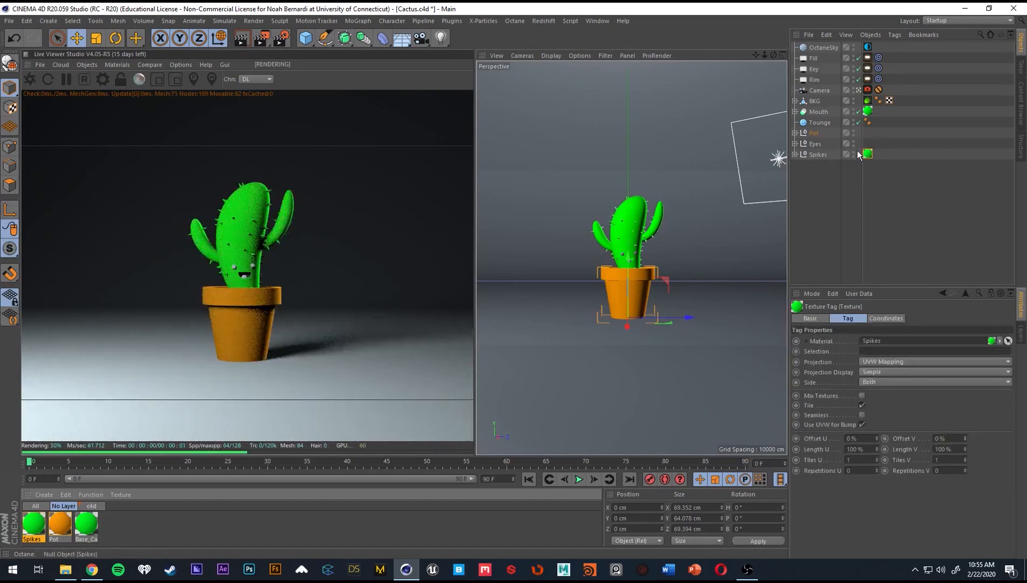
Duplicate the Spikes material and name the copy Eyes.
click(38, 531)
key(ctrl+c)
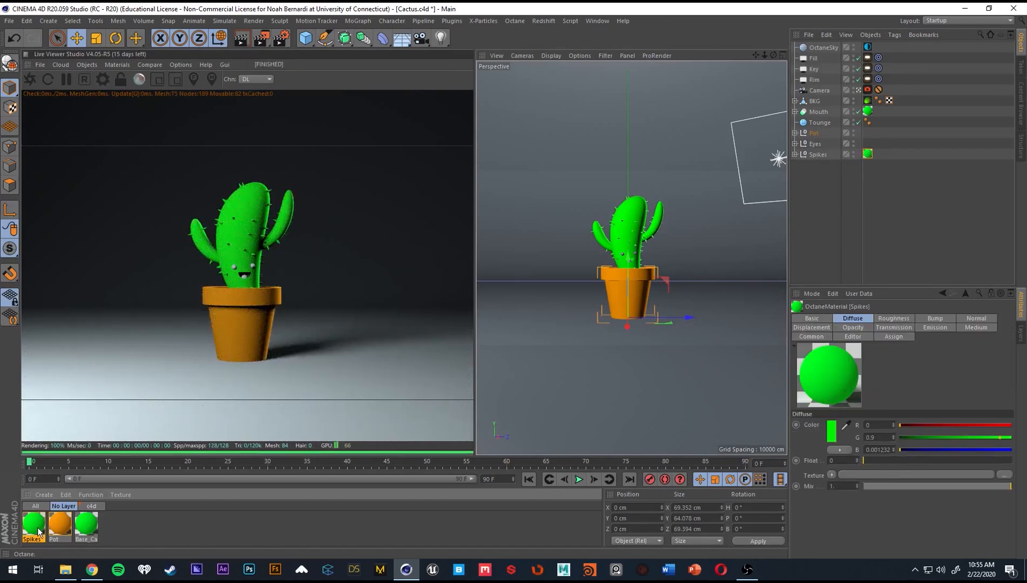
key(ctrl+v)
double_click(36, 528)
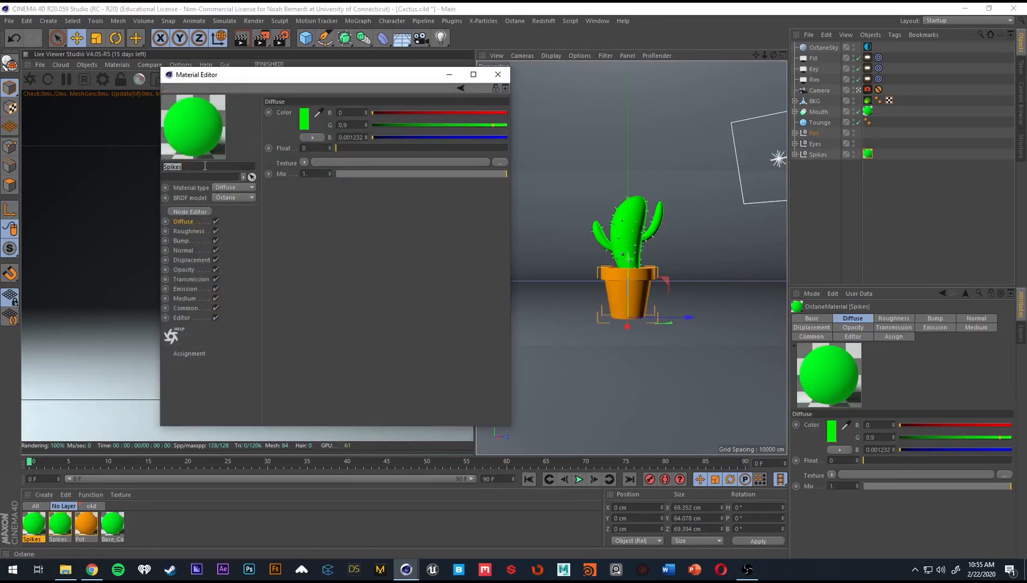
text(Eyes)
key(Return)
Move the Material Editor clear of the render and change the Eyes material type to Glossy.
drag(257, 78, 538, 71)
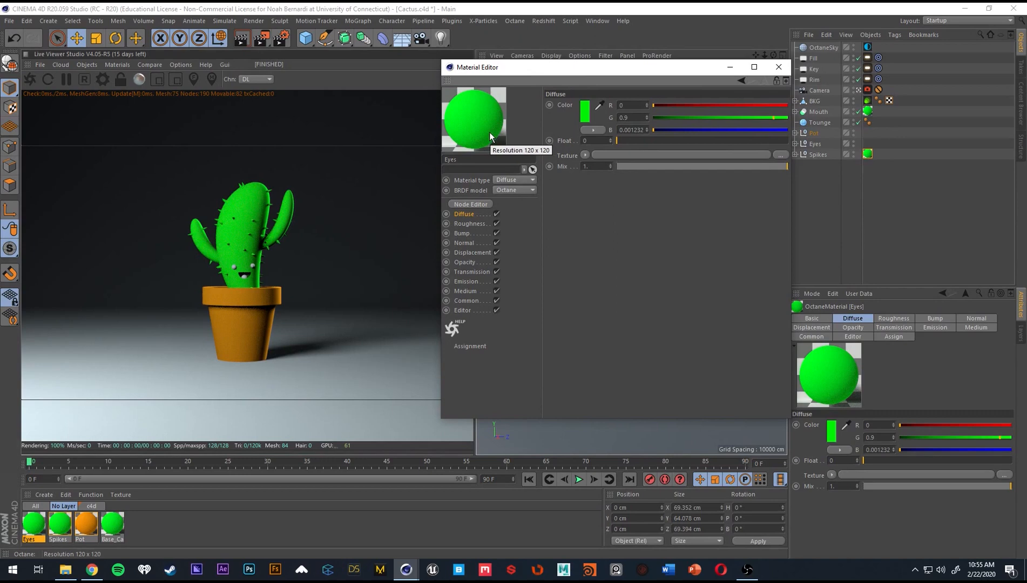
drag(501, 72, 559, 87)
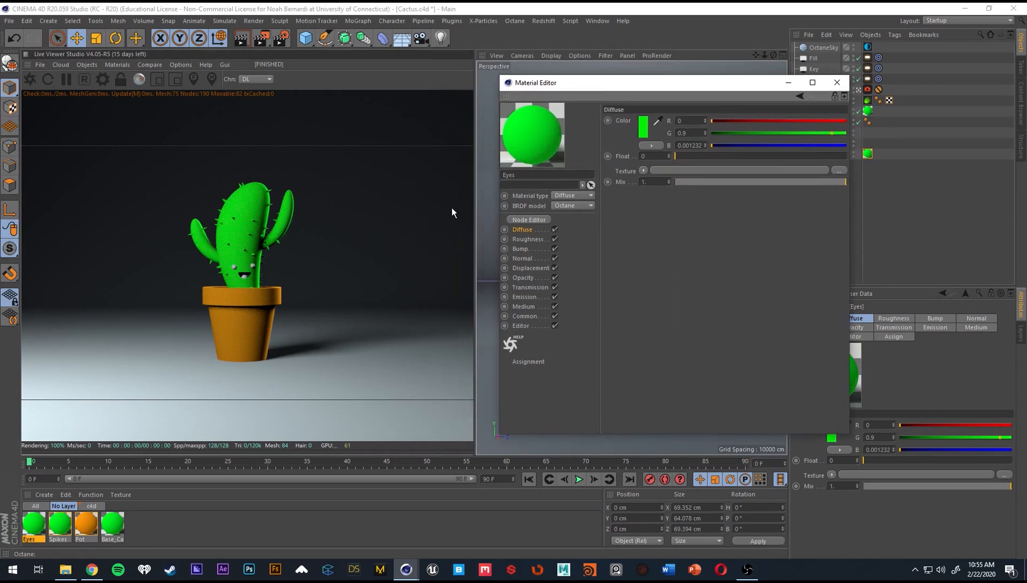
click(564, 195)
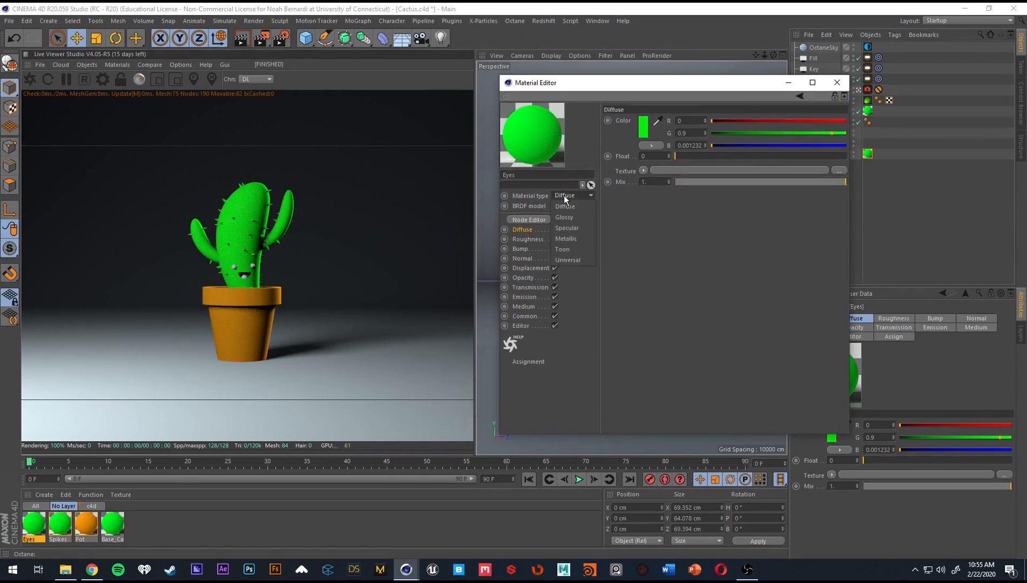
click(577, 217)
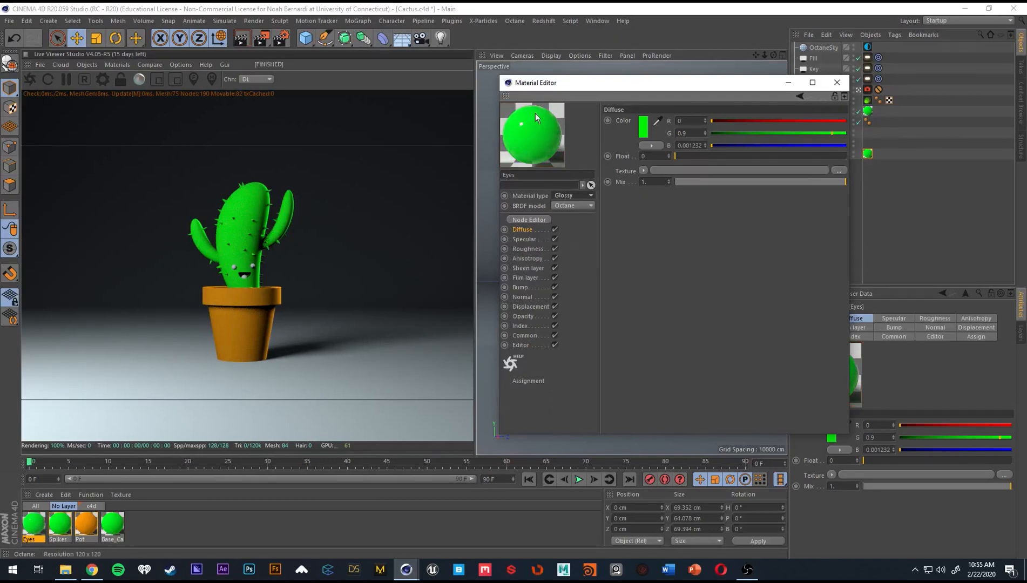
Set the Eyes material's diffuse colour to black, check its specular and roughness channels, and close the Material Editor.
click(643, 127)
click(627, 142)
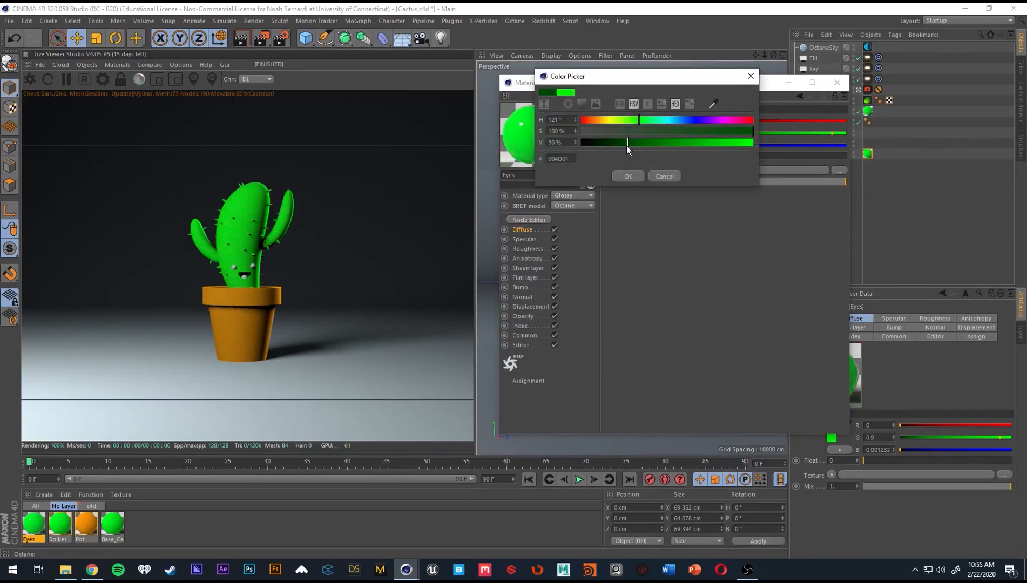
click(628, 174)
click(531, 240)
click(533, 249)
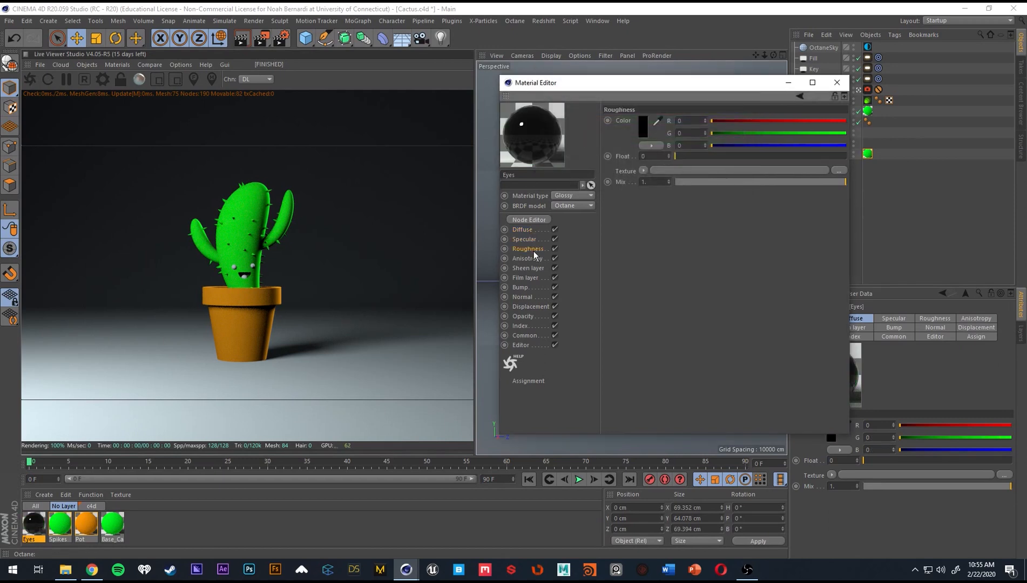
click(837, 83)
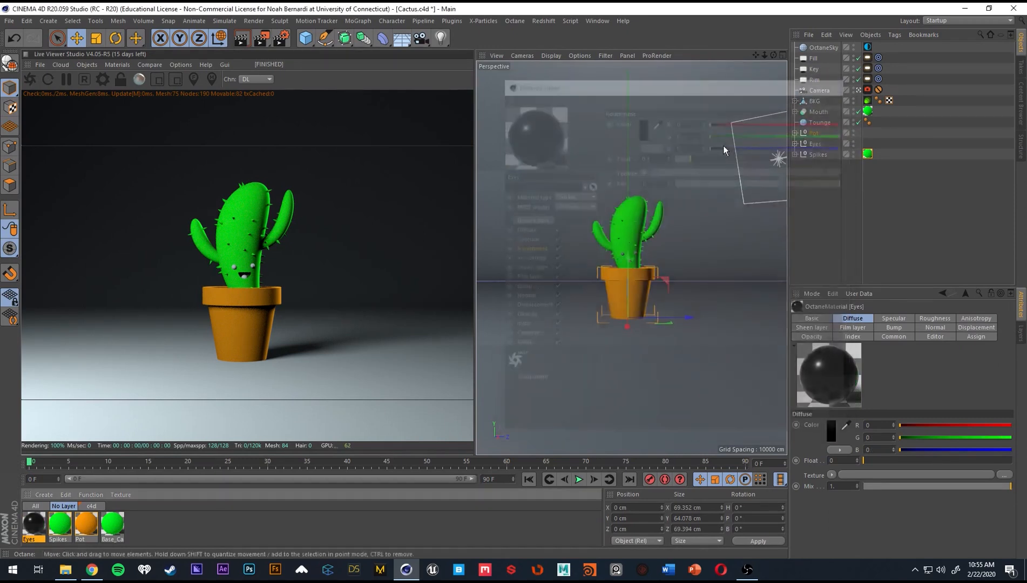
Assign the Eyes material to the Eyes group and inspect the cactus face up close in the live render.
drag(44, 525, 814, 144)
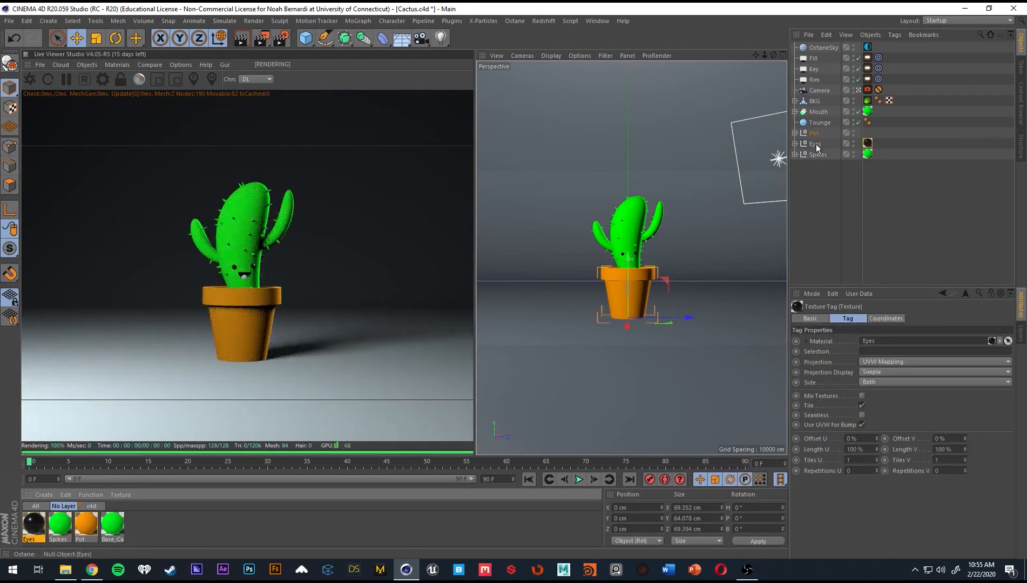
drag(257, 275, 236, 264)
scroll(255, 268, down, 1)
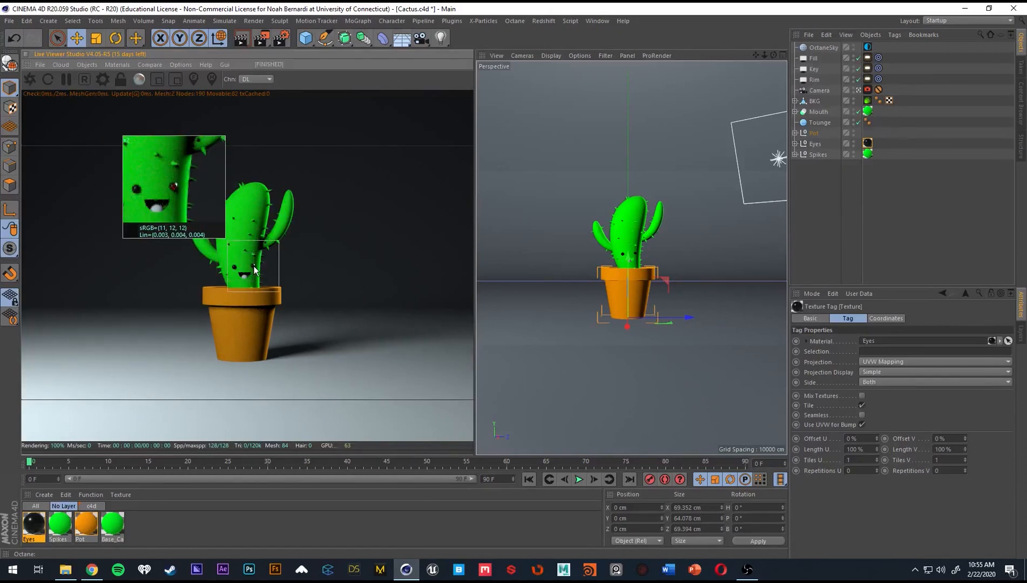
Duplicate the Spikes material and name the copy Tounge.
click(64, 527)
click(42, 526)
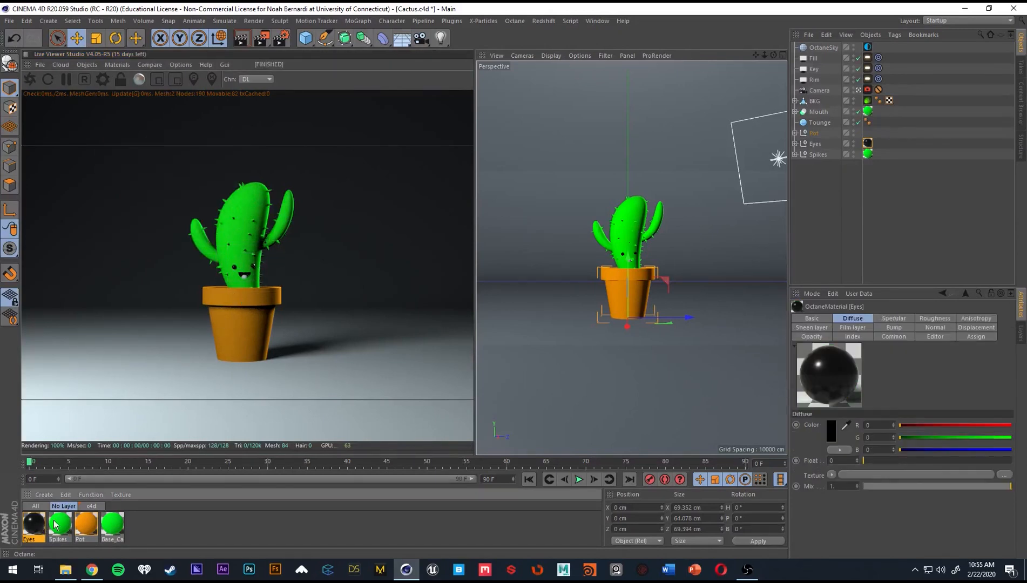
click(62, 527)
key(ctrl+c)
key(ctrl+v)
double_click(40, 539)
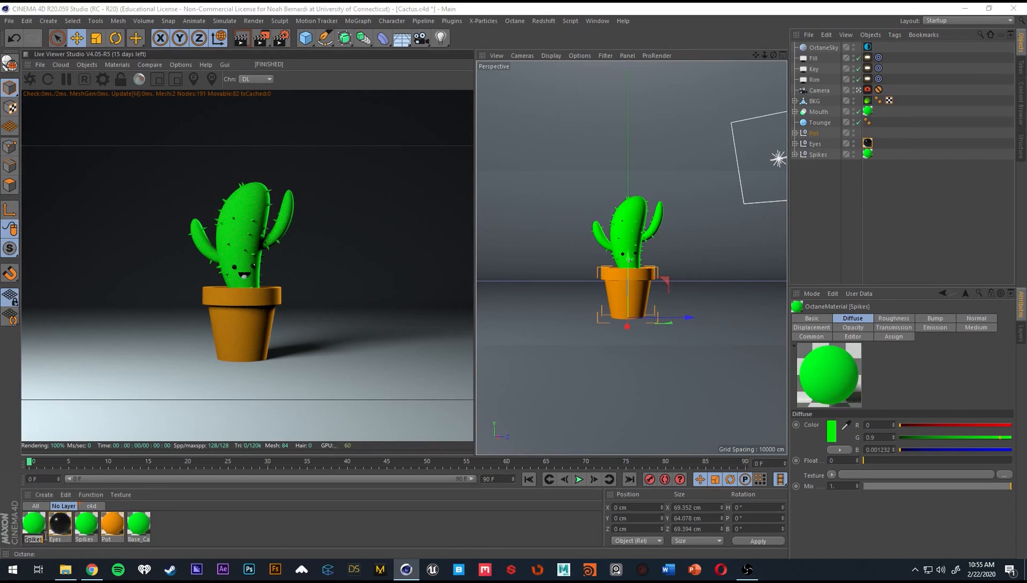
text(M)
text(ounge)
key(Return)
Set the Tounge material's diffuse colour to pink with R 0.9, G 0.331537, B 0.9, and assign it to the Tounge object.
double_click(33, 523)
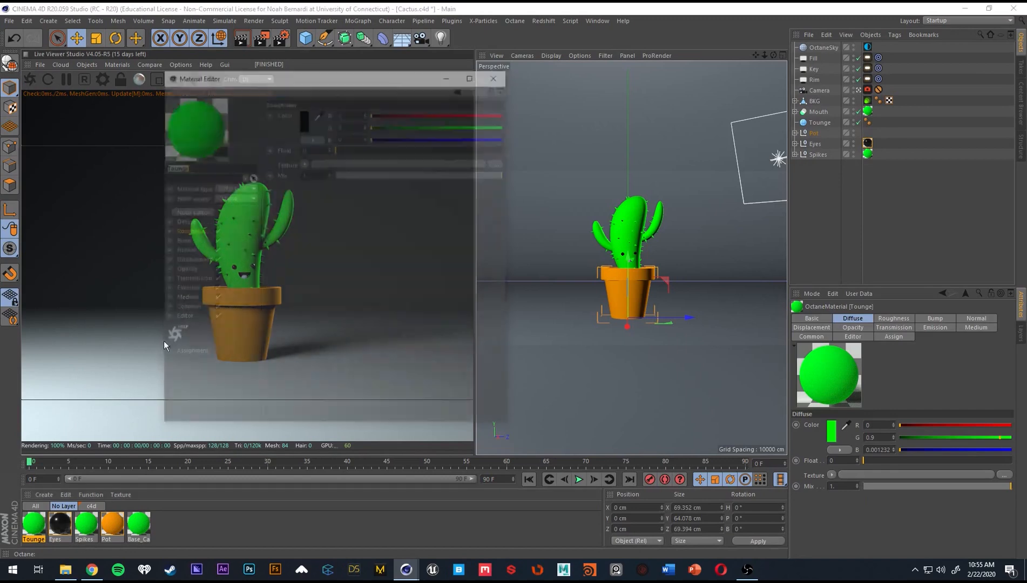
click(184, 222)
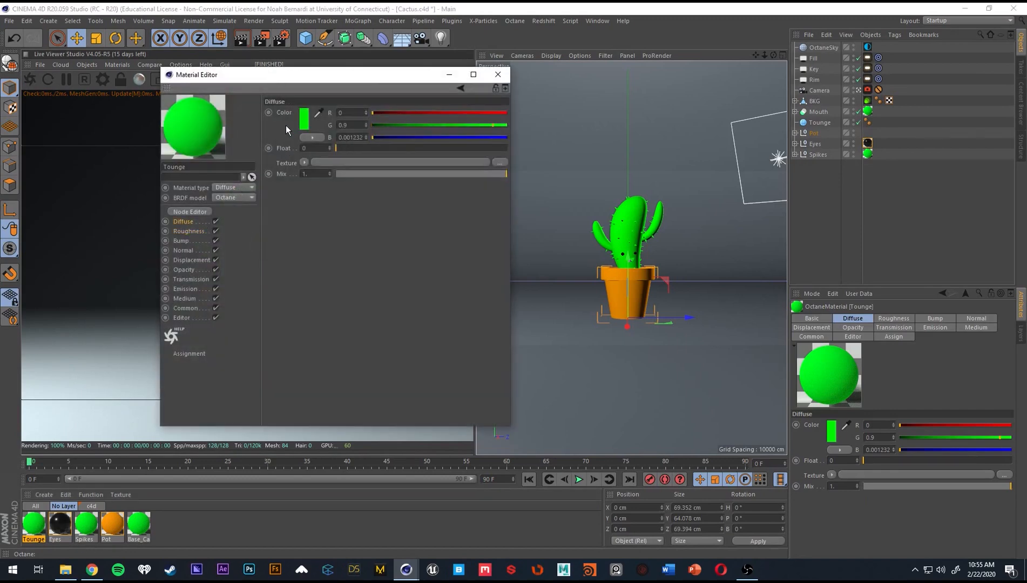
click(304, 118)
drag(267, 114, 378, 115)
drag(375, 125, 297, 128)
click(282, 171)
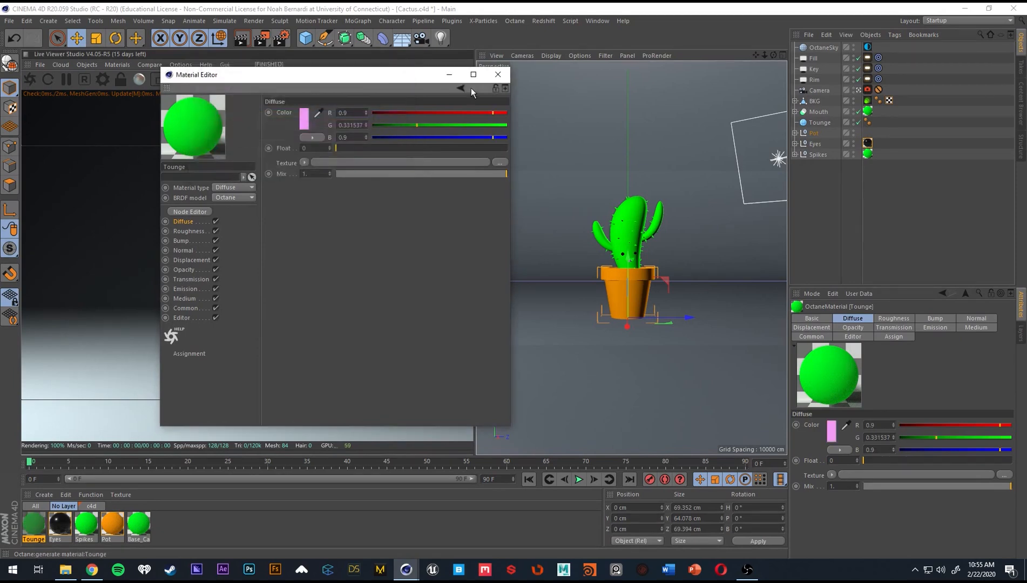
click(498, 74)
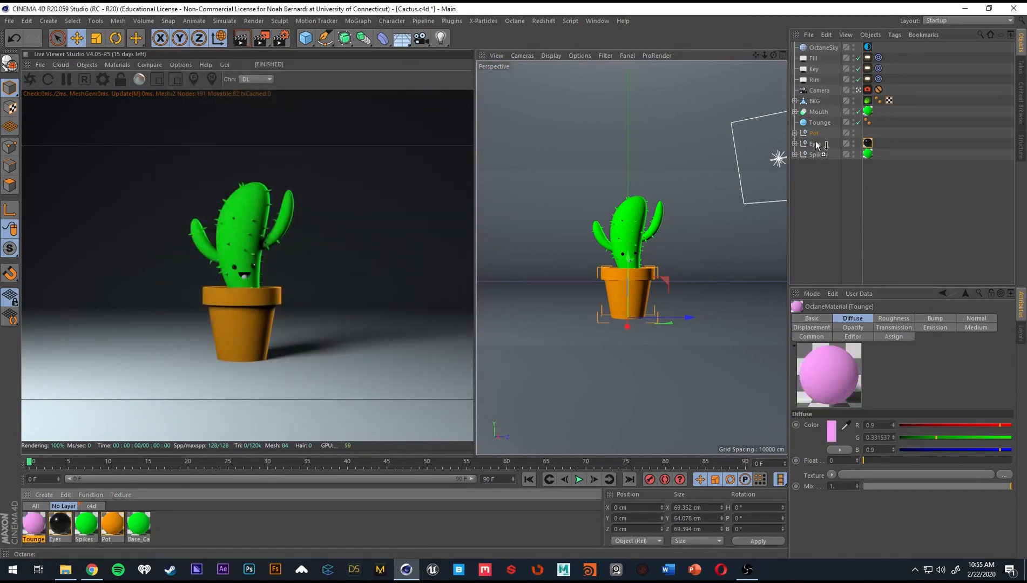
drag(817, 145, 821, 123)
click(851, 217)
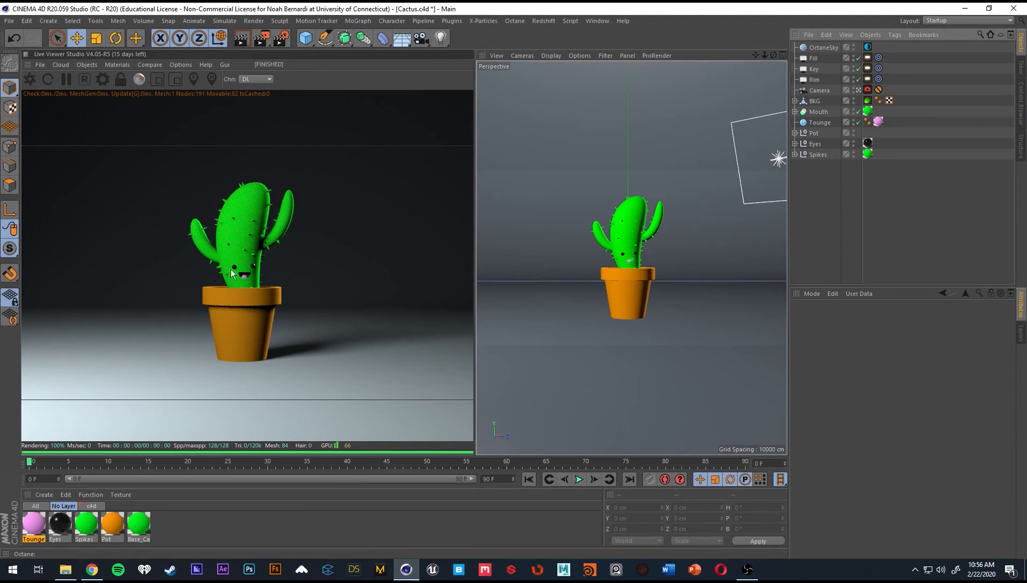
Open the Octane render settings and compare the Pathtracing kernel with Directlighting in the live render.
click(102, 80)
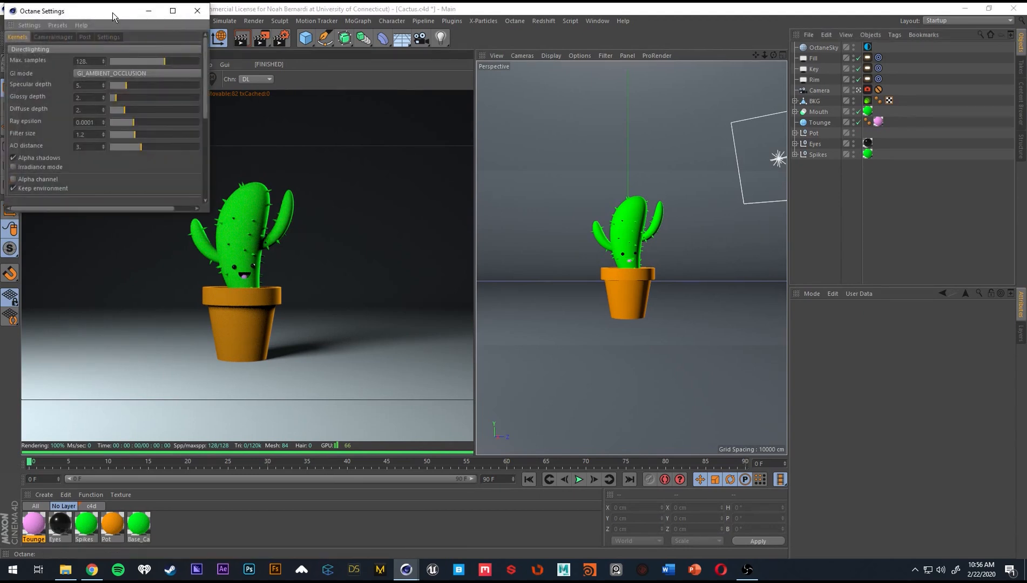
drag(112, 12, 628, 93)
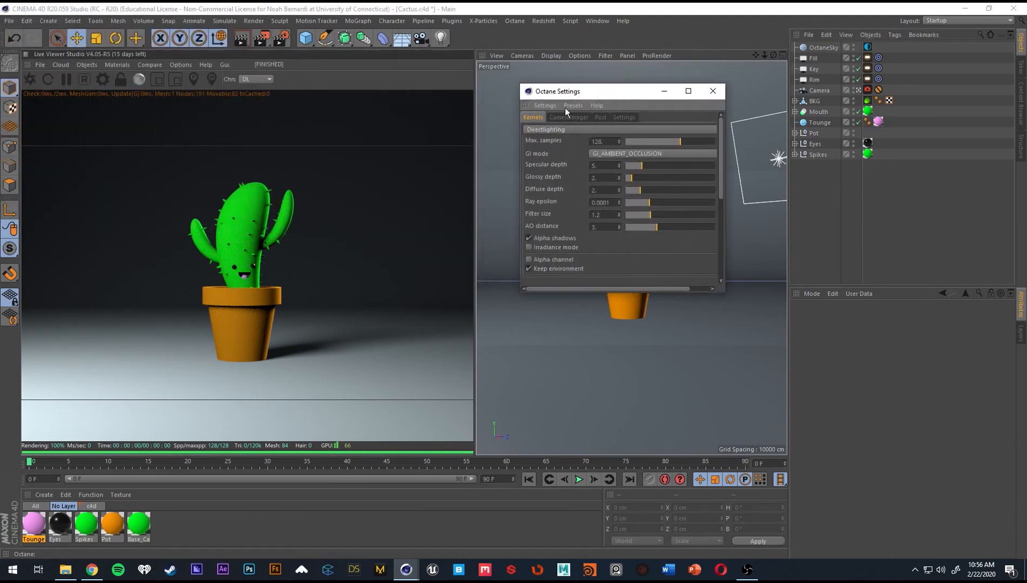
click(553, 128)
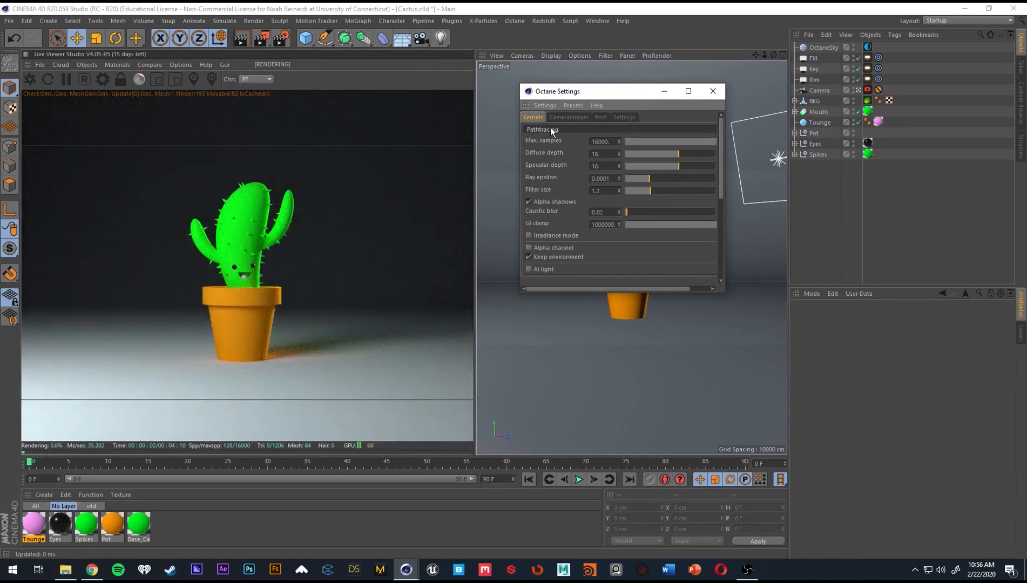
scroll(551, 129, up, 1)
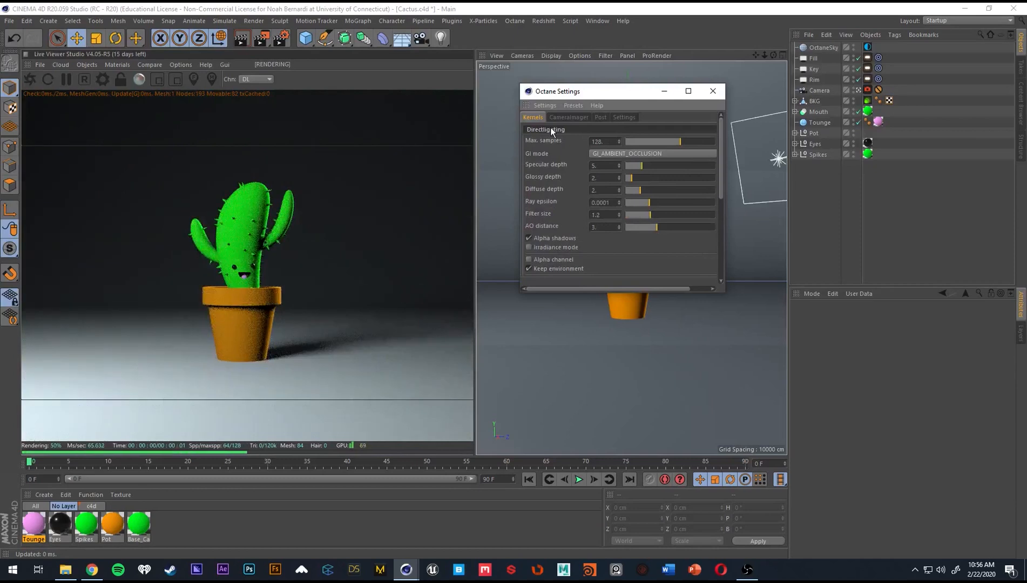
Set the Directlighting kernel's max samples to 512, diffuse depth to 4 and specular depth to 3.
click(599, 141)
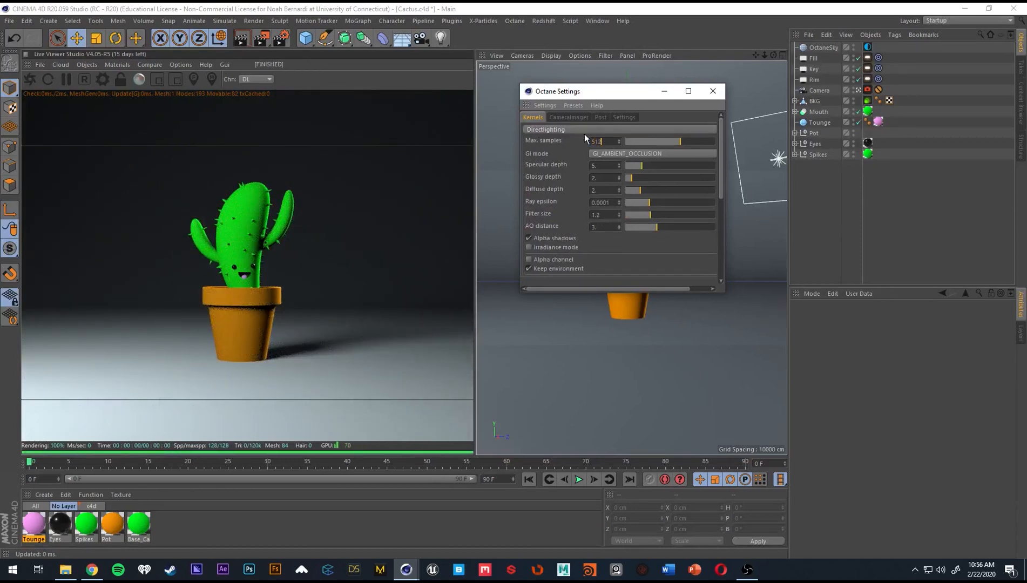
text(512)
key(Return)
text(4)
key(Return)
double_click(602, 166)
text(3)
key(Return)
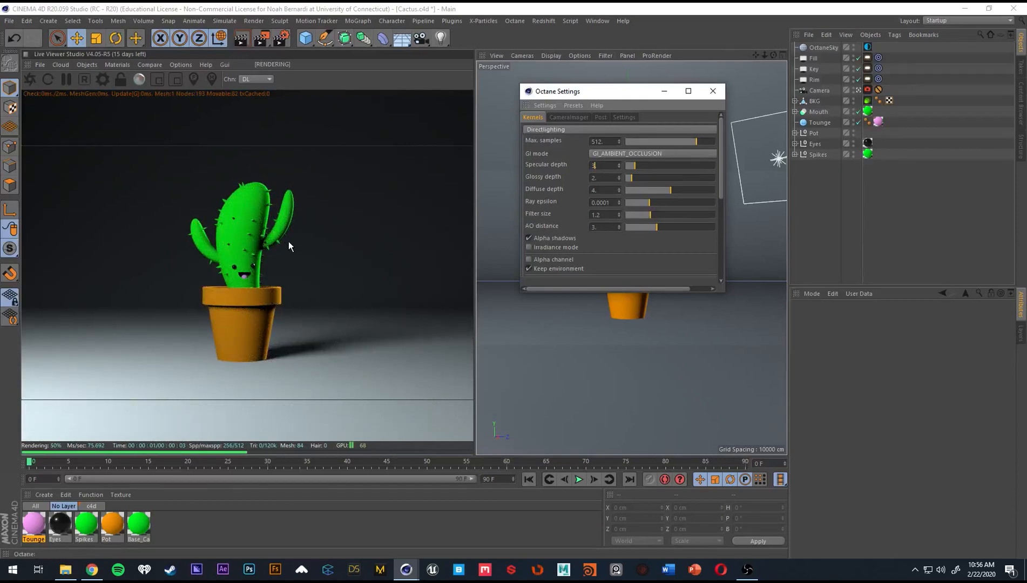
Preview the Pathtracing kernel again, return to Directlighting and close the Octane settings.
click(561, 129)
click(538, 185)
scroll(555, 188, up, 5)
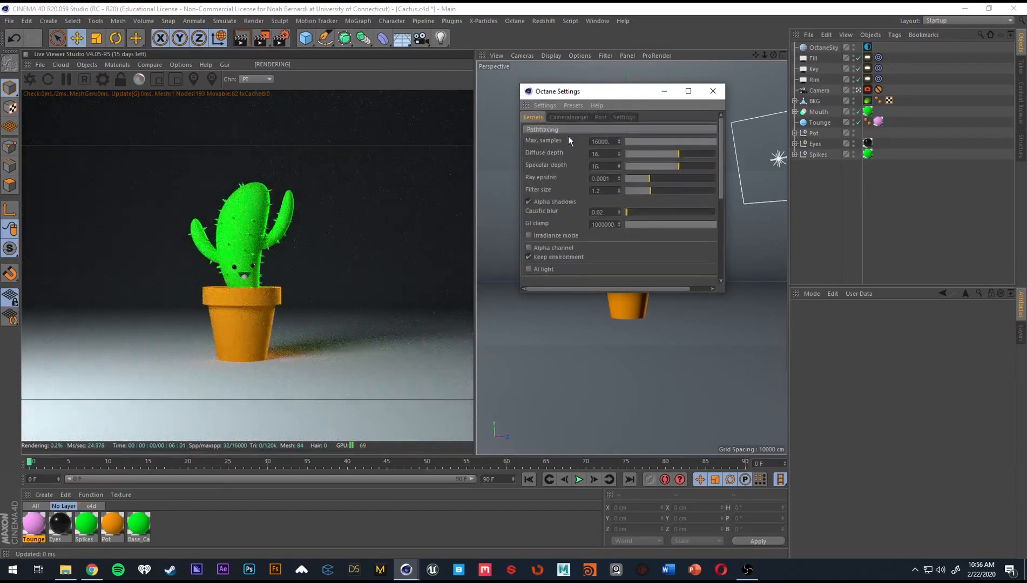
click(568, 137)
click(710, 92)
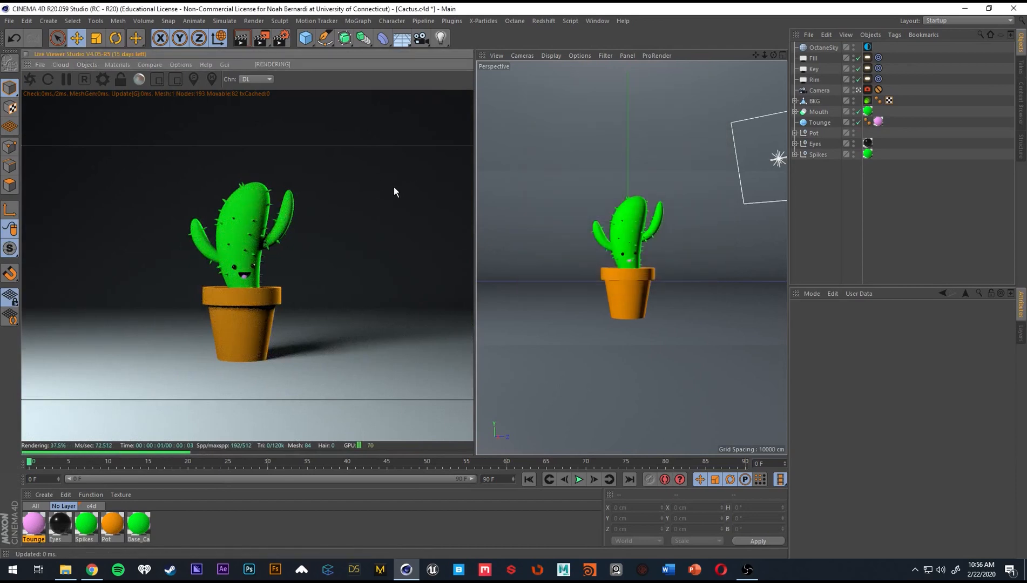
Open the Base_Cactus material in the Octane Node Editor and enlarge the editor beside the live render.
double_click(134, 519)
drag(260, 73, 625, 91)
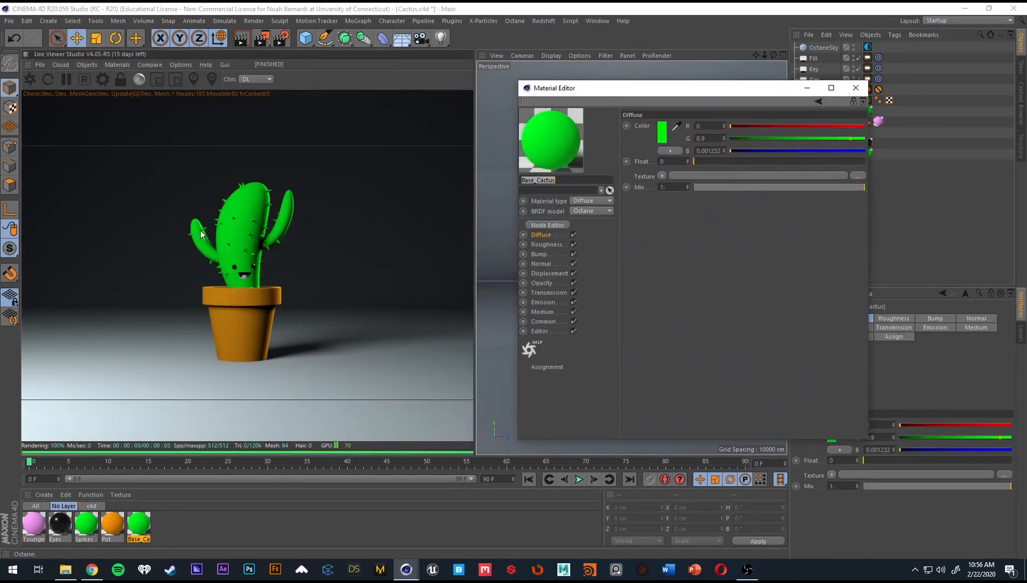
click(548, 225)
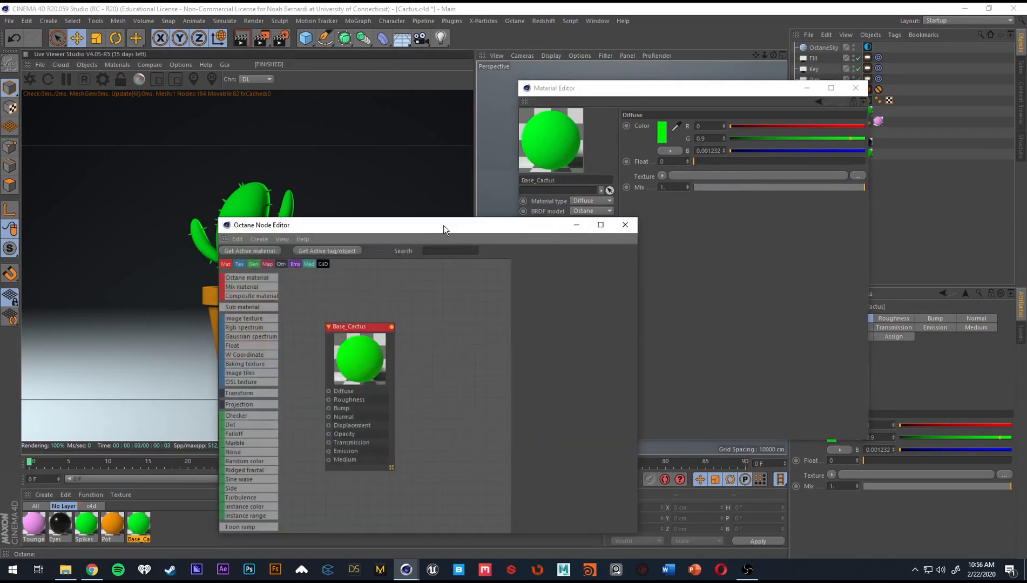
drag(444, 226, 711, 131)
middle_drag(690, 261, 754, 243)
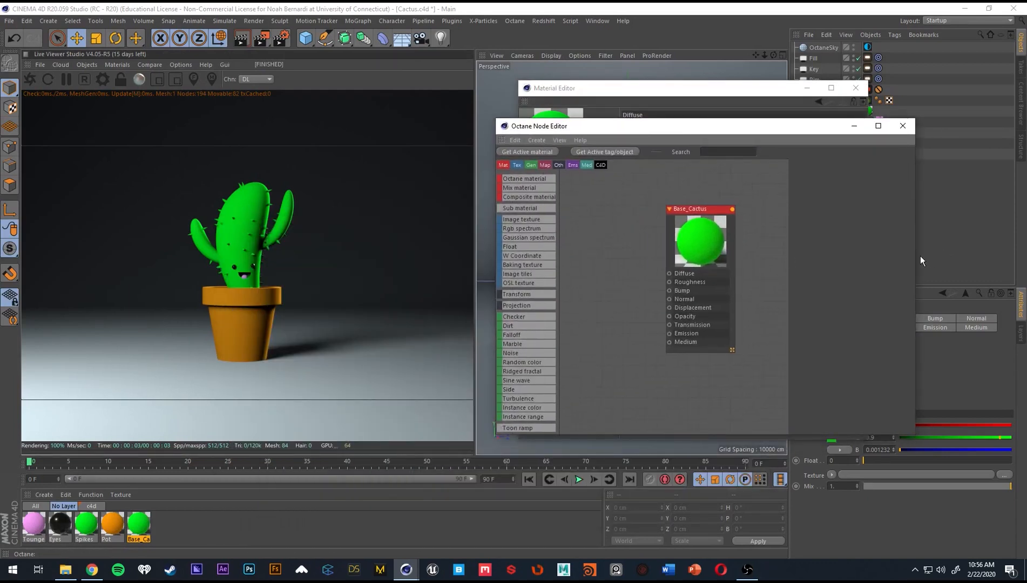
drag(916, 256, 1009, 247)
drag(880, 121, 880, 26)
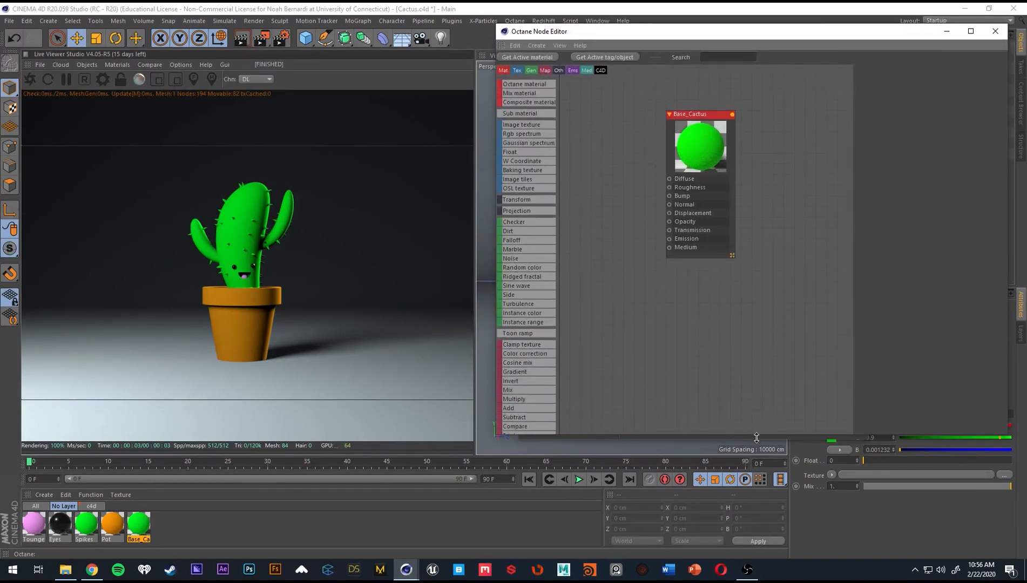
drag(754, 434, 755, 530)
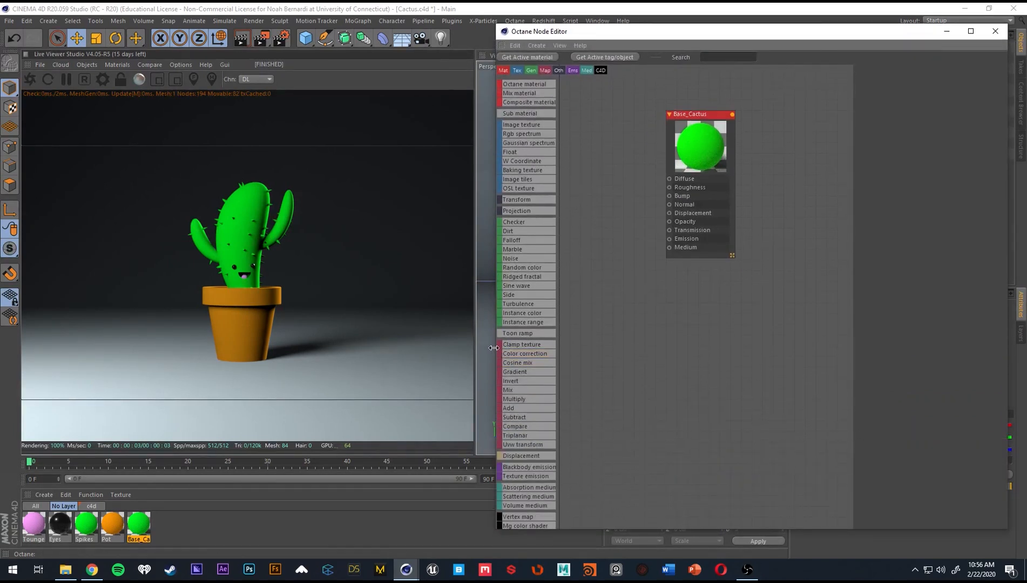
drag(495, 348, 426, 345)
drag(491, 32, 536, 21)
drag(679, 119, 795, 199)
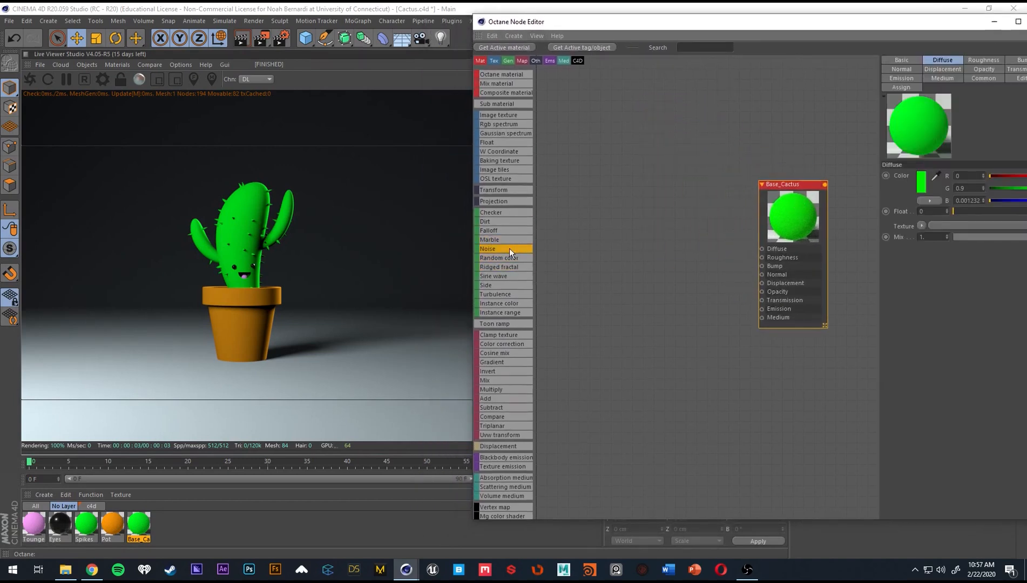
Connect a Noise texture to Base_Cactus's Diffuse channel and compare its noise types, keeping Perlin.
drag(624, 256, 762, 249)
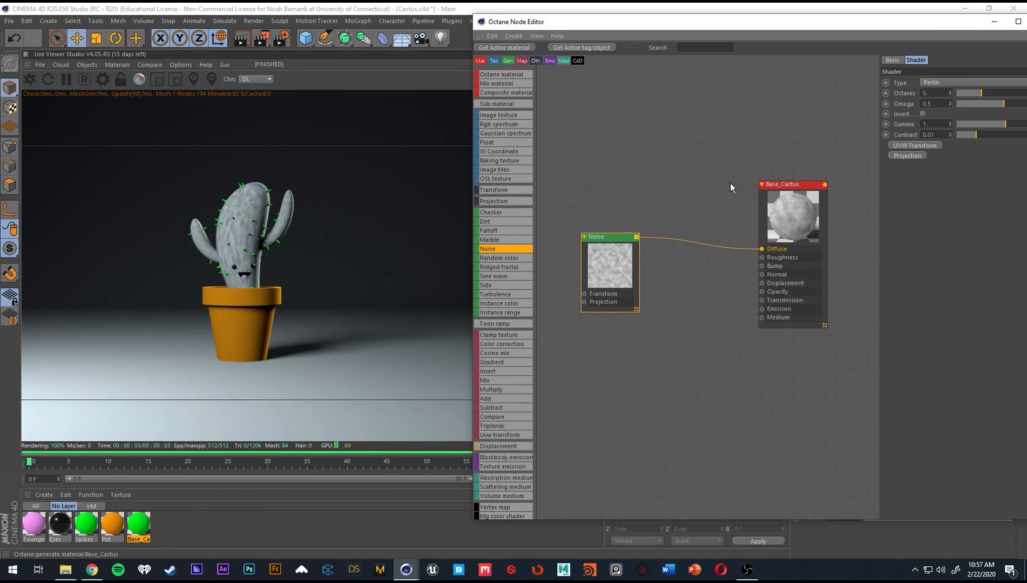
click(939, 82)
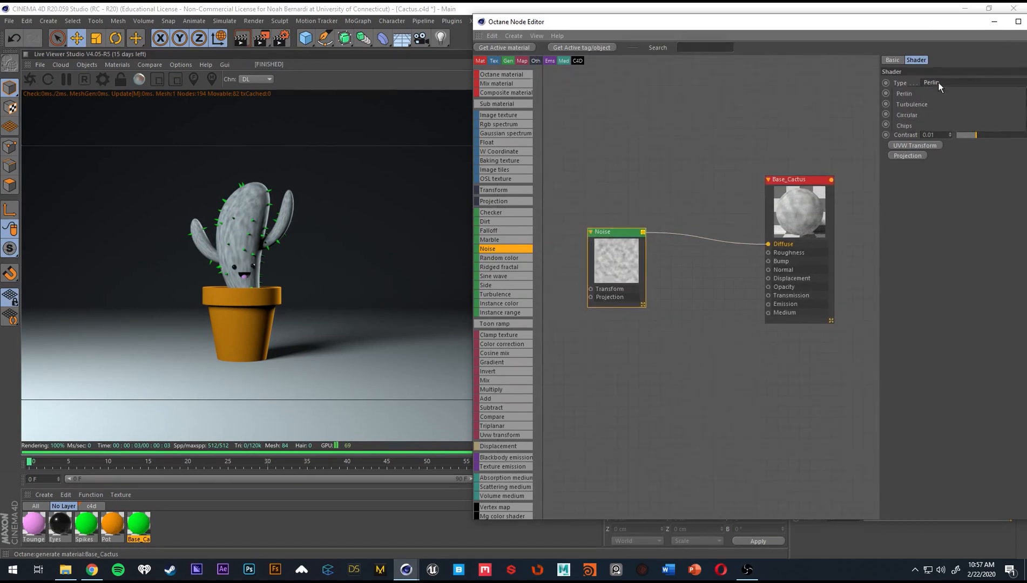
click(912, 105)
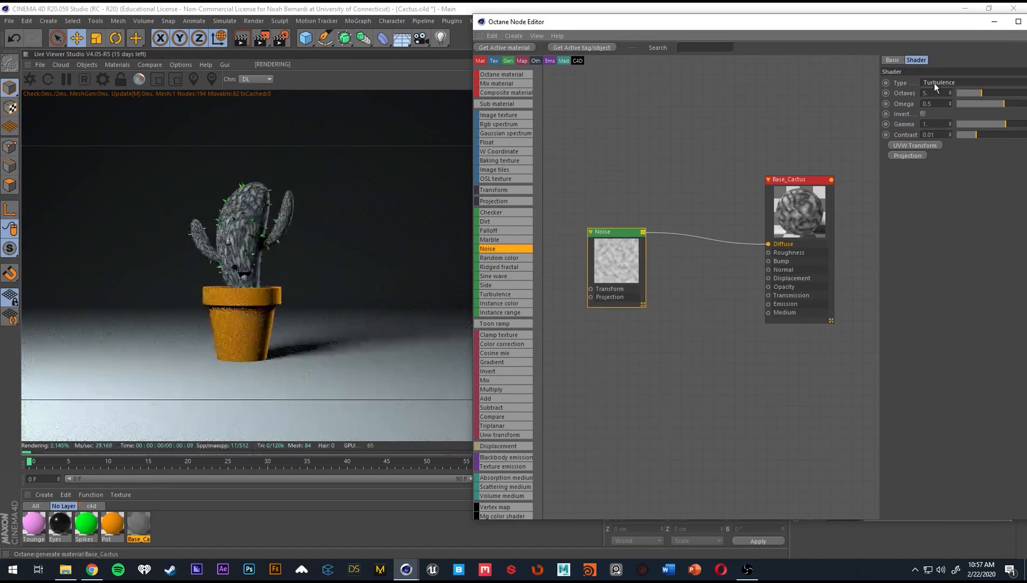
scroll(938, 83, down, 2)
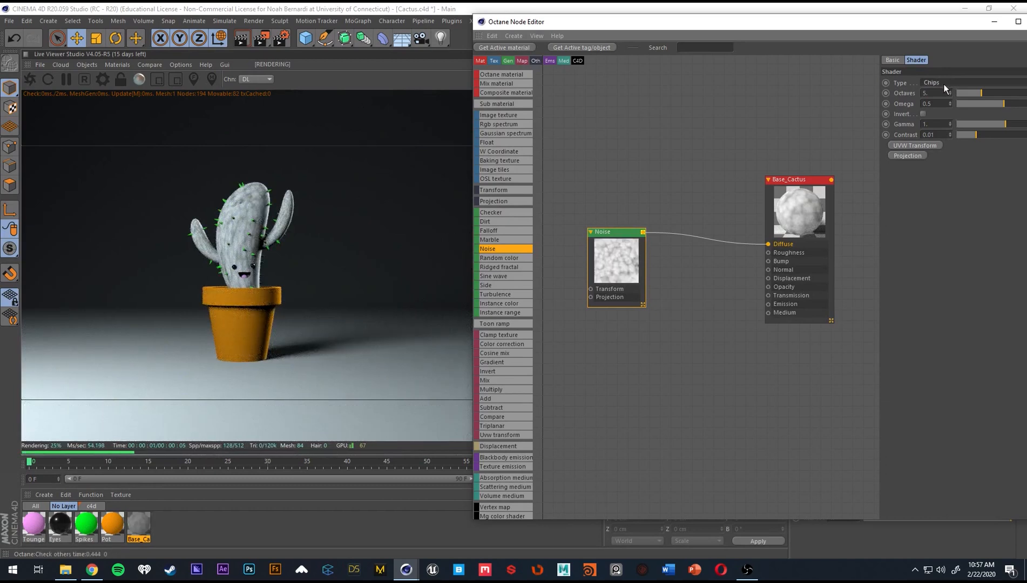
scroll(944, 84, up, 2)
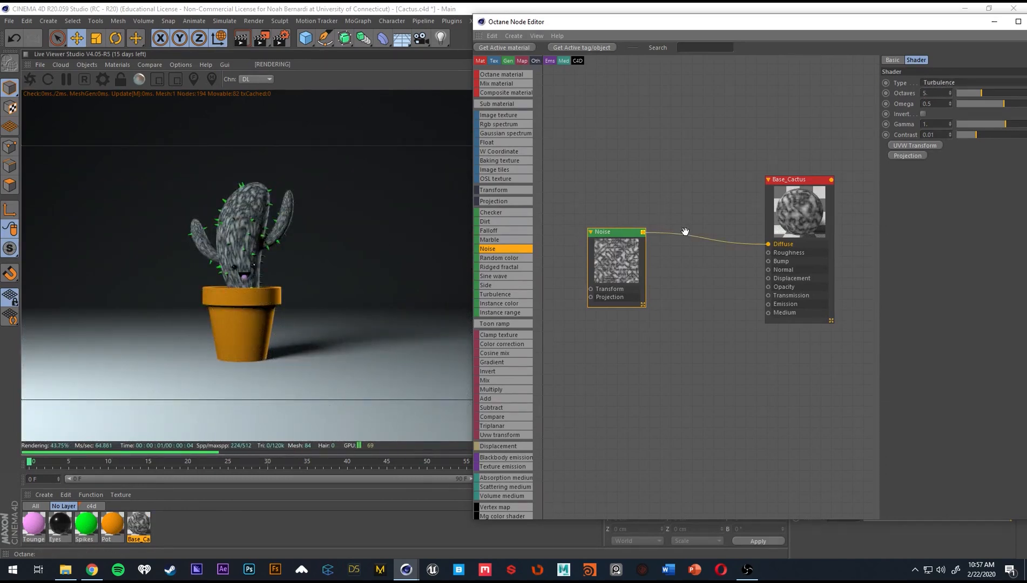
scroll(929, 85, up, 1)
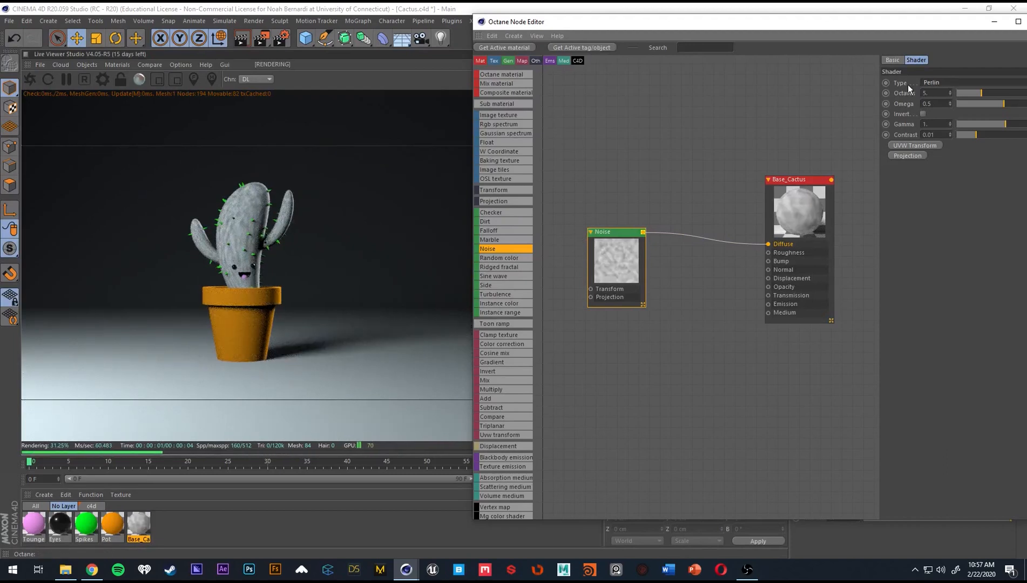
Raise the Noise texture's gamma to about 1.6 and its contrast to about 5.04.
drag(950, 22, 910, 13)
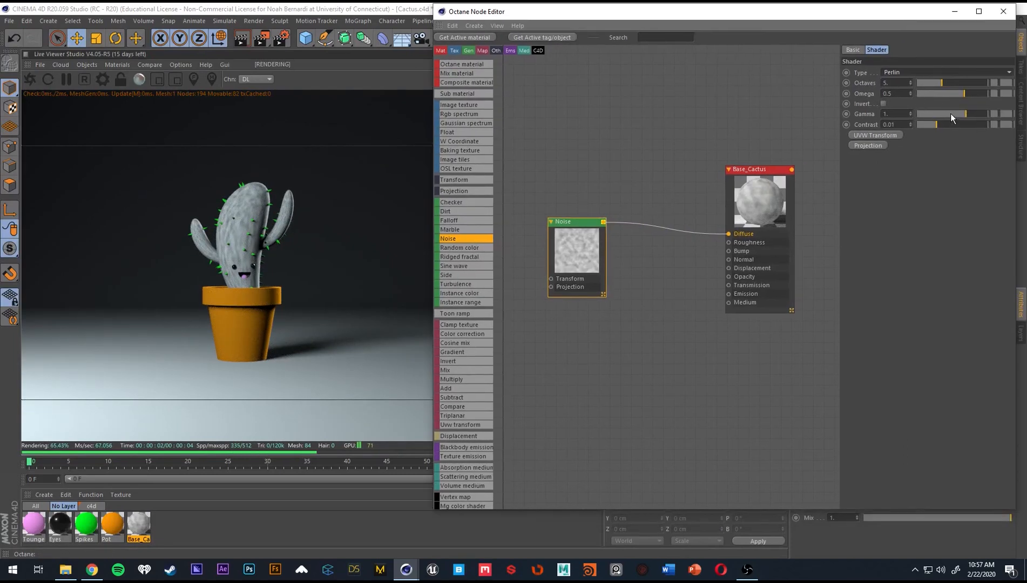
drag(950, 114, 971, 114)
middle_drag(612, 149, 681, 142)
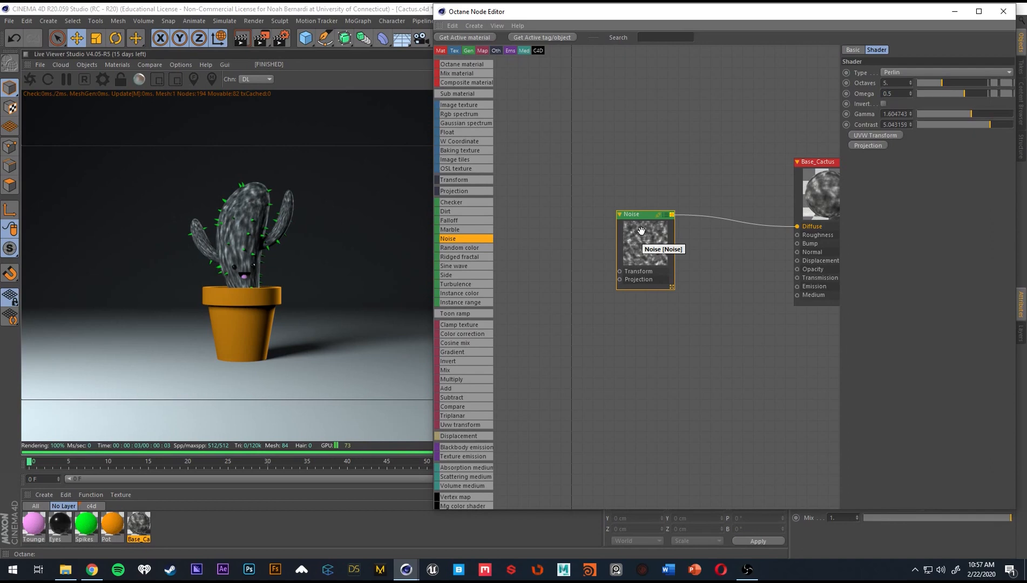
Add a UVW Transform to the Noise node and scale it to about X 0.44, Y 2.6 and Z 0.85.
click(882, 137)
drag(716, 165, 546, 267)
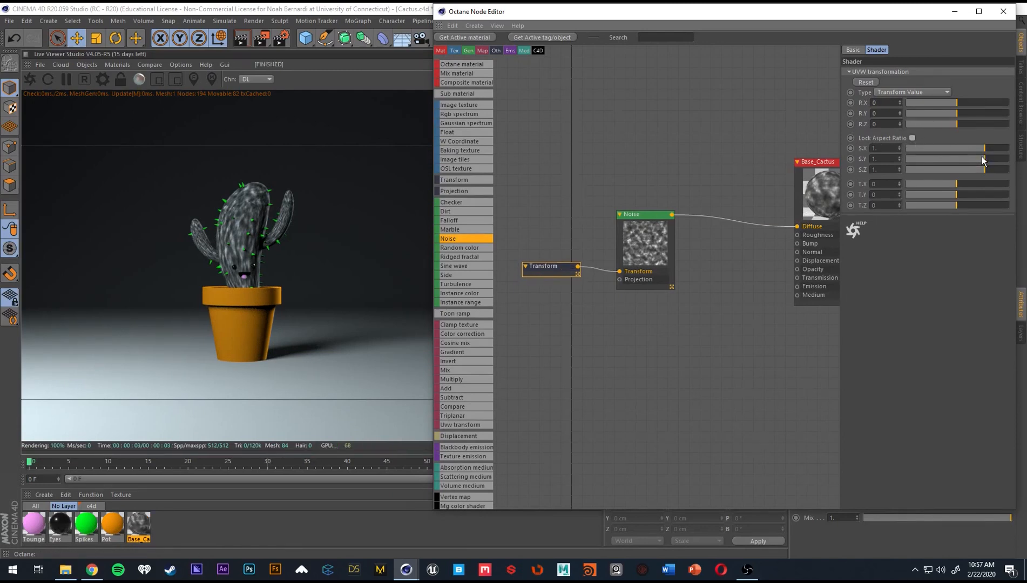
mouse_move(983, 161)
mouse_down()
mouse_move(1001, 158)
mouse_move(976, 146)
mouse_move(997, 170)
mouse_move(973, 166)
mouse_move(984, 168)
mouse_up()
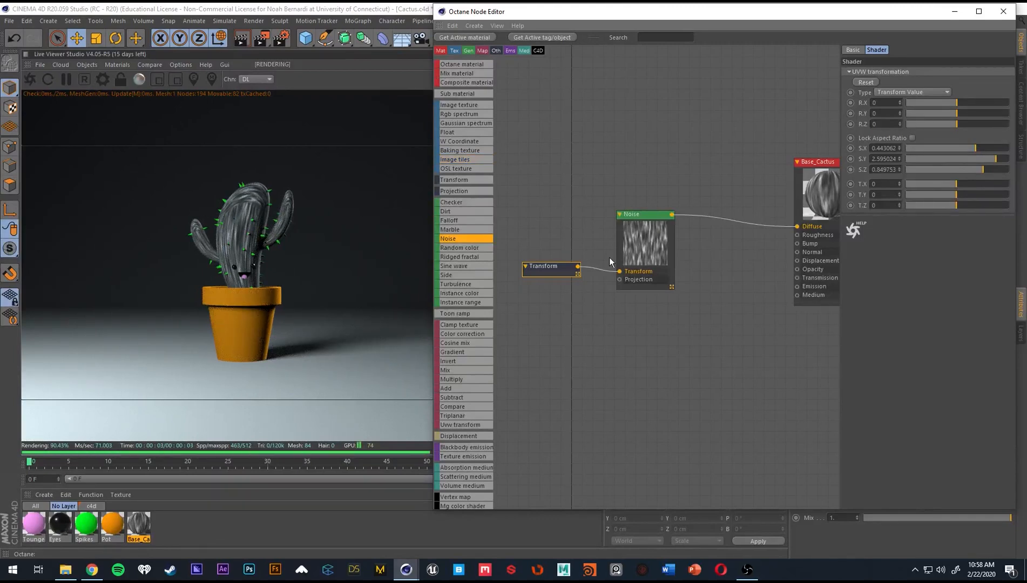
Add a texture projection to the Noise node, set it to Box and raise its Y scale to about 3.68.
click(646, 244)
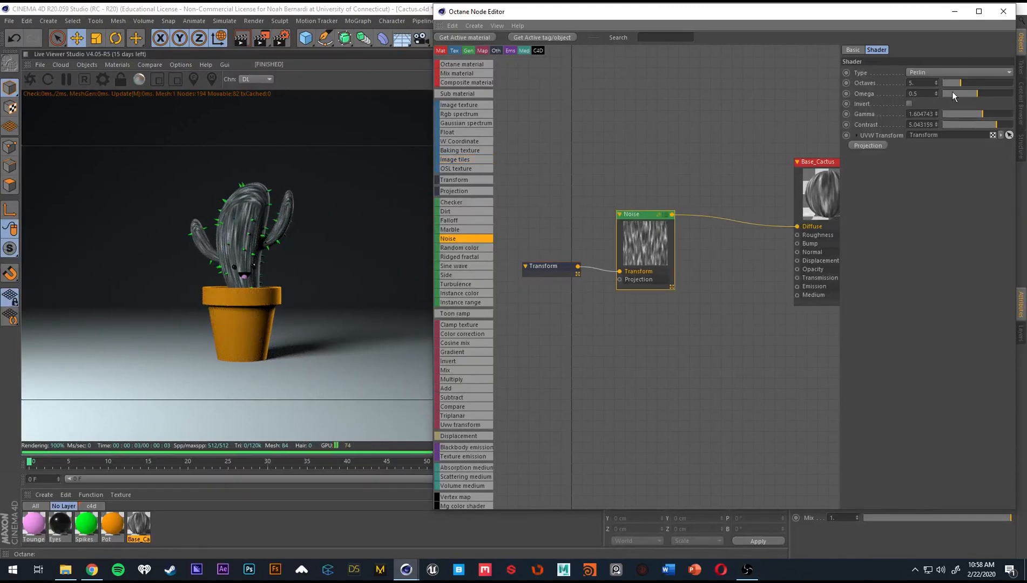
click(875, 145)
drag(725, 181, 547, 290)
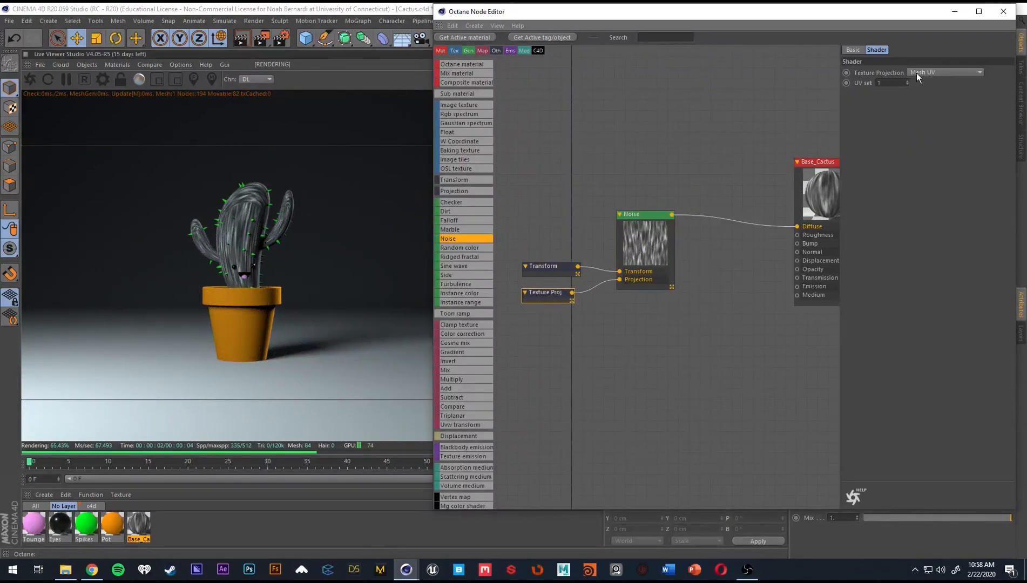
click(919, 71)
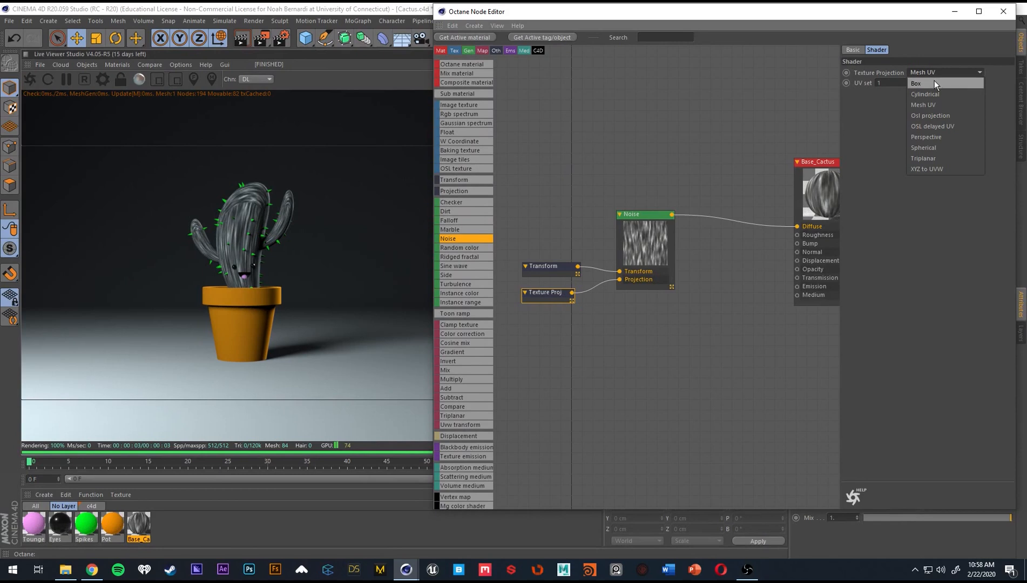
click(934, 81)
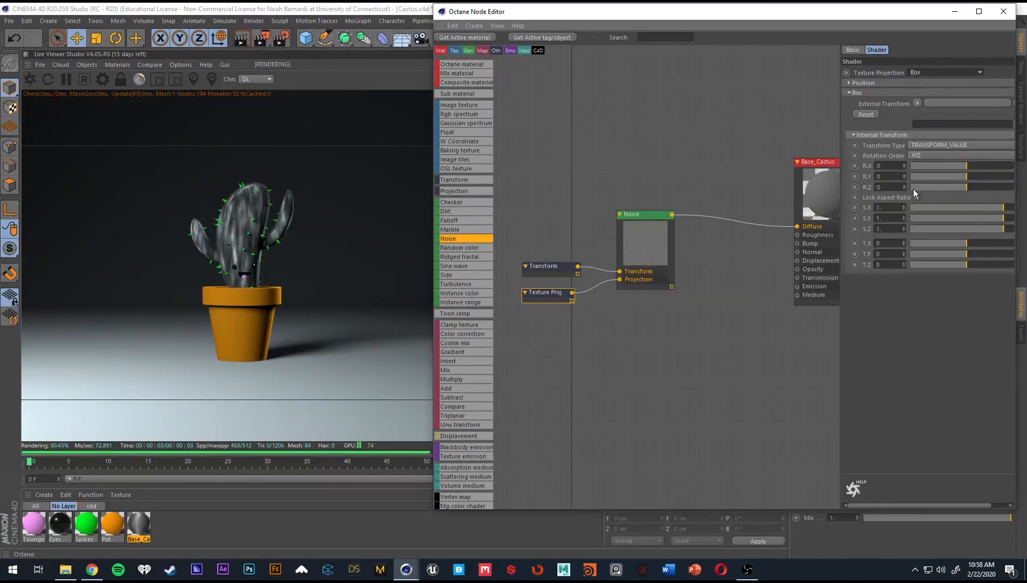
drag(1000, 218, 1013, 220)
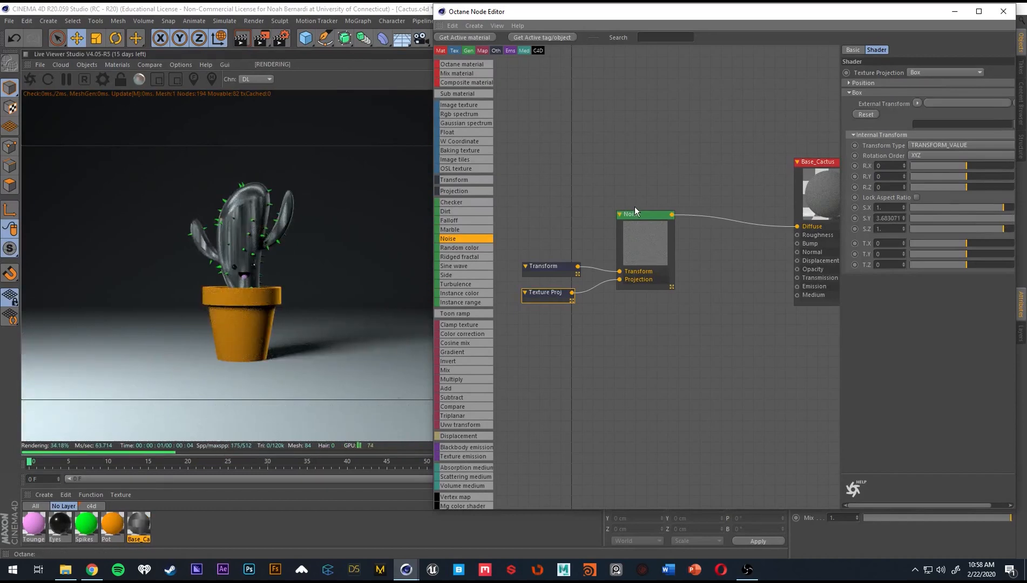
Compare the Mesh UV projection on the cactus and set the Noise texture's projection to Cylindrical.
click(955, 73)
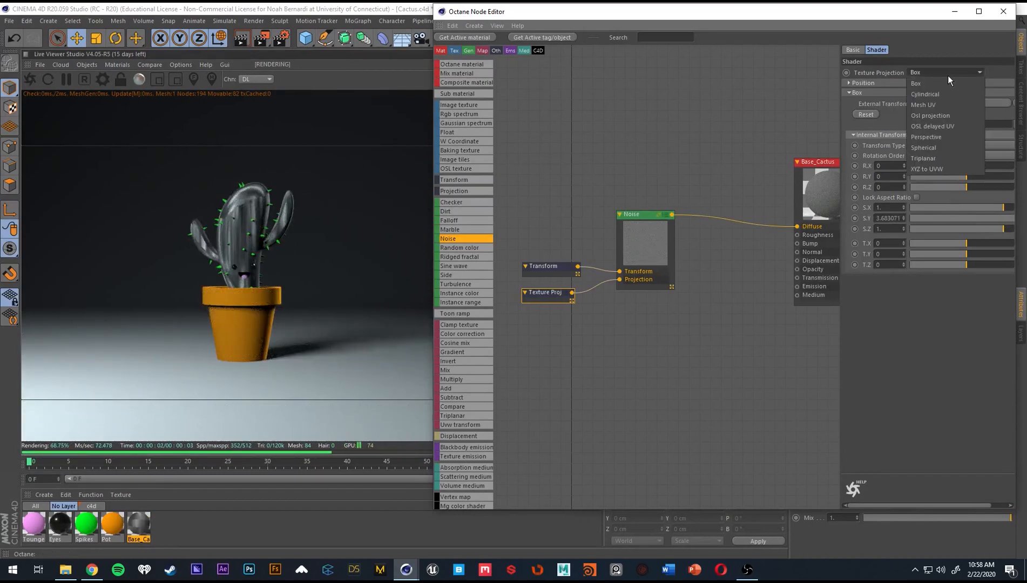
click(950, 102)
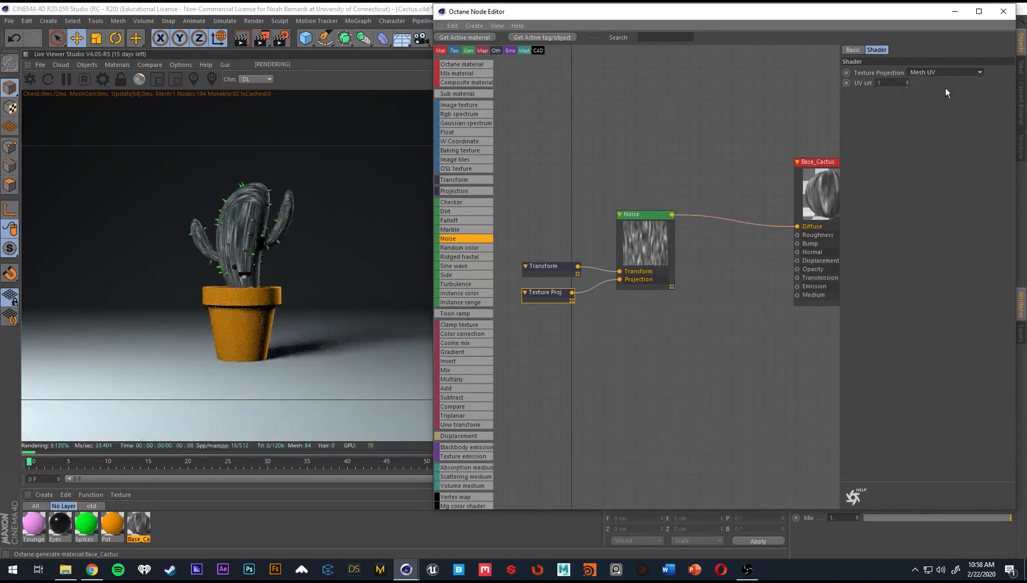
click(938, 73)
click(938, 89)
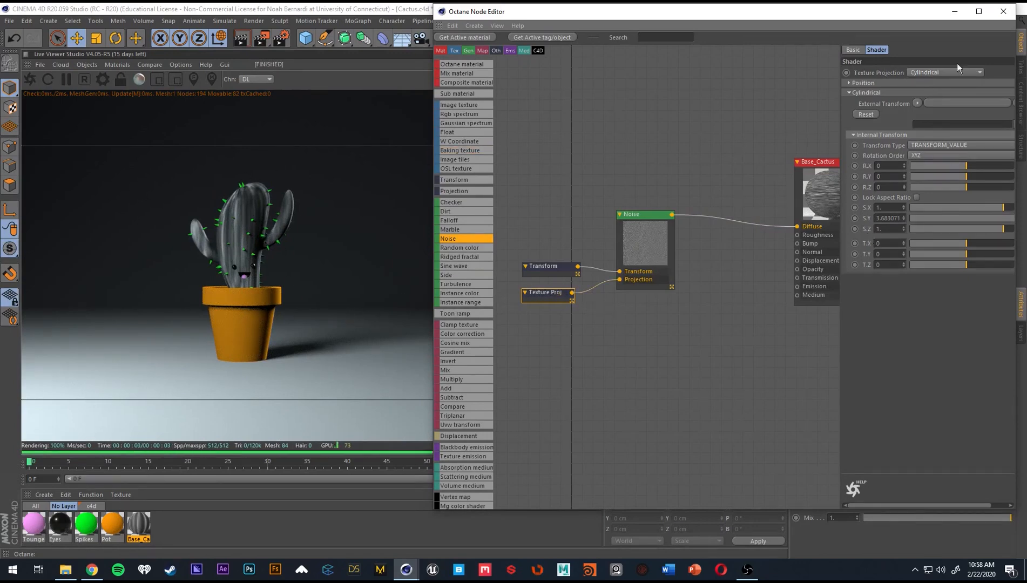
click(941, 71)
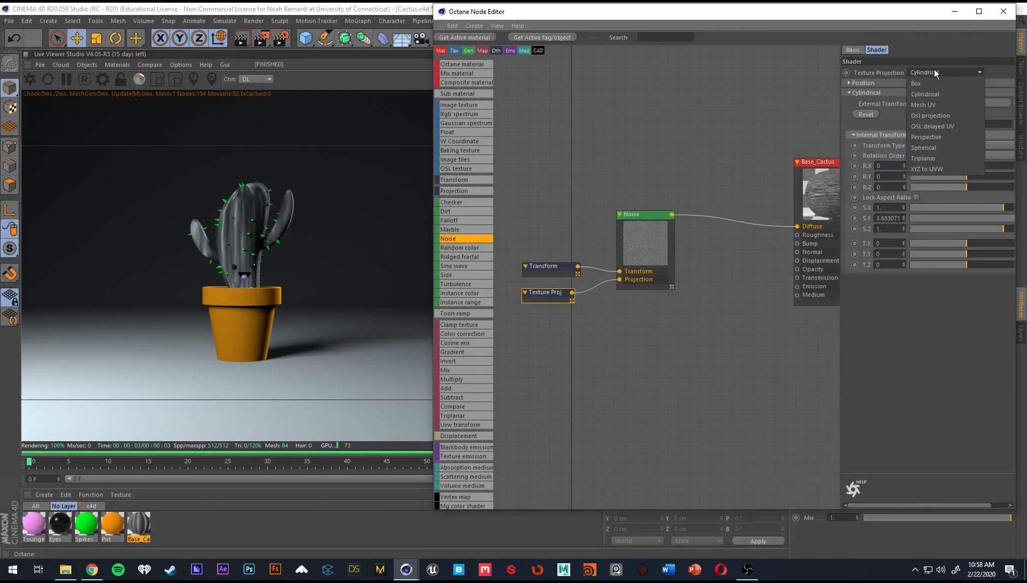
click(677, 321)
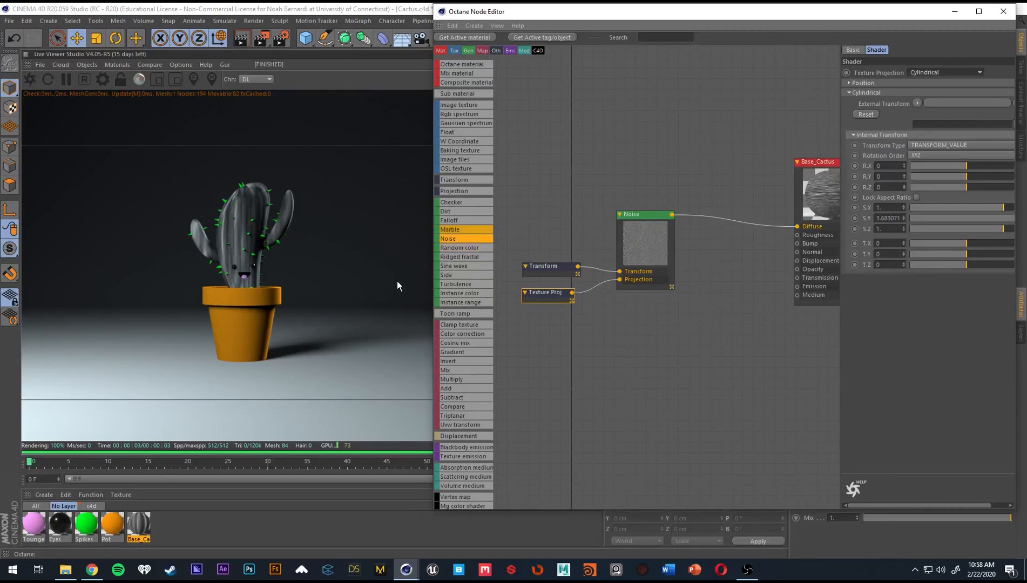
middle_drag(753, 245, 731, 252)
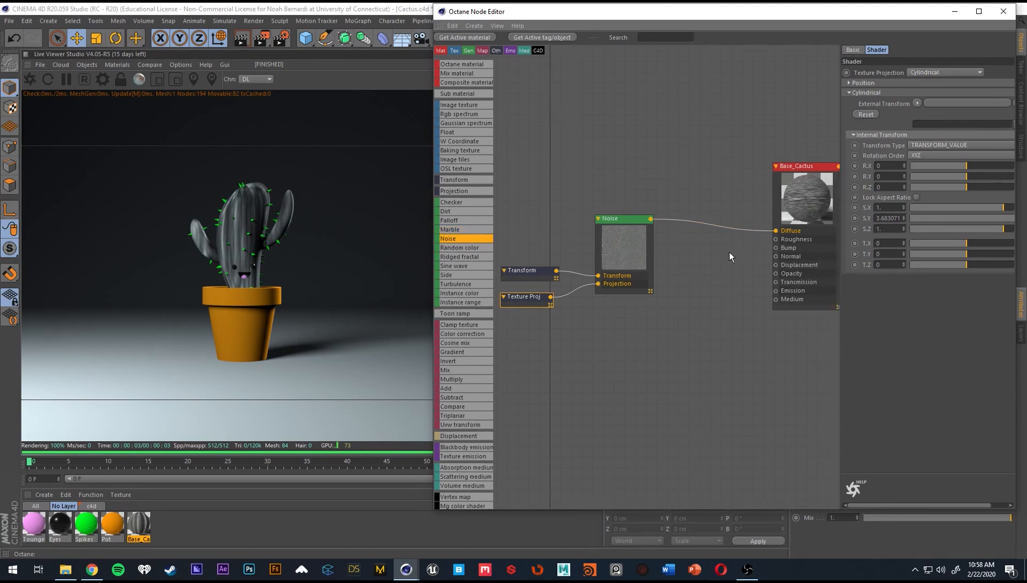
Set the Noise texture's contrast to about 9.12, gamma to about 2.17, octaves to 10 and omega to about 0.43.
middle_drag(683, 294, 702, 251)
drag(776, 162, 793, 166)
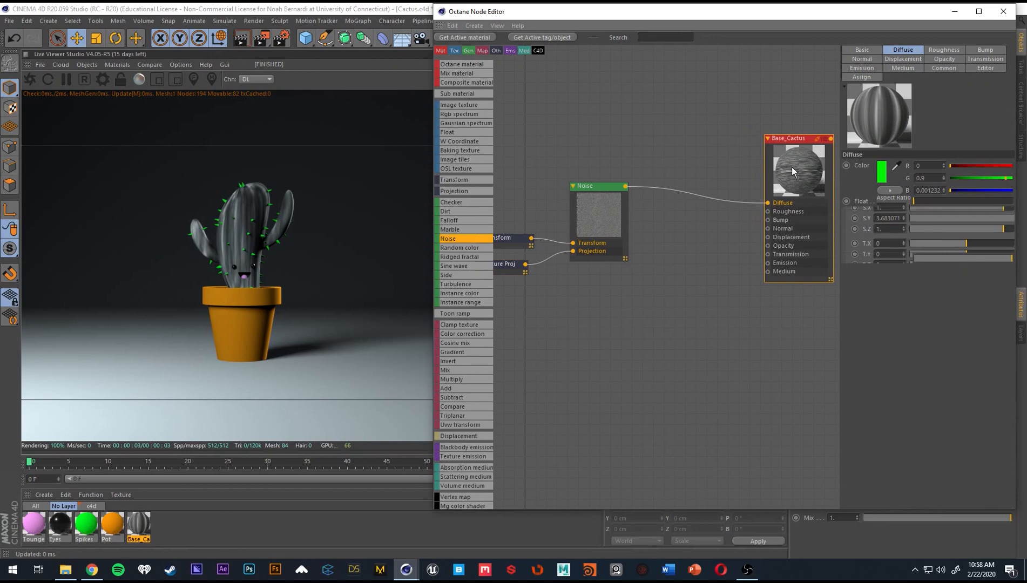
click(509, 237)
click(608, 214)
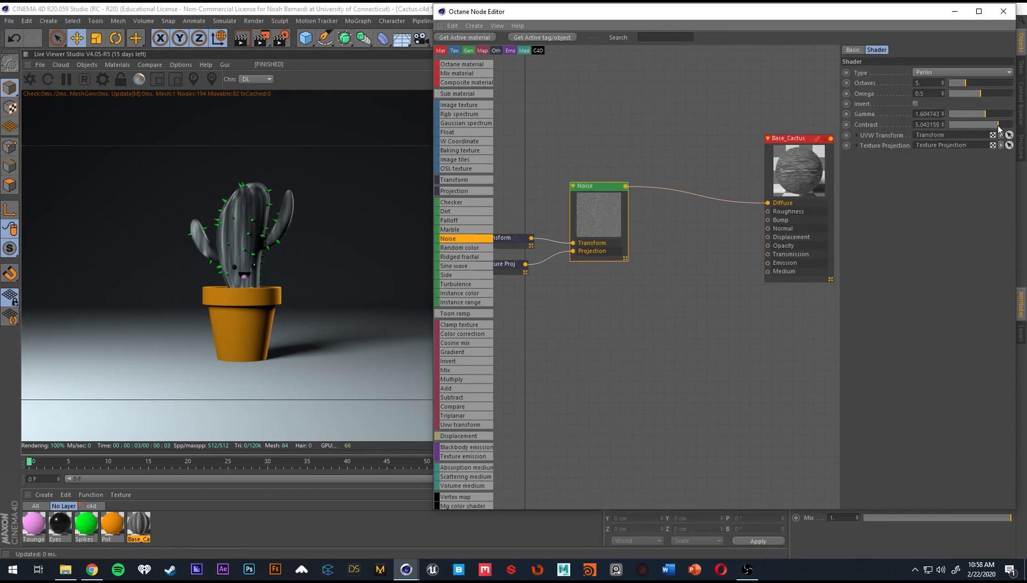
drag(998, 128, 1002, 128)
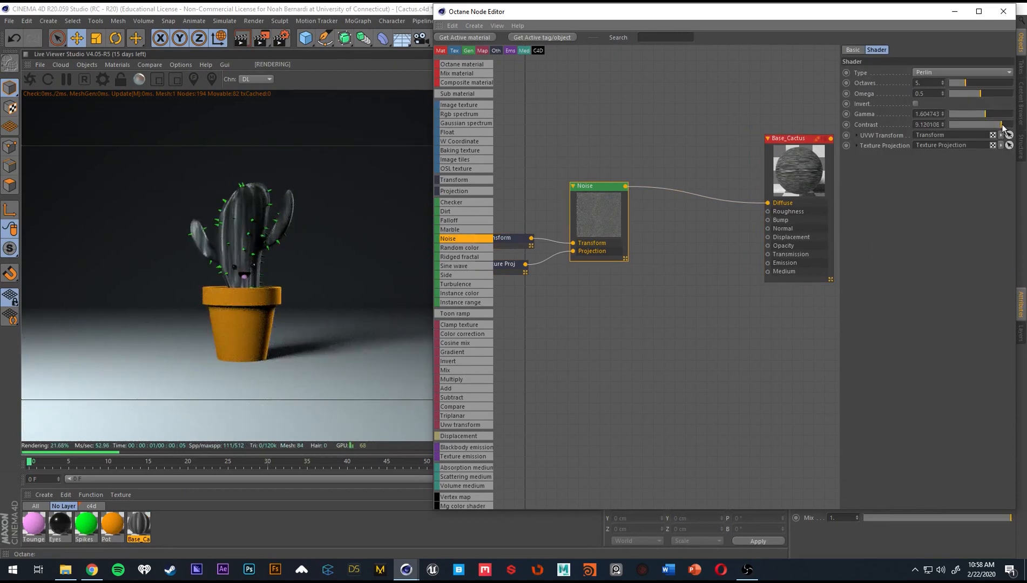
click(989, 114)
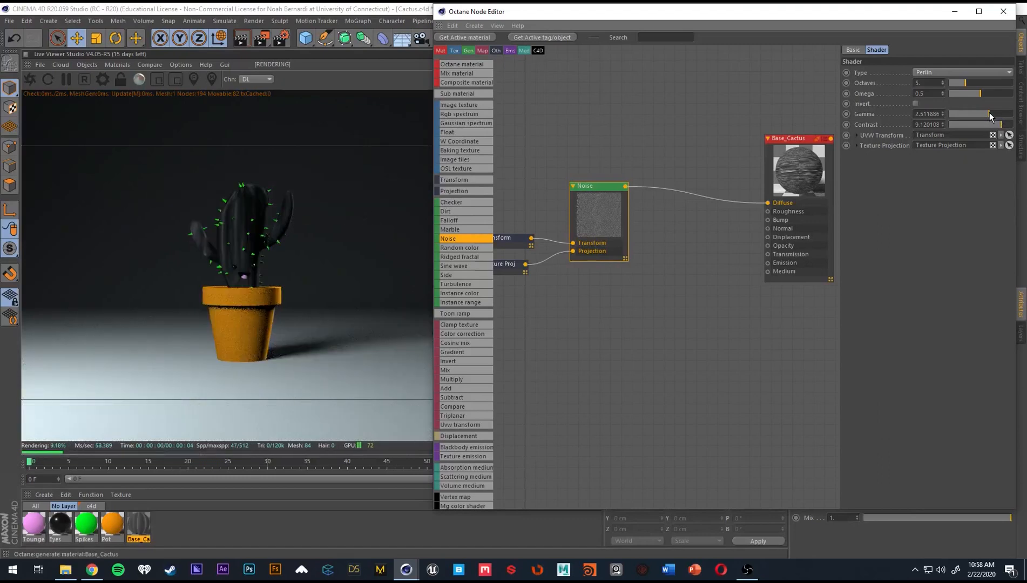
click(988, 114)
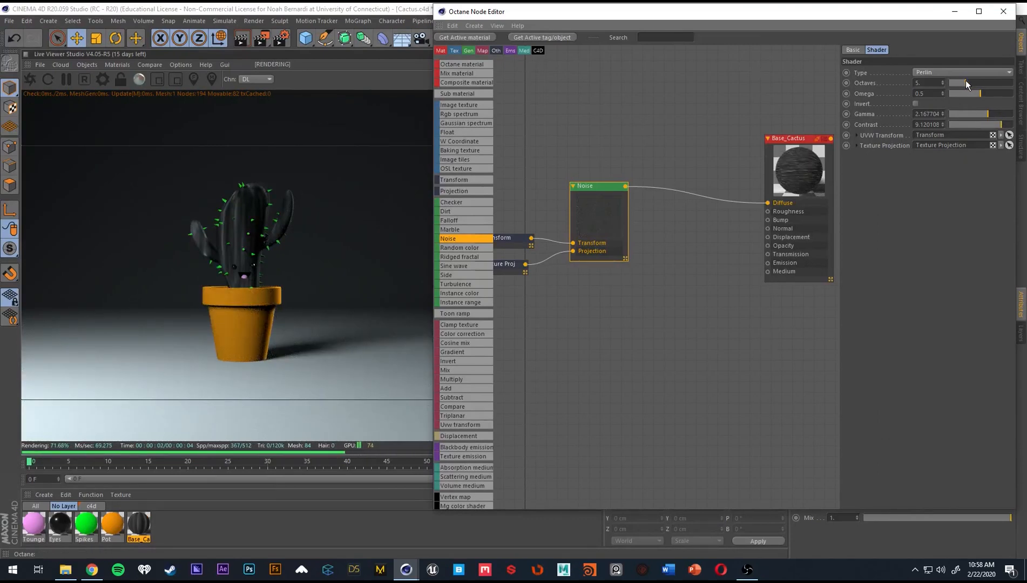
mouse_move(966, 82)
mouse_down()
mouse_move(1002, 94)
mouse_move(966, 93)
mouse_up()
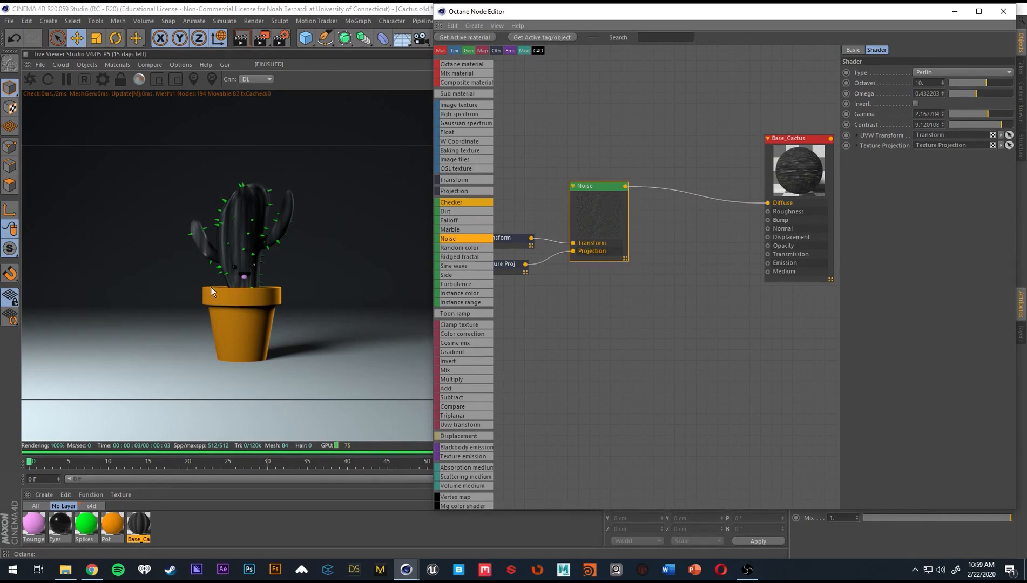
Find the Gradient node and insert it between the Noise node and the Base_Cactus material's Diffuse input.
click(639, 138)
middle_drag(665, 235, 644, 241)
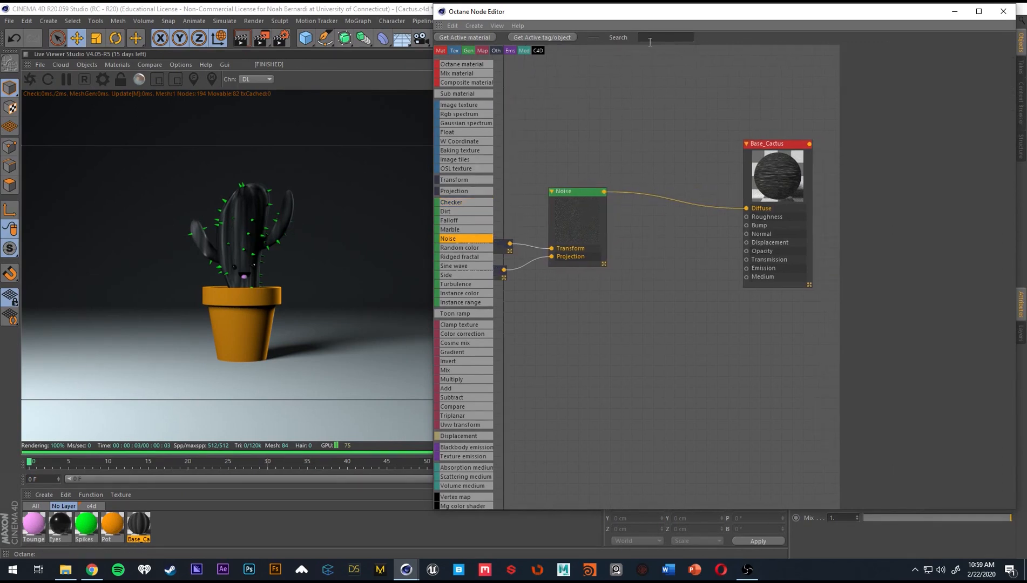
text(grad)
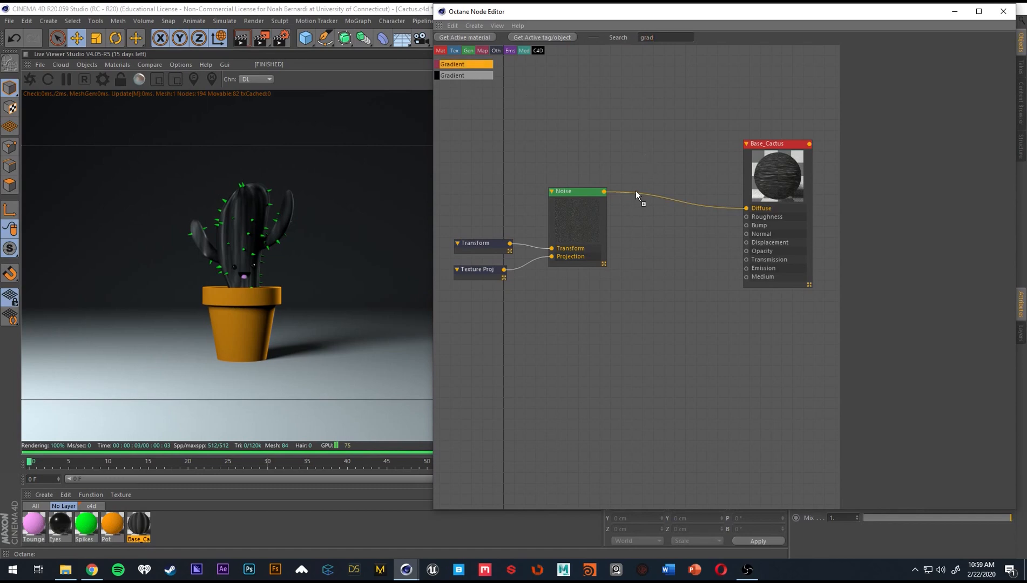
drag(636, 191, 637, 191)
middle_drag(670, 188, 624, 198)
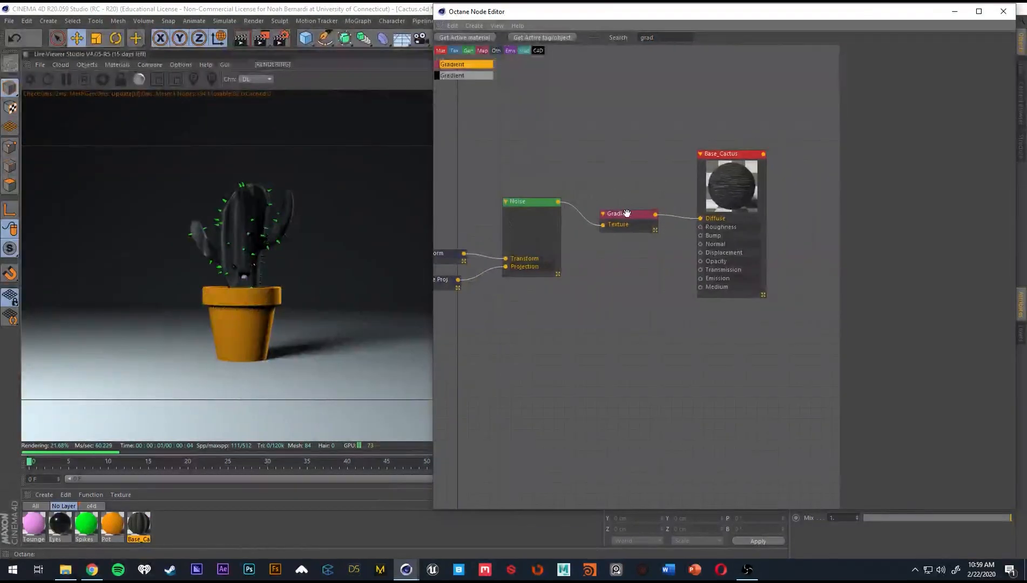
click(545, 232)
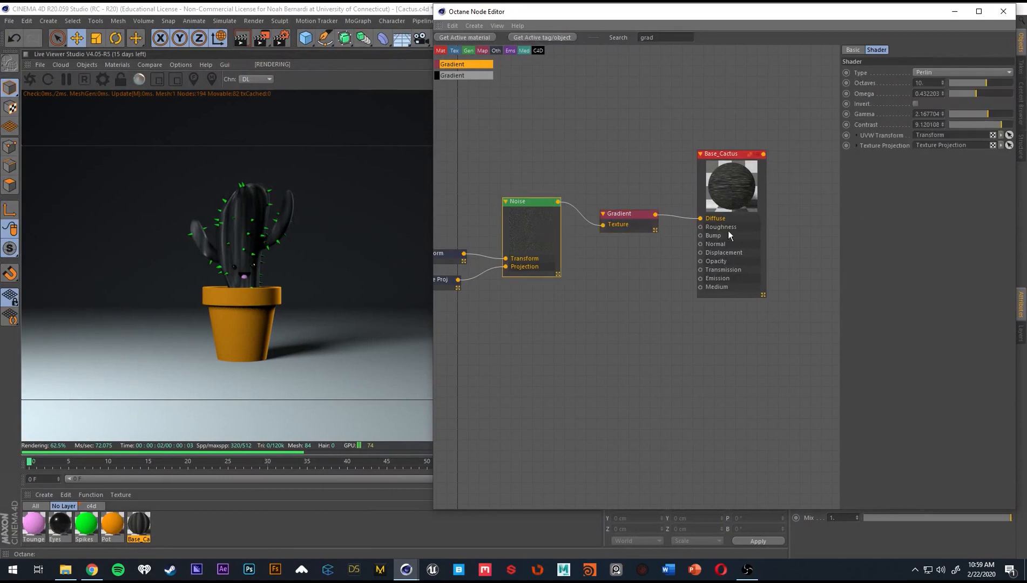
Set the gradient's start knot to pure green with hue 120°, saturation 100% and value 100%.
click(630, 215)
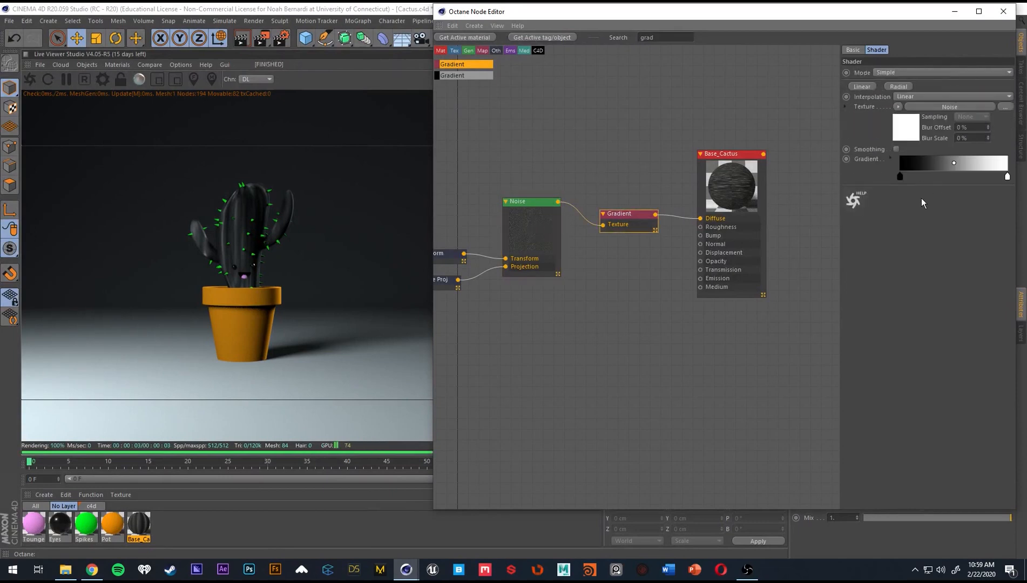
double_click(900, 179)
click(894, 178)
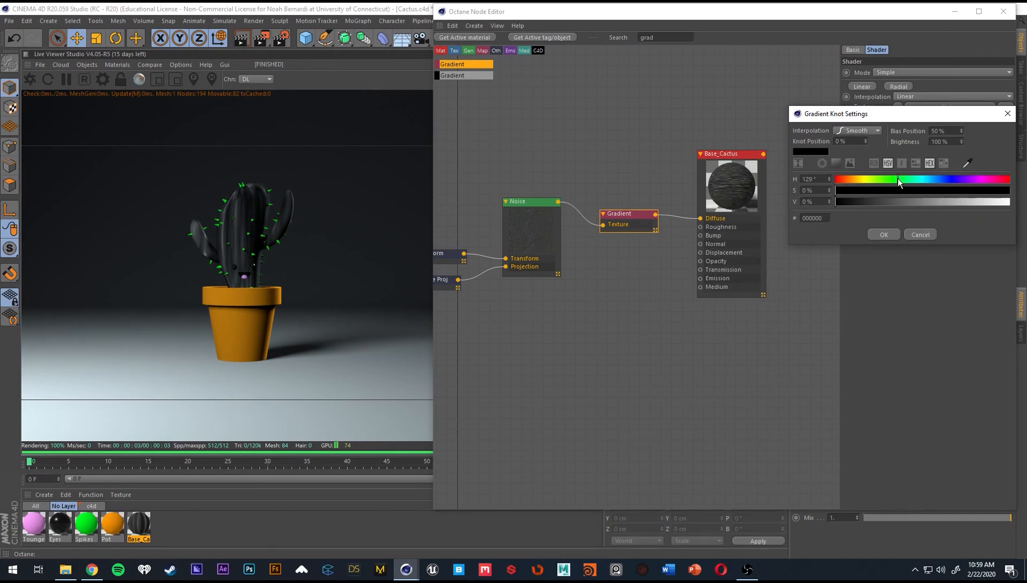
click(1007, 190)
click(990, 202)
drag(989, 202, 1009, 202)
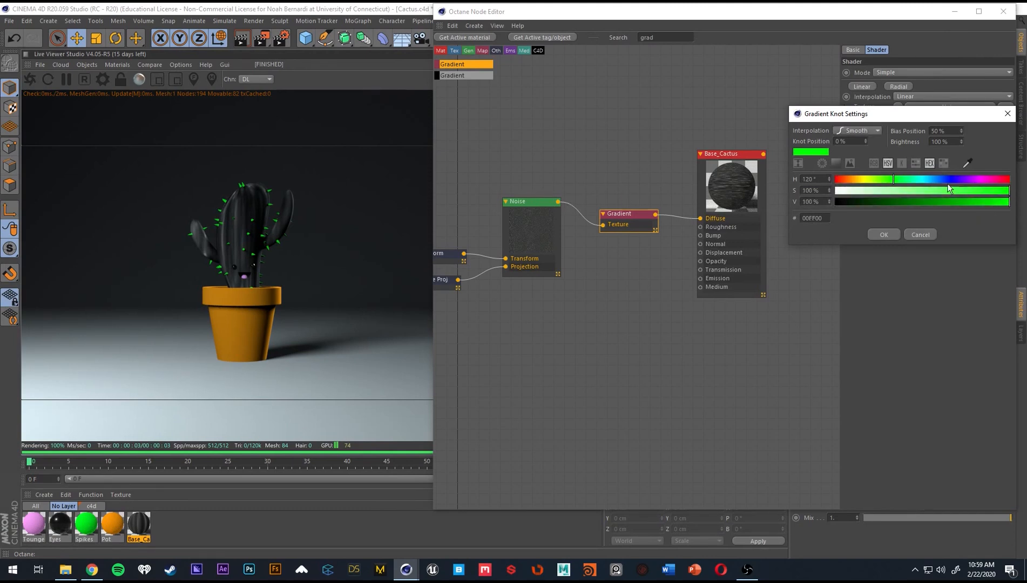
click(883, 235)
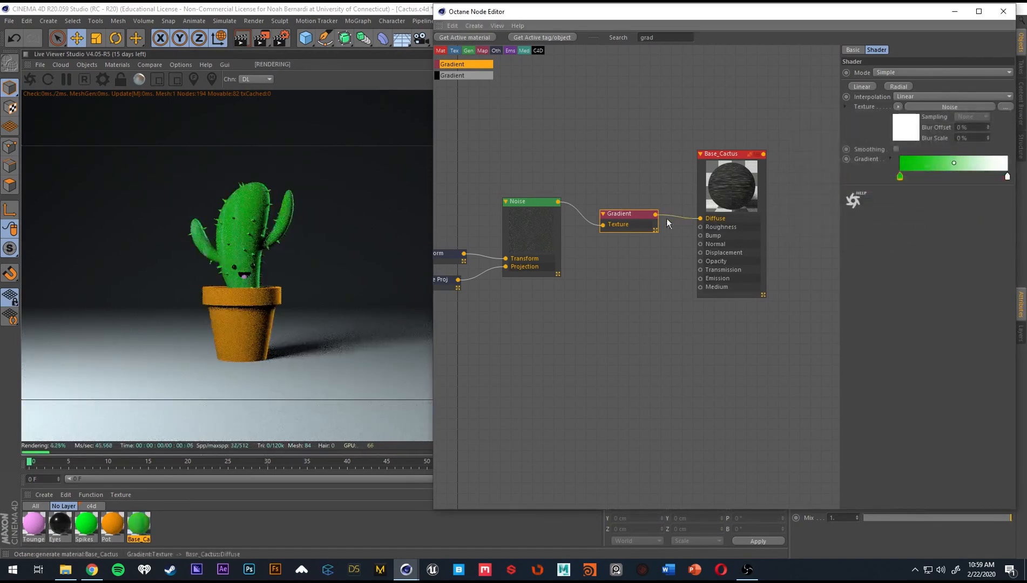
Recolor the gradient's white end knot to a fully saturated golden yellow at 100% value.
double_click(1007, 176)
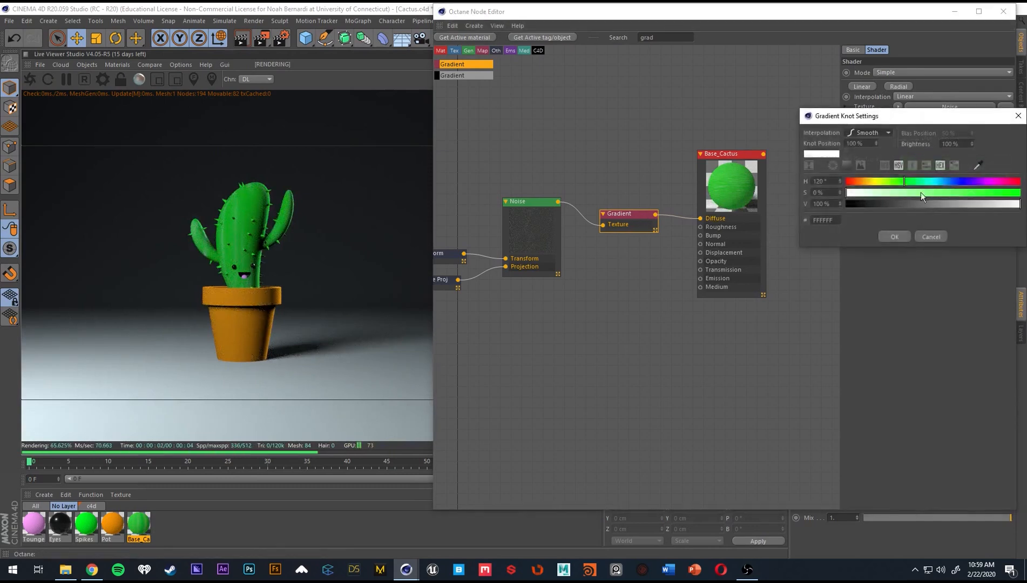
drag(901, 180, 879, 180)
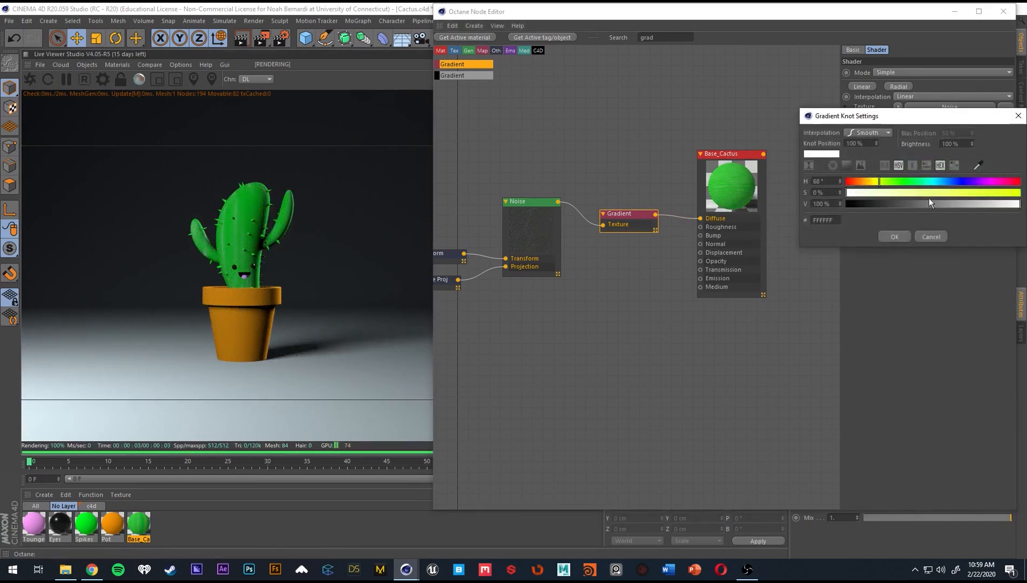
mouse_move(1018, 203)
mouse_down()
mouse_move(1008, 200)
mouse_move(1021, 193)
mouse_move(1020, 204)
mouse_up()
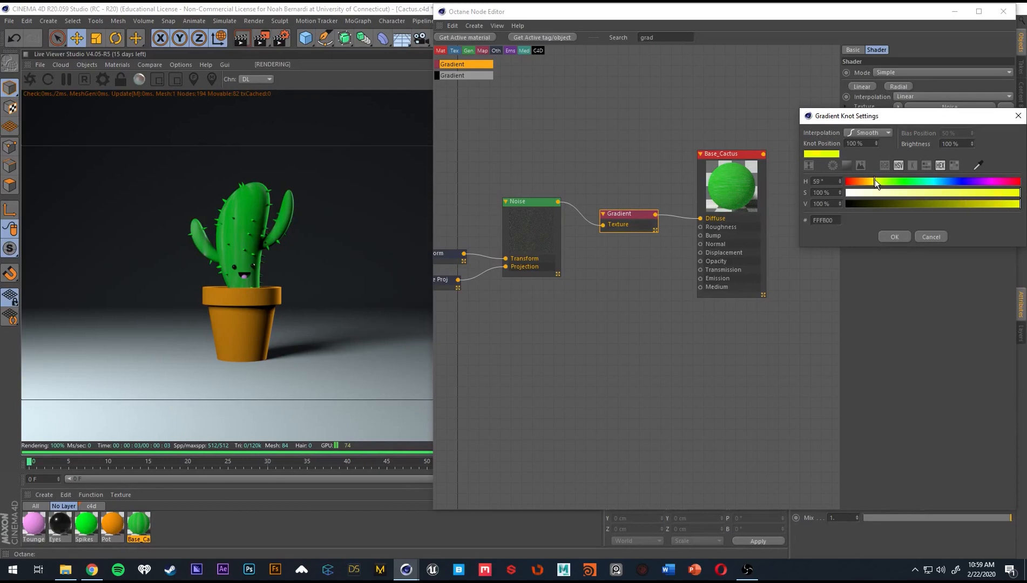
drag(875, 181, 873, 182)
click(903, 235)
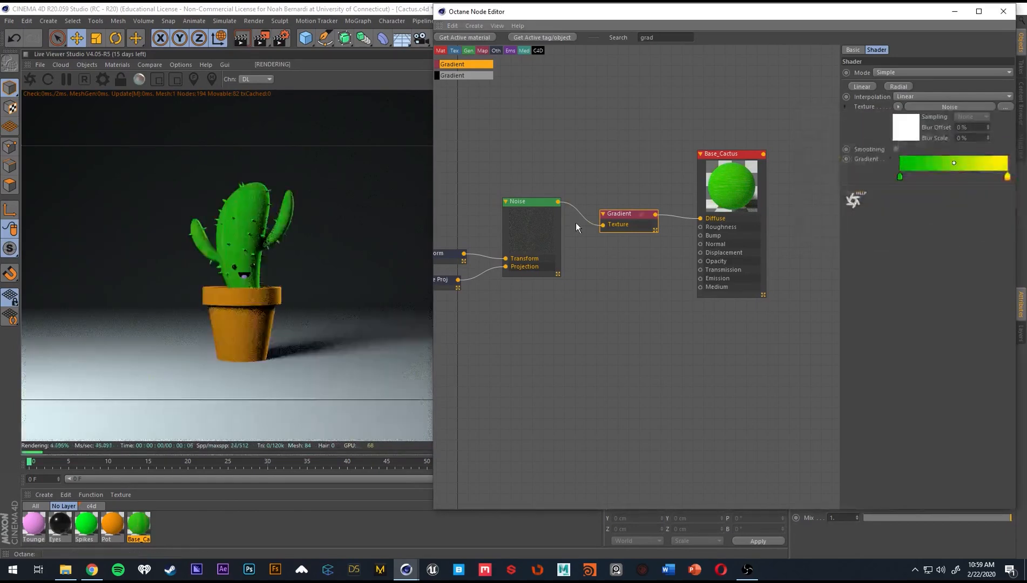
double_click(1006, 178)
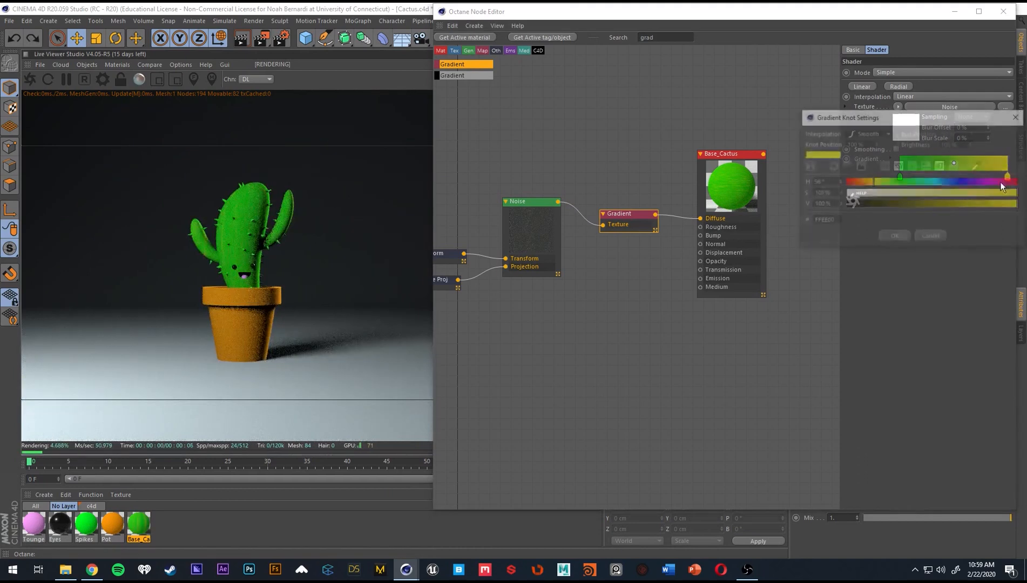
click(895, 235)
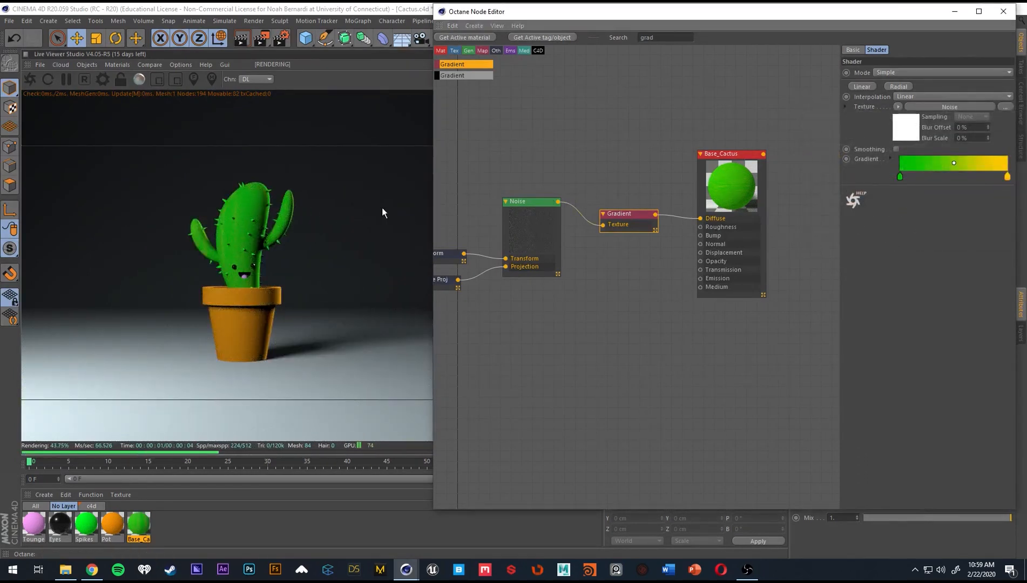
Lower the cactus Noise texture's gamma to about 1.61.
click(508, 236)
drag(985, 115, 986, 112)
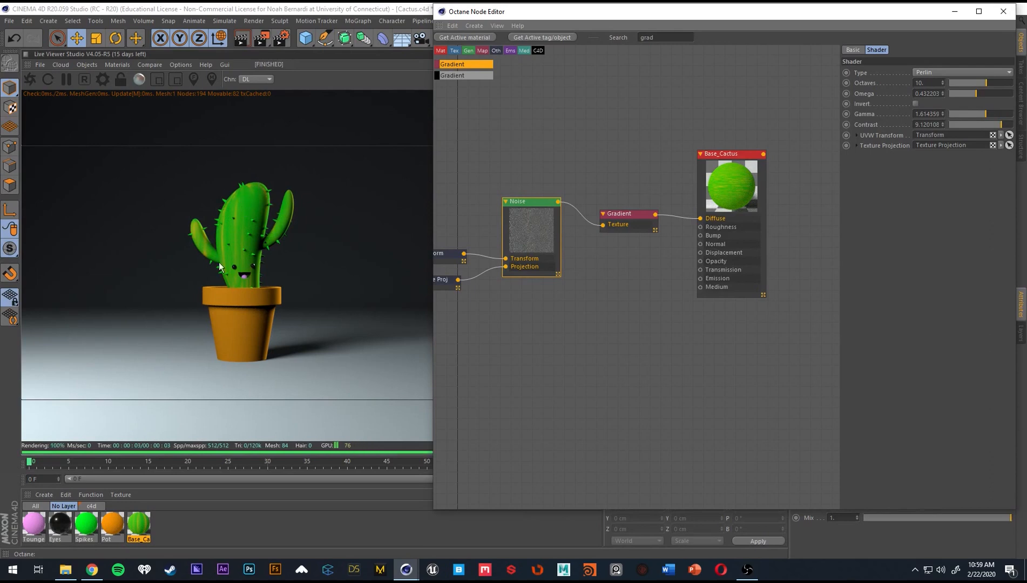
click(602, 322)
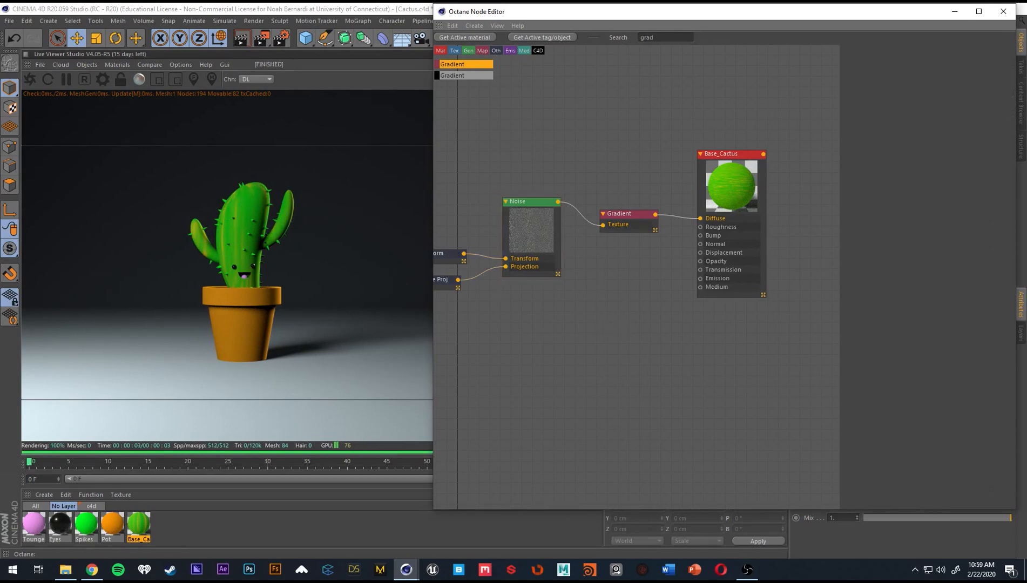
Change the Spikes material type to Glossy and set its roughness to 0.3.
click(92, 527)
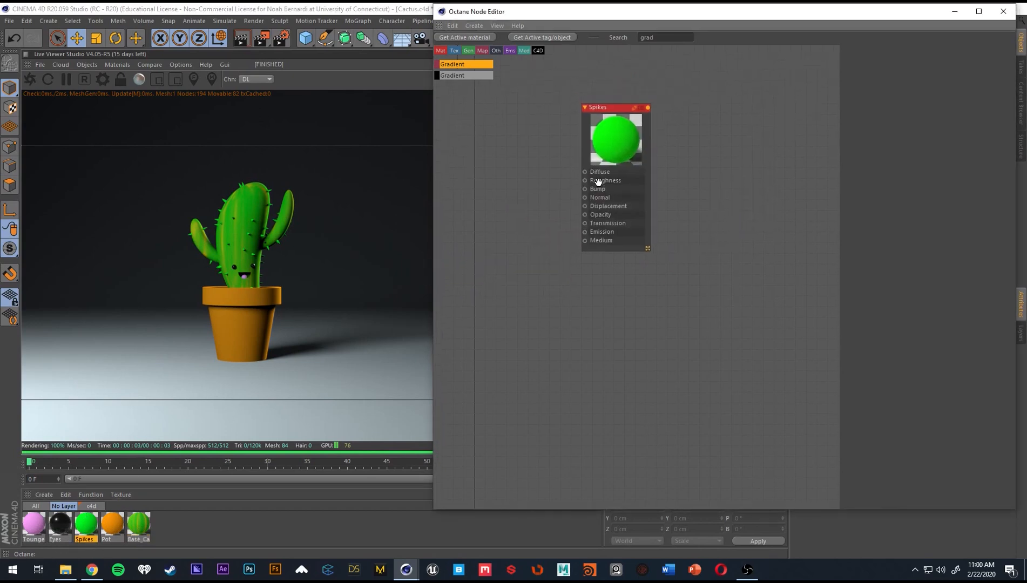
click(607, 140)
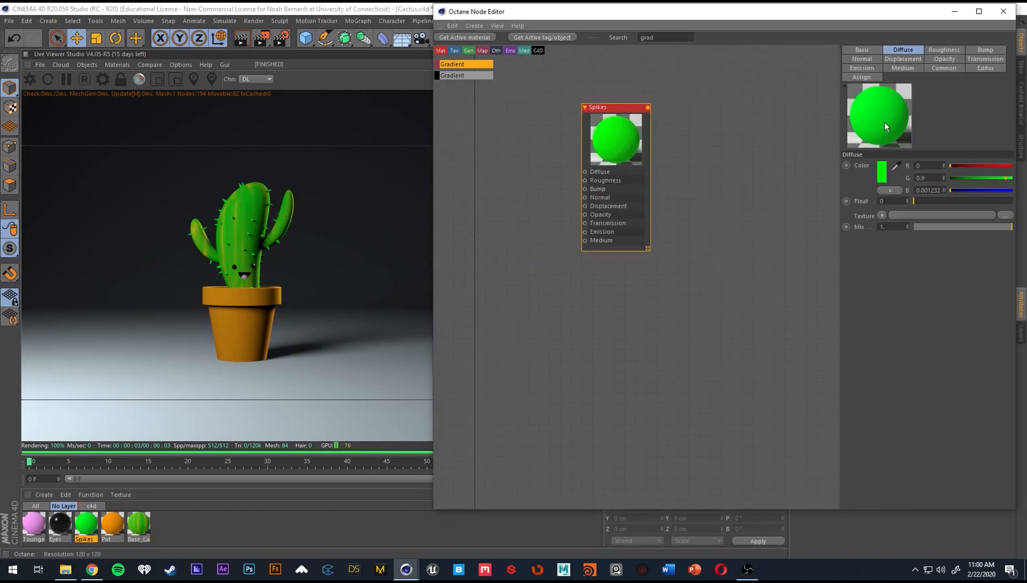
click(862, 50)
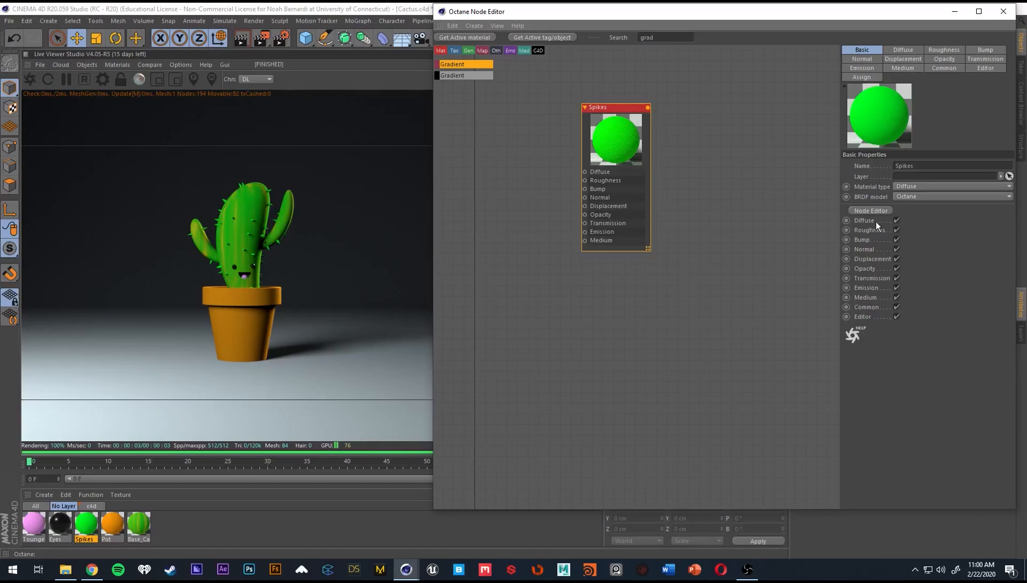
click(906, 187)
click(919, 204)
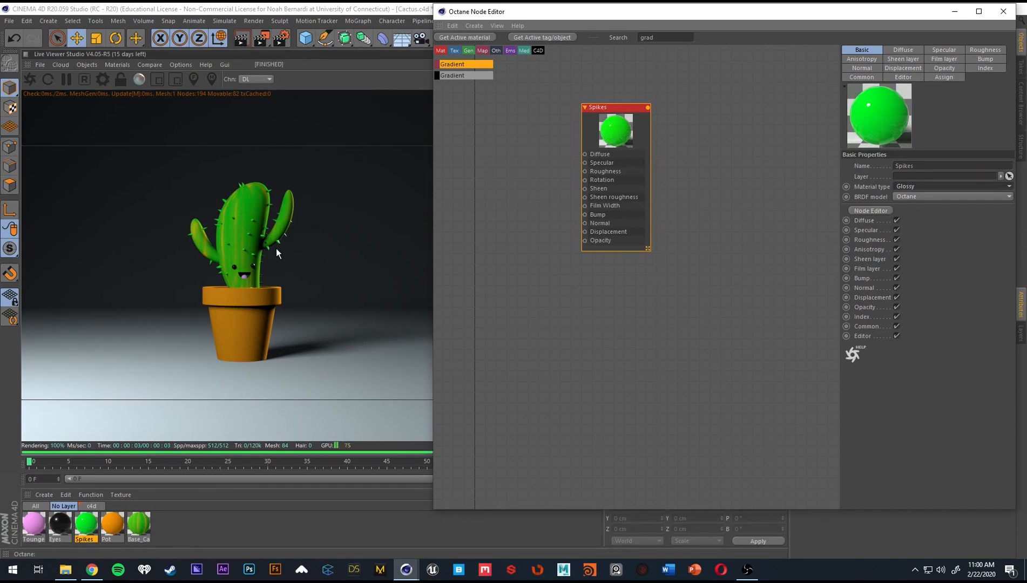
click(937, 50)
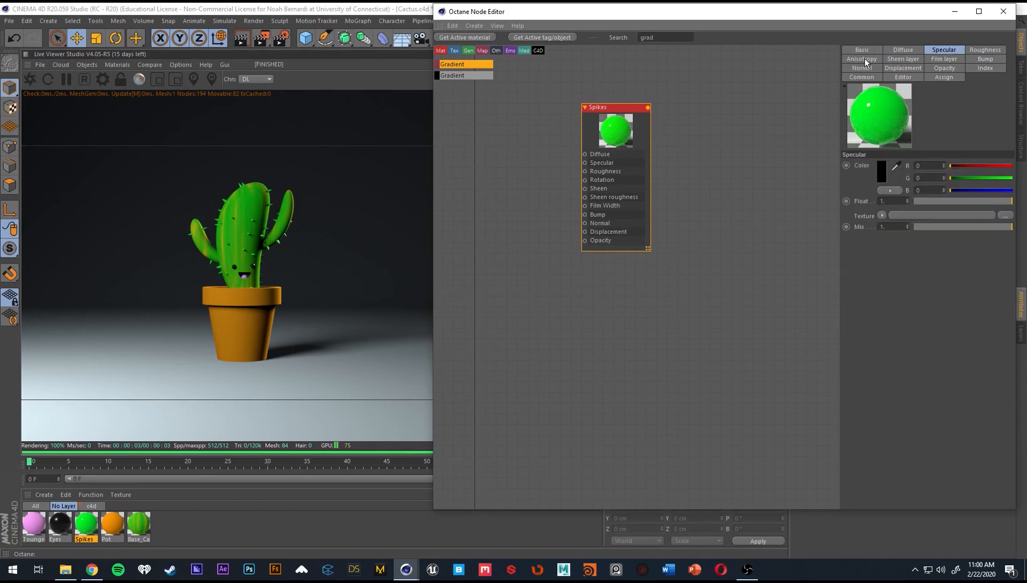
click(980, 50)
click(924, 198)
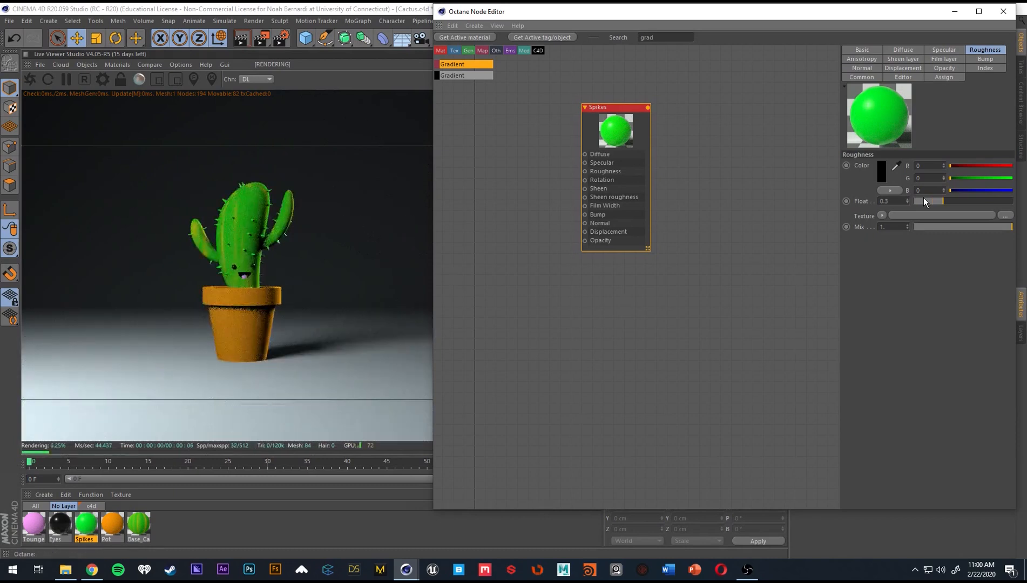
Lighten the Spikes material's diffuse color to a pale green of about R 0.19, G 0.9, B 0.2.
click(942, 50)
click(903, 50)
click(882, 171)
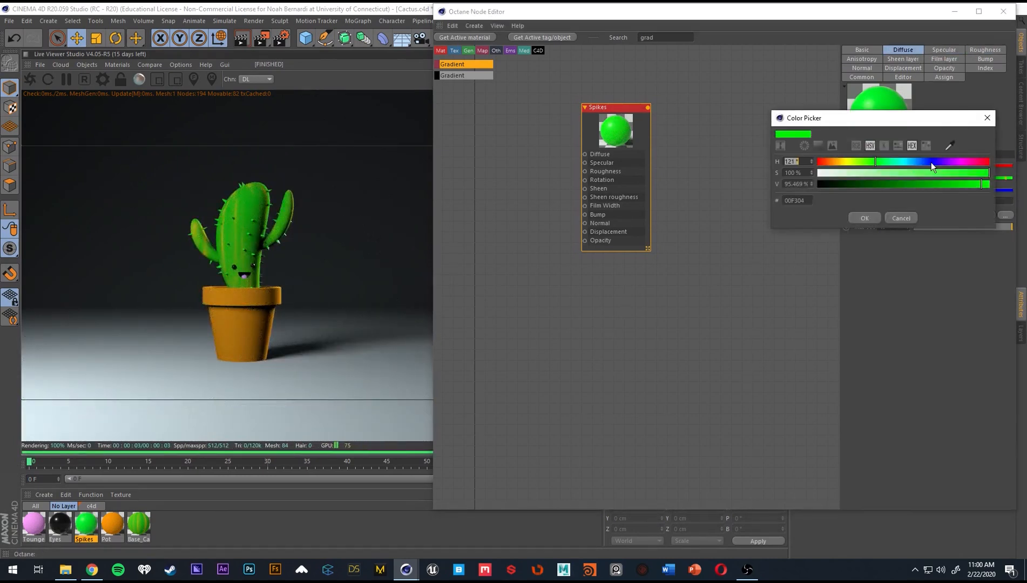
click(920, 173)
click(865, 218)
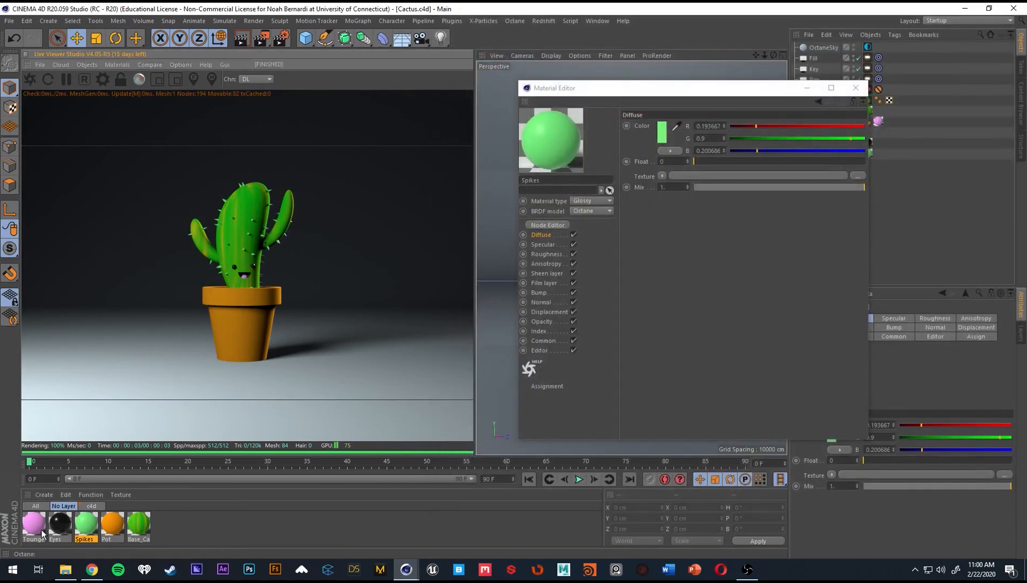
Open the Pot material in the node editor and place the editor window beside the live render.
click(107, 531)
click(566, 226)
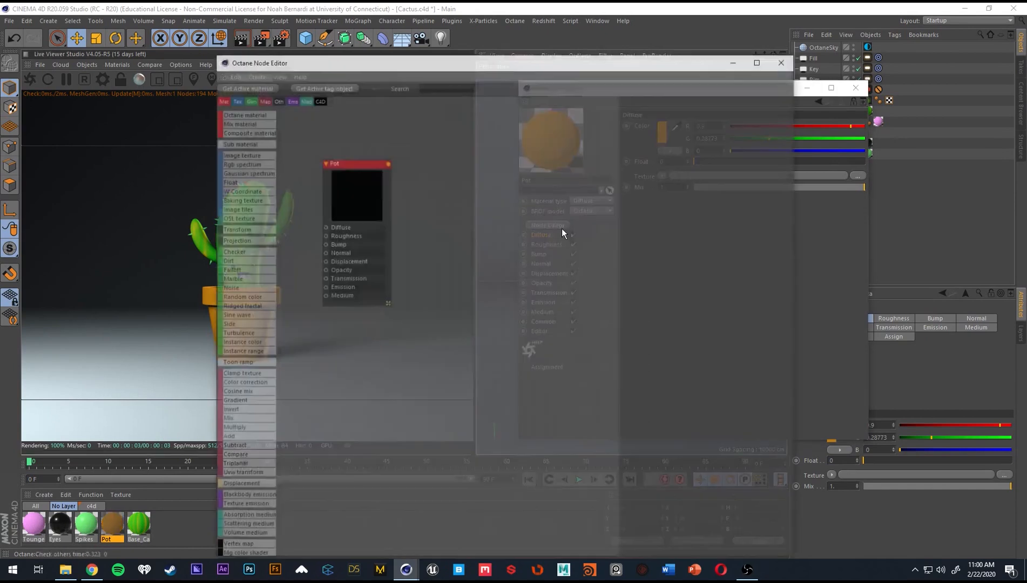
drag(493, 65, 719, 25)
middle_drag(668, 167, 728, 202)
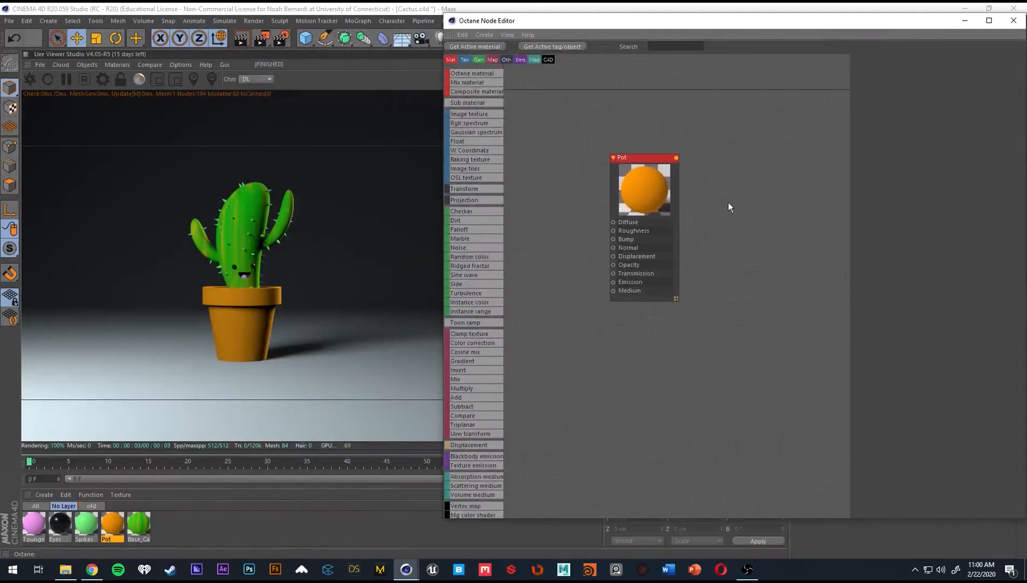
middle_drag(716, 255, 727, 261)
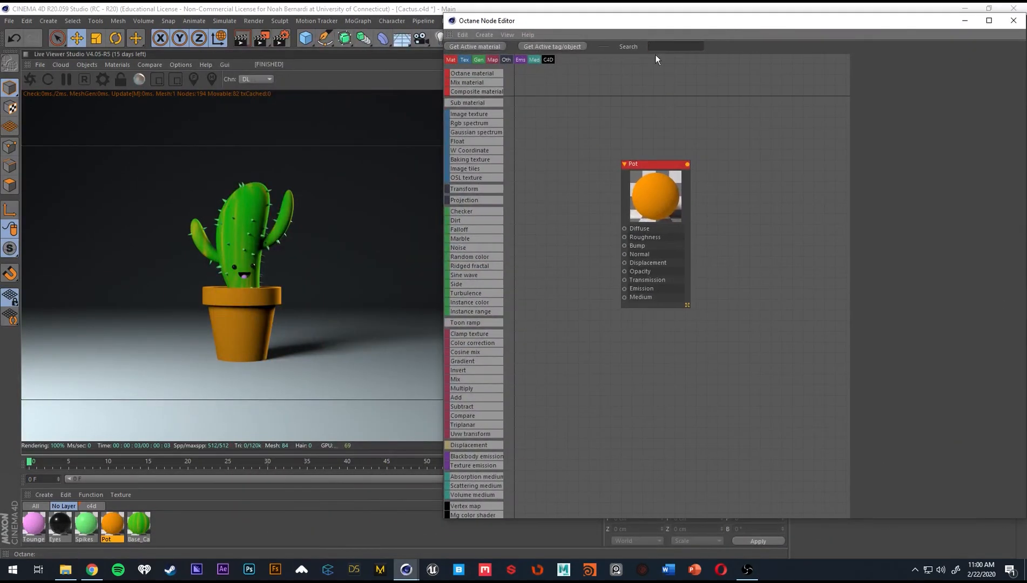
Add an Octane Noise texture and connect it to the Pot material's Diffuse input.
text(nois)
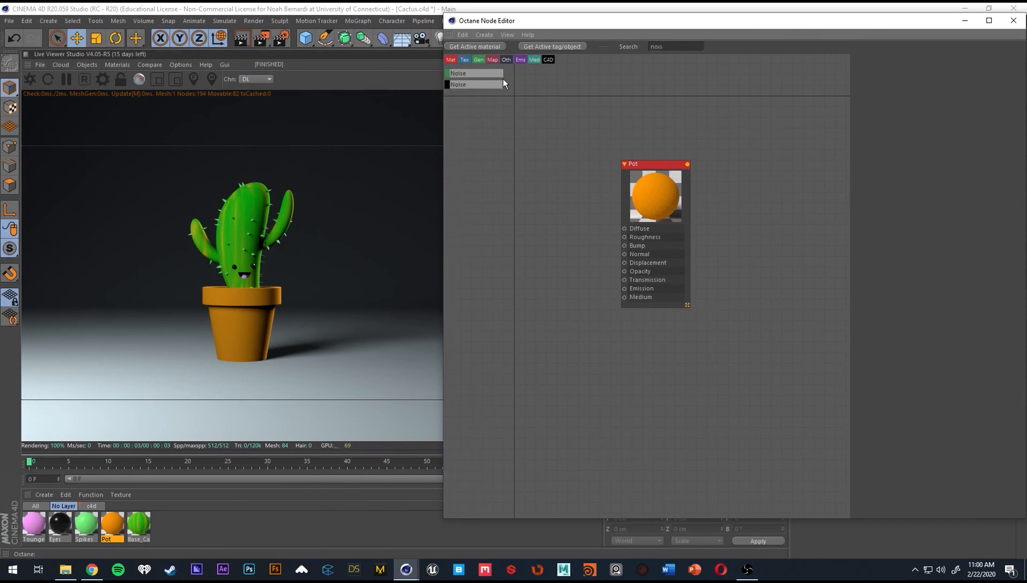
drag(481, 74, 542, 217)
drag(668, 195, 716, 202)
drag(592, 218, 673, 236)
drag(580, 269, 523, 262)
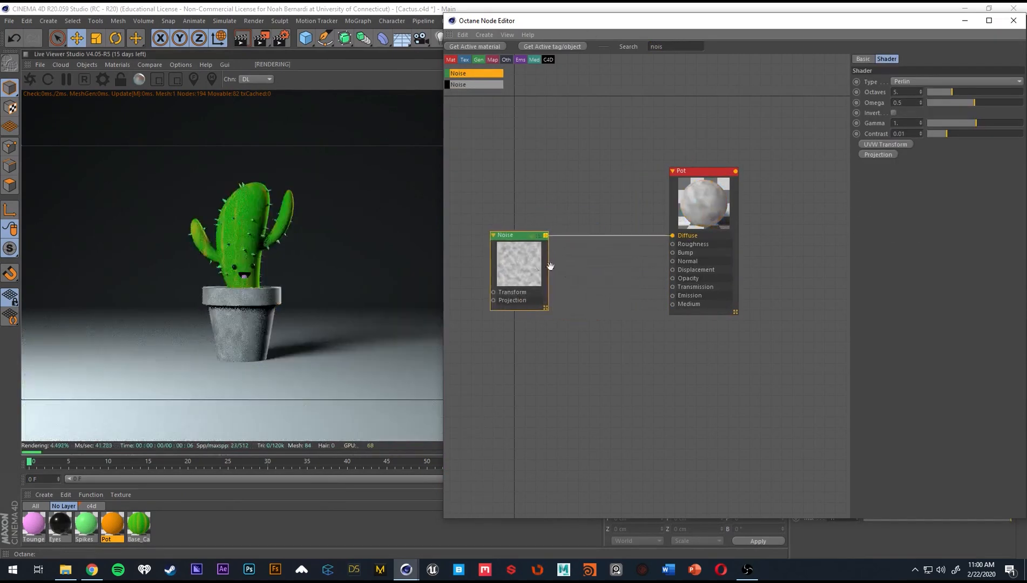
Add a Texture Projection node to the Noise texture's Projection input and set its projection to Box.
drag(694, 171, 733, 164)
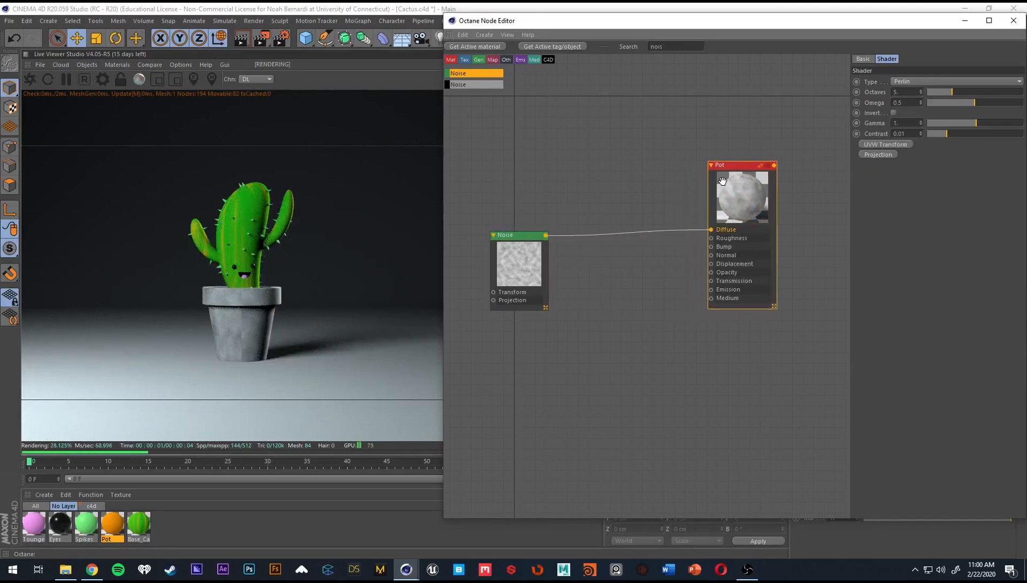
click(509, 265)
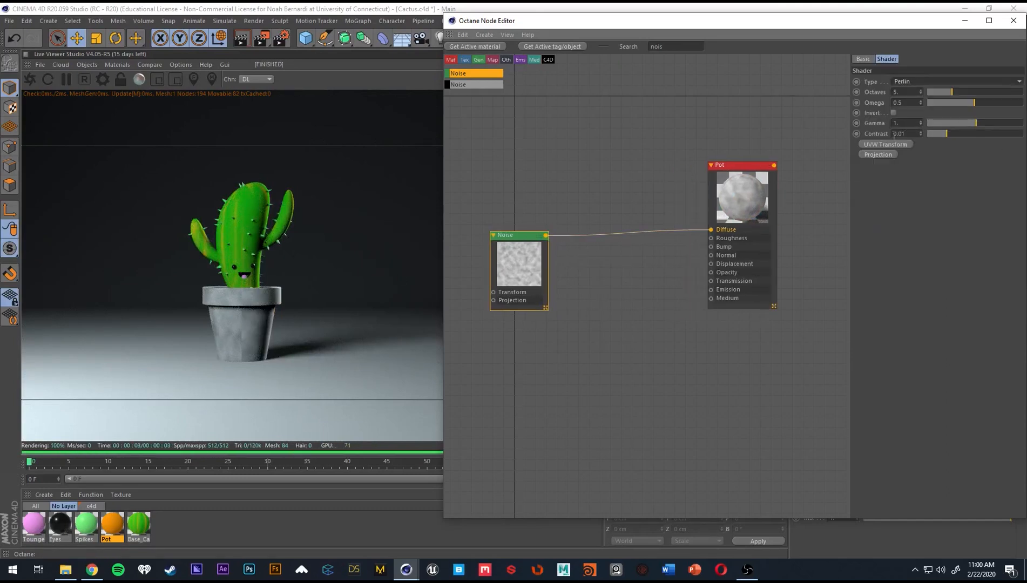
click(883, 157)
middle_drag(615, 164, 672, 154)
drag(702, 154, 499, 300)
click(931, 81)
click(938, 91)
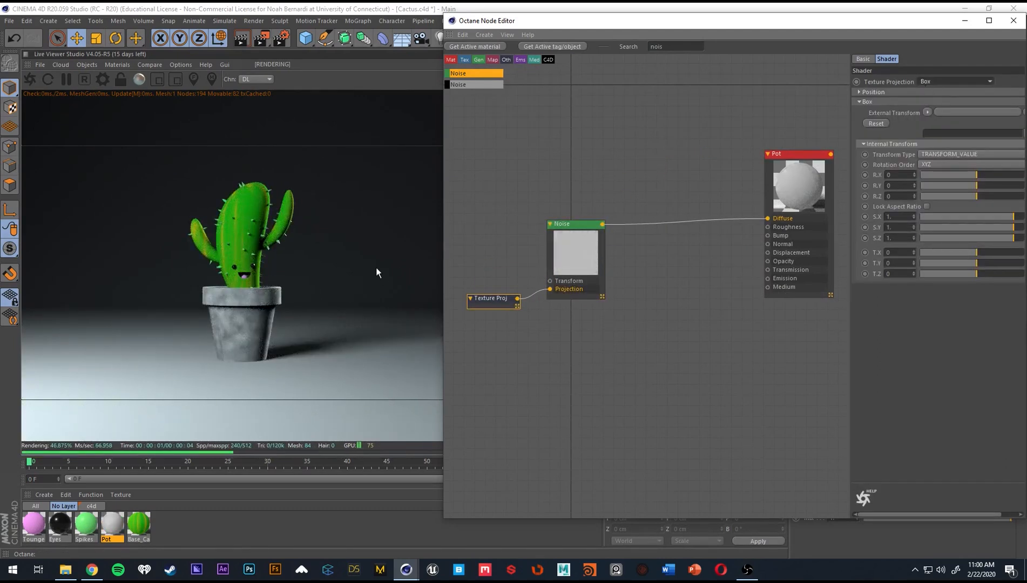
Switch the Noise texture's projection type to Cylindrical and tidy the Texture Projection node's placement.
click(930, 84)
click(939, 103)
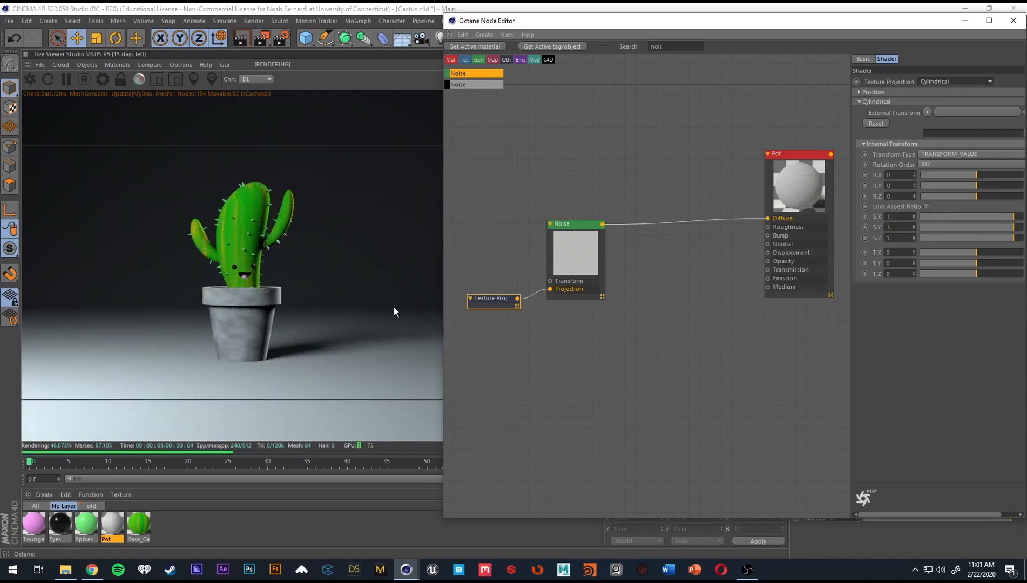
middle_drag(575, 296, 597, 300)
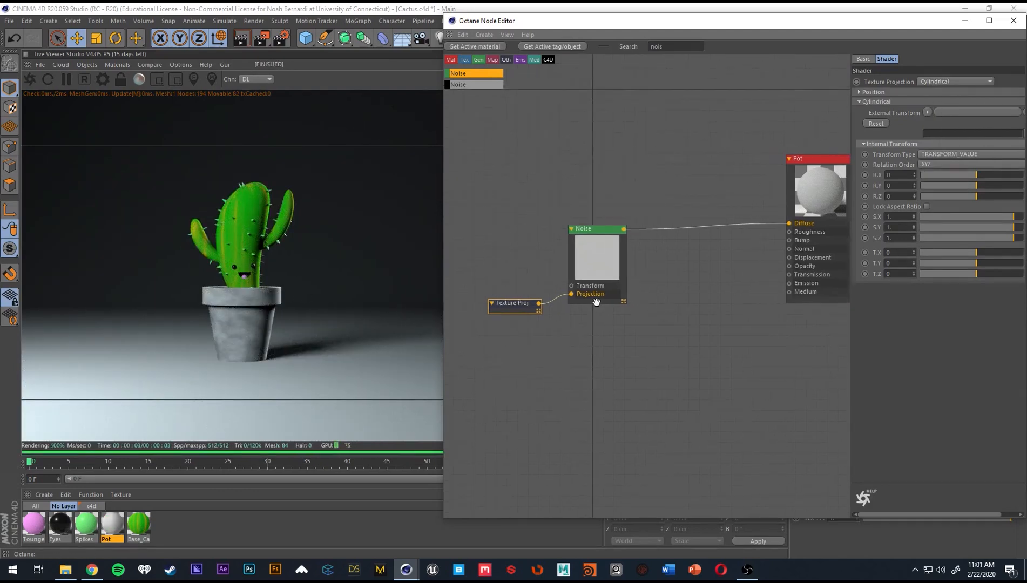
drag(520, 308, 514, 303)
Insert an Octane Gradient node between the Noise texture and the Pot material's Diffuse input.
click(610, 264)
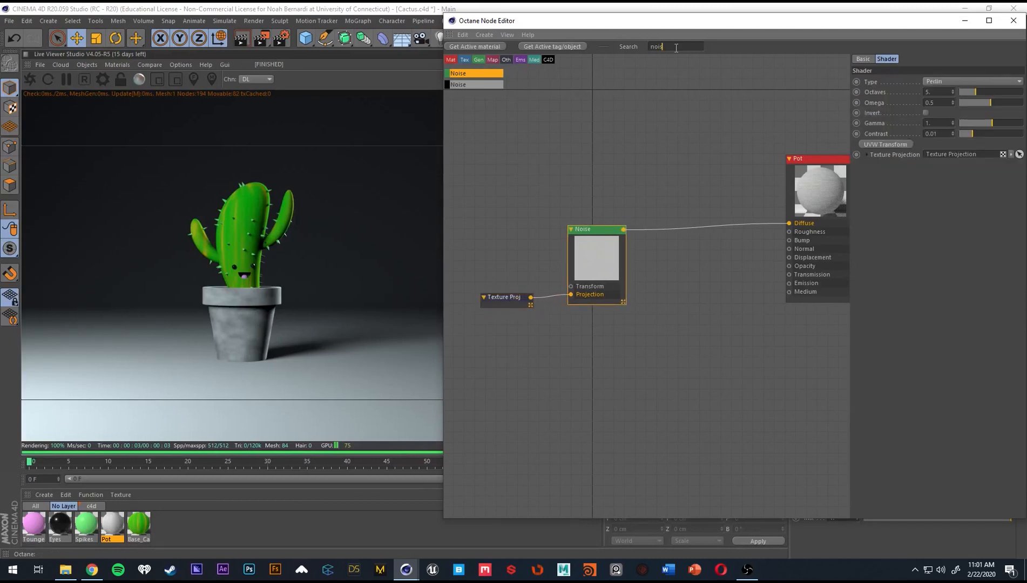
text(noi)
key(BackSpace)
key(BackSpace)
key(BackSpace)
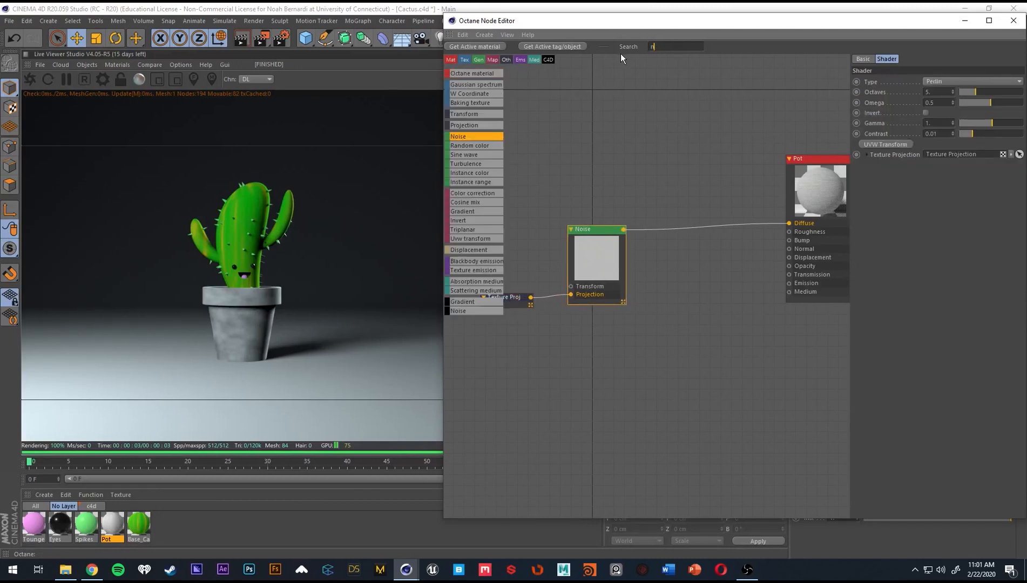
text(grad)
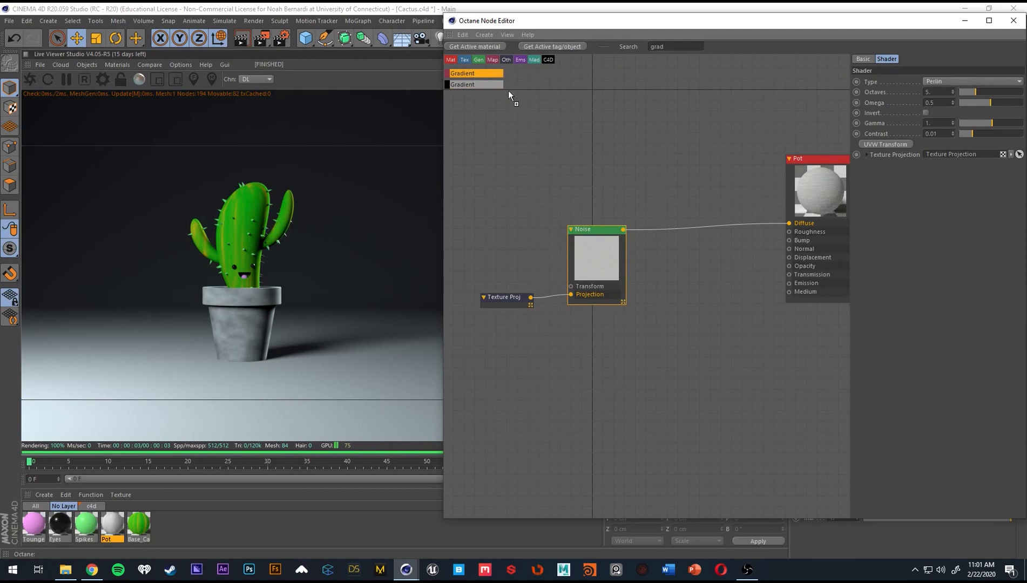
drag(693, 223, 705, 226)
click(660, 230)
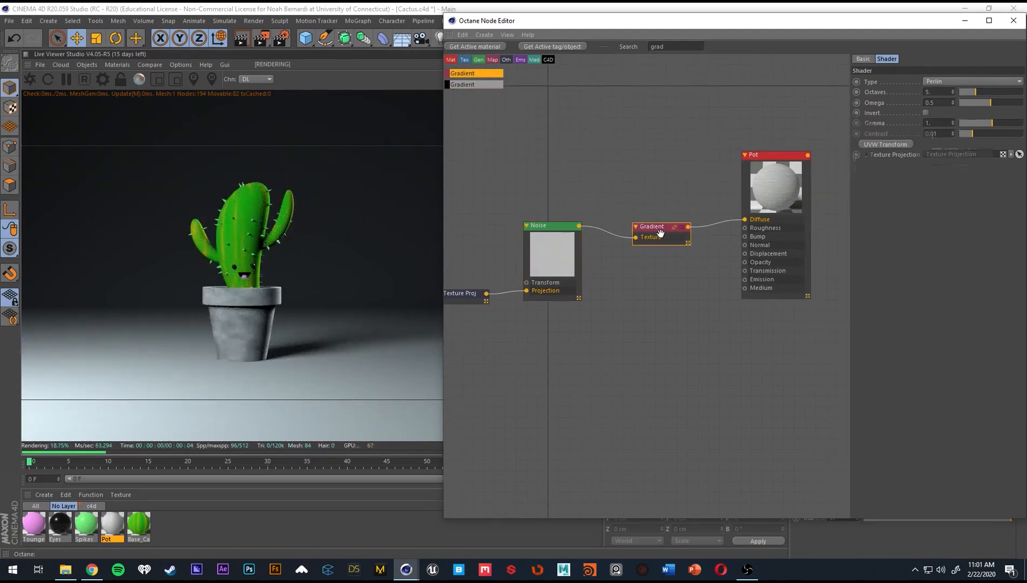
Color the gradient's starting knot dark orange with H 40°, S 98% and V 61%.
double_click(910, 186)
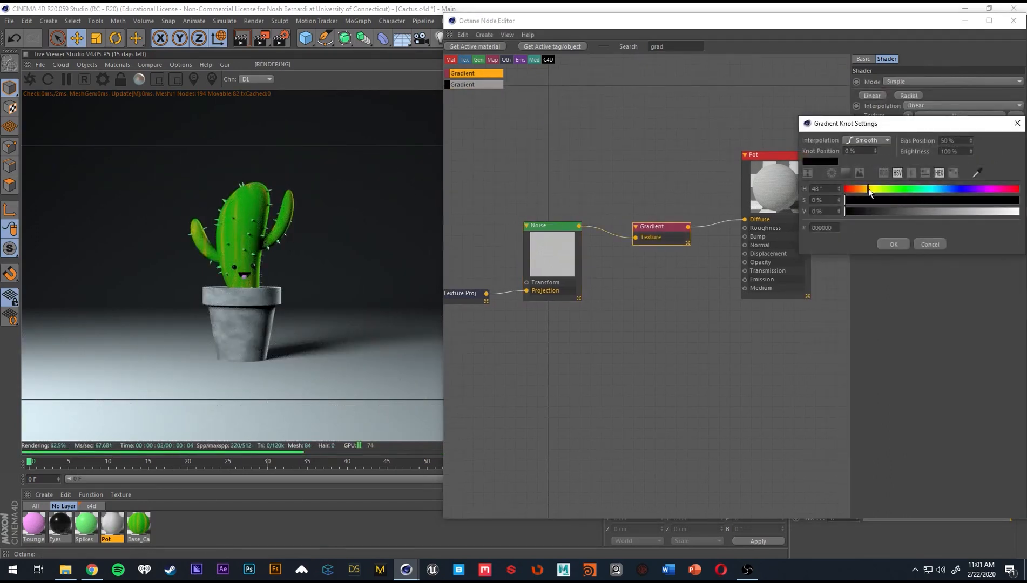
drag(887, 202, 1016, 202)
drag(991, 212, 951, 218)
drag(875, 190, 863, 189)
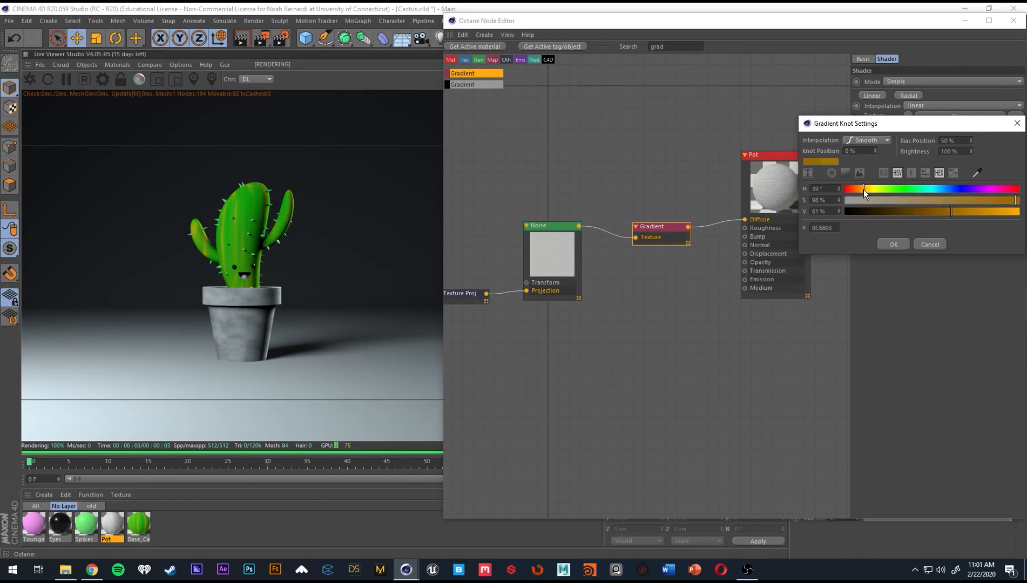
click(902, 242)
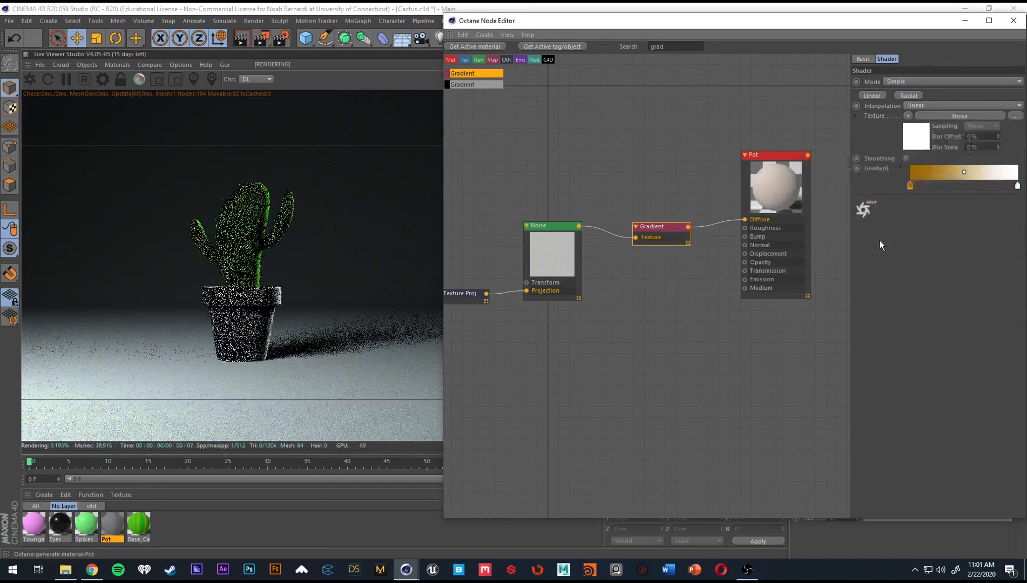
Color the gradient's end knot bright orange with H 32°, S 92% and V 85%.
double_click(1018, 186)
click(865, 192)
mouse_move(866, 201)
mouse_down()
mouse_move(1006, 204)
mouse_move(861, 191)
mouse_up()
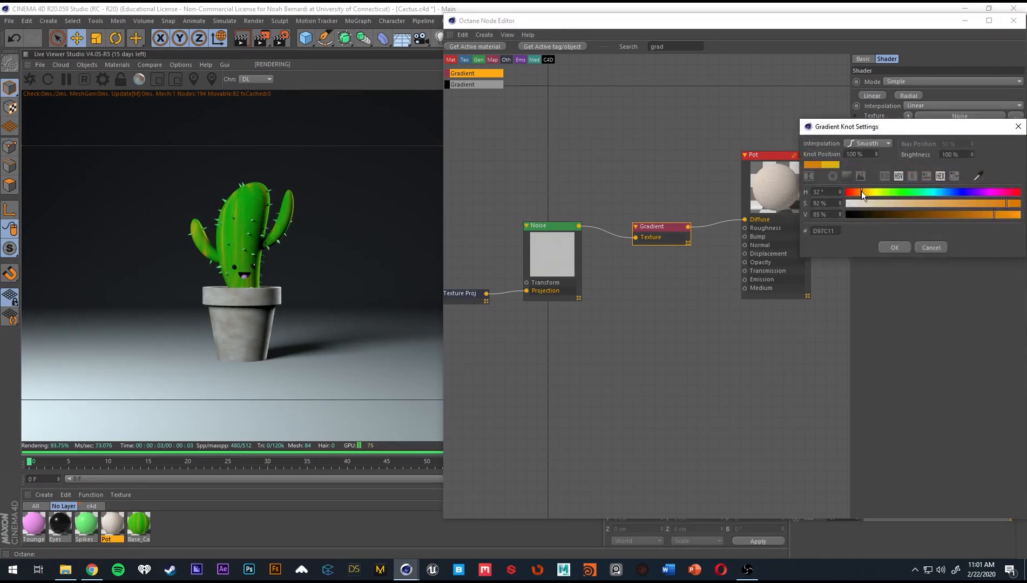
click(894, 247)
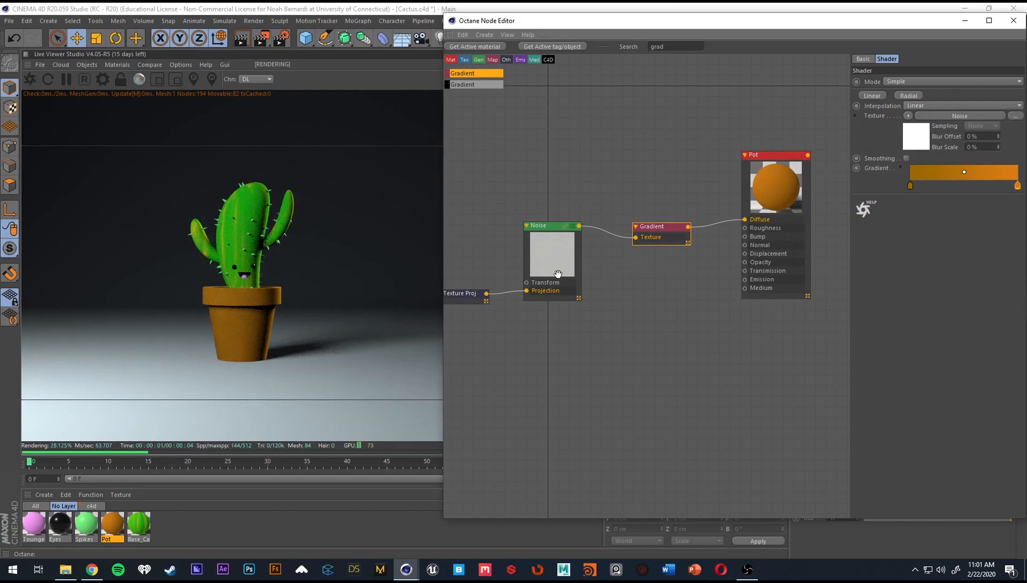
Connect the Noise texture to the Pot material's Bump input and move the Gradient node clear of the new connection.
drag(579, 226, 636, 238)
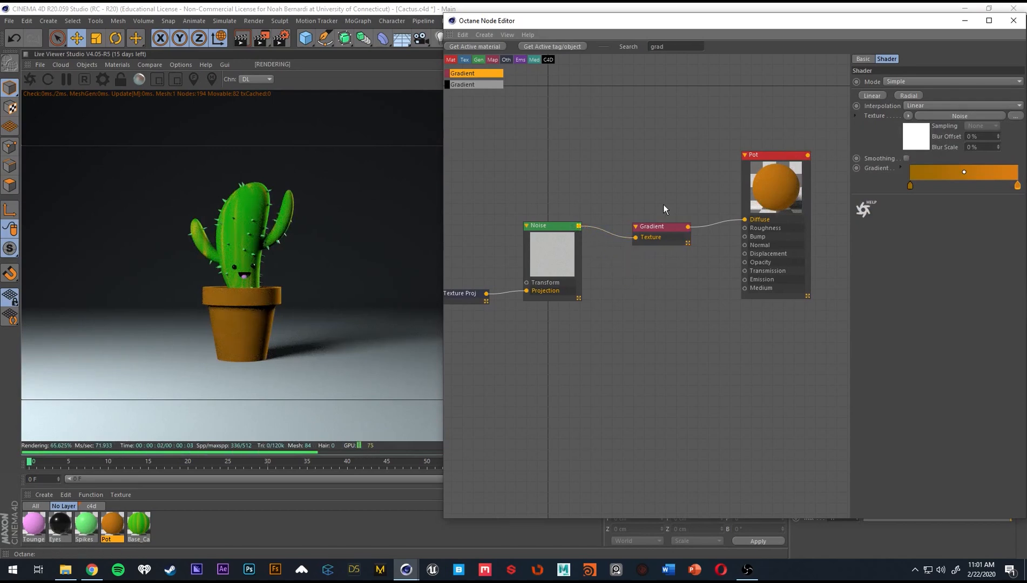
drag(790, 190, 800, 197)
drag(663, 228, 661, 222)
click(551, 240)
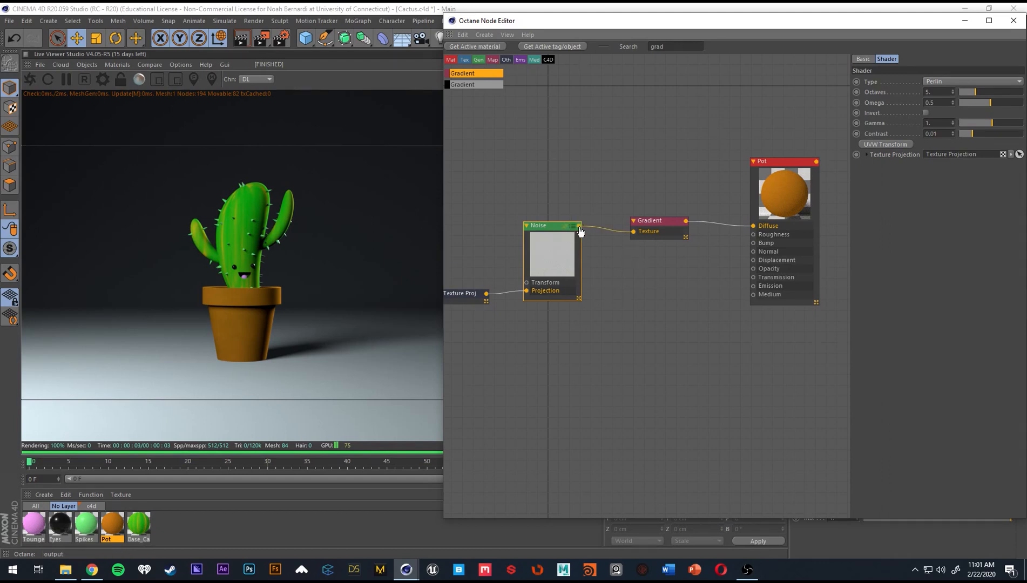
click(785, 195)
click(988, 58)
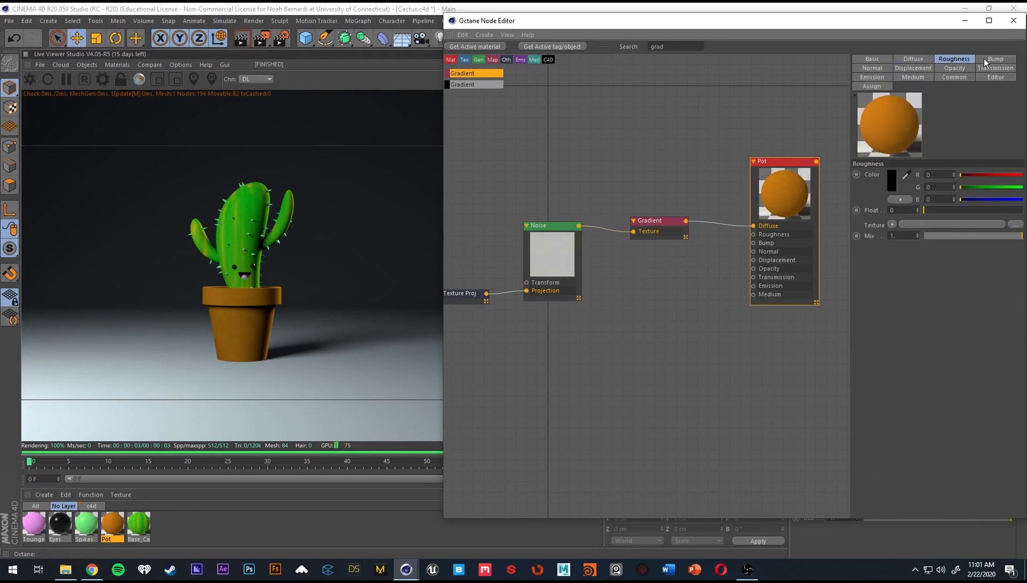
drag(579, 225, 754, 244)
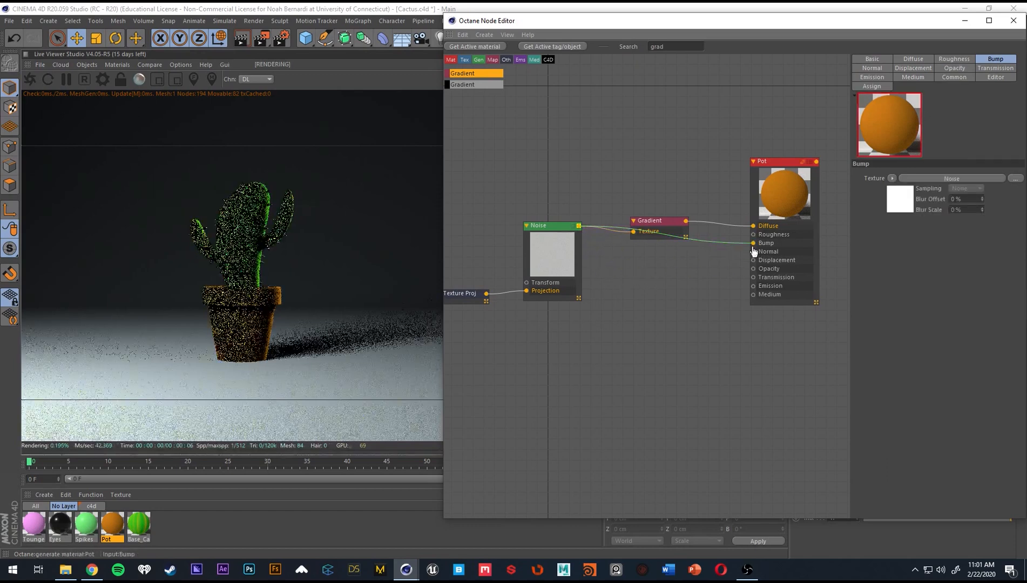
drag(658, 219, 659, 183)
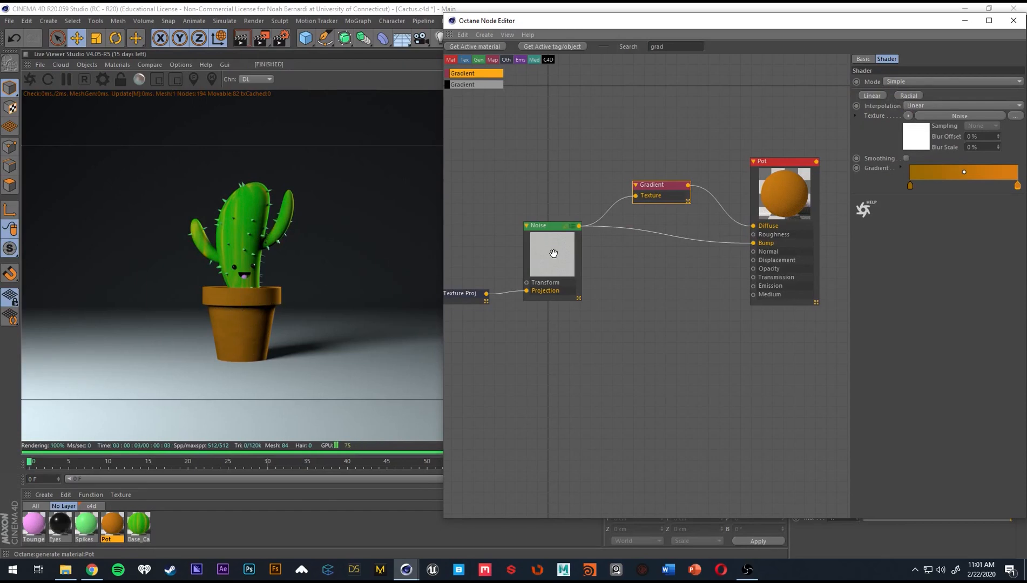
Insert a Color Correction node between the Noise texture and the Bump input and set its contrast to about 0.51.
drag(566, 261, 560, 263)
drag(471, 297, 461, 288)
drag(557, 263, 549, 269)
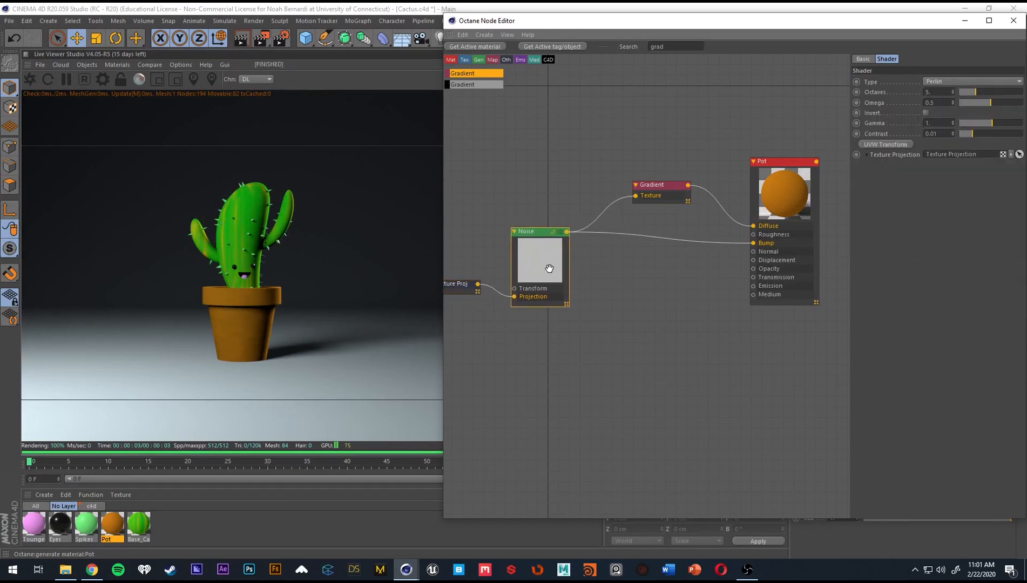
text(color)
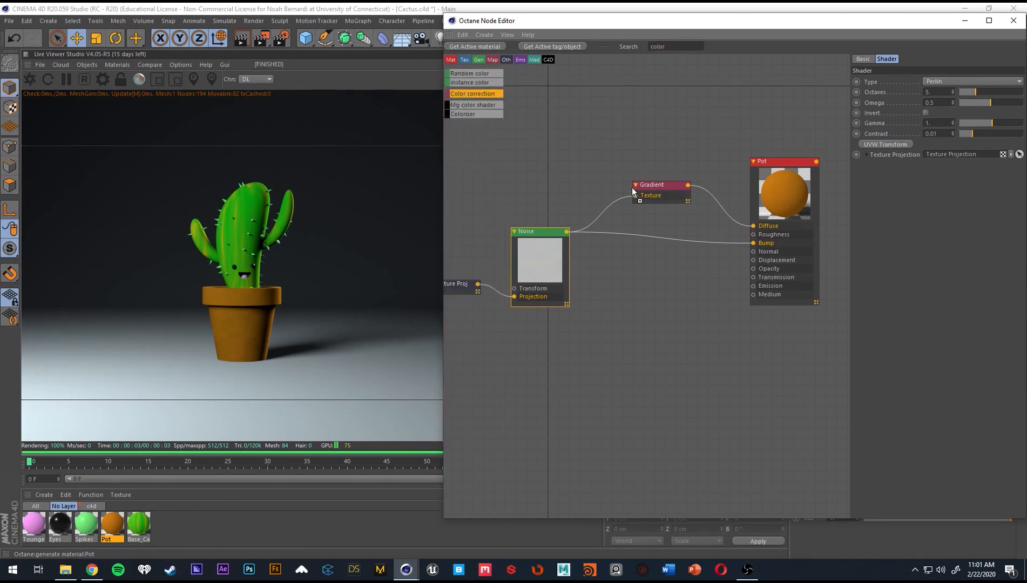
drag(633, 192, 663, 236)
click(680, 251)
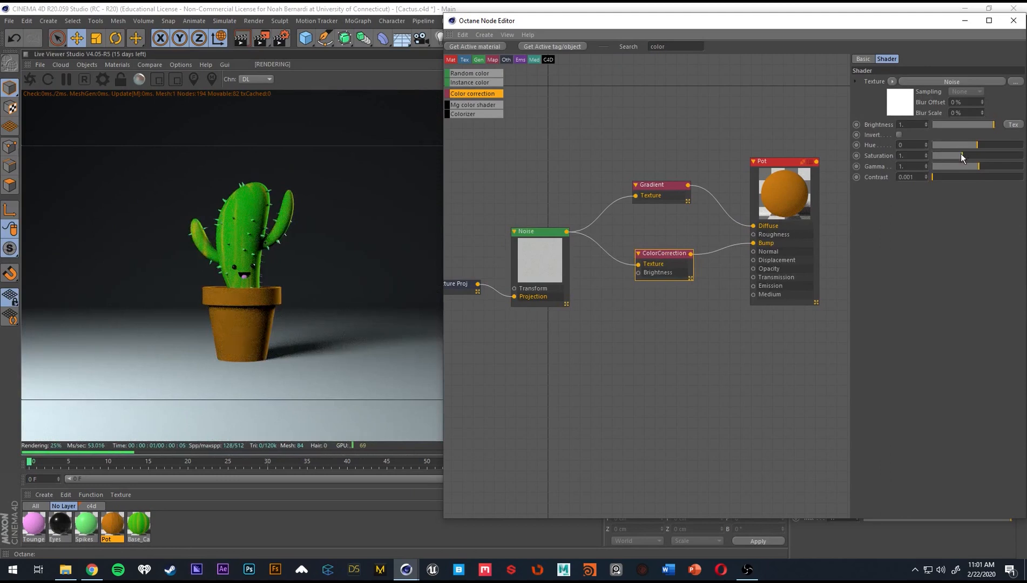
drag(950, 177, 996, 177)
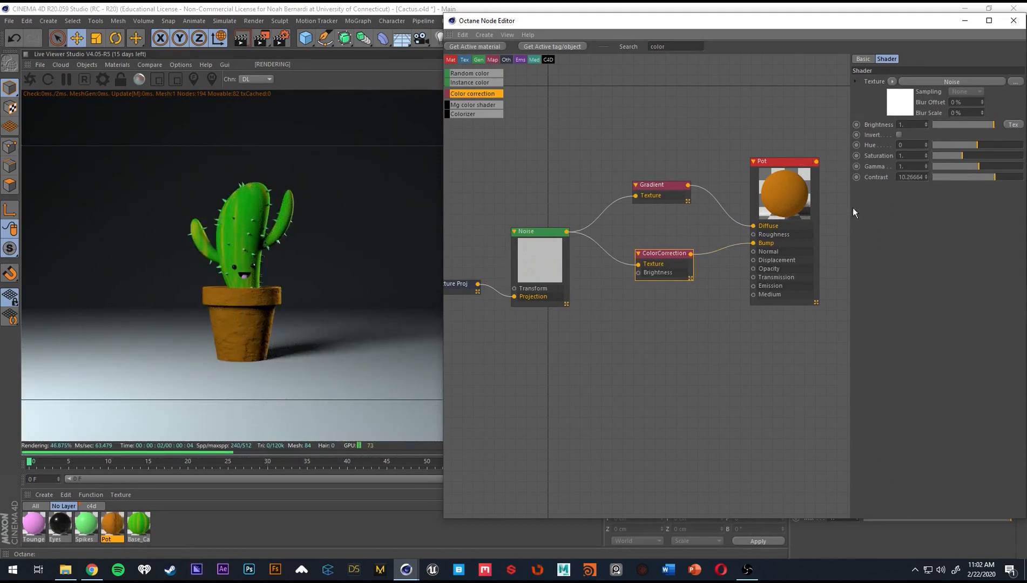
drag(957, 179, 975, 171)
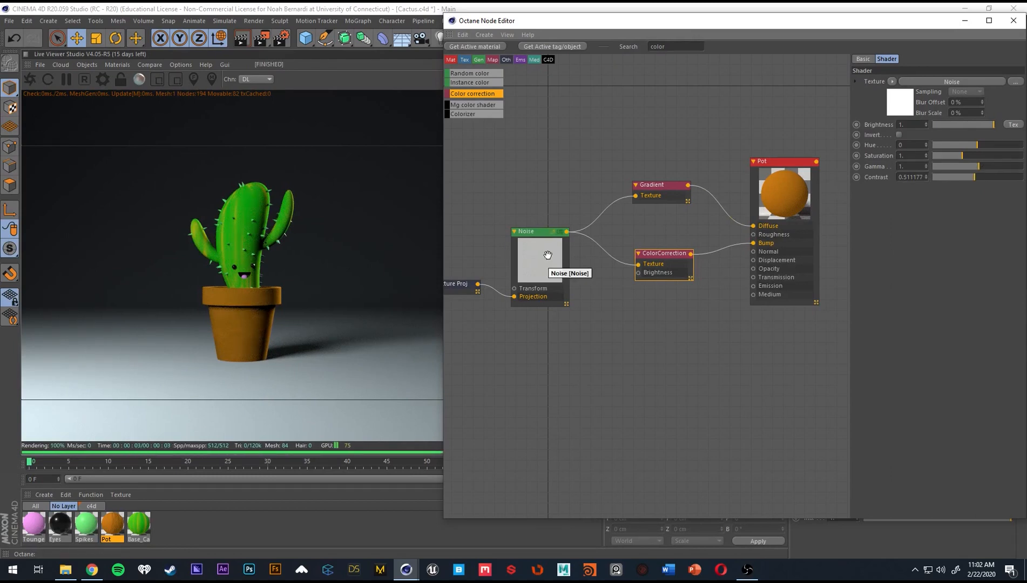
Change the Pot material type to Glossy and set its roughness to 0.3.
click(815, 196)
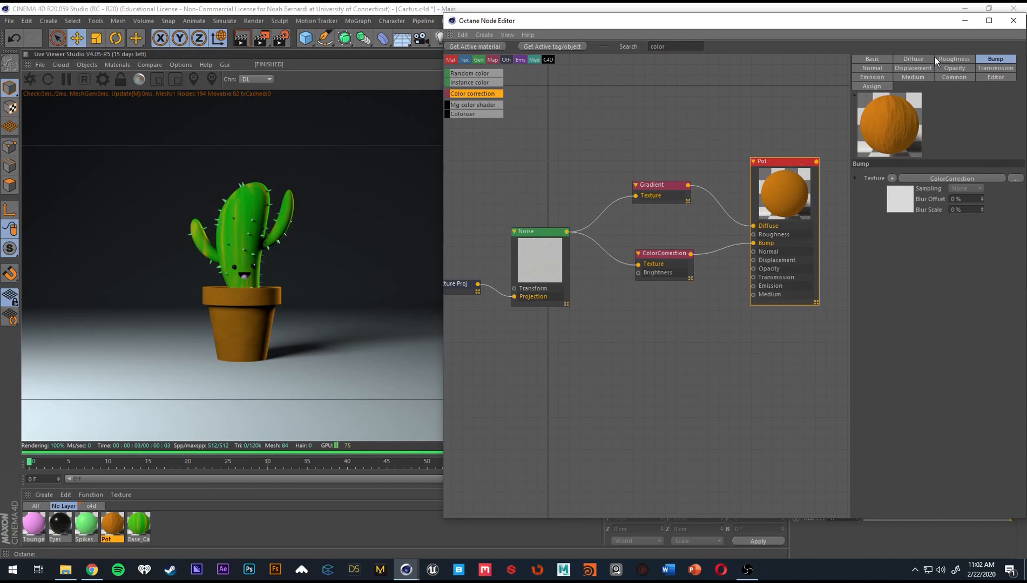
click(873, 58)
click(939, 195)
click(930, 211)
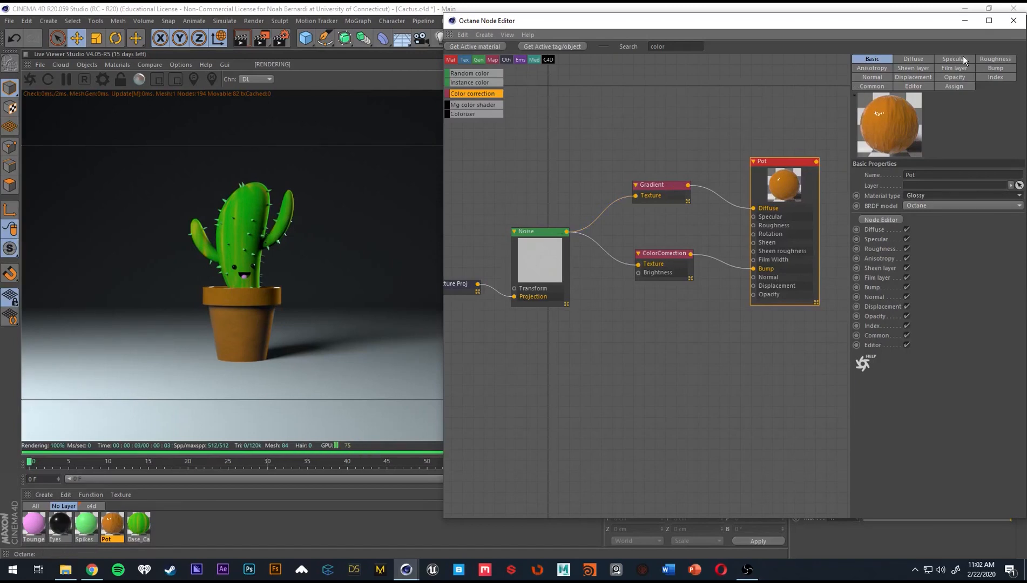
click(995, 58)
scroll(938, 209, up, 2)
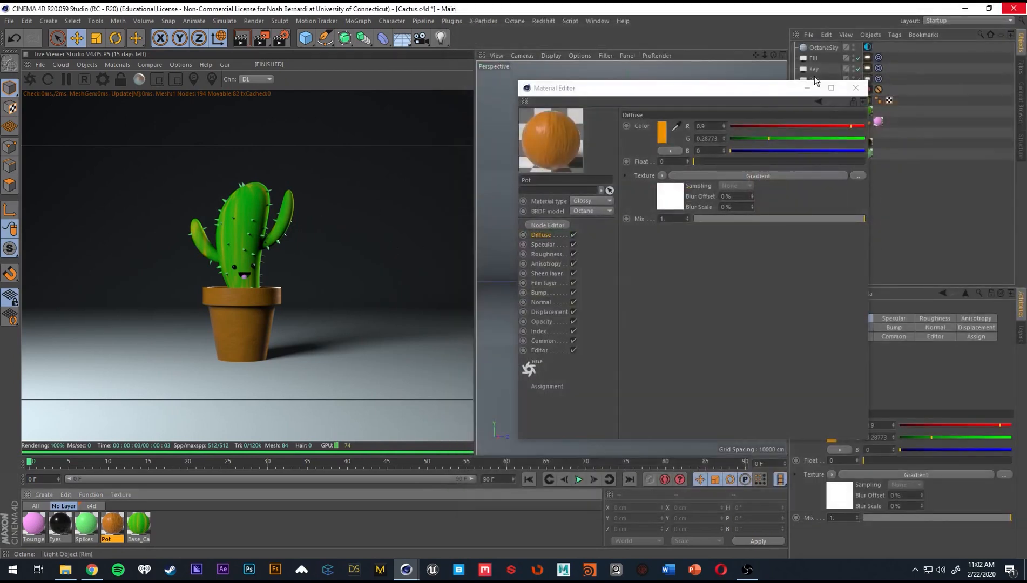
Leave the Pot node editor and duplicate the Tounge material.
drag(704, 93, 729, 89)
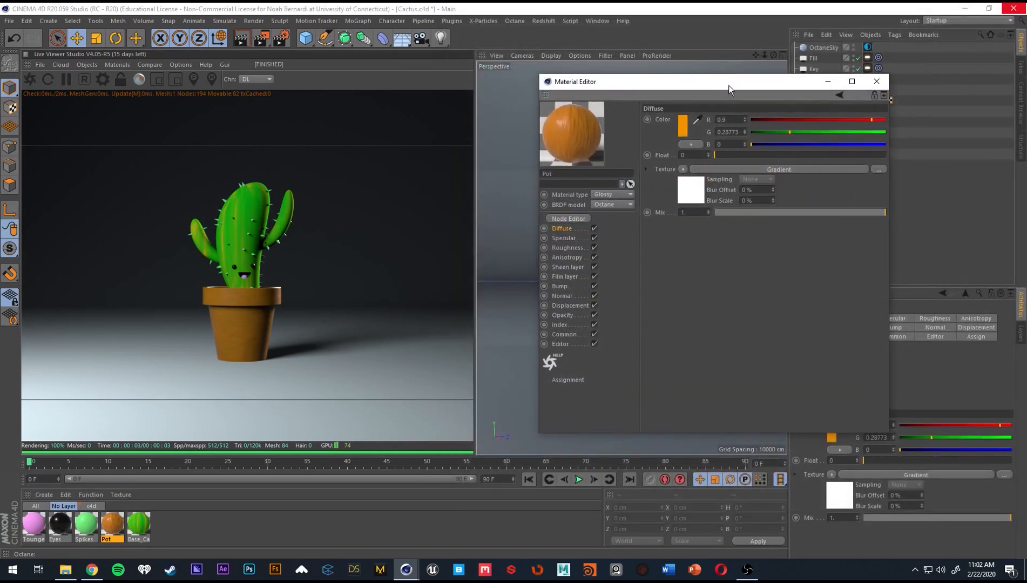
click(187, 530)
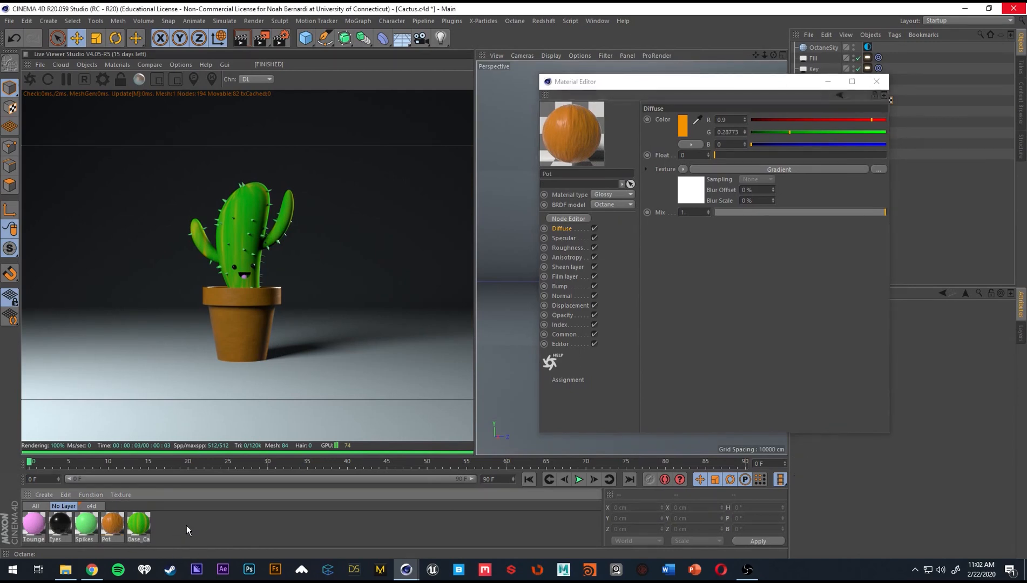
click(33, 524)
key(ctrl+c)
key(ctrl+v)
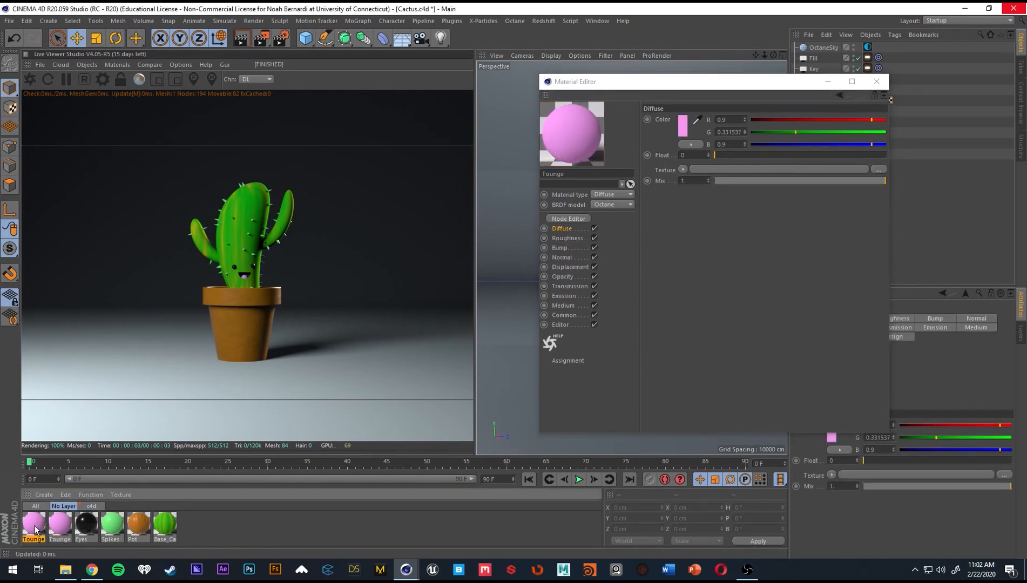
Set the copied Tounge material's diffuse color to gray with 0% saturation and 70% value, and apply it to the background.
click(684, 130)
click(596, 150)
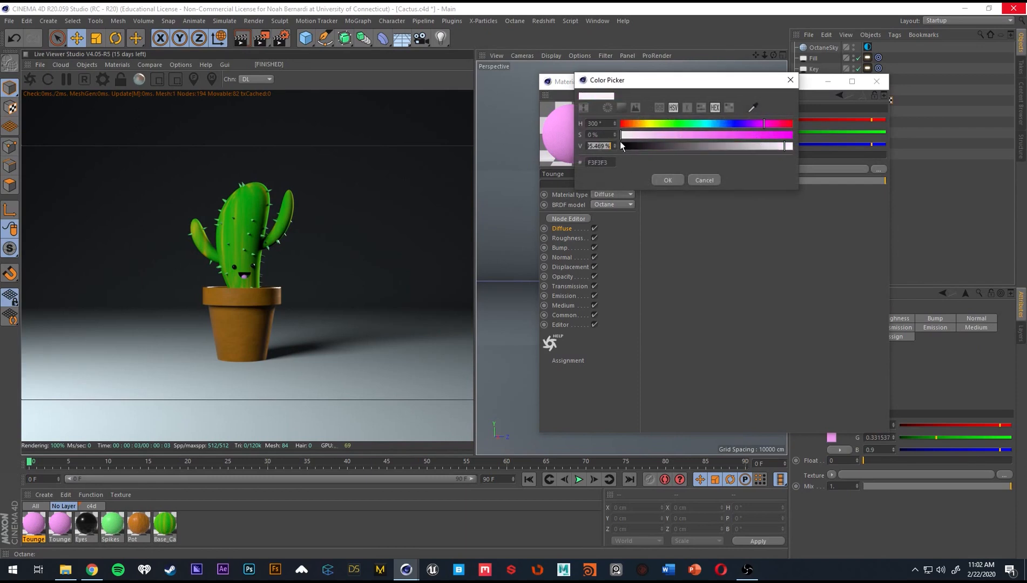
text(70)
key(Return)
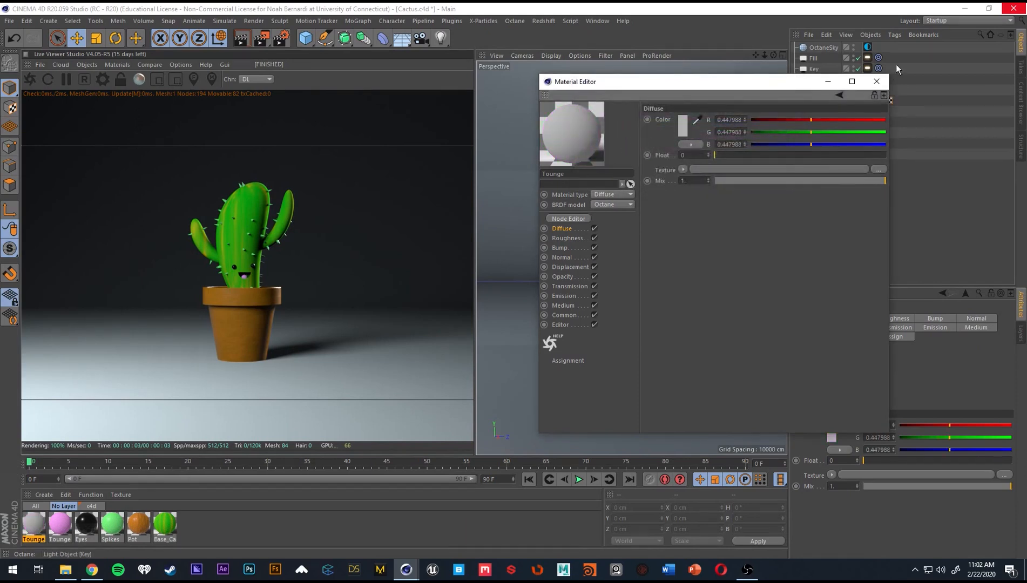
click(878, 81)
drag(34, 524, 120, 351)
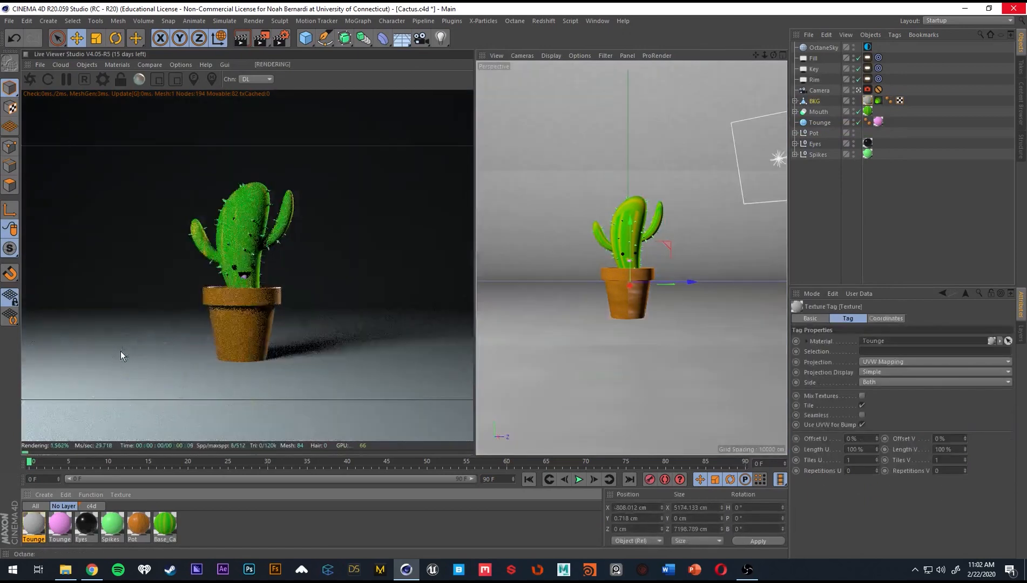
Try a lighter gray on the background's copied Tounge material by setting its diffuse color value to 85%.
double_click(30, 523)
drag(343, 75, 646, 51)
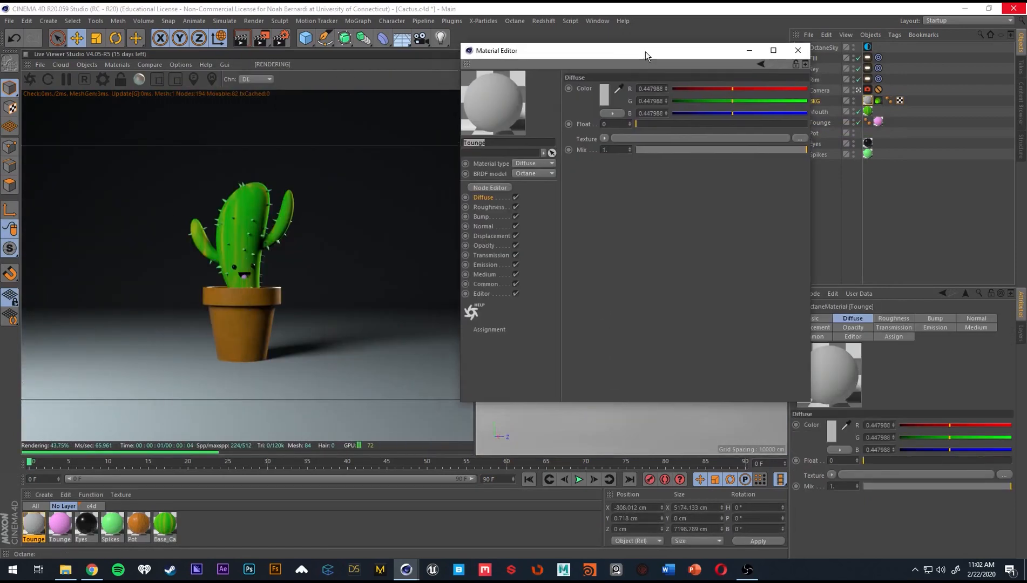
click(604, 92)
drag(517, 102, 451, 112)
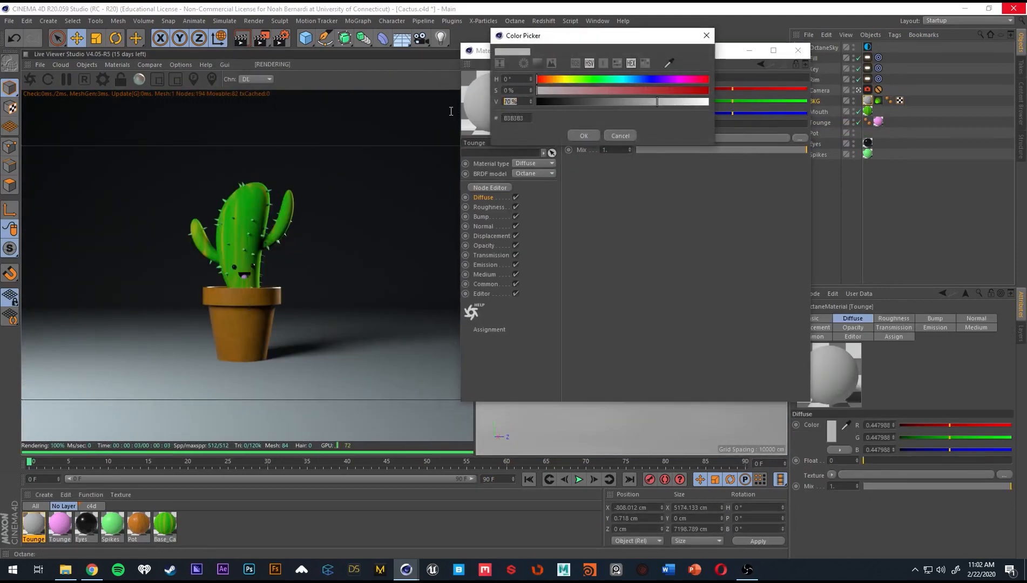
text(85)
key(Return)
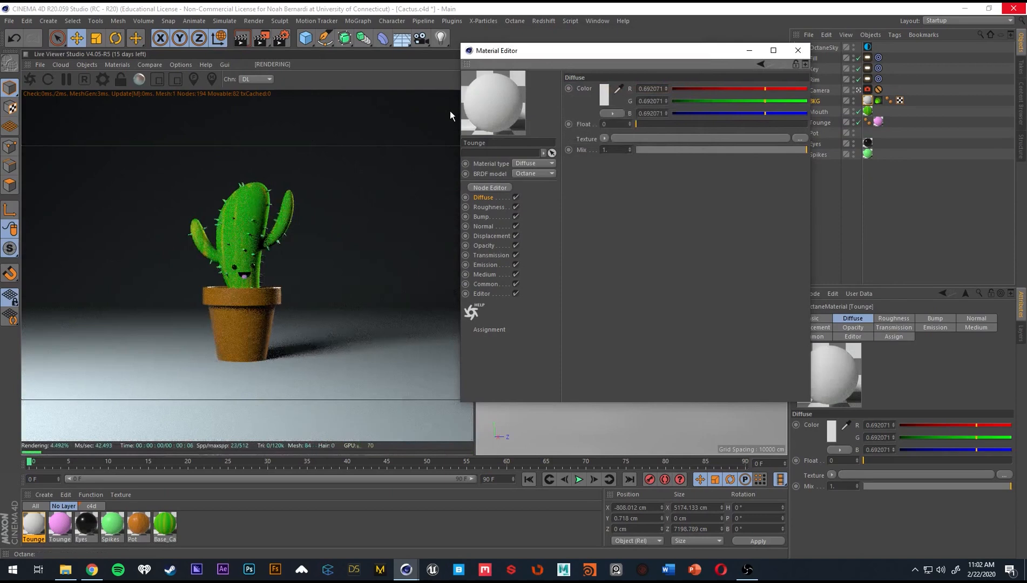
Try a much darker gray for the background material's diffuse color and undo the color changes.
click(608, 99)
drag(616, 104, 582, 106)
click(586, 138)
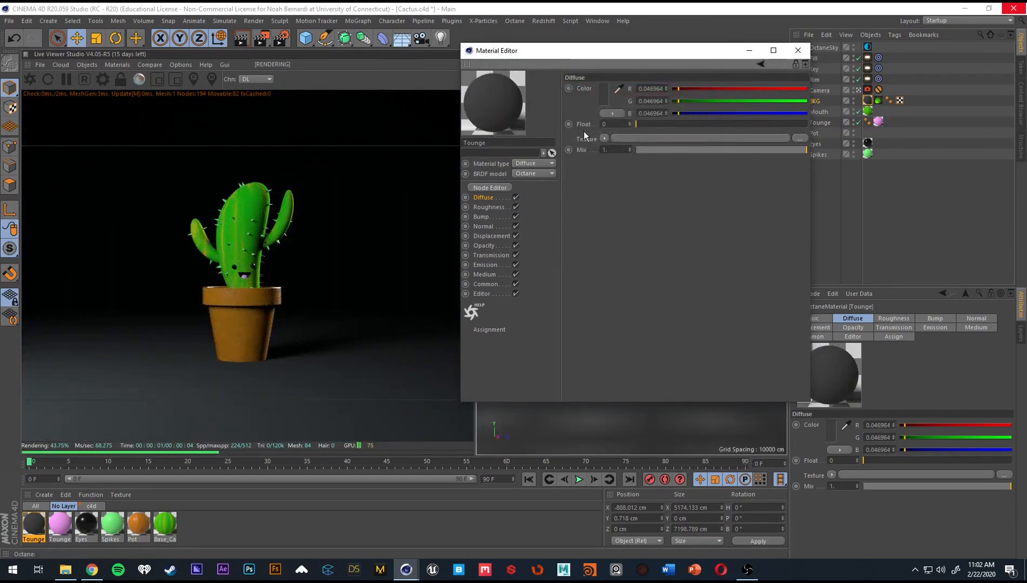
key(ctrl+z)
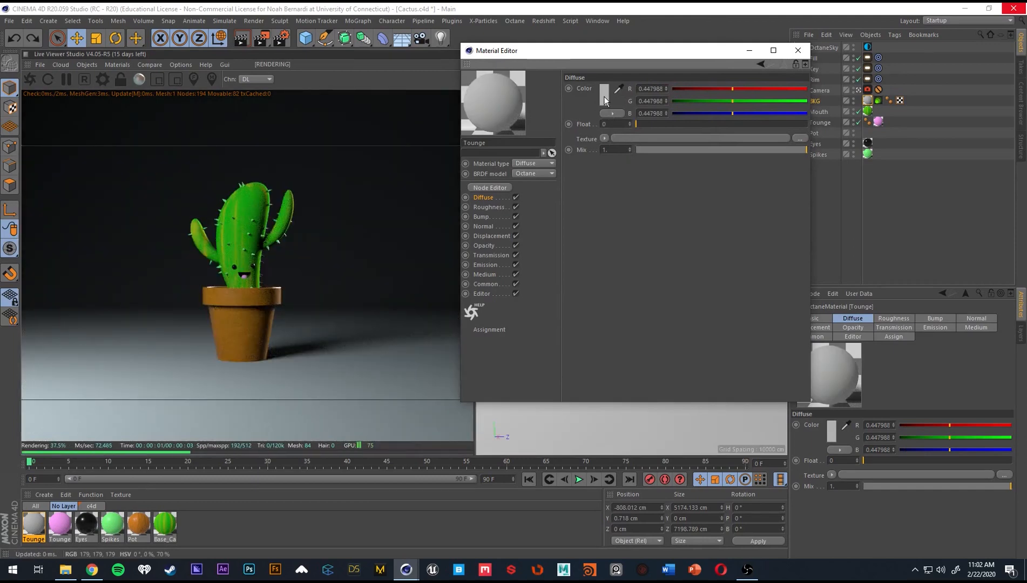
click(603, 96)
click(582, 143)
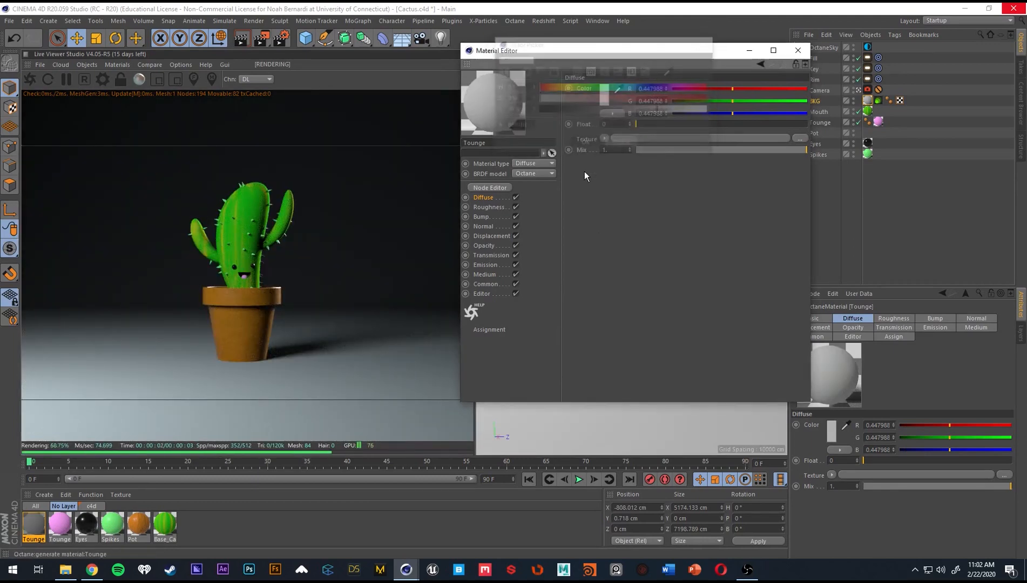
drag(530, 52, 595, 71)
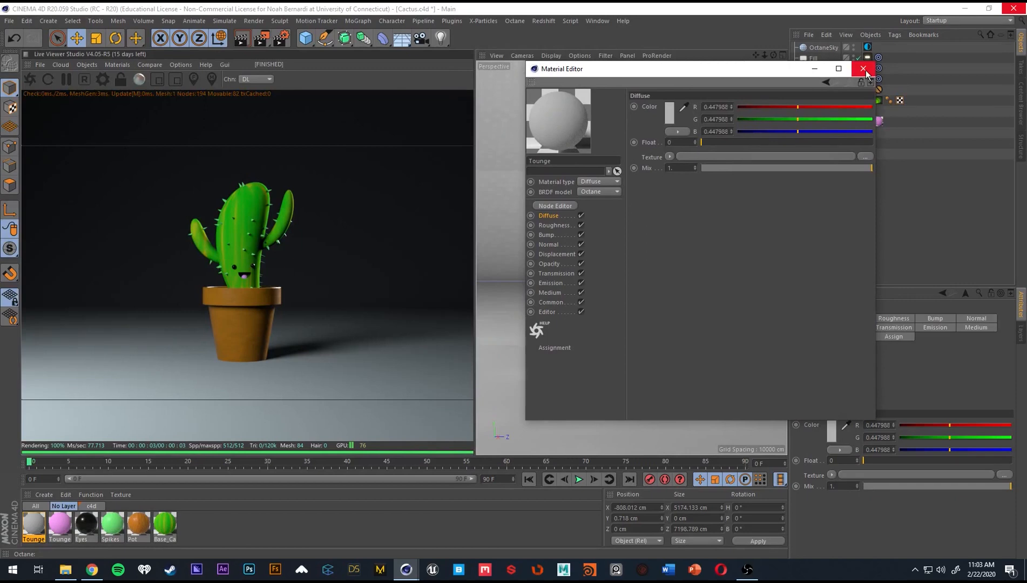
click(669, 112)
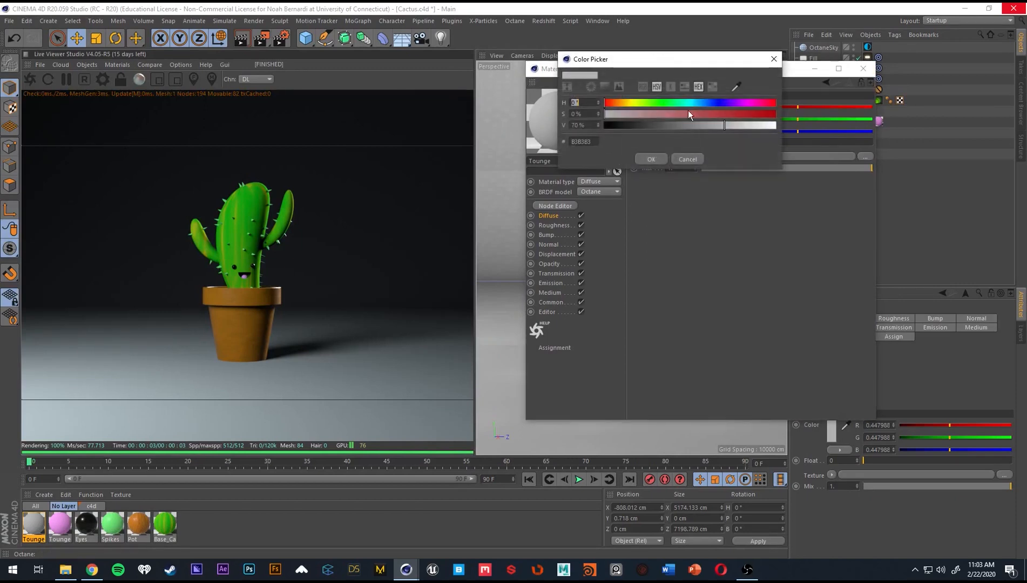
click(619, 105)
click(626, 104)
click(688, 160)
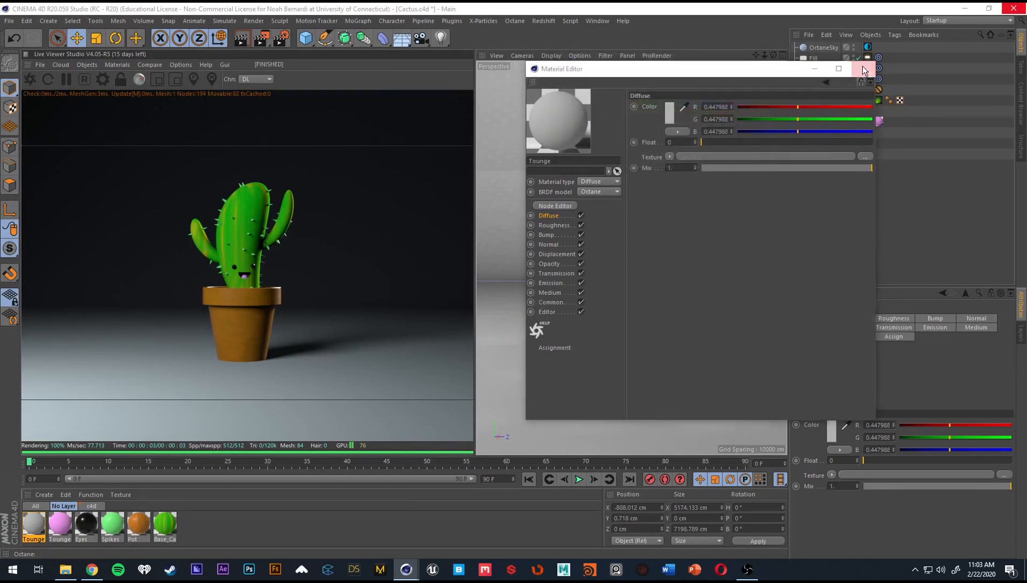
Close the background material's editor and save the scene.
click(863, 69)
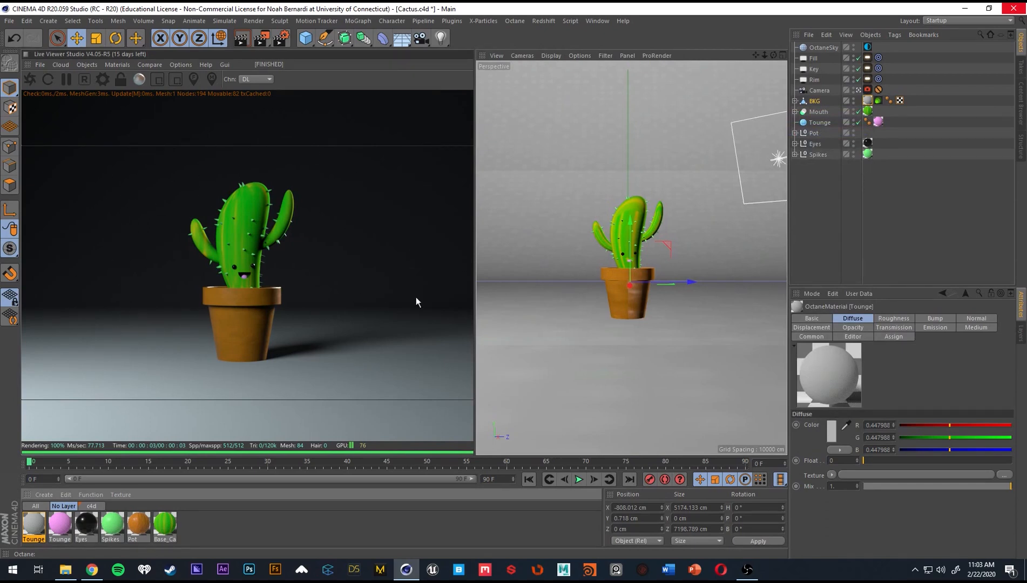
click(337, 222)
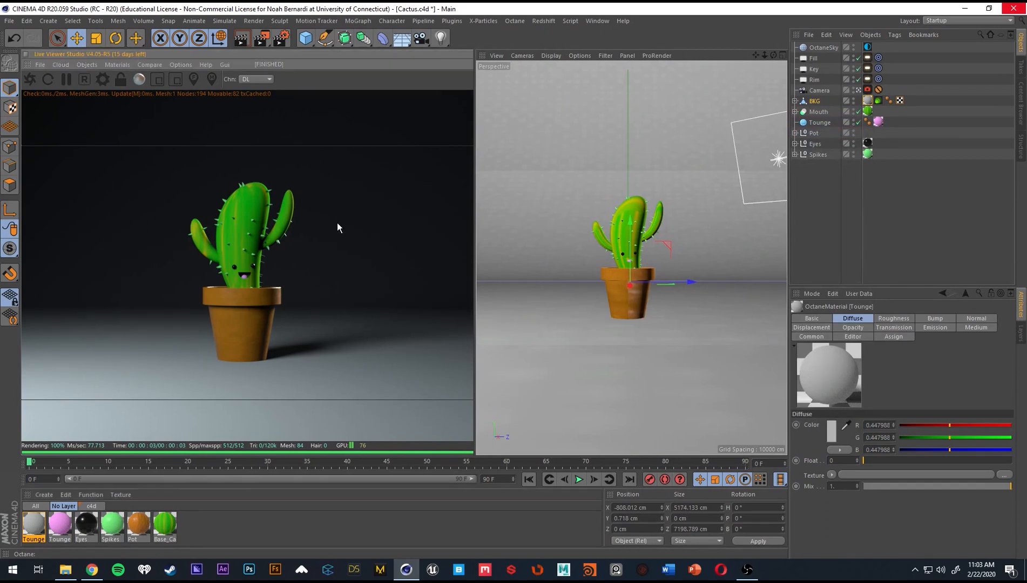
key(ctrl+s)
Select the Camera and open the Thinlens settings of its Octane camera tag.
click(880, 162)
click(867, 90)
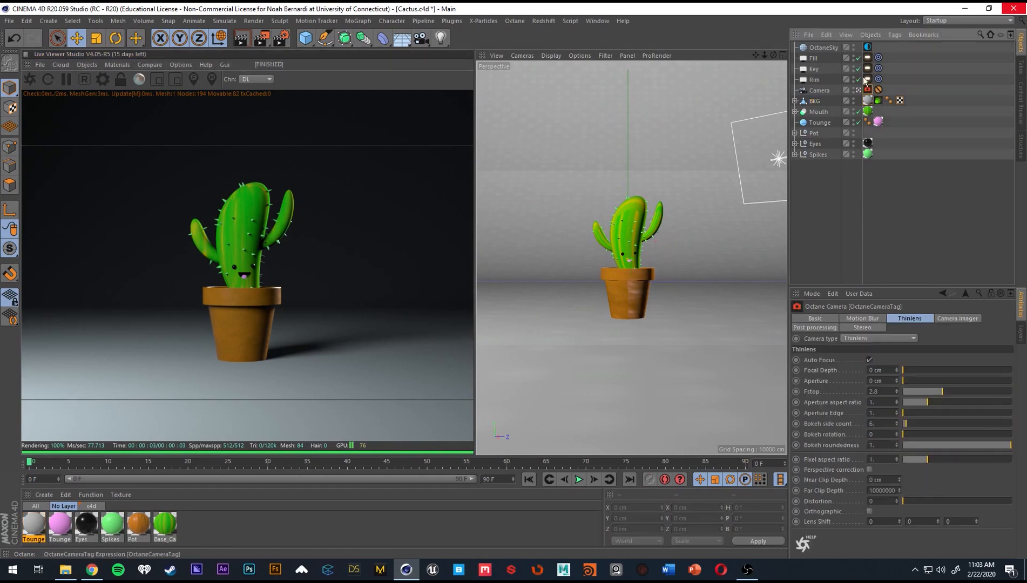
click(821, 91)
click(868, 91)
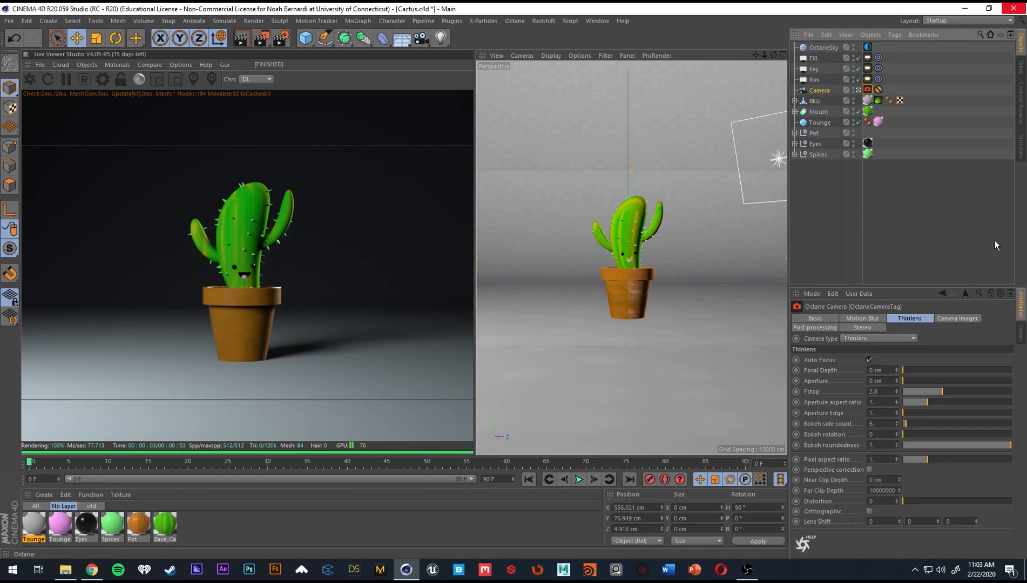
Enable the Camera Imager on the Octane camera tag and set the saturation to about 2.03.
click(948, 320)
click(870, 360)
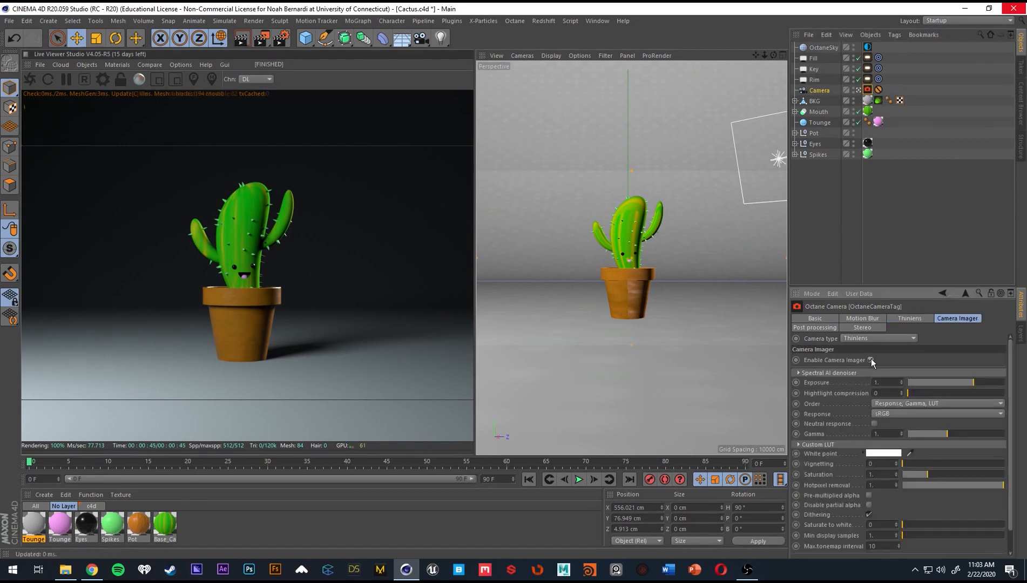
scroll(836, 449, down, 1)
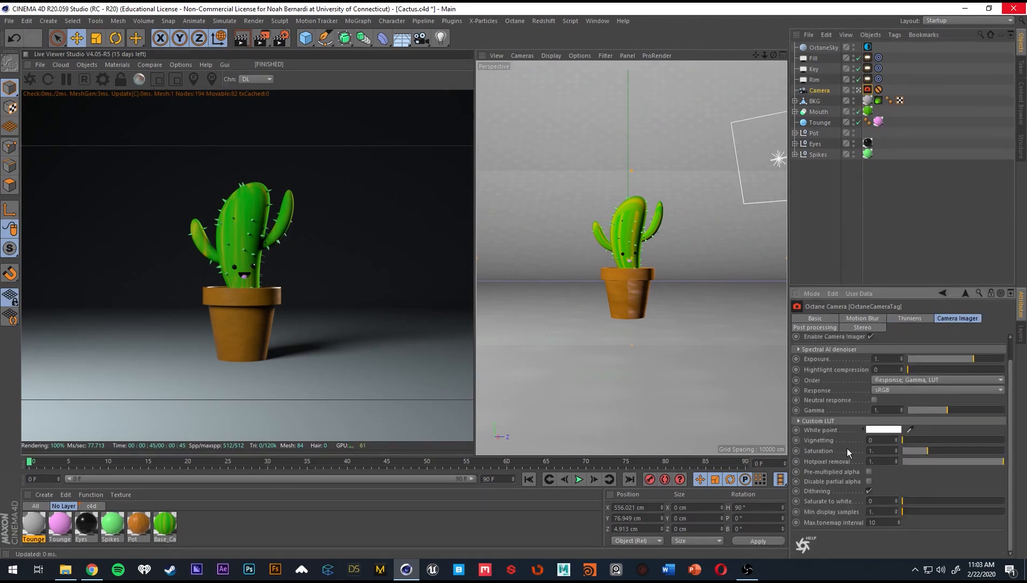
drag(910, 440, 954, 451)
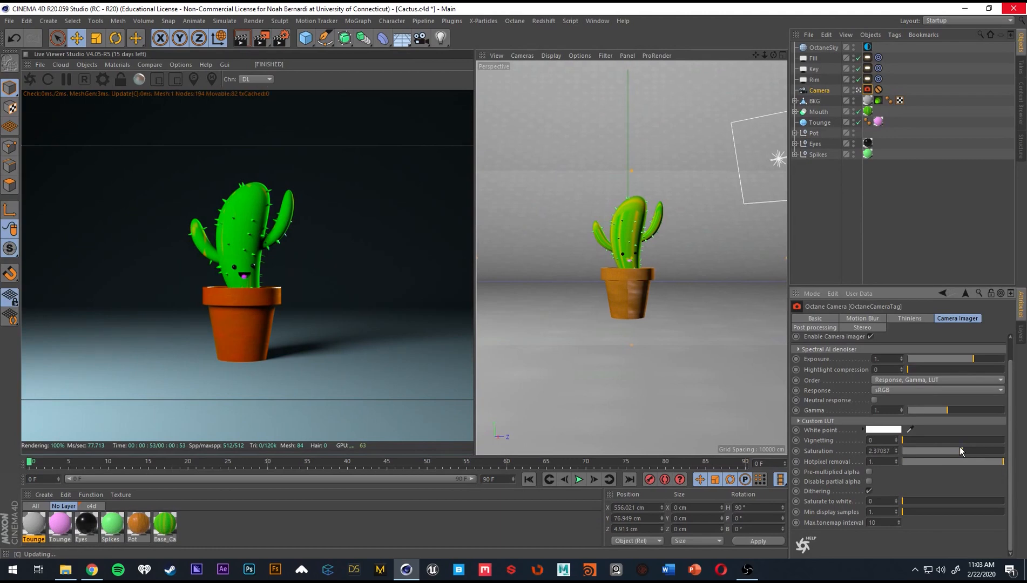
drag(965, 446, 954, 451)
Set the Camera Imager's saturate-to-white value to about 0.18 and show the Thinlens settings.
drag(910, 501, 1003, 502)
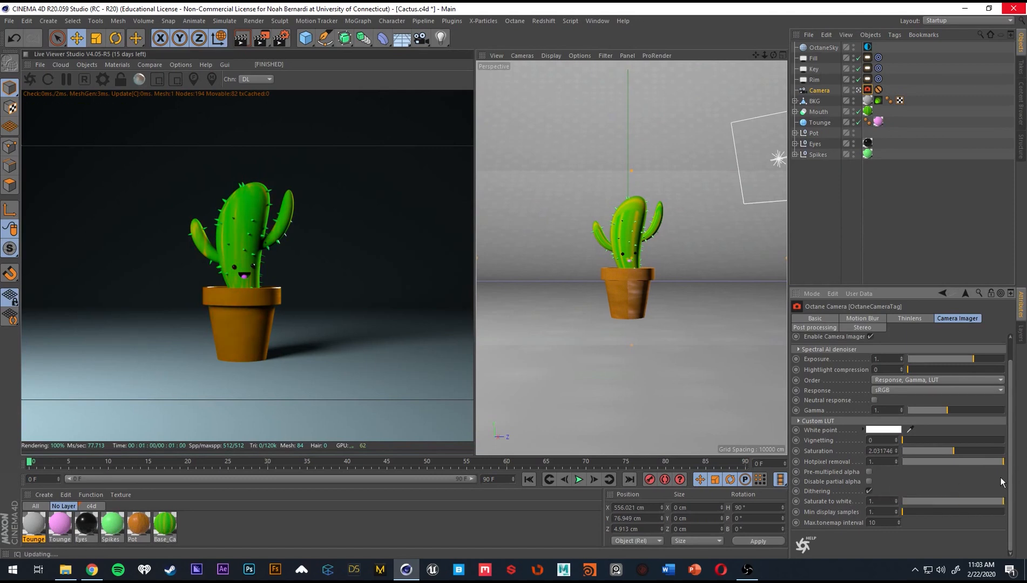
drag(1001, 478, 920, 482)
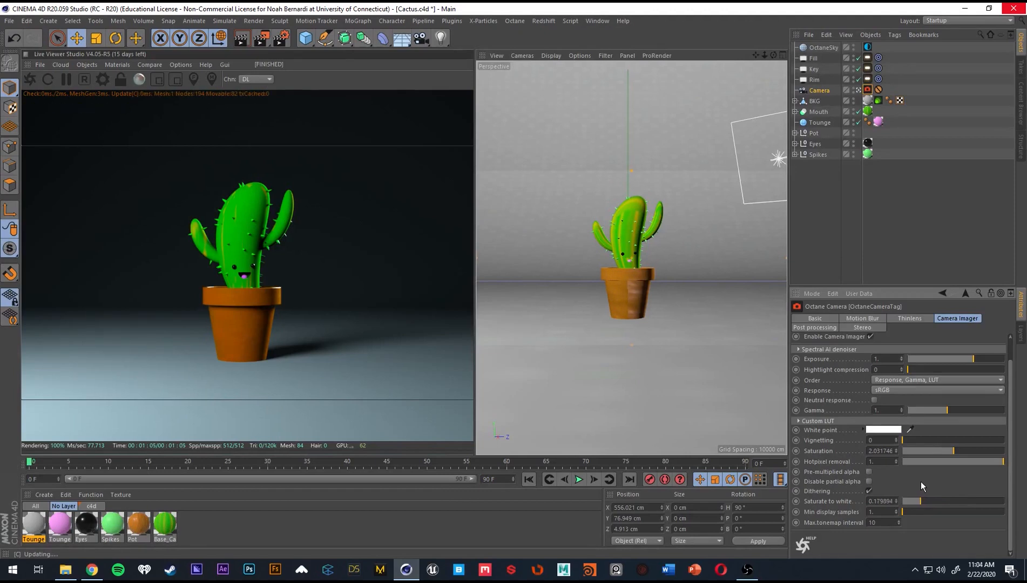
click(910, 318)
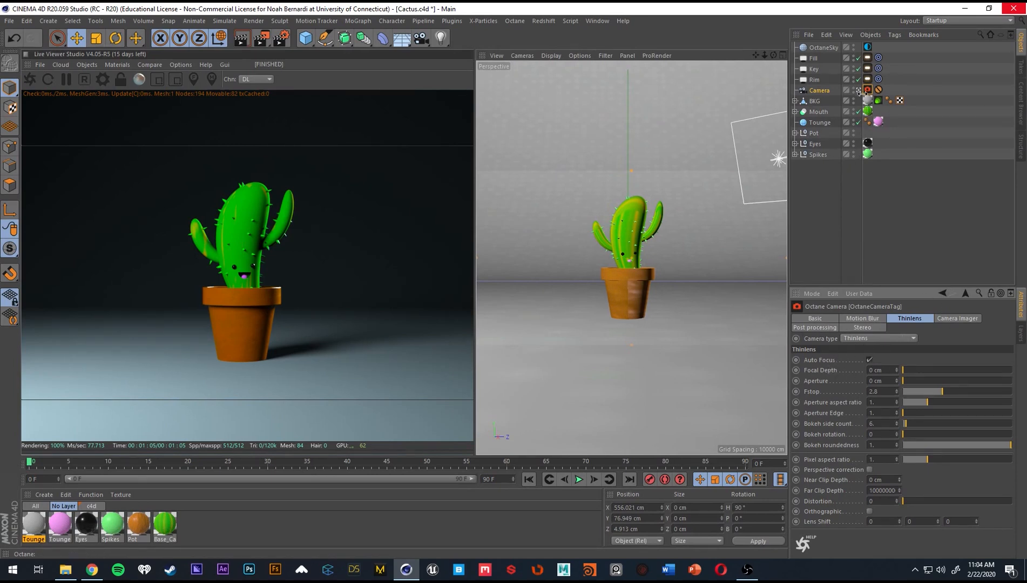
Duplicate the Camera object and remove the Protection tag from the copy.
click(820, 89)
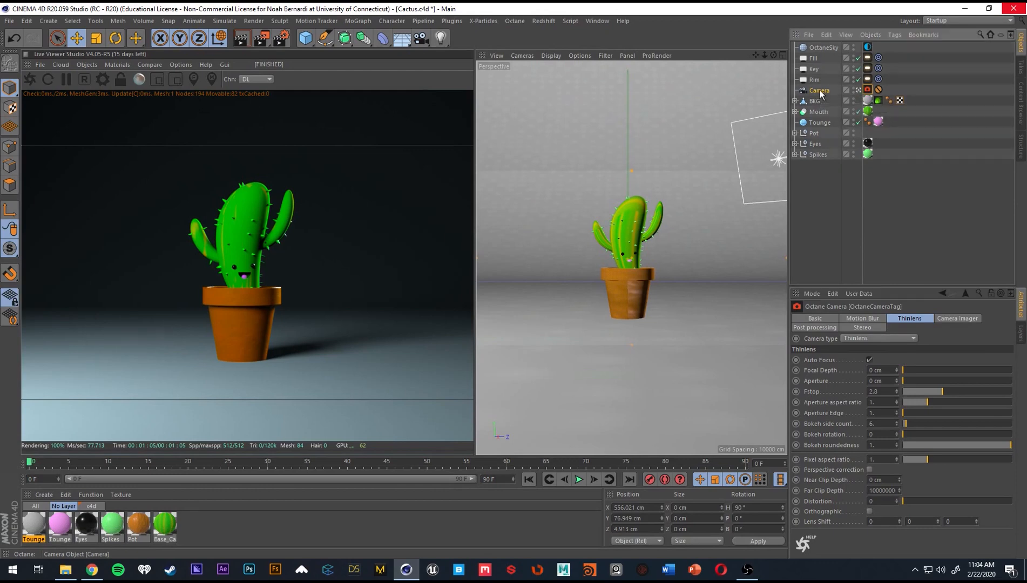
key(ctrl+c)
key(ctrl+v)
drag(821, 47, 820, 96)
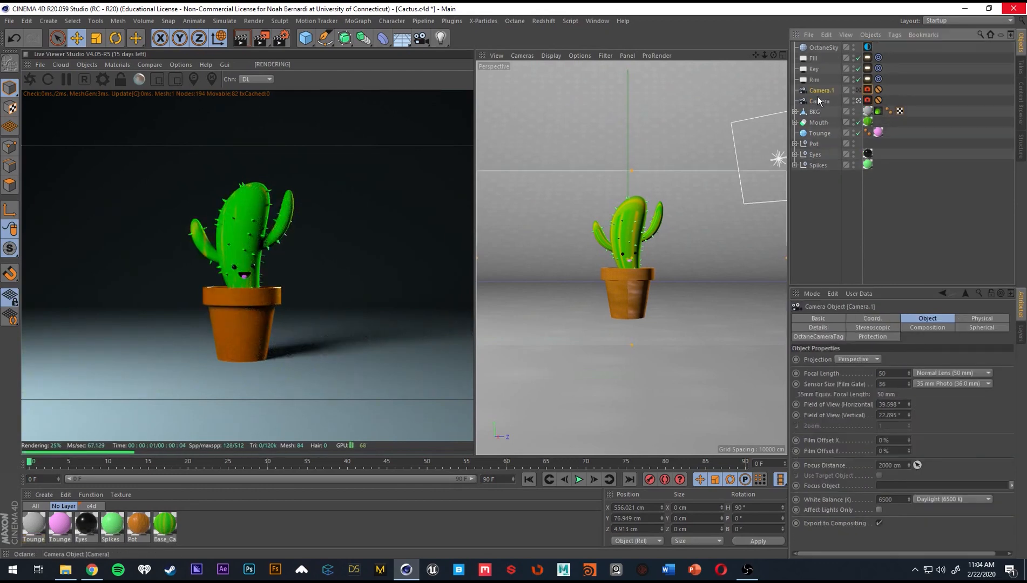
click(879, 91)
key(Delete)
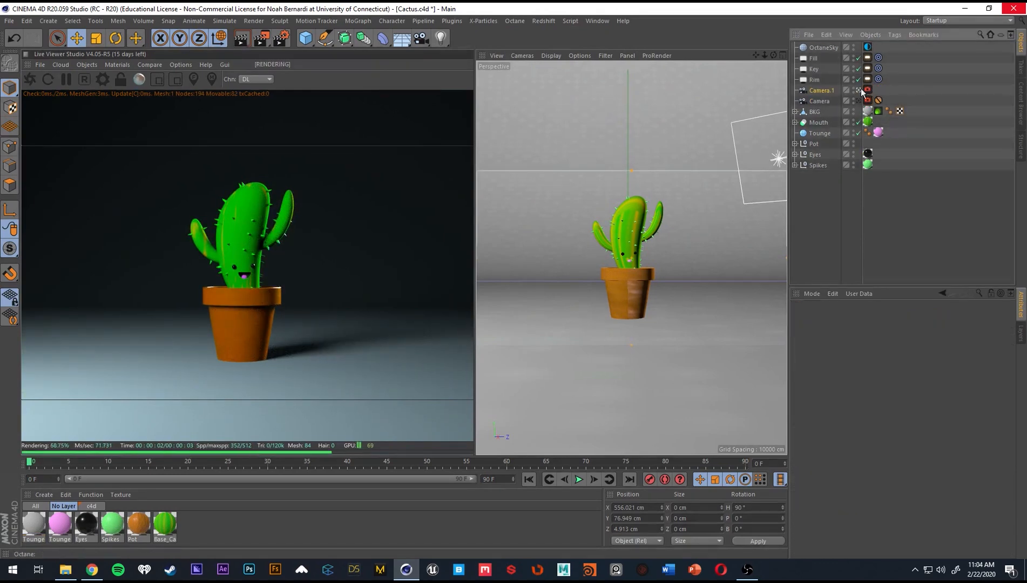
Frame a close, low-angle shot of the cactus and its pot rim through the duplicate camera.
scroll(631, 226, up, 8)
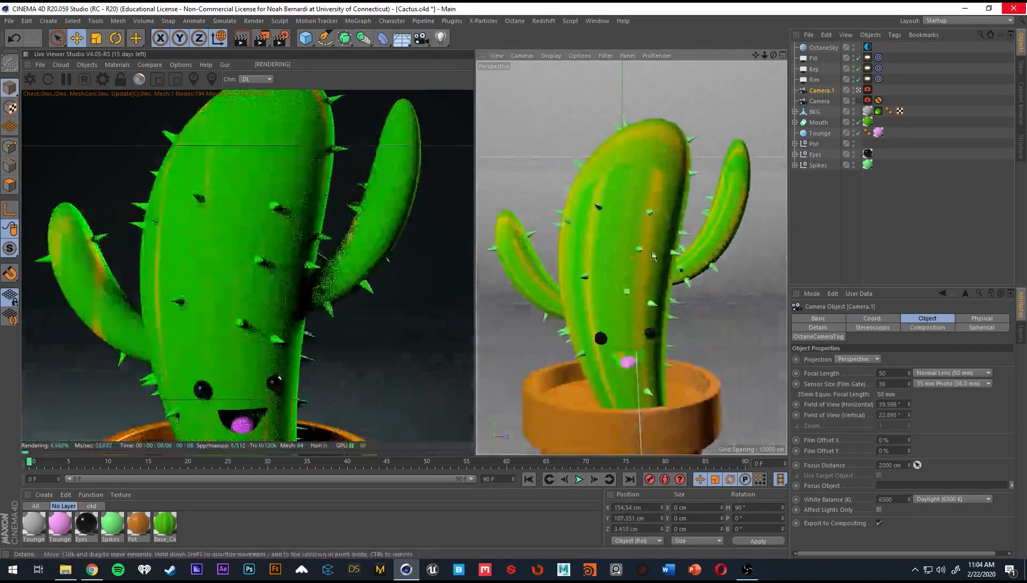
alt+drag(643, 286, 608, 271)
alt+middle_drag(609, 272, 596, 255)
scroll(591, 365, up, 2)
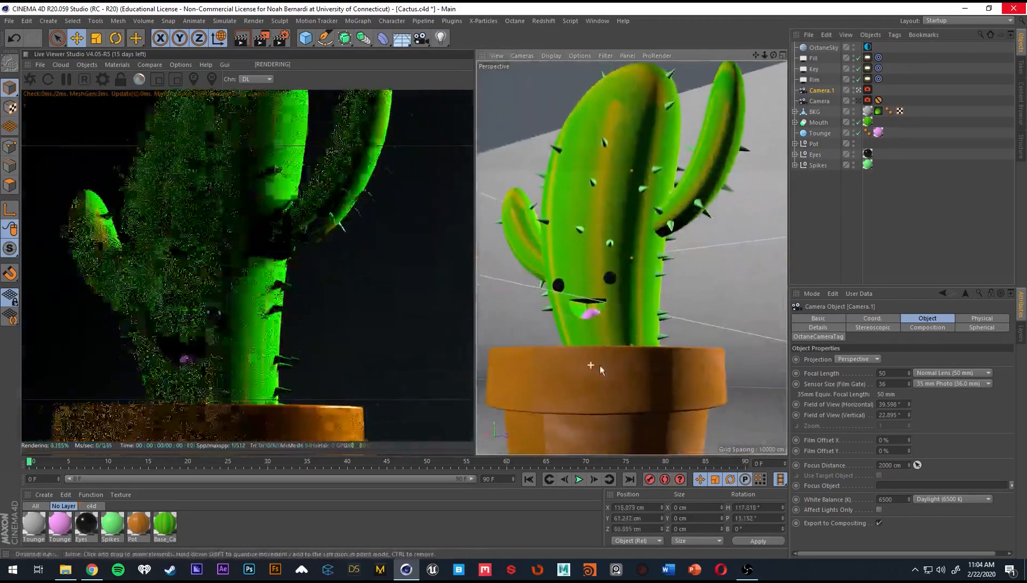
alt+drag(600, 365, 608, 337)
Turn off Auto Focus in the duplicate camera's Octane tag and pick the focus point on the cactus's face.
click(867, 90)
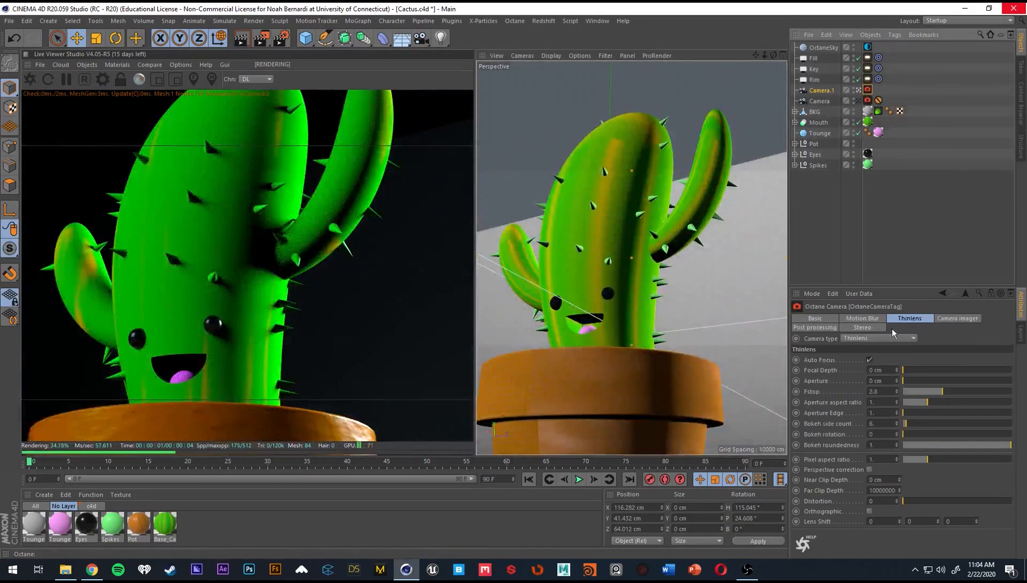
click(870, 360)
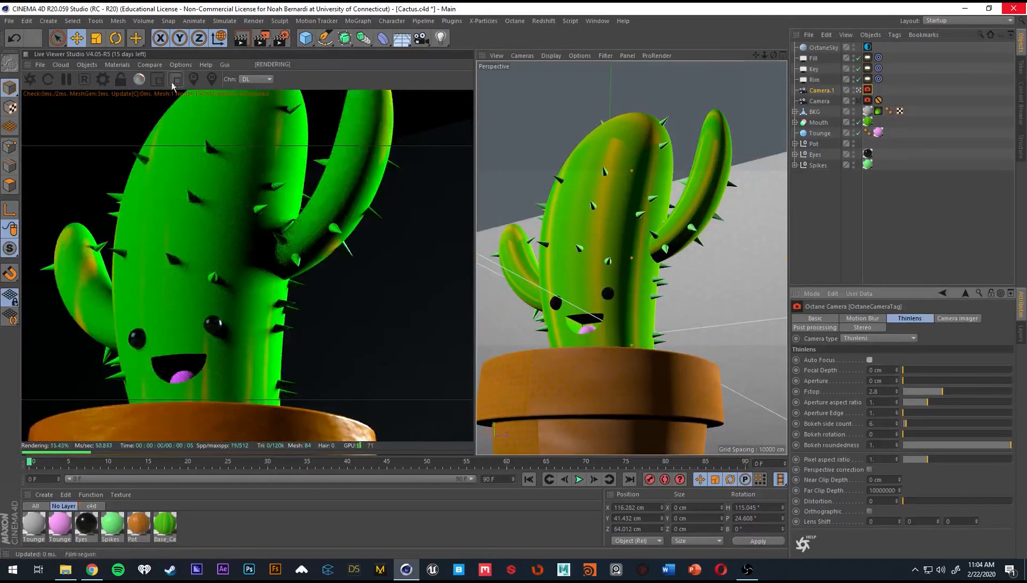
click(193, 79)
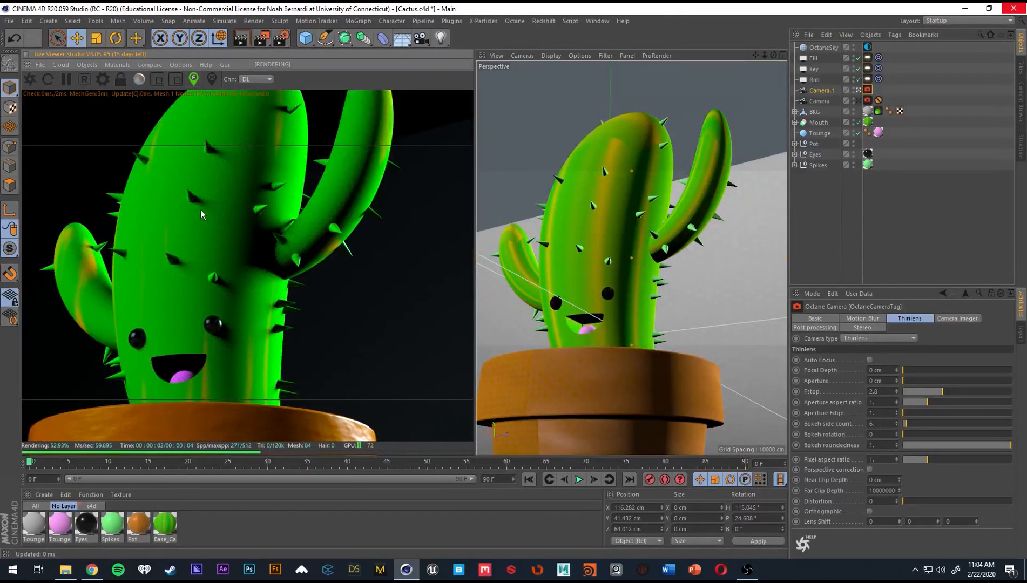
click(199, 214)
drag(209, 229, 236, 272)
click(236, 273)
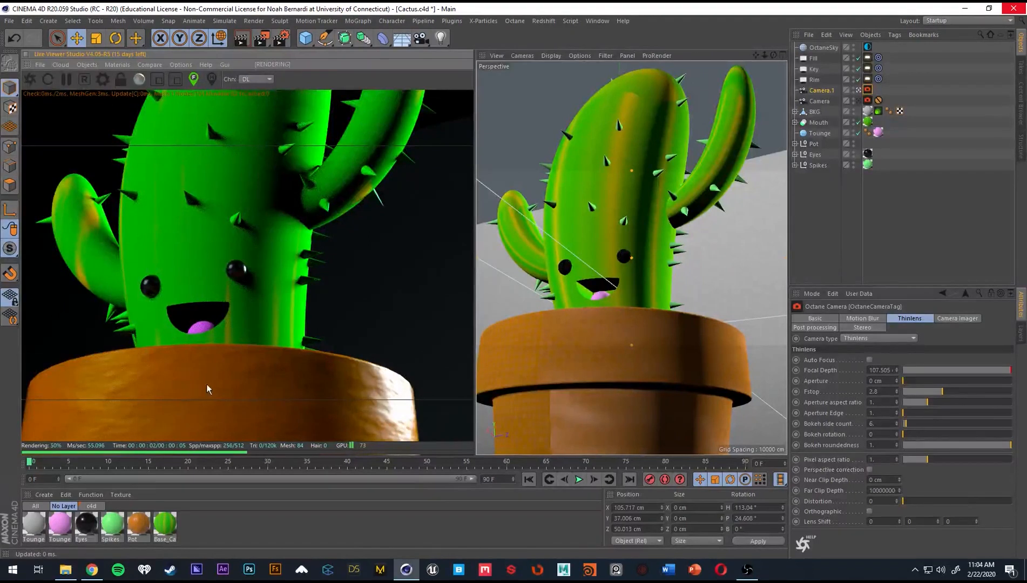
Lower the F-stop to about 0.89 and reframe the close-up wider, picking focus on the cactus's face again.
drag(939, 392, 916, 394)
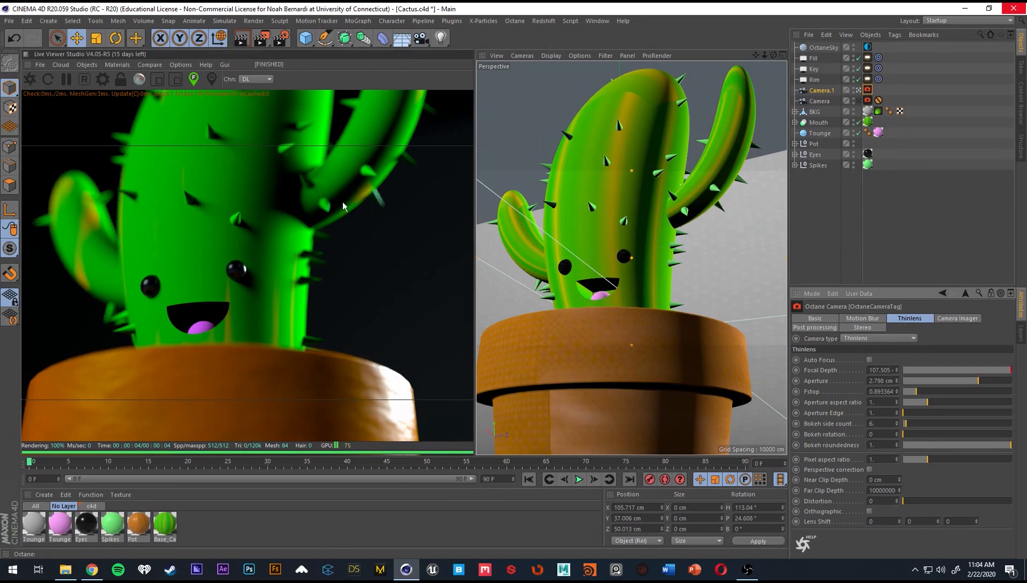
alt+right_drag(265, 224, 132, 257)
alt+drag(263, 229, 200, 203)
click(224, 249)
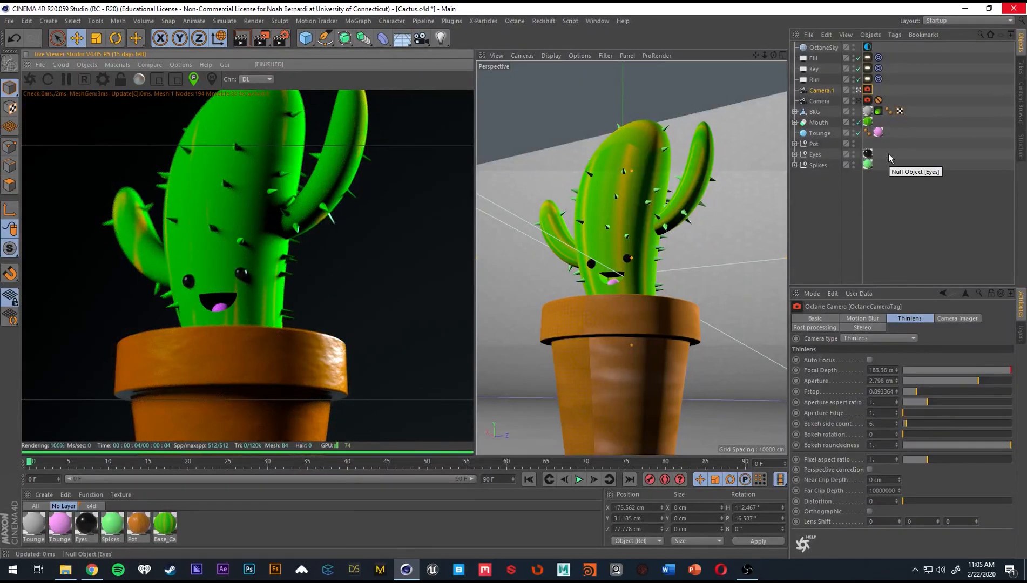
Look through the original camera again and enable post processing on its Octane tag with bloom power about 5.1.
click(858, 100)
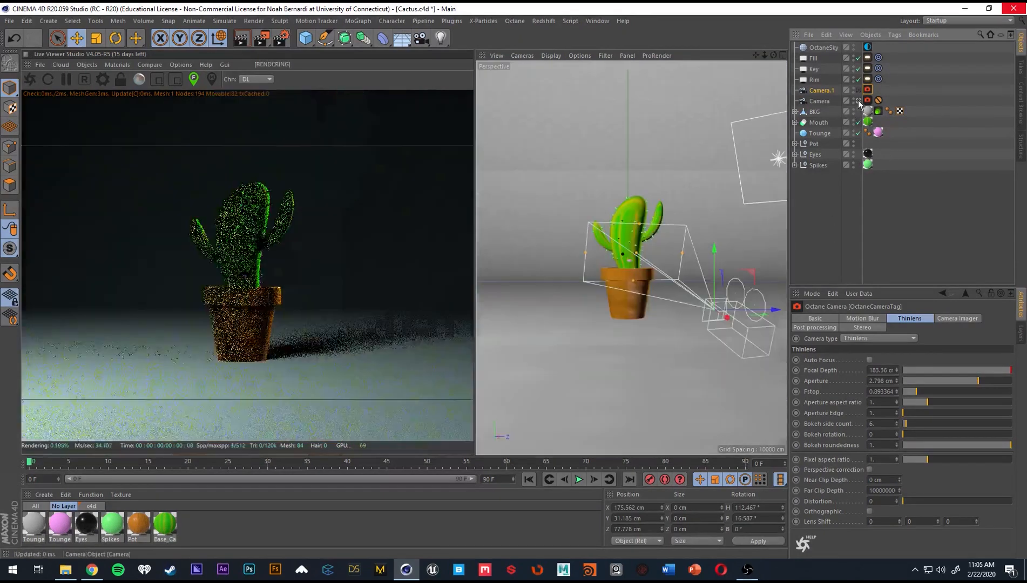
click(869, 100)
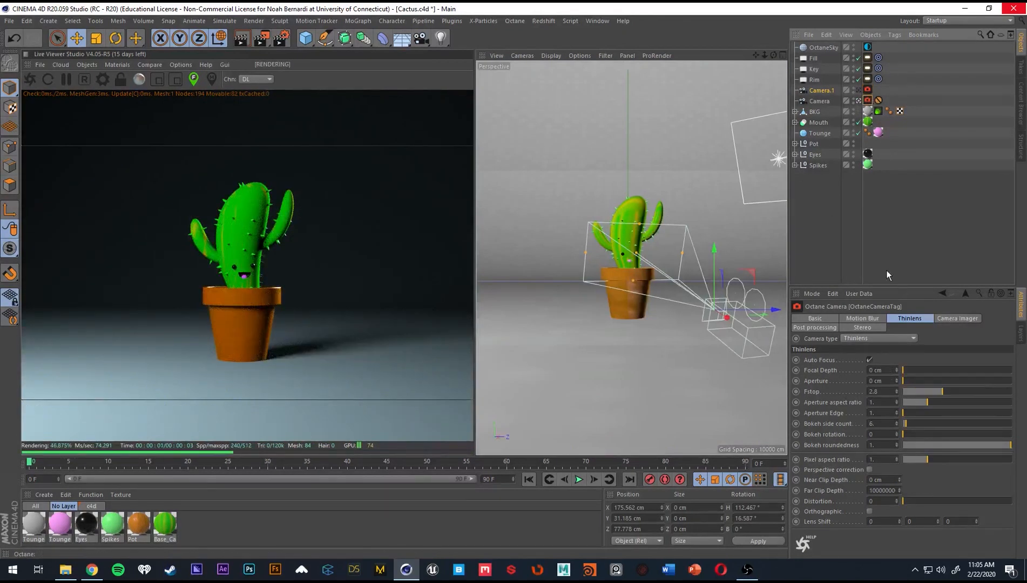
click(872, 319)
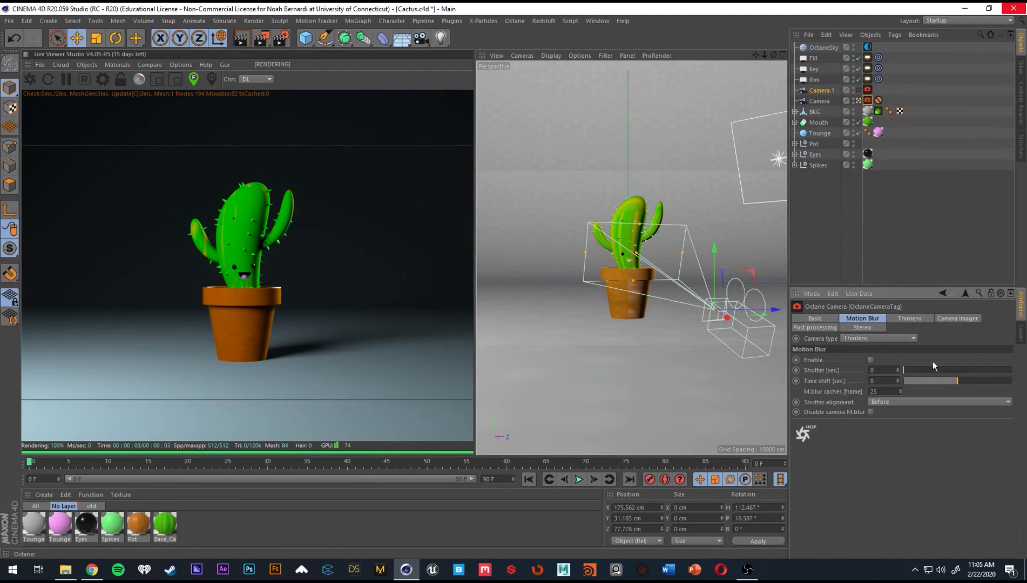
click(821, 329)
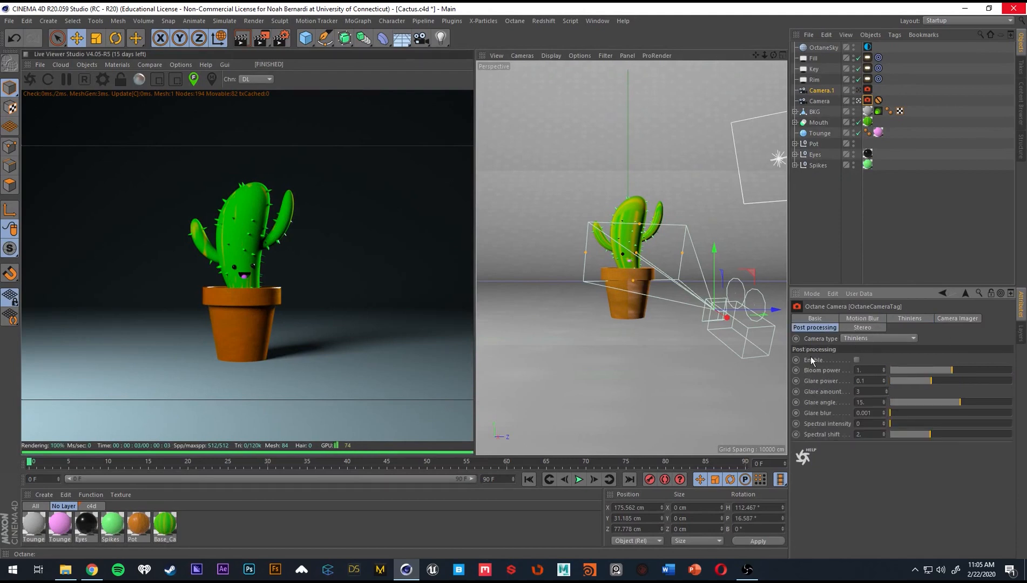
click(857, 361)
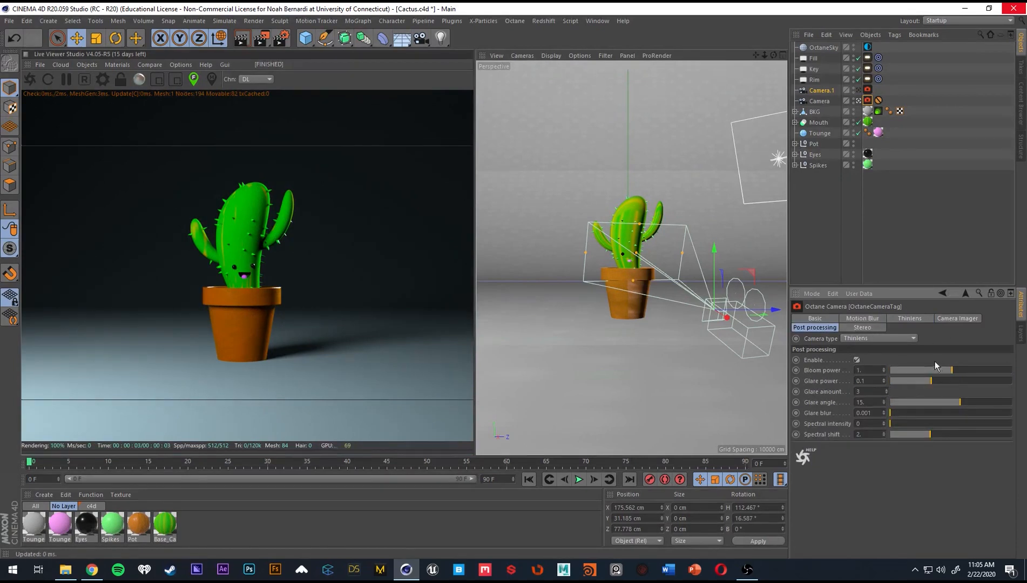
click(967, 370)
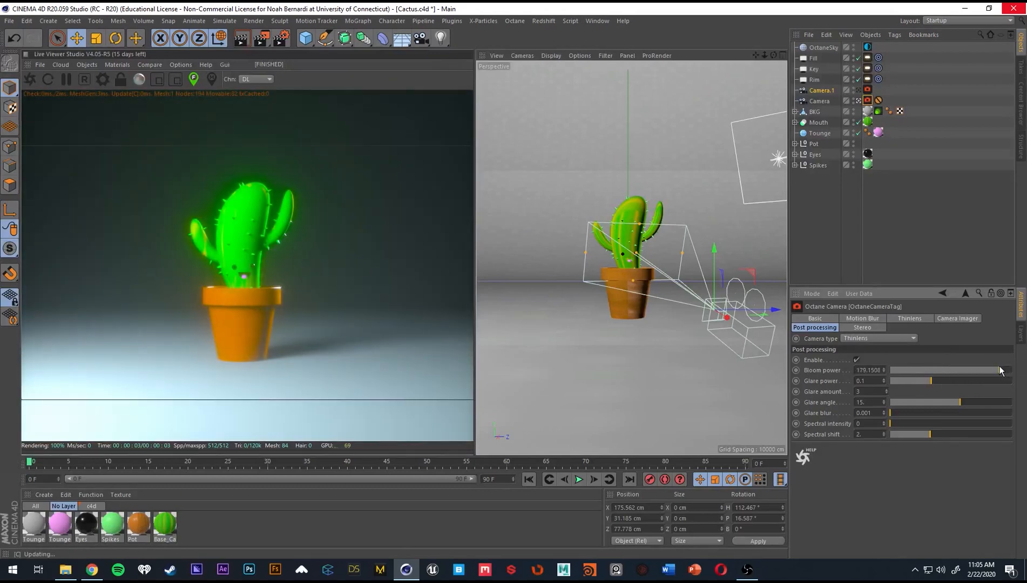
click(991, 369)
drag(982, 364, 966, 366)
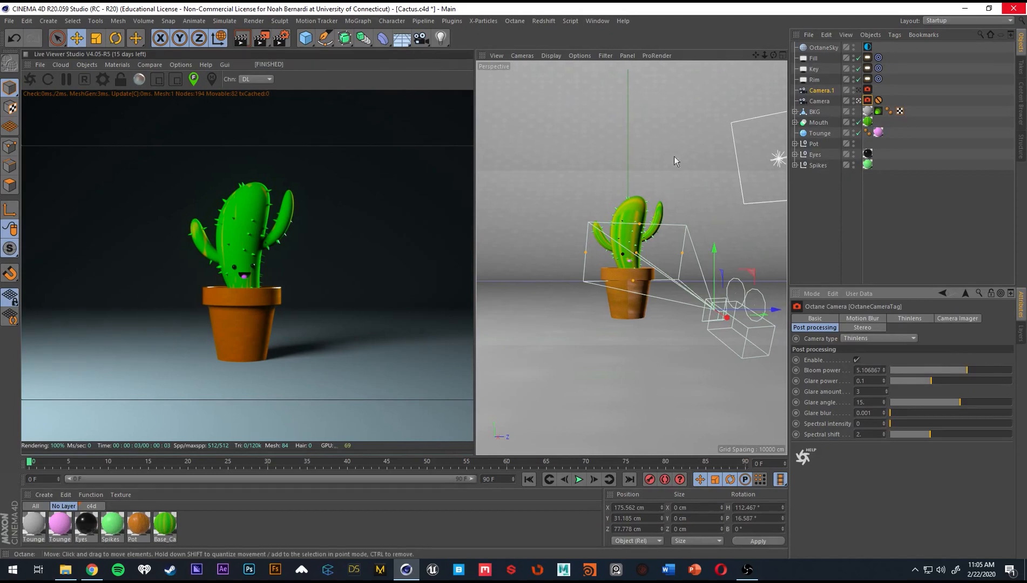
Load a custom LUT file from the LUTs folder in the original camera's Camera Imager settings.
click(929, 318)
click(952, 319)
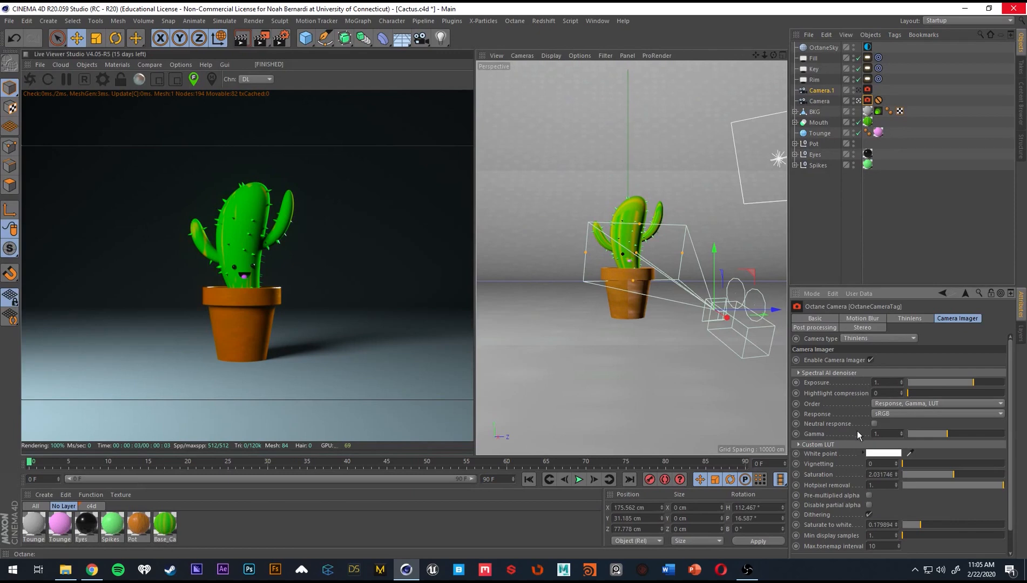
click(827, 444)
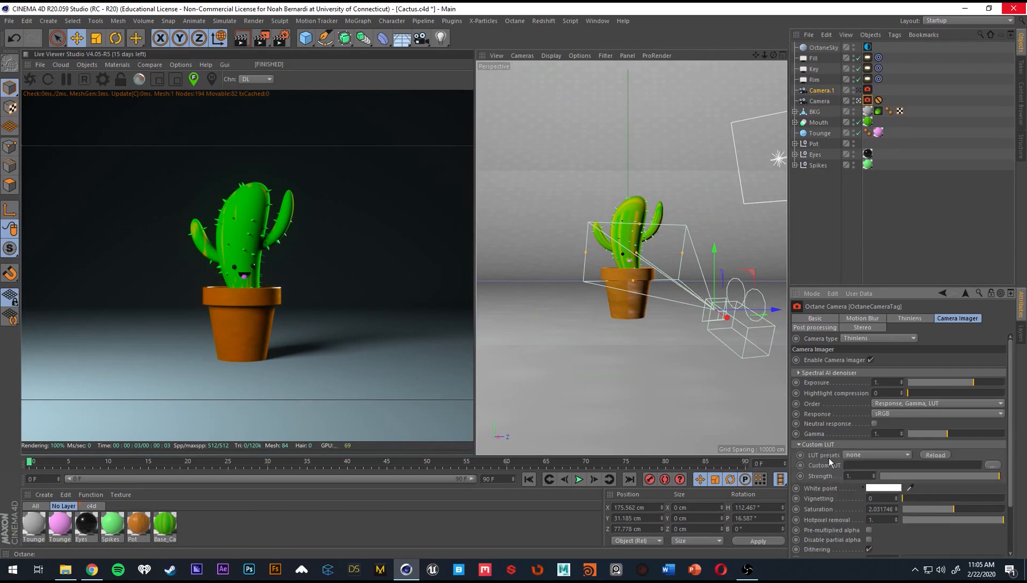
click(886, 455)
click(885, 454)
click(993, 467)
drag(476, 85, 0, 101)
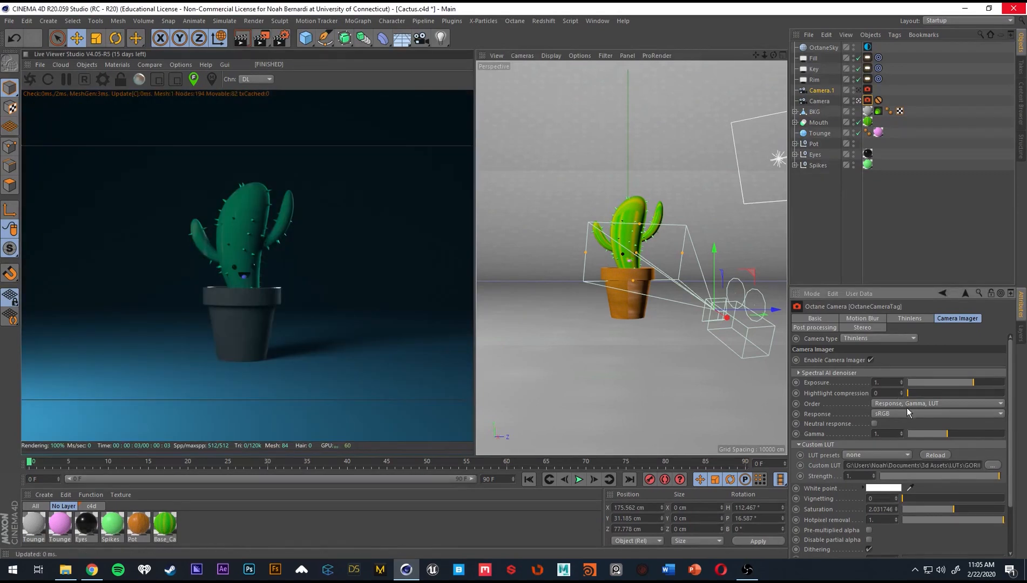
Try several other custom LUT files on the render in turn, ending with a near-monochrome, warm beige look.
click(994, 465)
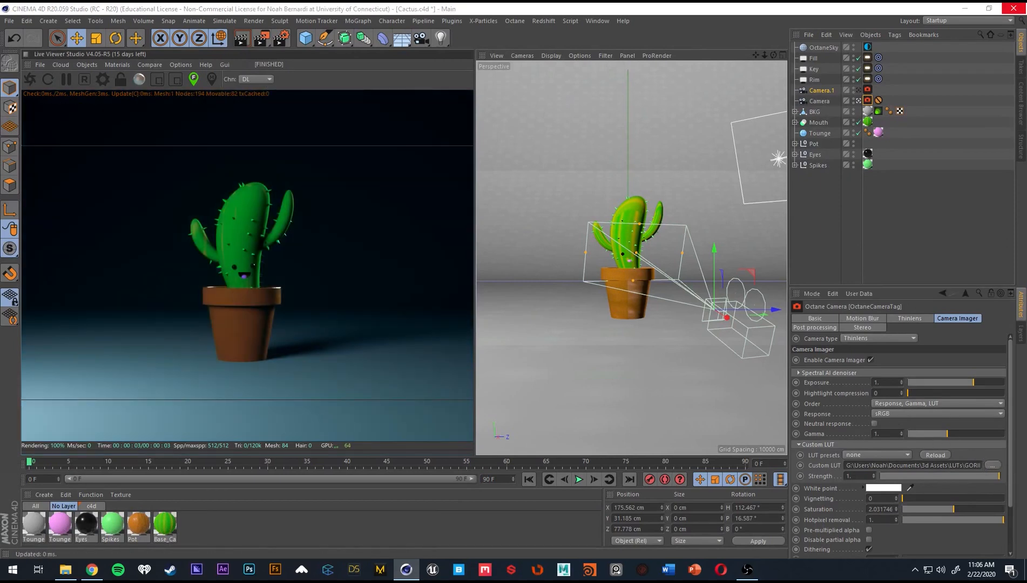
double_click(366, 269)
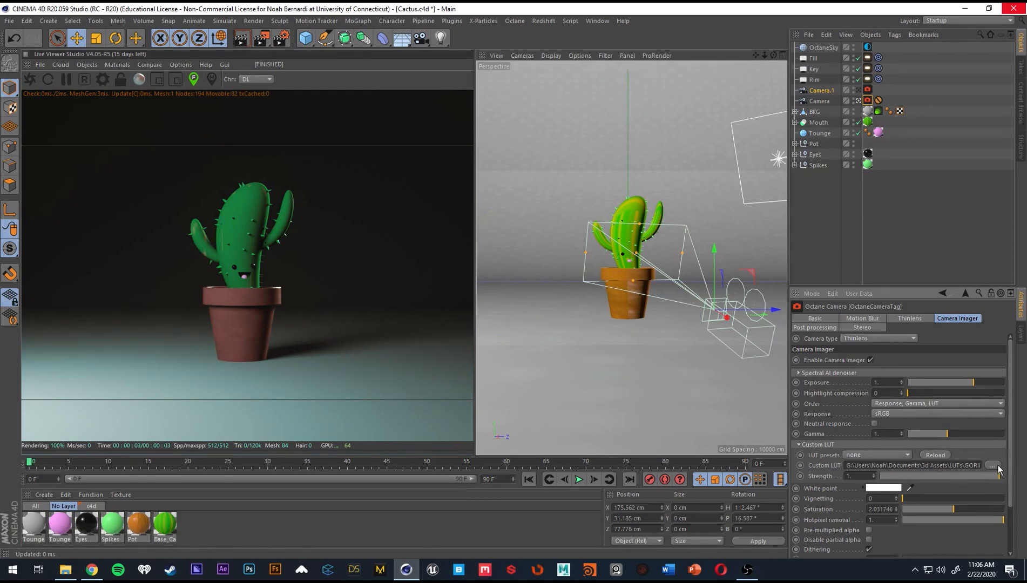
click(997, 466)
double_click(129, 318)
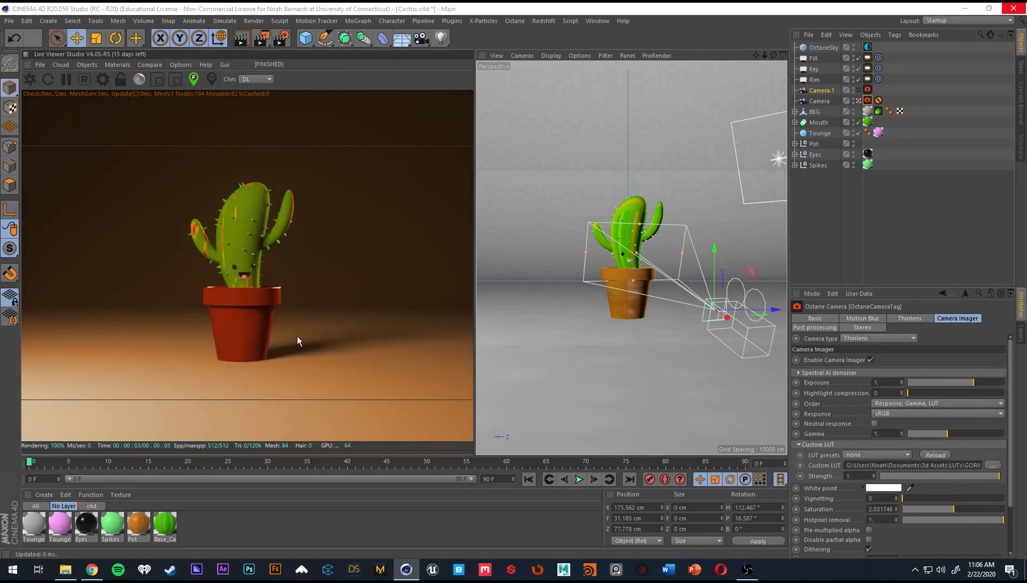
double_click(338, 342)
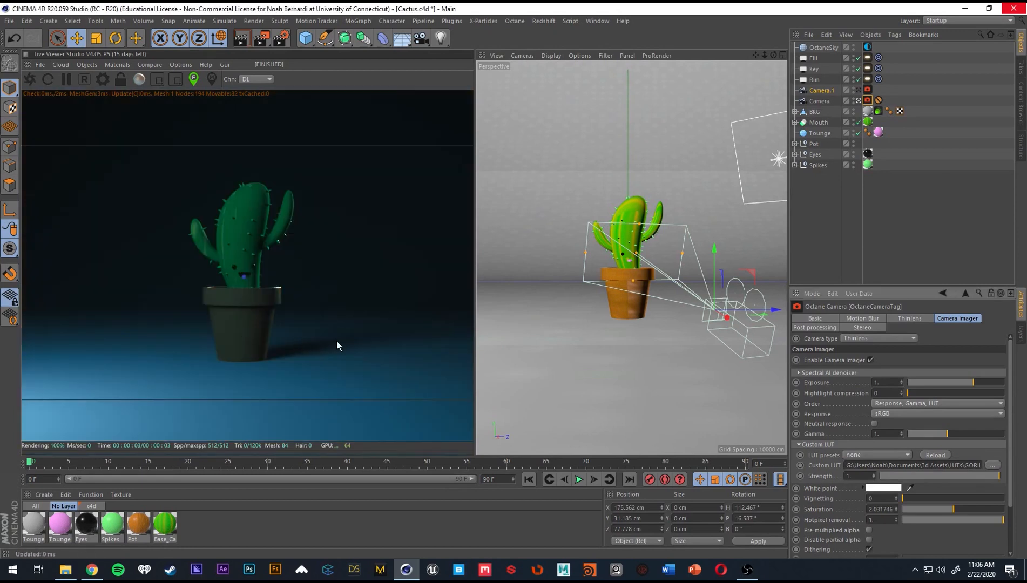
click(1000, 464)
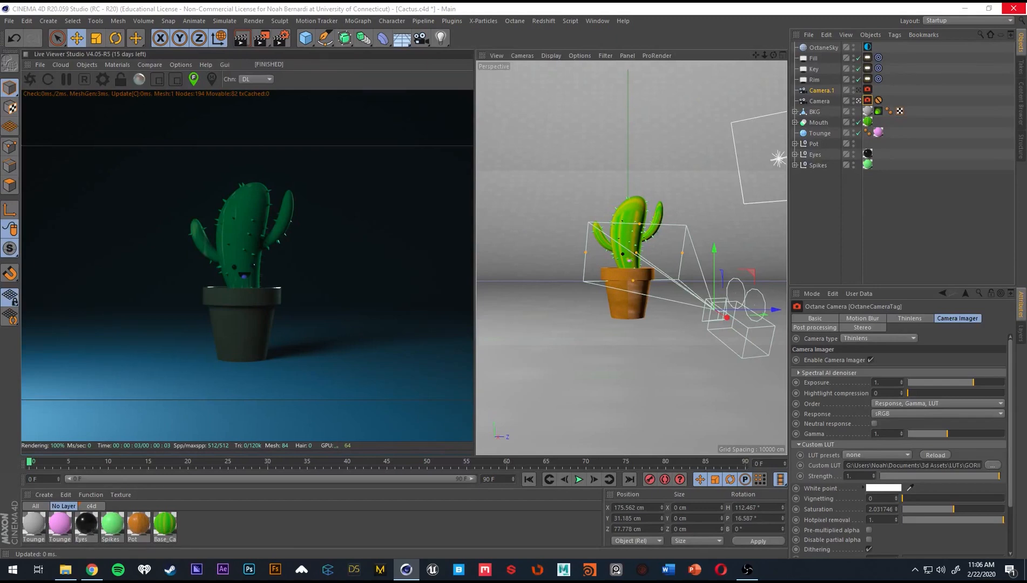
double_click(448, 280)
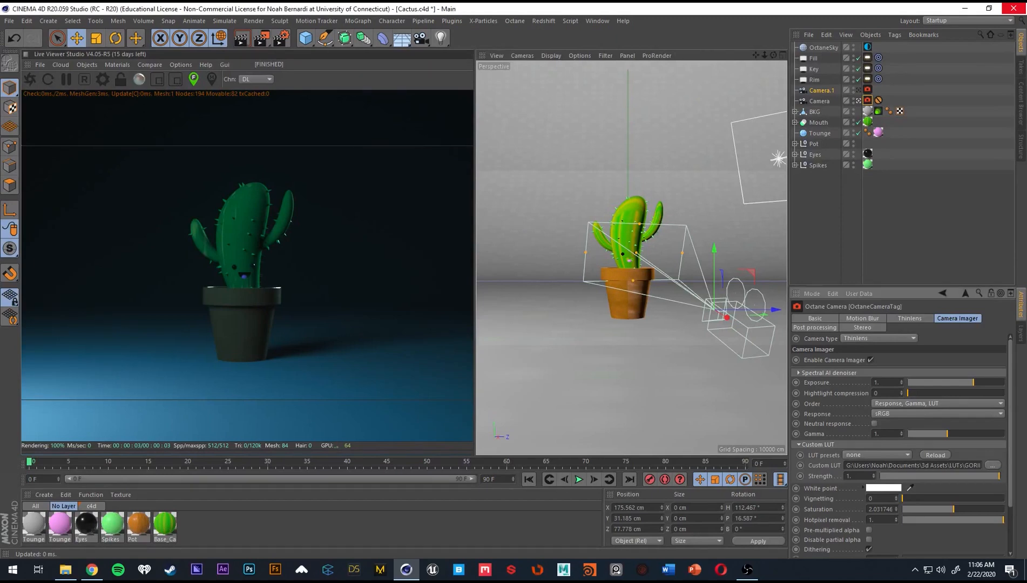
click(997, 466)
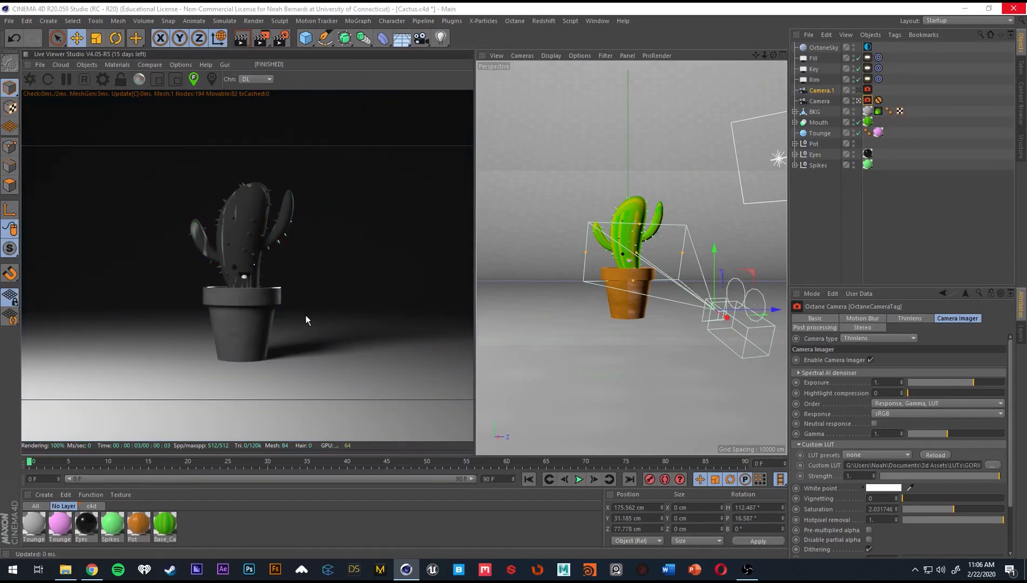
double_click(161, 291)
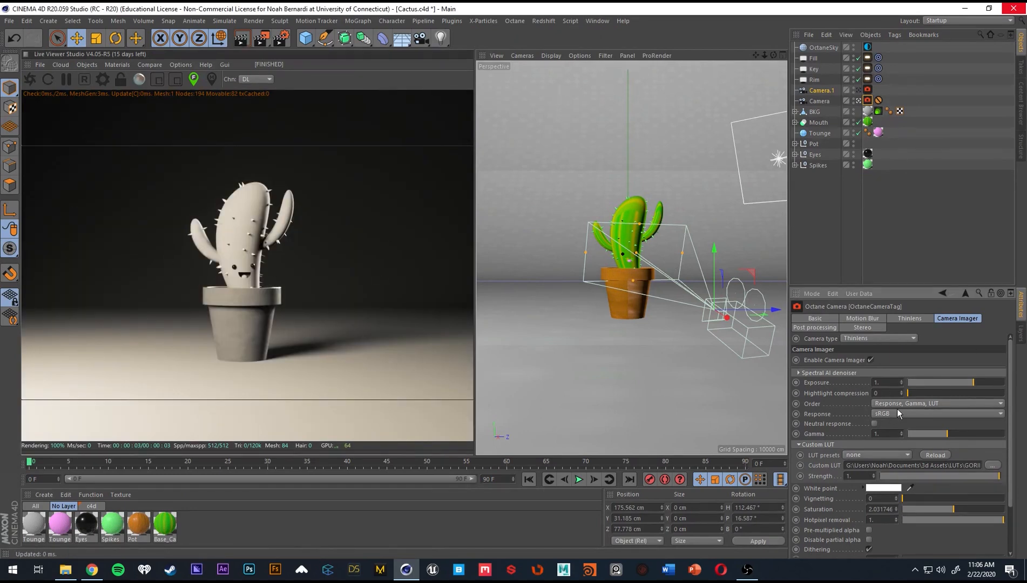
Remove the custom LUT file from the camera's Camera Imager settings.
click(901, 466)
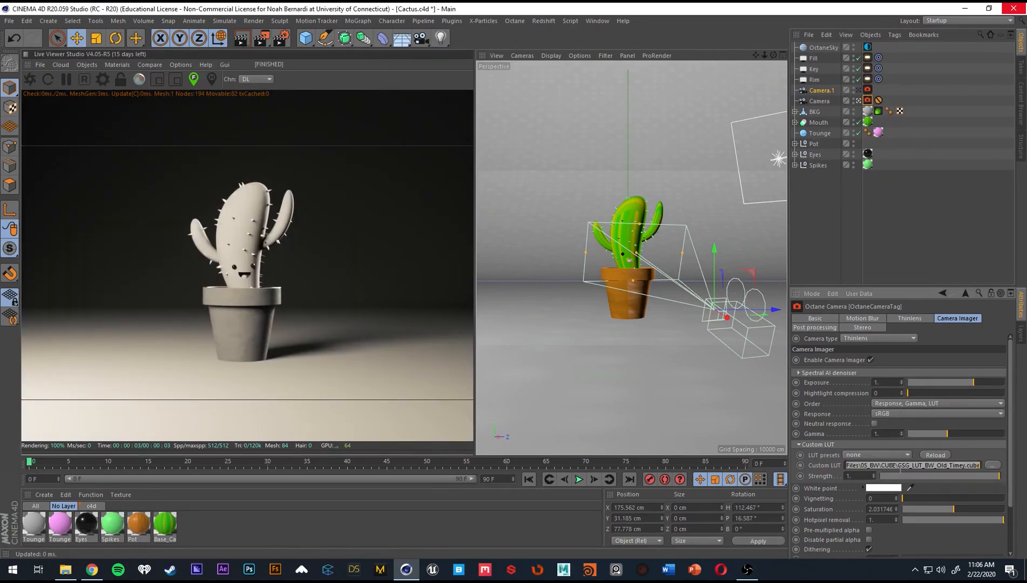
key(BackSpace)
key(Return)
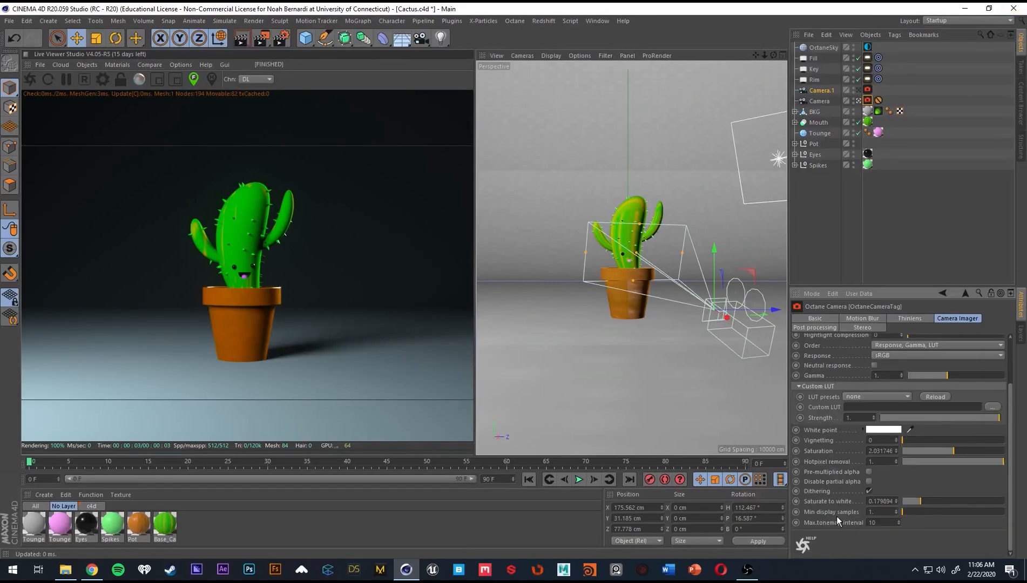
click(919, 318)
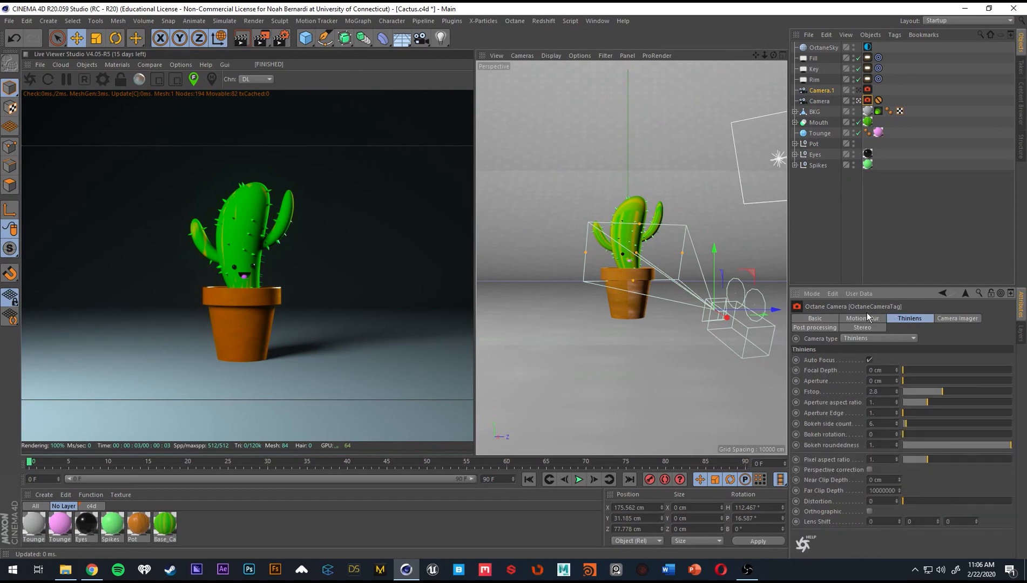
click(867, 315)
click(868, 327)
click(905, 317)
click(832, 227)
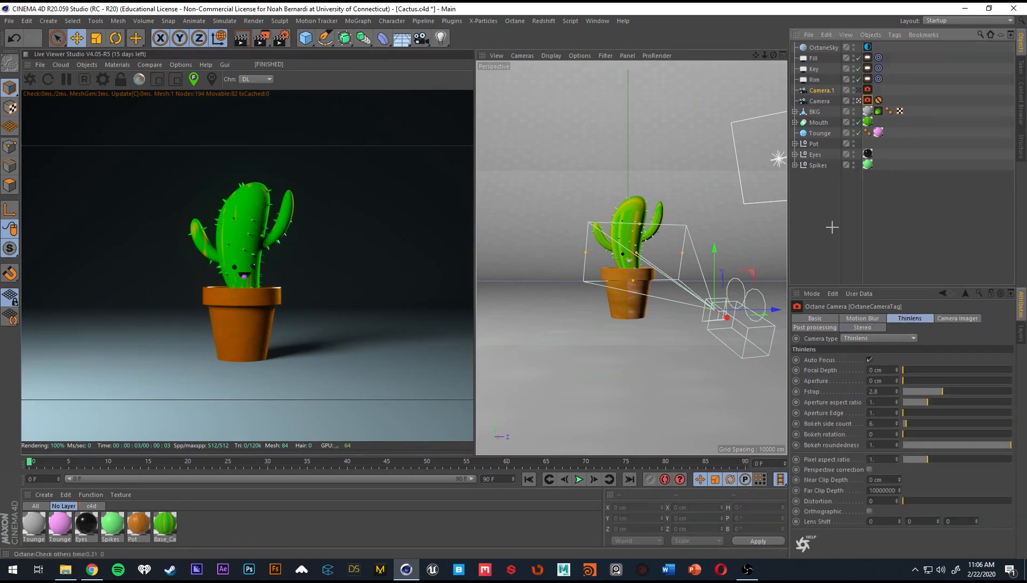
click(832, 228)
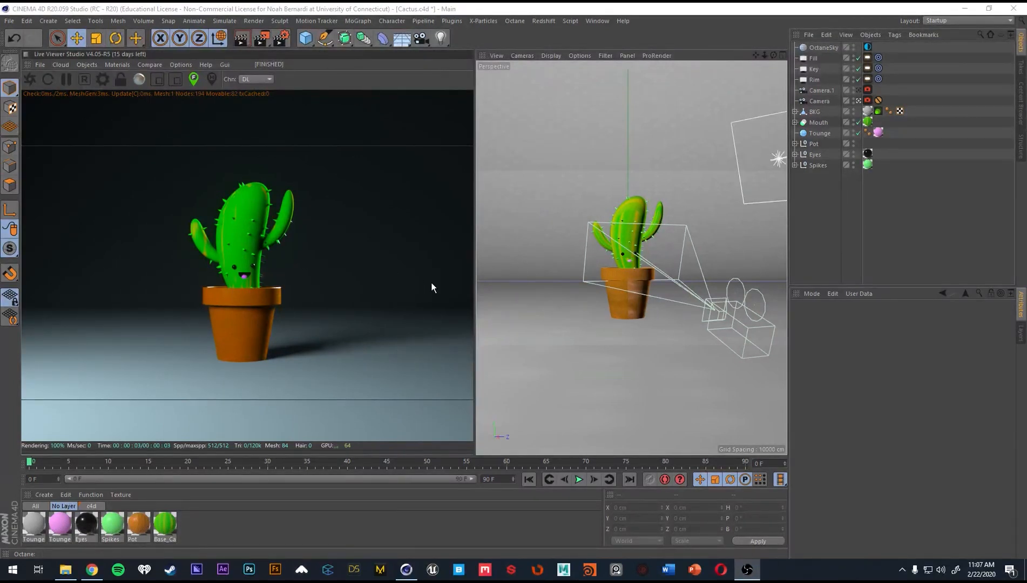
click(841, 194)
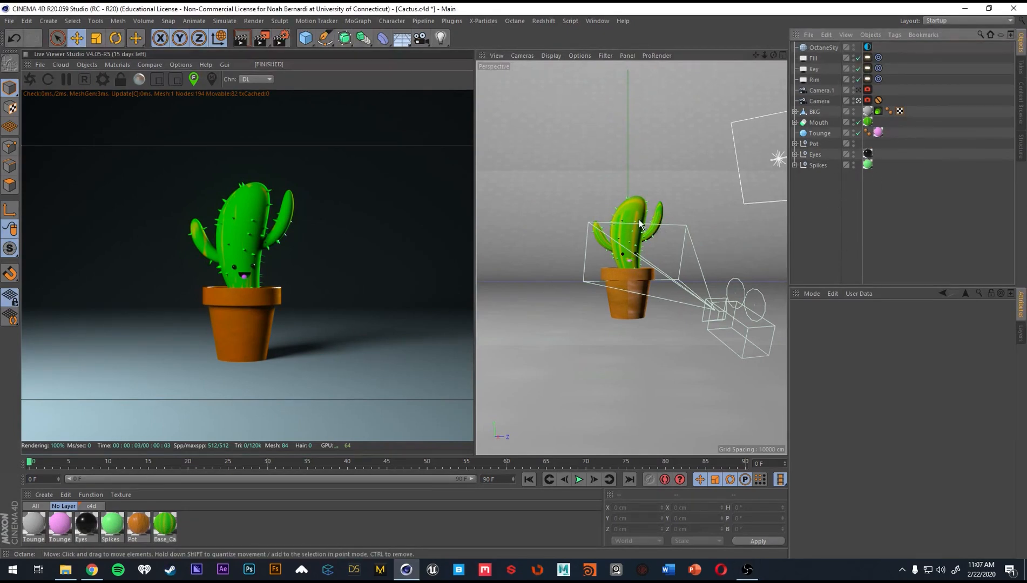
Leave the camera view to examine the lights and backdrop around the cactus from outside, and return to the camera's framing.
click(859, 100)
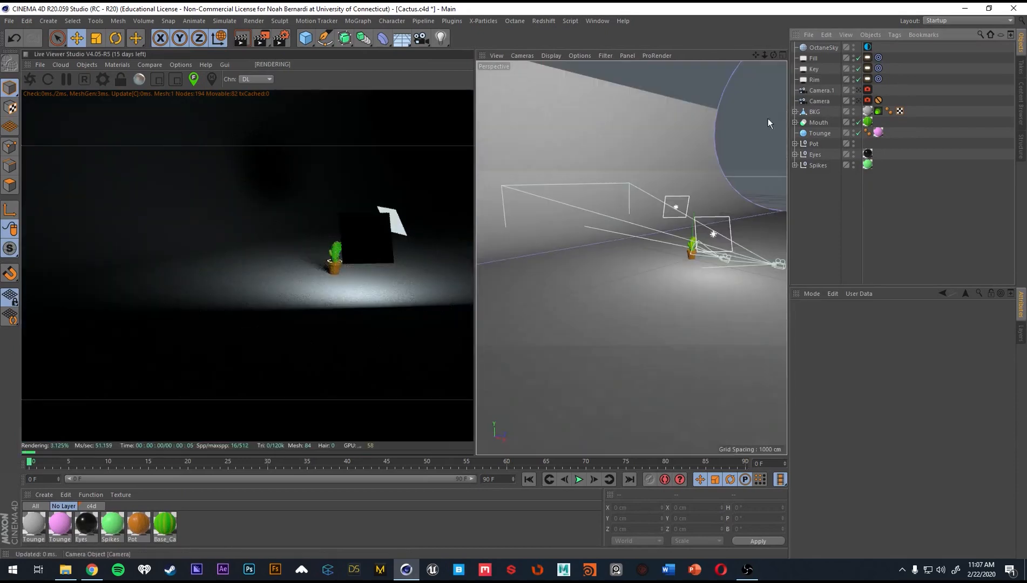
alt+drag(713, 187, 611, 242)
scroll(611, 242, up, 5)
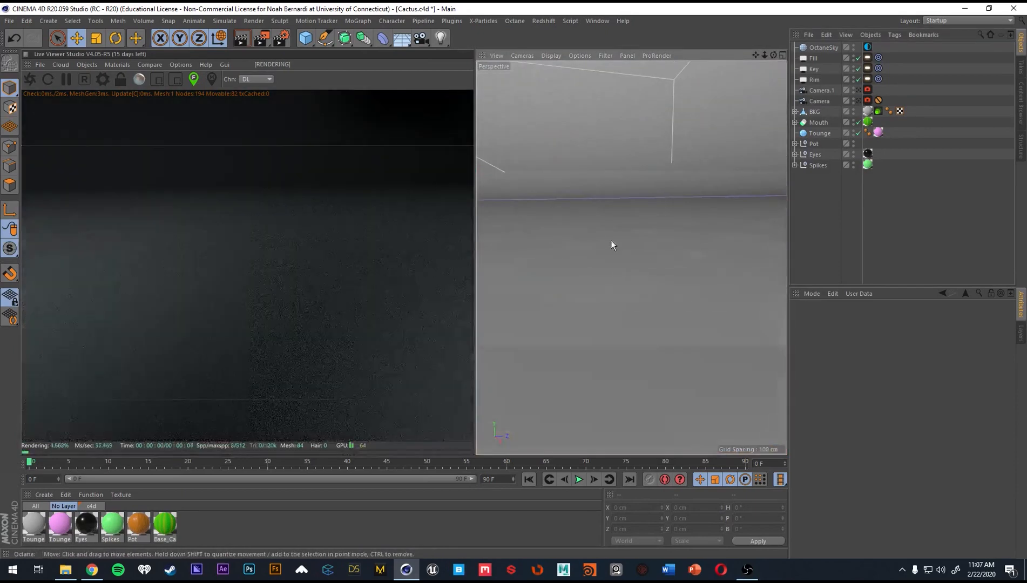
scroll(525, 249, down, 3)
alt+middle_drag(611, 242, 557, 255)
drag(863, 101, 812, 101)
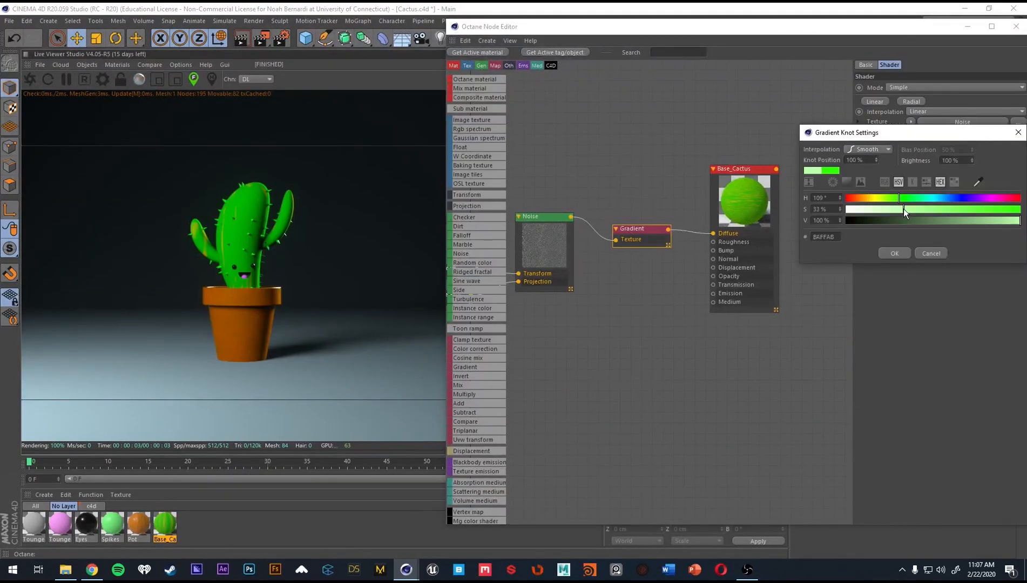
Recolour the end knot of the cactus material's gradient to a light green with hue 109° and saturation about 33%.
click(895, 252)
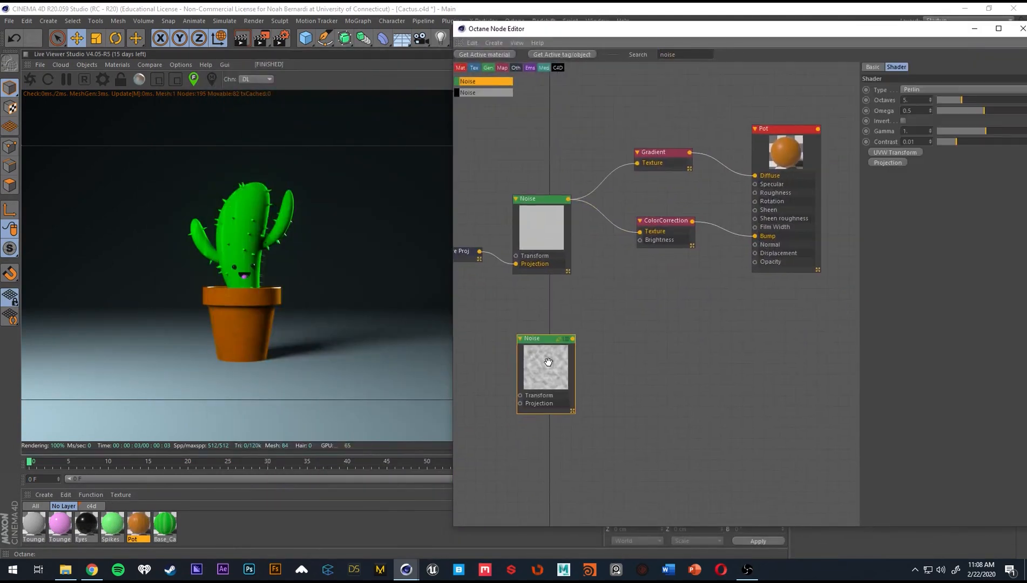
Add a second Noise with its own Transform to the Pot material's bump, with 14 octaves, omega about 0.76 and raised contrast.
drag(572, 338, 755, 236)
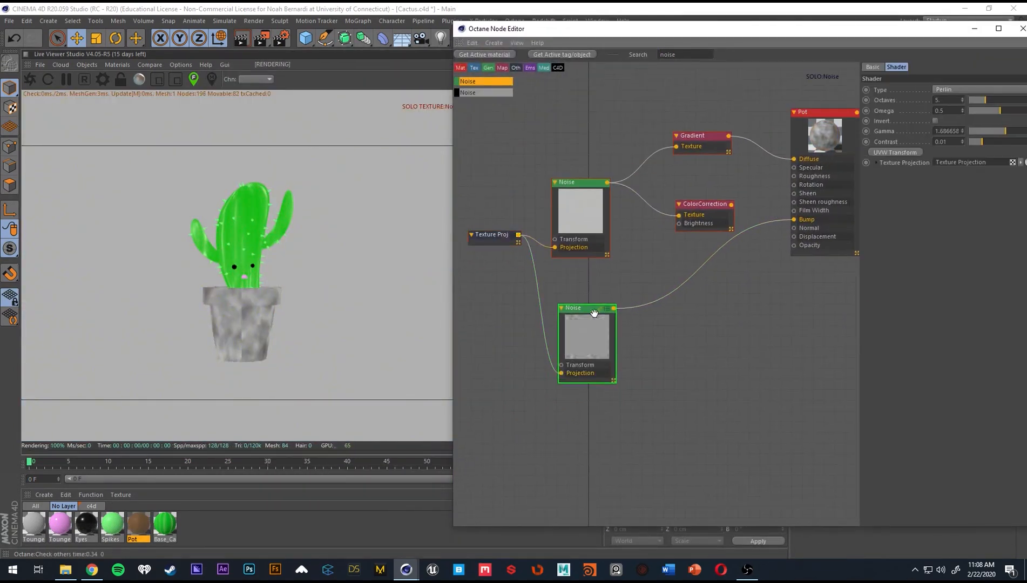
drag(525, 278, 501, 313)
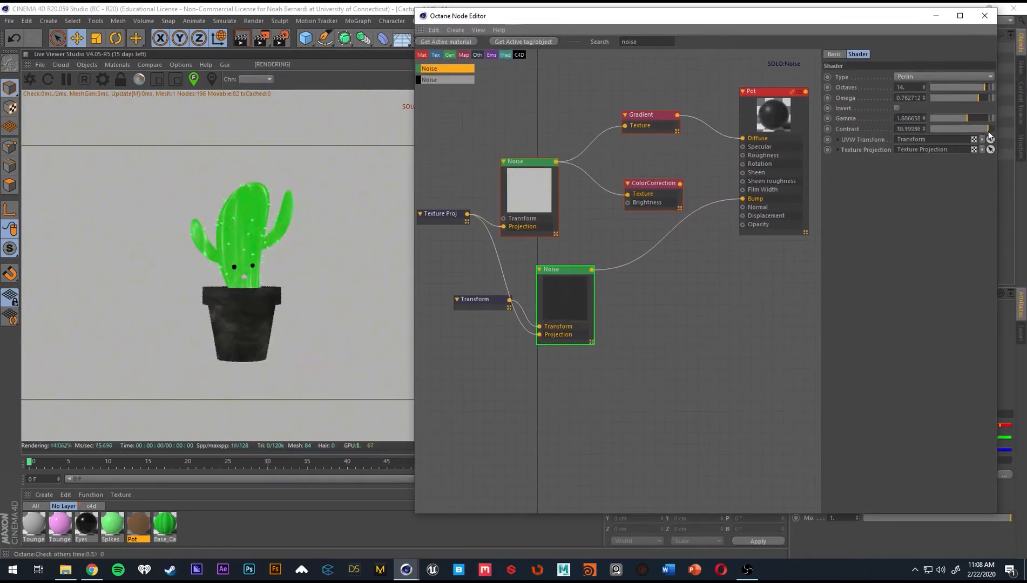
click(990, 138)
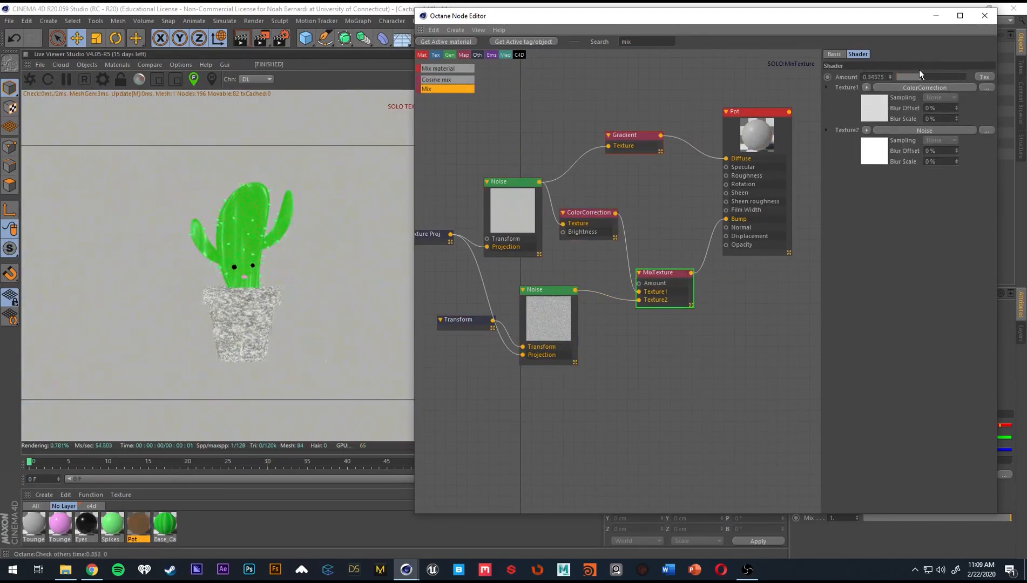
Blend the pot's two bump textures with a Mix texture amount of 0.05 and restart the live render.
drag(919, 74, 904, 77)
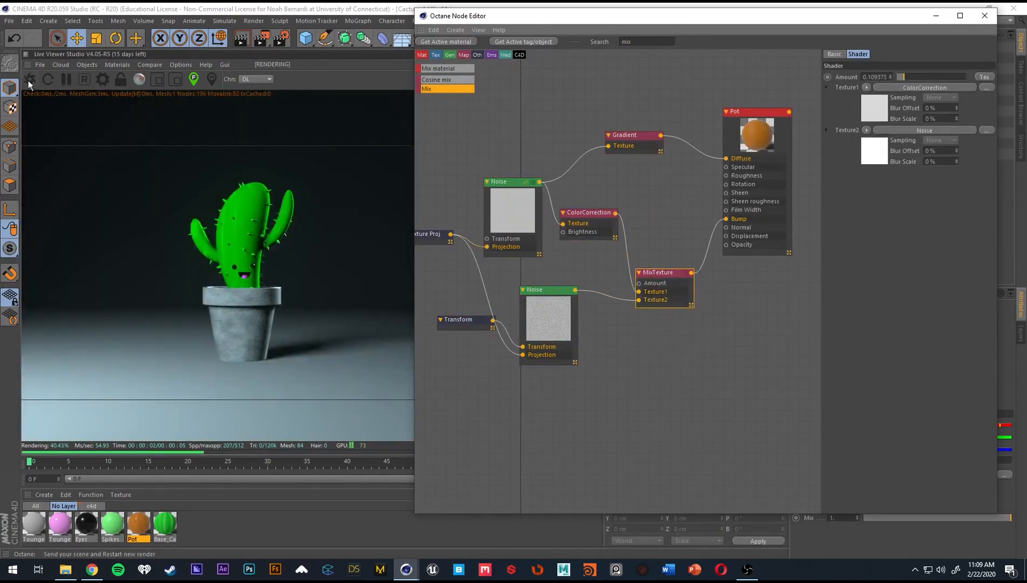
click(30, 80)
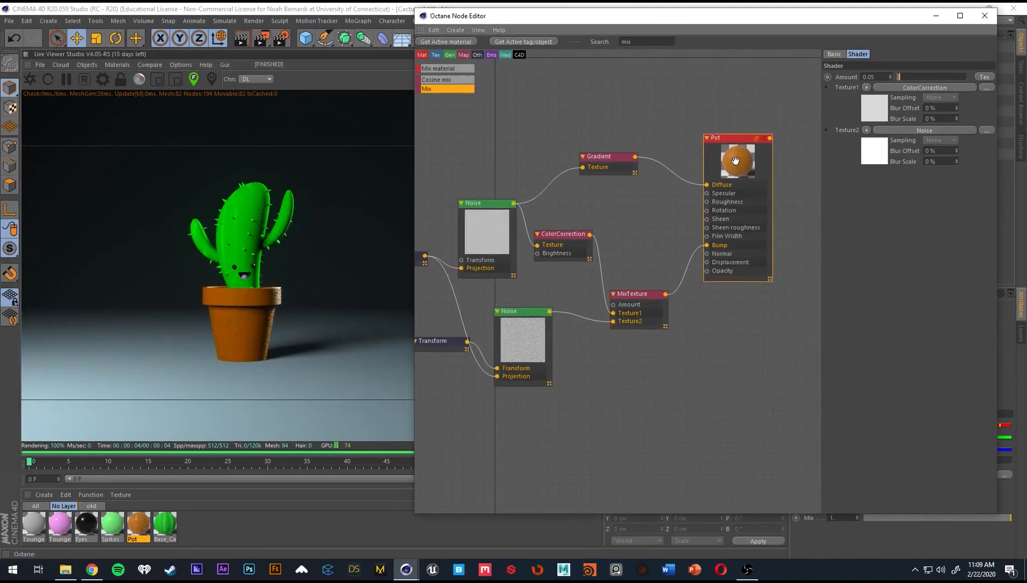
Set the Pot material's roughness float to 0.4 and close the node editor.
click(740, 143)
double_click(867, 205)
text(.4)
click(851, 204)
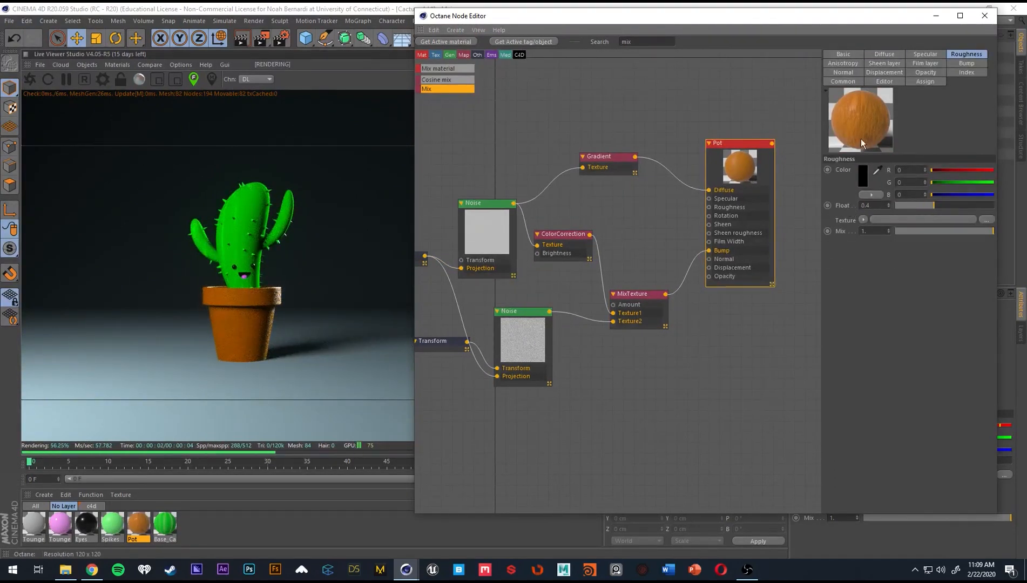
click(985, 16)
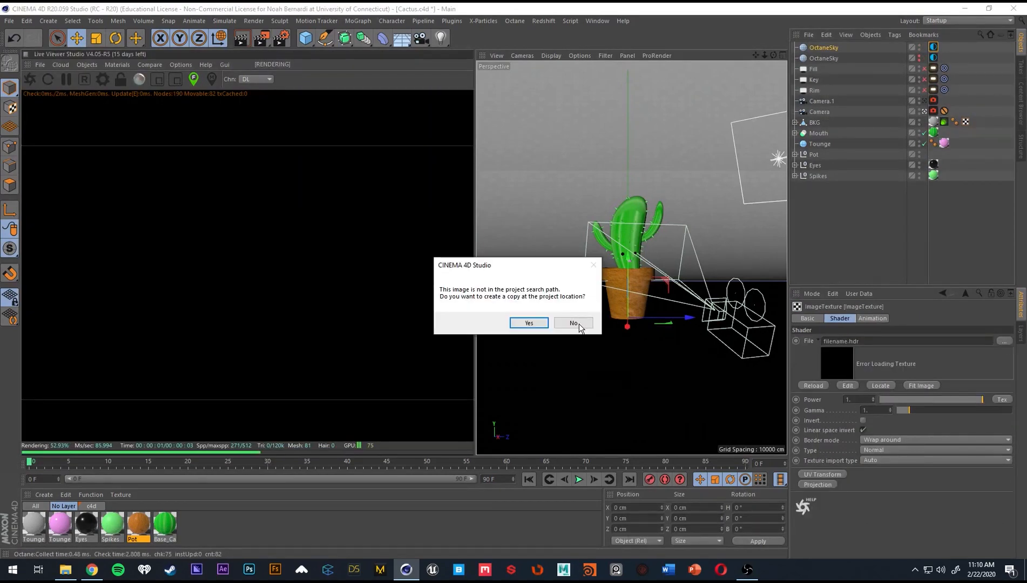
Light the scene with a second Octane sky that uses an image texture, and rotate it.
click(578, 324)
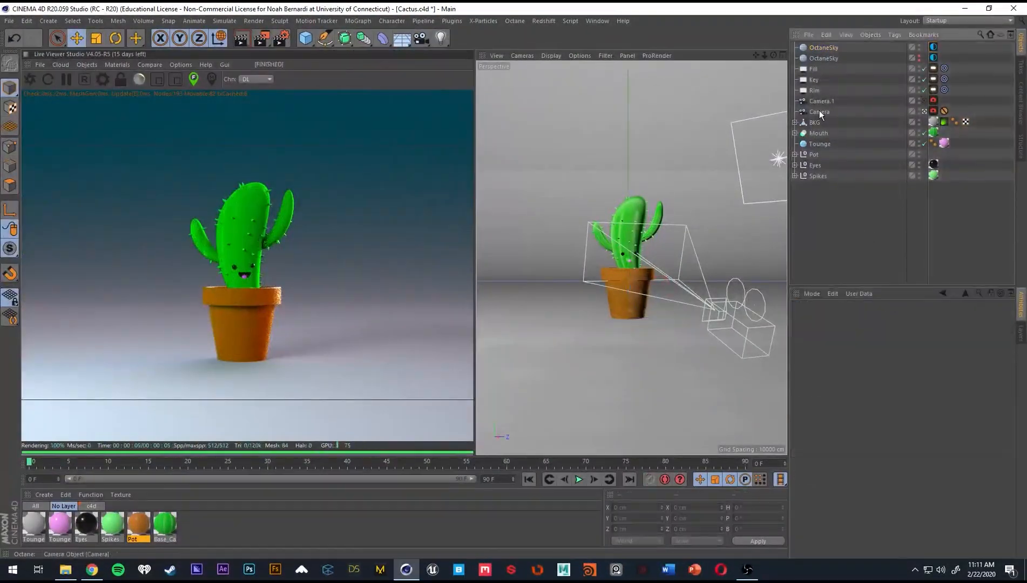
Load a custom LUT in the original camera's Camera Imager settings and reduce its strength.
click(933, 111)
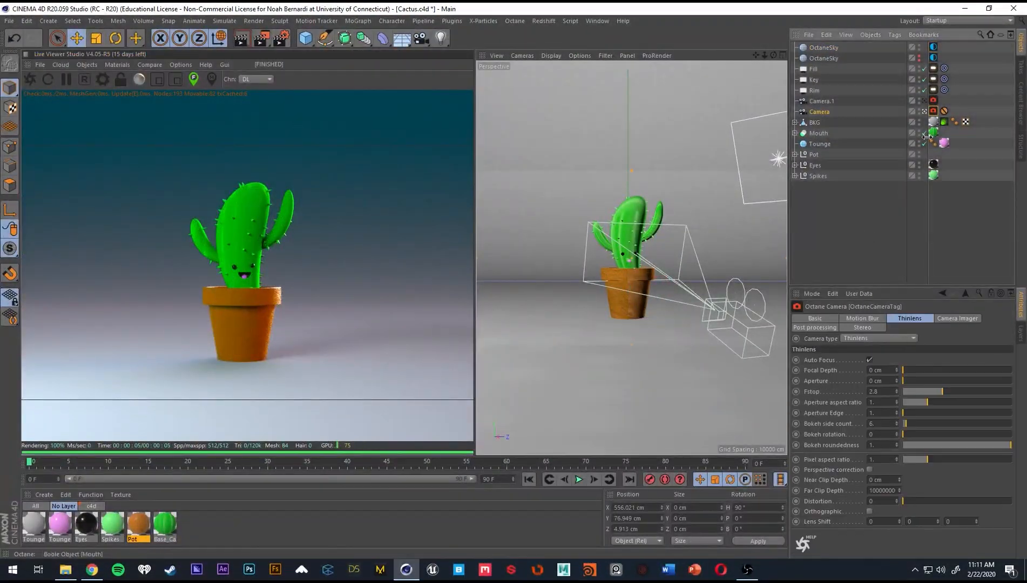
click(993, 465)
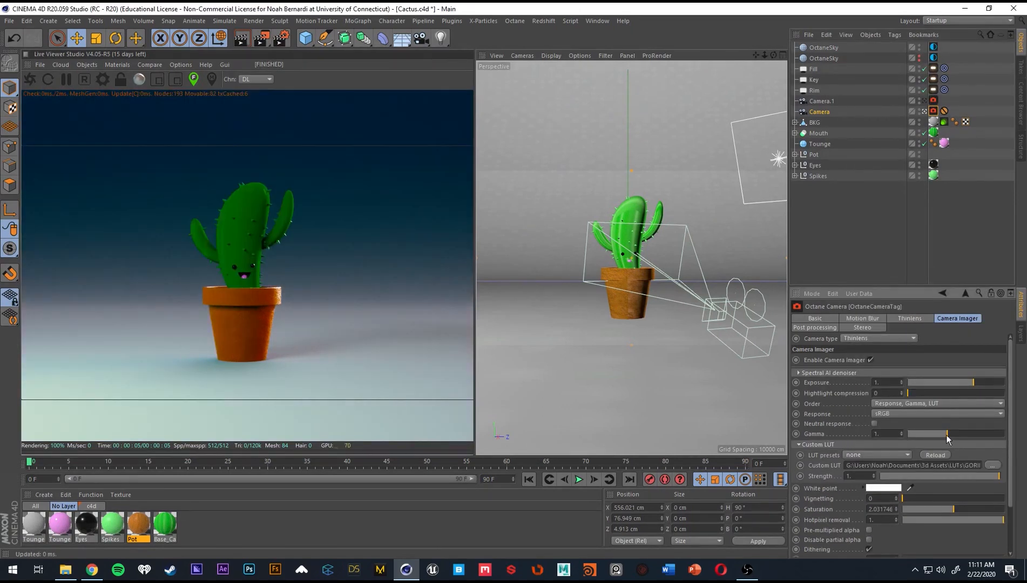
drag(948, 477, 927, 477)
Tune the camera's image to exposure about 0.81, gamma about 1.2 and vignetting about 0.05.
drag(947, 433, 907, 440)
scroll(970, 377, down, 3)
click(819, 386)
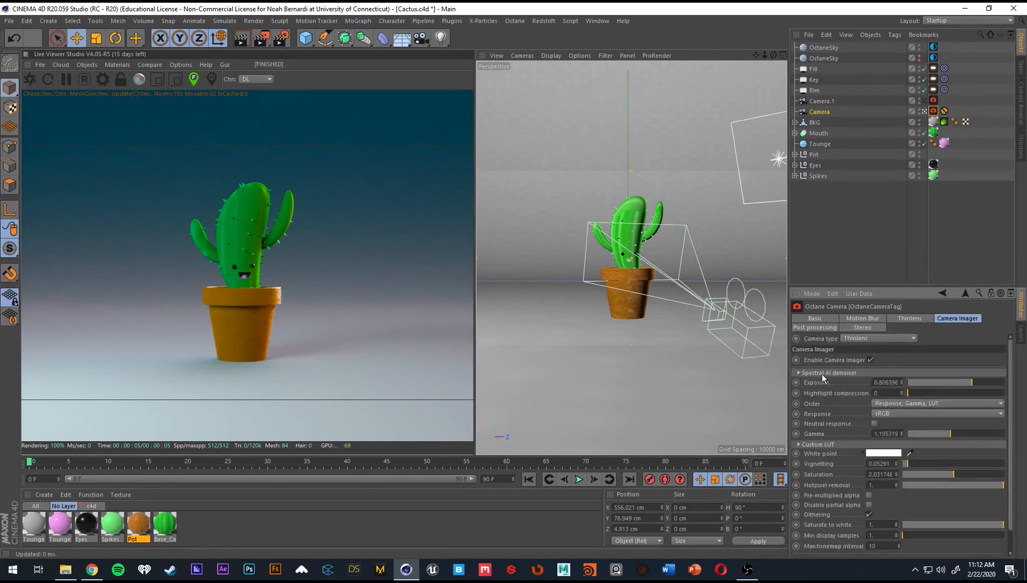
Replace Camera.1 with a copy of the original camera, placed just above it, and delete the copy's protection tag.
click(910, 319)
click(823, 101)
key(Delete)
click(825, 103)
key(ctrl+c)
key(ctrl+v)
drag(821, 48, 816, 106)
click(944, 101)
key(Delete)
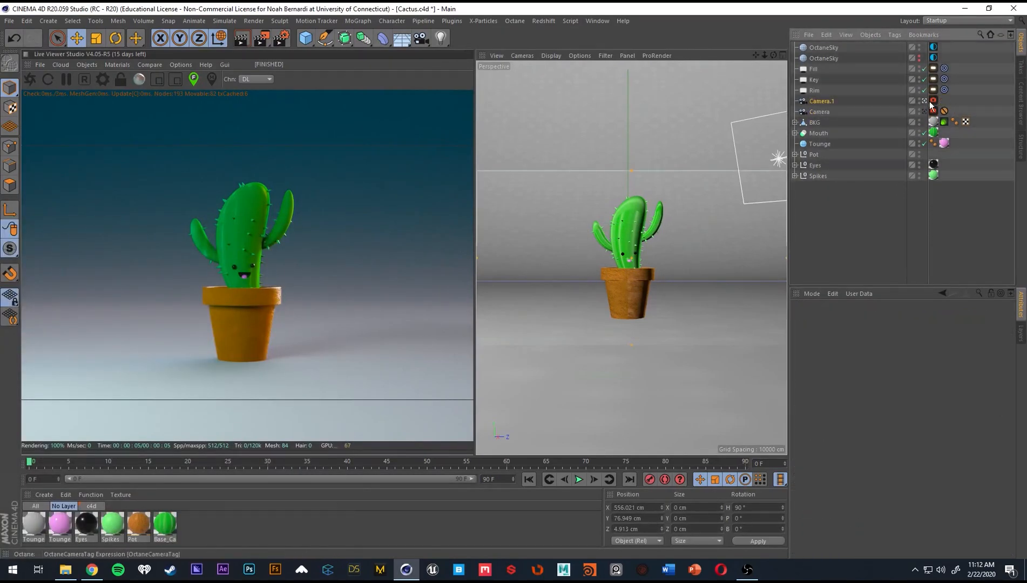
Look through the copied camera and frame a low-angle close-up of the cactus's face and the pot rim.
click(924, 101)
scroll(621, 270, up, 5)
alt+drag(621, 270, 601, 254)
scroll(620, 281, down, 4)
scroll(618, 278, up, 5)
scroll(624, 244, down, 4)
scroll(624, 245, up, 2)
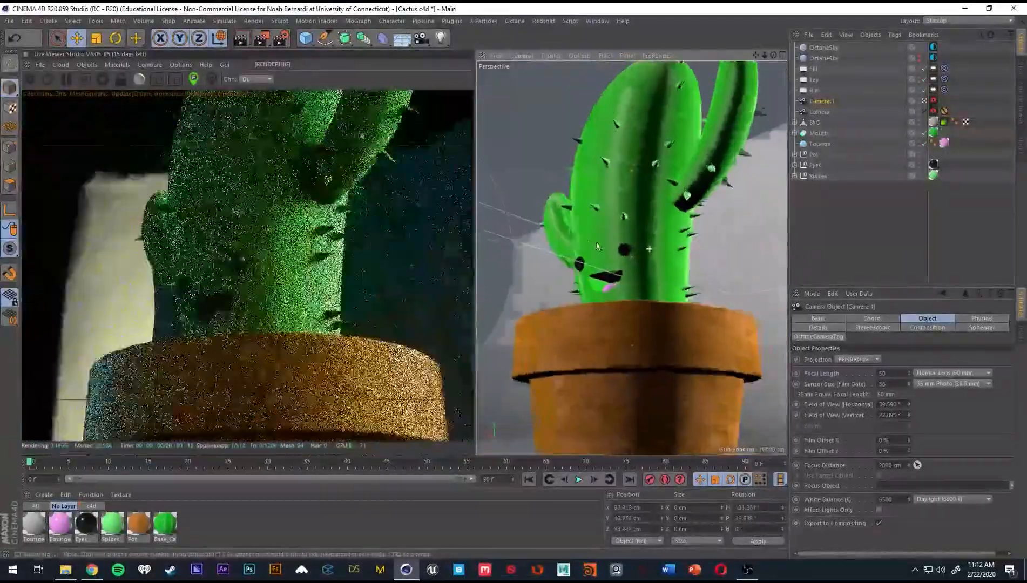
mouse_move(619, 236)
alt+mouse_down()
mouse_move(655, 231)
mouse_move(629, 240)
alt+mouse_up()
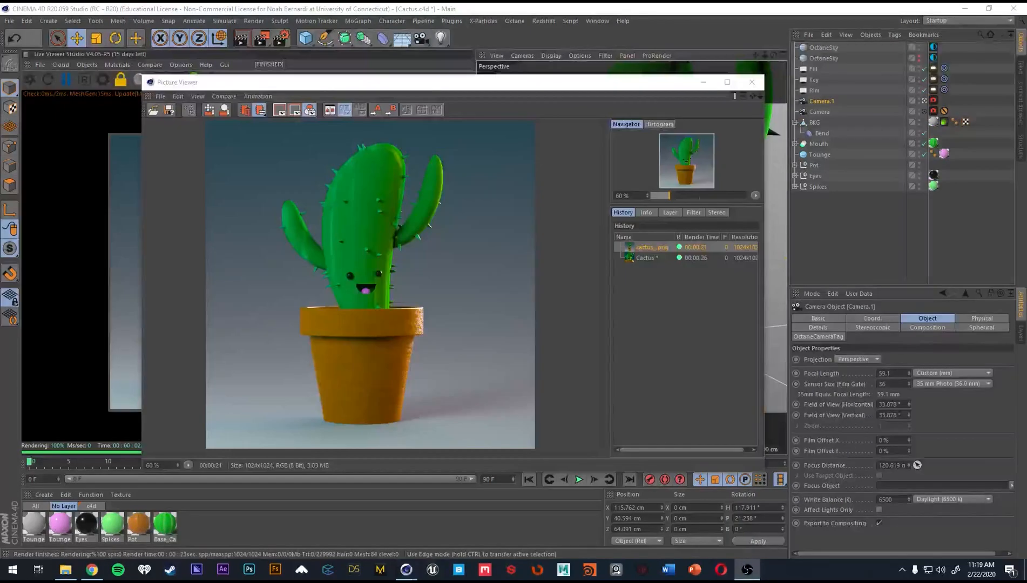
Compare the full-plant render with the close-up render in the Picture Viewer history.
click(647, 258)
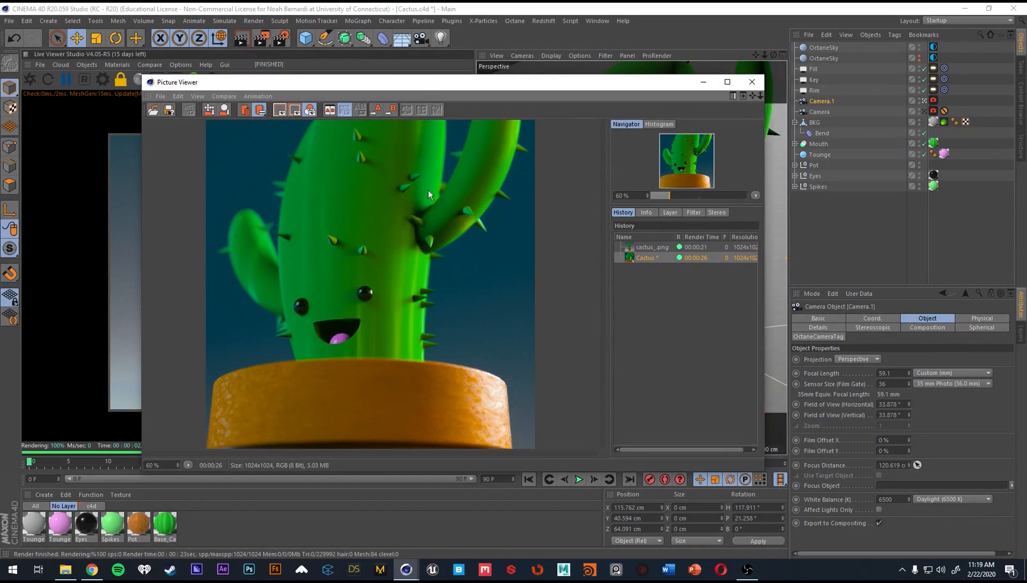
click(651, 248)
click(652, 258)
click(656, 247)
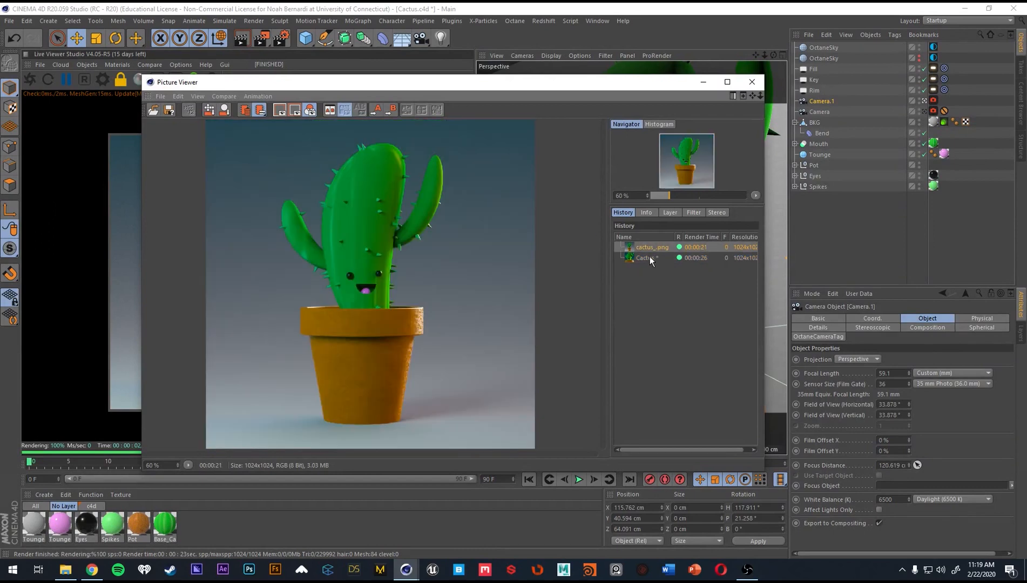
click(638, 258)
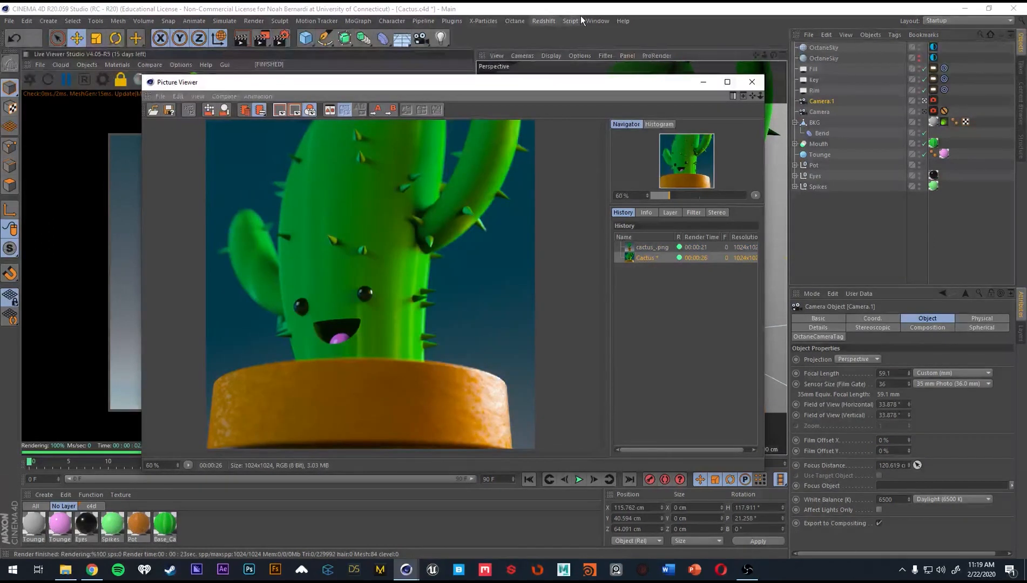
Open a second Picture Viewer window, move it over the first one and close it.
click(598, 20)
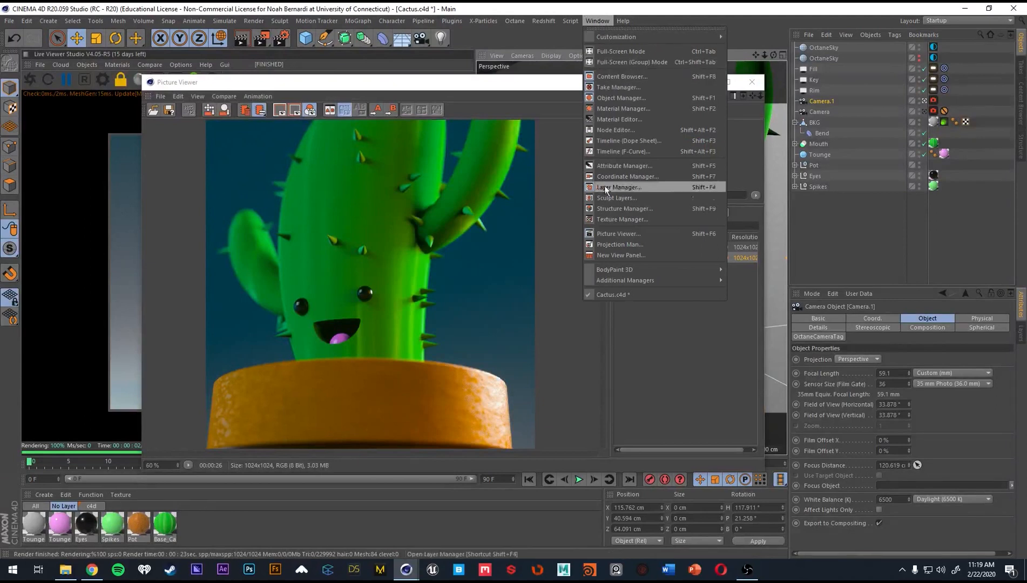
click(643, 234)
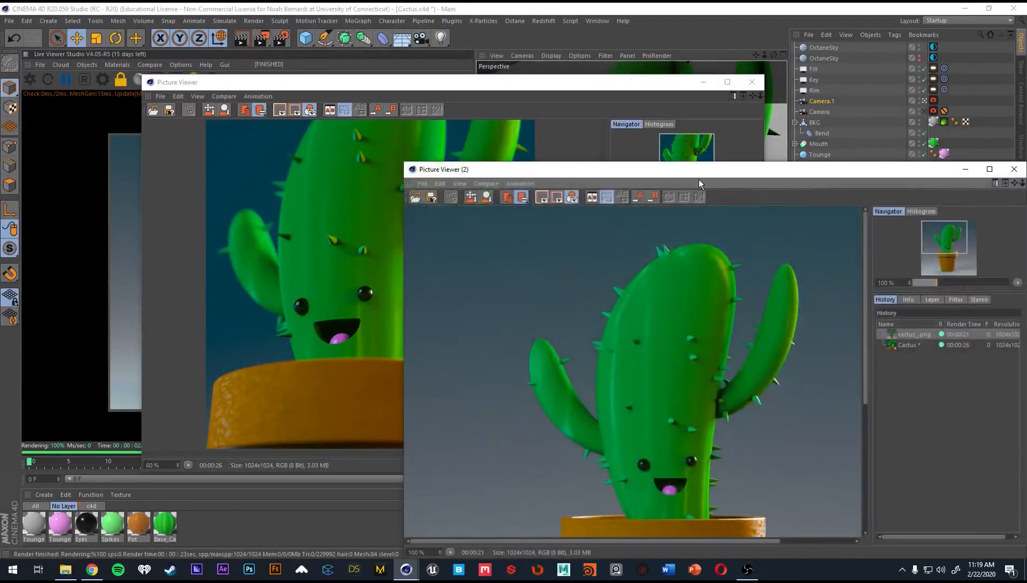
drag(699, 171, 412, 85)
click(727, 82)
Enable the Picture Viewer filter on the close-up render with saturation -31% and contrast -3%.
click(646, 212)
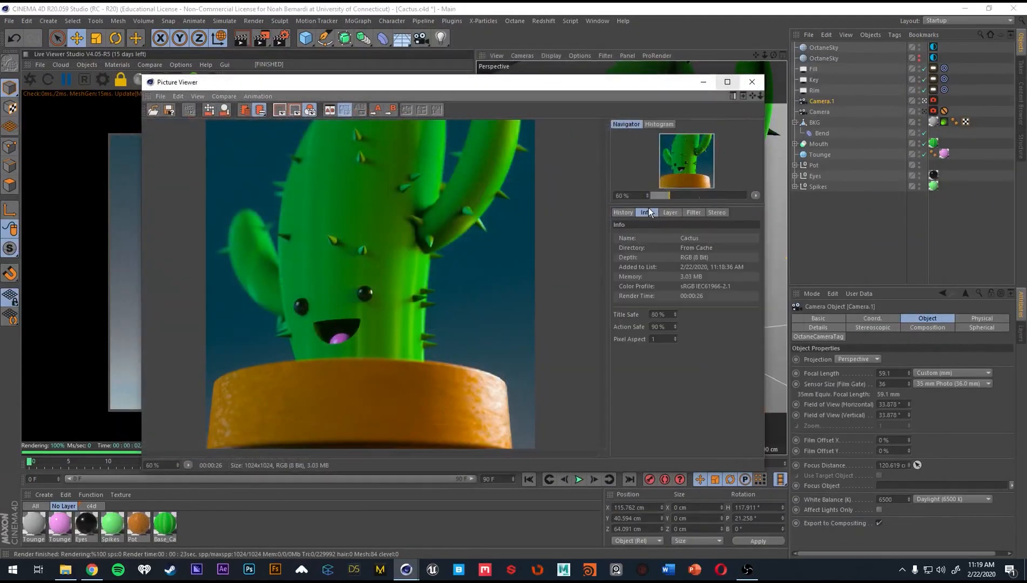
click(670, 212)
click(693, 212)
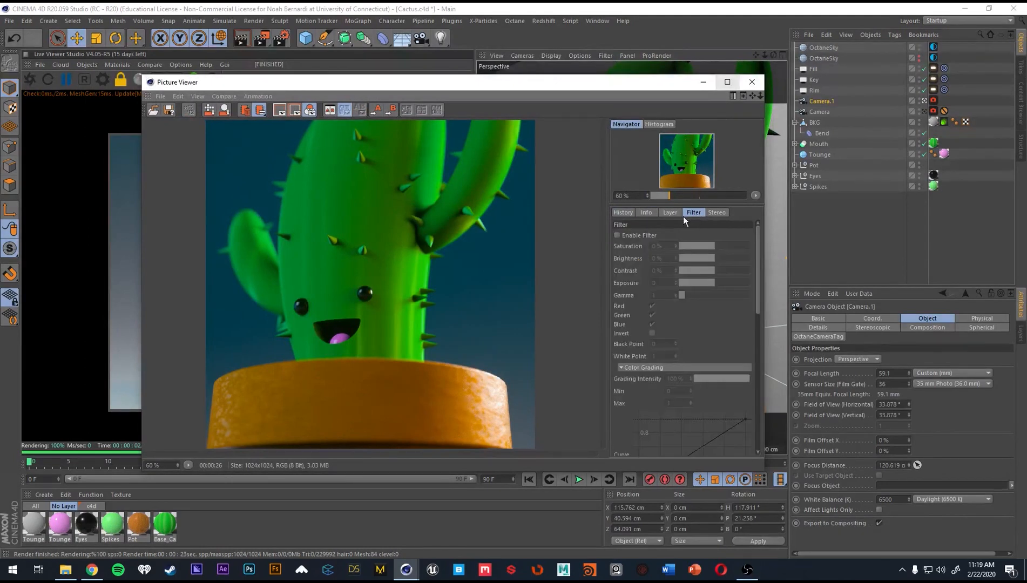
click(618, 234)
drag(715, 246, 714, 273)
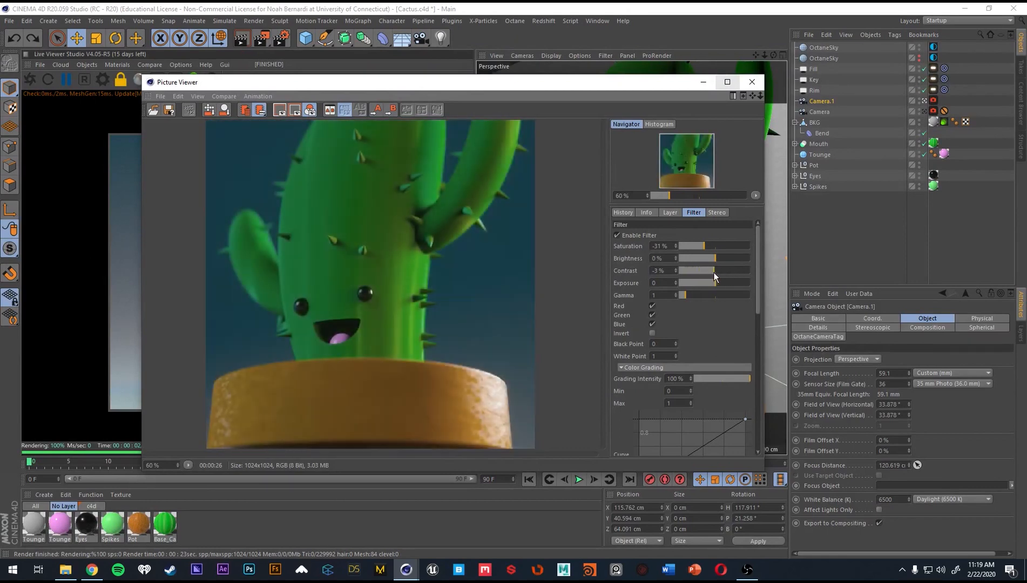
Examine the save and removal options for the close-up render, along with its layer and image information.
click(627, 213)
right_click(651, 259)
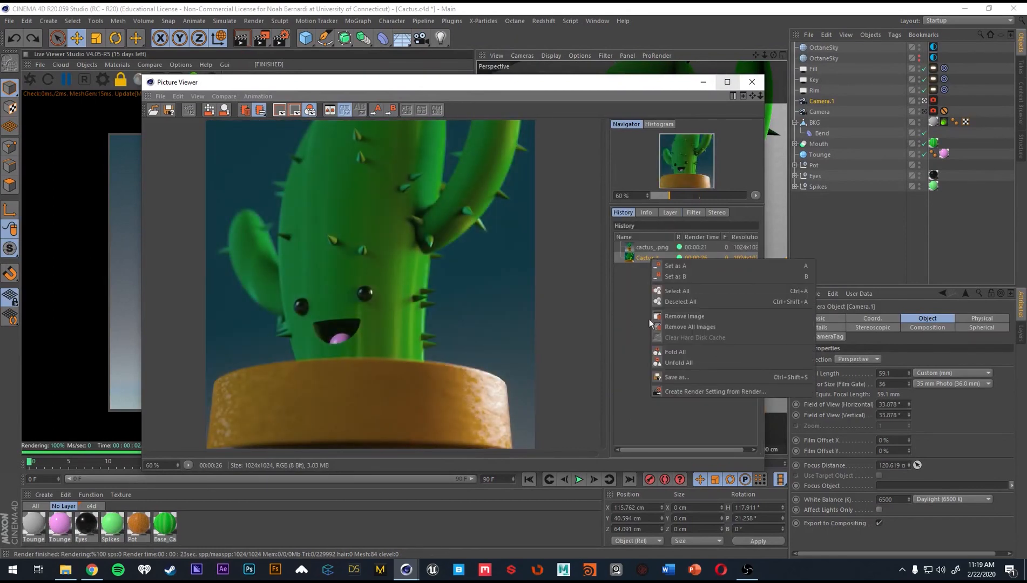
click(650, 319)
click(670, 212)
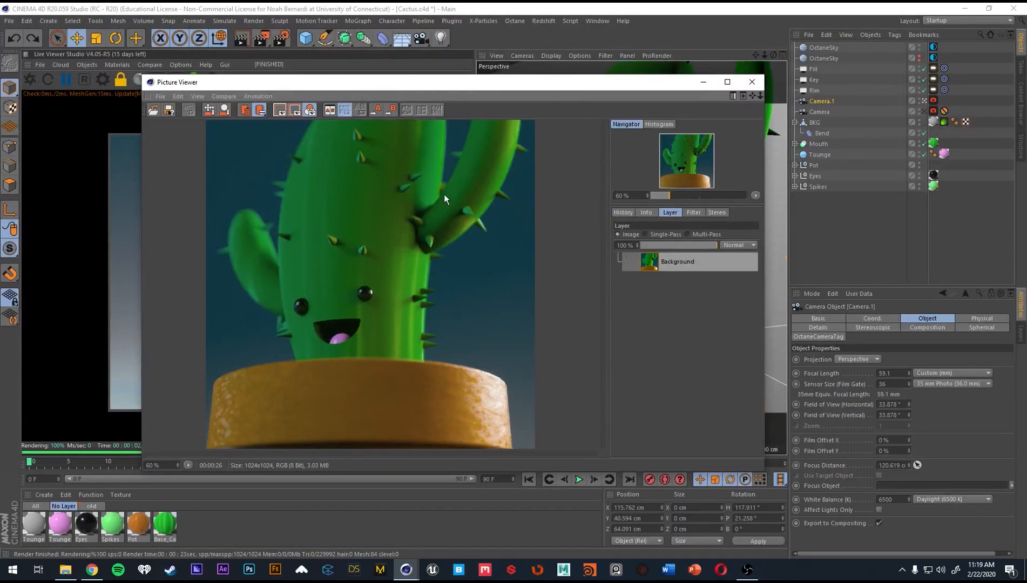
click(645, 213)
click(629, 213)
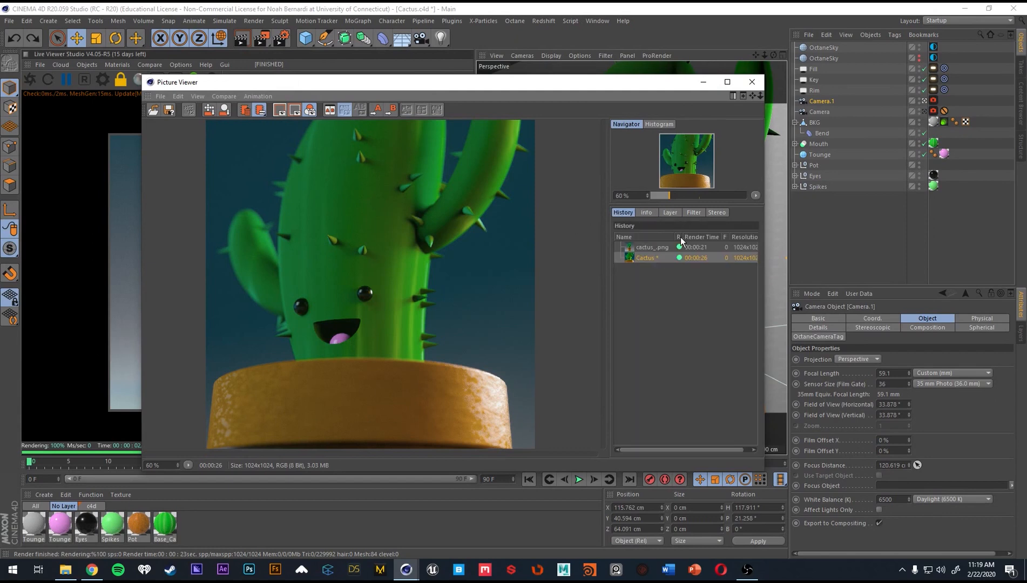
Disable the filter on the close-up render and return to the render history.
click(670, 213)
click(694, 213)
click(627, 236)
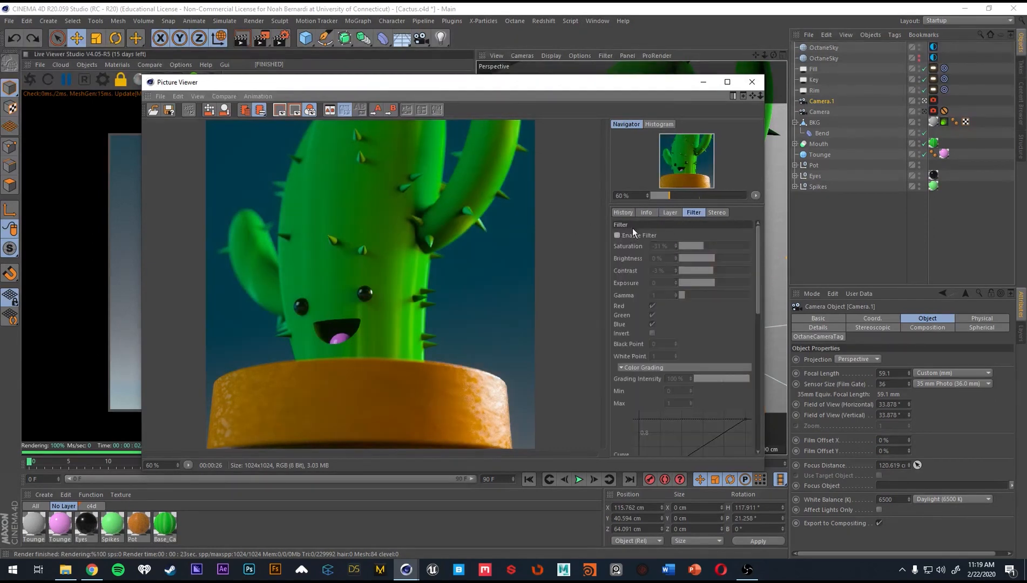
click(626, 214)
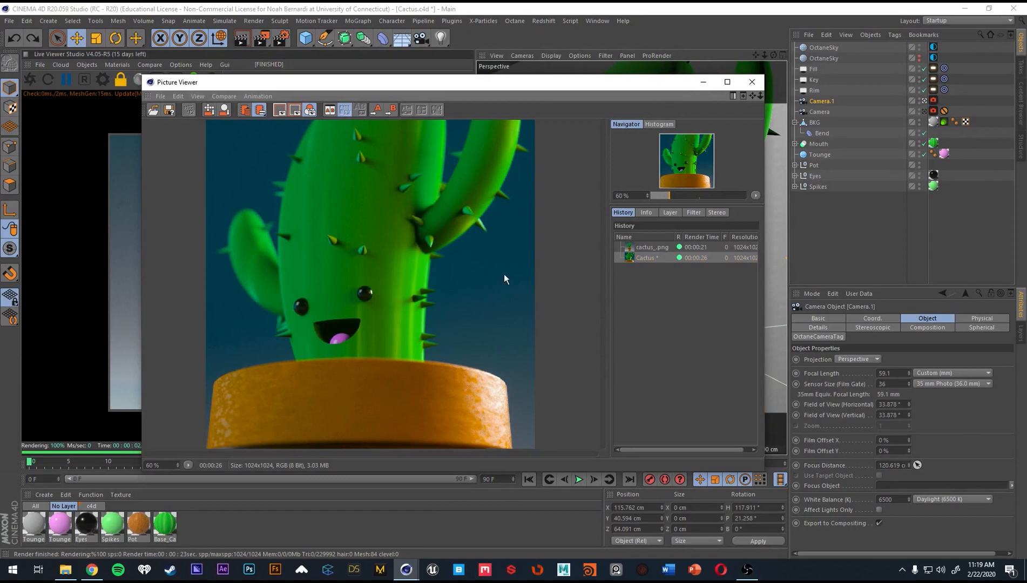